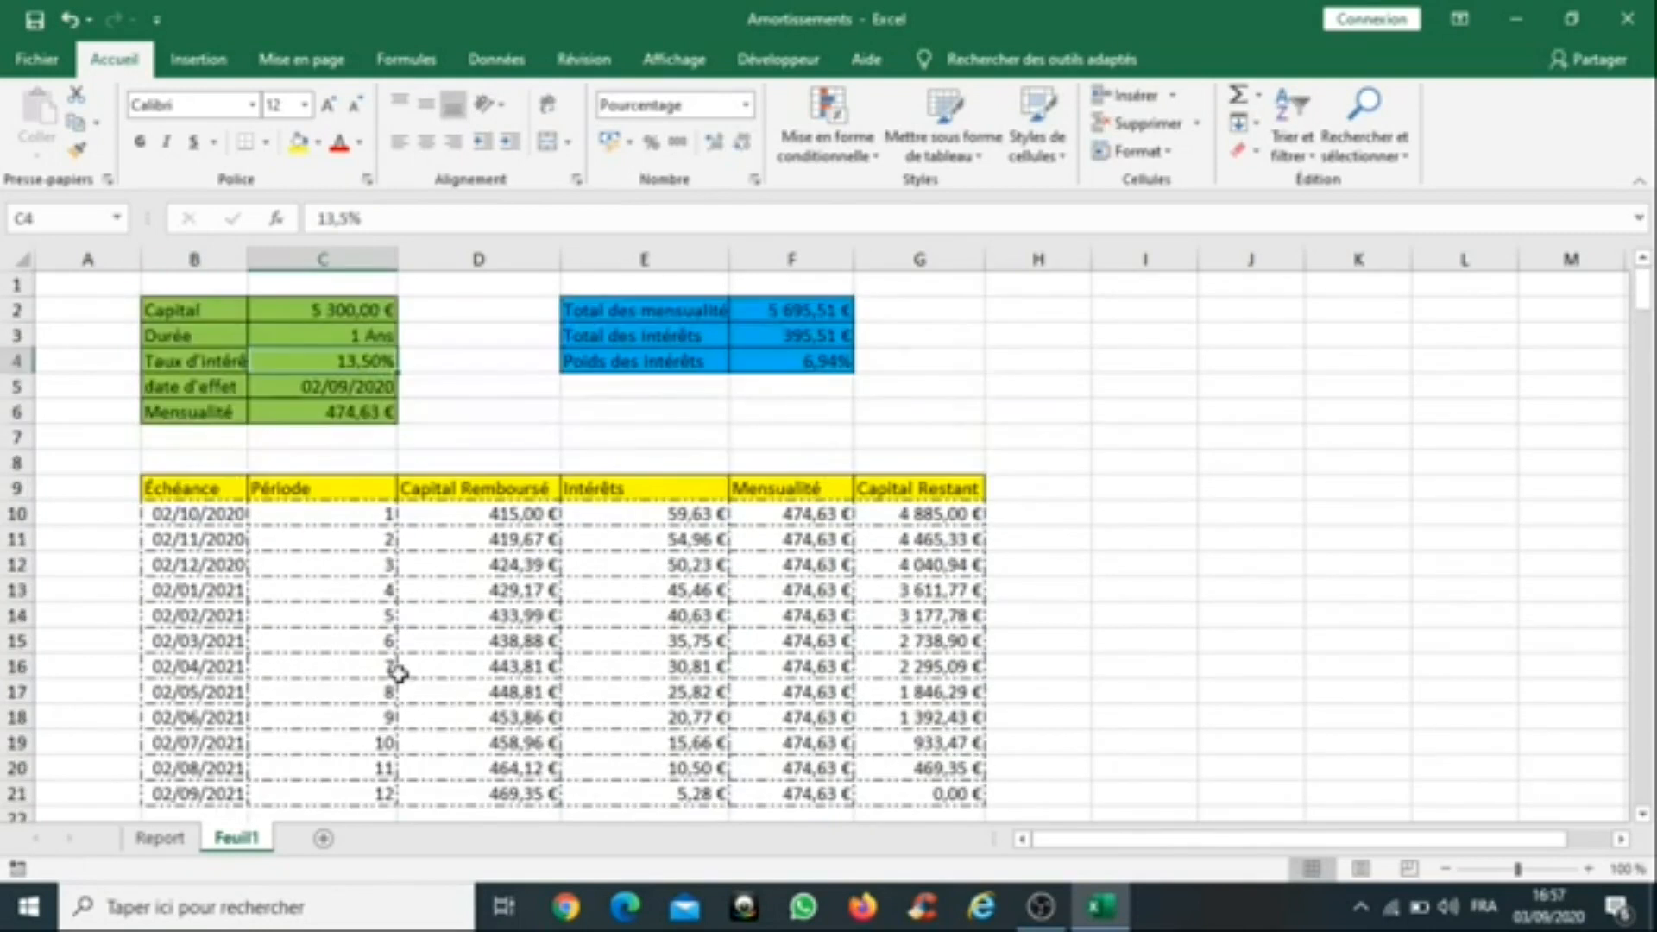
# Step: Set the loan duration (Durée) in cell C3 of Feuil1 to 2 years
pyautogui.click(342, 336)
pyautogui.write('2')
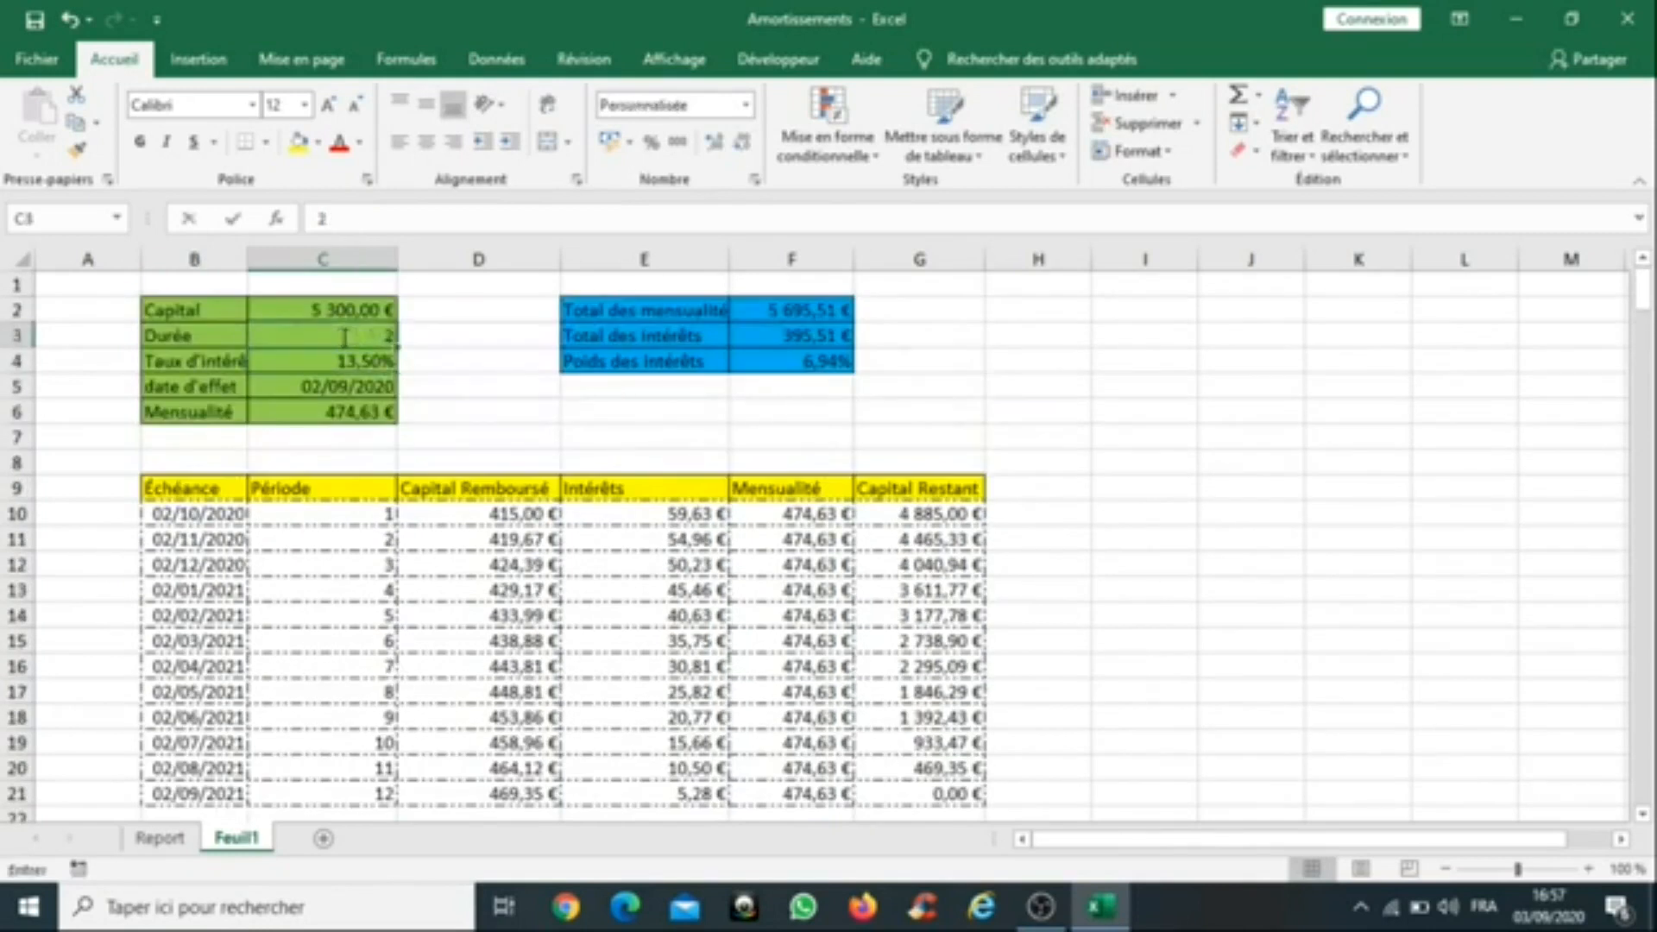
pyautogui.press('Return')
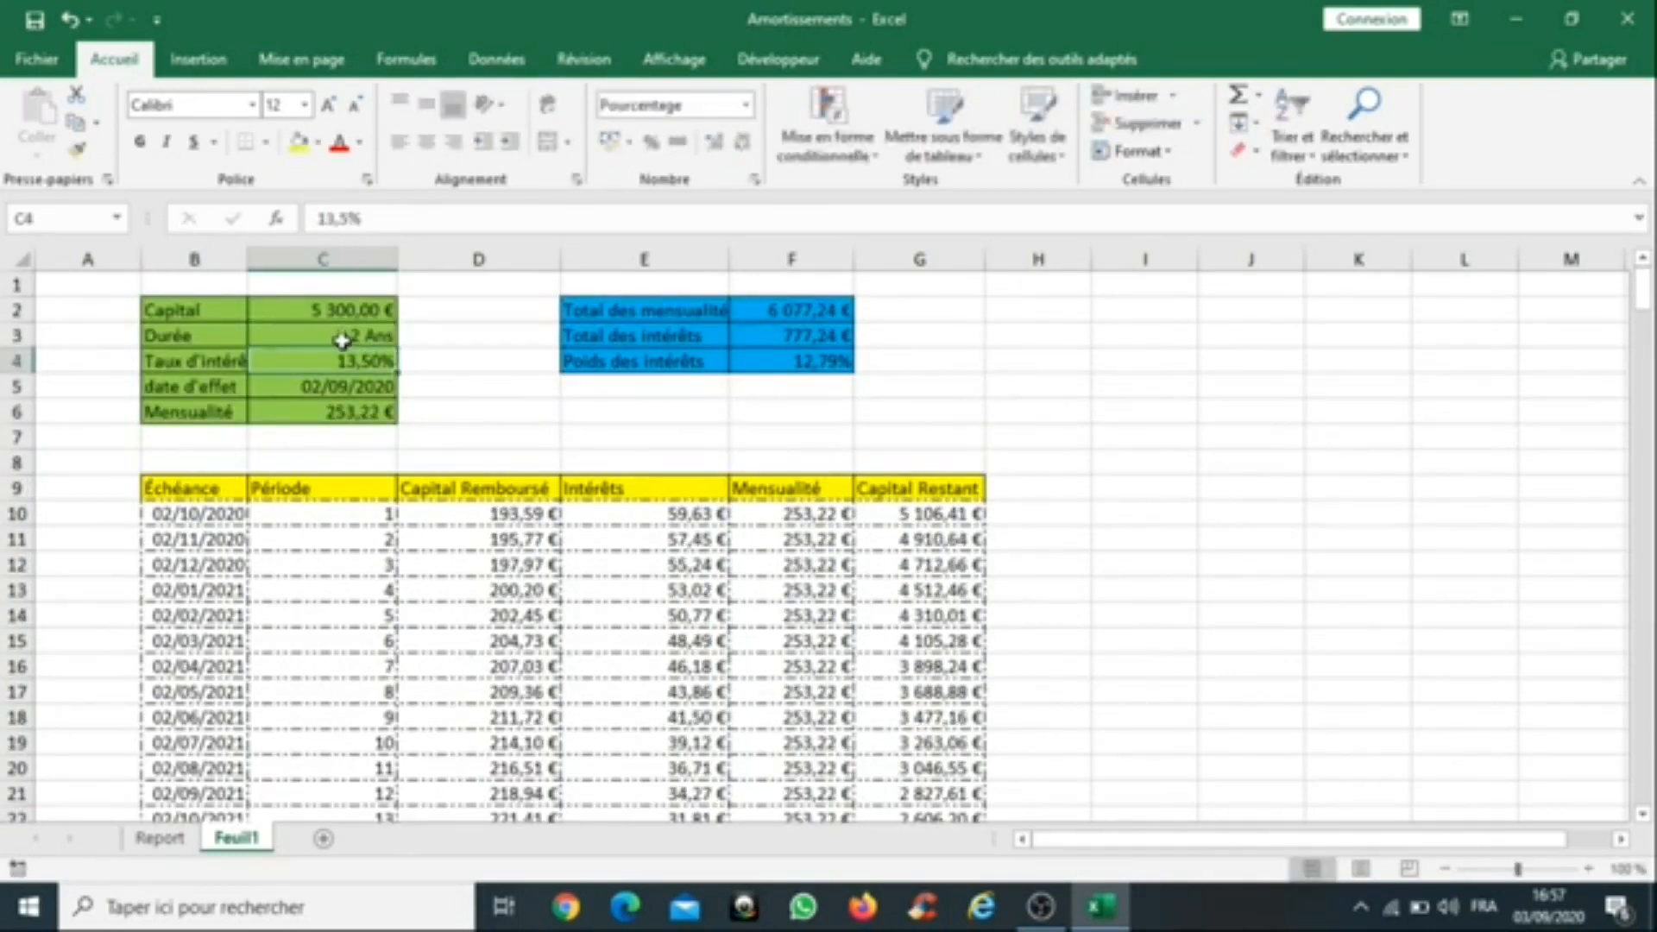
# Step: Examine how the amortization schedule extends down to its final instalment for the new loan duration
pyautogui.click(336, 343)
pyautogui.scroll(-9, 399, 442)
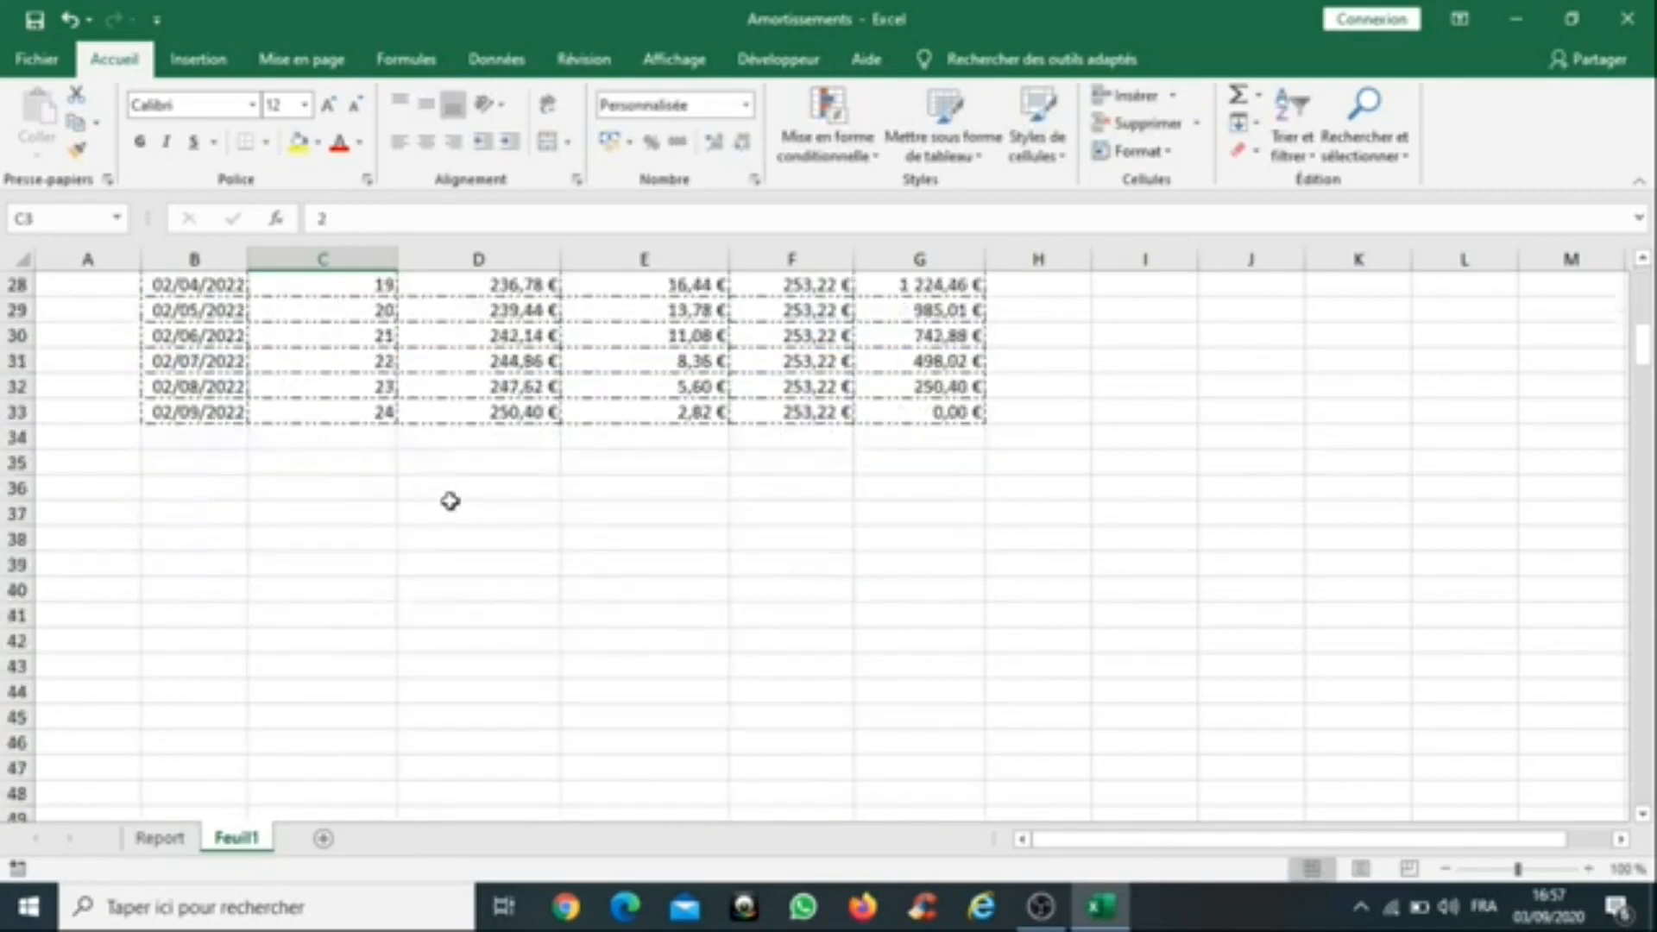
pyautogui.scroll(6, 449, 500)
pyautogui.scroll(3, 450, 499)
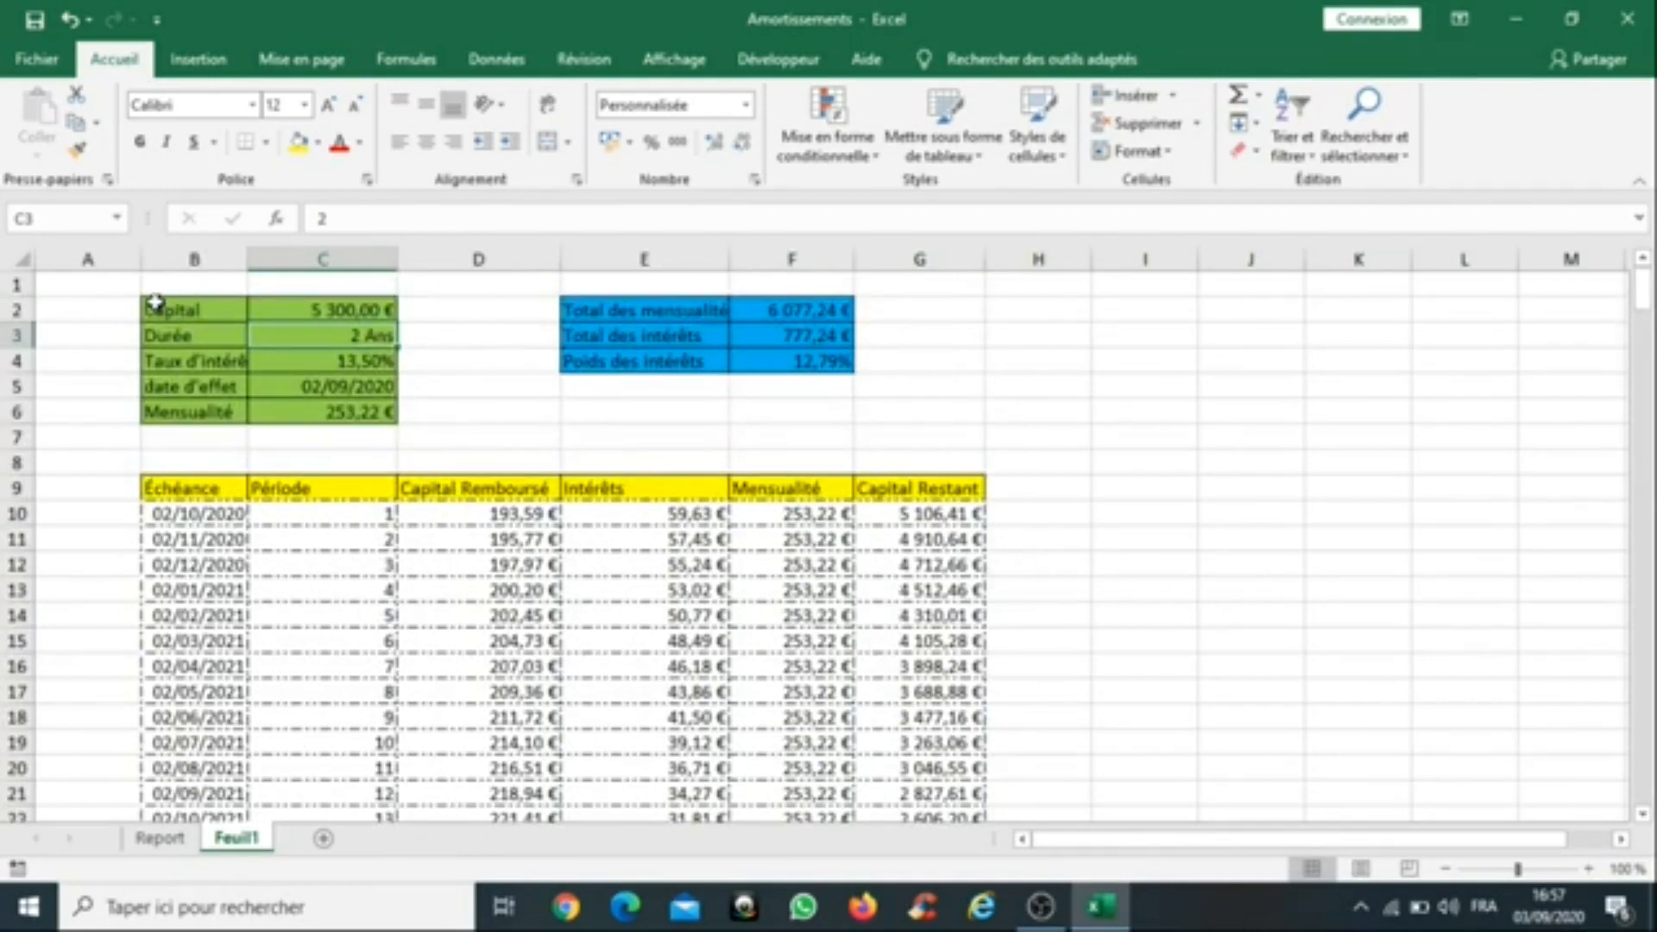
pyautogui.scroll(-3, 783, 729)
pyautogui.scroll(3, 786, 729)
# Step: Review each column header of the schedule and the formulas behind the total payments, total interest and interest weight cells
pyautogui.click(205, 490)
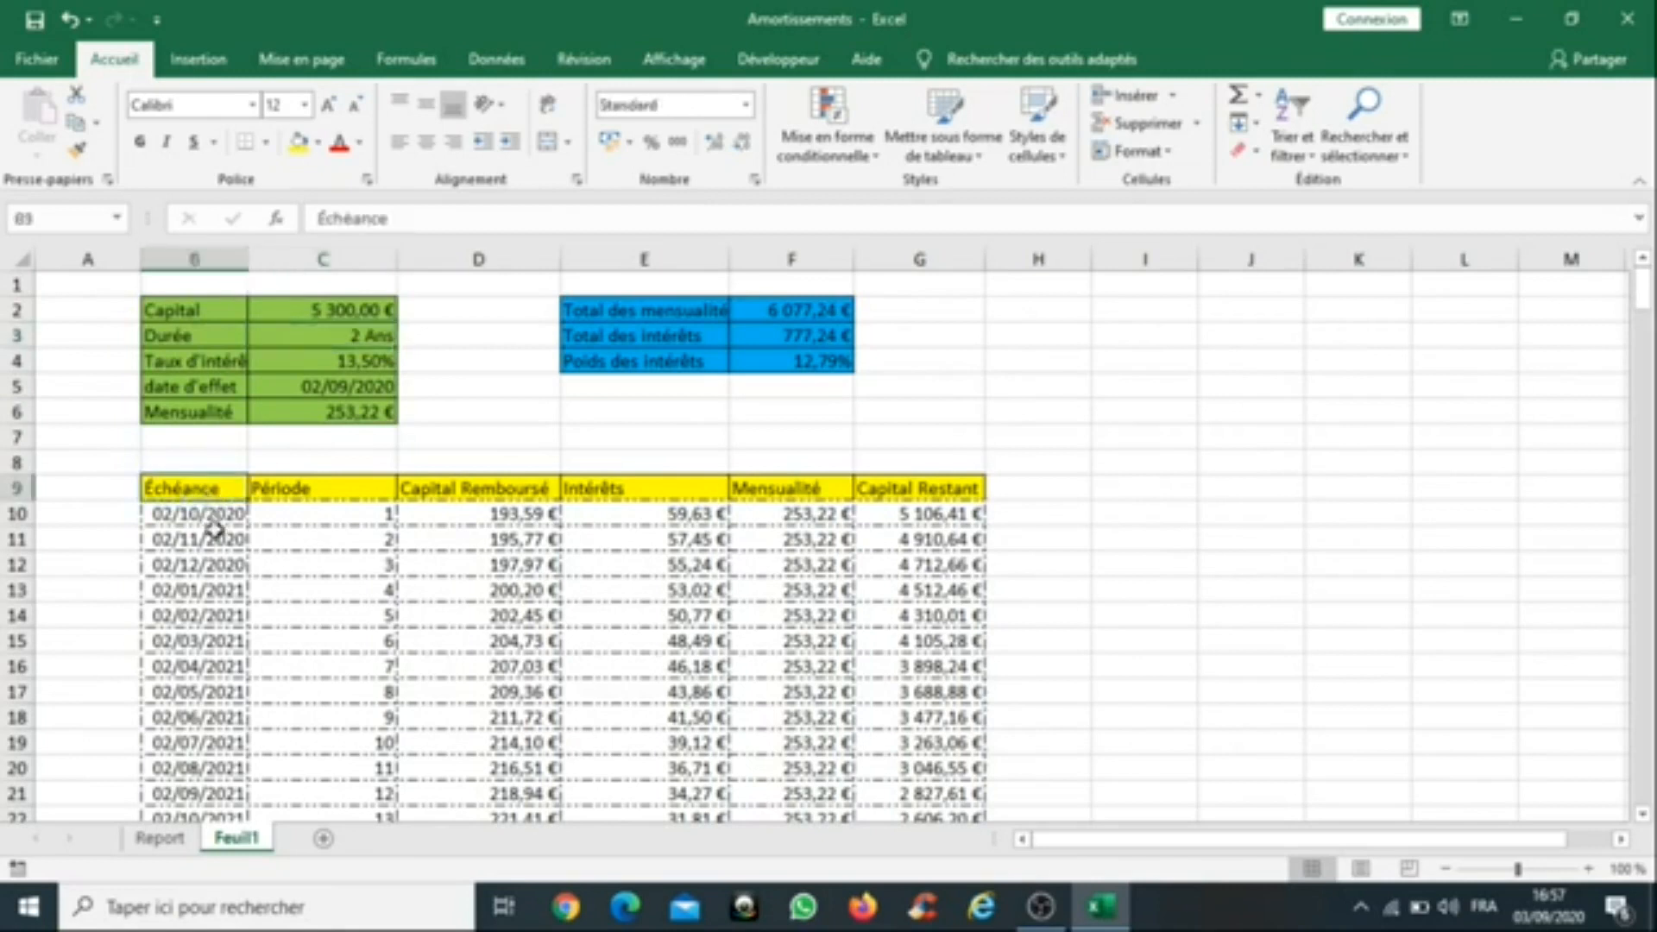
pyautogui.click(316, 490)
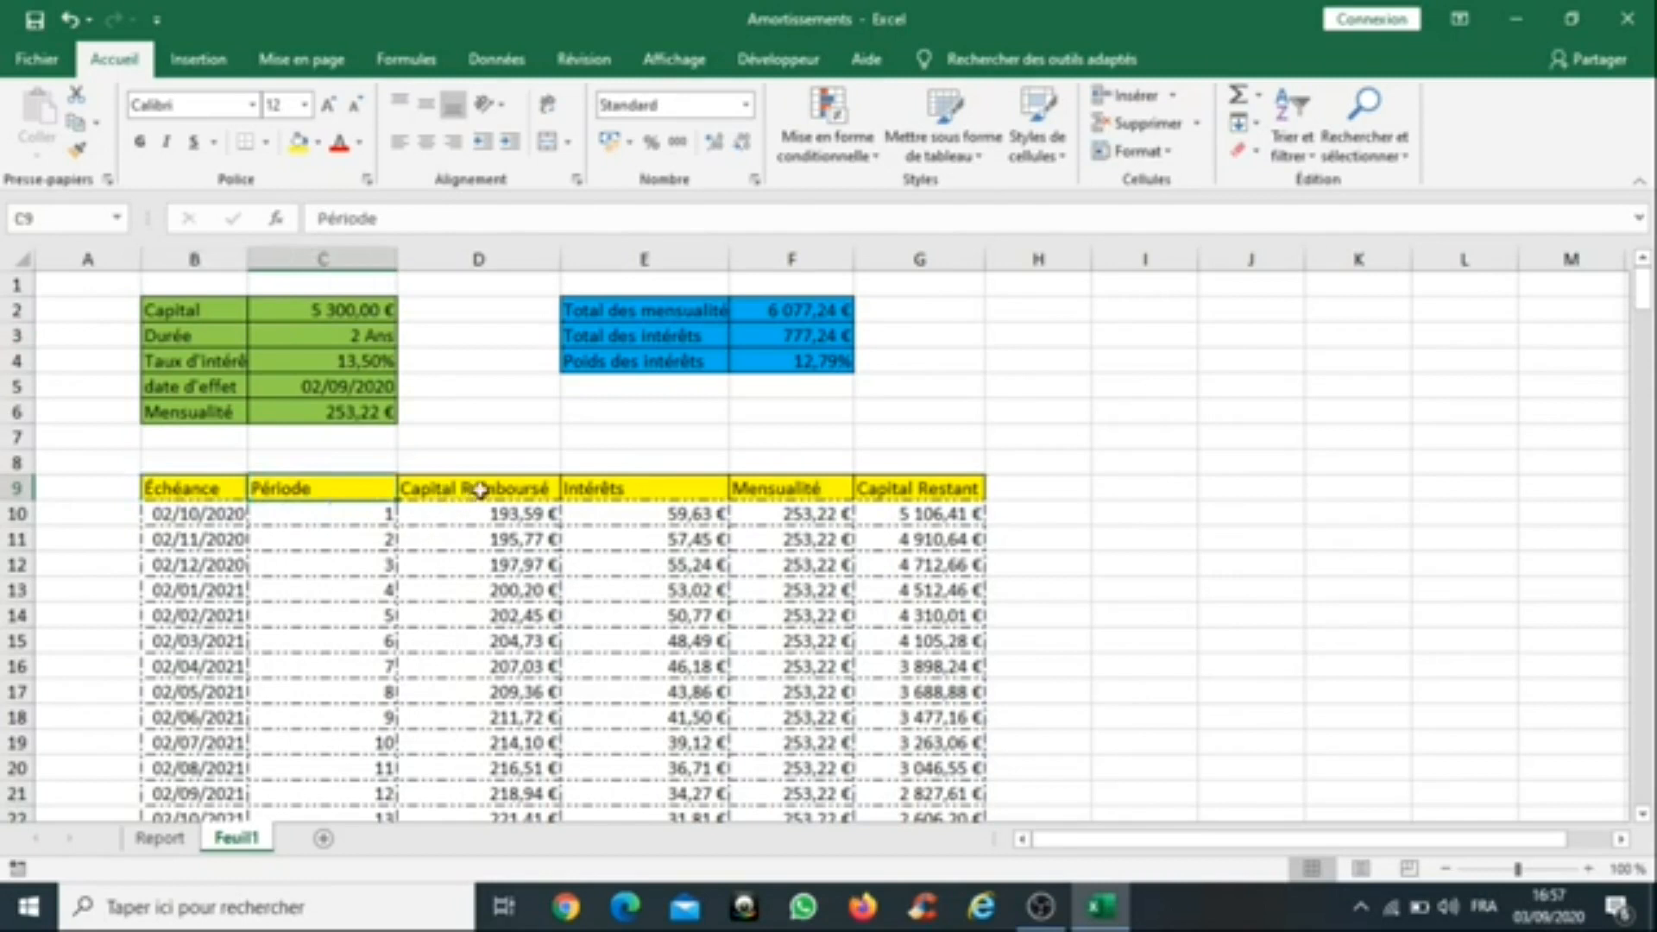
pyautogui.click(510, 494)
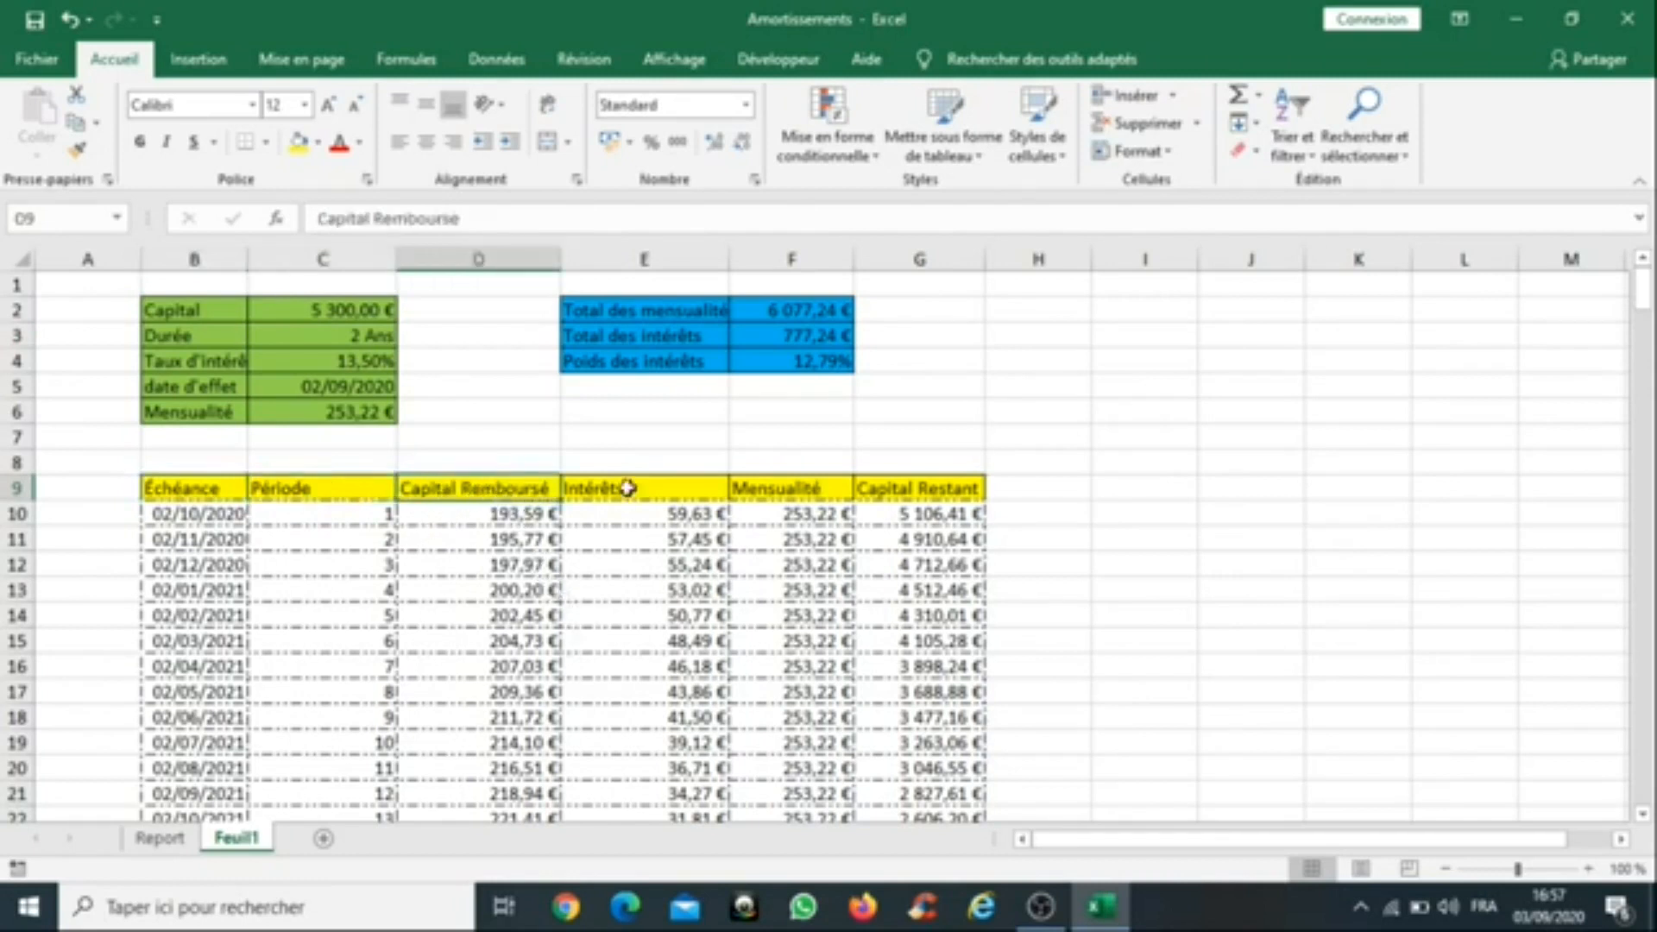
pyautogui.click(656, 490)
pyautogui.click(779, 494)
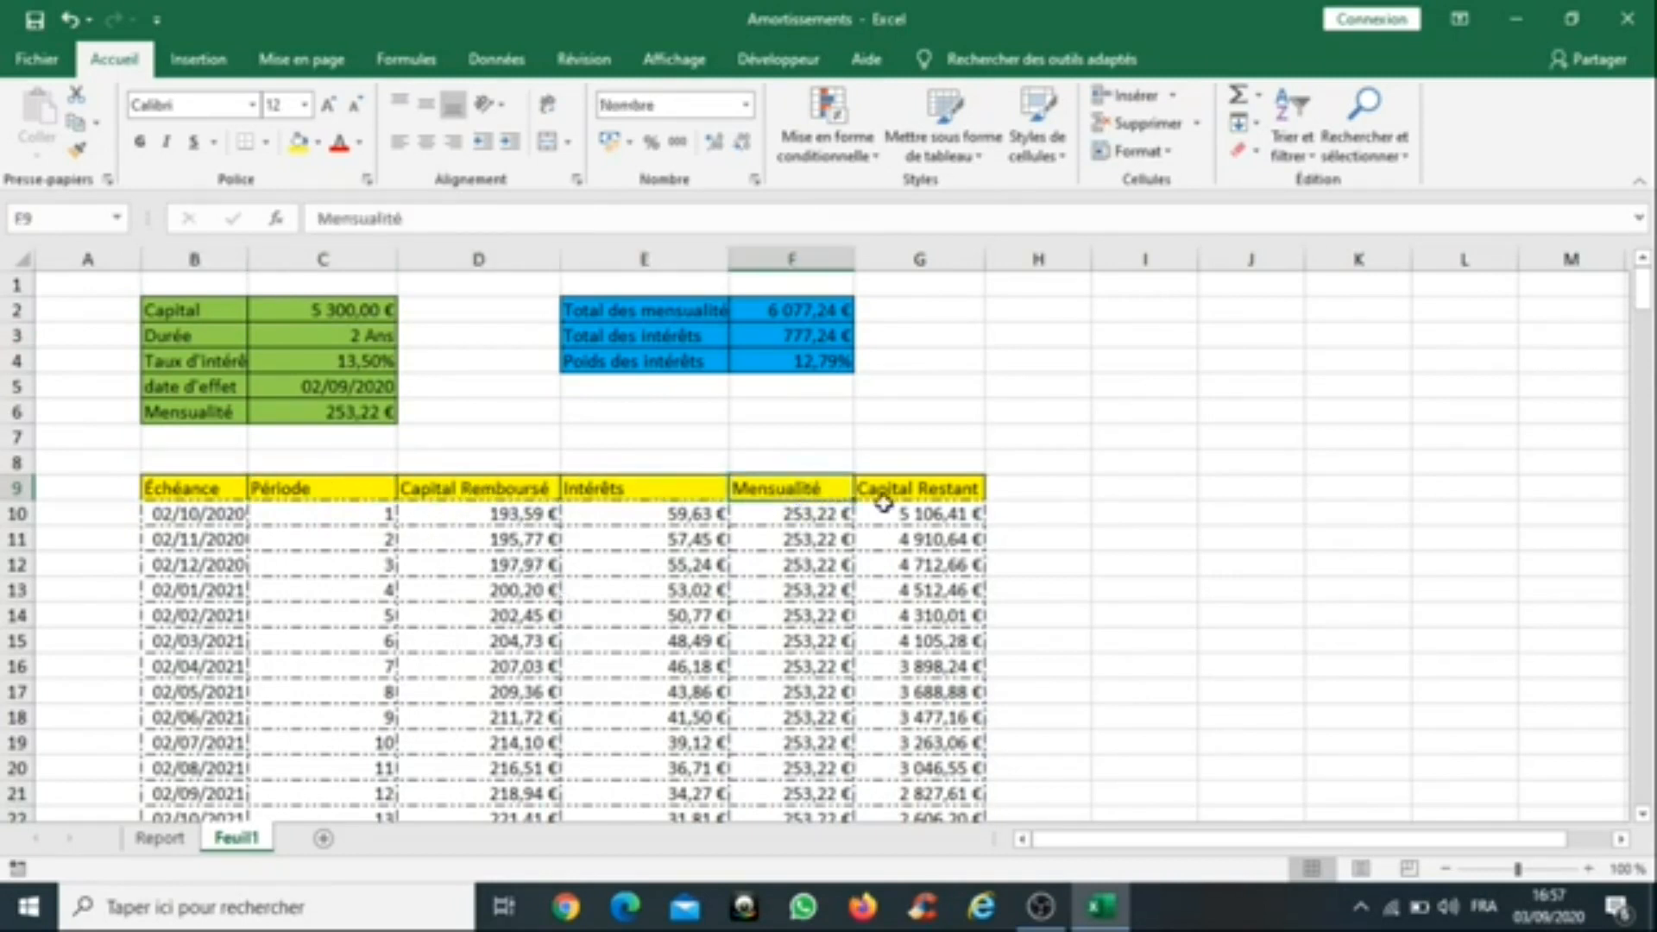
pyautogui.click(932, 491)
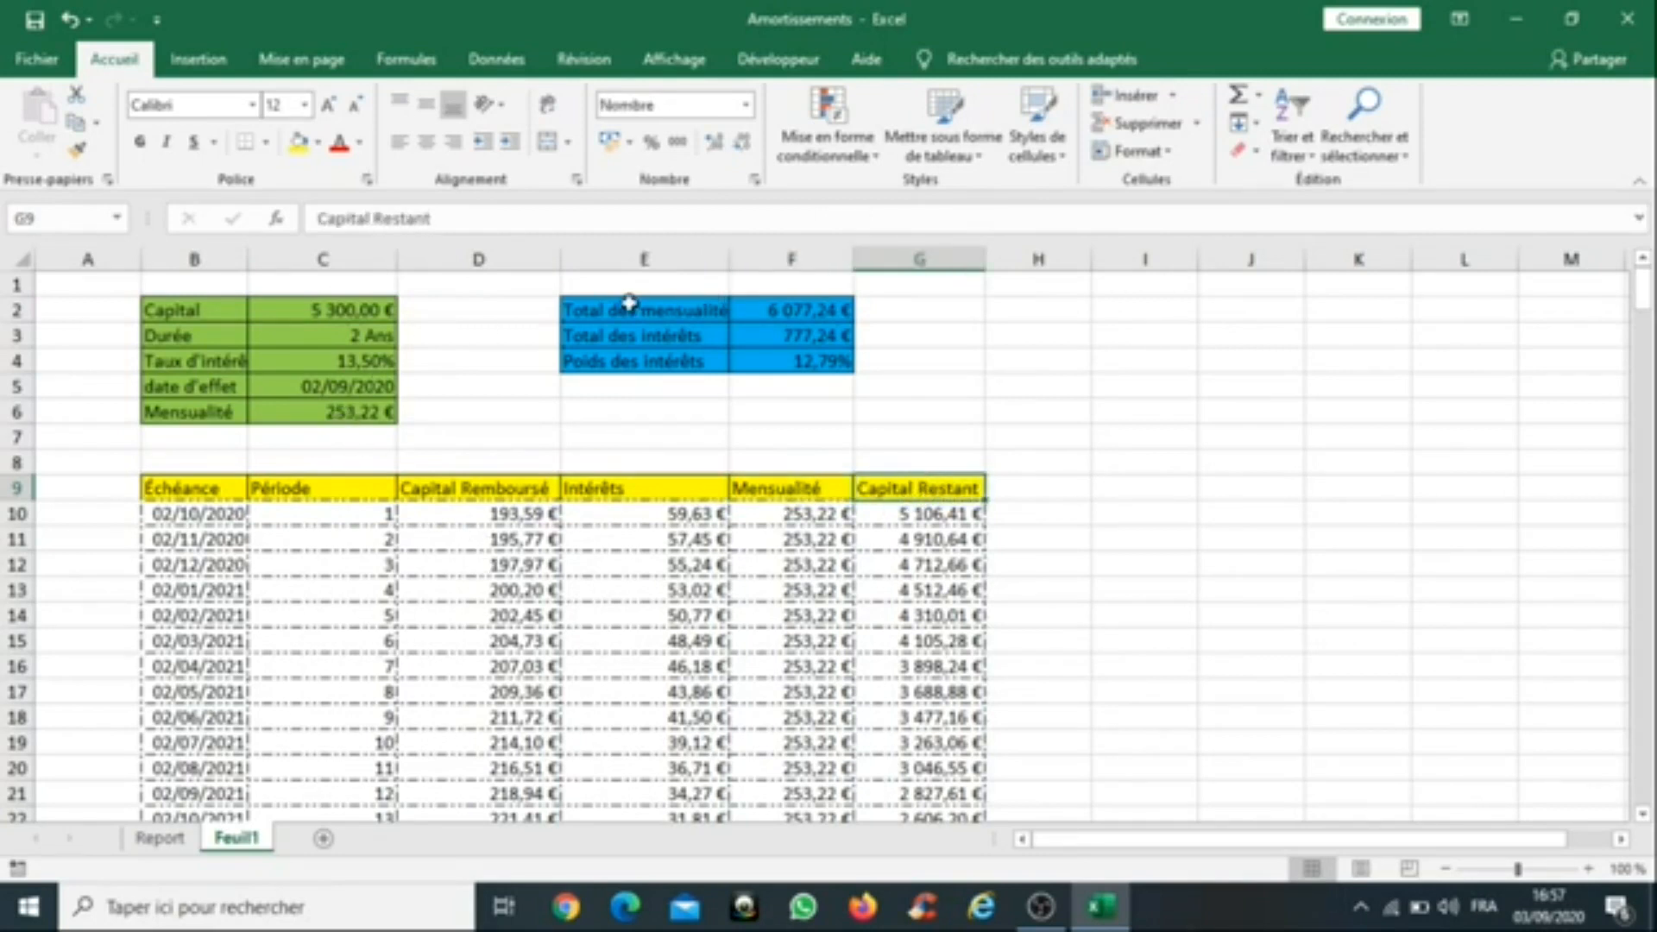
pyautogui.click(830, 313)
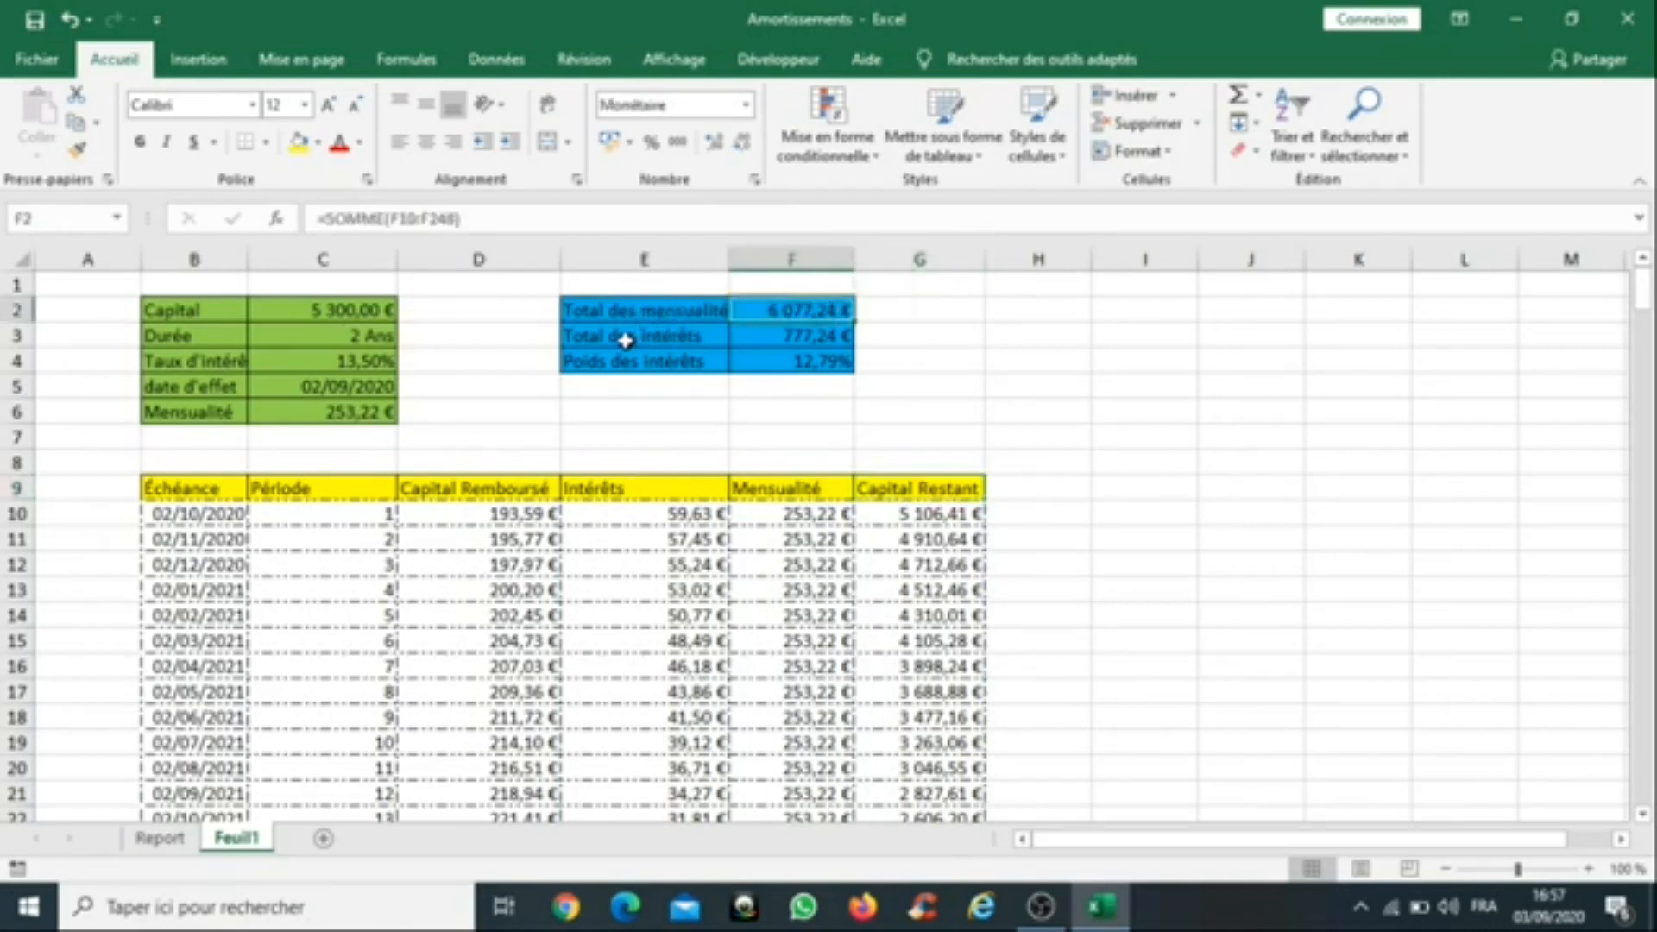
pyautogui.click(626, 340)
pyautogui.click(799, 339)
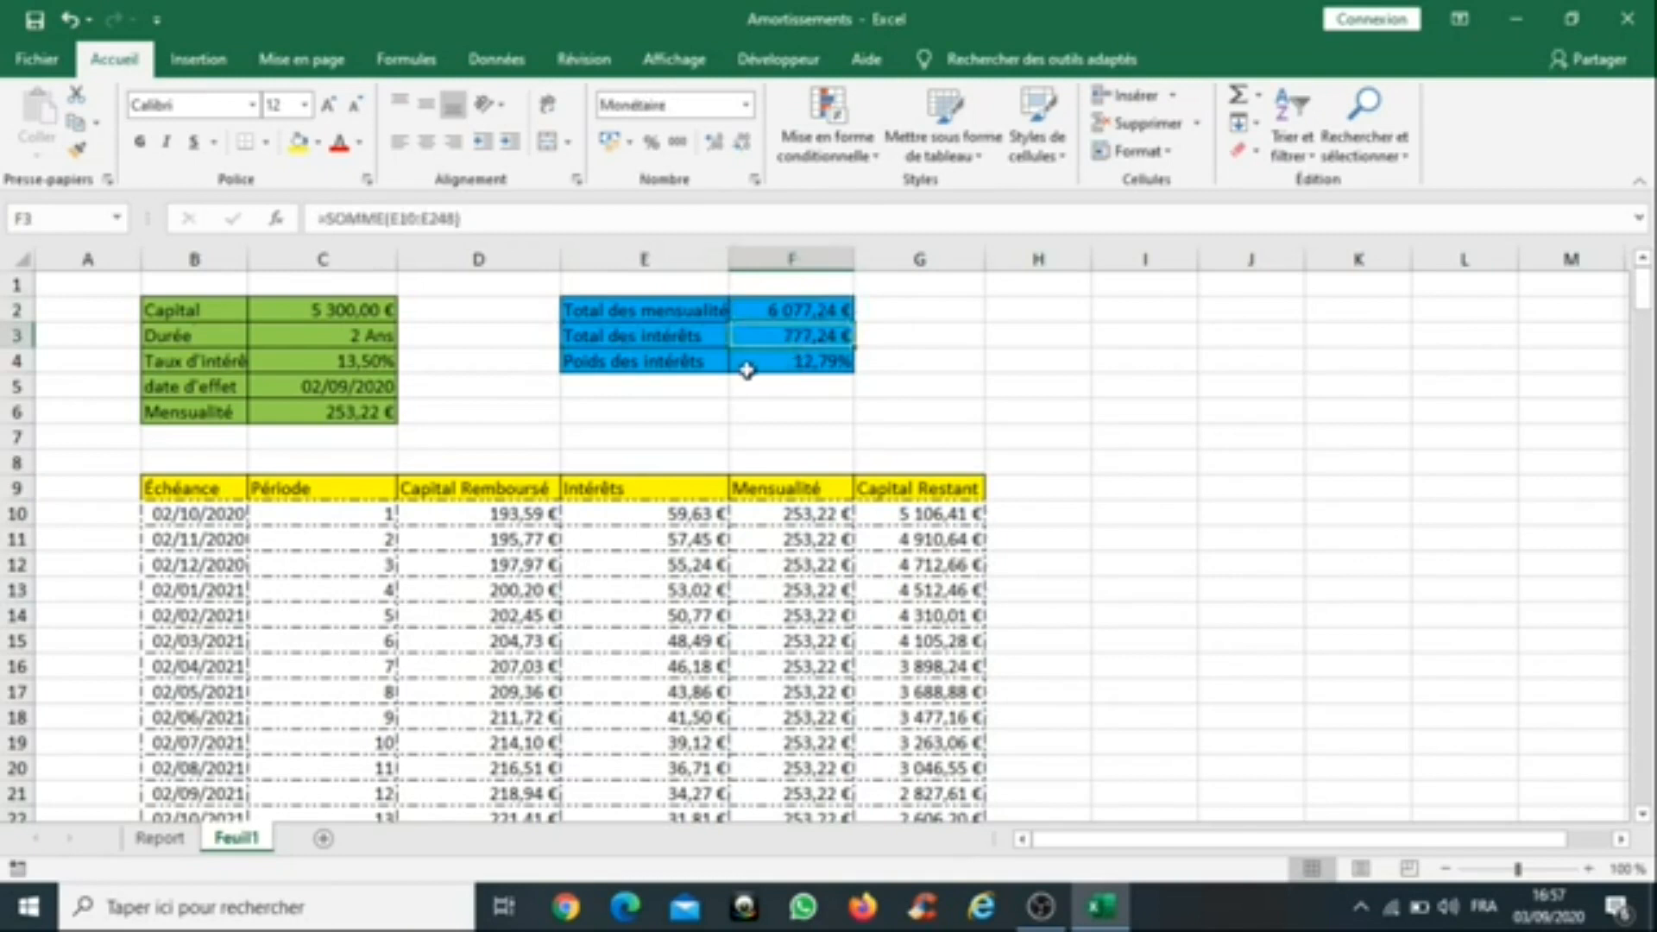
pyautogui.click(686, 363)
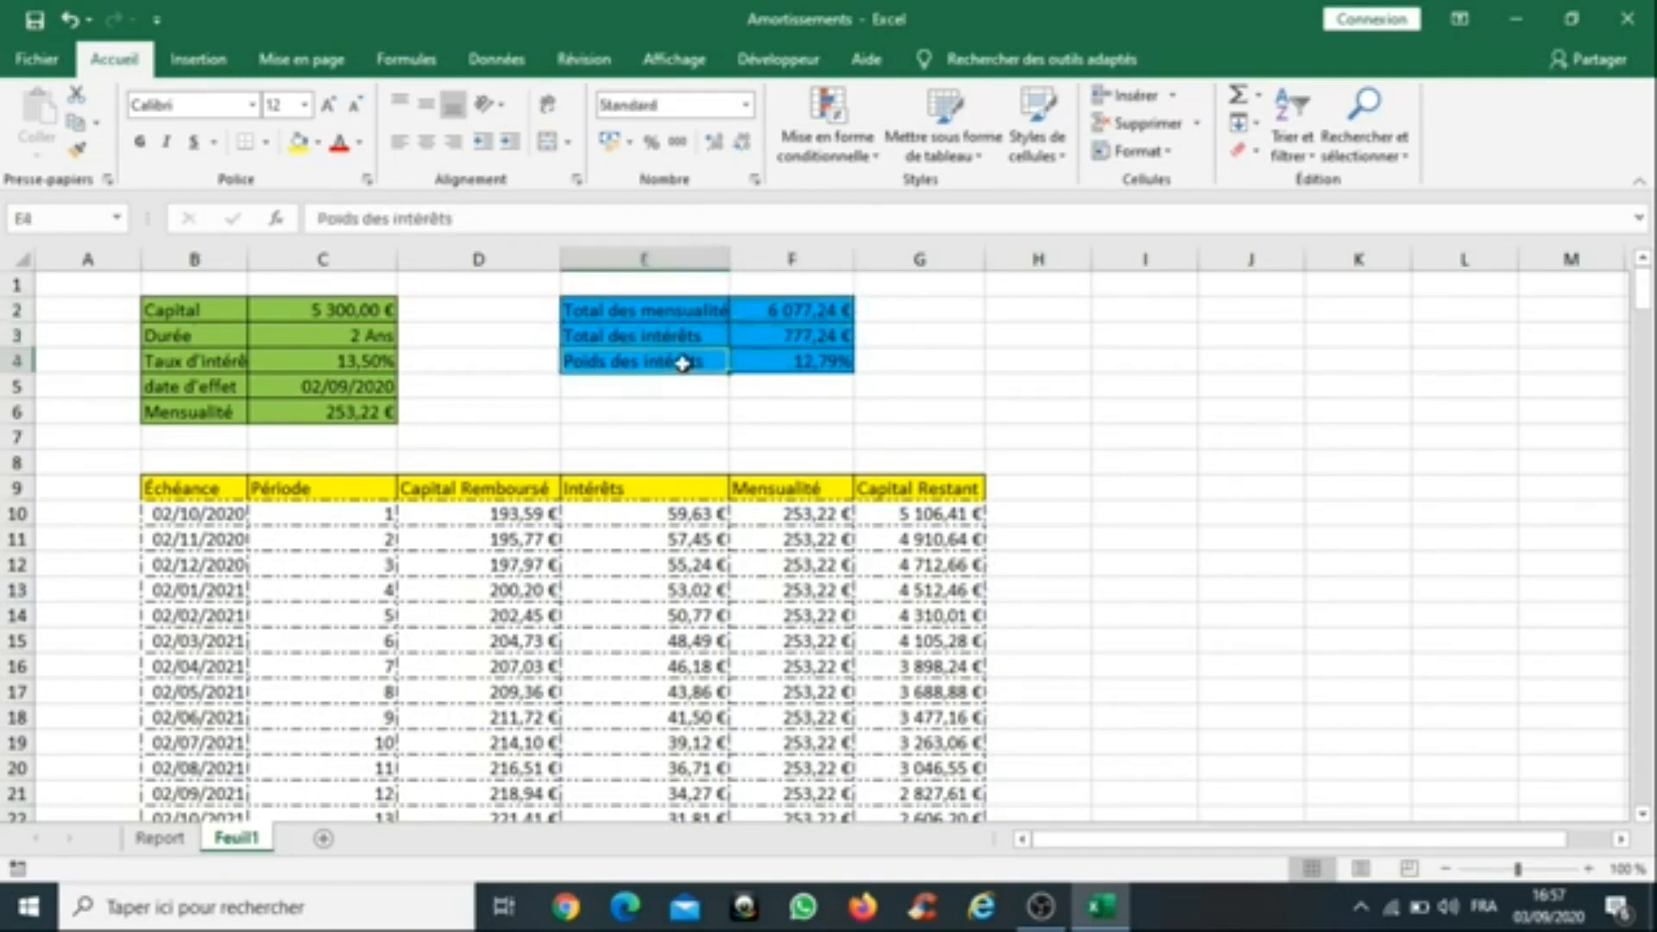
pyautogui.click(820, 365)
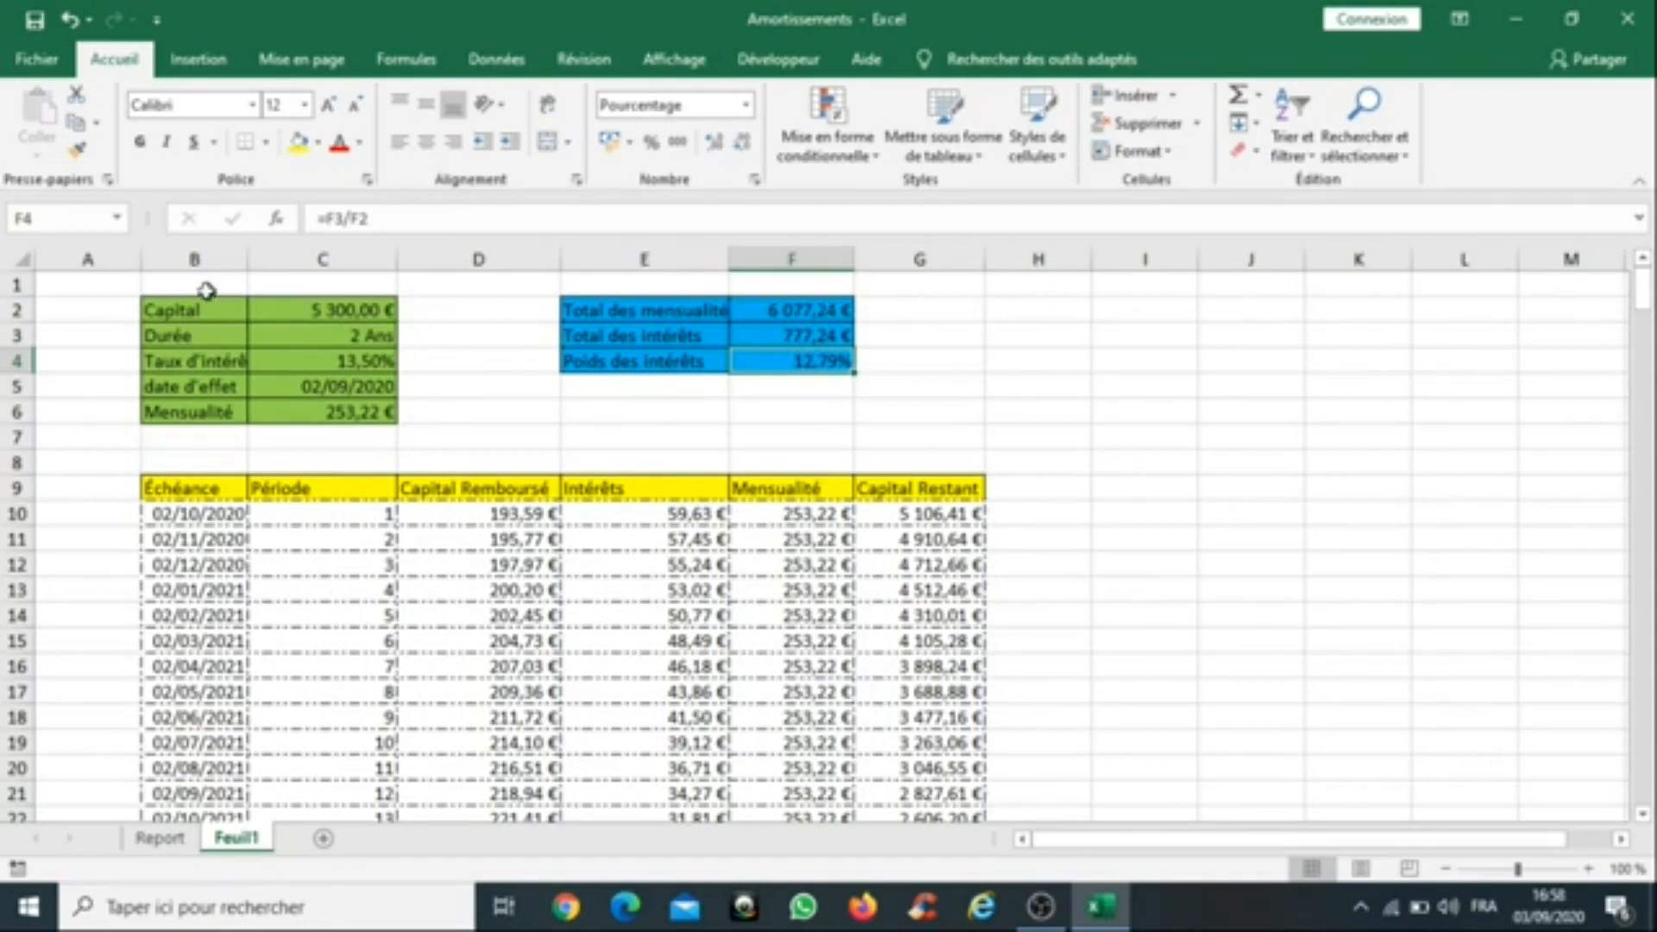
# Step: Copy the loan parameters and totals block B1:F7 into a new sheet, starting at cell C2
pyautogui.moveTo(146, 284); pyautogui.dragTo(850, 445)
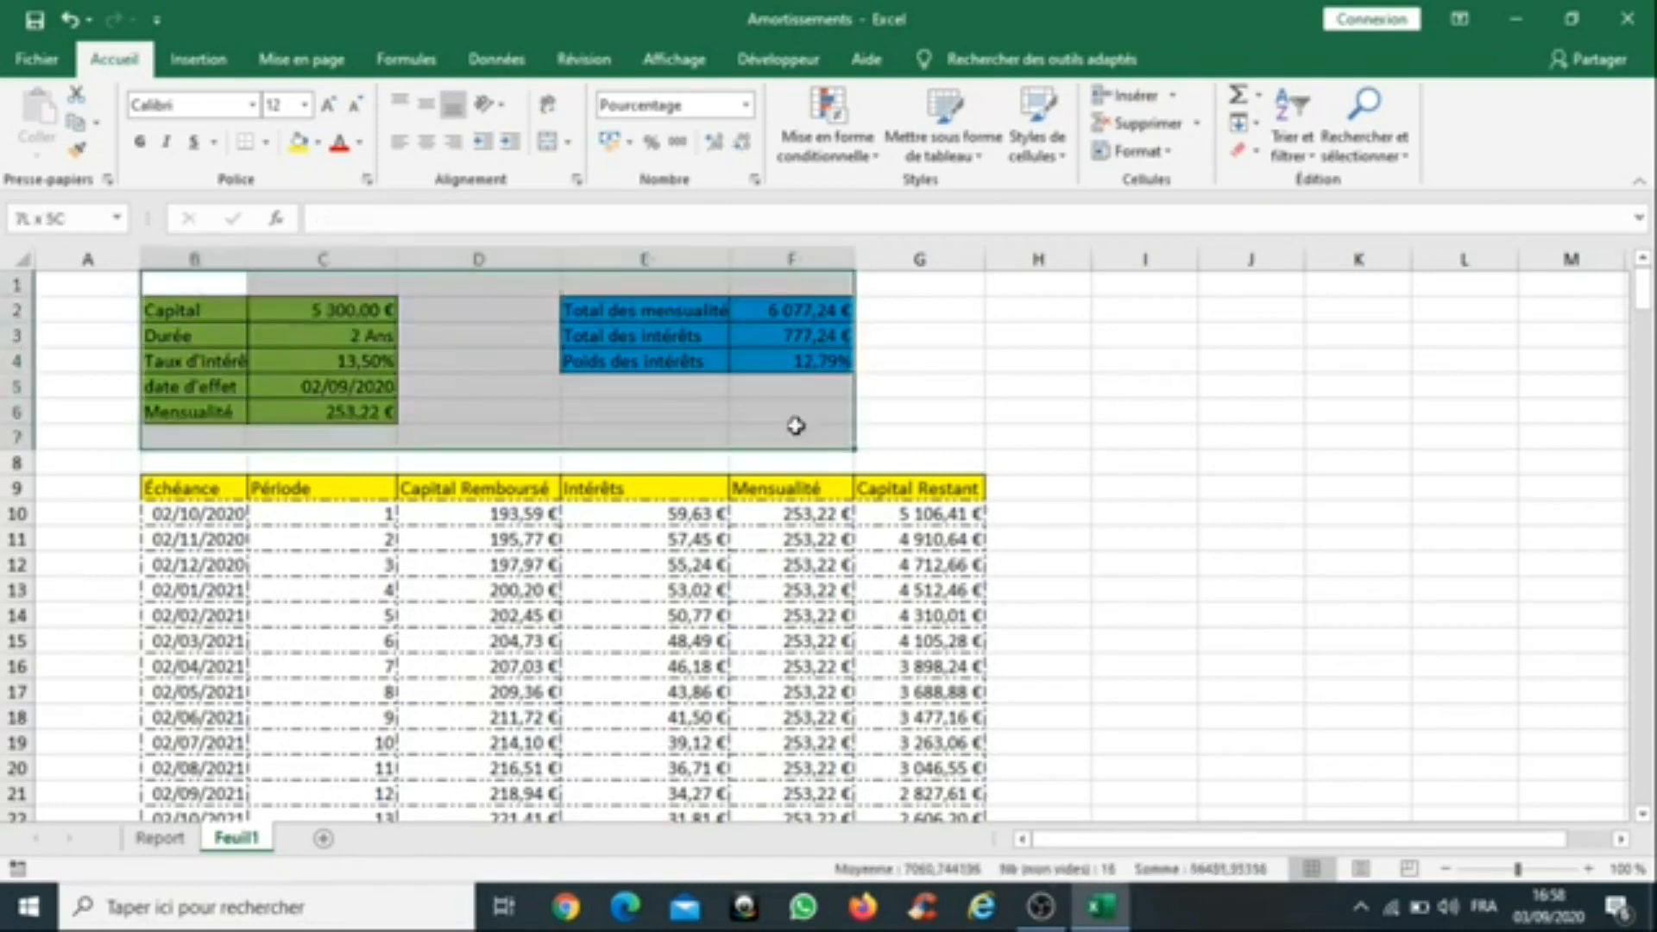
pyautogui.rightClick(537, 384)
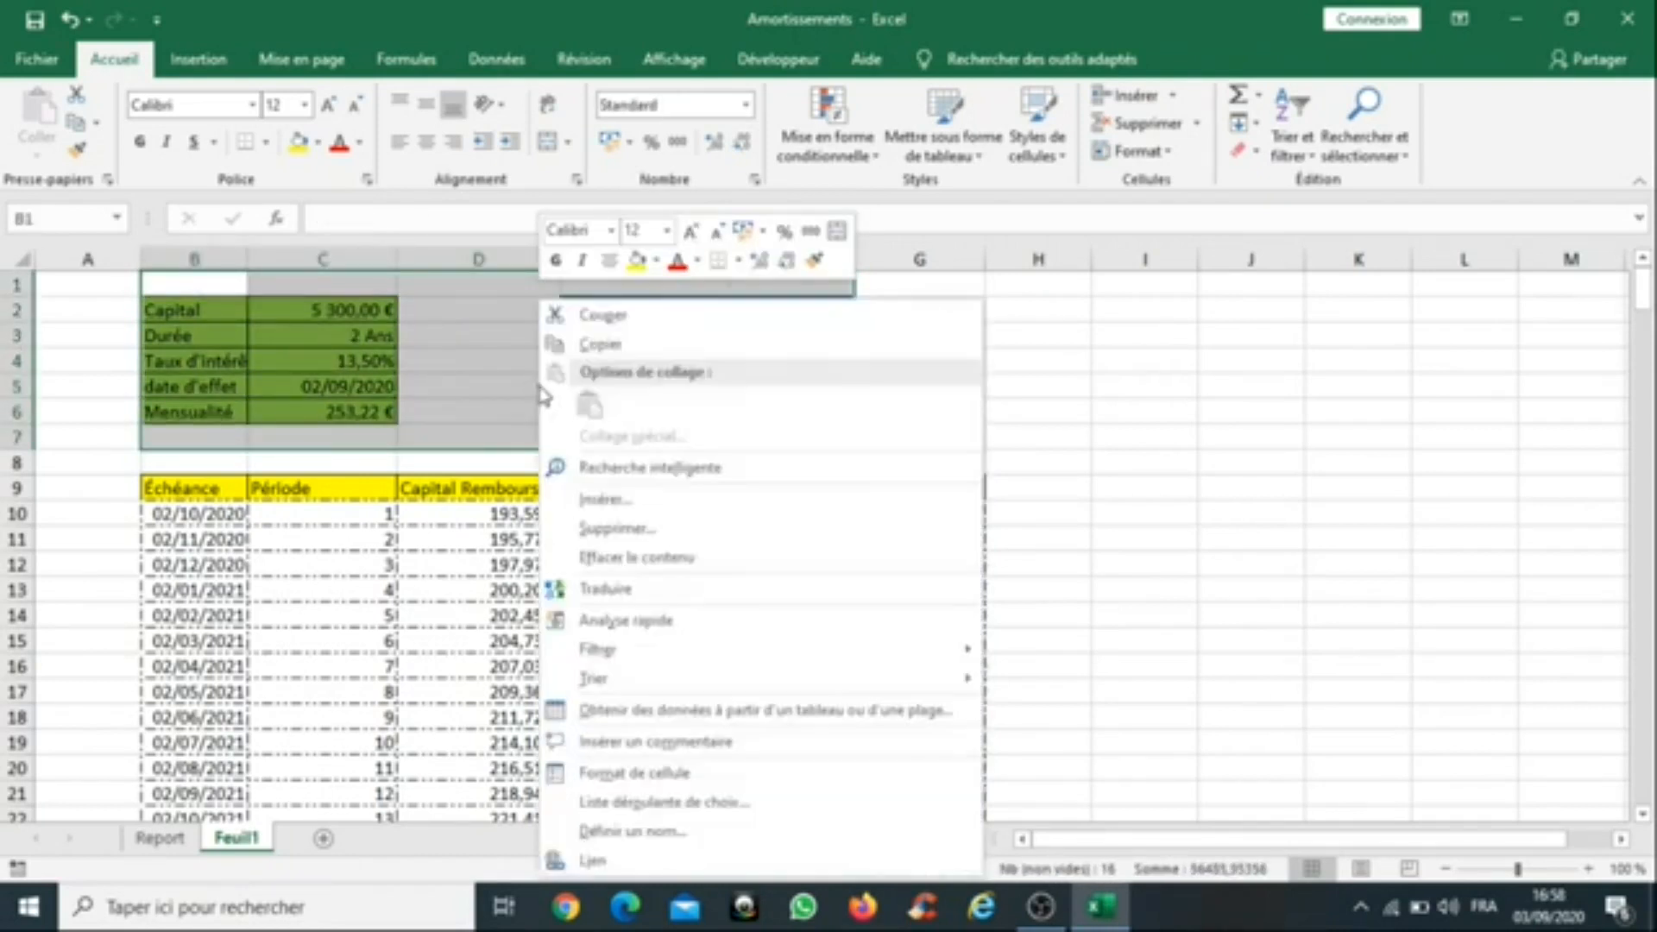
pyautogui.click(636, 344)
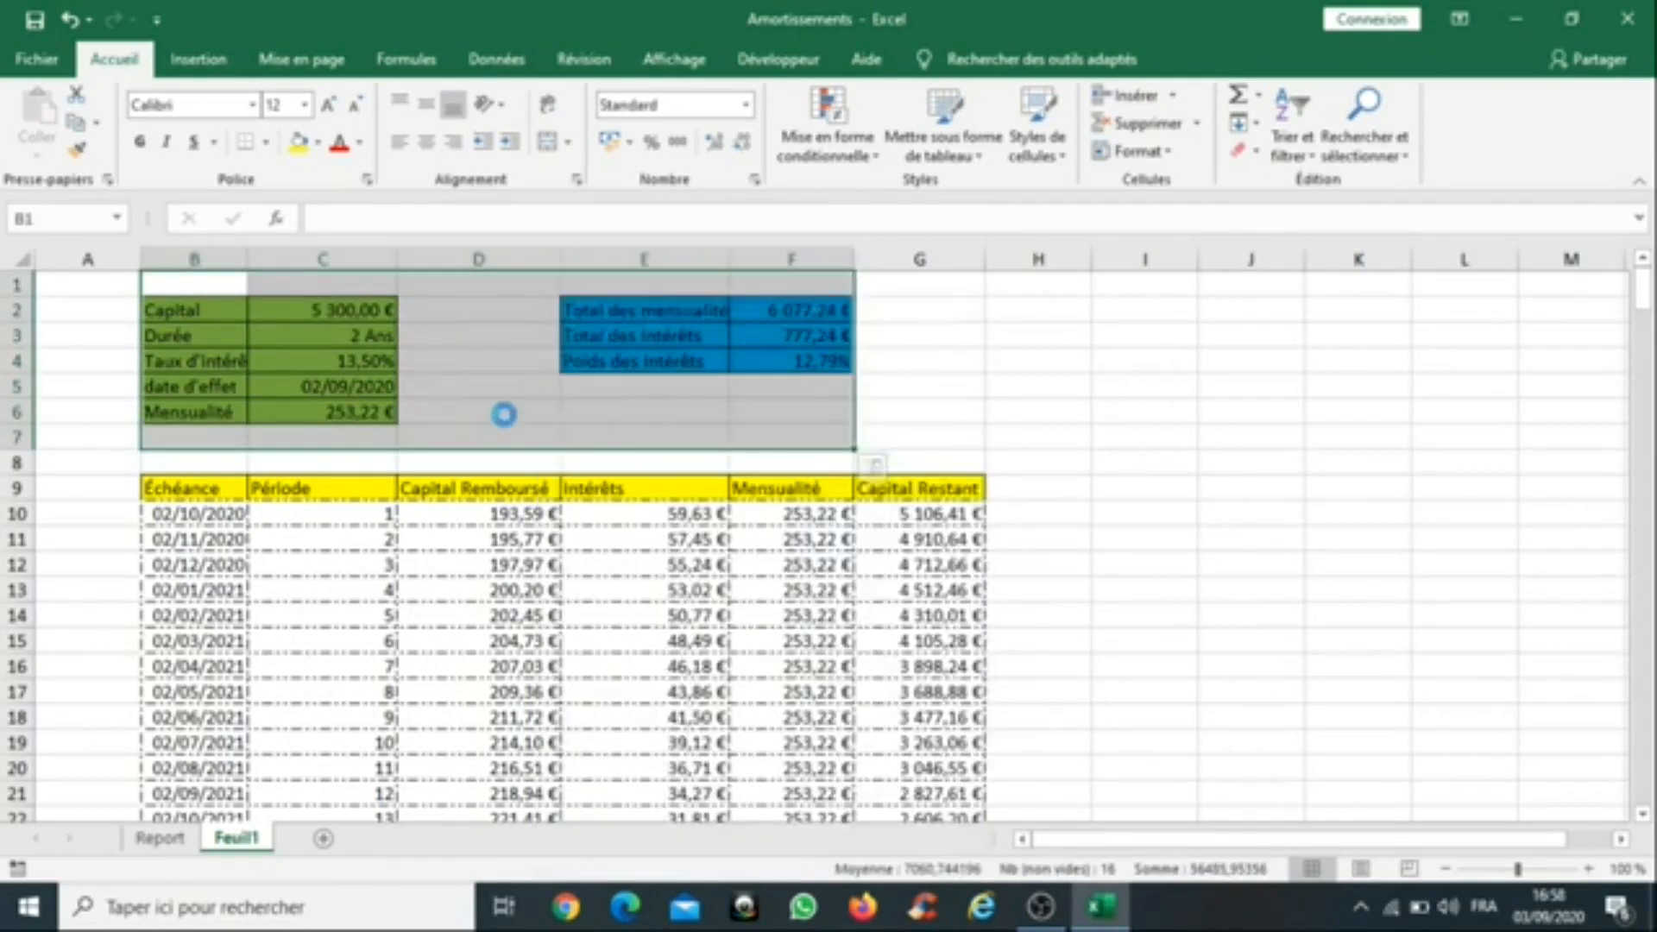
pyautogui.click(323, 838)
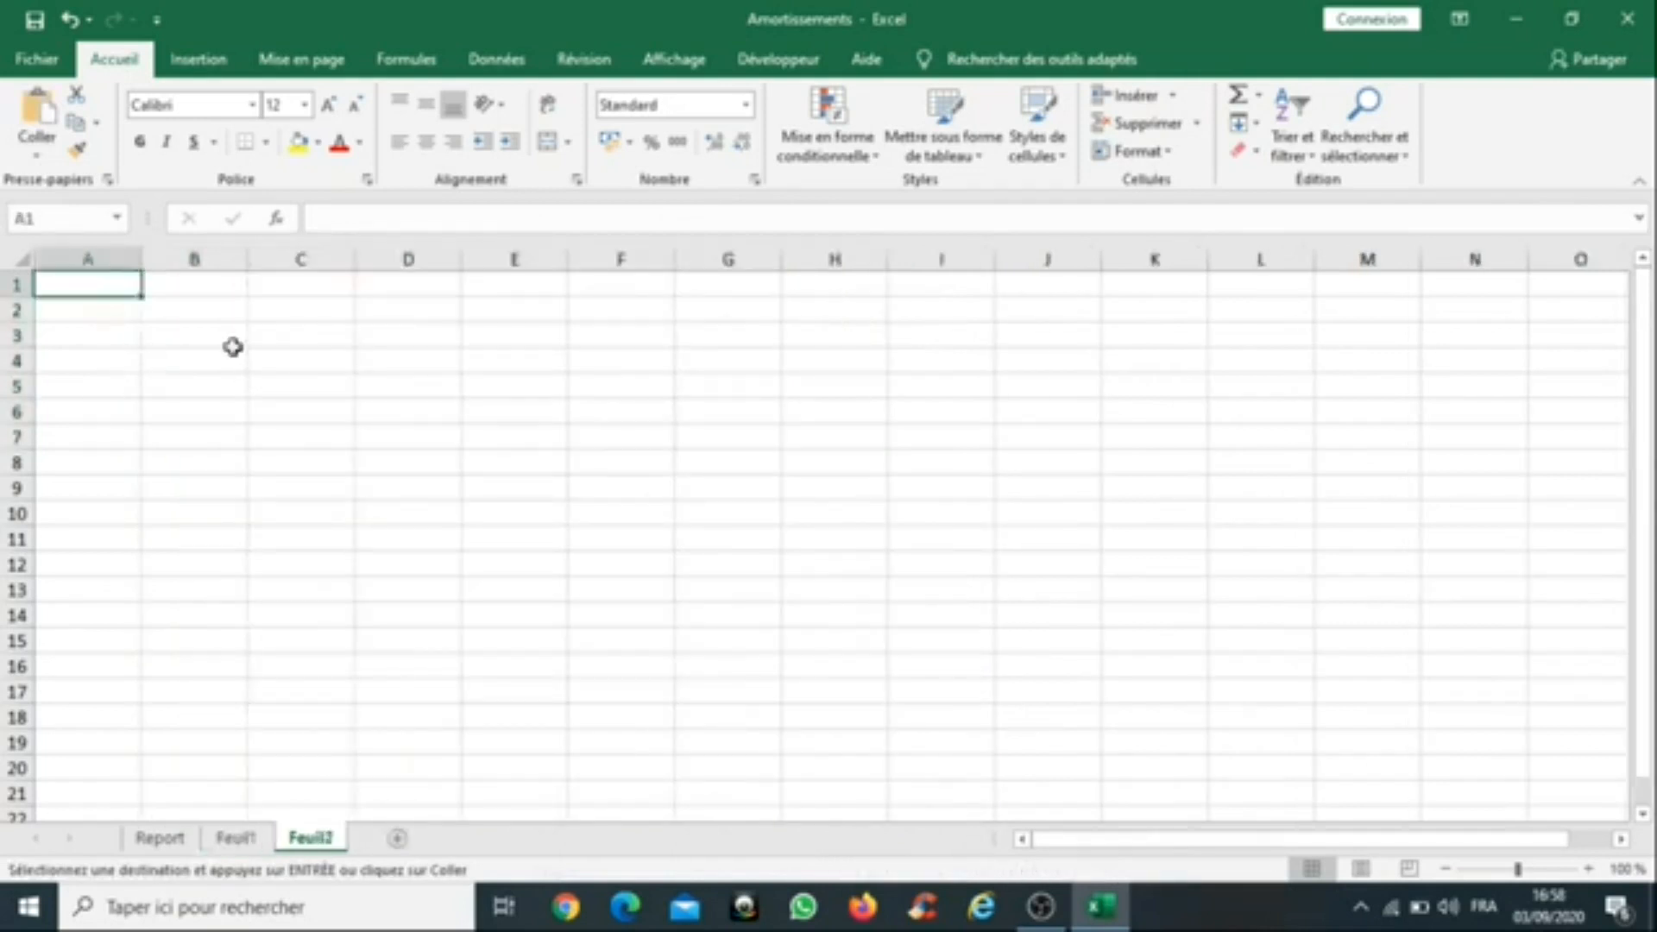
pyautogui.click(285, 311)
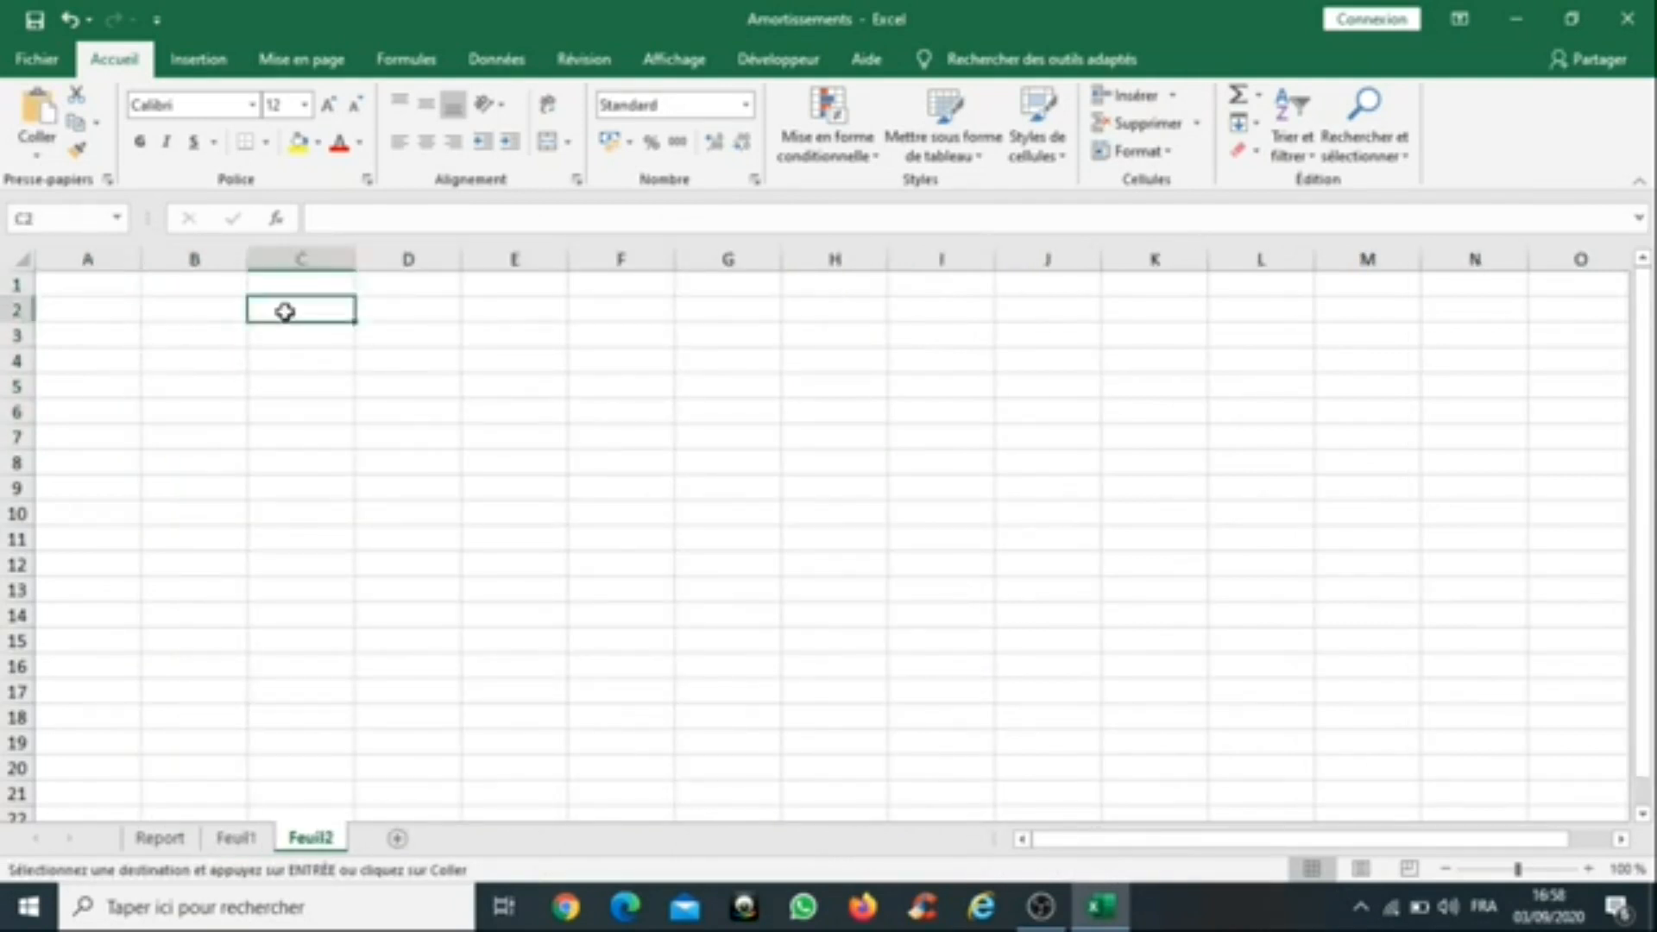
pyautogui.hotkey('ctrl', 'v')
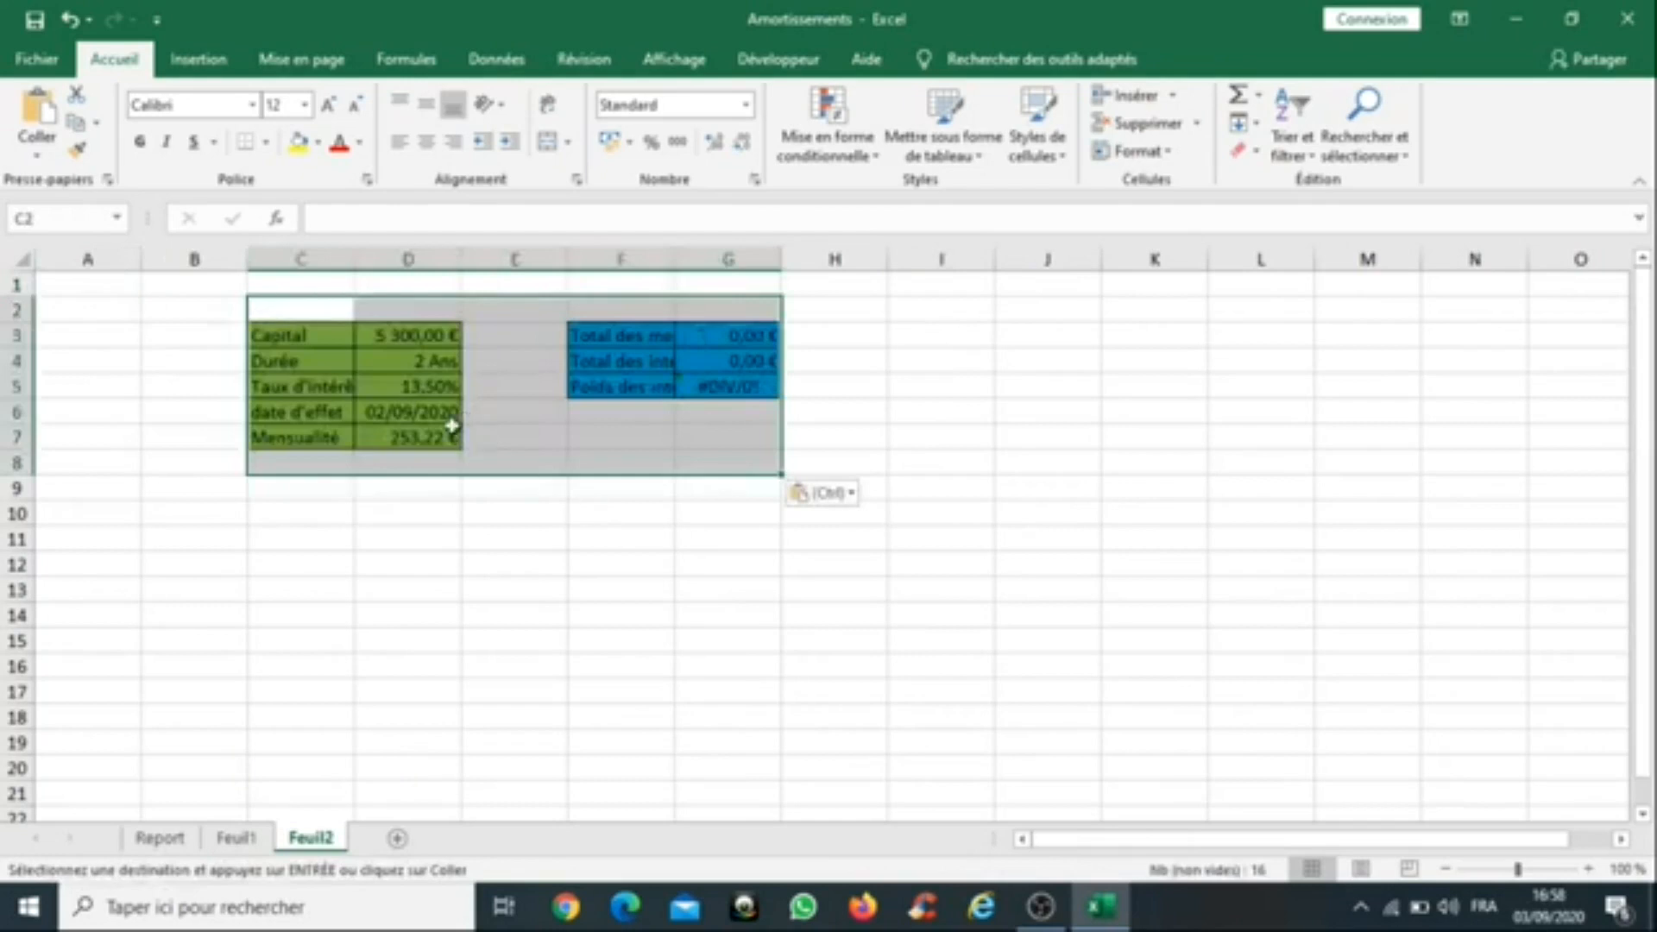
# Step: Clear the copied monthly payment formula from the Mensualité cell D7
pyautogui.click(414, 440)
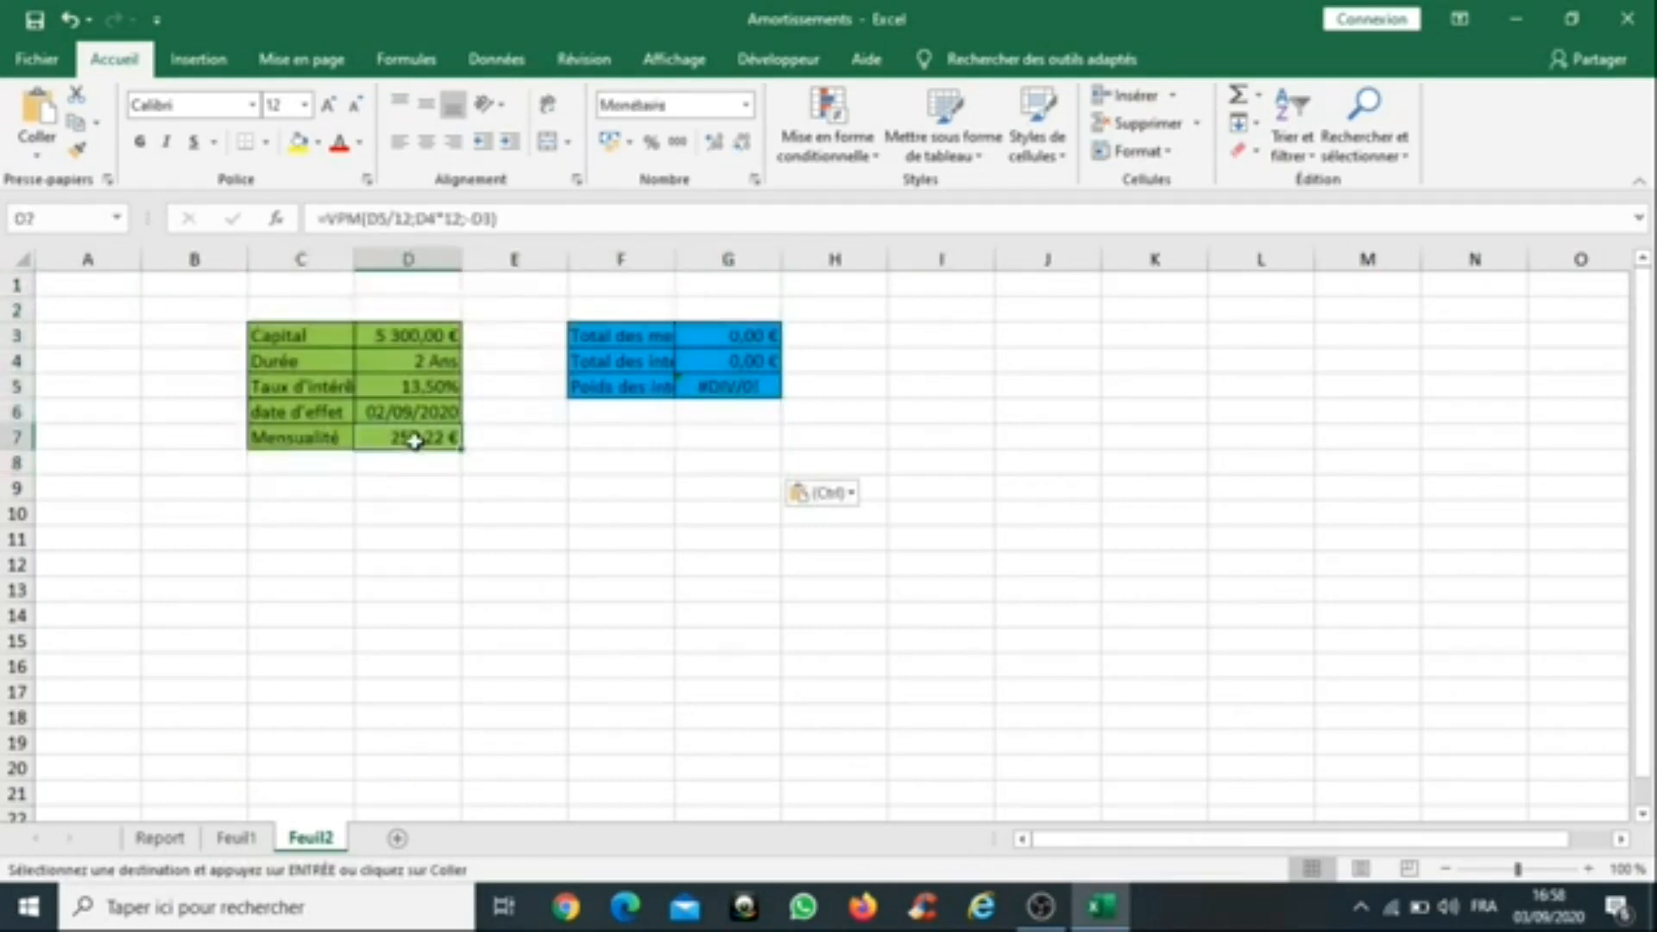
pyautogui.doubleClick(414, 440)
pyautogui.press('Return')
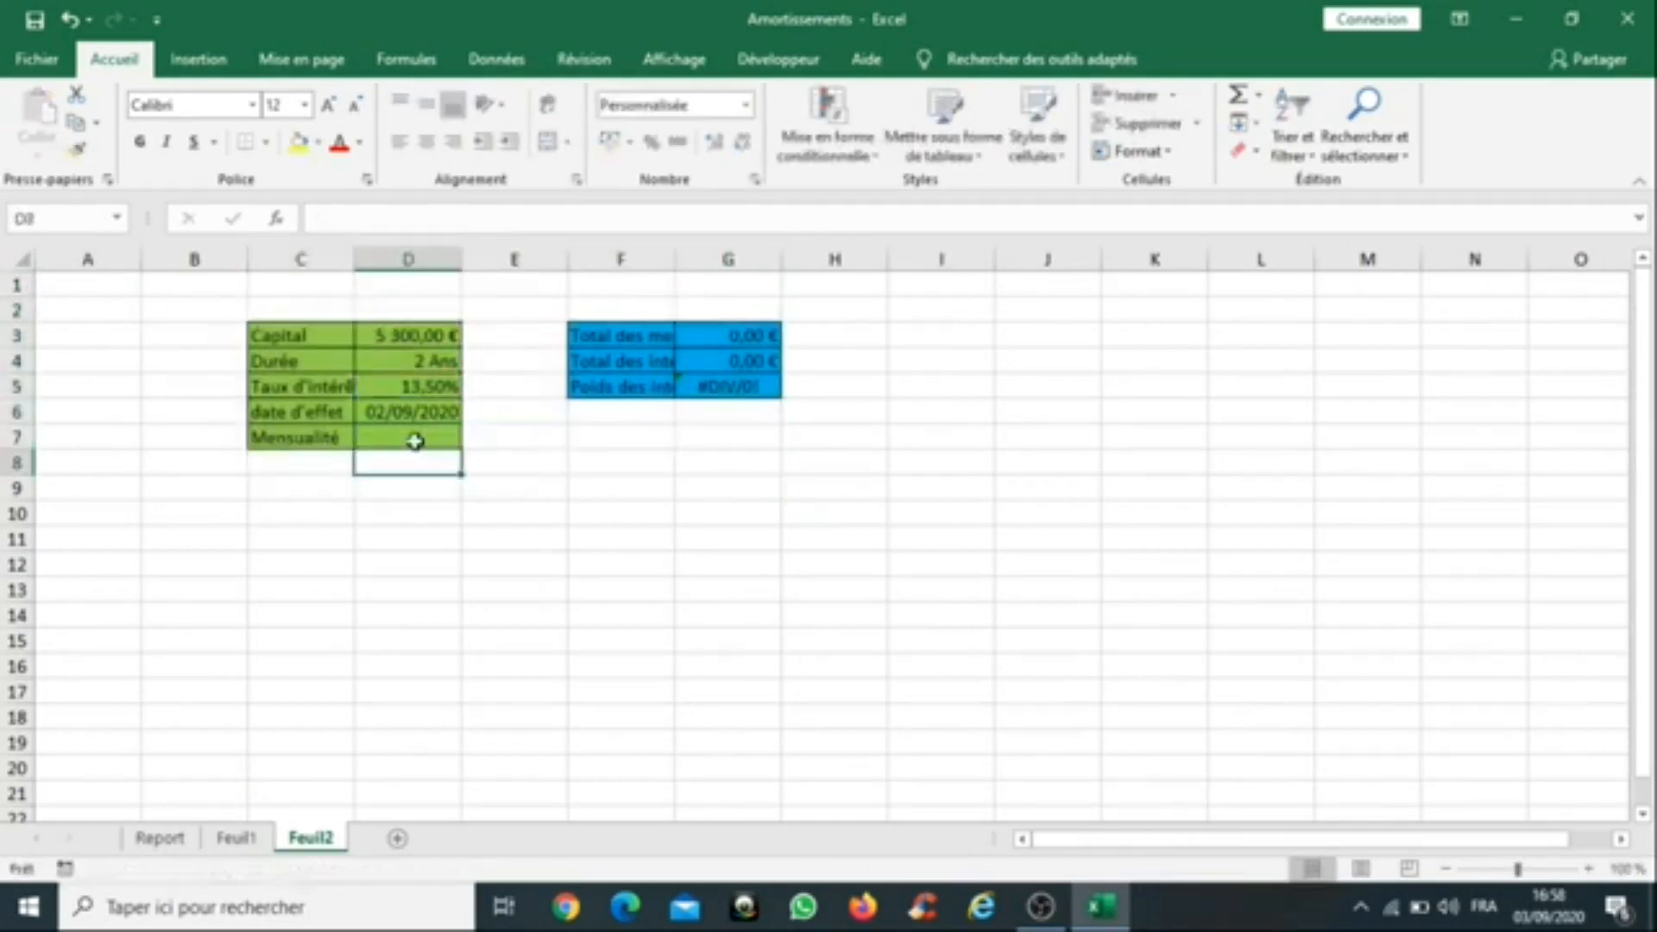
# Step: Clear the copied formulas from the totals cells G3 to G5 and widen column F to fit its labels
pyautogui.doubleClick(760, 387)
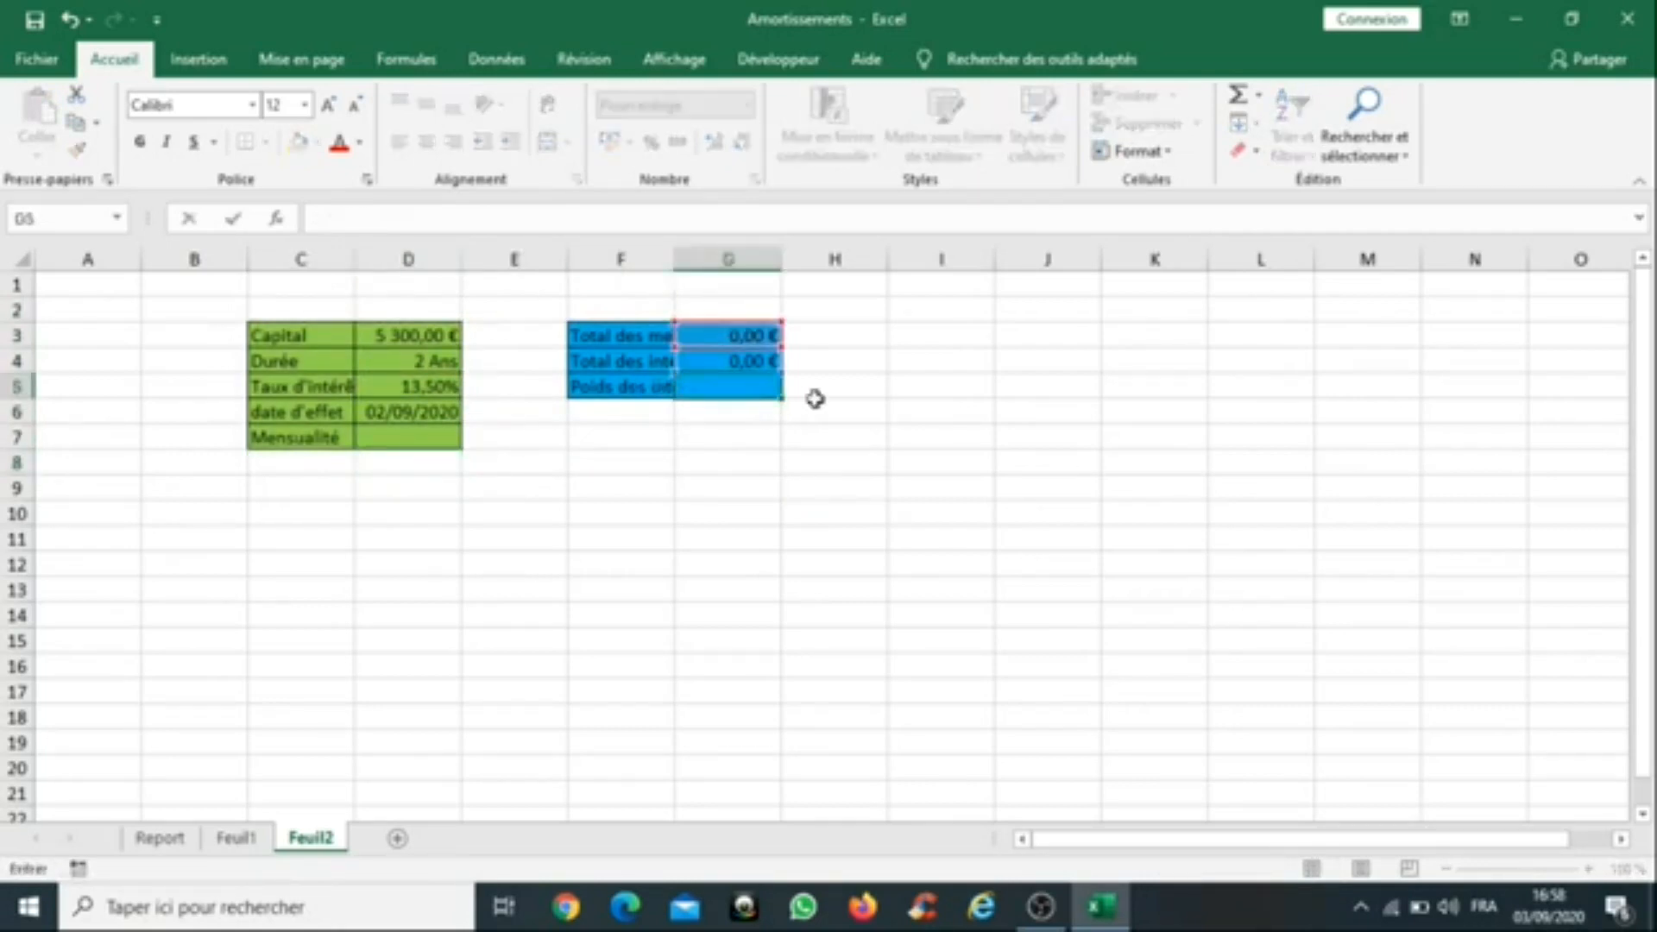
pyautogui.doubleClick(733, 336)
pyautogui.press('Escape')
pyautogui.press('Down')
pyautogui.press('Down')
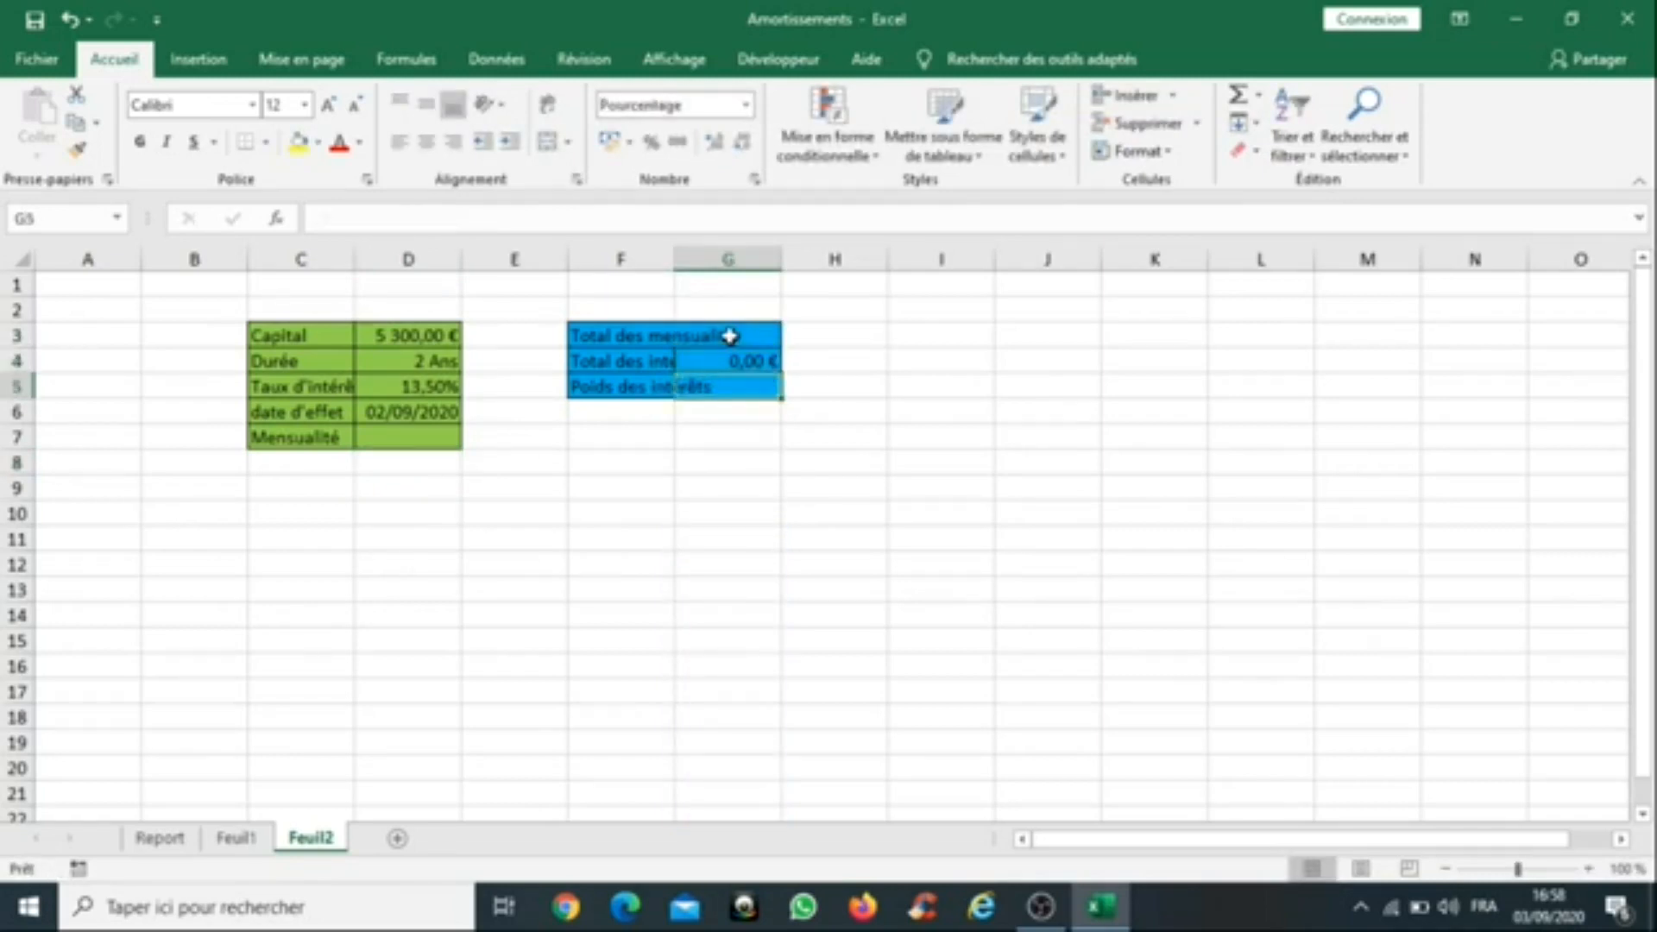
pyautogui.click(735, 360)
pyautogui.doubleClick(736, 360)
pyautogui.press('BackSpace')
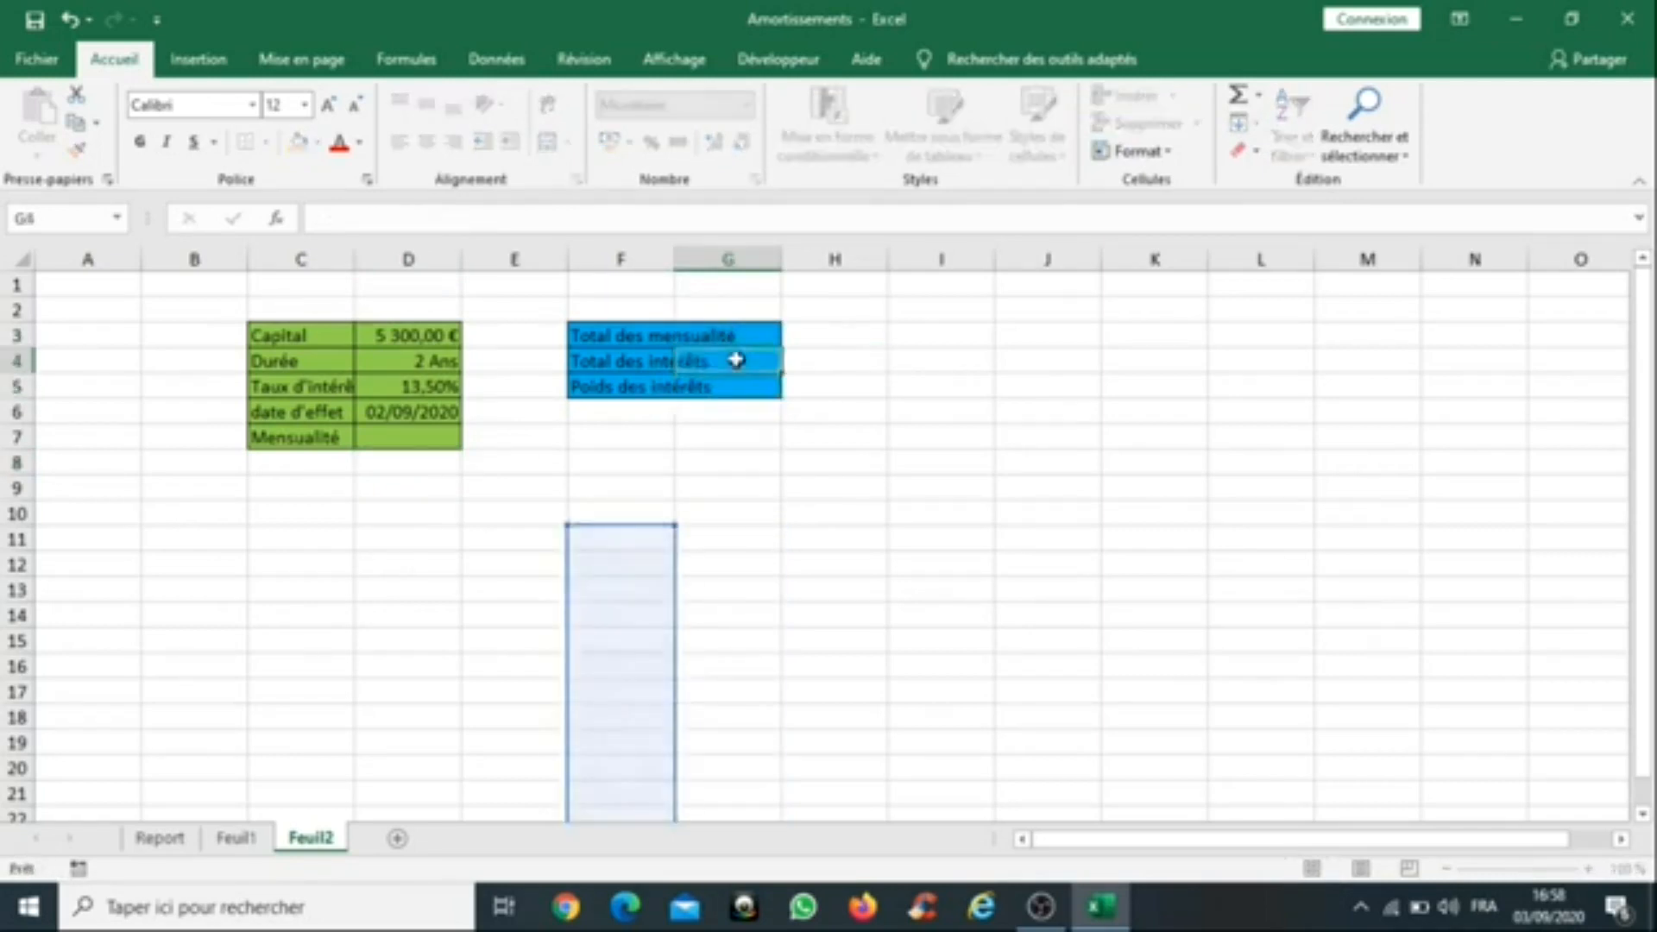
pyautogui.press('Return')
pyautogui.moveTo(675, 259); pyautogui.dragTo(750, 235)
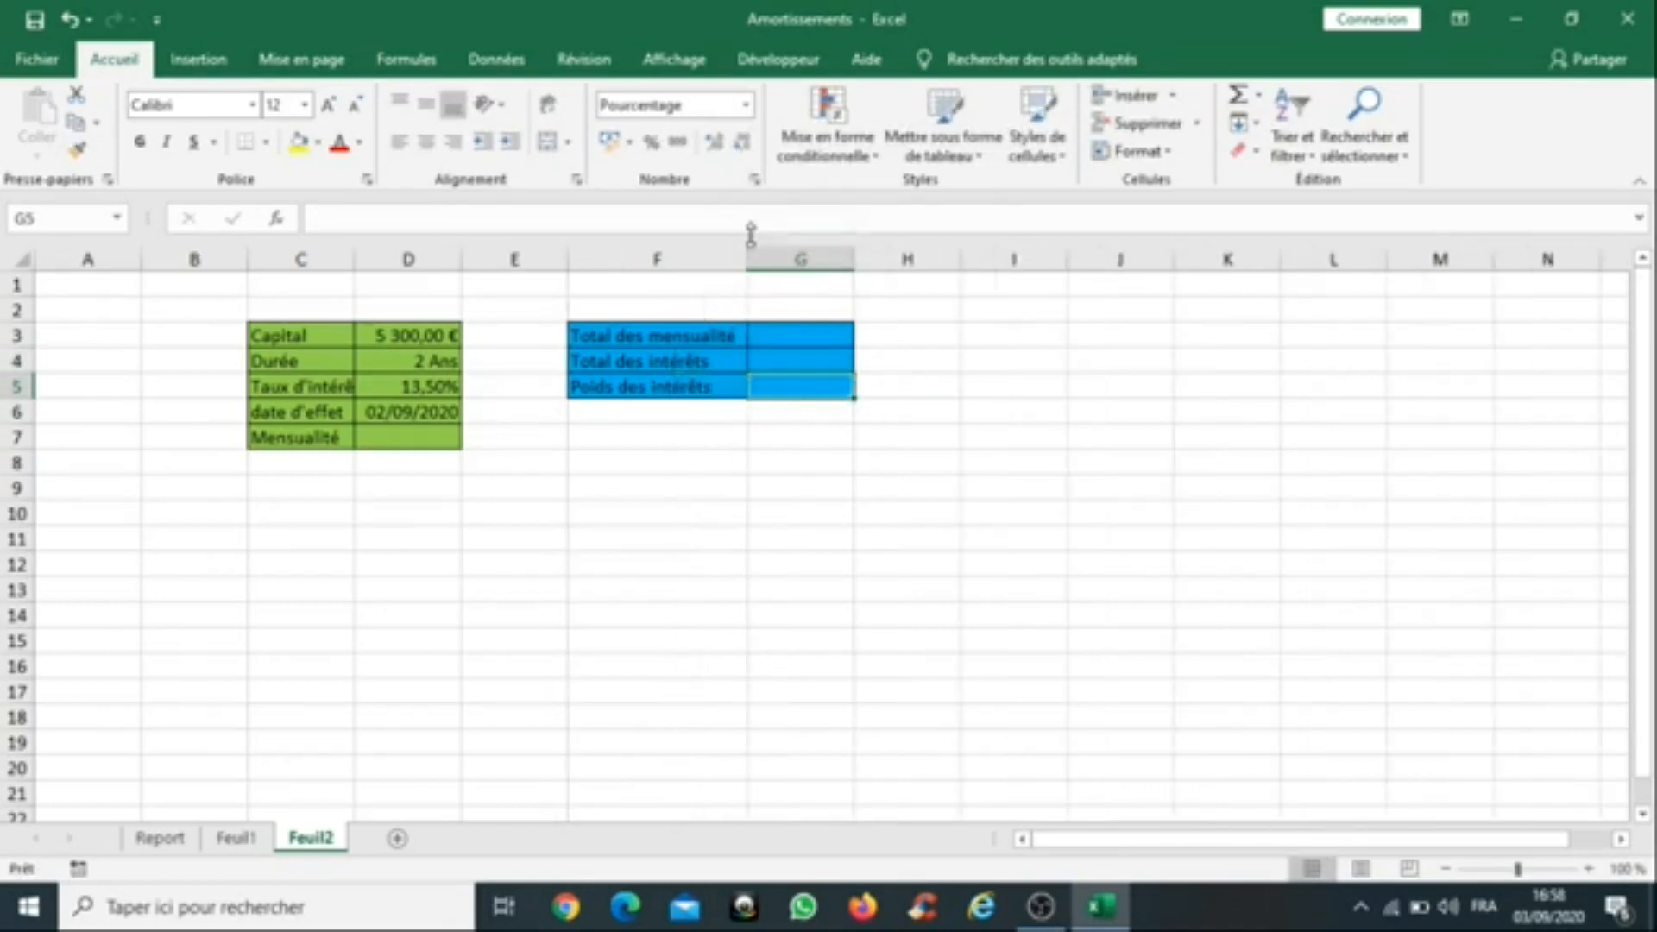
pyautogui.click(514, 692)
# Step: Copy the schedule header row B9:G9 from Feuil1 to cell C11 of Feuil2 and widen columns E and H to fit the headers
pyautogui.click(236, 837)
pyautogui.moveTo(166, 492); pyautogui.dragTo(868, 489)
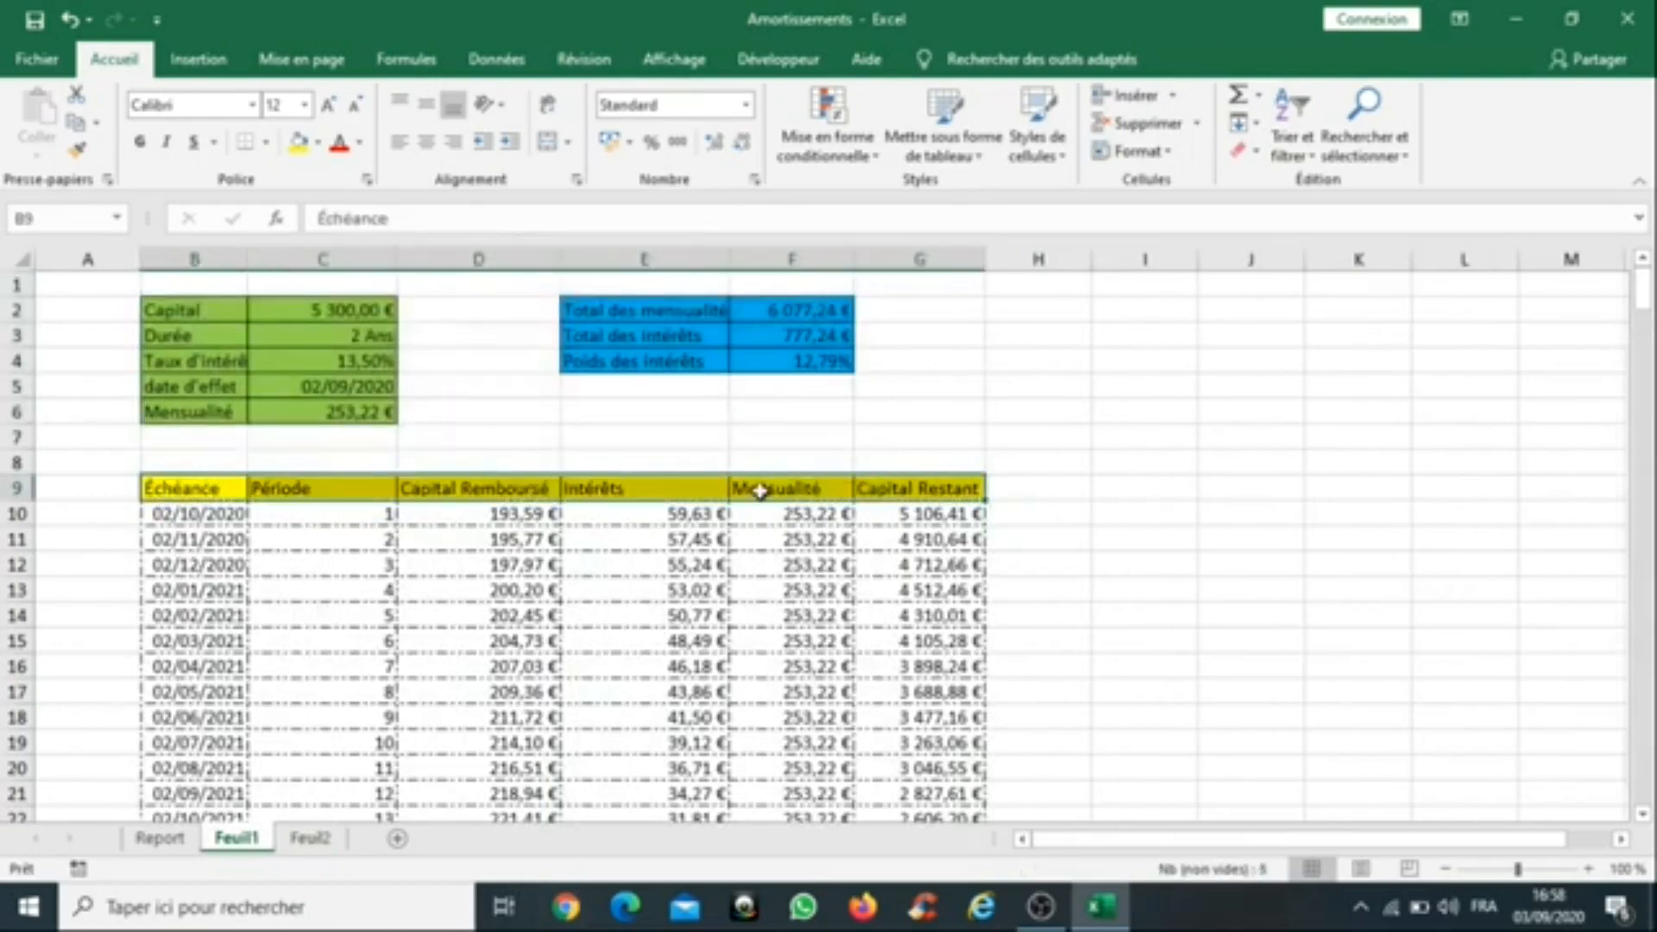
pyautogui.rightClick(760, 490)
pyautogui.click(842, 343)
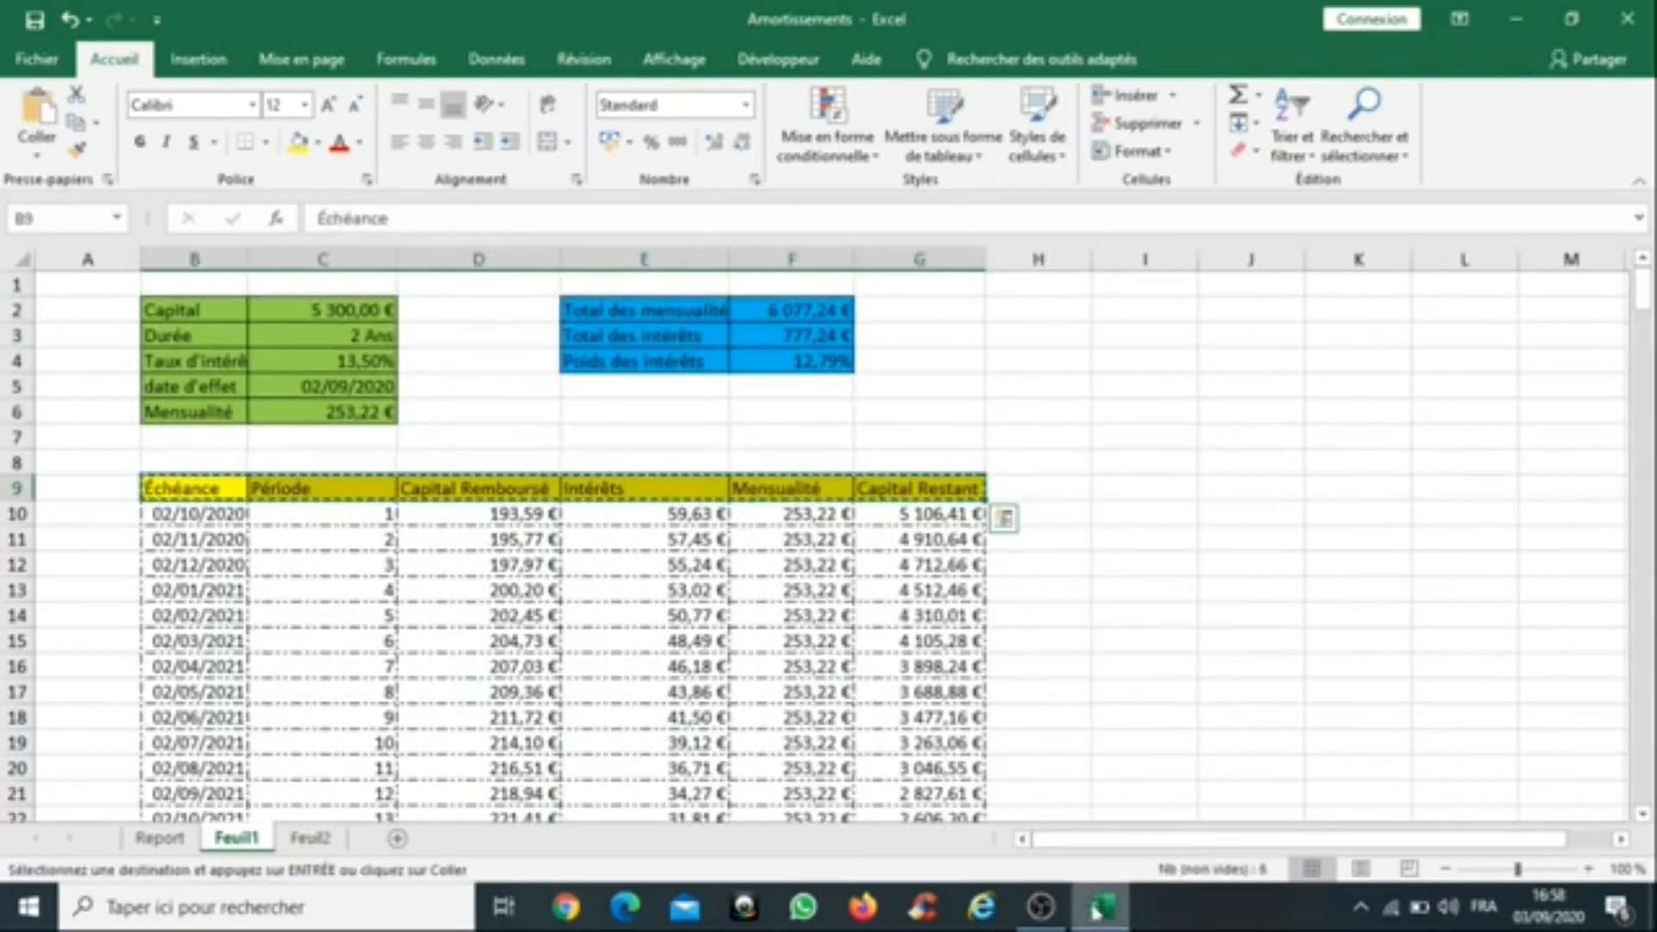
pyautogui.click(310, 837)
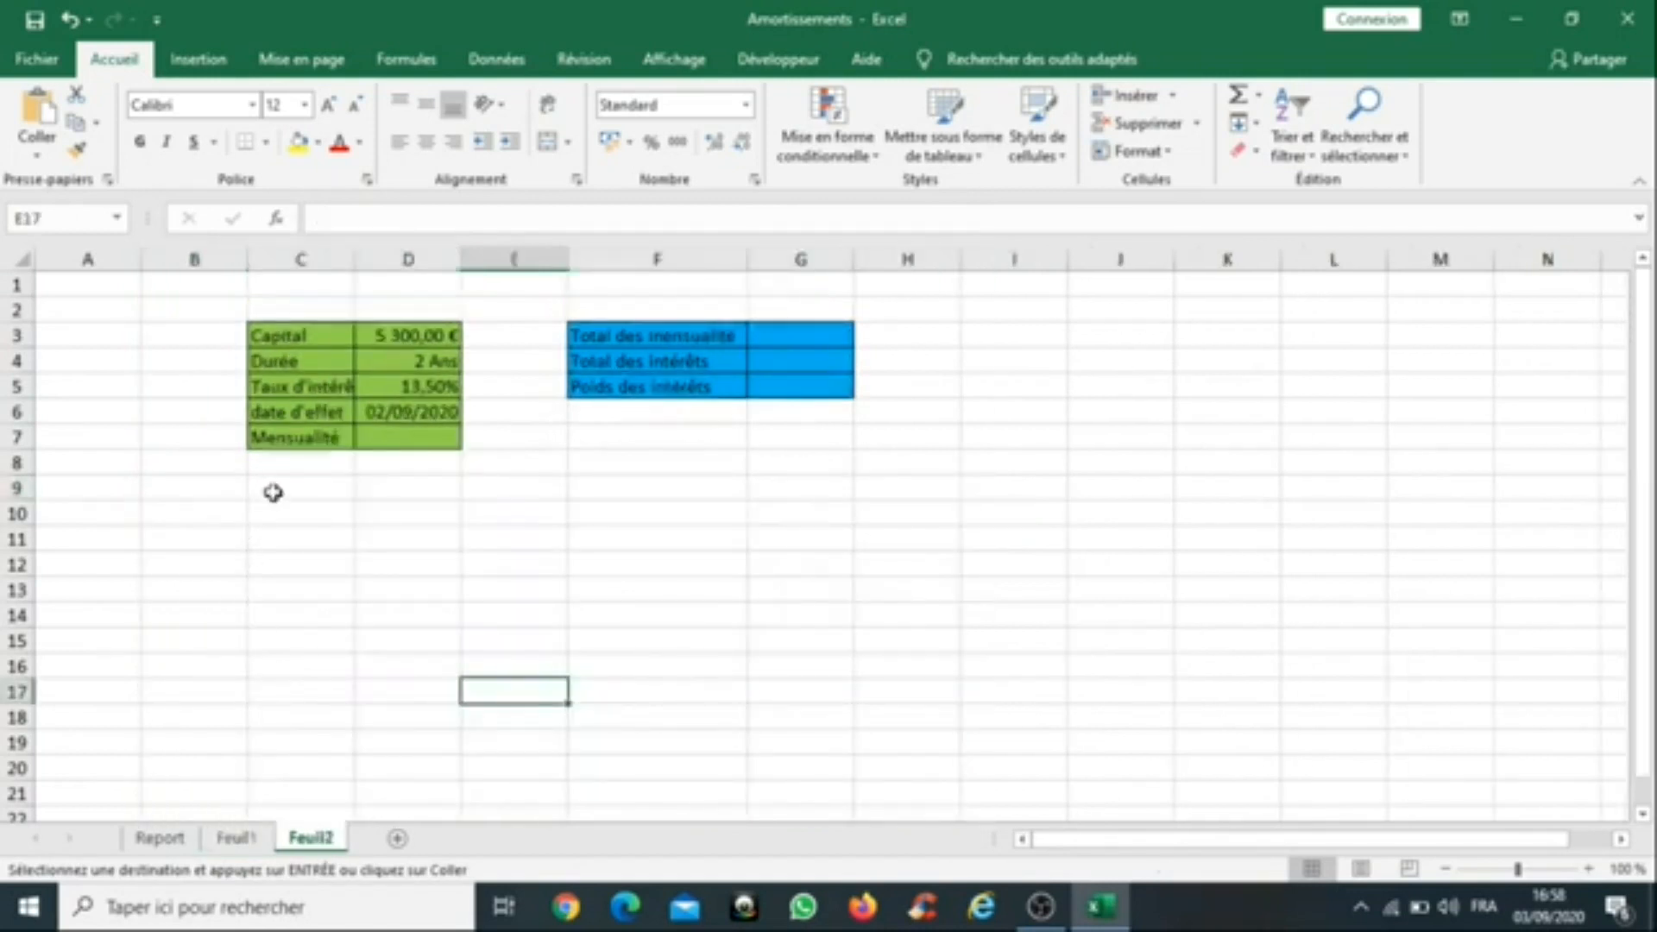
pyautogui.click(274, 537)
pyautogui.press('Return')
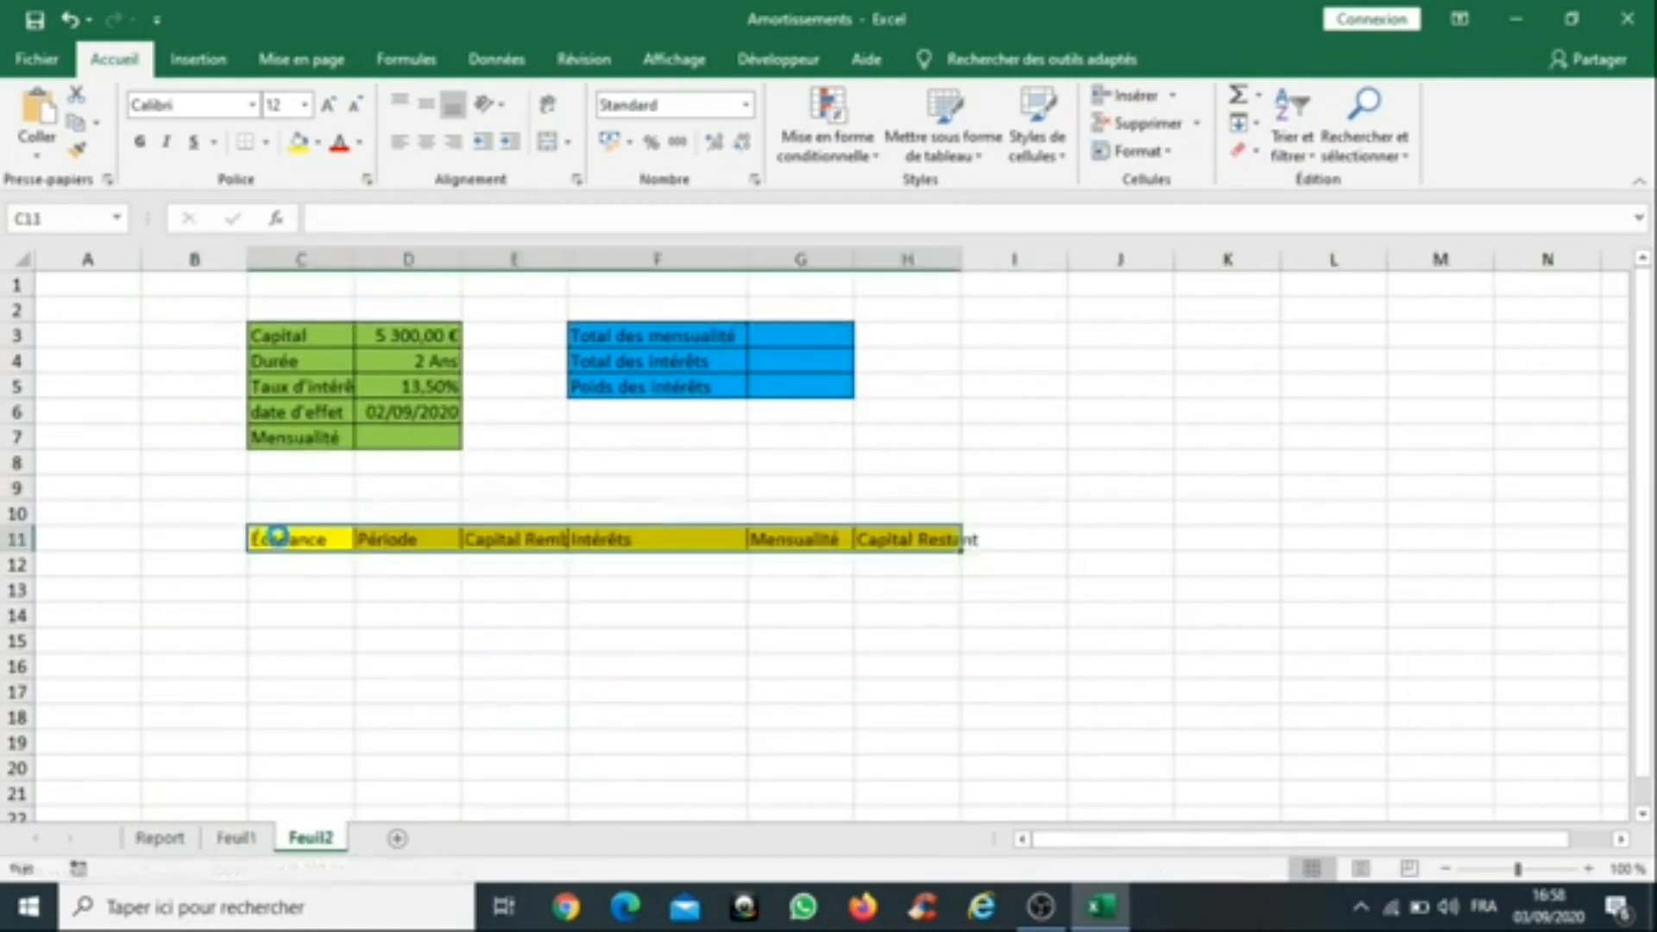
pyautogui.moveTo(568, 261); pyautogui.dragTo(636, 250)
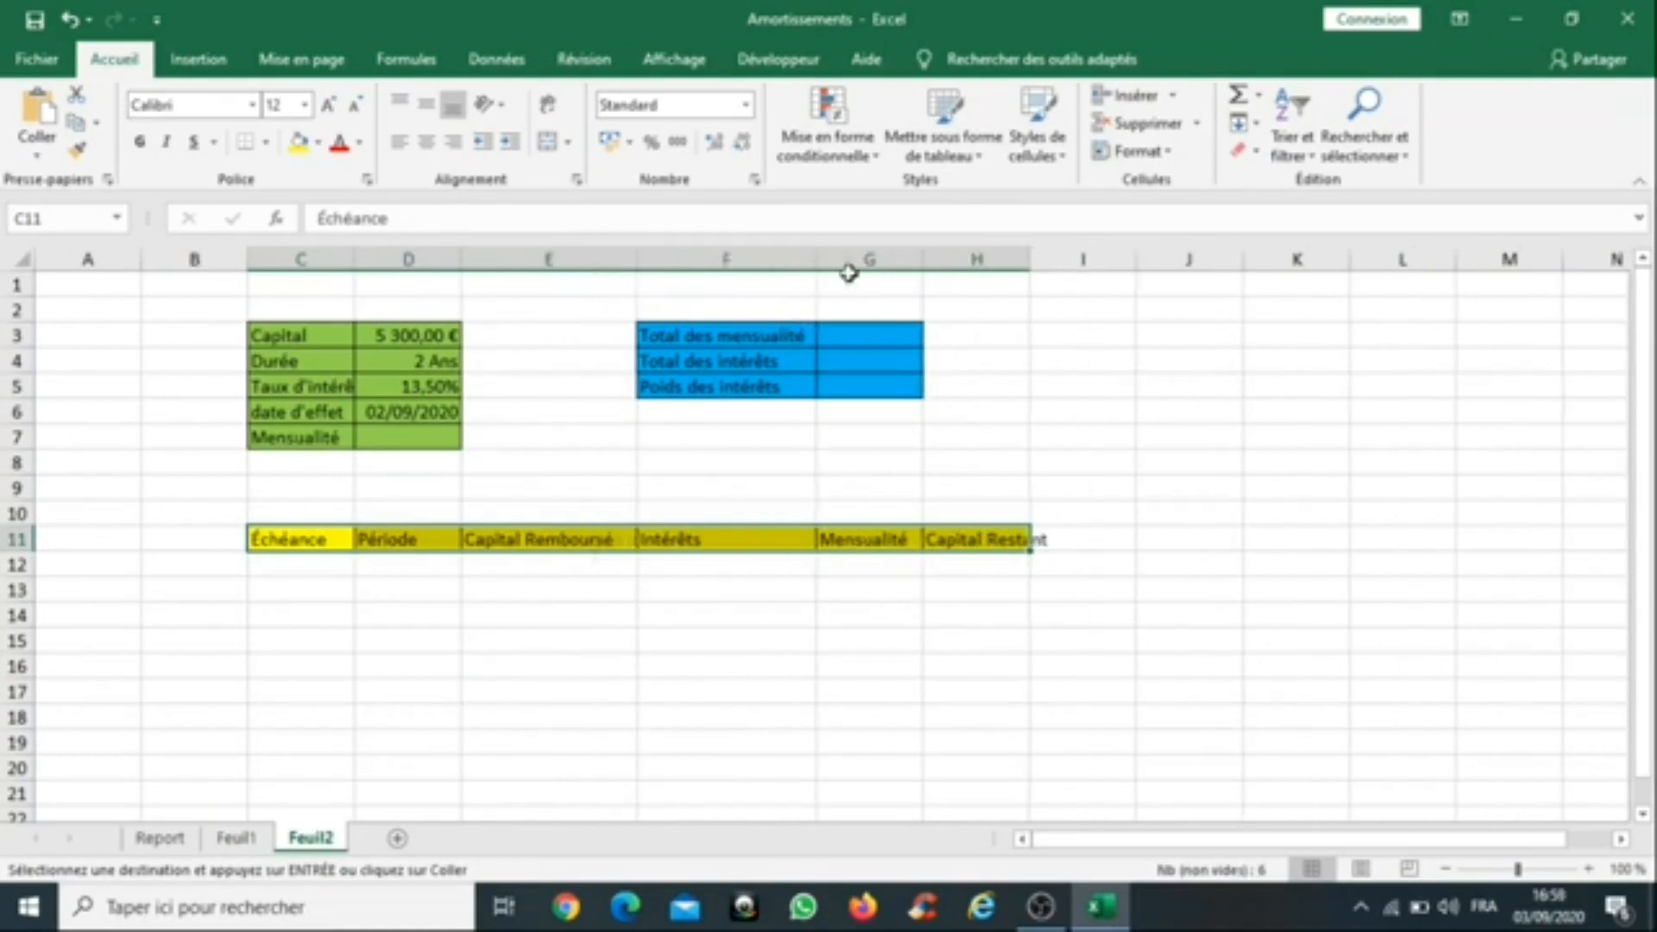
pyautogui.moveTo(1029, 259); pyautogui.dragTo(1072, 259)
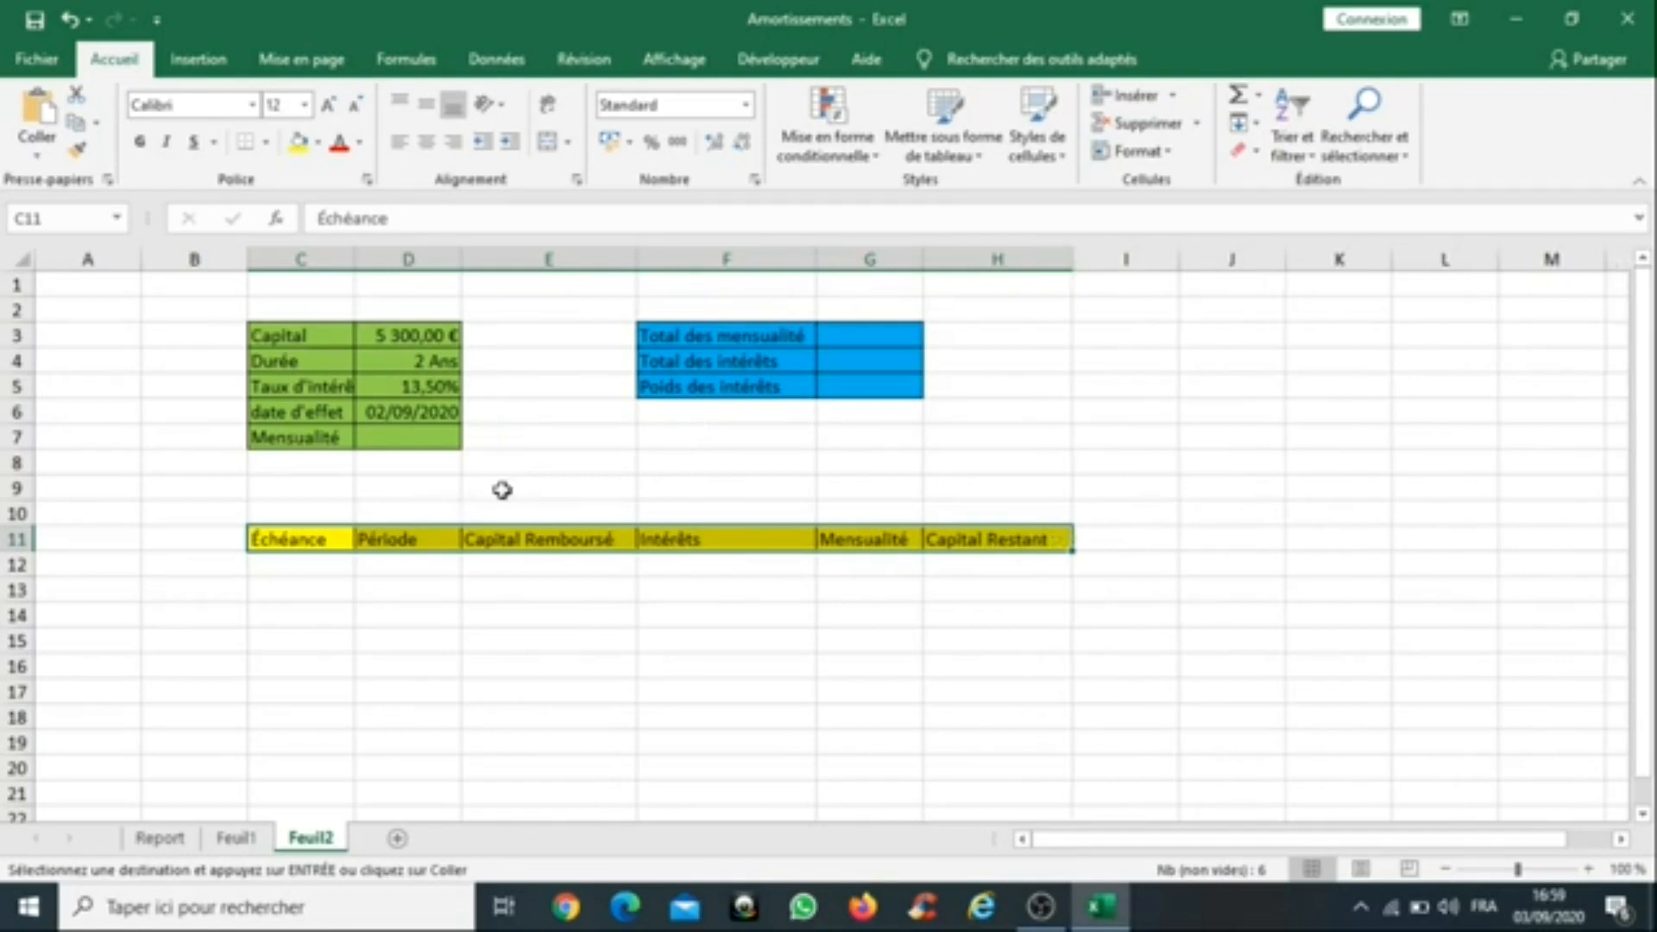
# Step: Insert the VPM function from the Finances category into the Mensualité cell D7
pyautogui.click(404, 440)
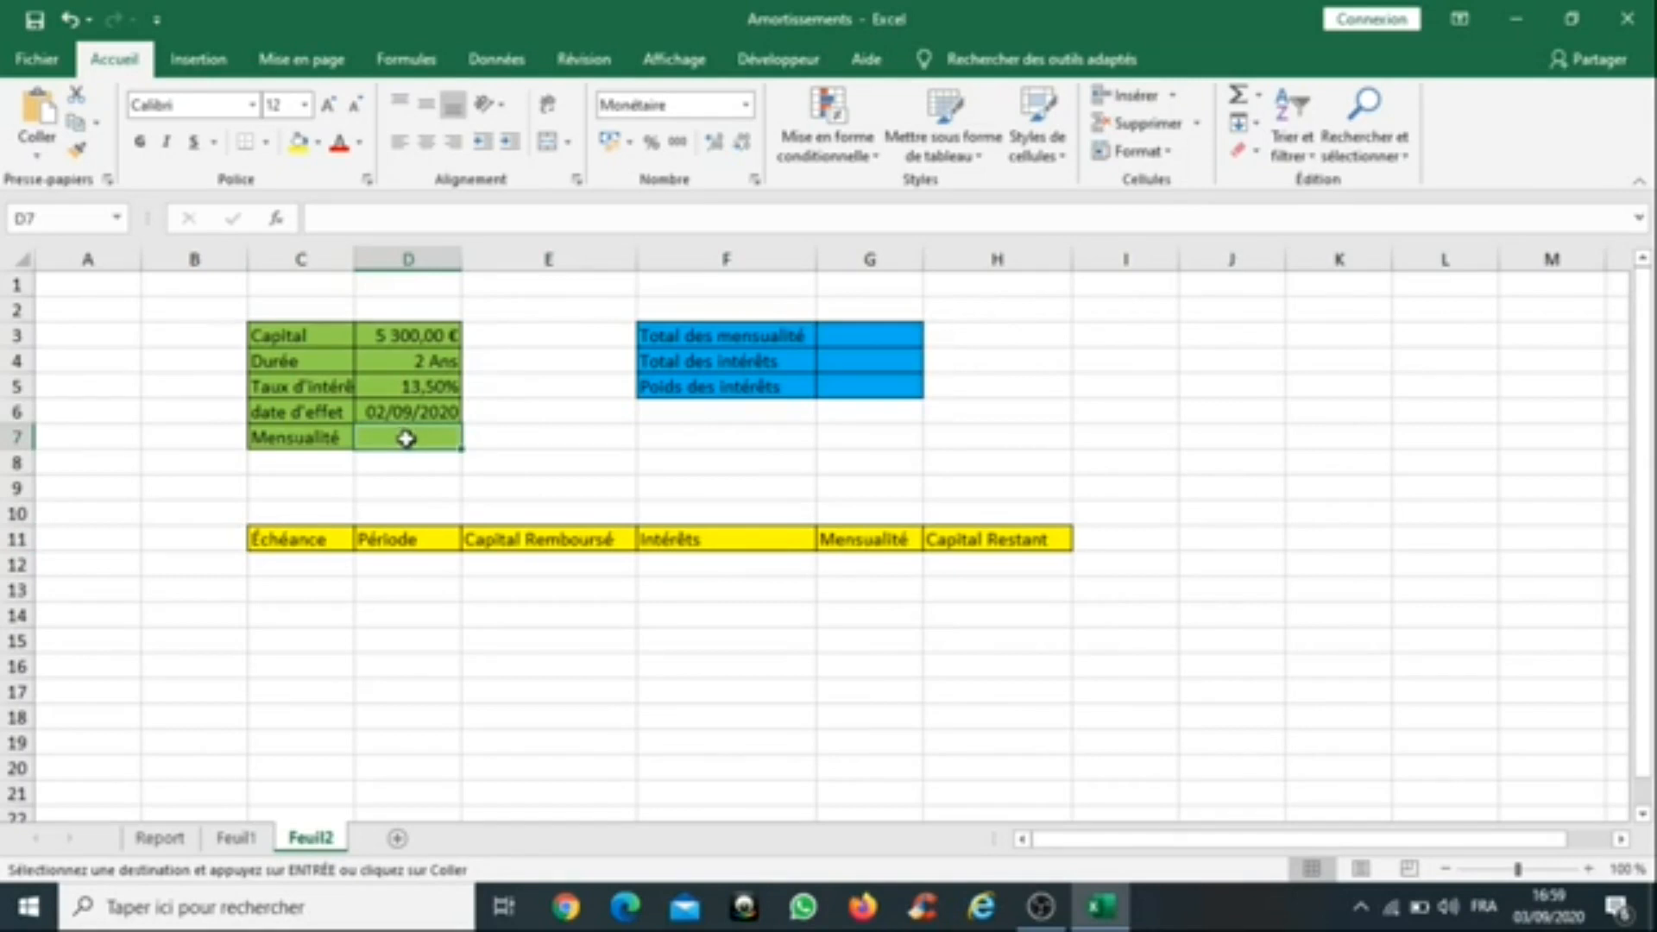
pyautogui.click(407, 62)
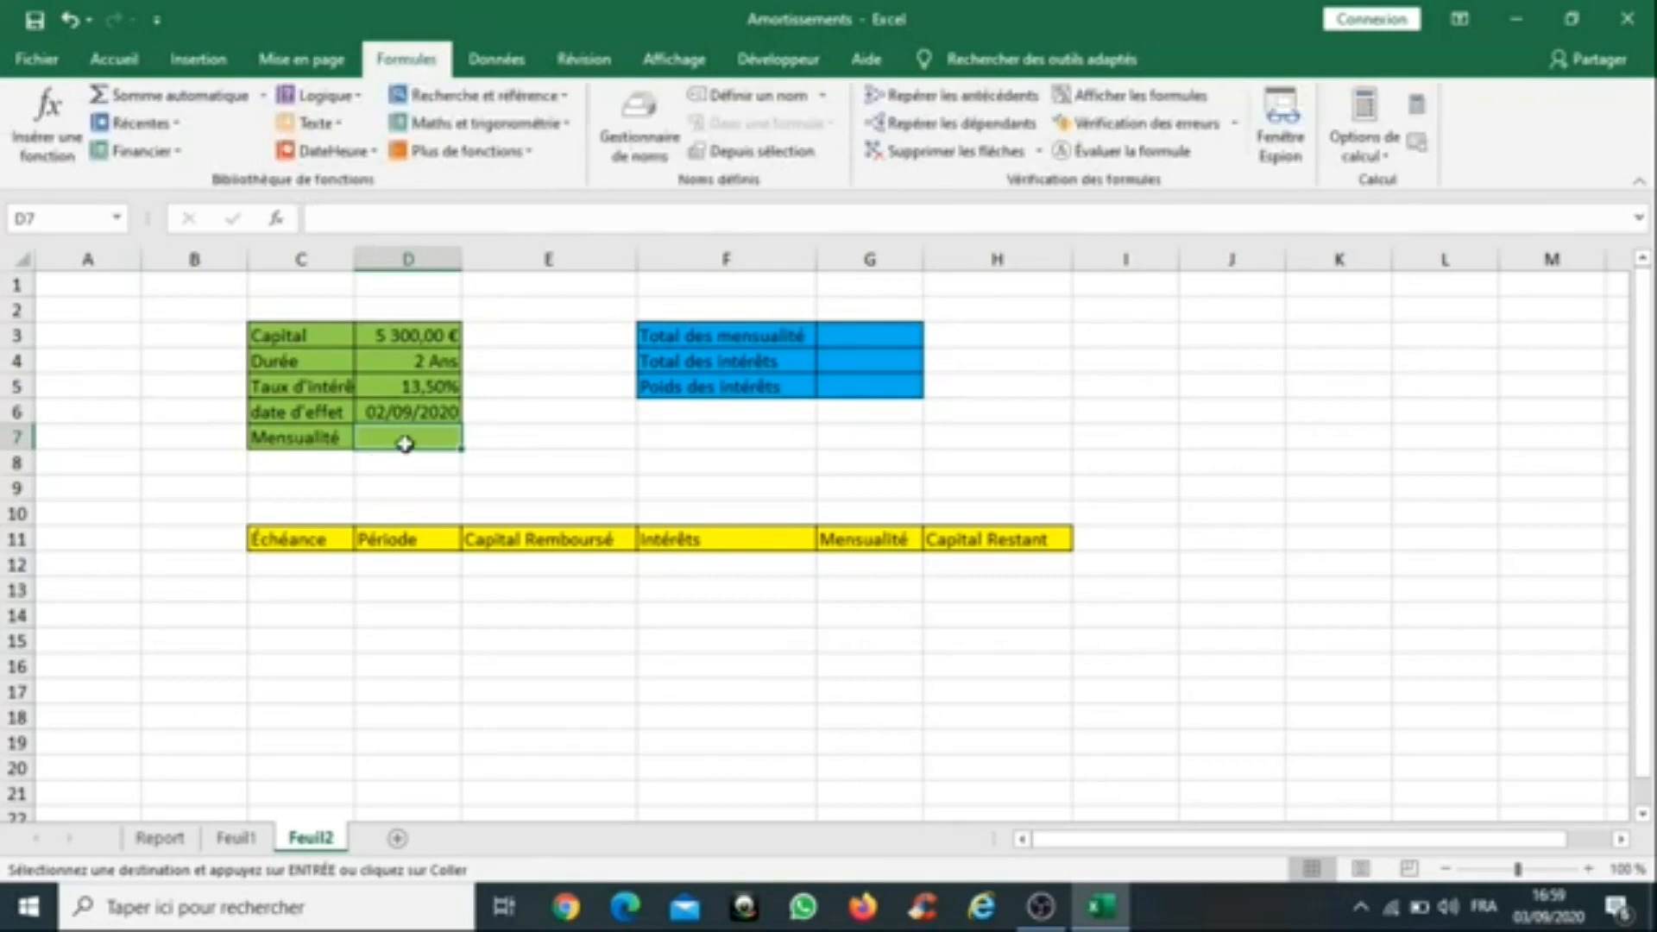
pyautogui.click(54, 125)
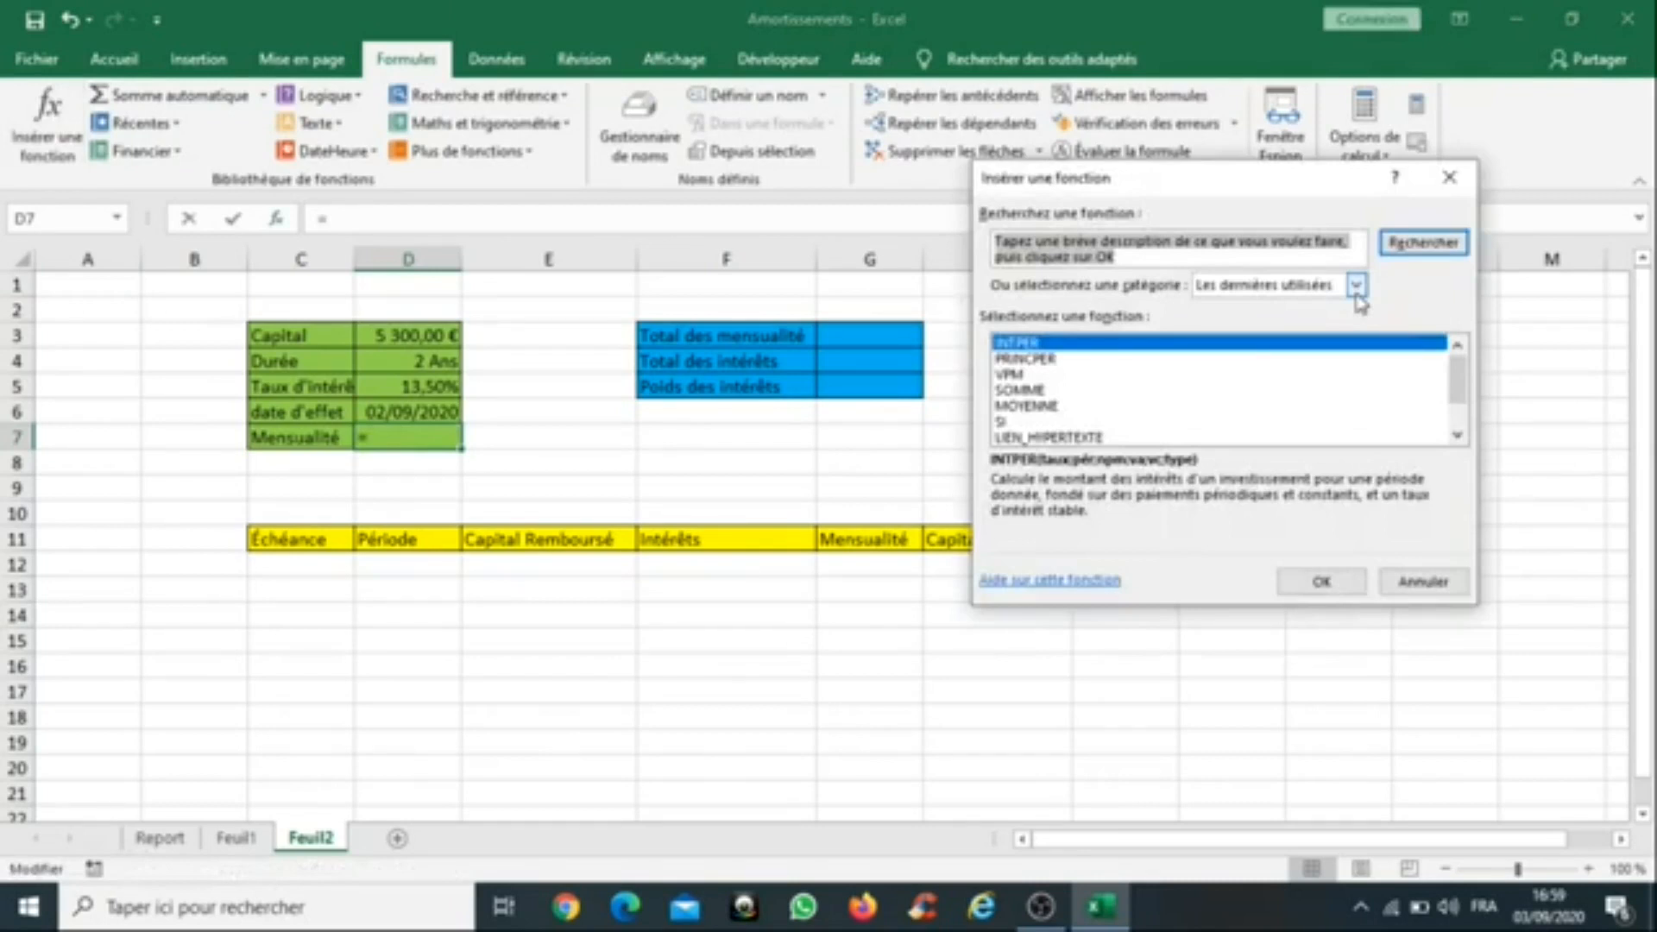
pyautogui.click(1356, 291)
pyautogui.click(1234, 337)
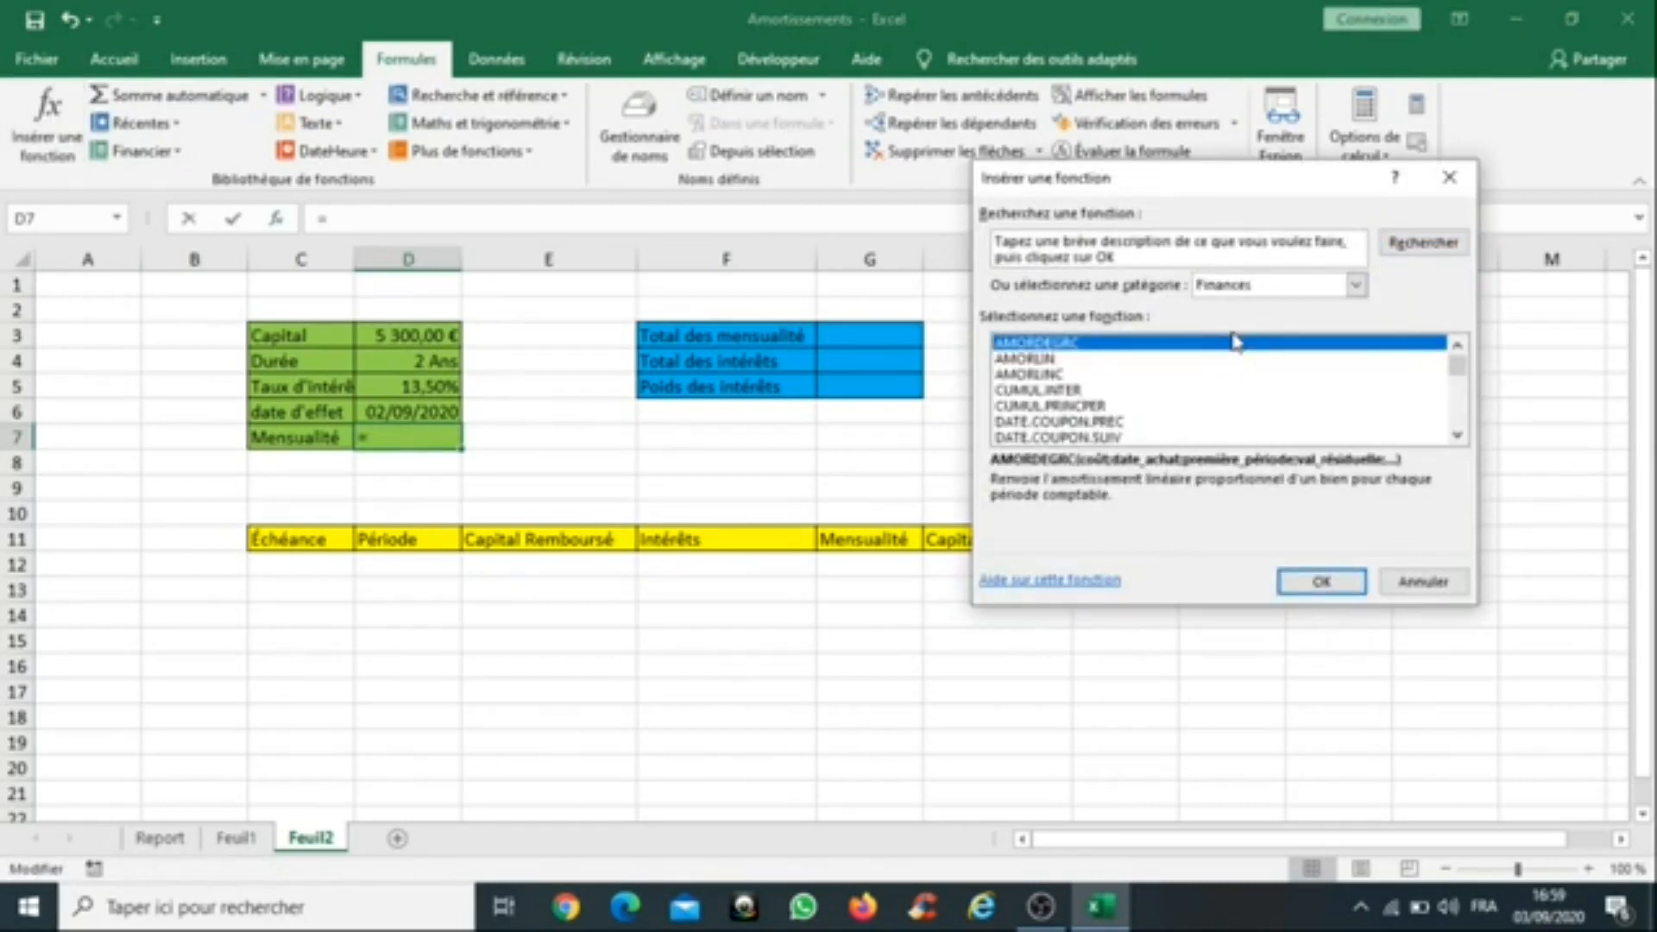
pyautogui.scroll(-15, 1157, 405)
pyautogui.doubleClick(1008, 436)
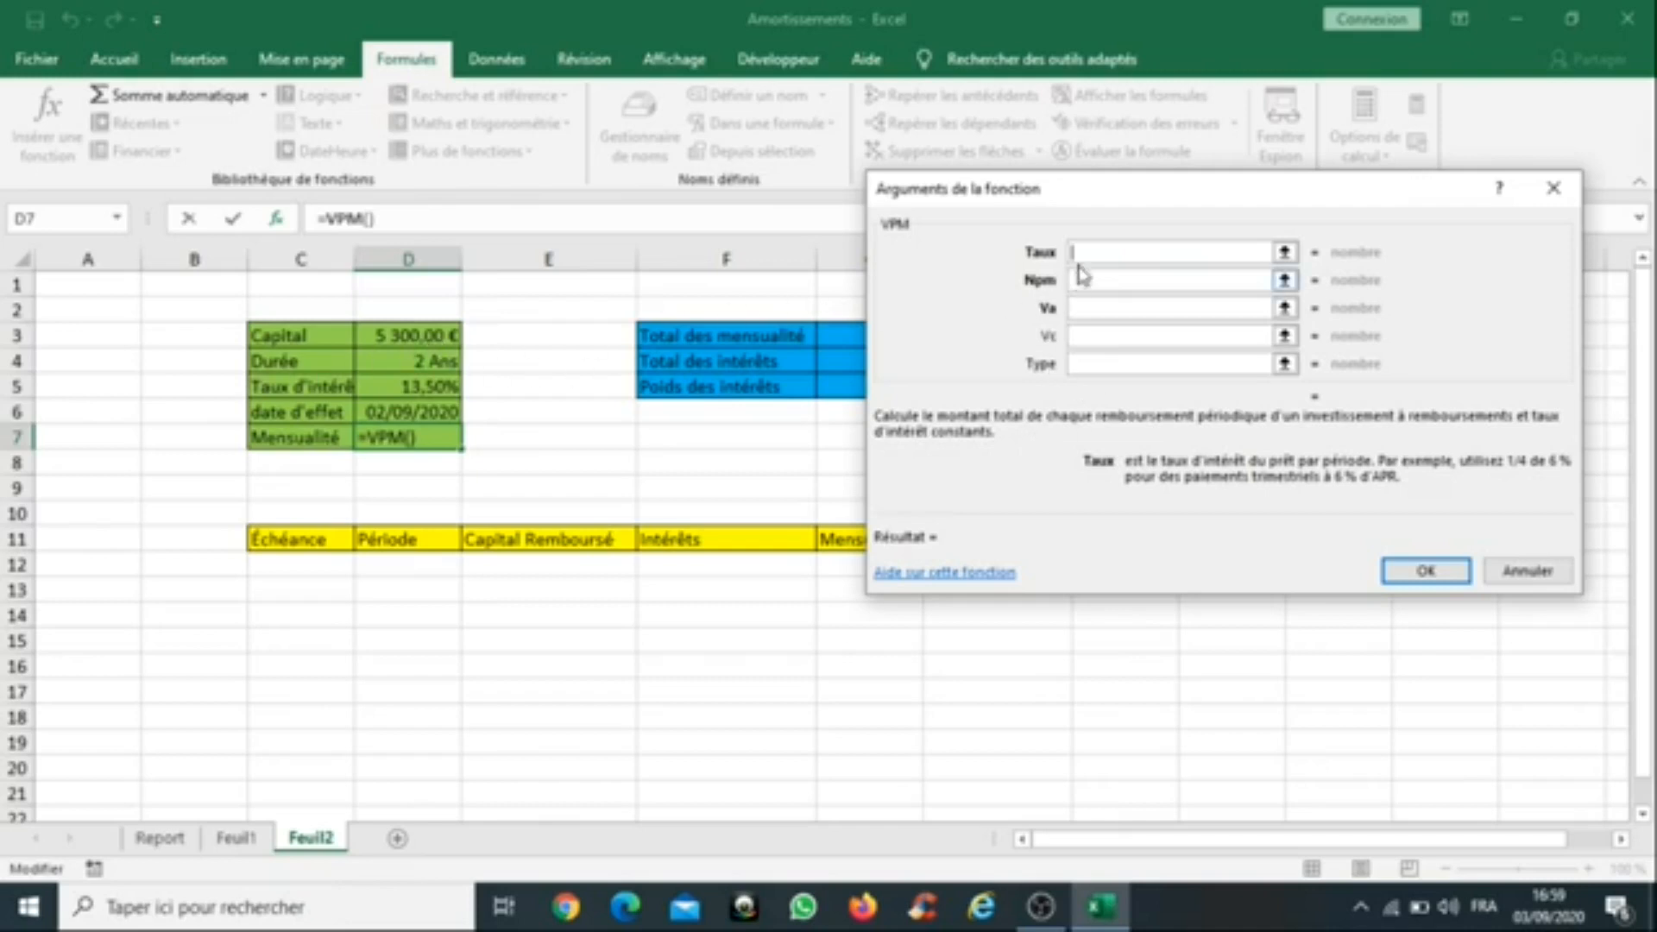
# Step: Set the VPM rate argument Taux to D5/12 and the number of payments Npm to D4*12
pyautogui.click(420, 388)
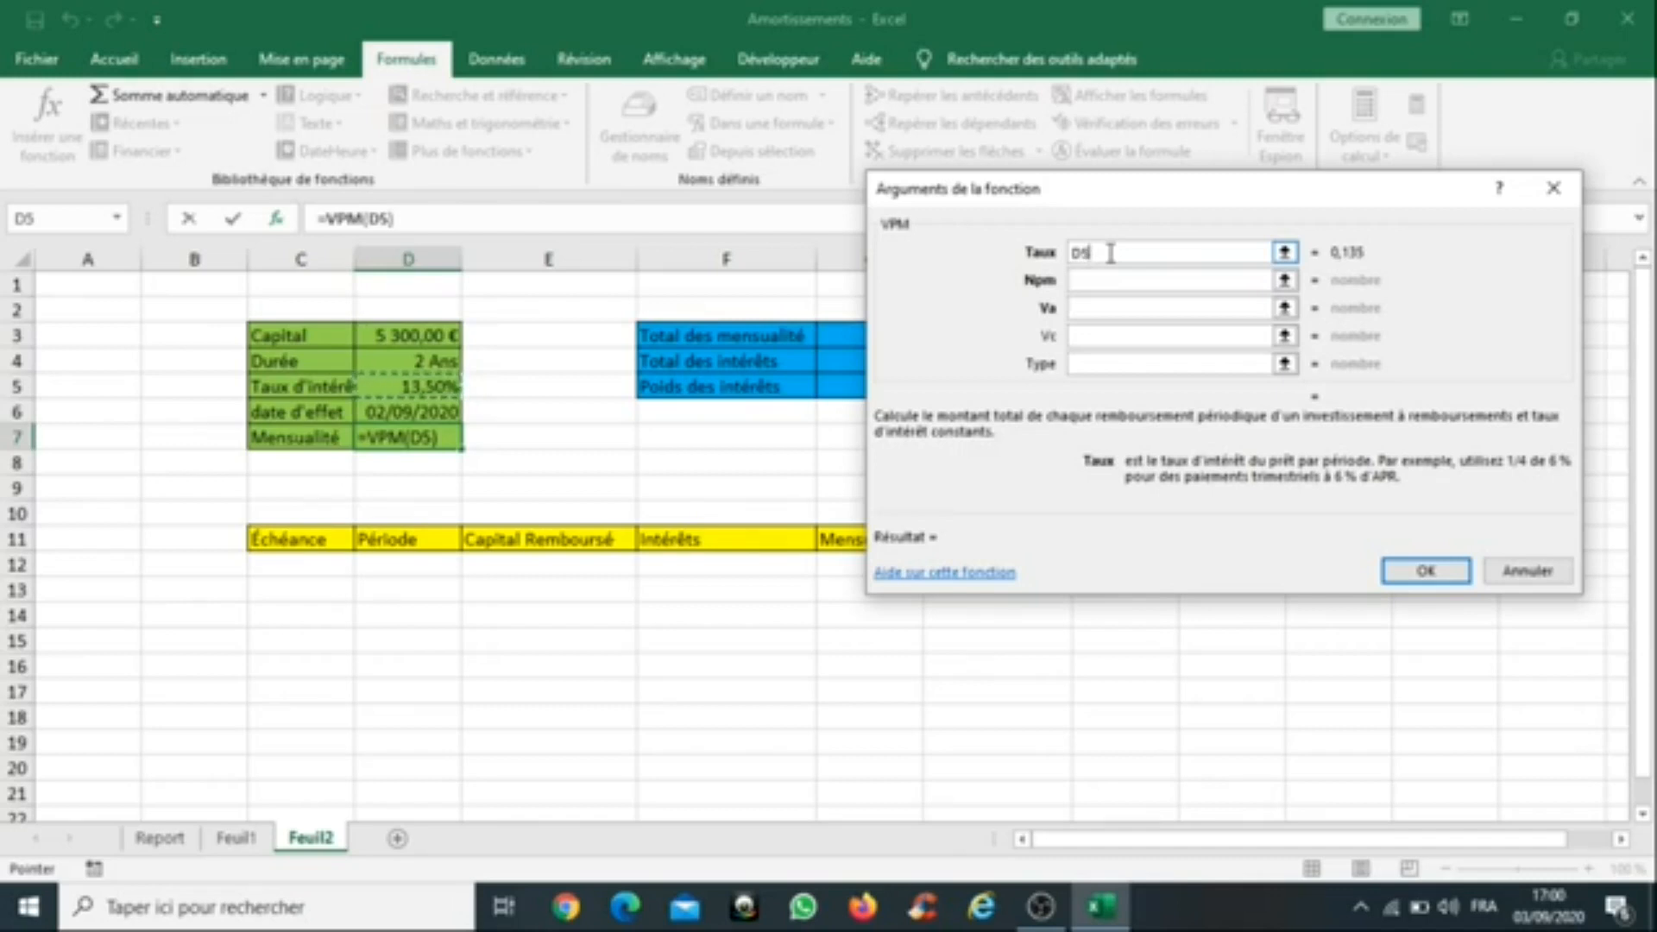
pyautogui.write('/12')
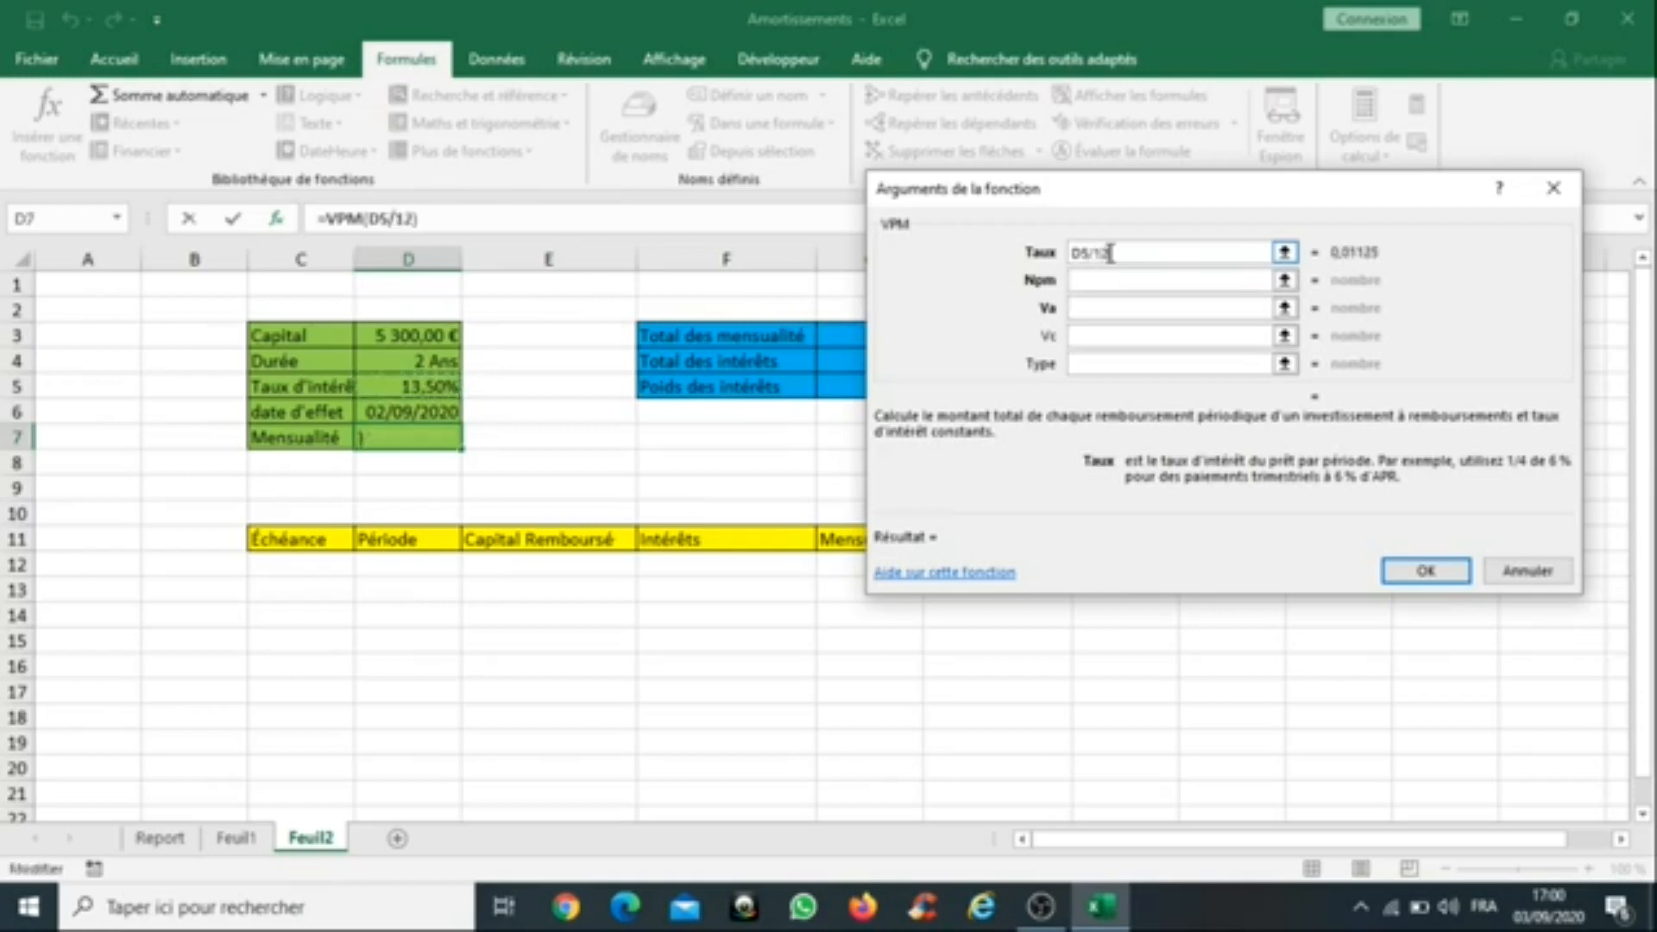
pyautogui.click(1099, 278)
pyautogui.click(1102, 287)
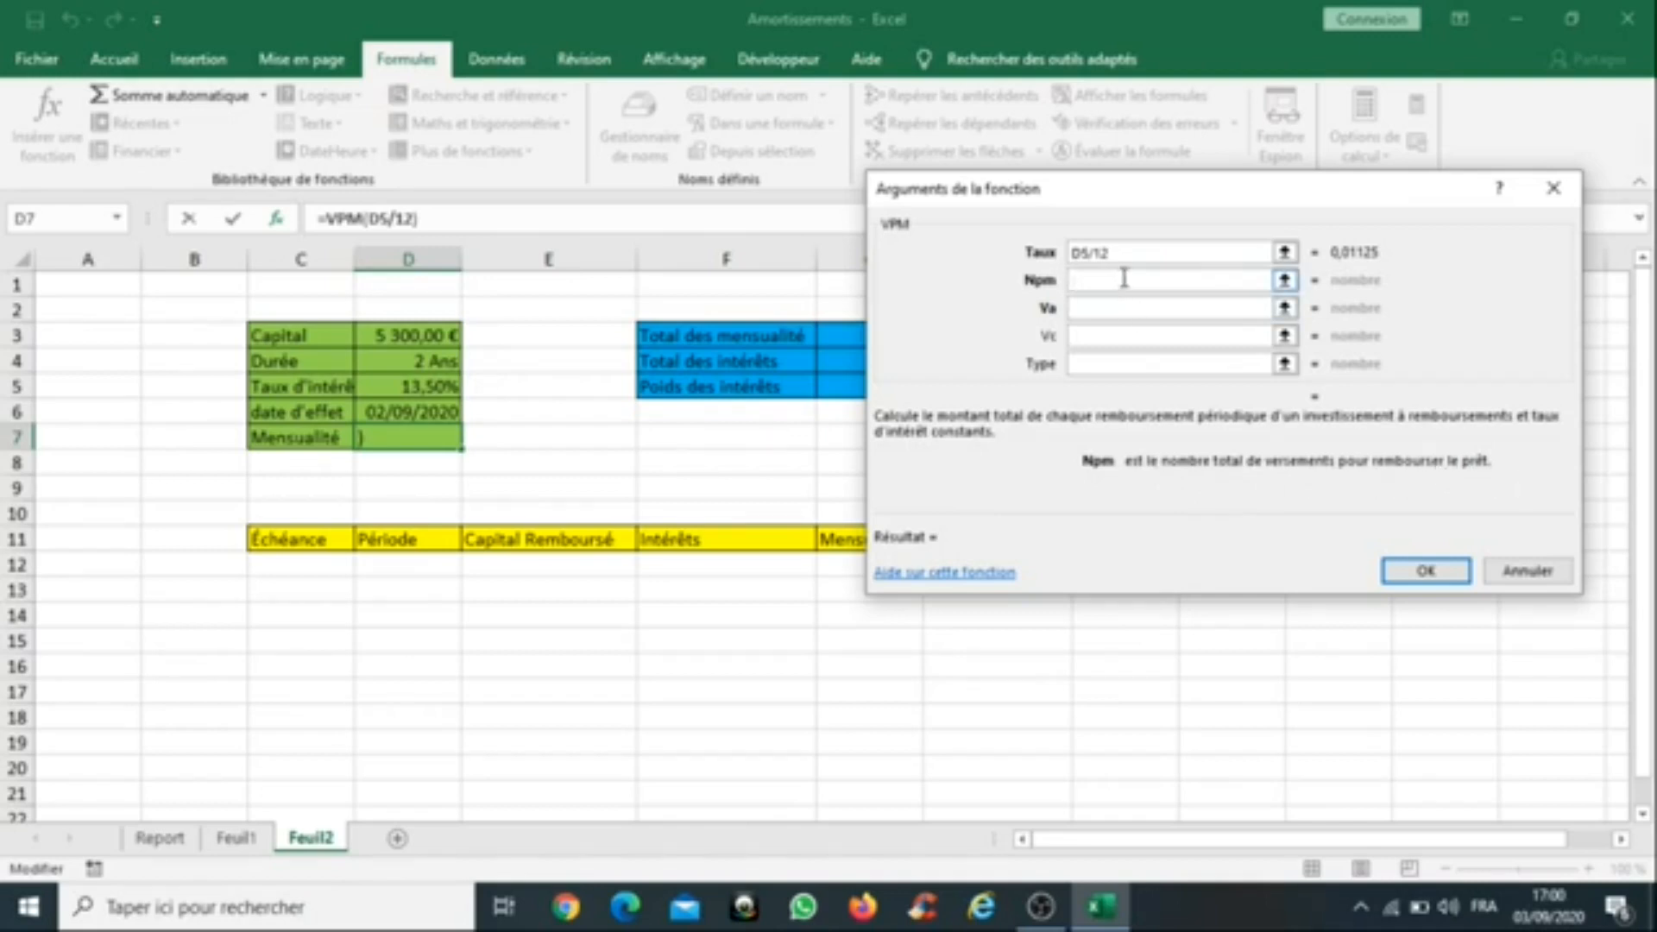
pyautogui.click(427, 361)
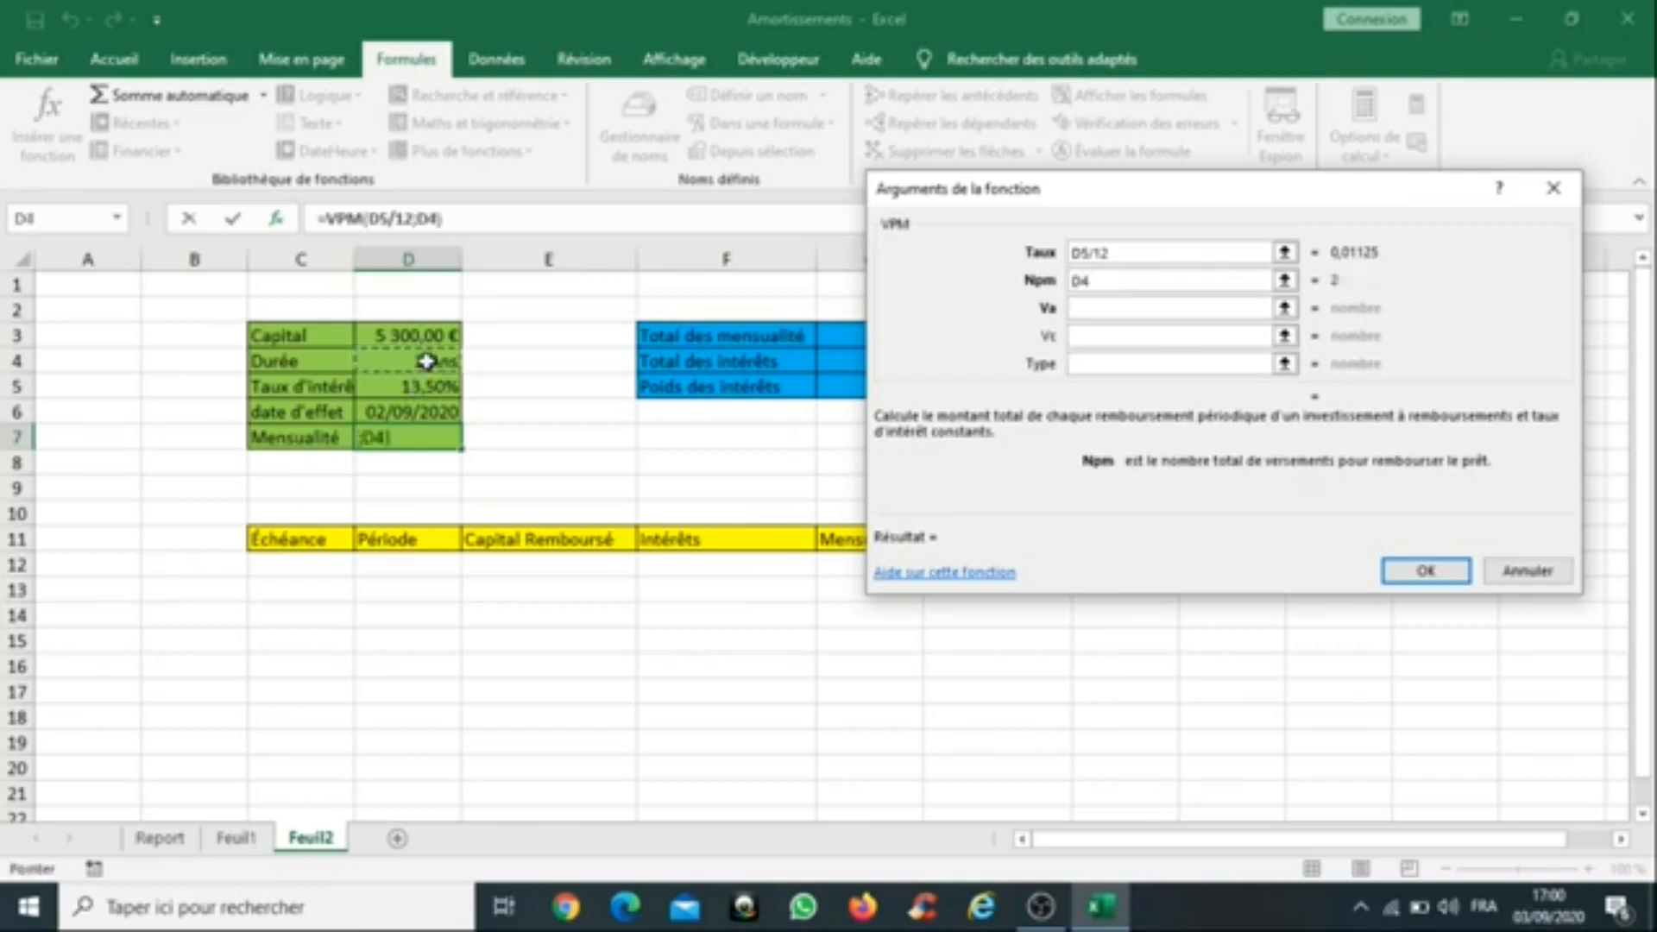
pyautogui.write('*12')
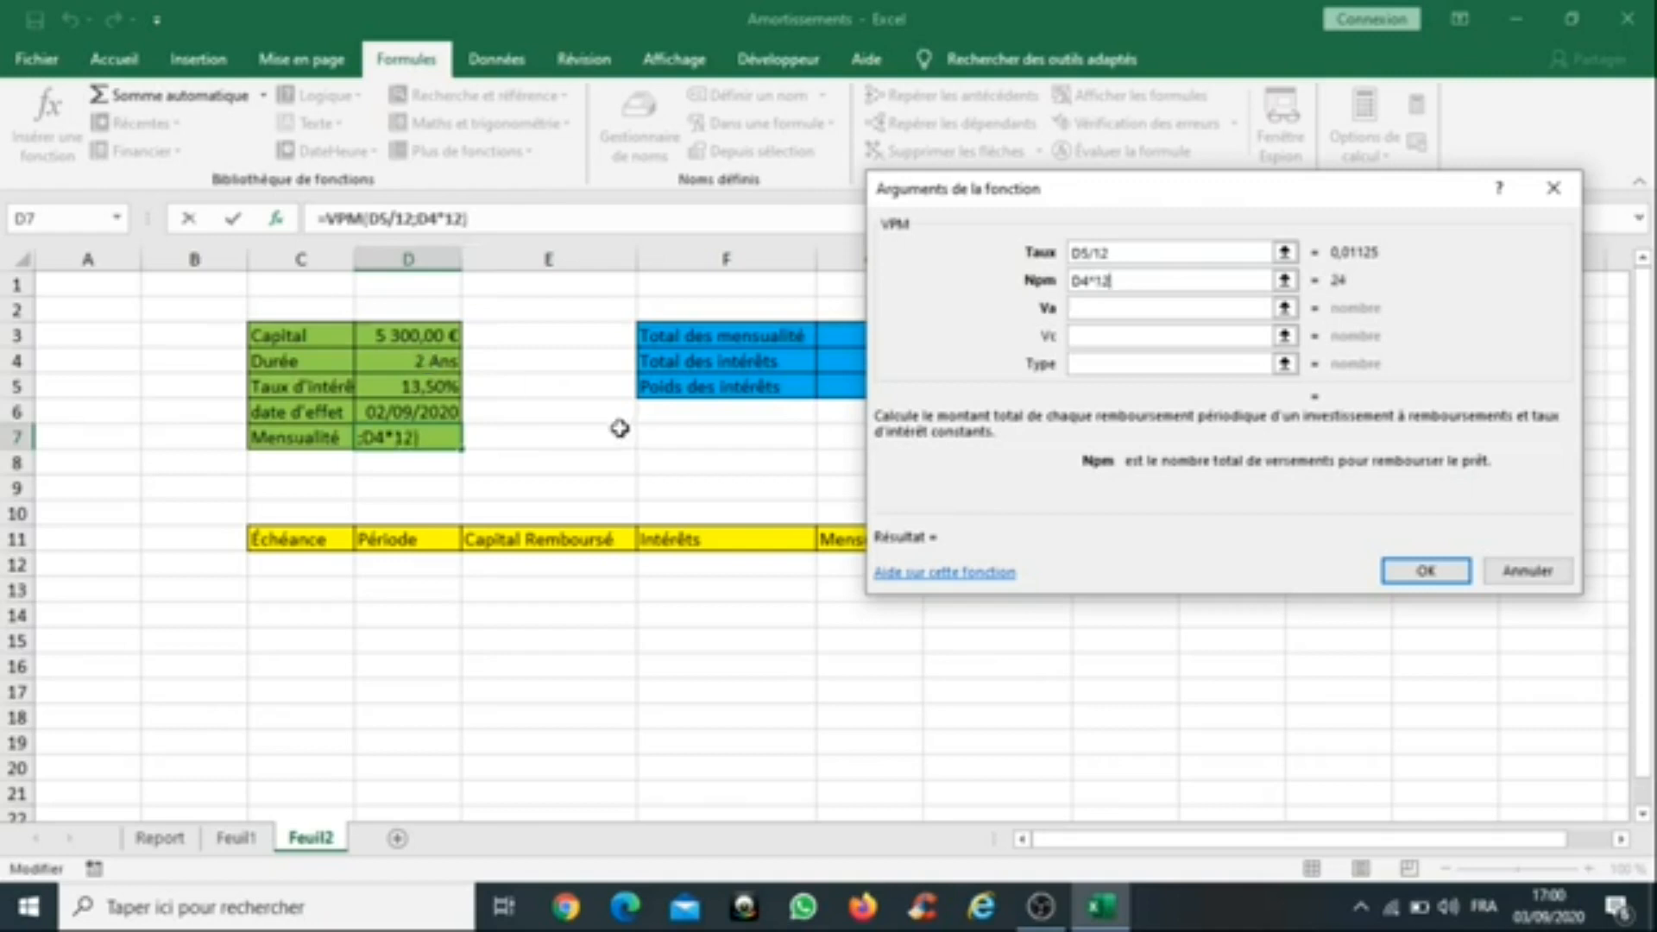
# Step: Set the VPM arguments Va to D3, Vc to 0 and Type to 0, and confirm the function
pyautogui.click(1131, 307)
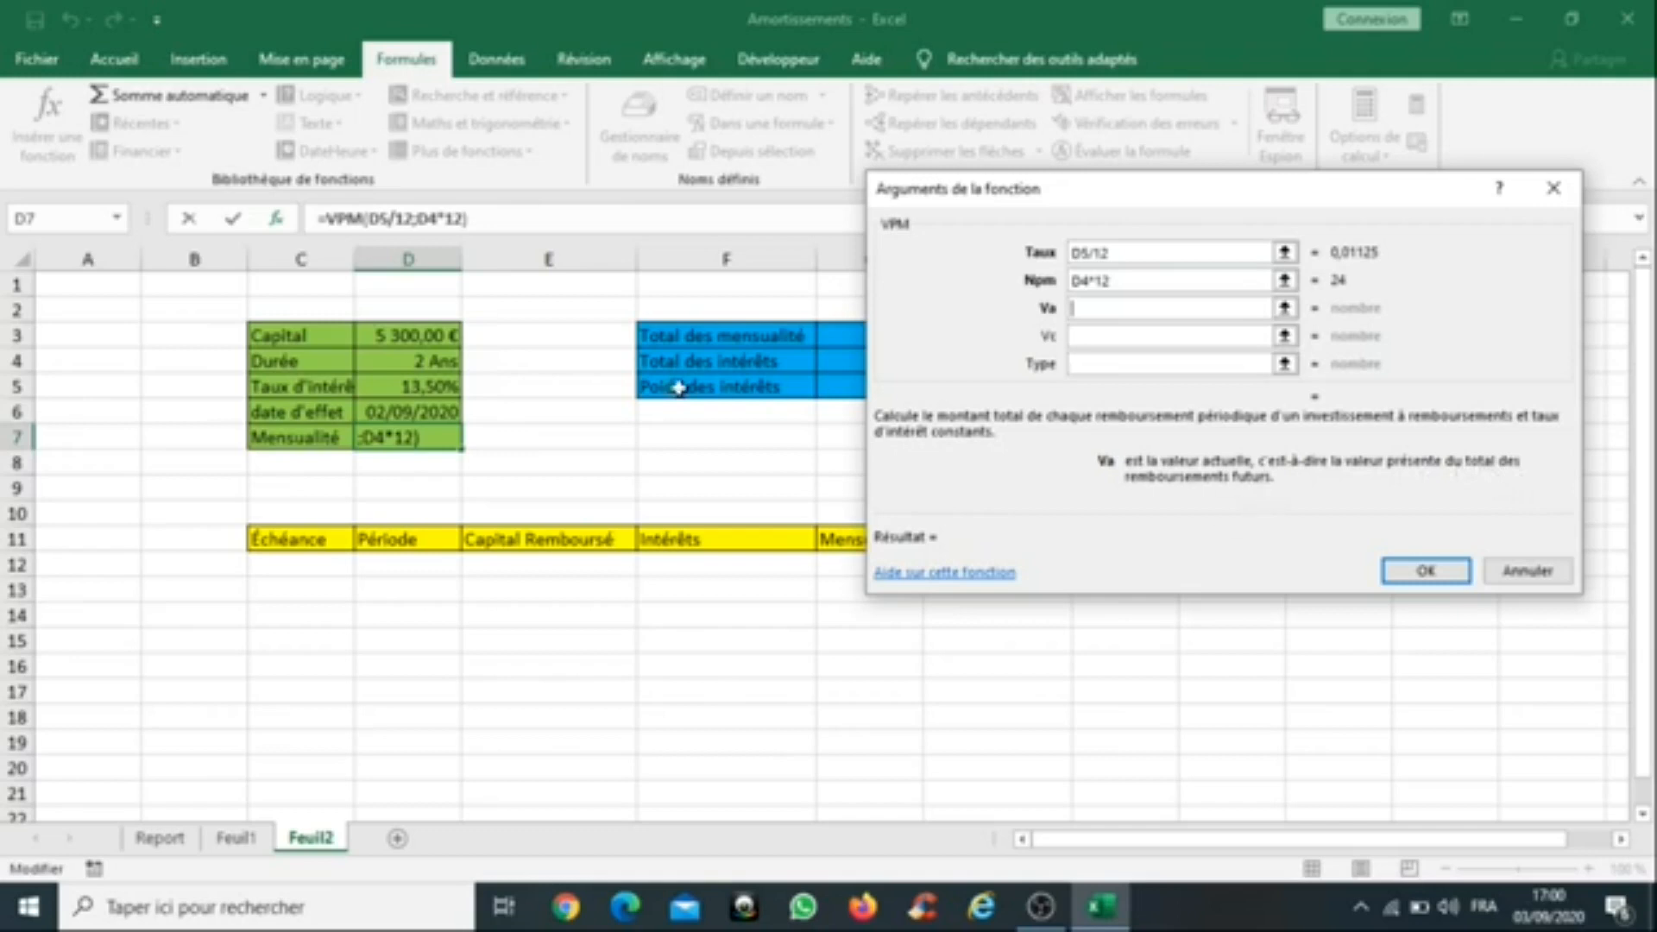
pyautogui.click(411, 335)
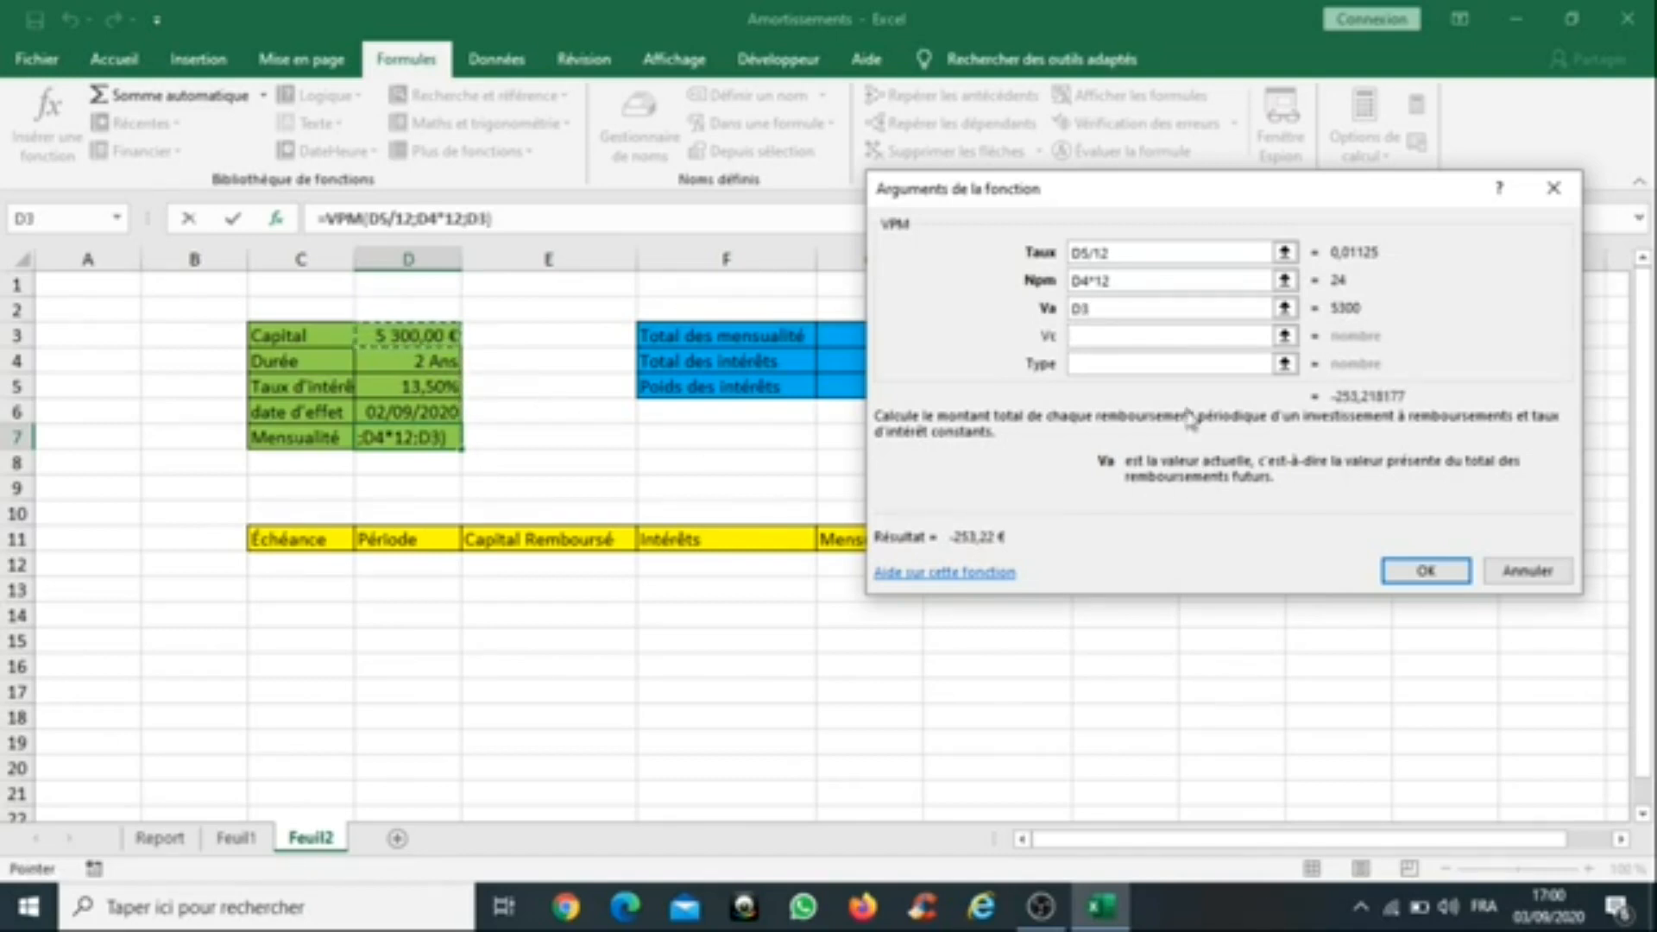
pyautogui.click(1136, 338)
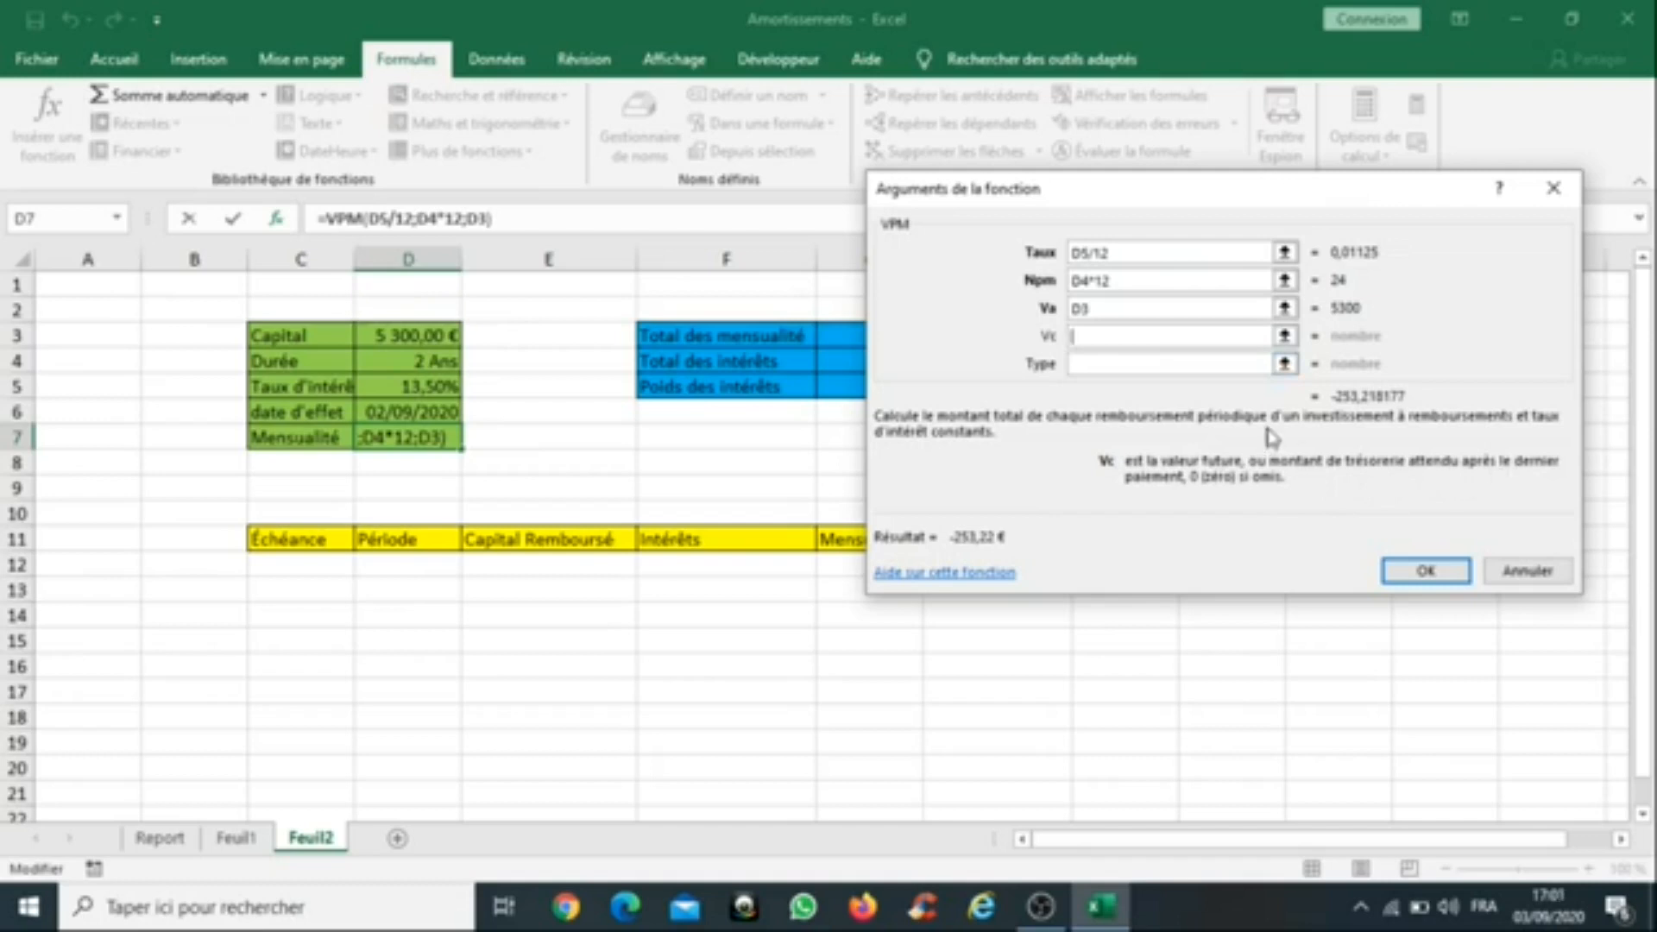
pyautogui.write('0')
pyautogui.click(1167, 363)
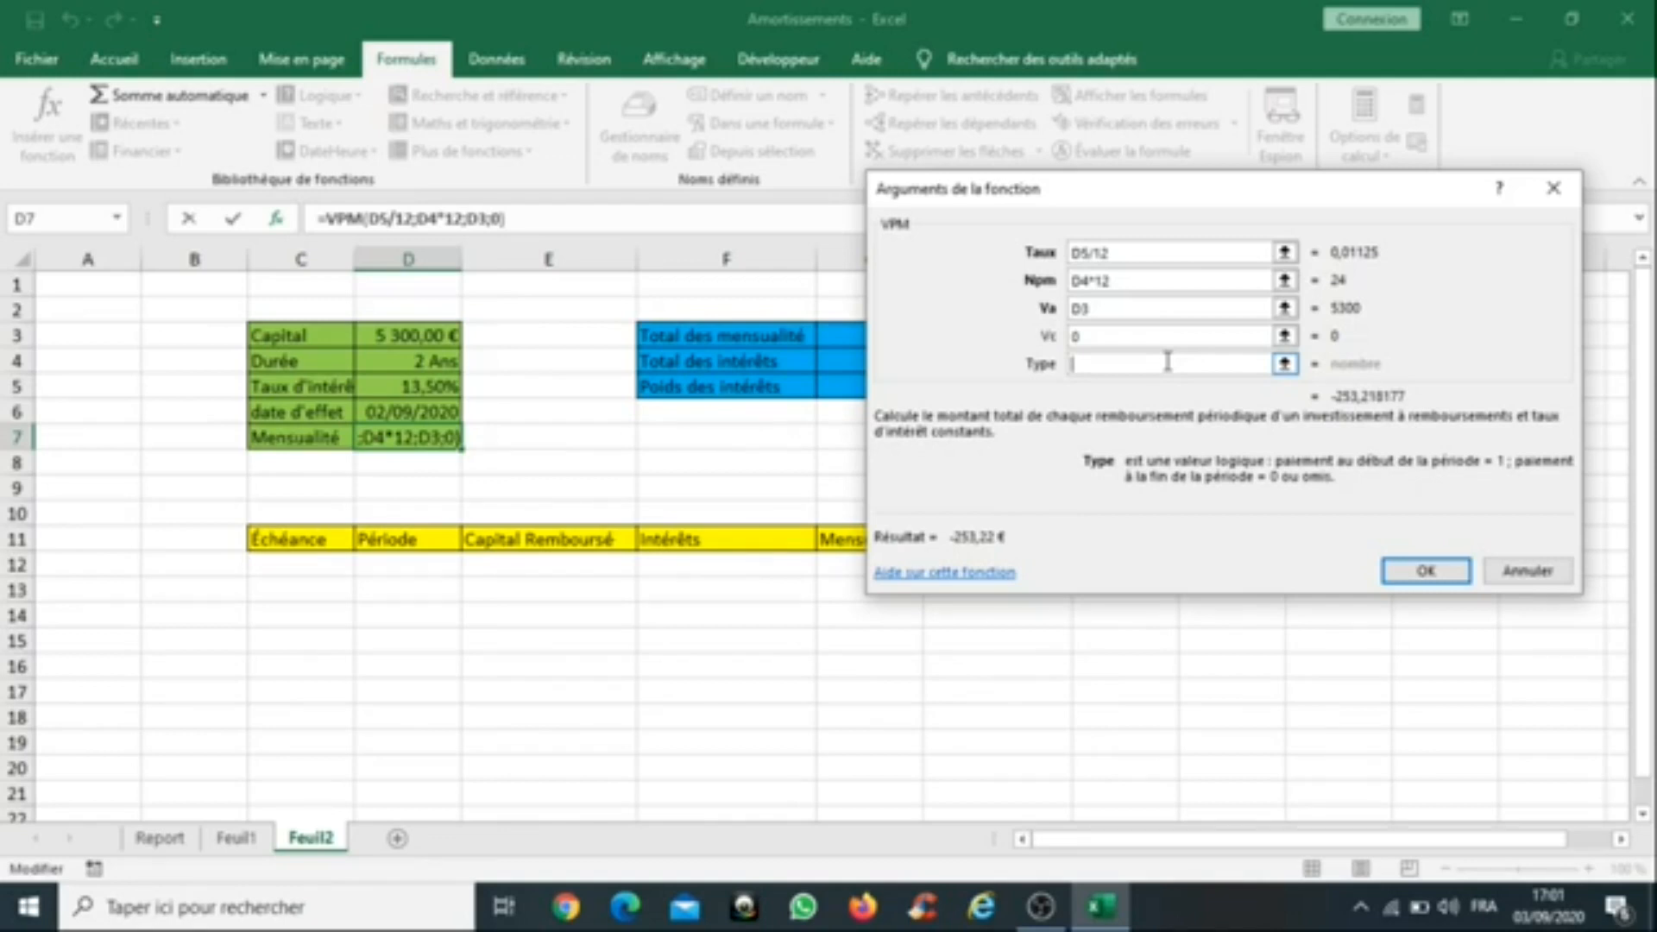
pyautogui.write('1')
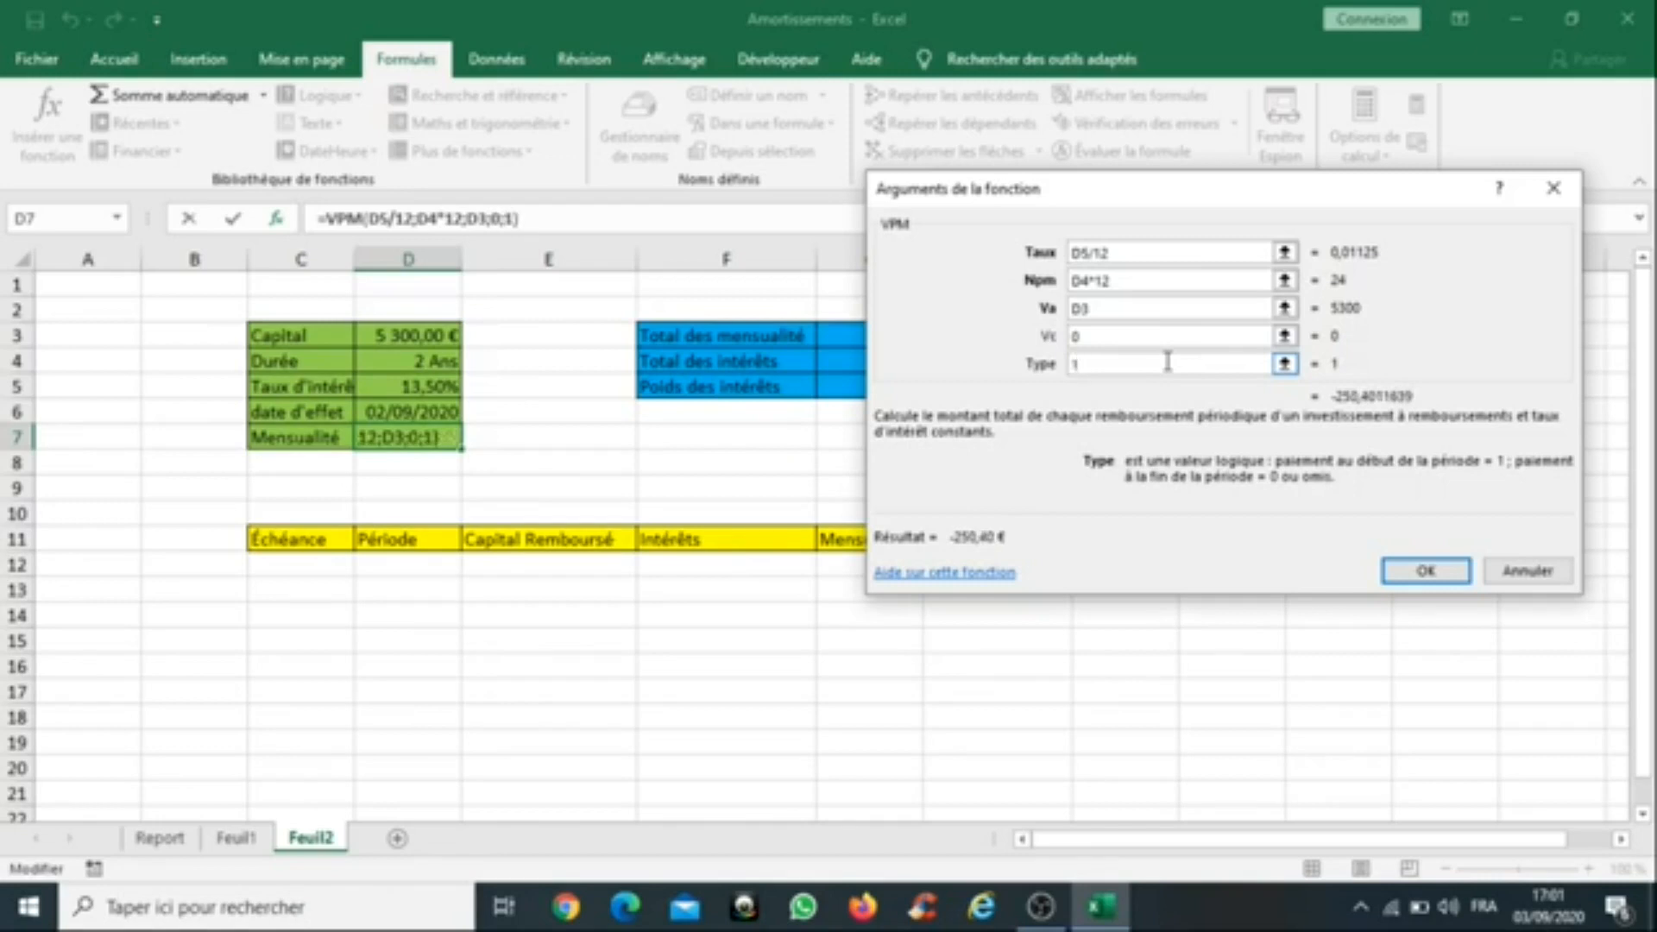
pyautogui.press('BackSpace')
pyautogui.write('0')
pyautogui.press('Return')
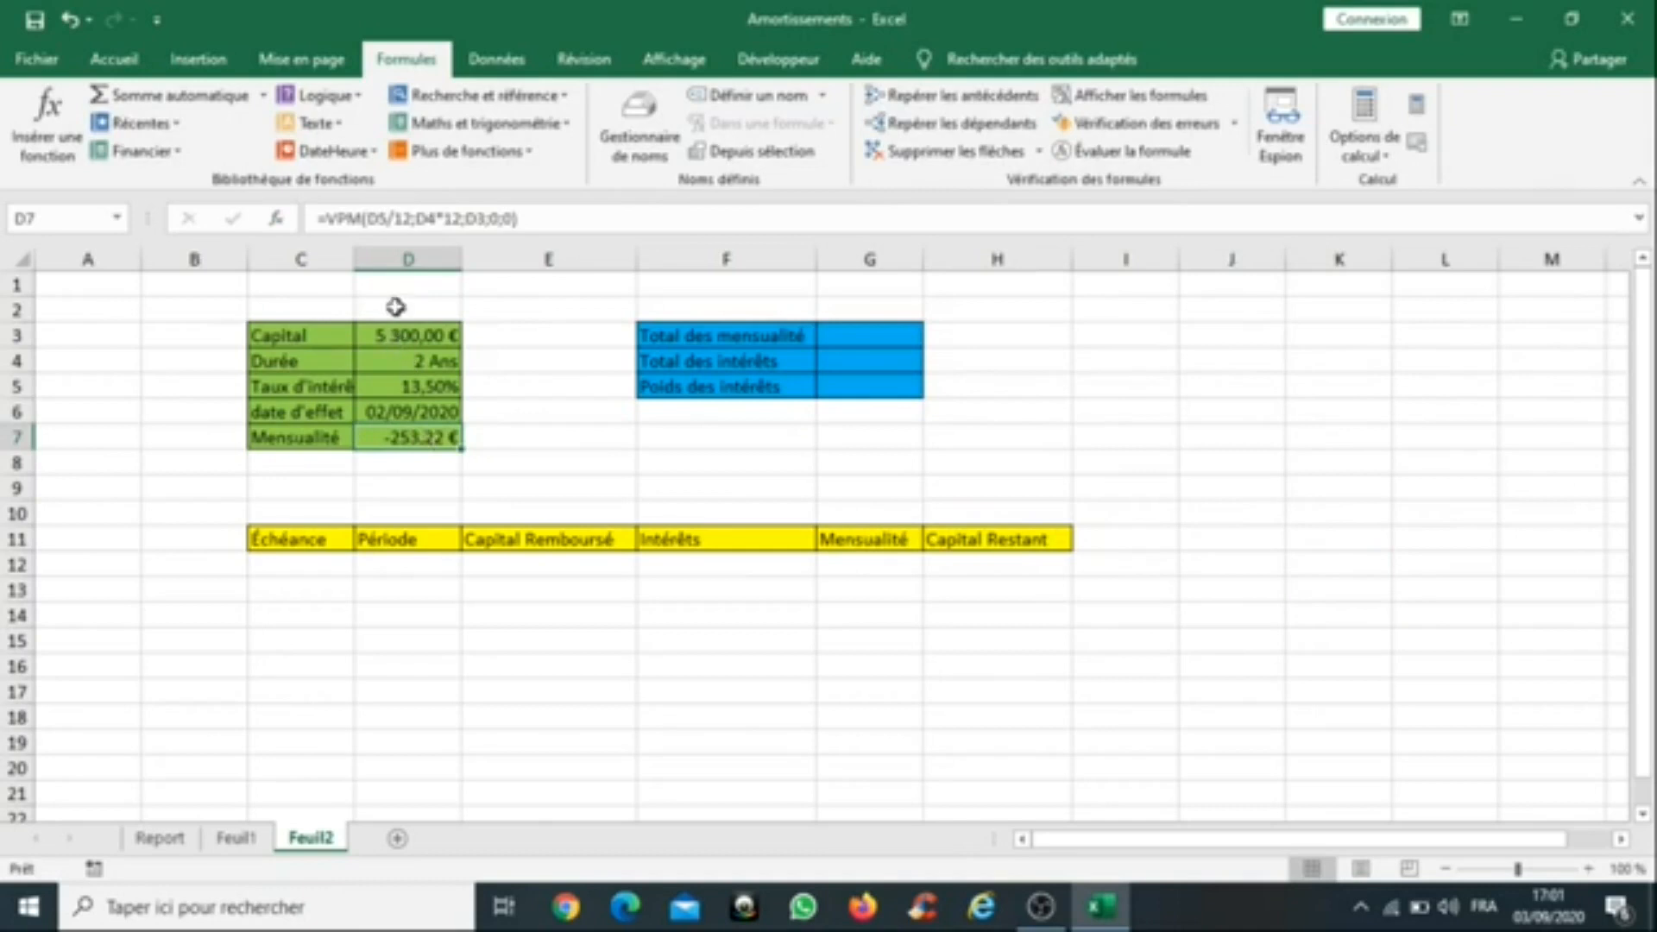
# Step: Add a minus sign before D3 in the Mensualité formula in D7
pyautogui.click(327, 212)
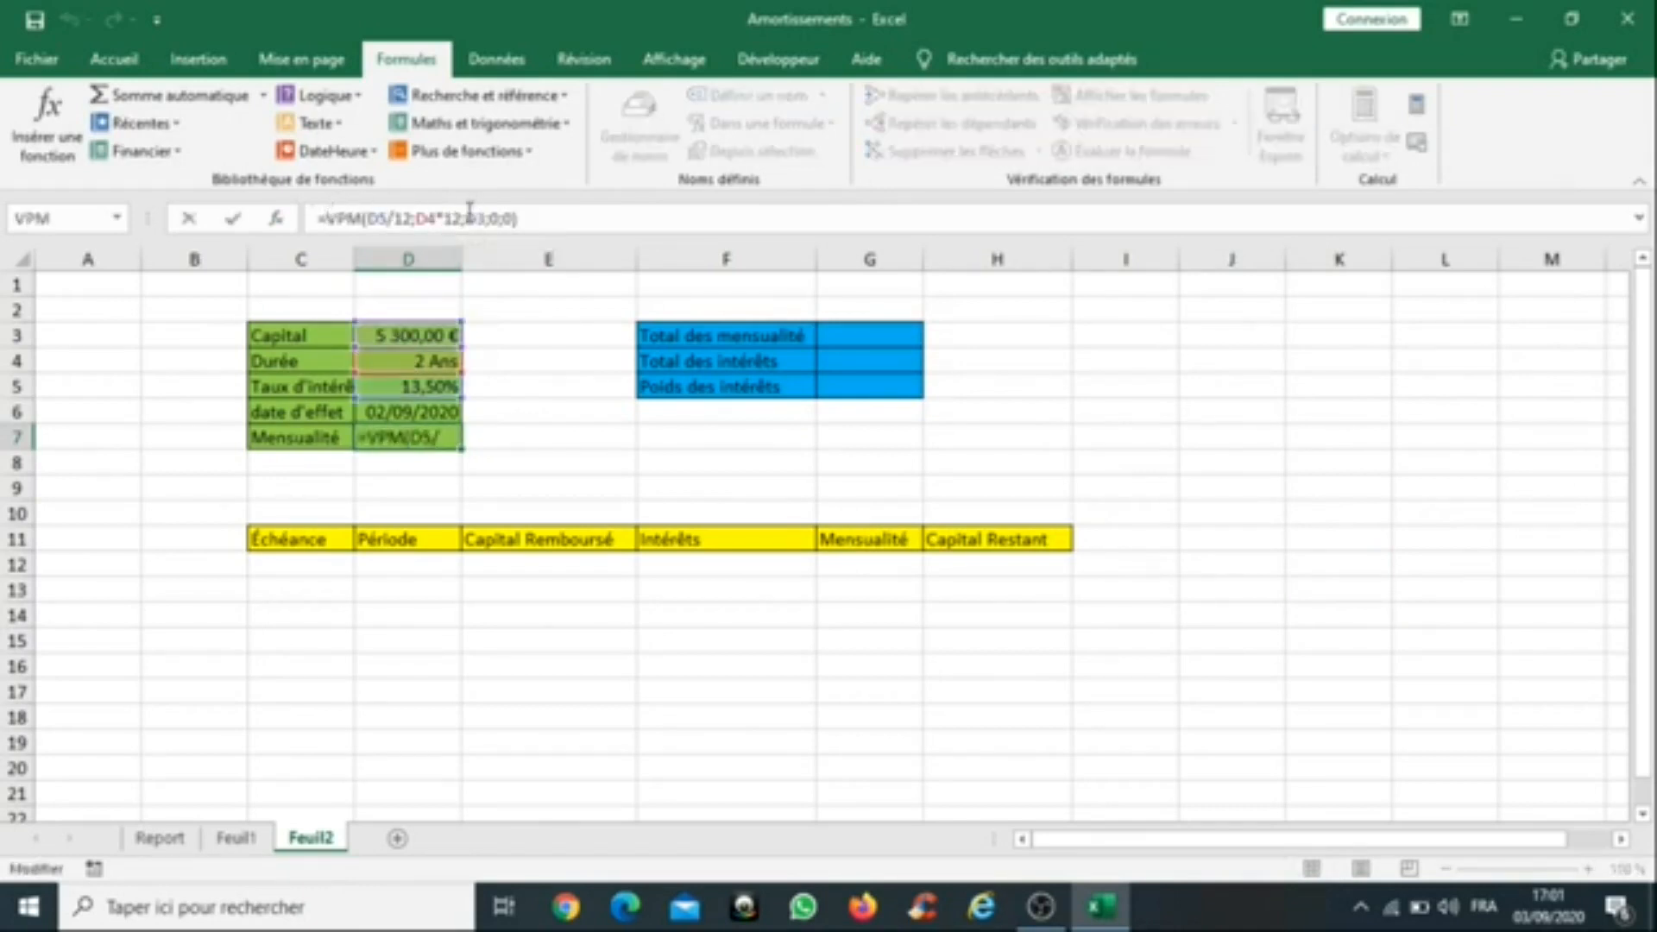
pyautogui.click(467, 214)
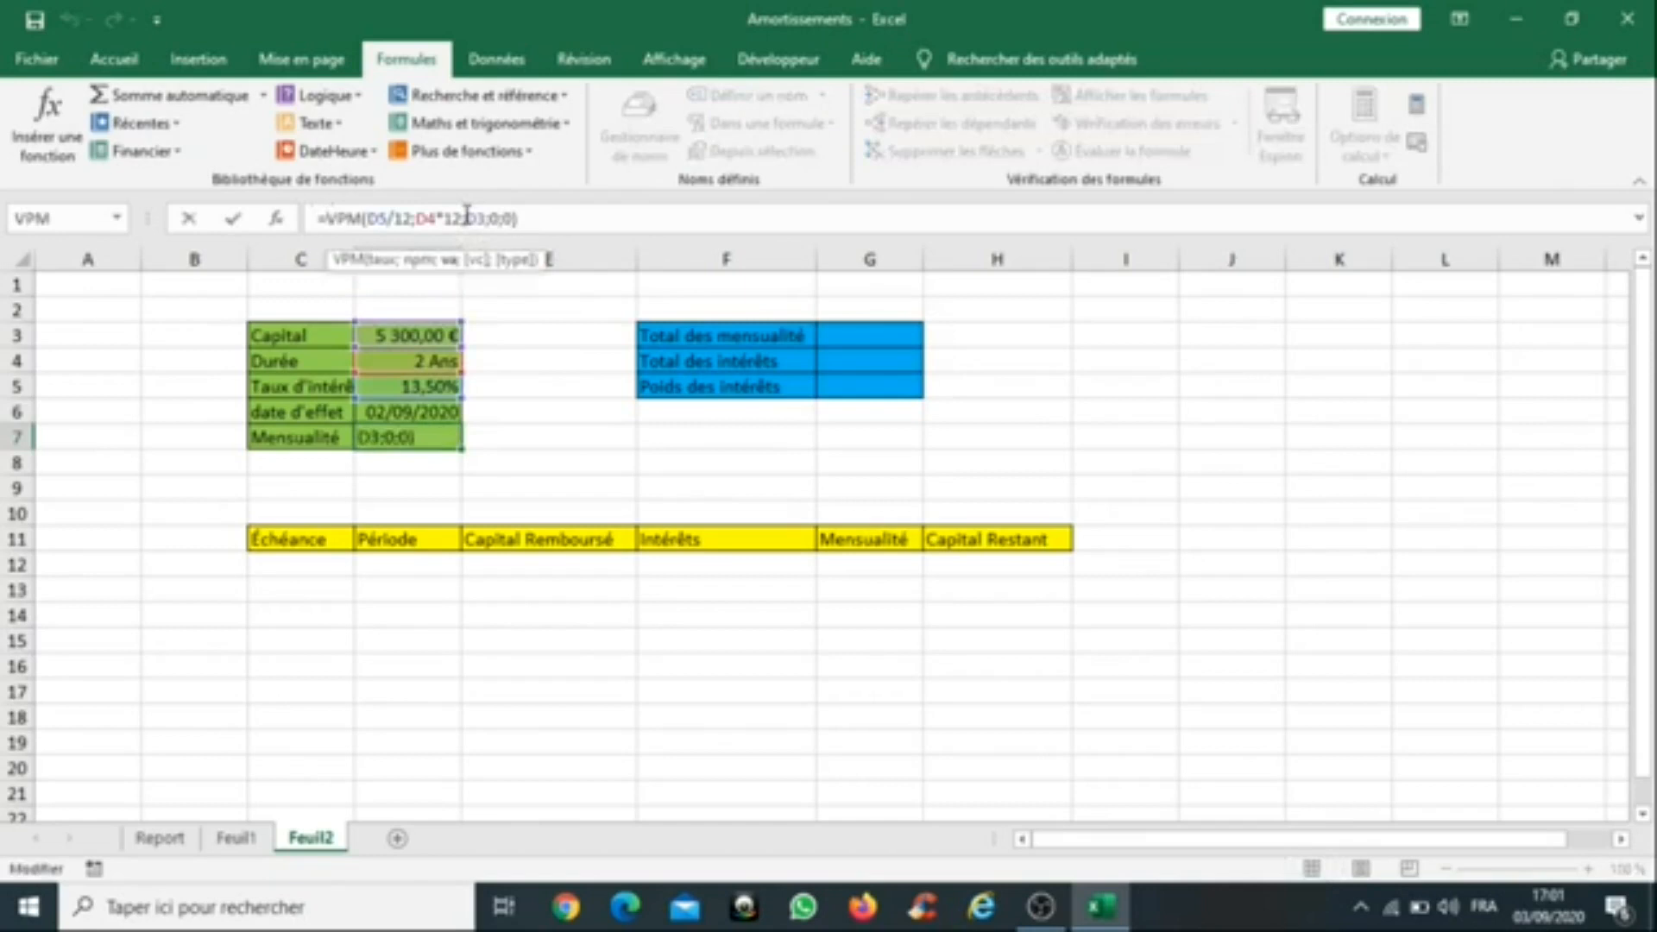
pyautogui.write('-')
pyautogui.press('Return')
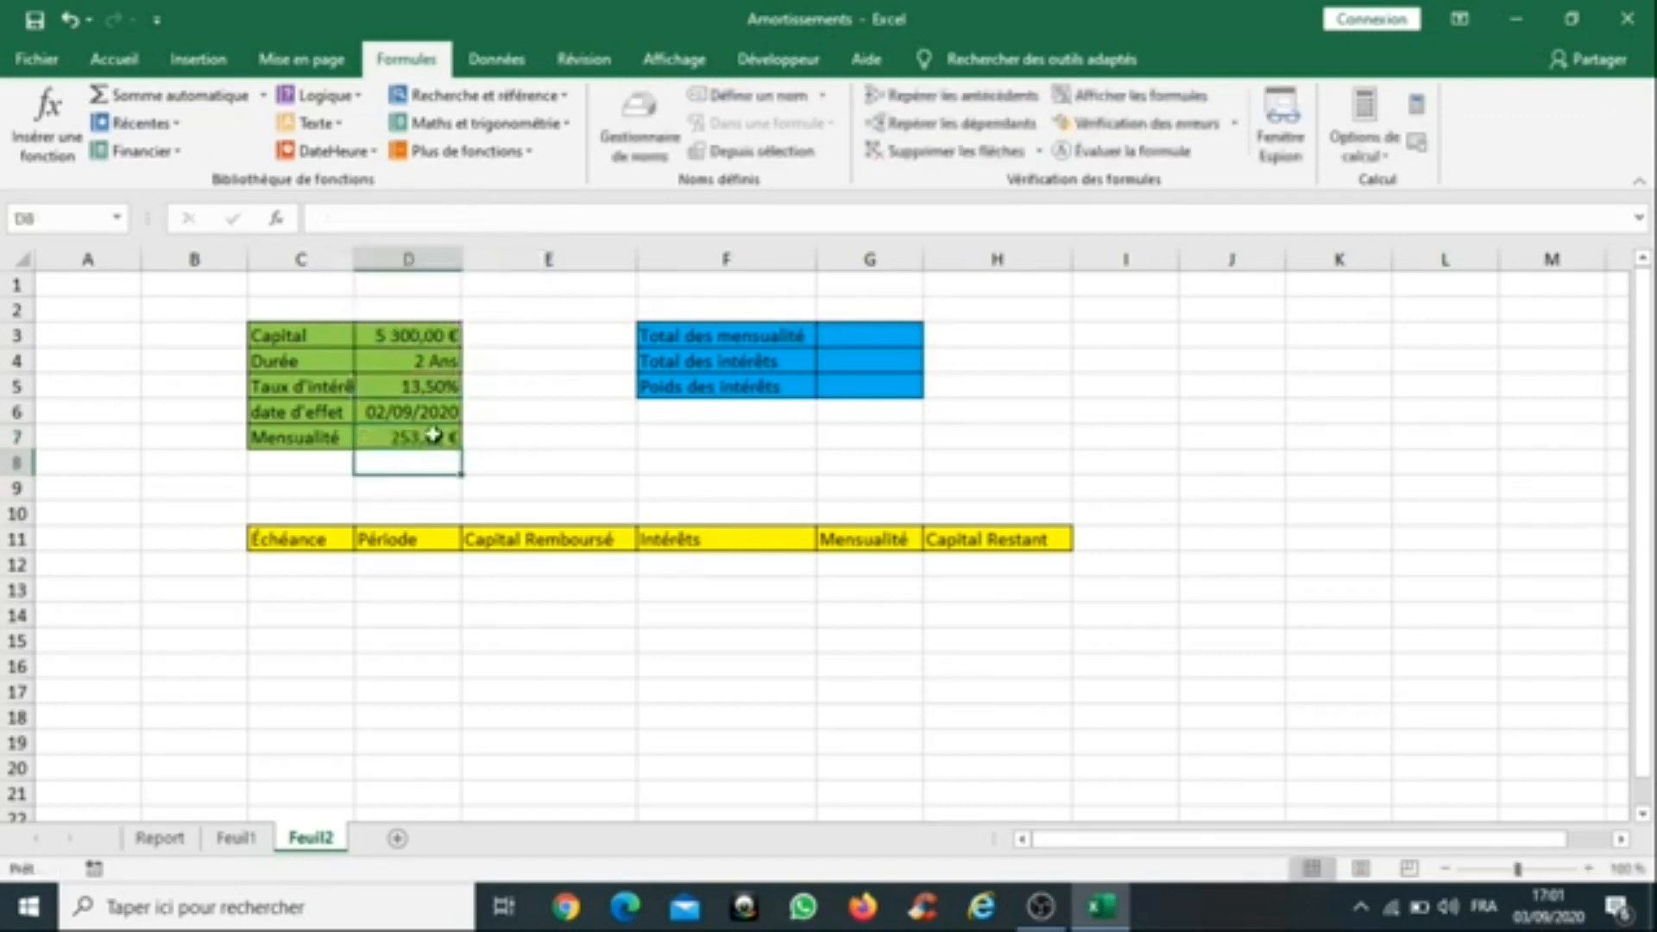
# Step: Try payment type 1 in the VPM formula in D7, and restore the type argument to 0
pyautogui.click(434, 436)
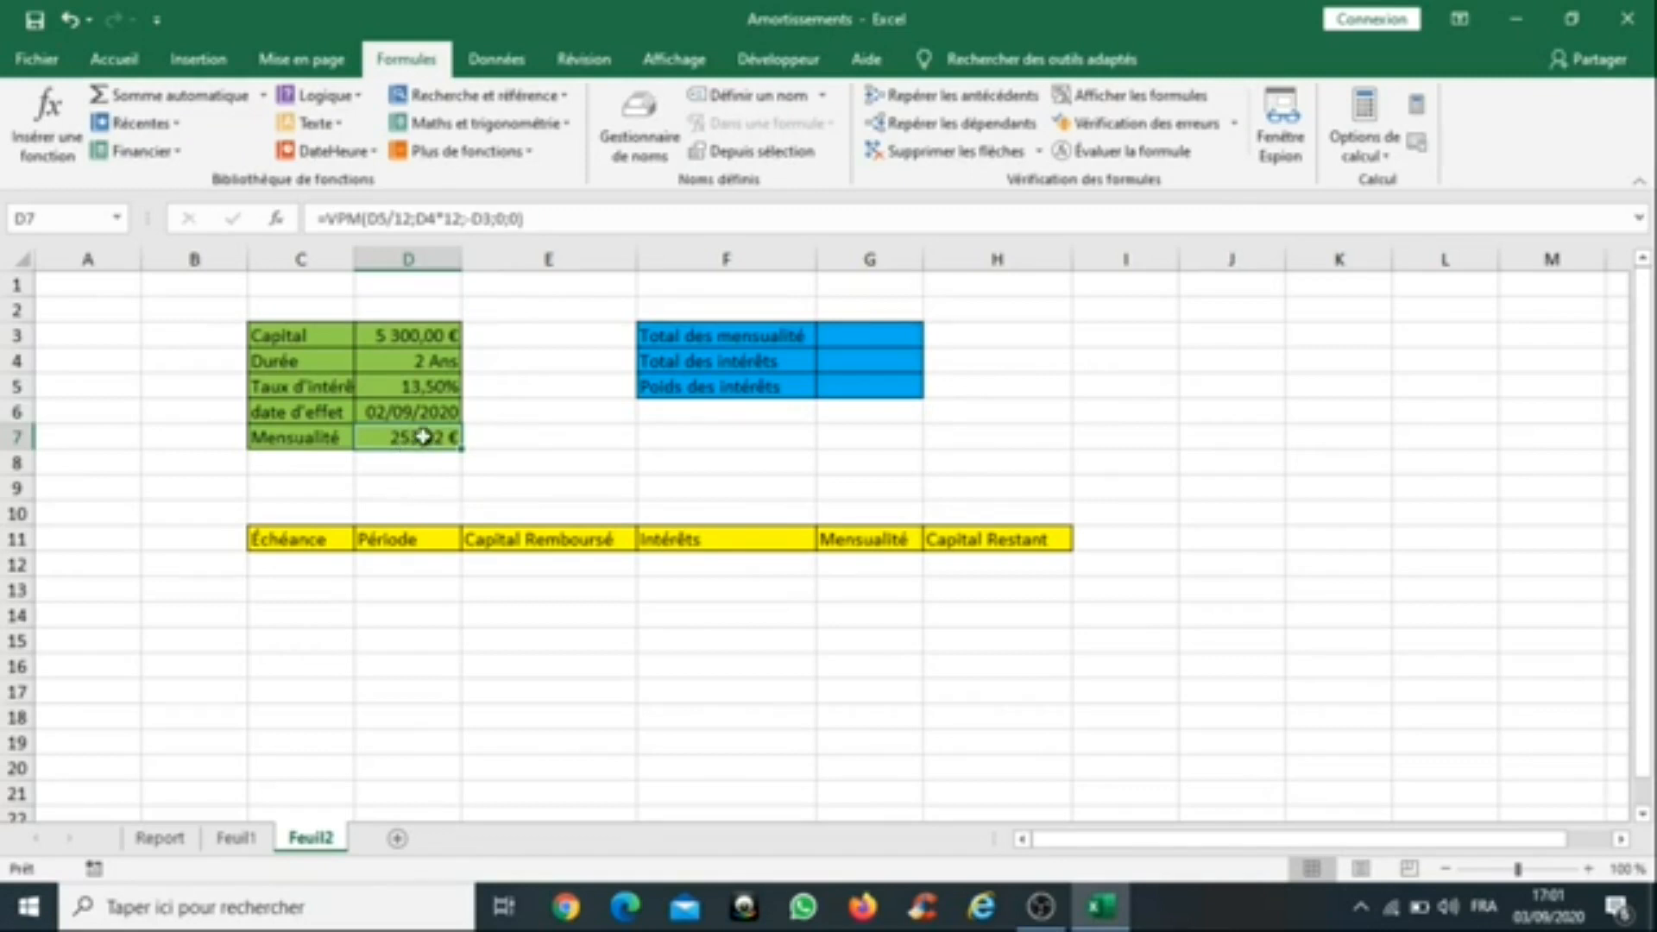
pyautogui.click(519, 218)
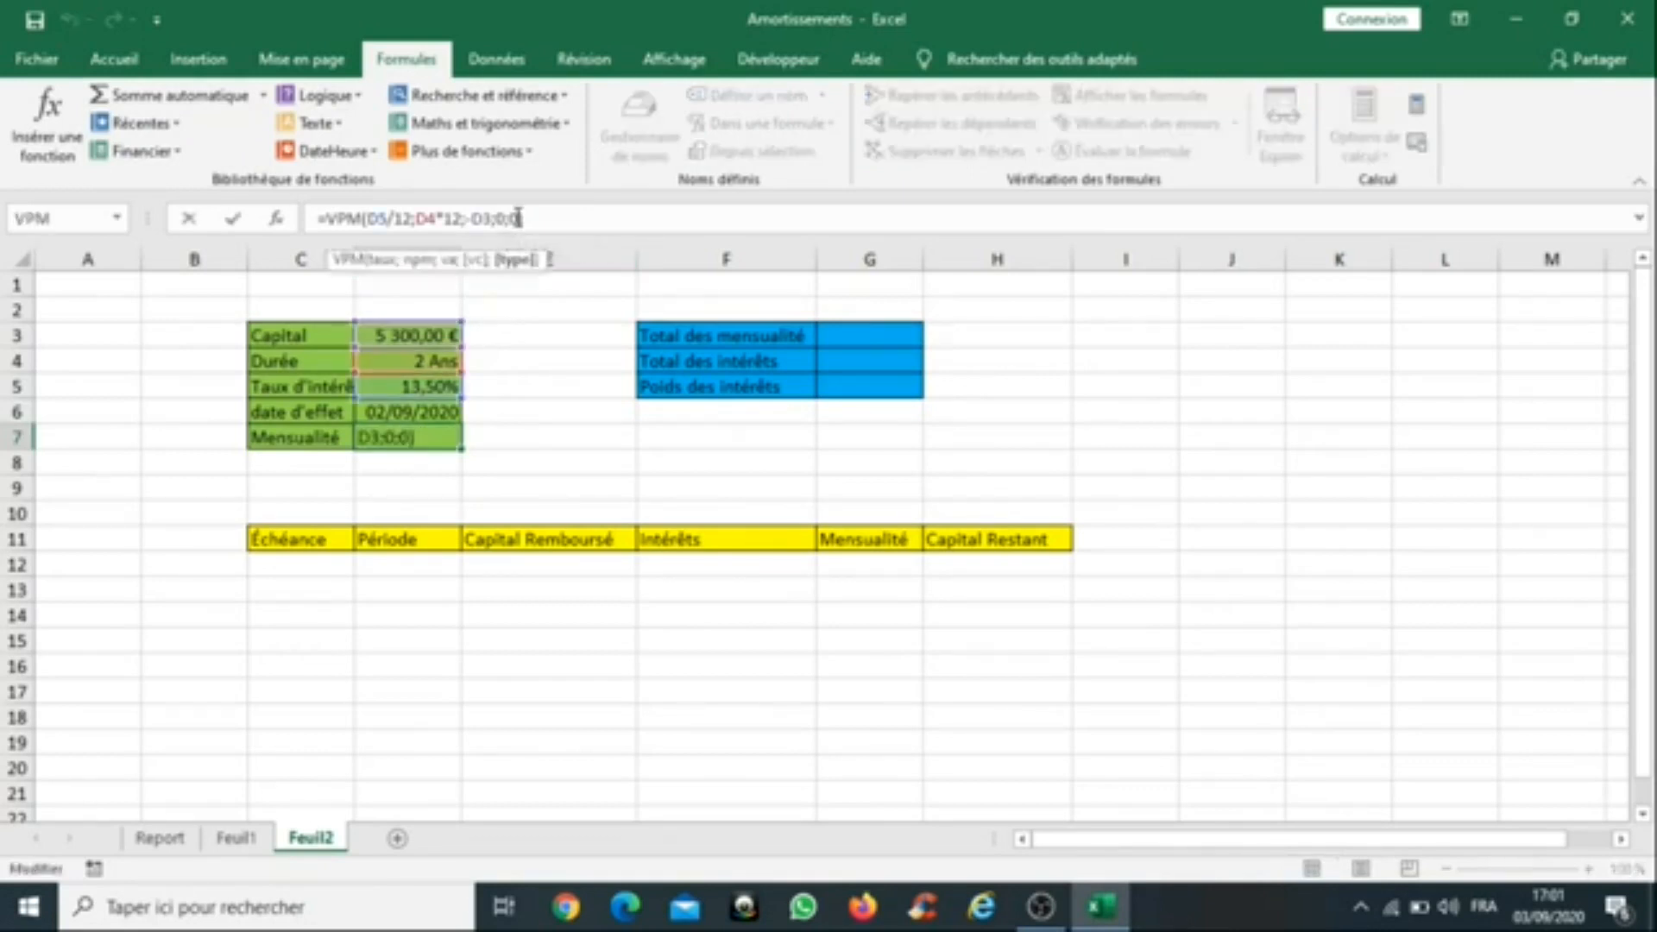
pyautogui.press('Return')
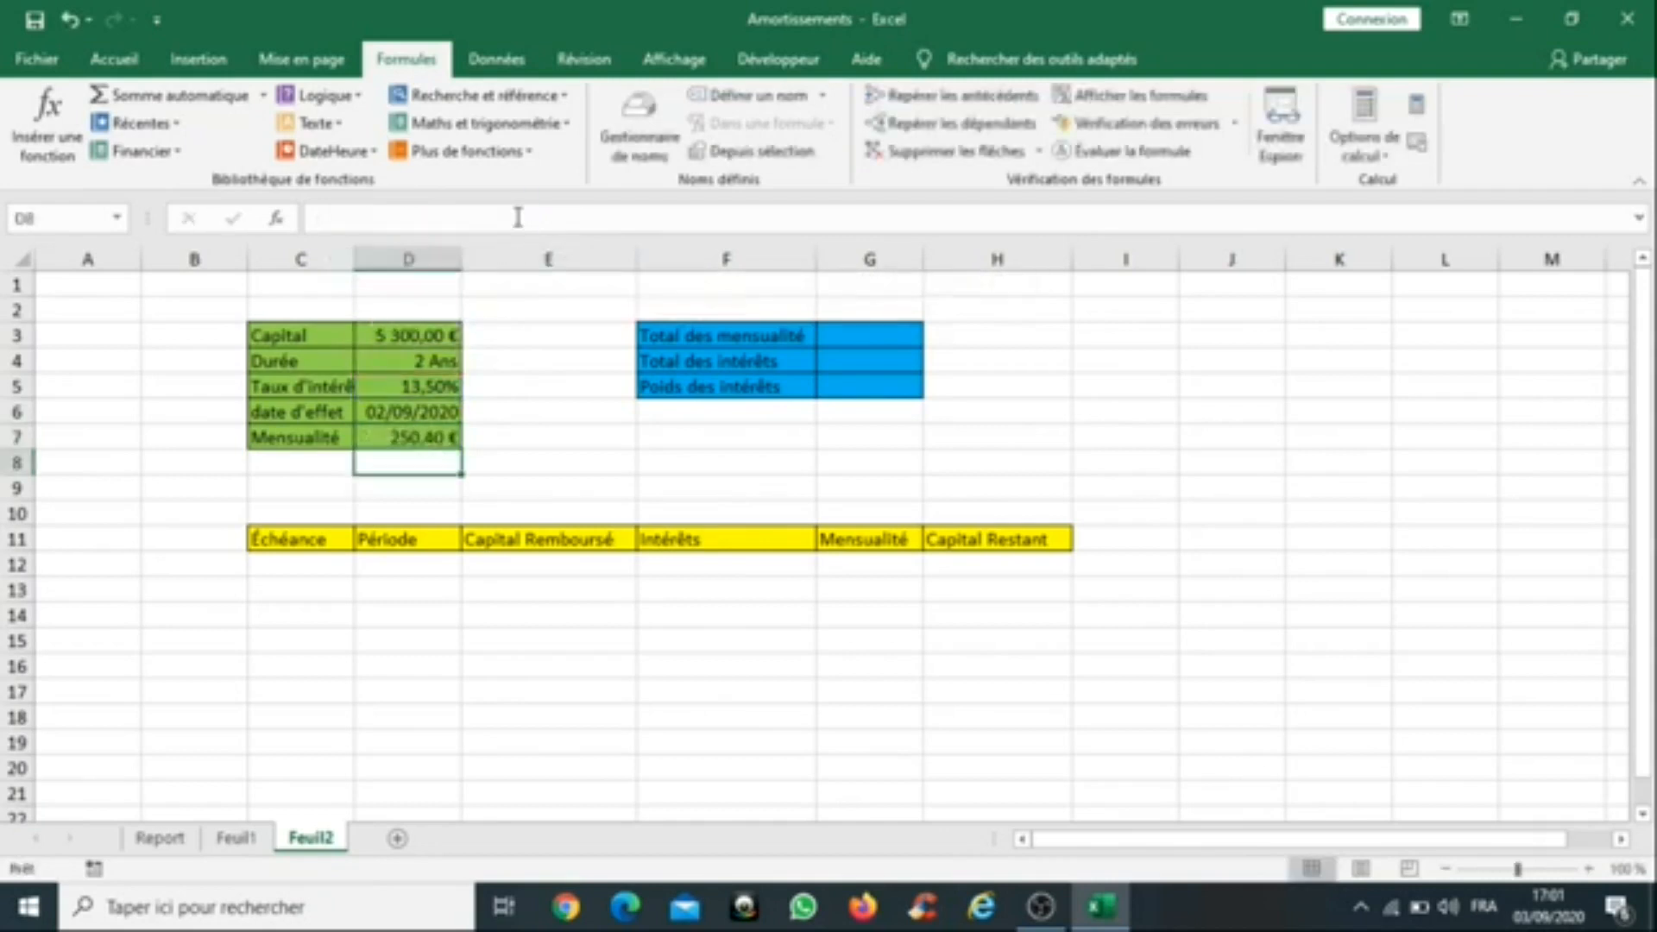
pyautogui.click(388, 435)
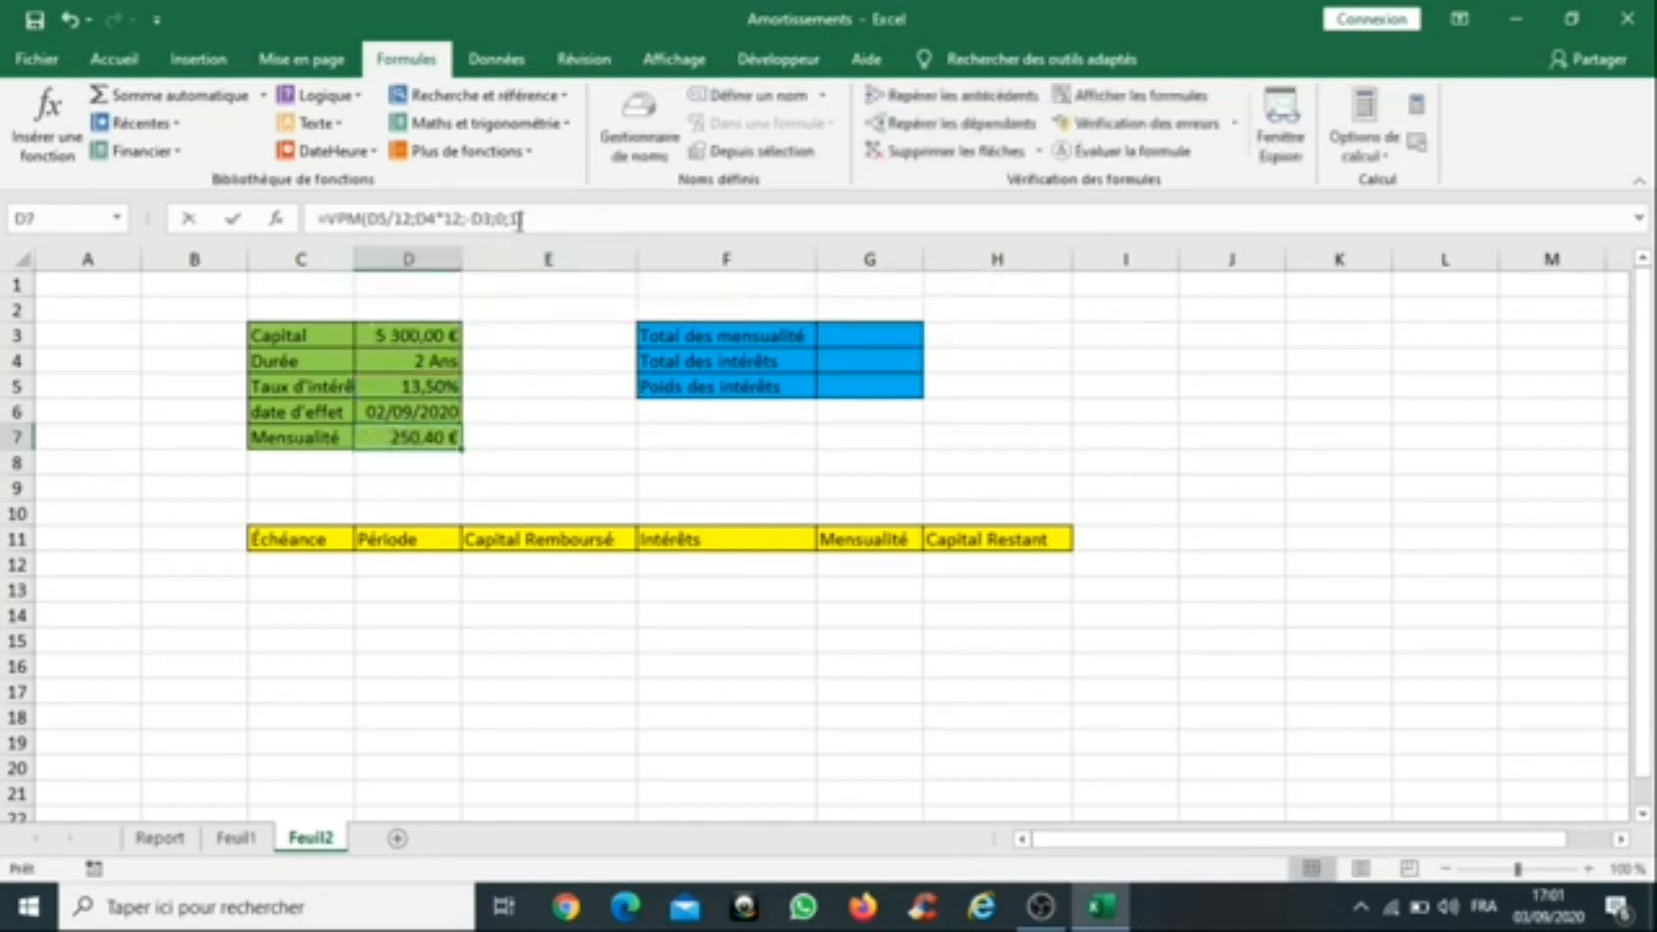
pyautogui.click(519, 219)
pyautogui.write(';1')
pyautogui.press('Return')
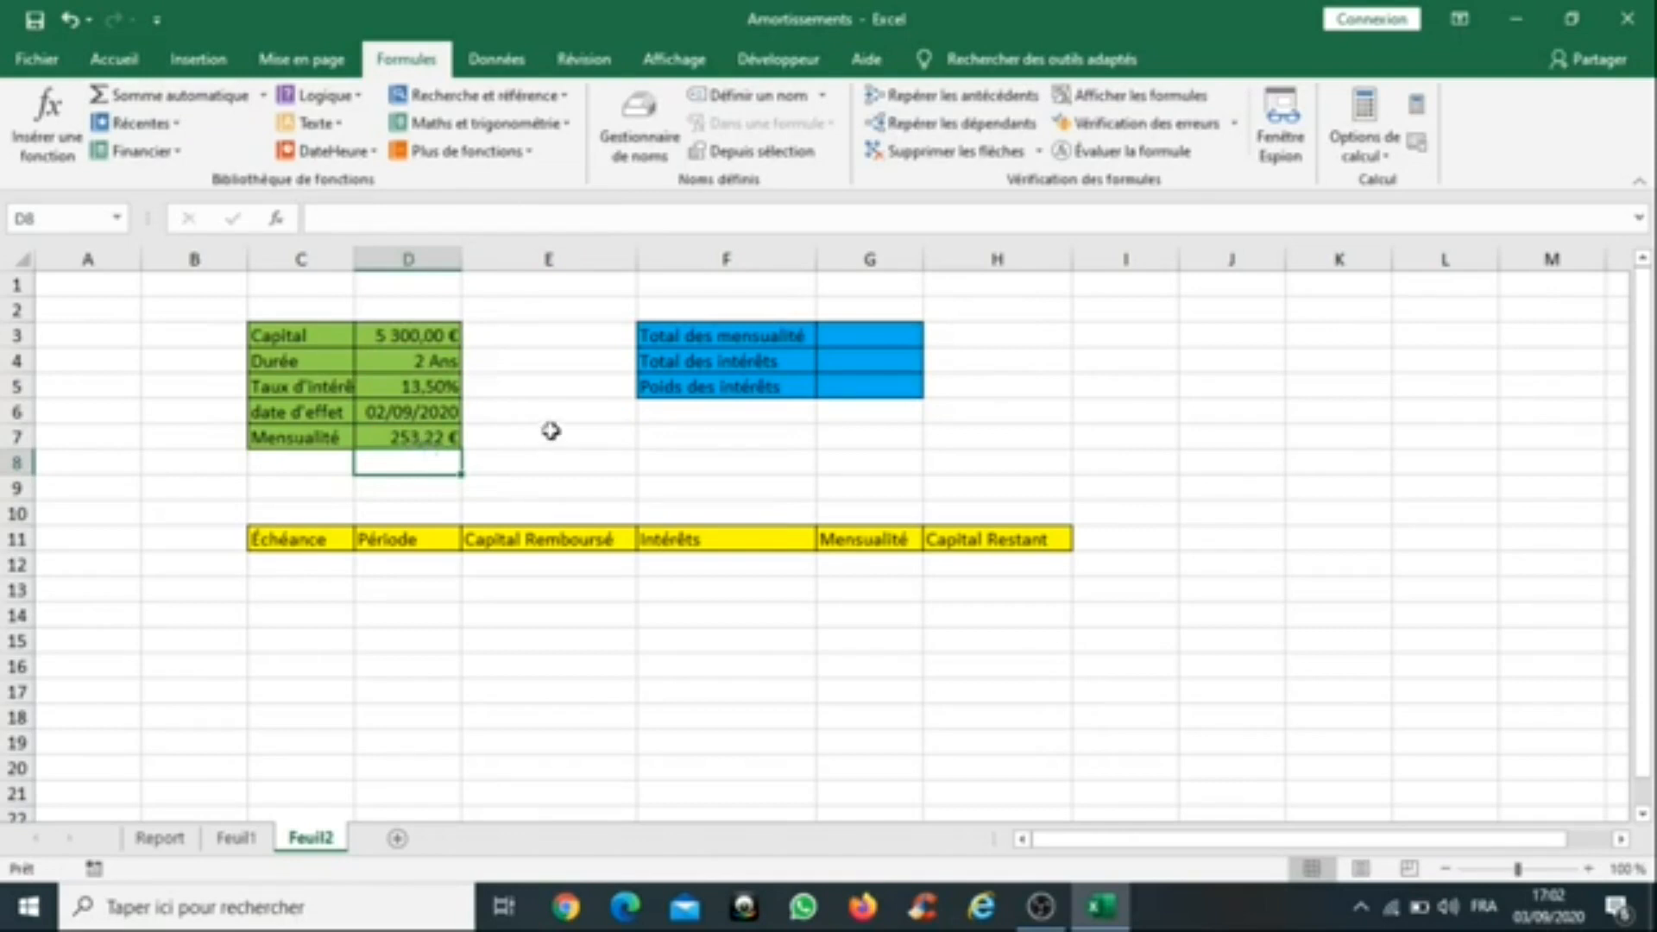
pyautogui.click(436, 359)
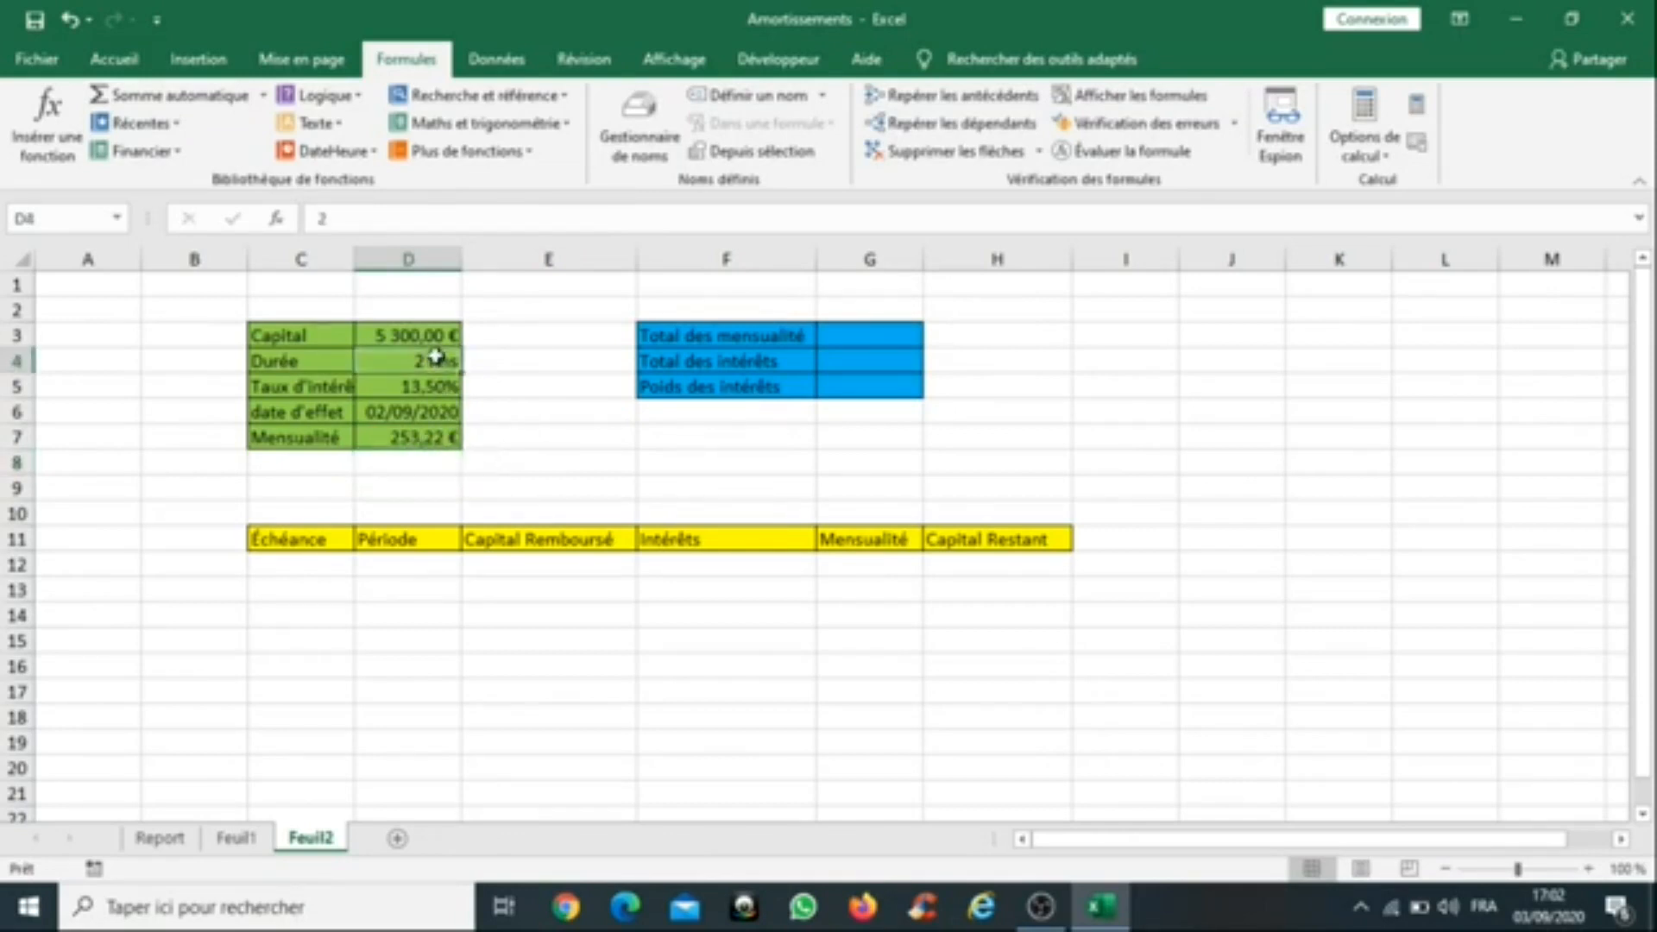
pyautogui.click(432, 435)
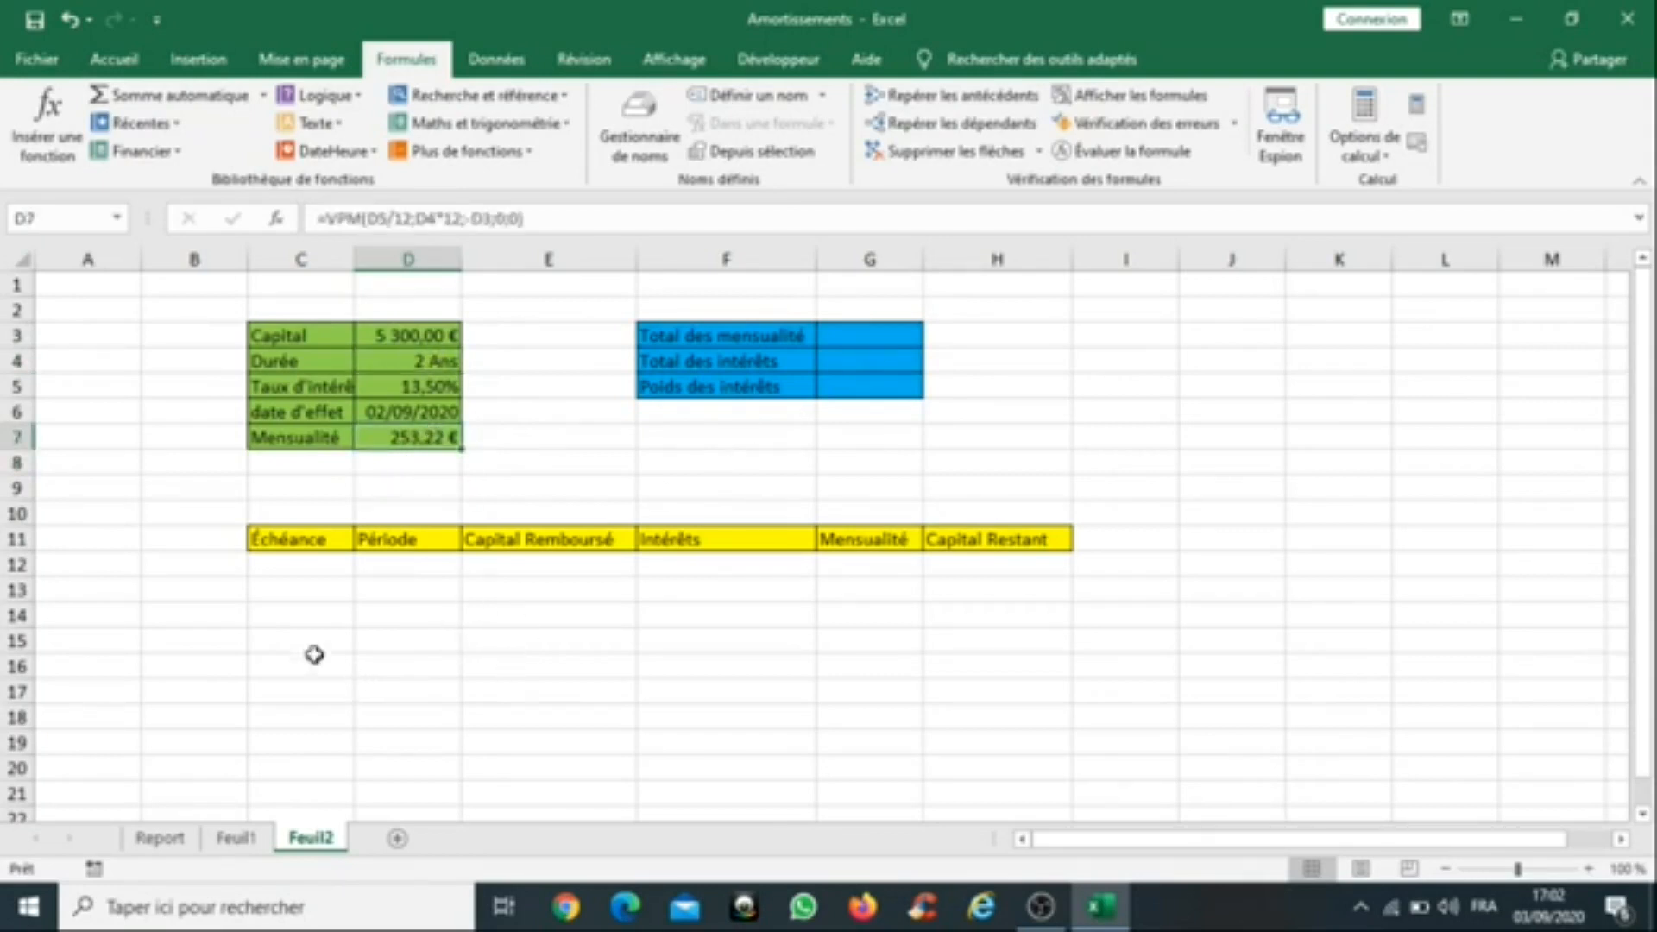
# Step: Enter 1 as the first Période value in cell D12
pyautogui.click(288, 568)
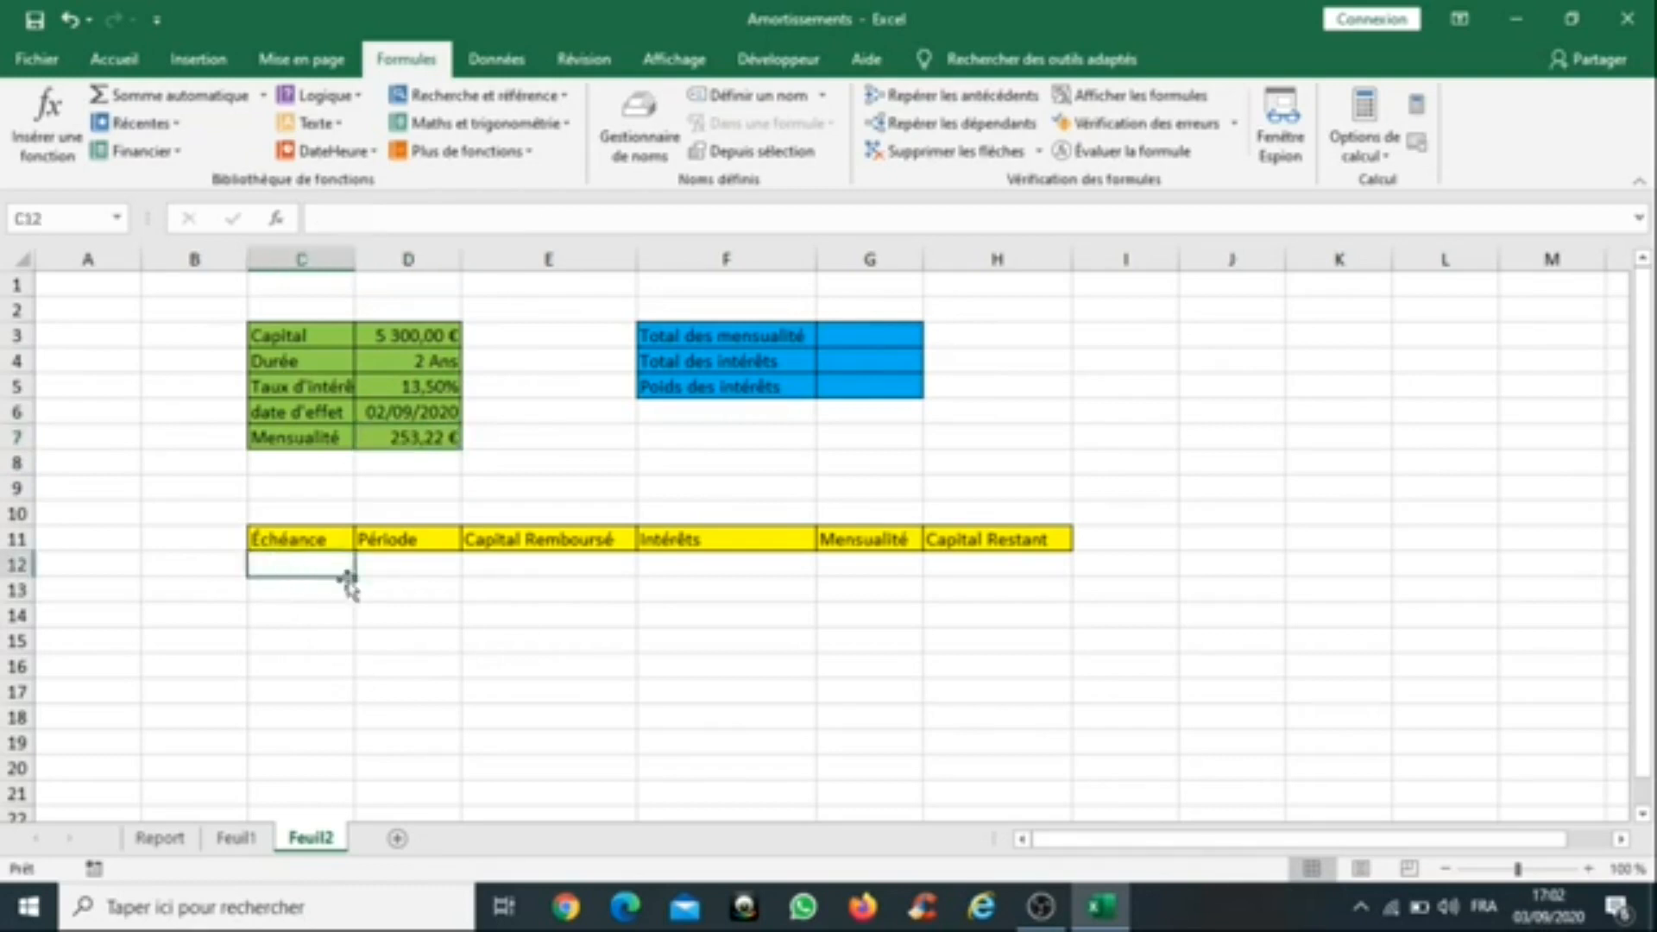
pyautogui.click(412, 568)
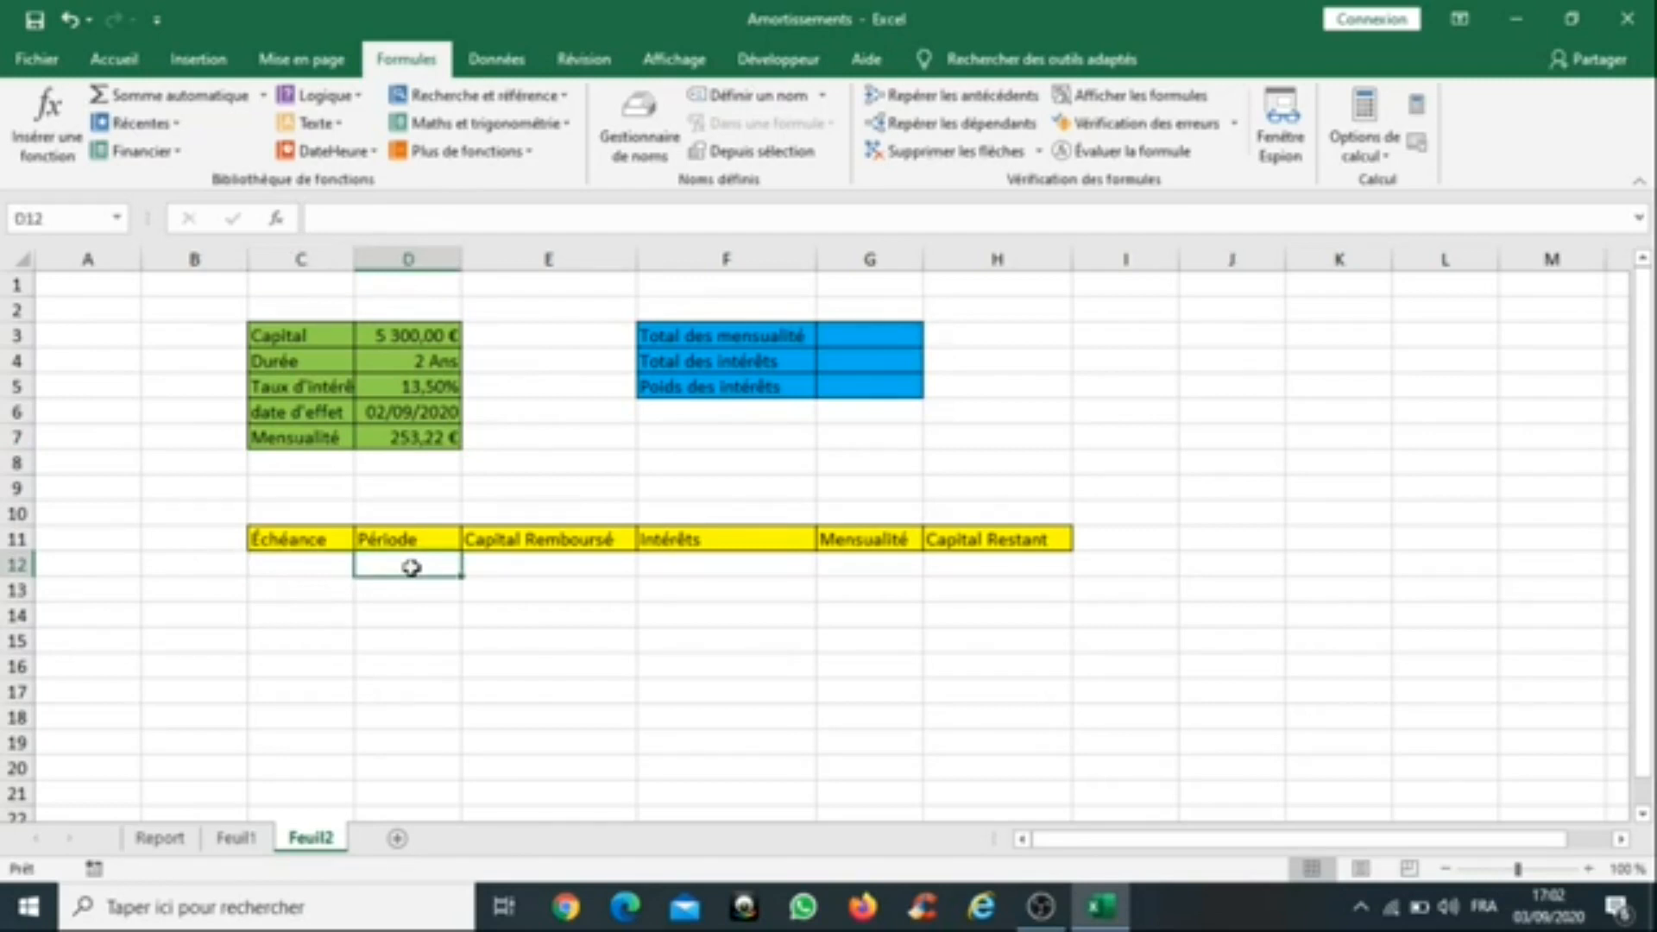
pyautogui.write('1')
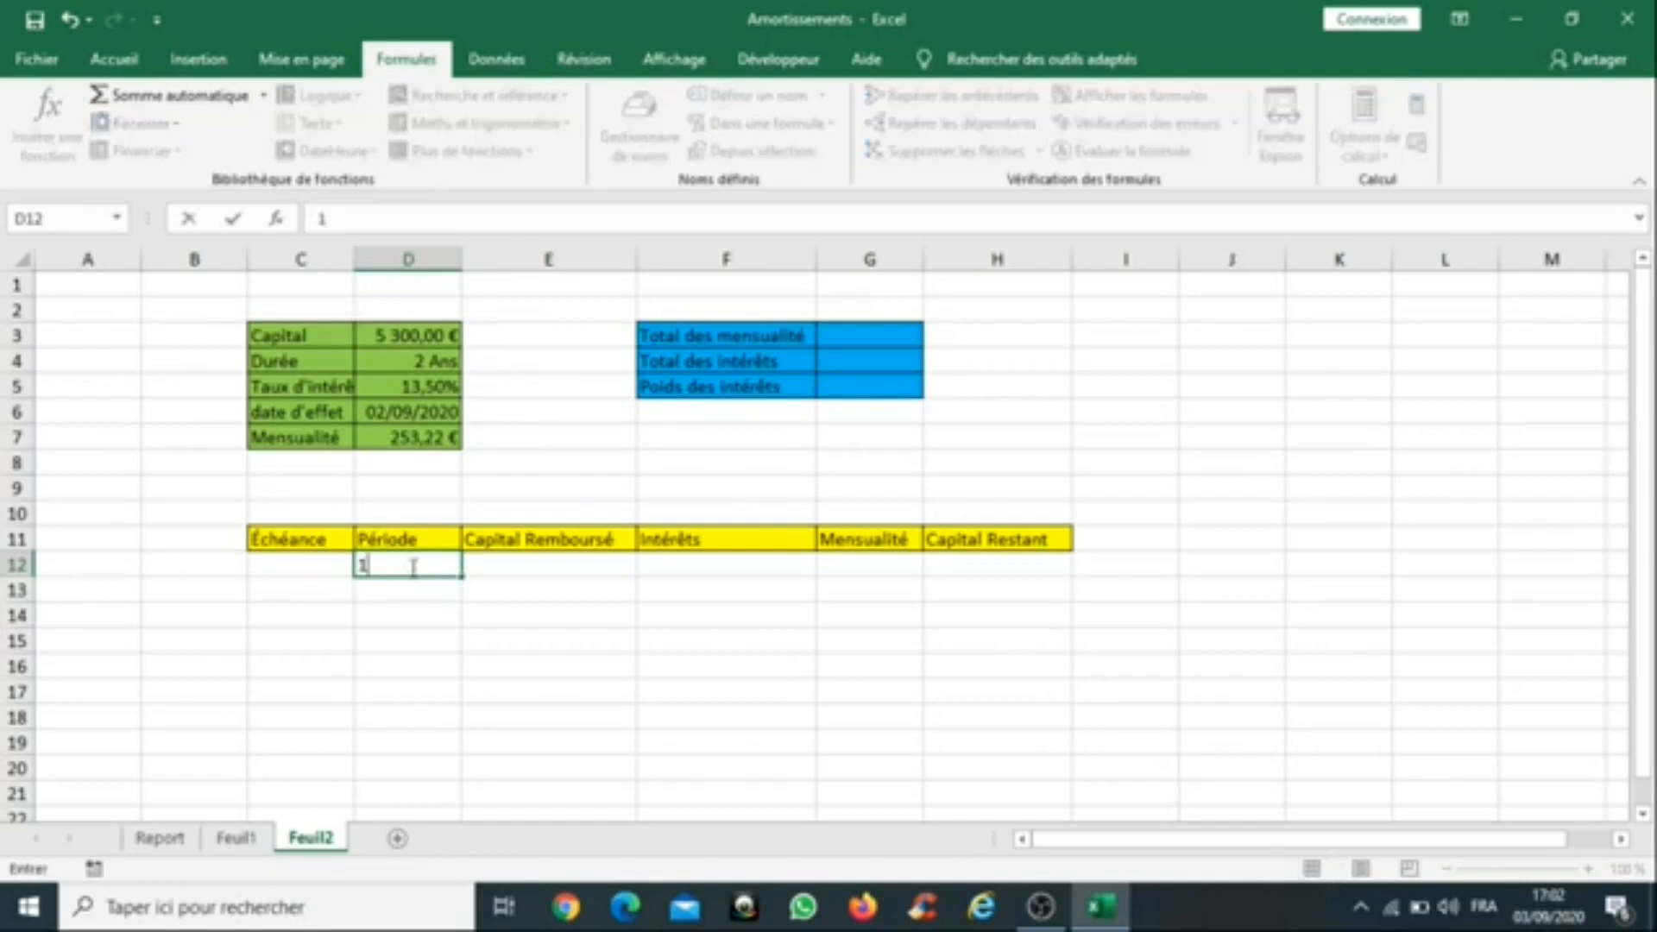
pyautogui.press('Return')
# Step: Enter =MOIS.DECALER(D6;1) in C12 as the first Échéance date
pyautogui.click(291, 565)
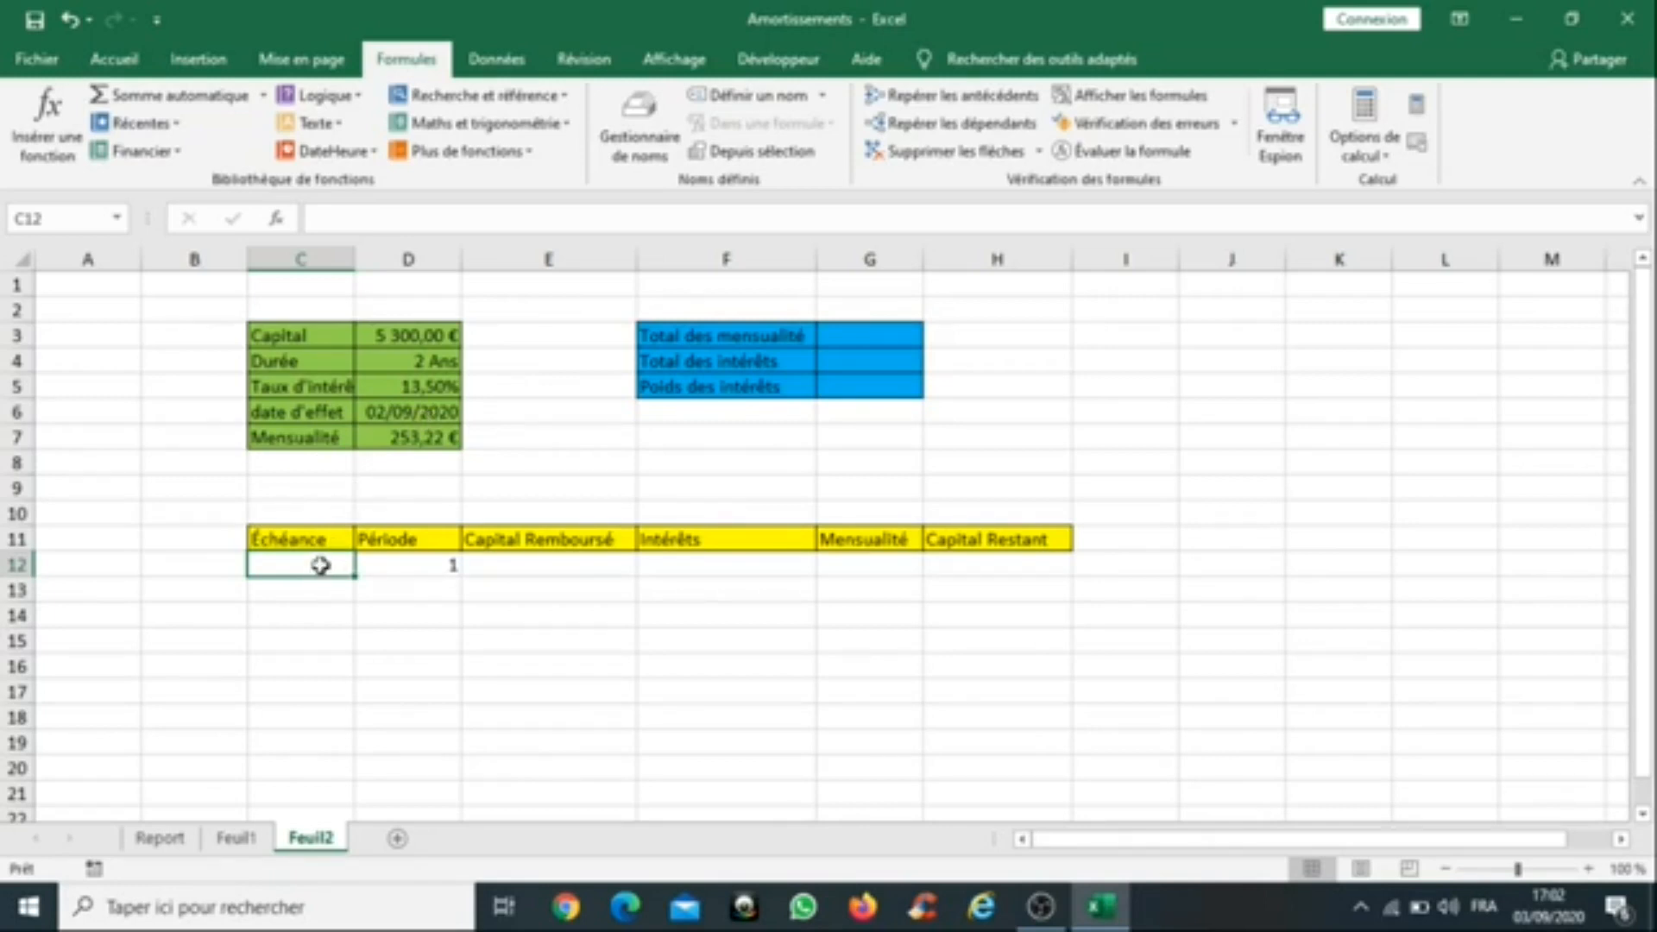
pyautogui.write('=moin')
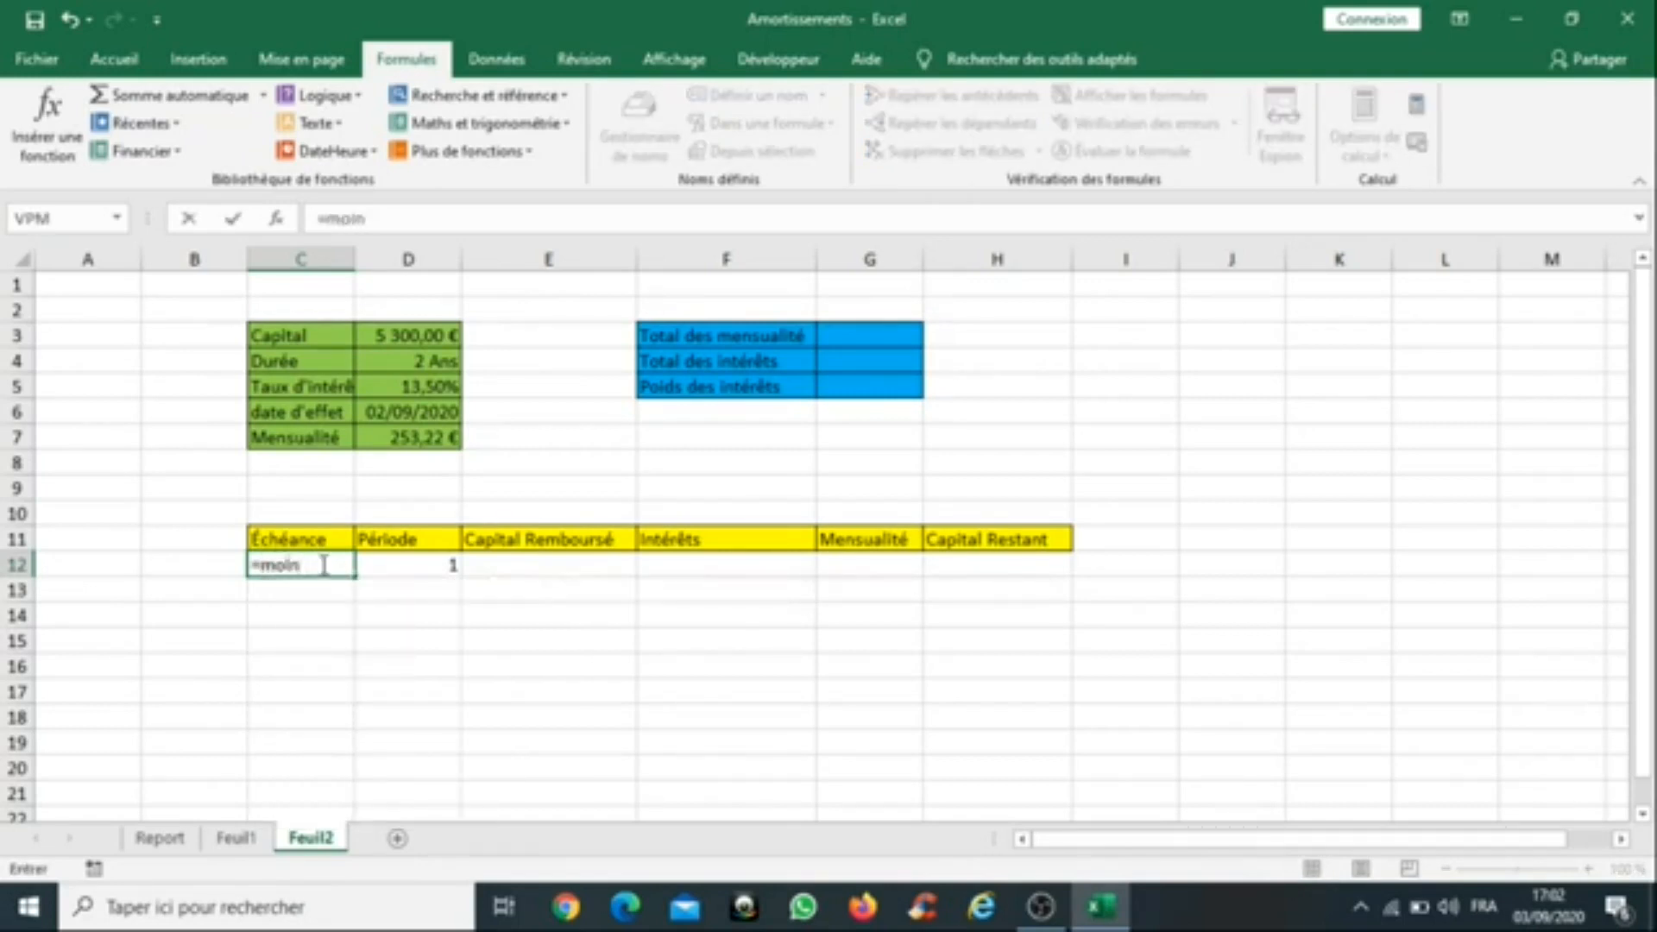
pyautogui.press('BackSpace')
pyautogui.doubleClick(319, 613)
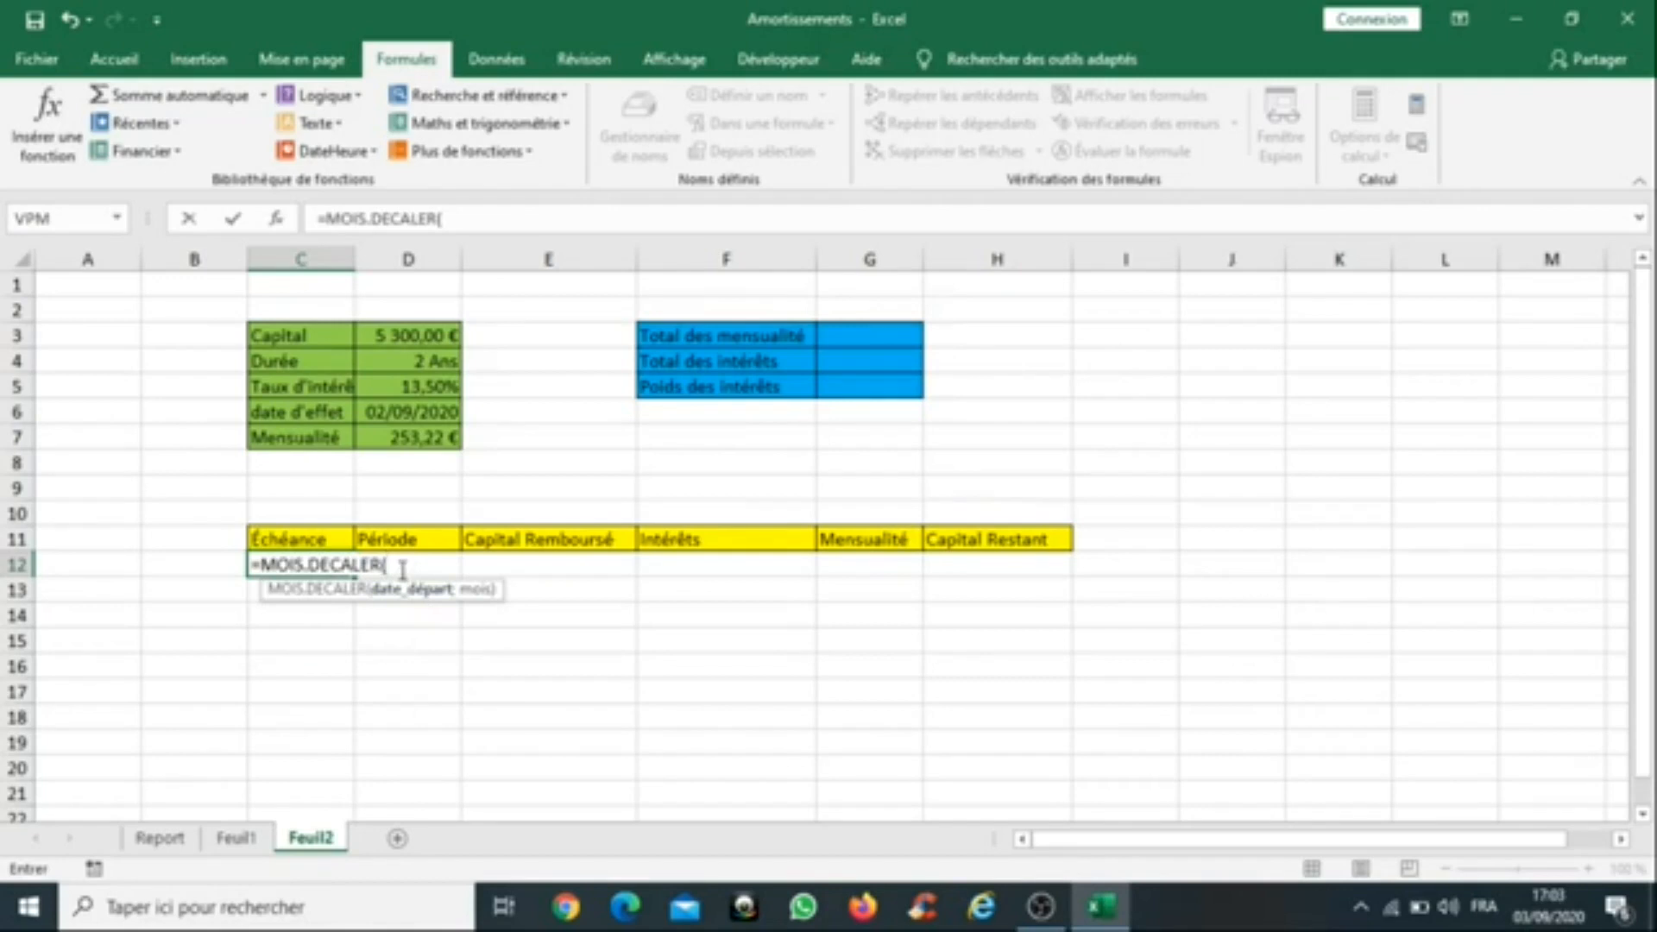
pyautogui.click(425, 414)
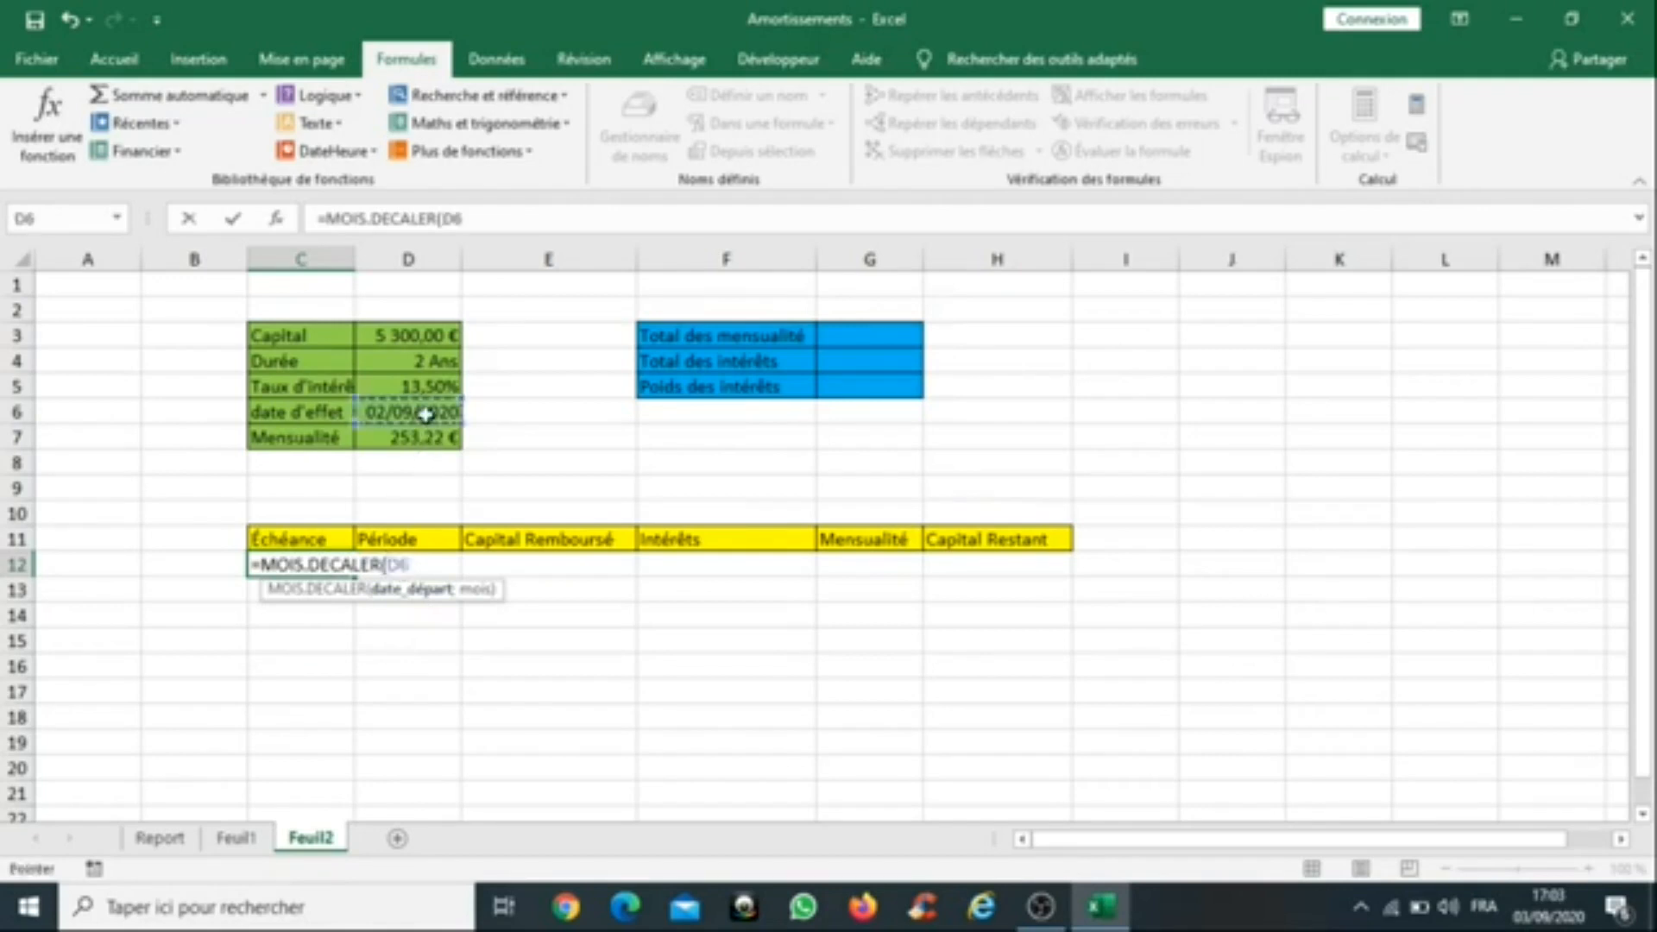
pyautogui.write(';')
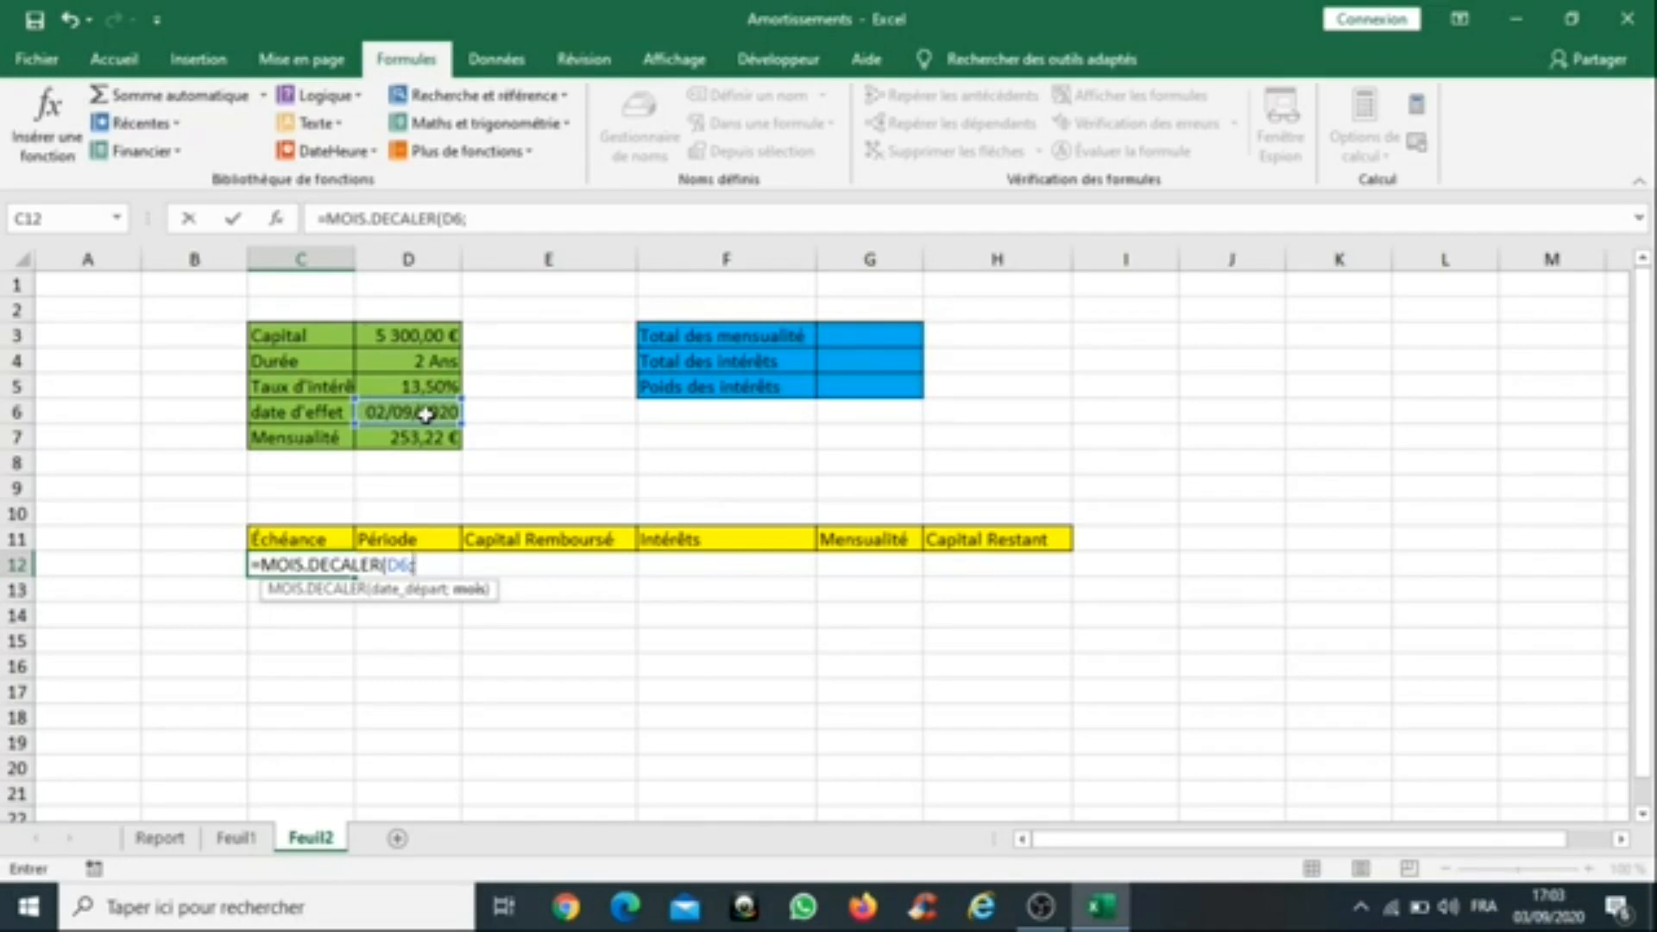
pyautogui.write('1)')
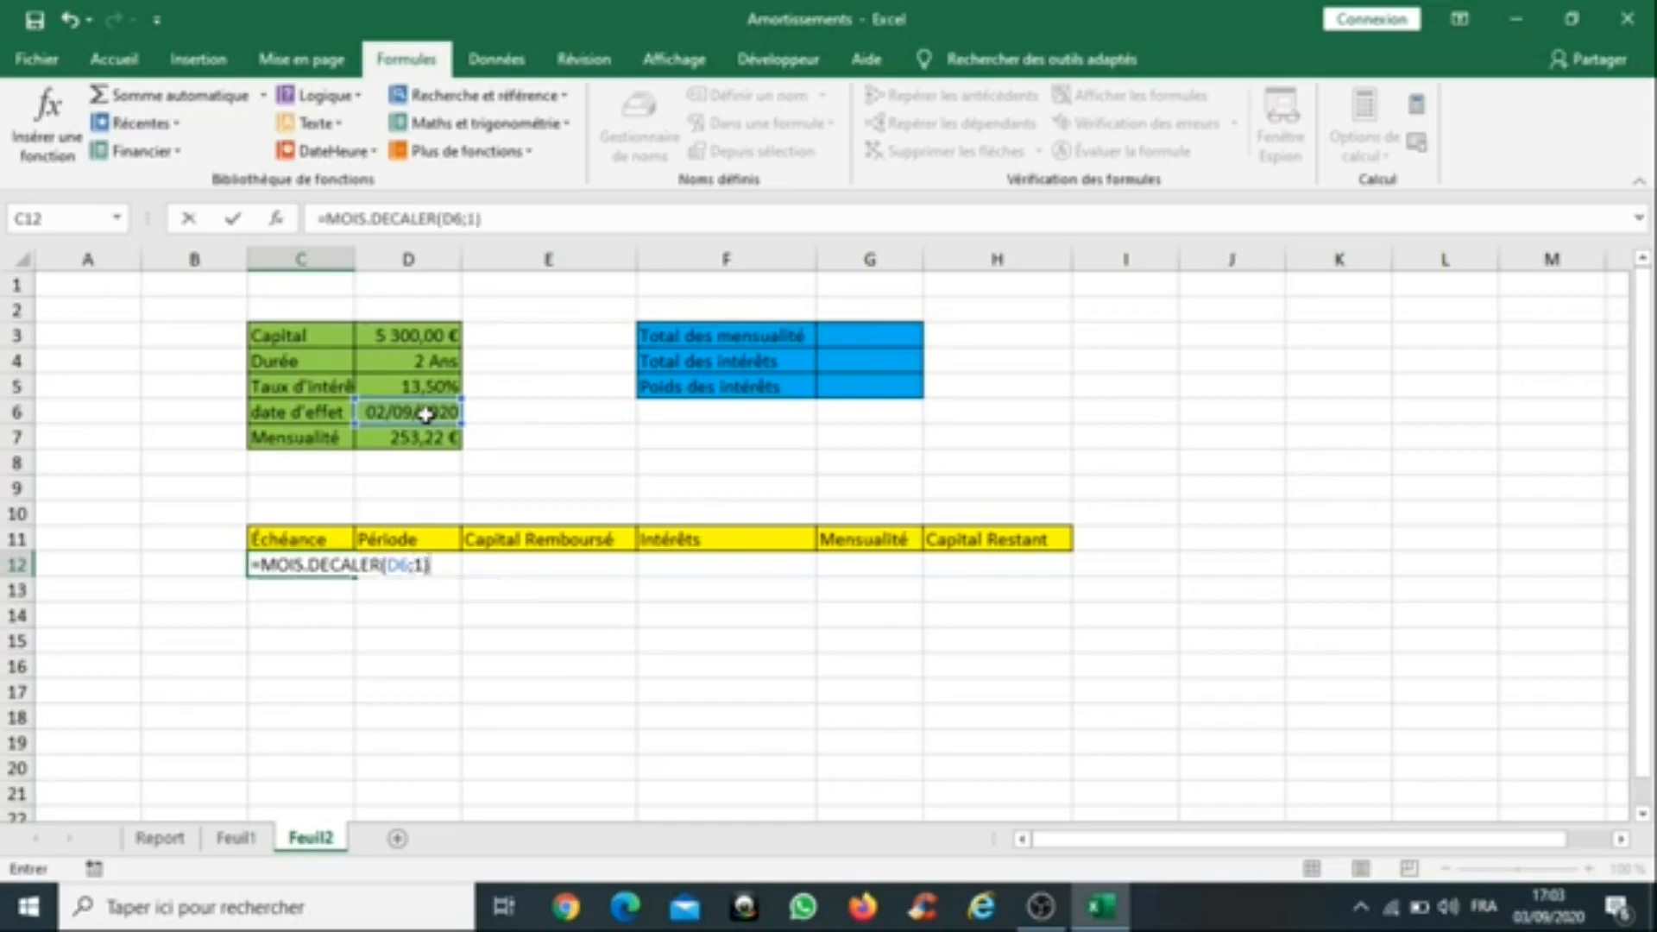
pyautogui.press('Return')
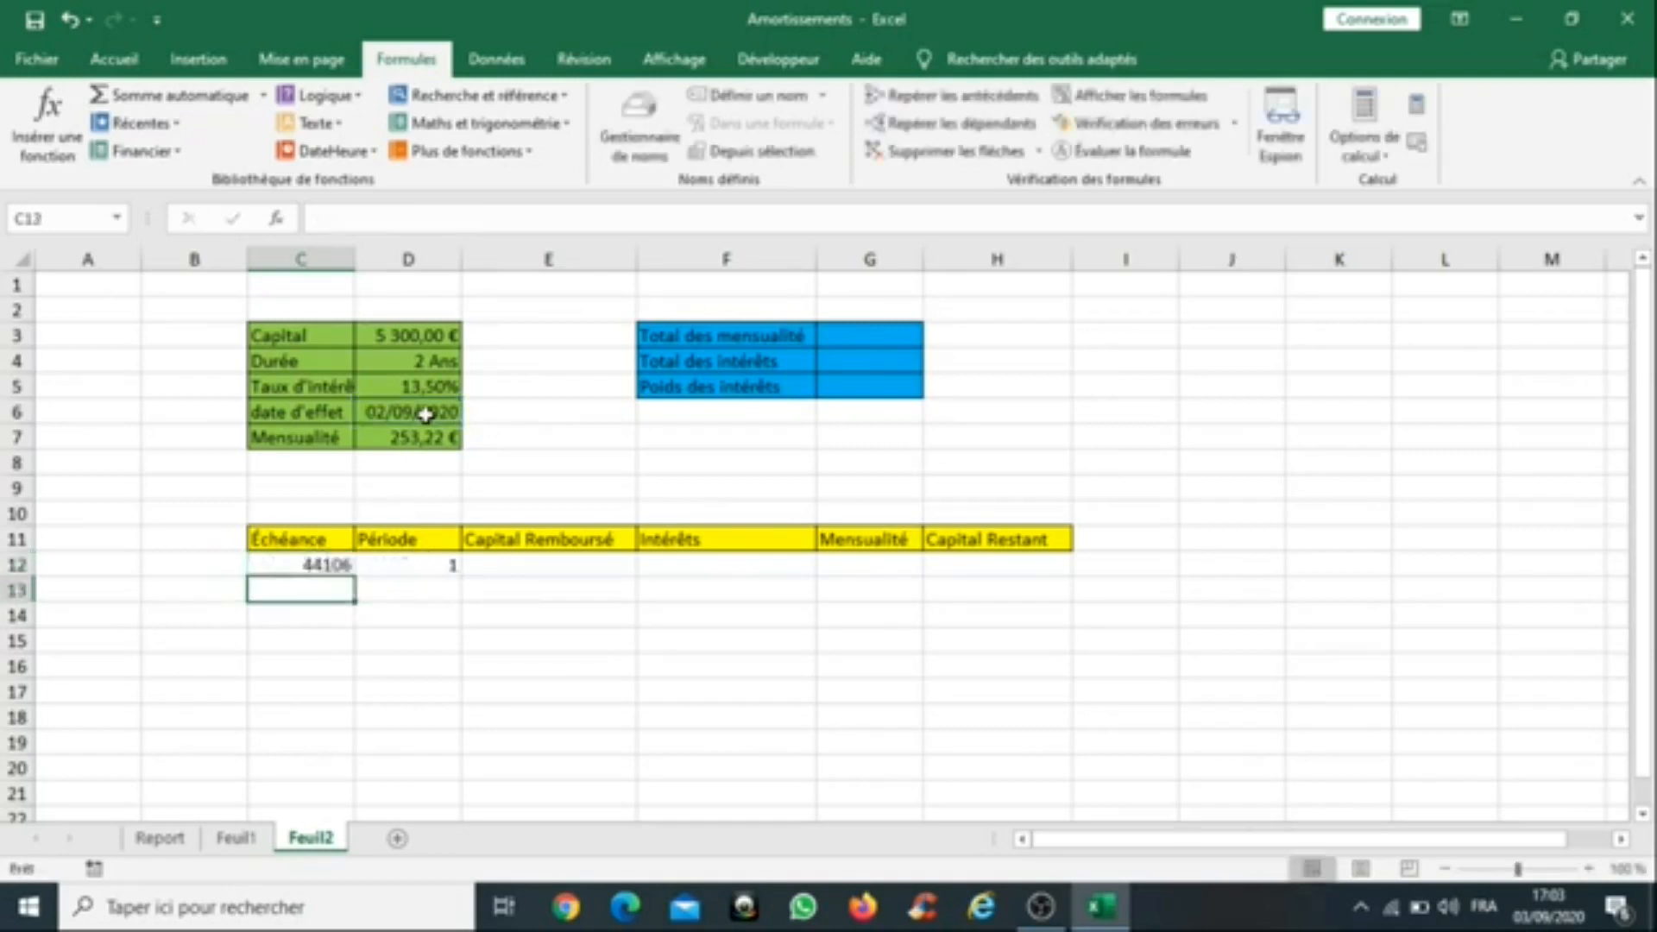
# Step: Format the due date in C12 as Date courte
pyautogui.click(324, 565)
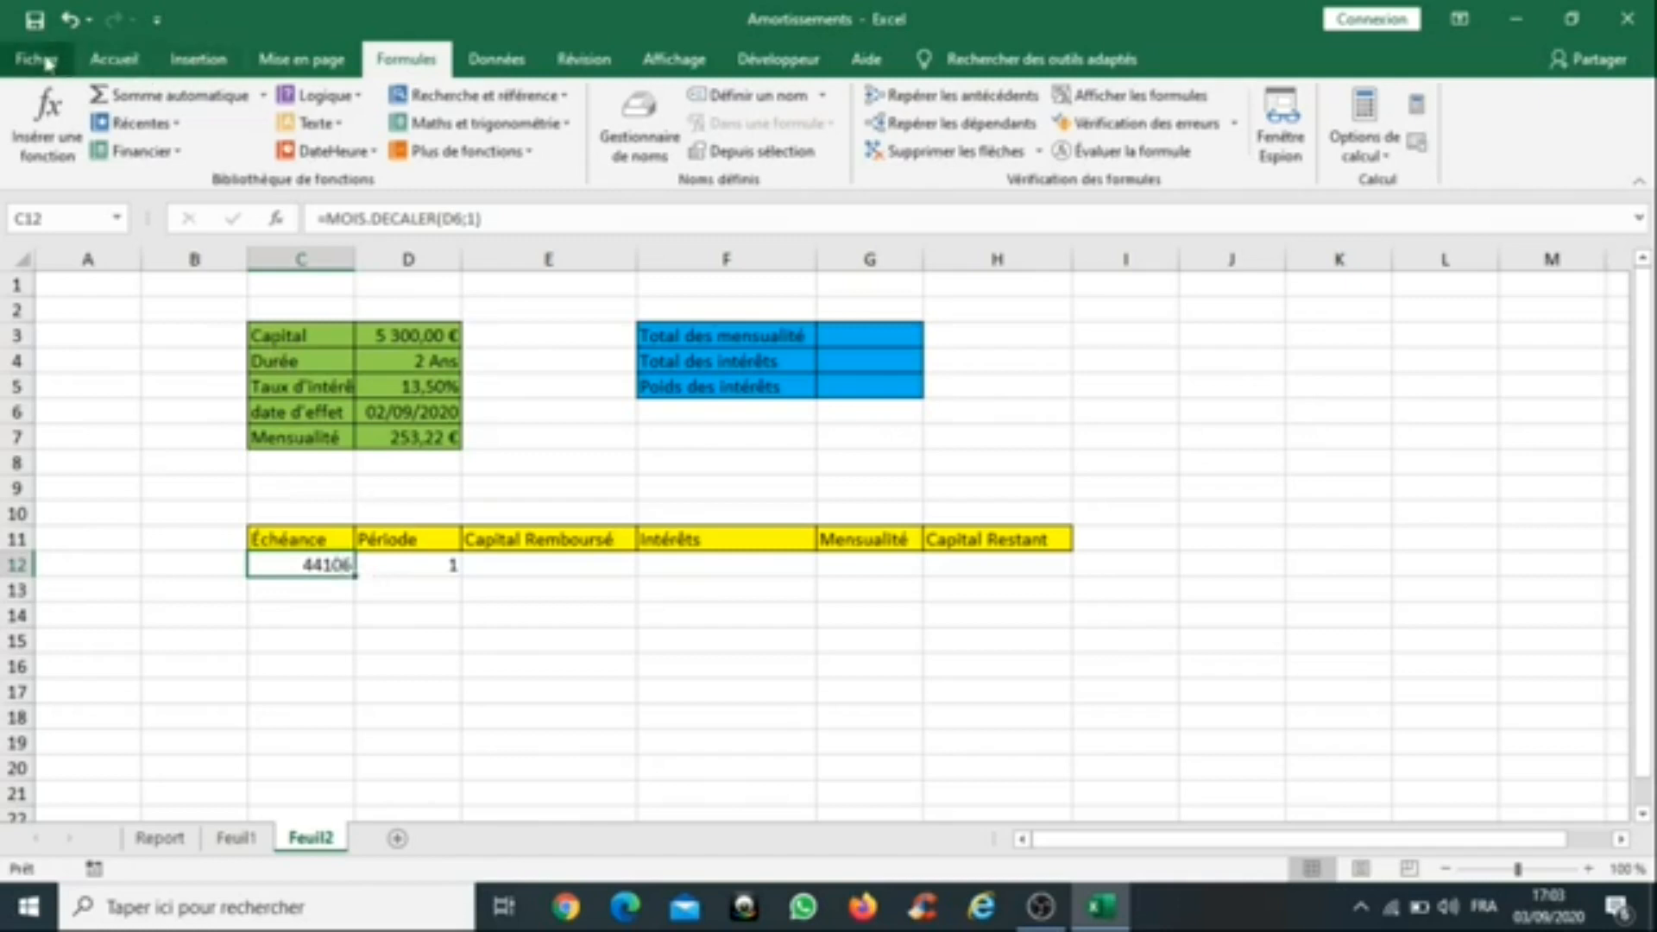
pyautogui.click(117, 66)
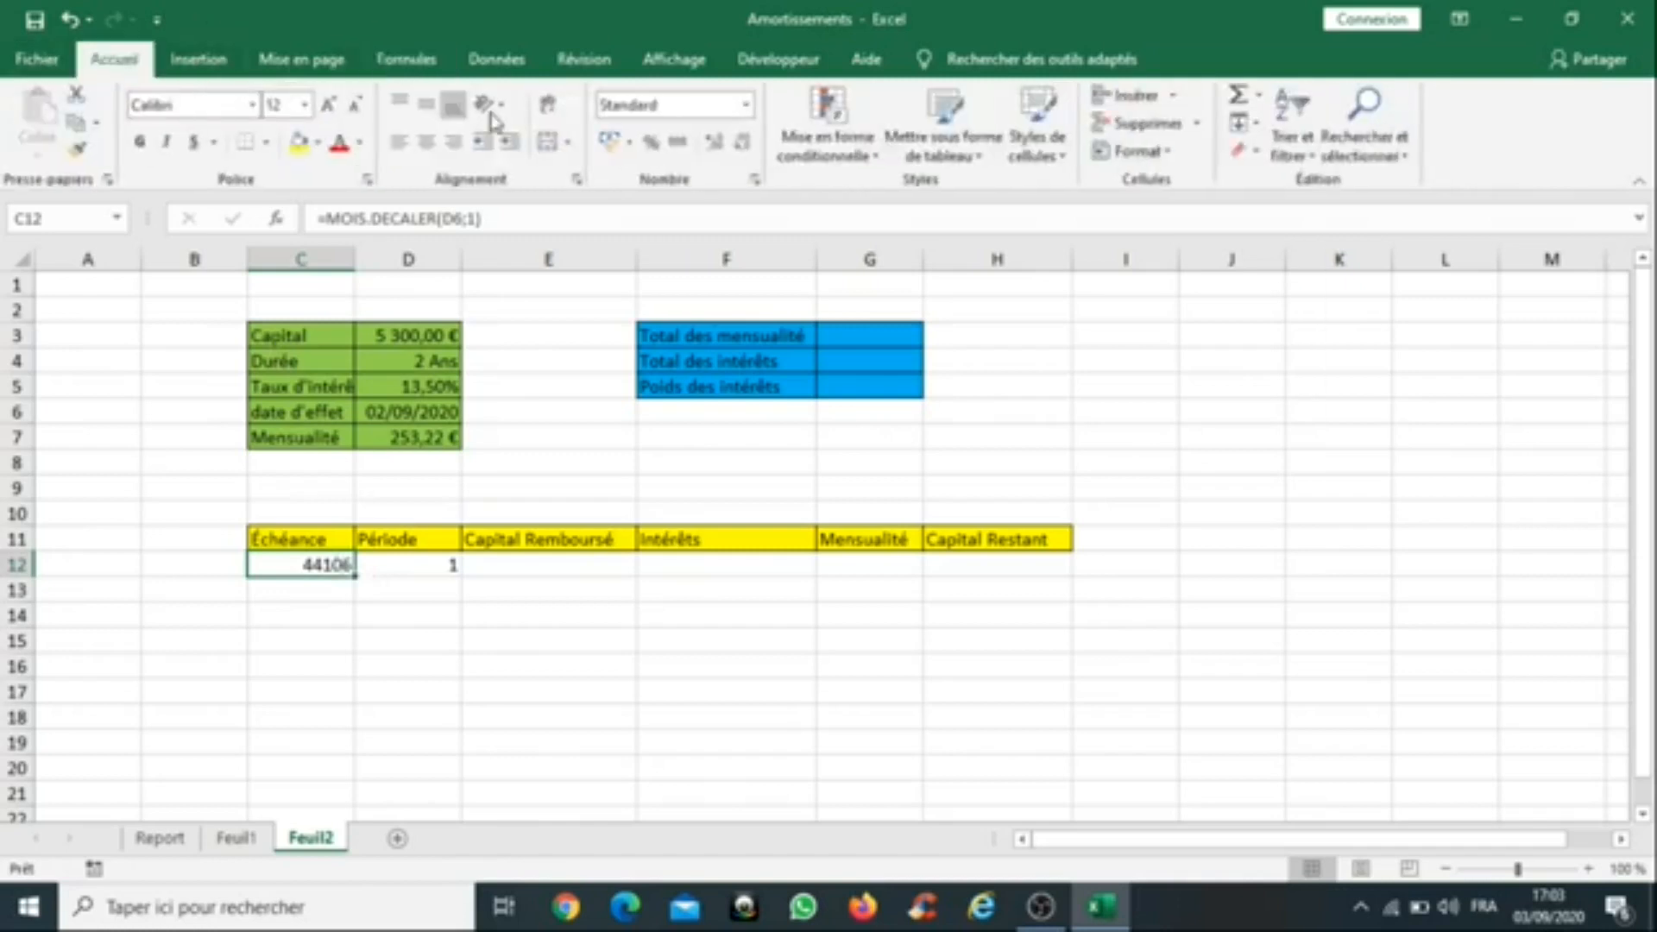
pyautogui.click(748, 108)
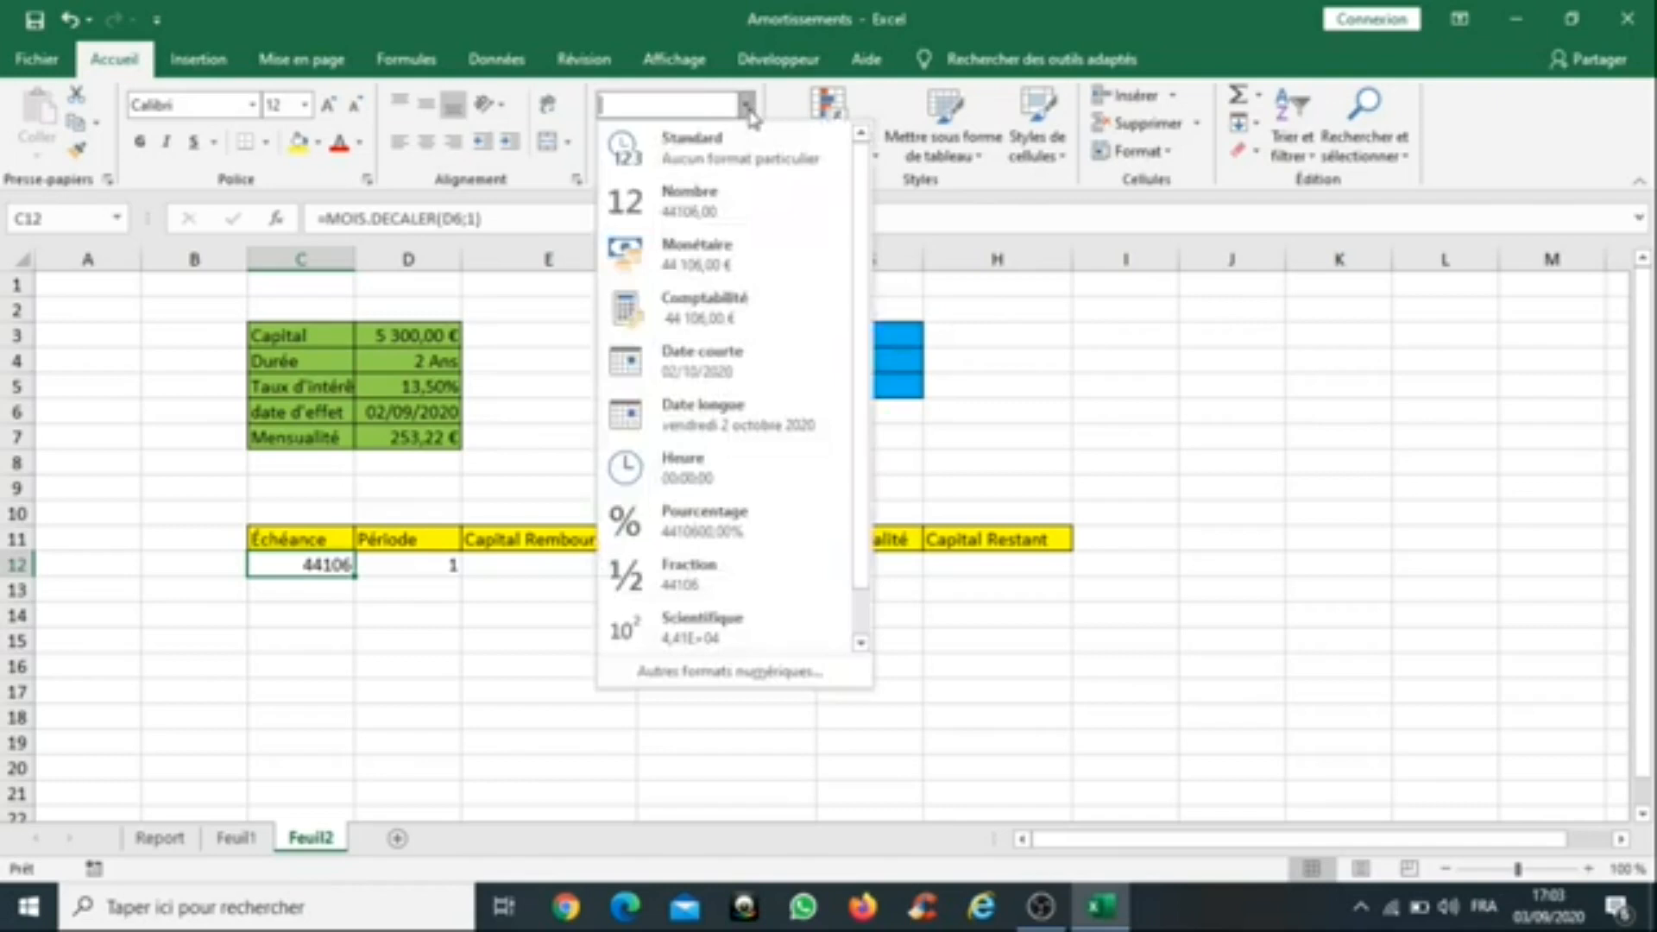
pyautogui.click(726, 373)
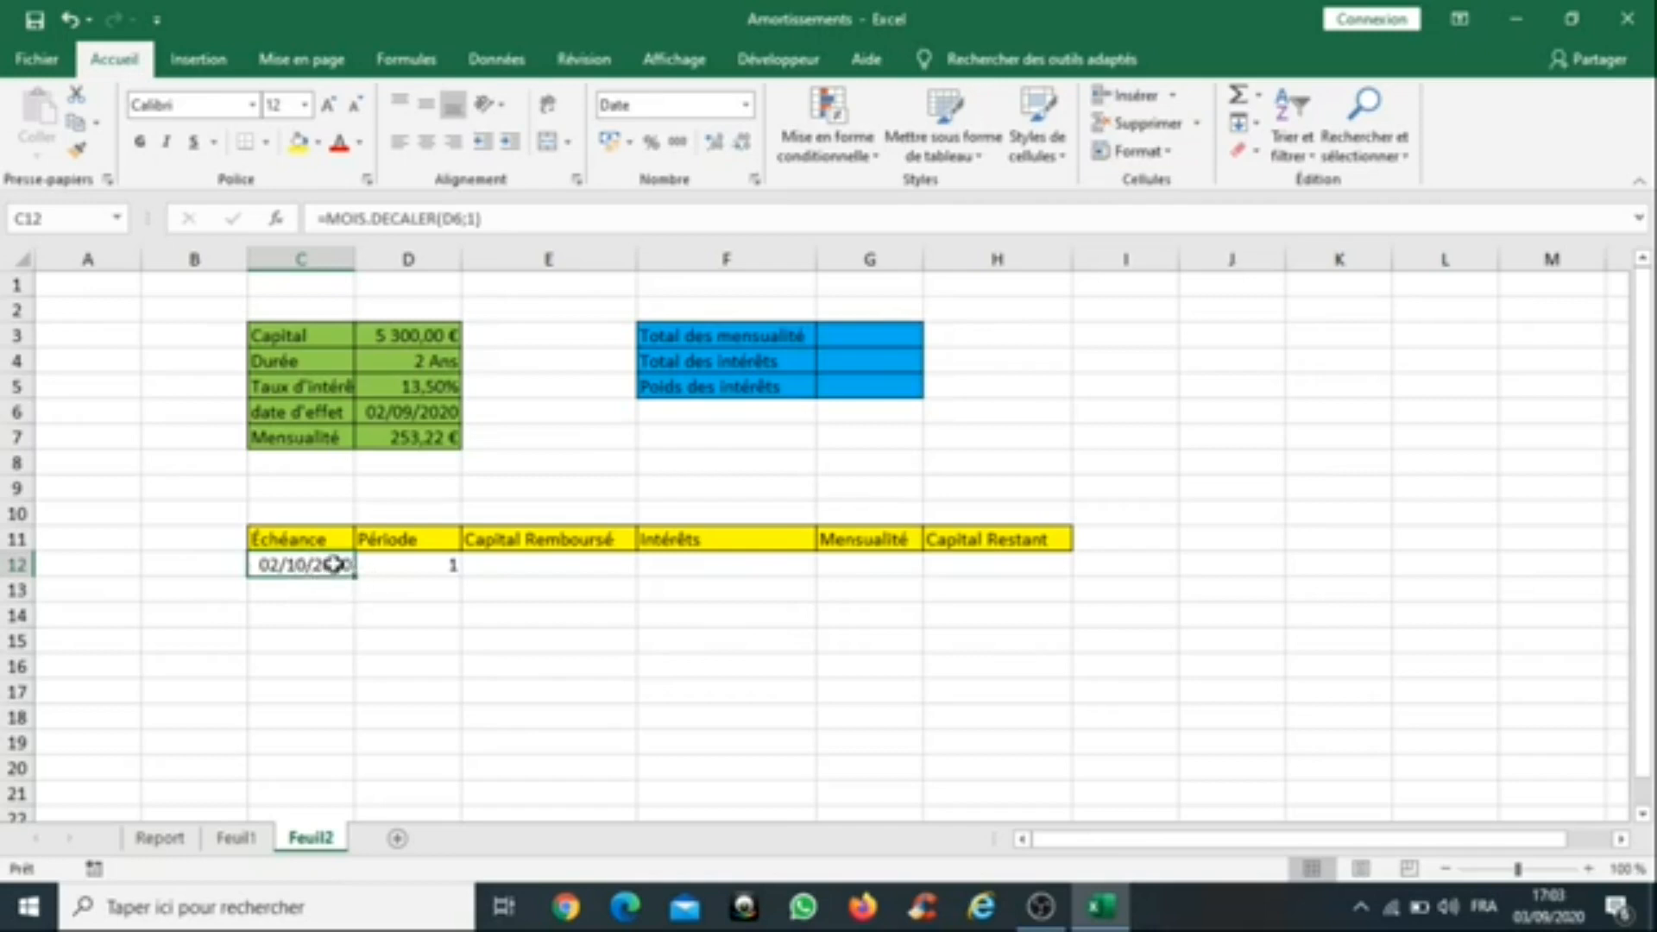
pyautogui.click(430, 564)
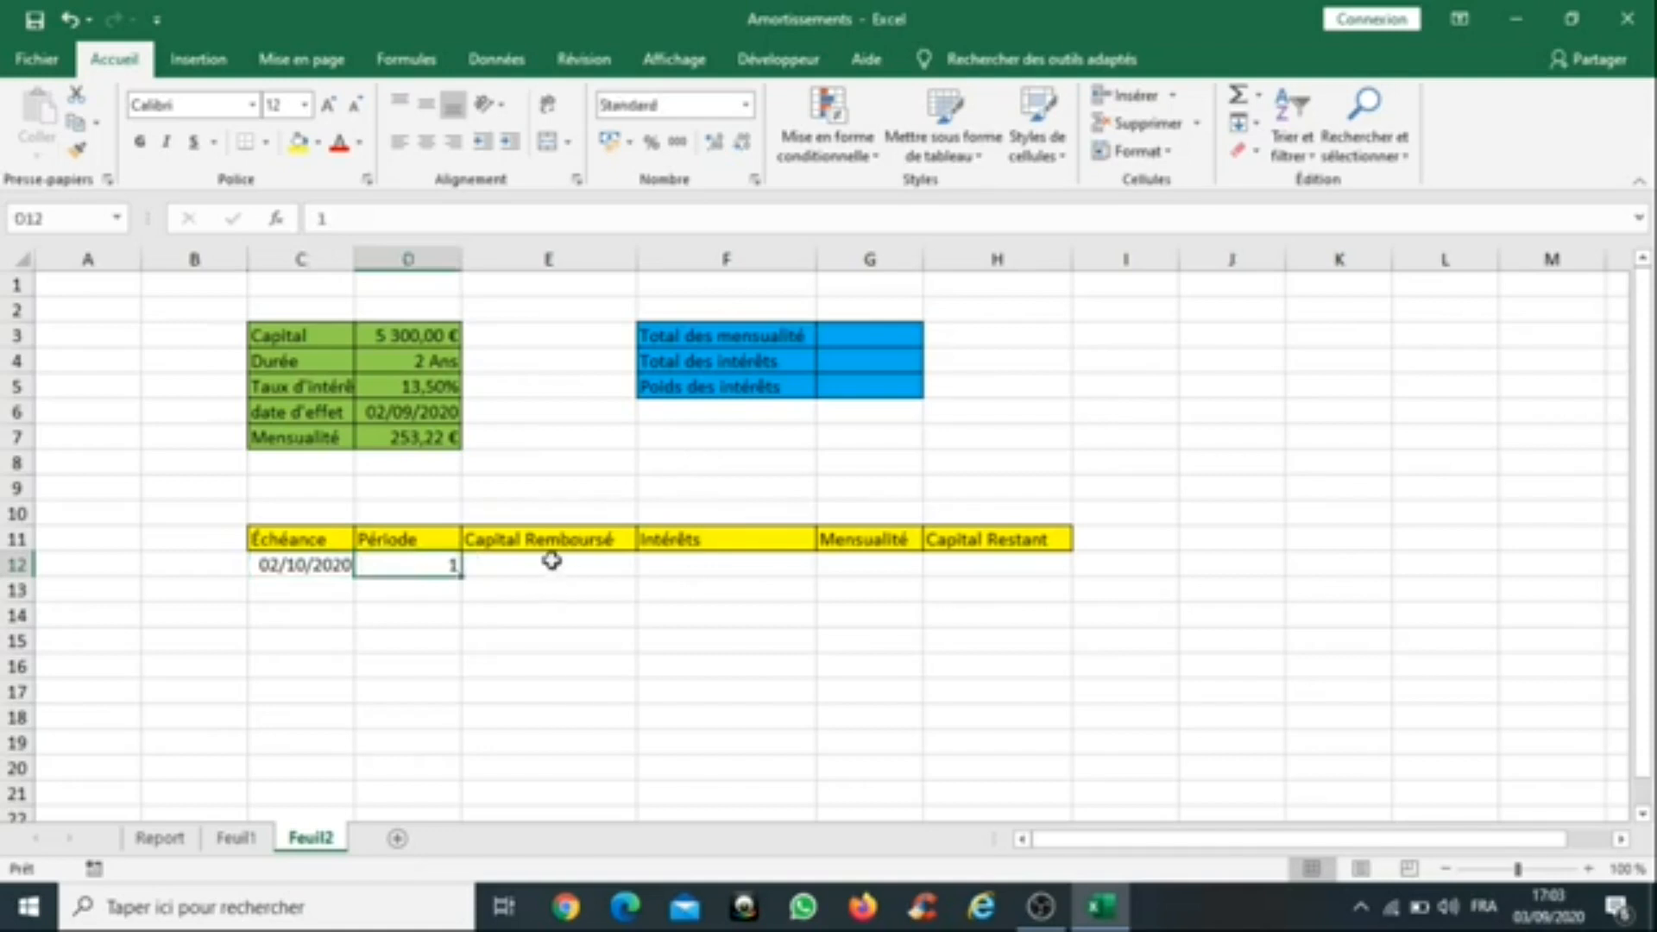
# Step: Apply the Date courte format to the Échéance cells from C12 down to C250
pyautogui.click(313, 564)
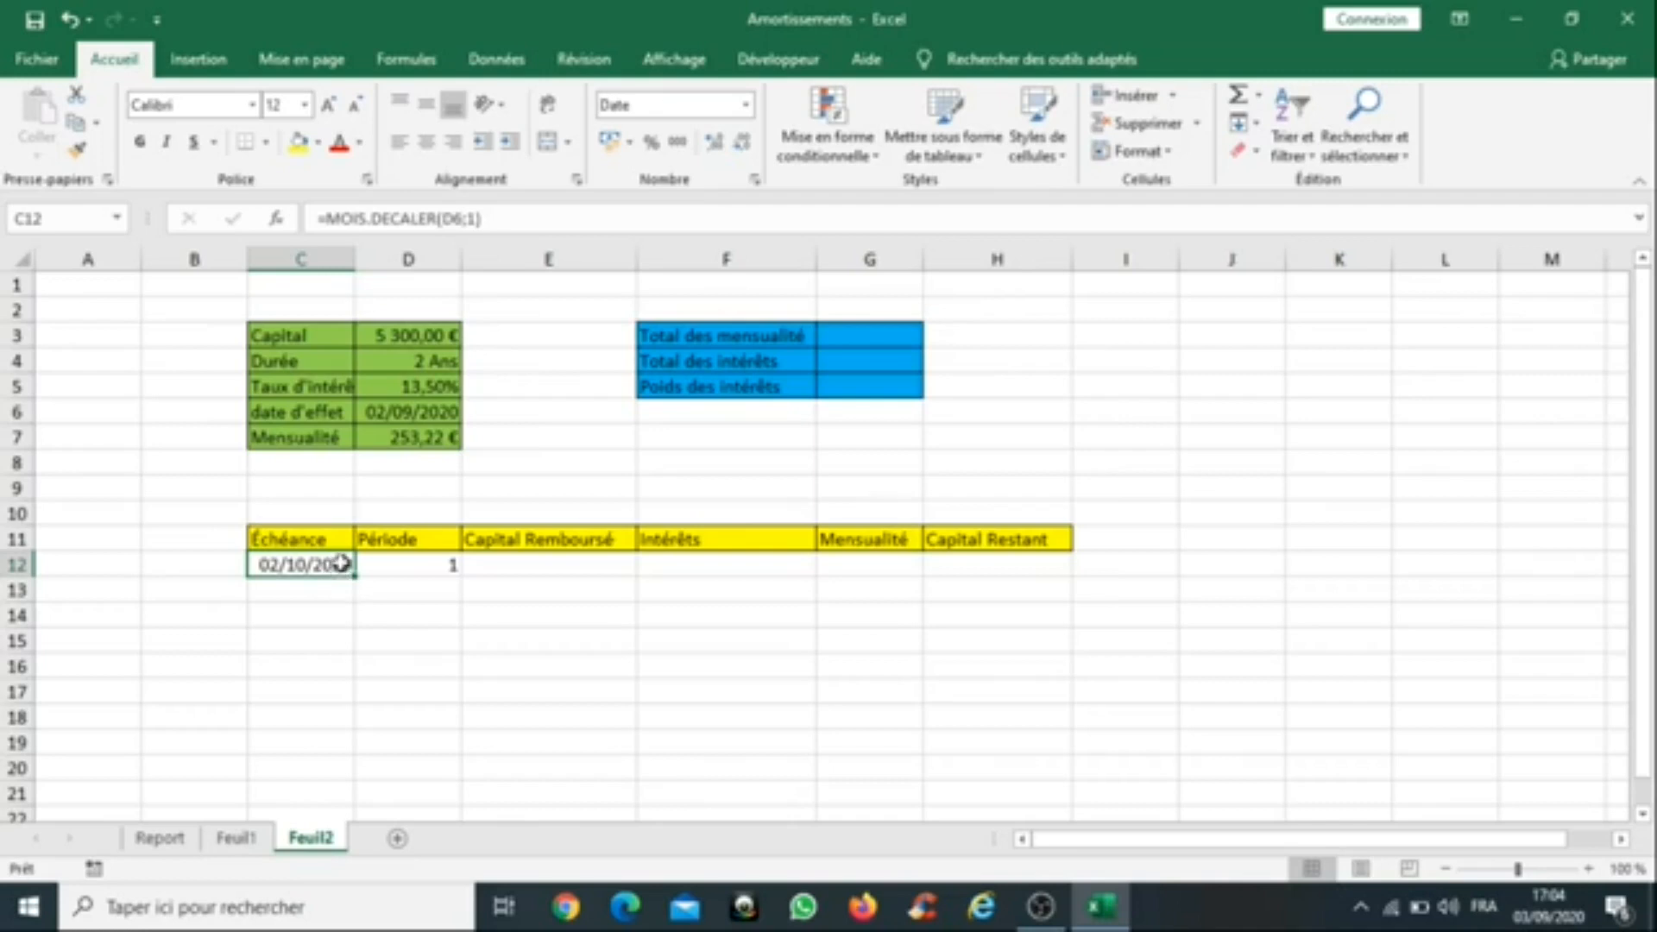
pyautogui.moveTo(343, 563); pyautogui.dragTo(316, 307)
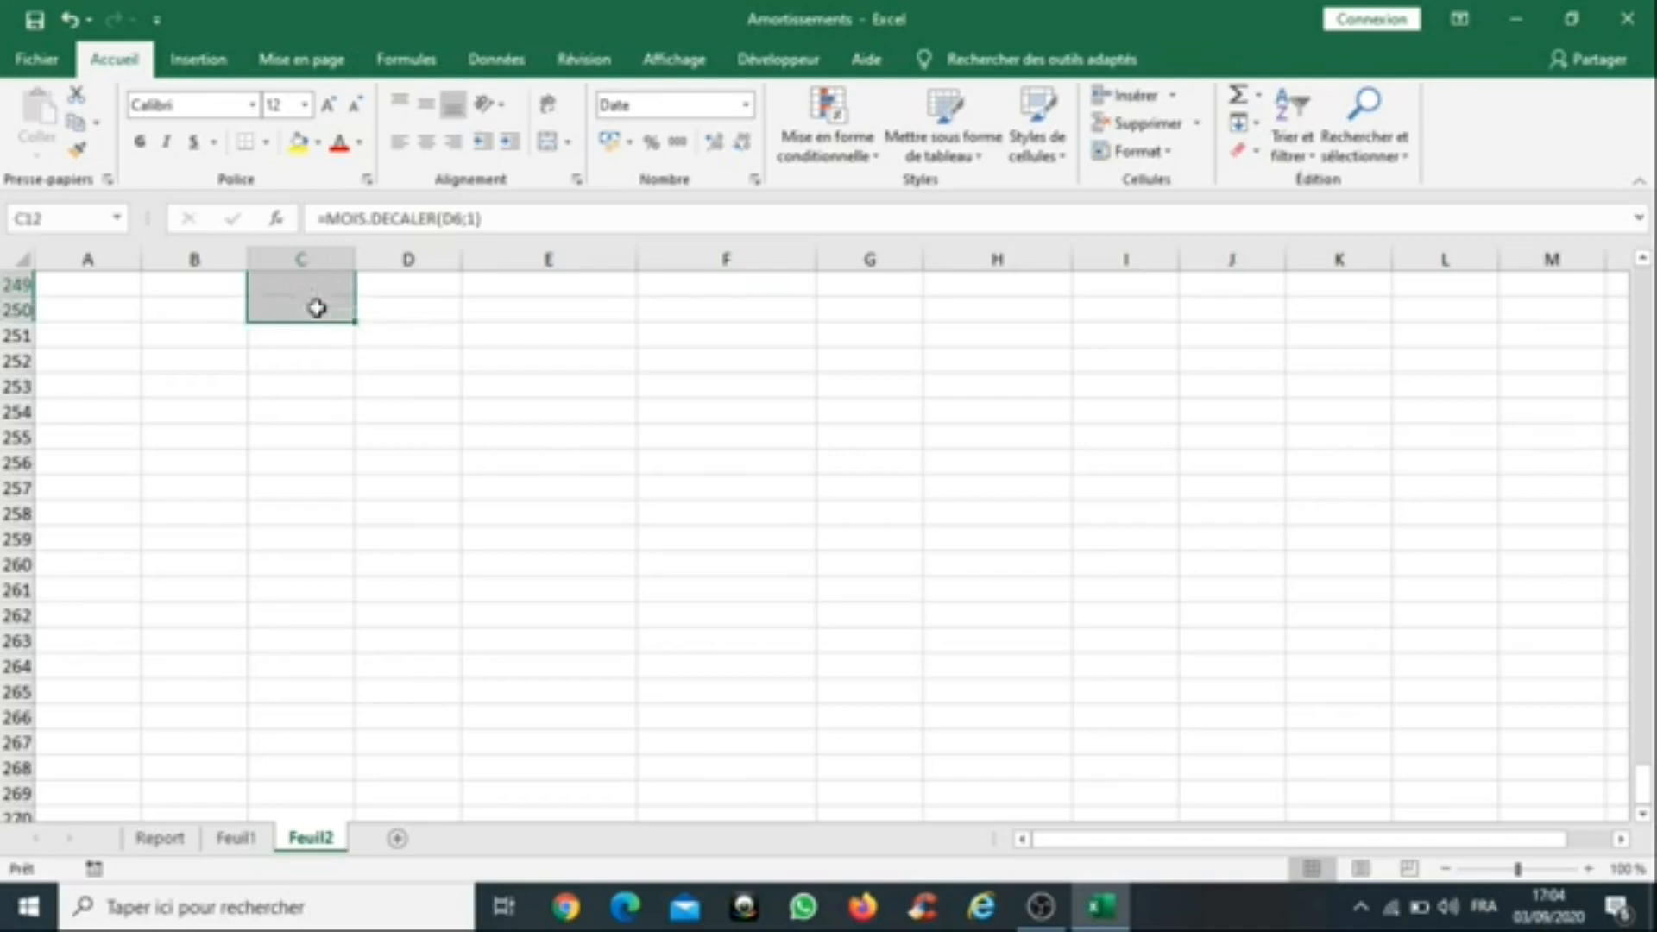
pyautogui.click(747, 112)
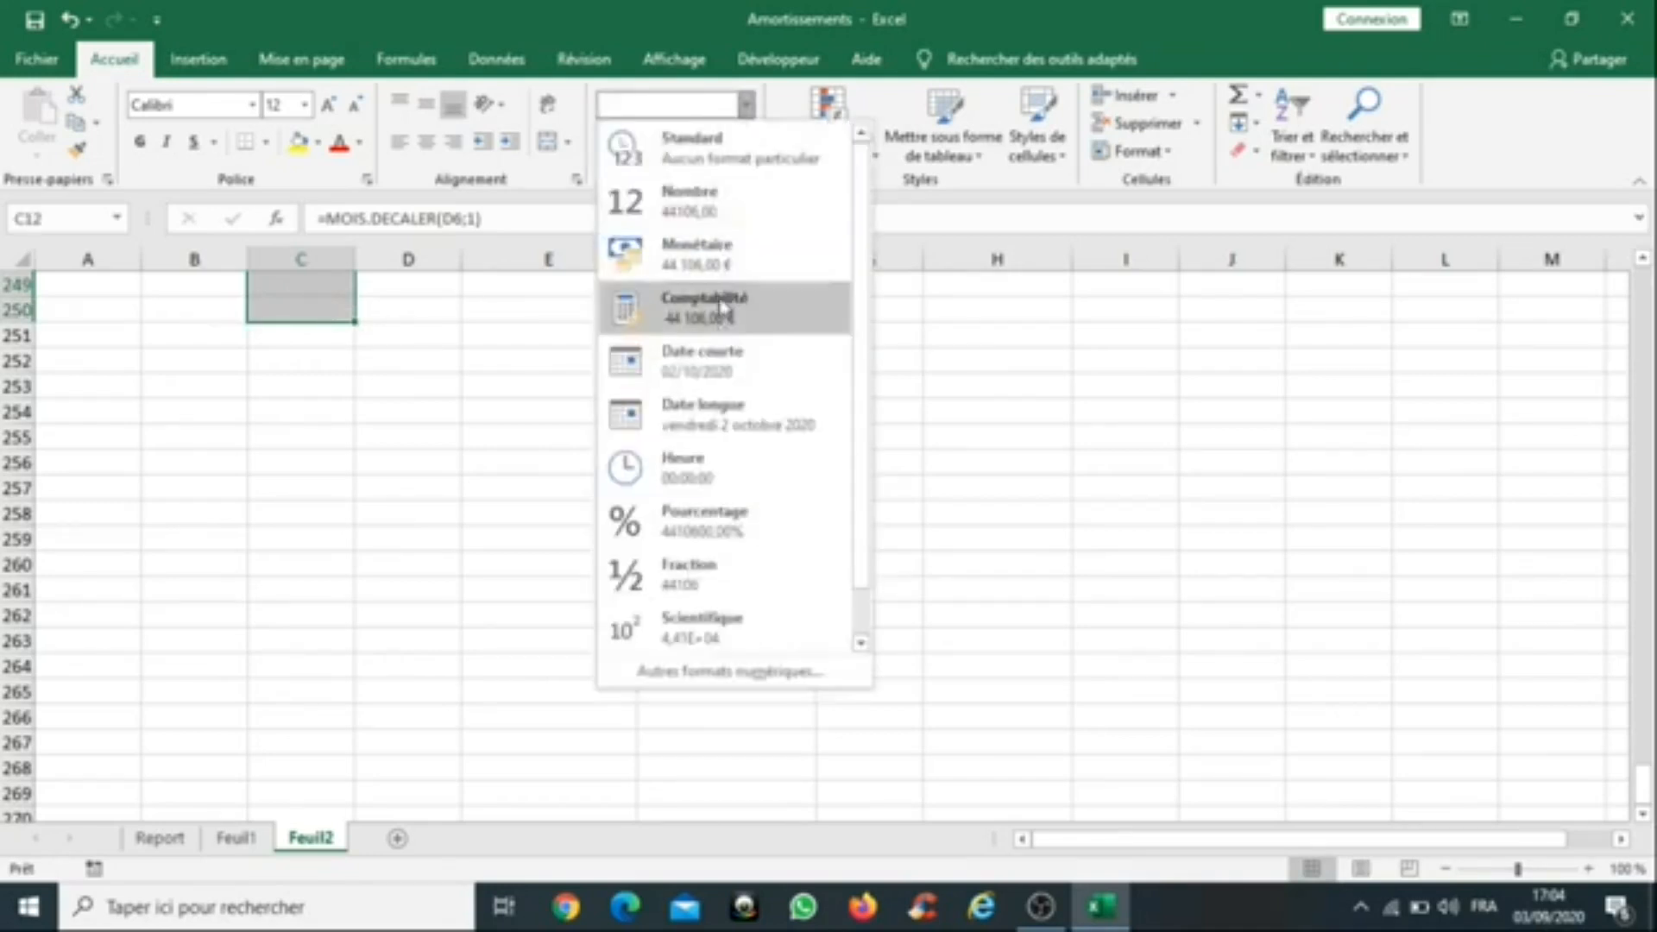
pyautogui.click(716, 369)
pyautogui.scroll(20, 277, 627)
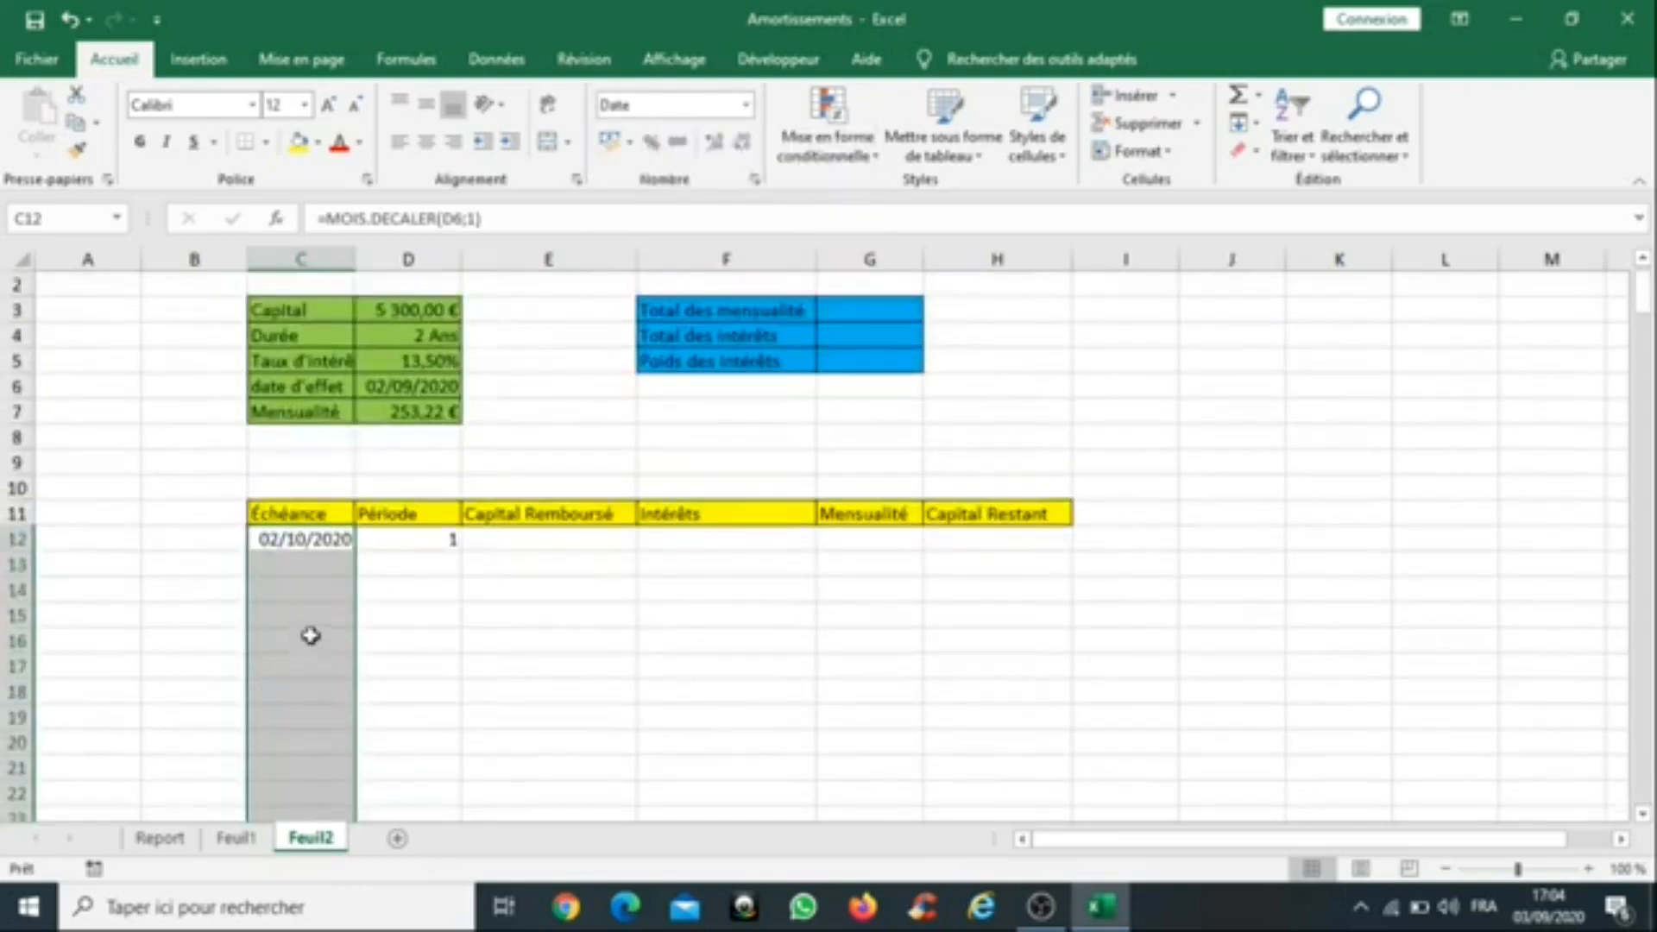
pyautogui.scroll(-4, 397, 716)
pyautogui.scroll(4, 406, 689)
pyautogui.scroll(-1, 444, 673)
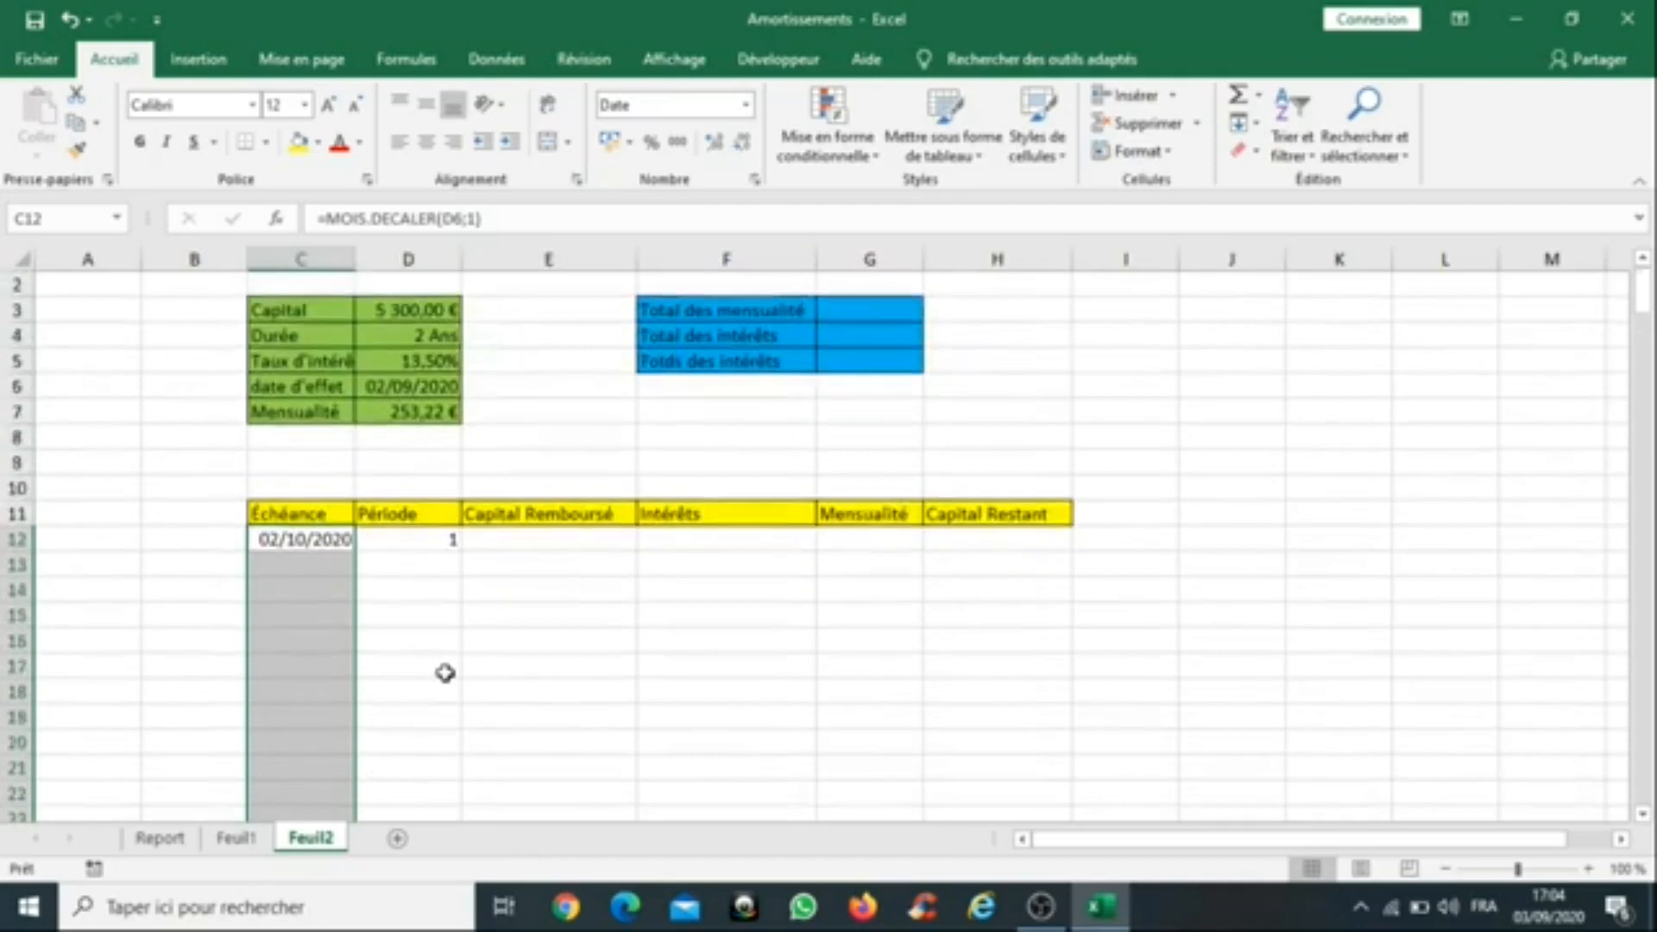
pyautogui.click(329, 514)
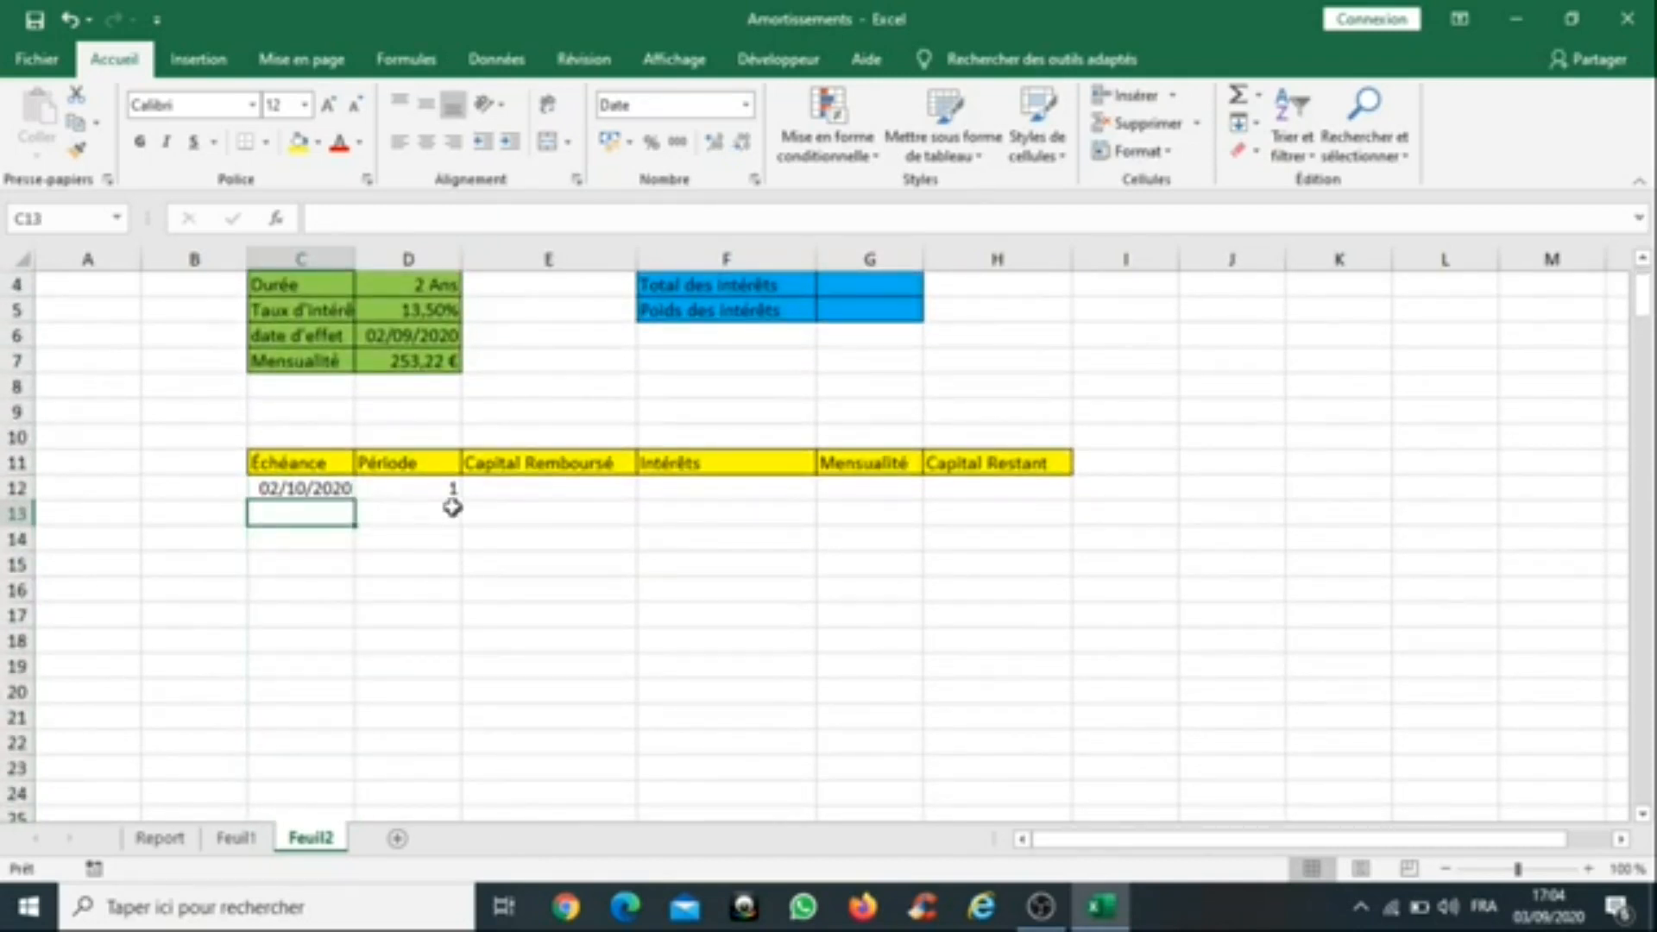
# Step: Insert the financial function PRINCPER in E12 under Capital Remboursé
pyautogui.click(547, 491)
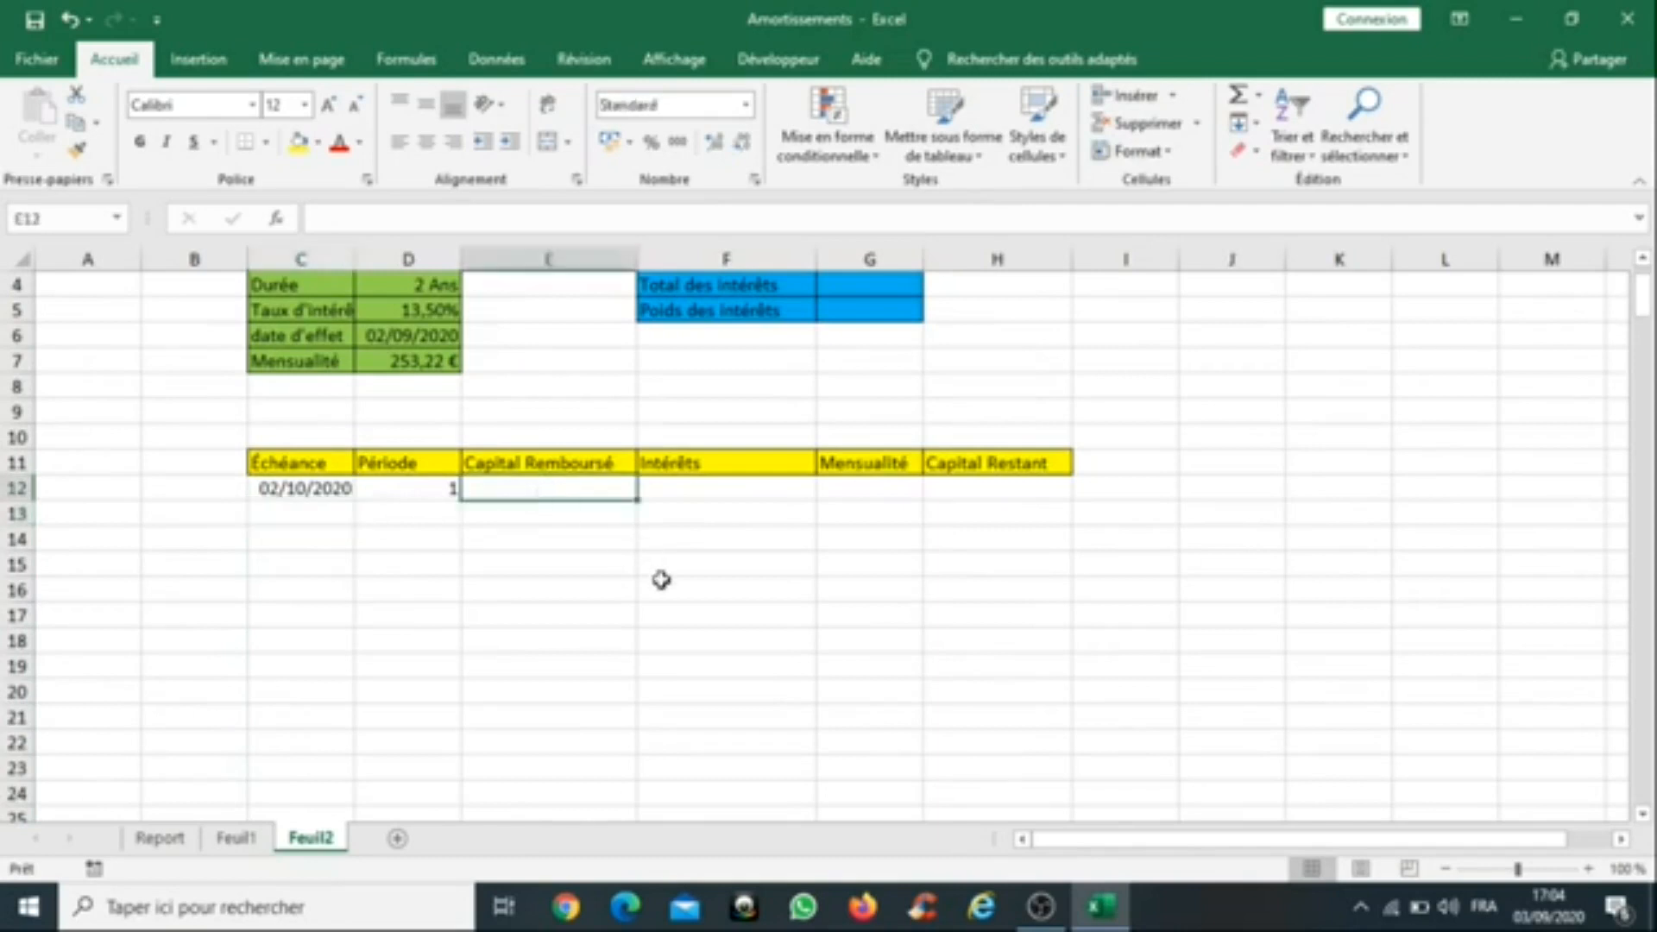
pyautogui.scroll(1, 658, 581)
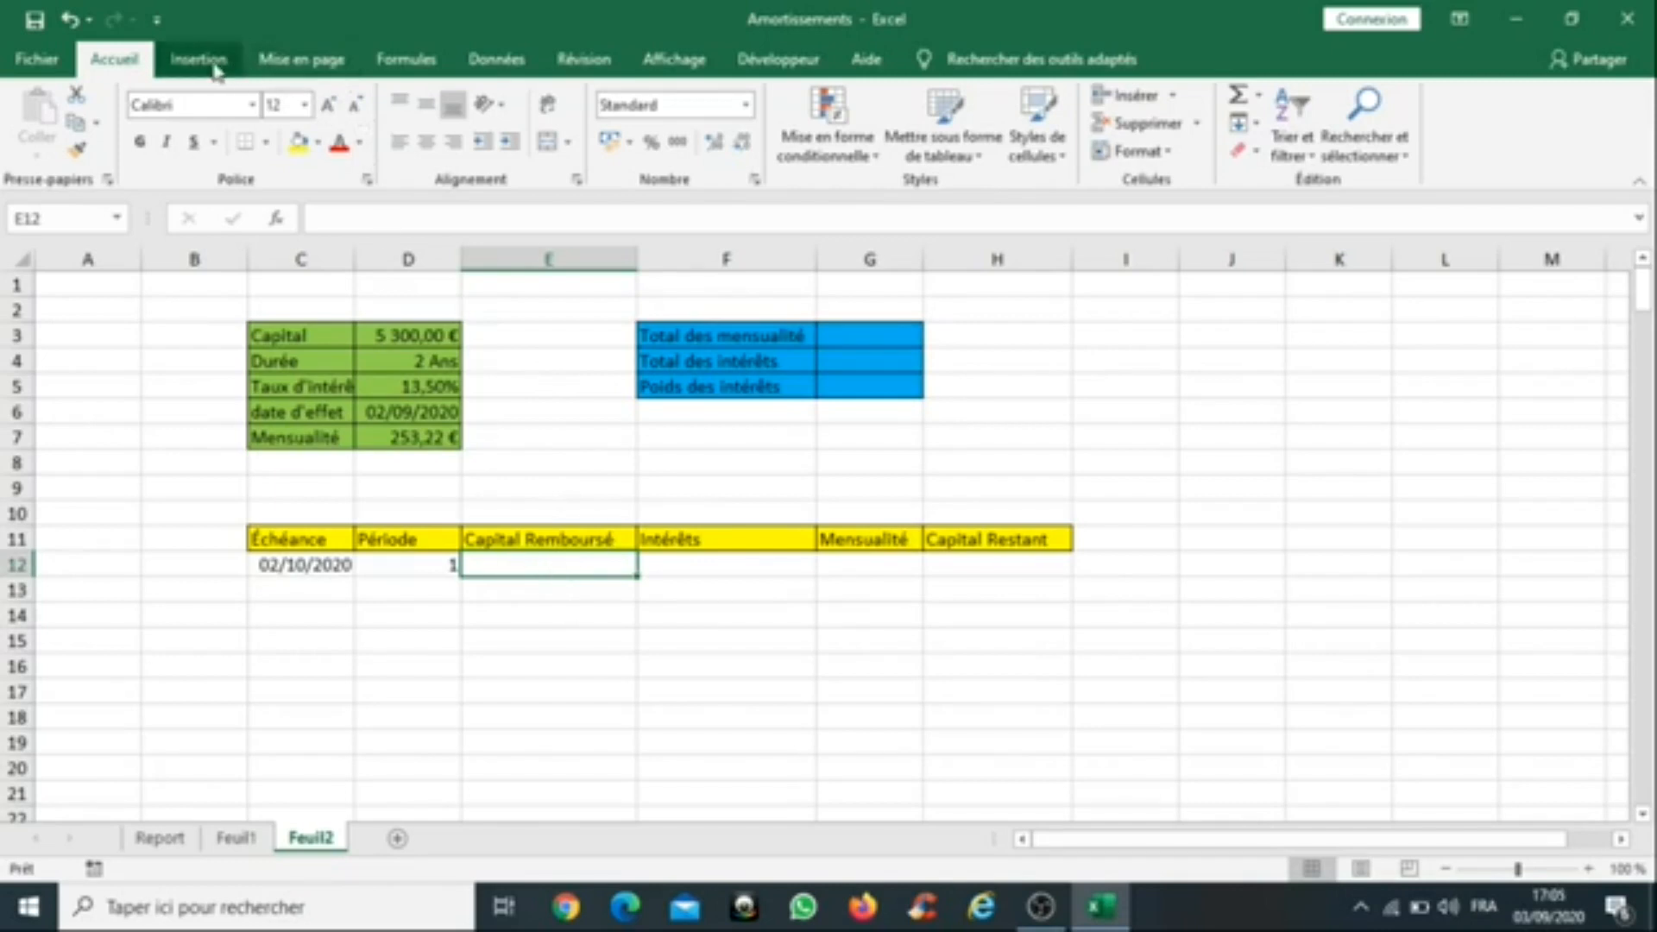
pyautogui.click(401, 58)
pyautogui.click(76, 145)
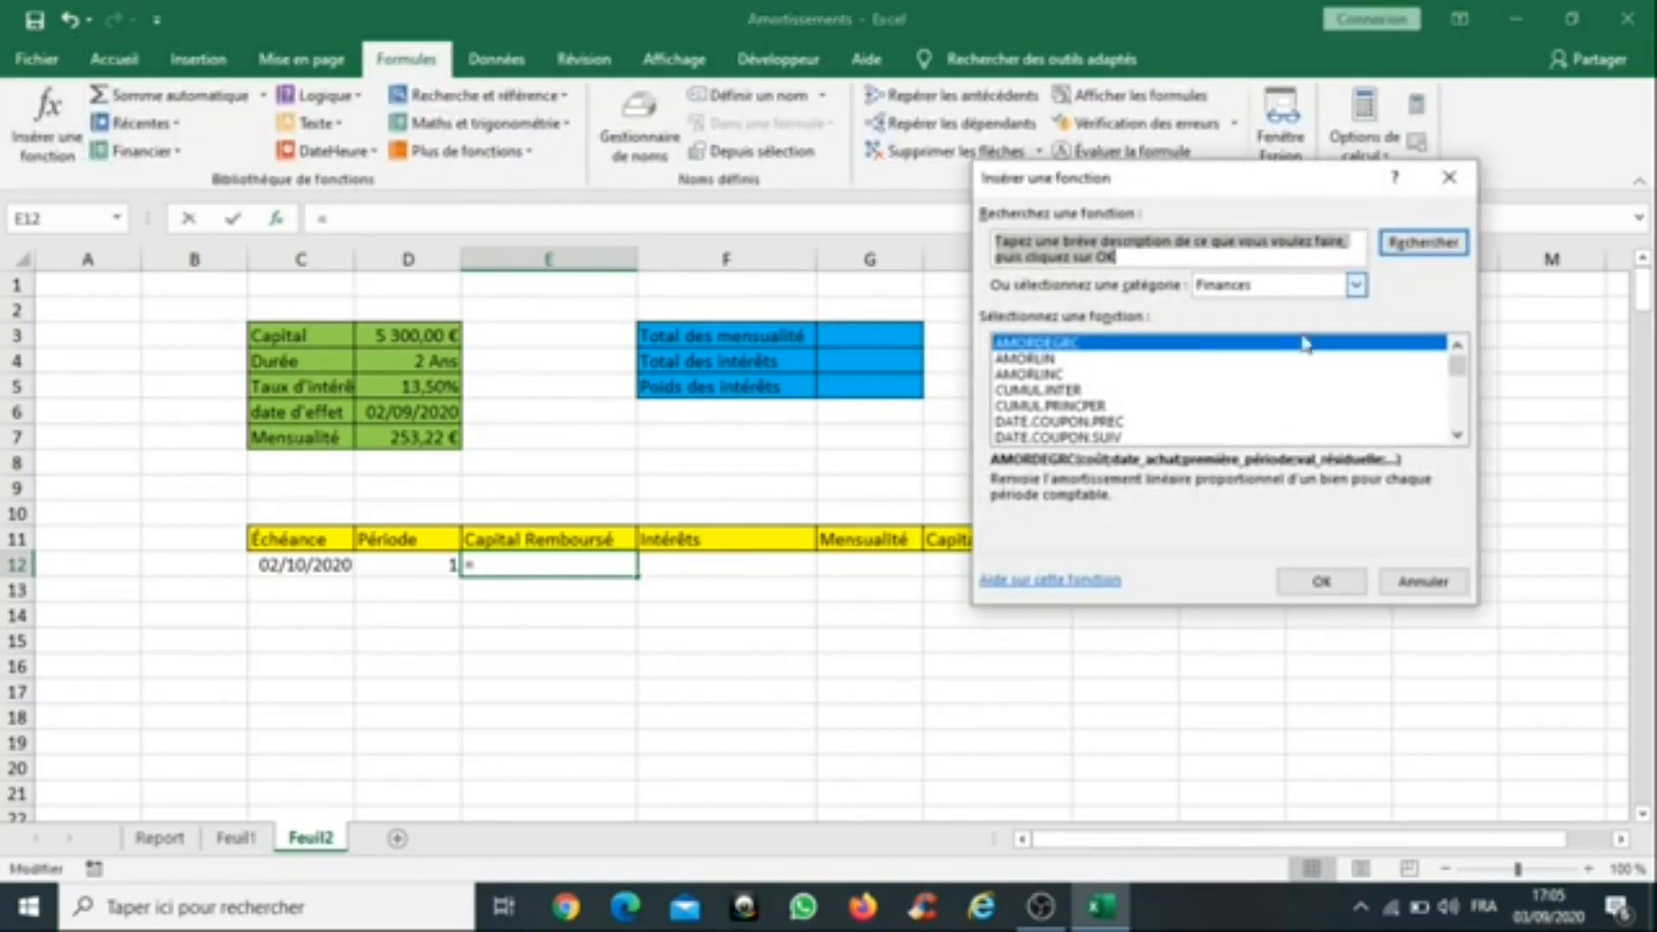
pyautogui.moveTo(1458, 367)
pyautogui.mouseDown()
pyautogui.moveTo(1470, 411)
pyautogui.moveTo(1474, 390)
pyautogui.mouseUp()
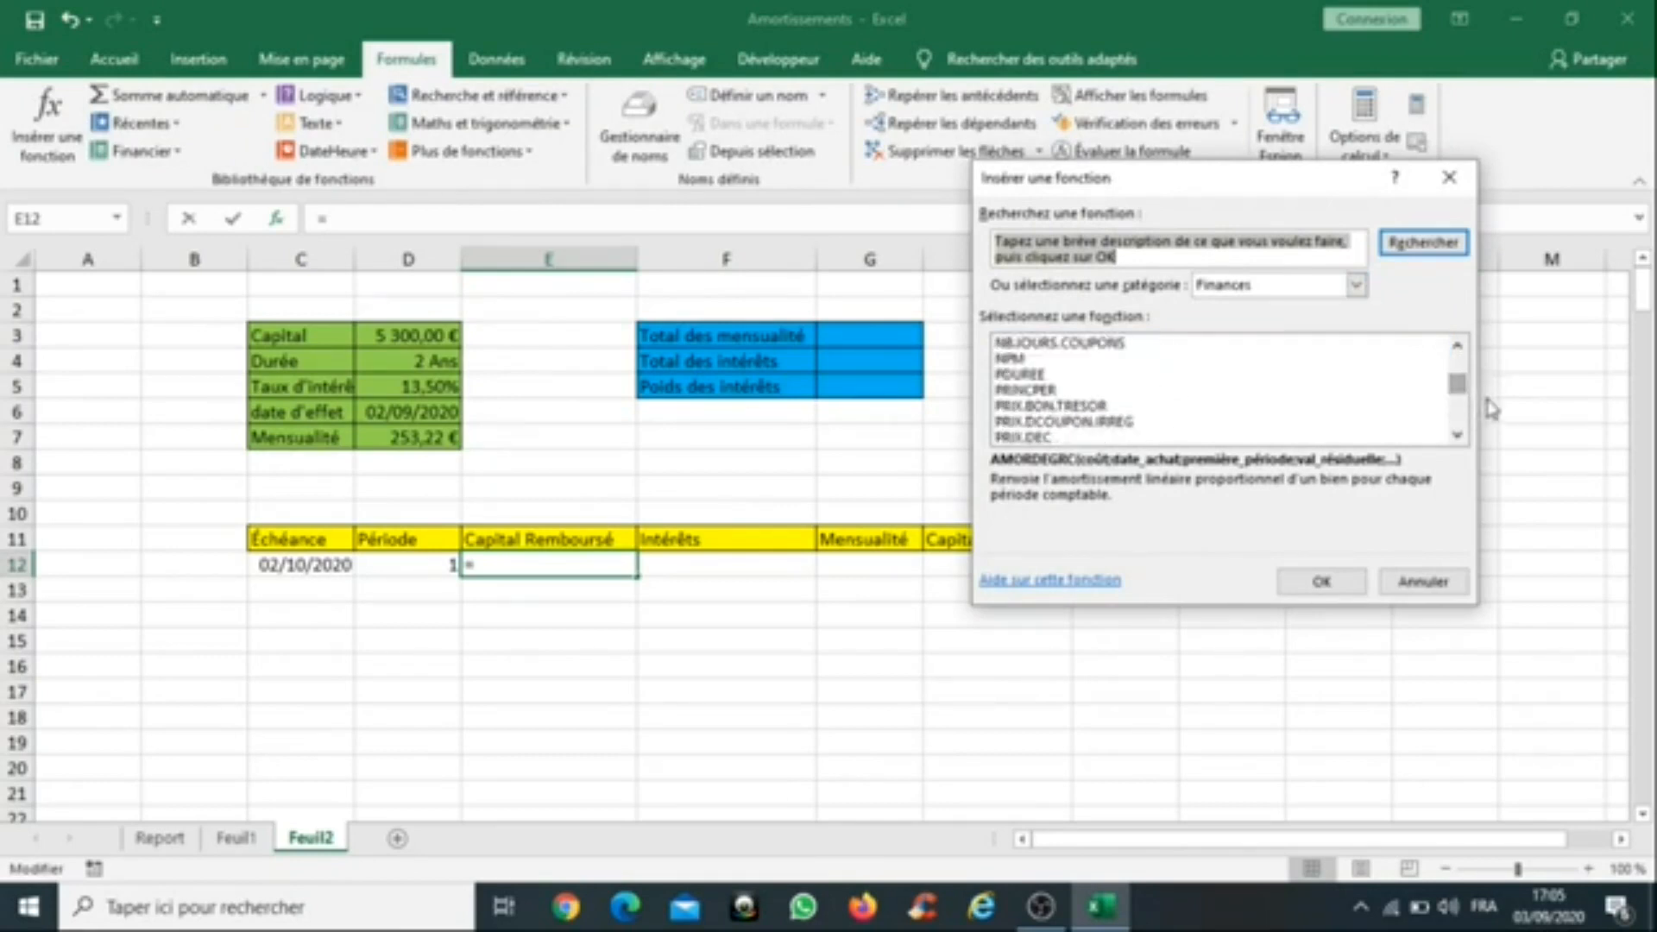
pyautogui.doubleClick(1027, 390)
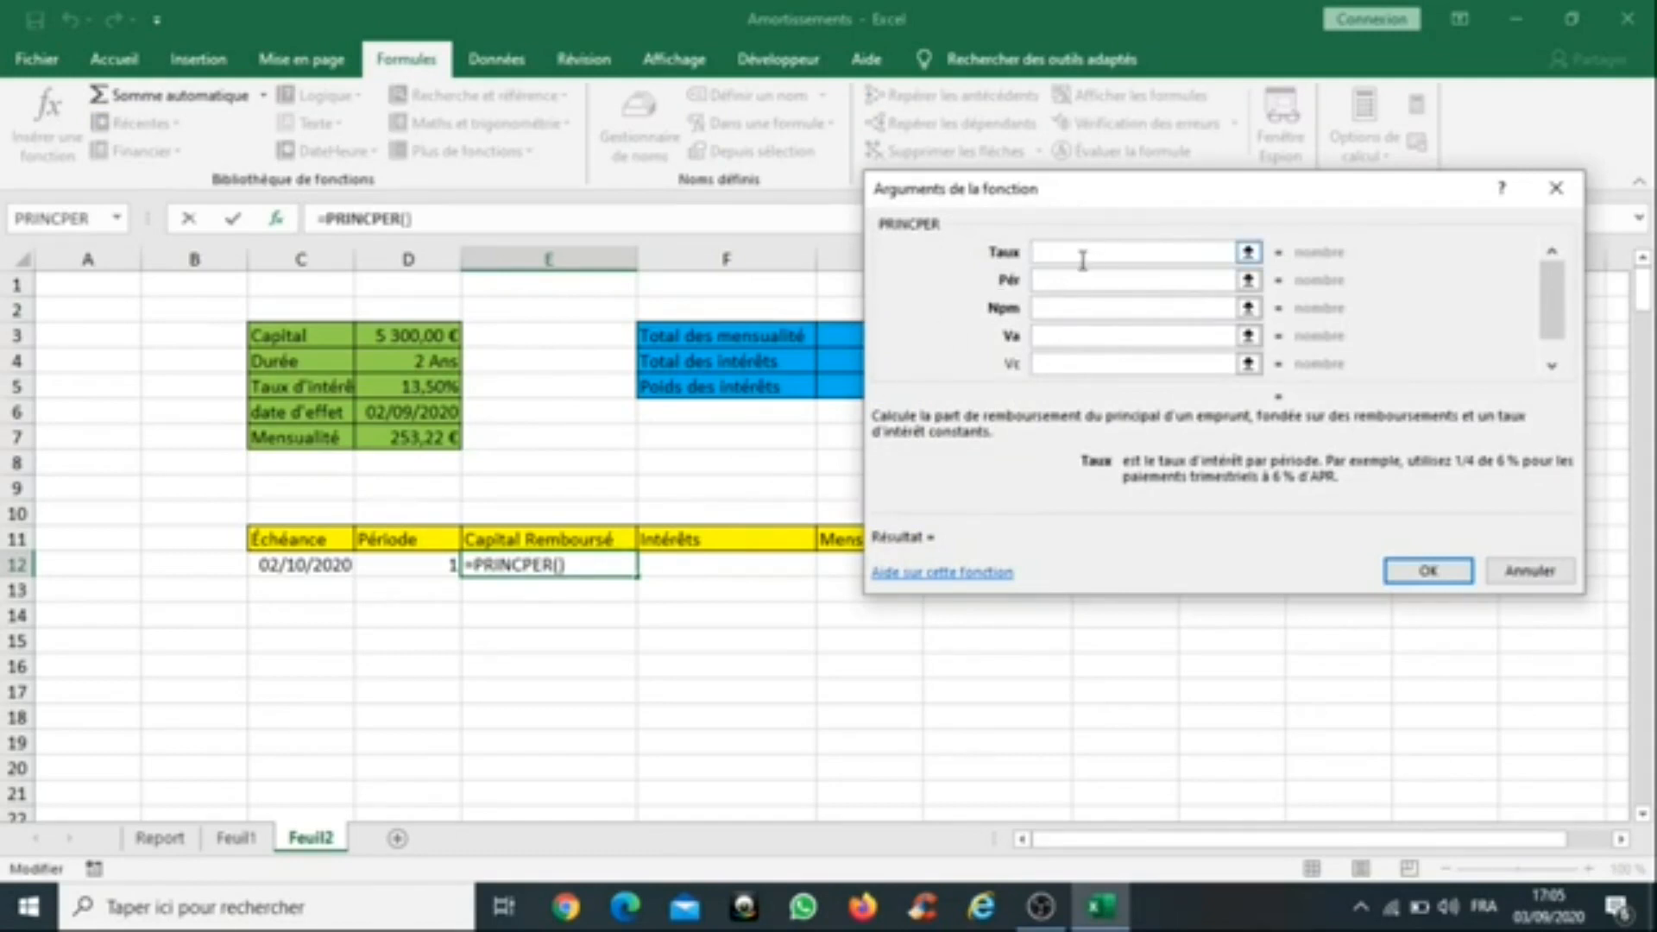
# Step: Set the Taux argument of PRINCPER to D5/12
pyautogui.click(422, 391)
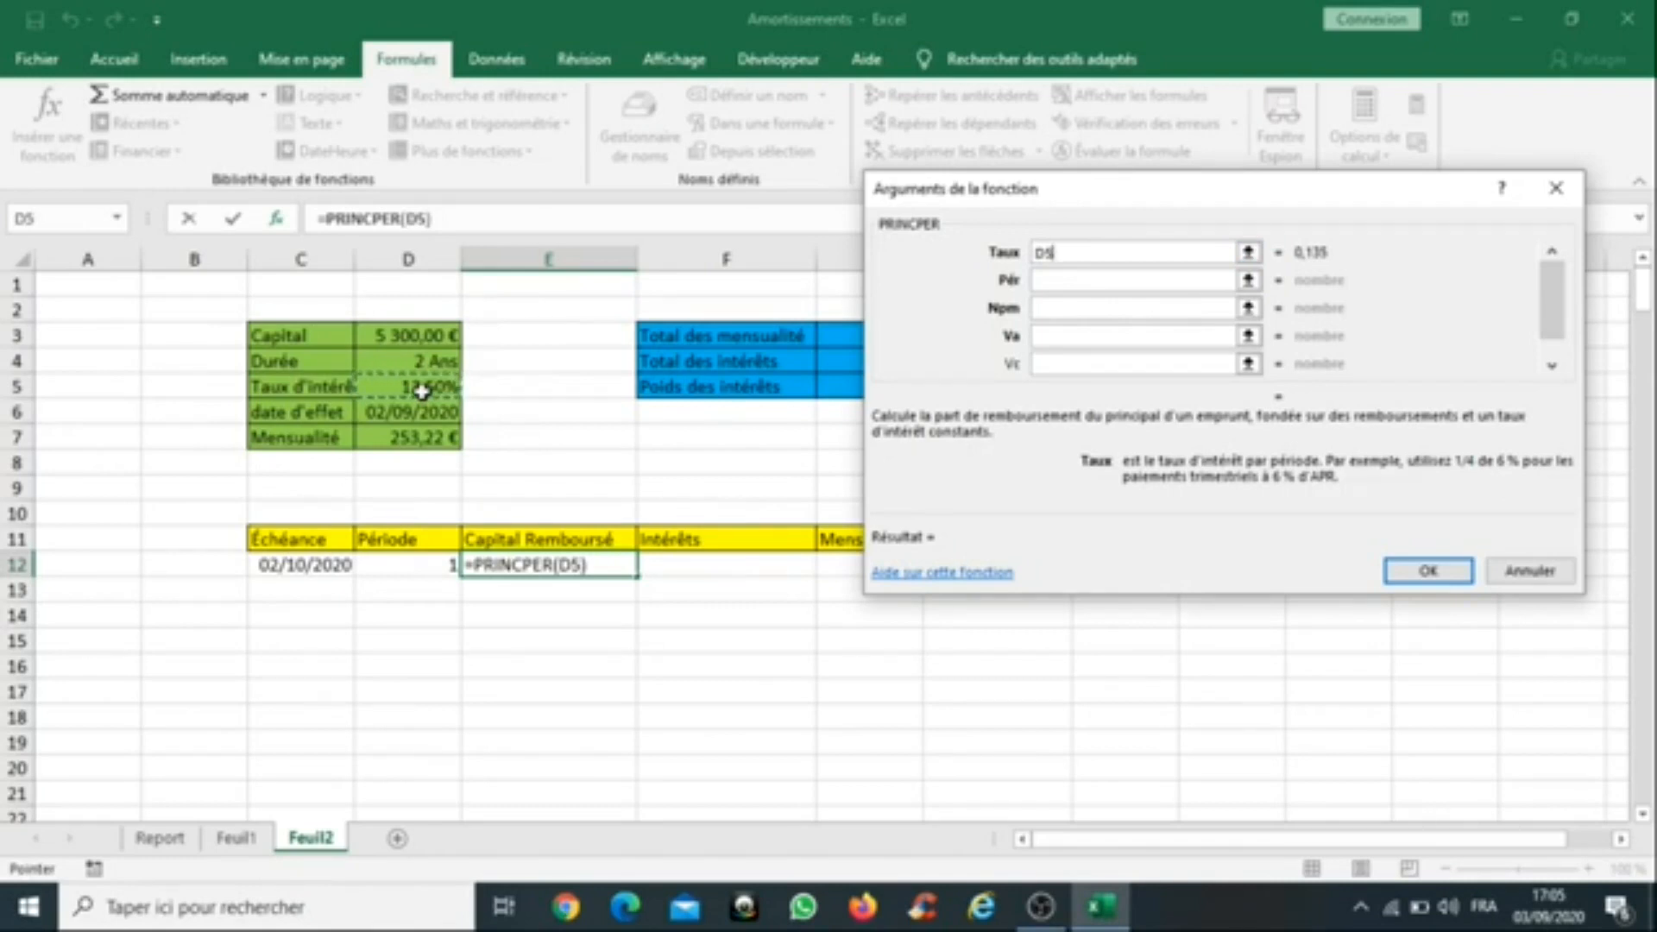
pyautogui.write('/')
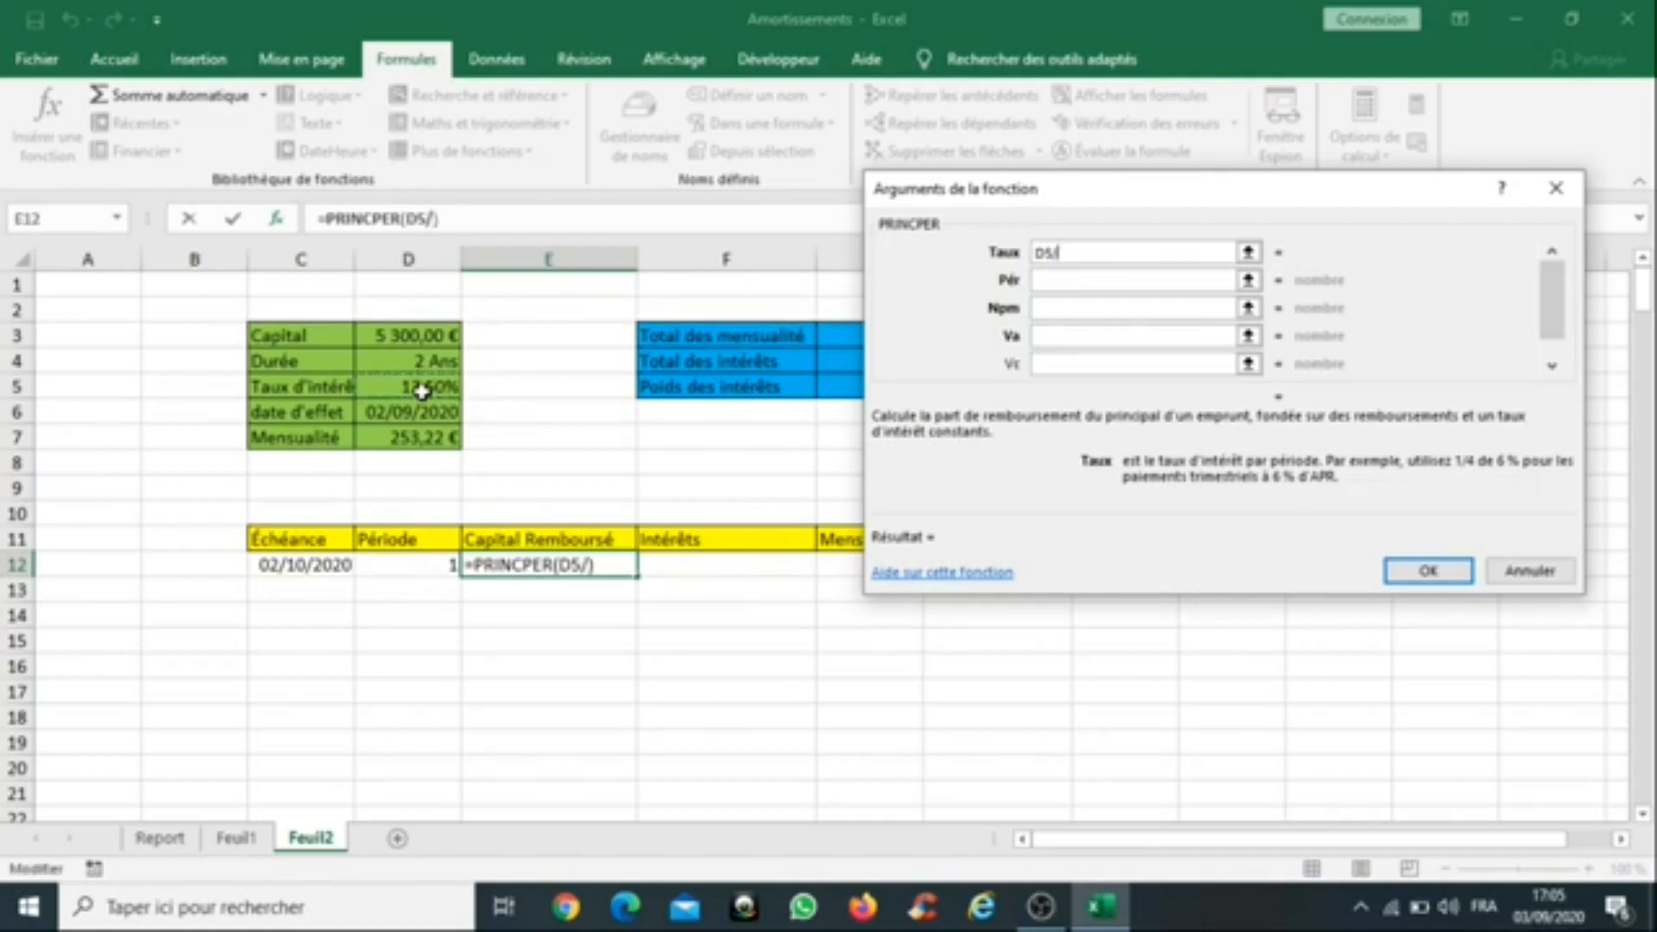
pyautogui.write('12')
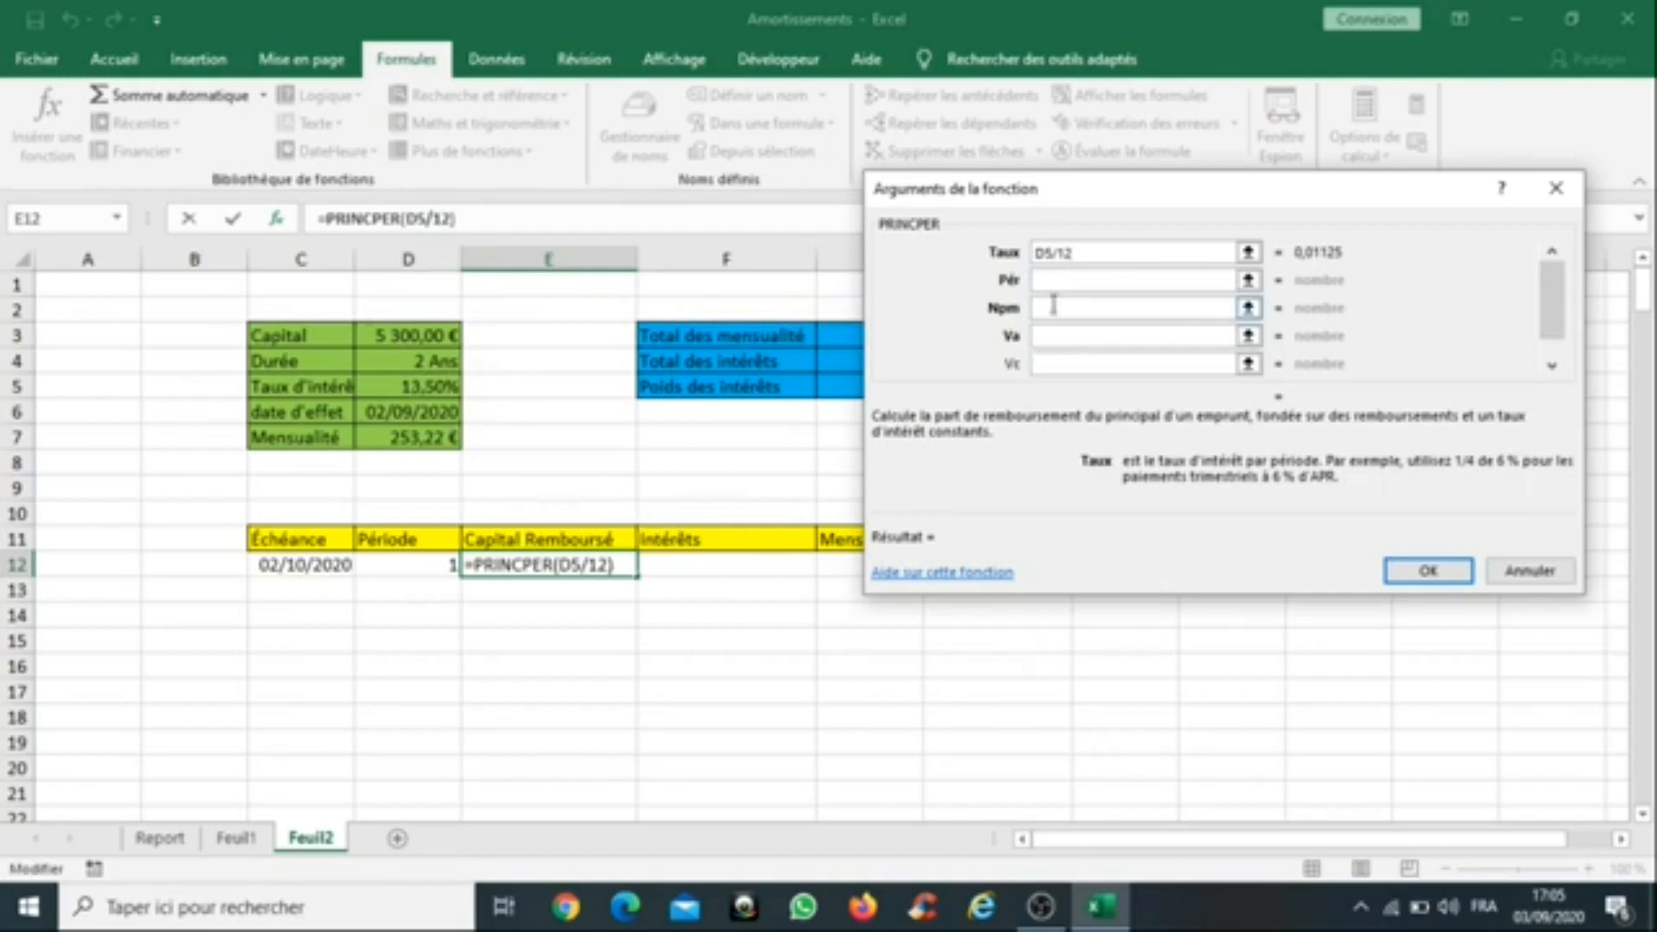
# Step: Try D4*12 as the Pér argument of PRINCPER
pyautogui.click(1078, 281)
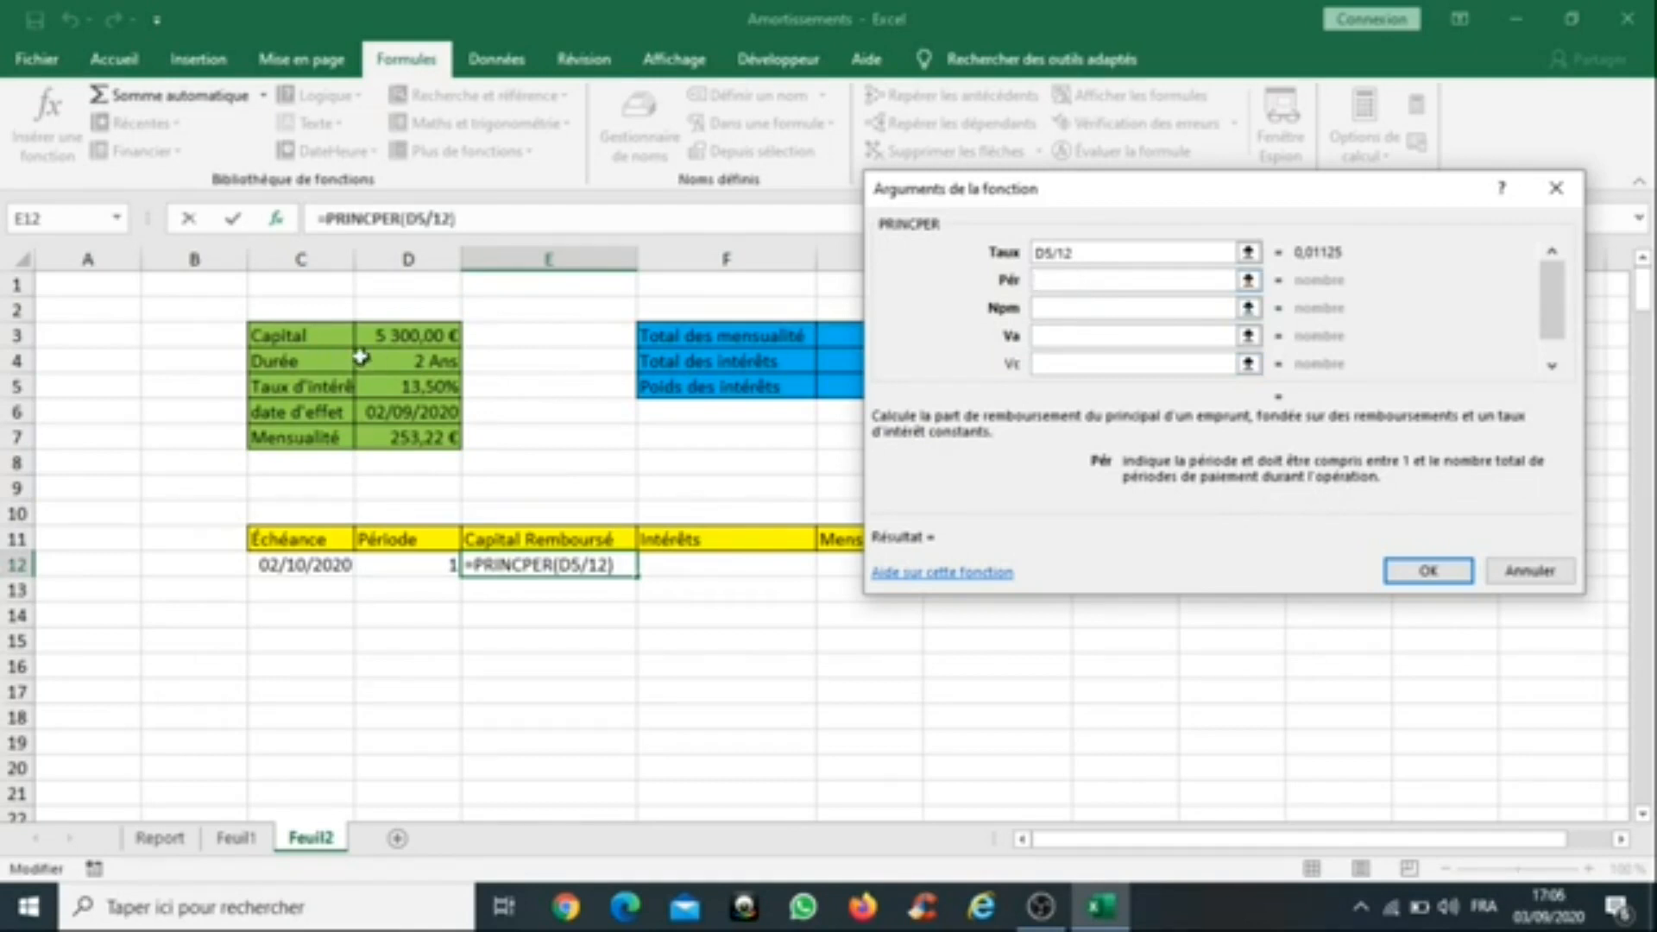
pyautogui.click(401, 363)
pyautogui.write('*12')
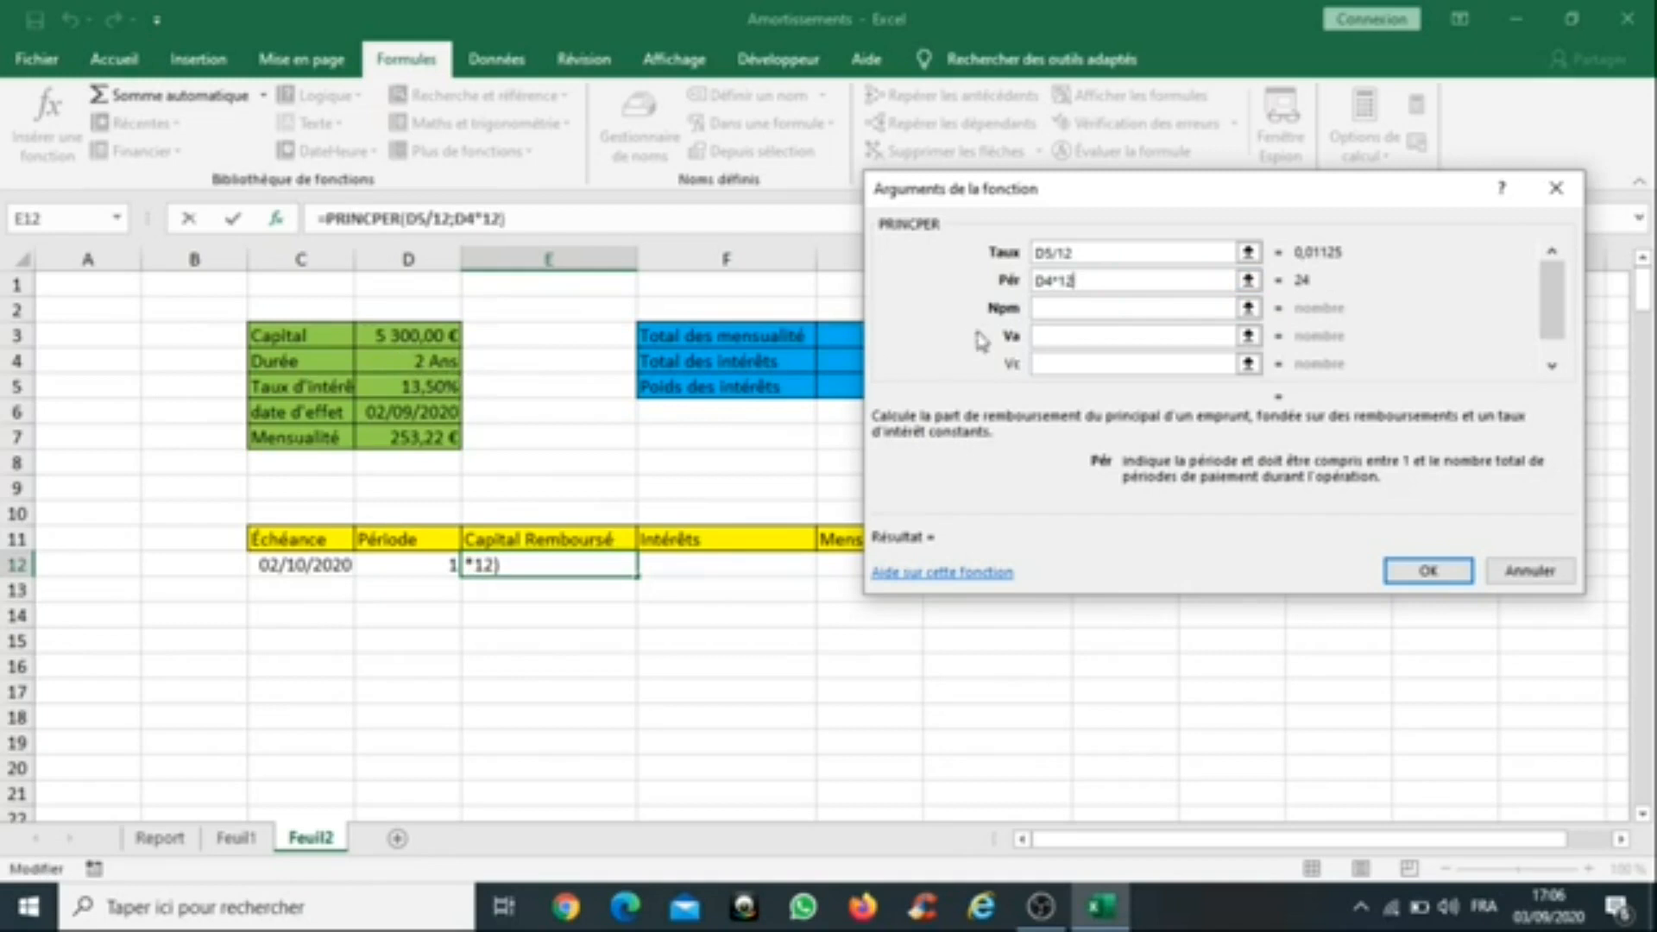
pyautogui.click(1113, 306)
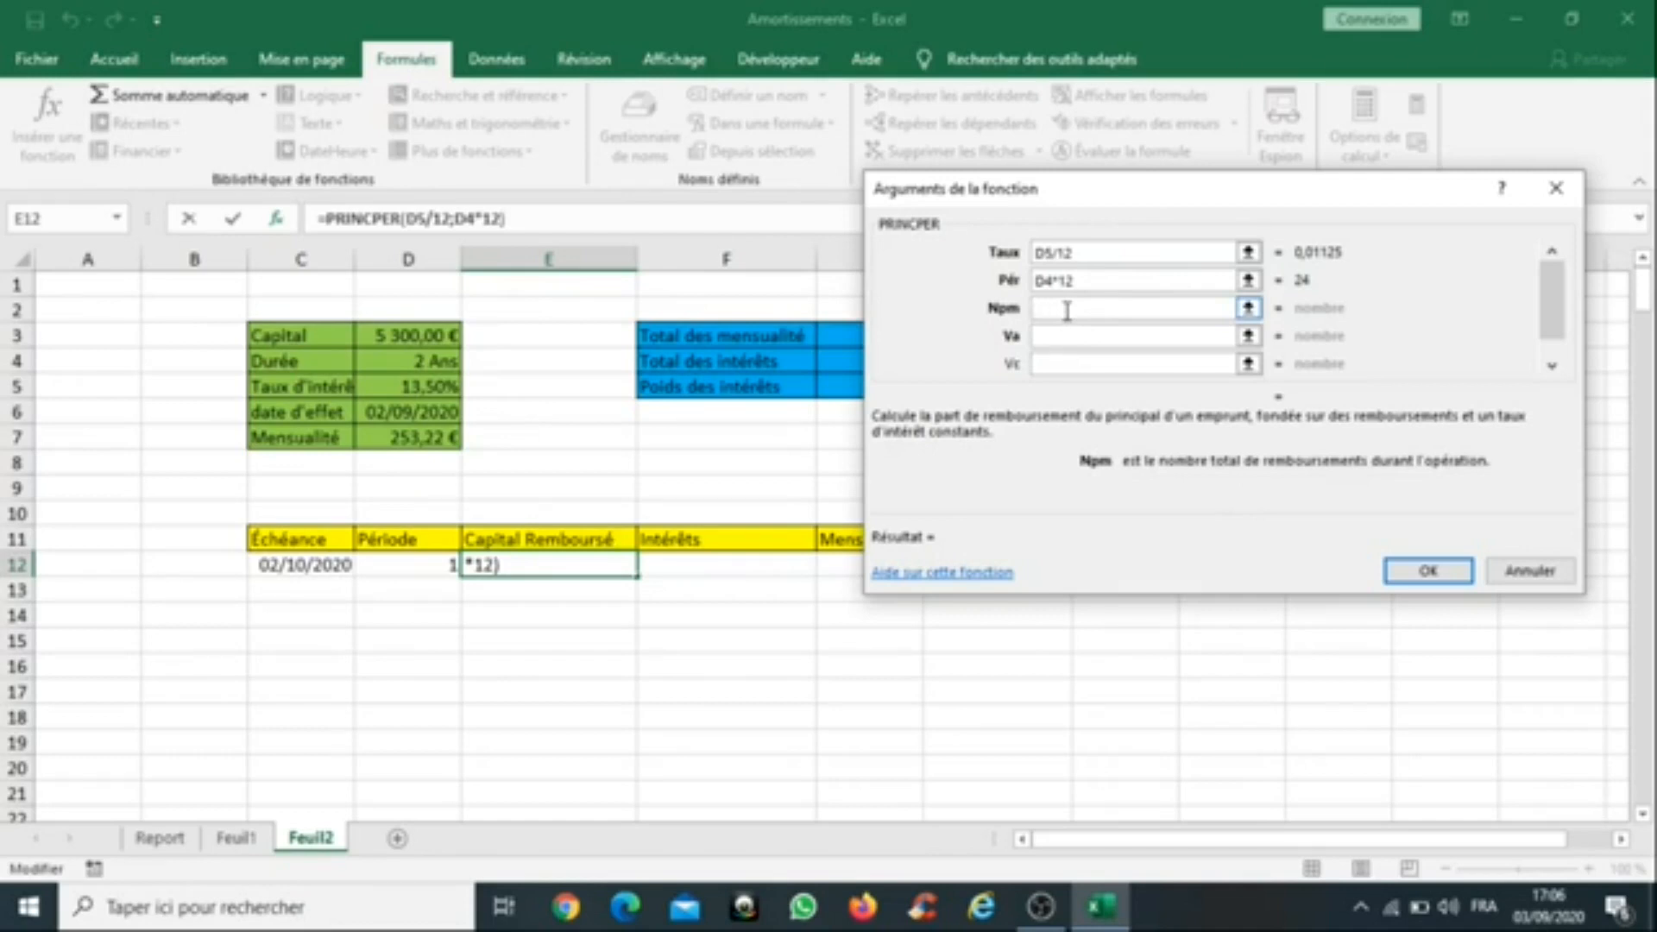
# Step: Replace the Pér argument of PRINCPER with D12, the first Période cell
pyautogui.click(1084, 283)
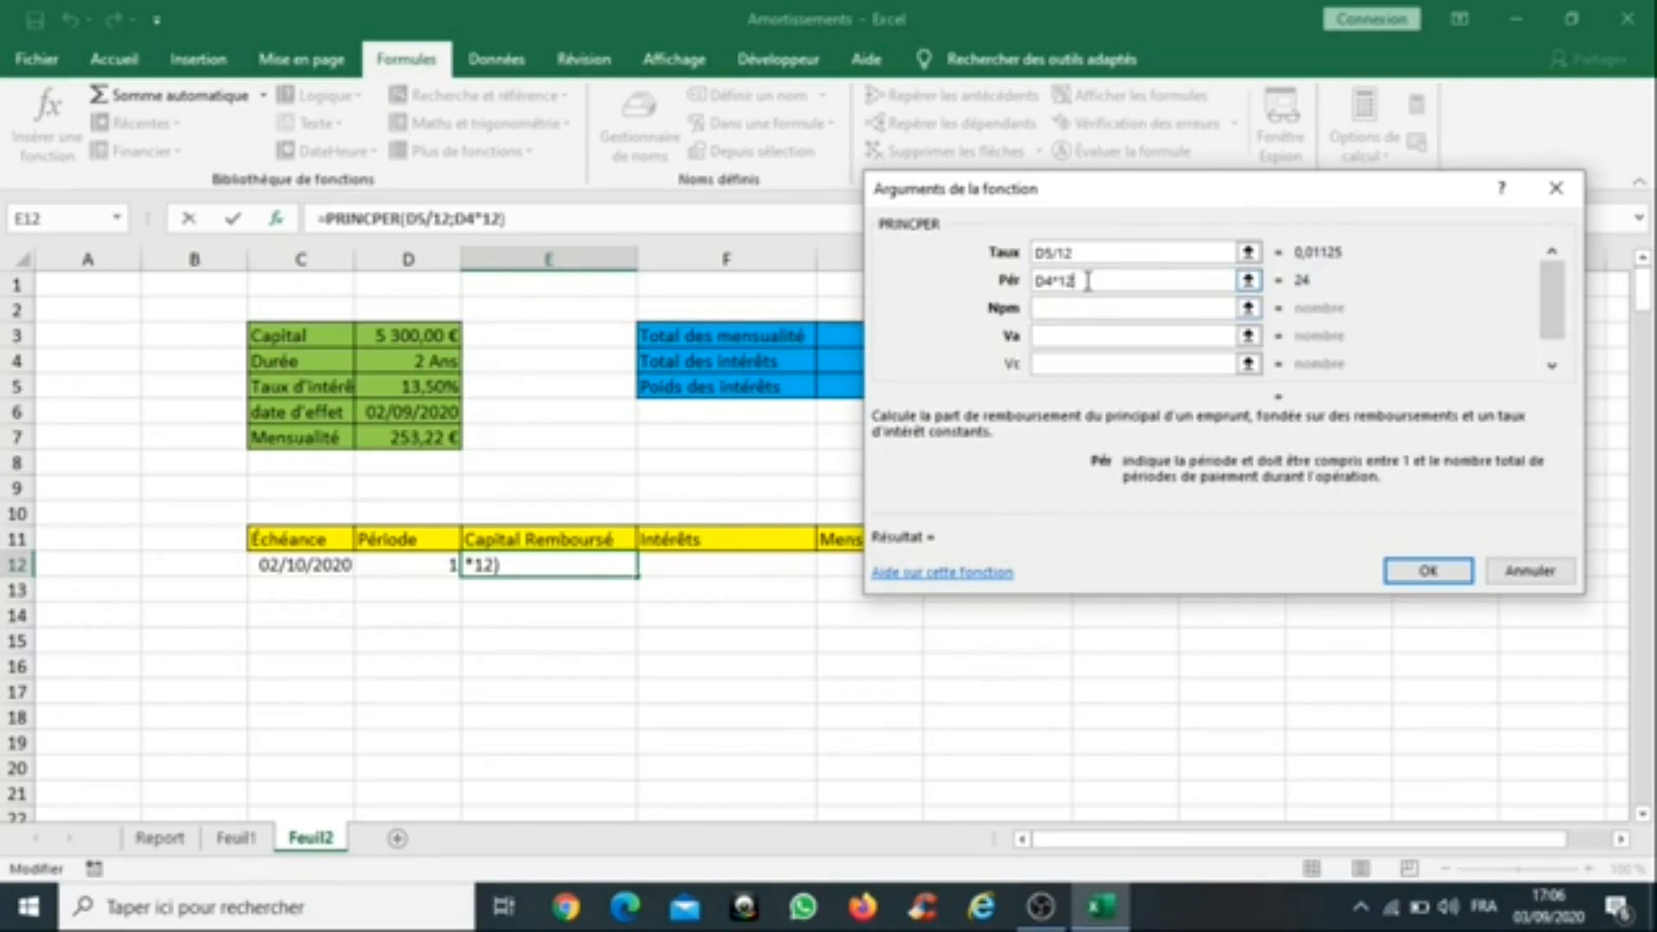
pyautogui.doubleClick(1030, 292)
pyautogui.click(416, 561)
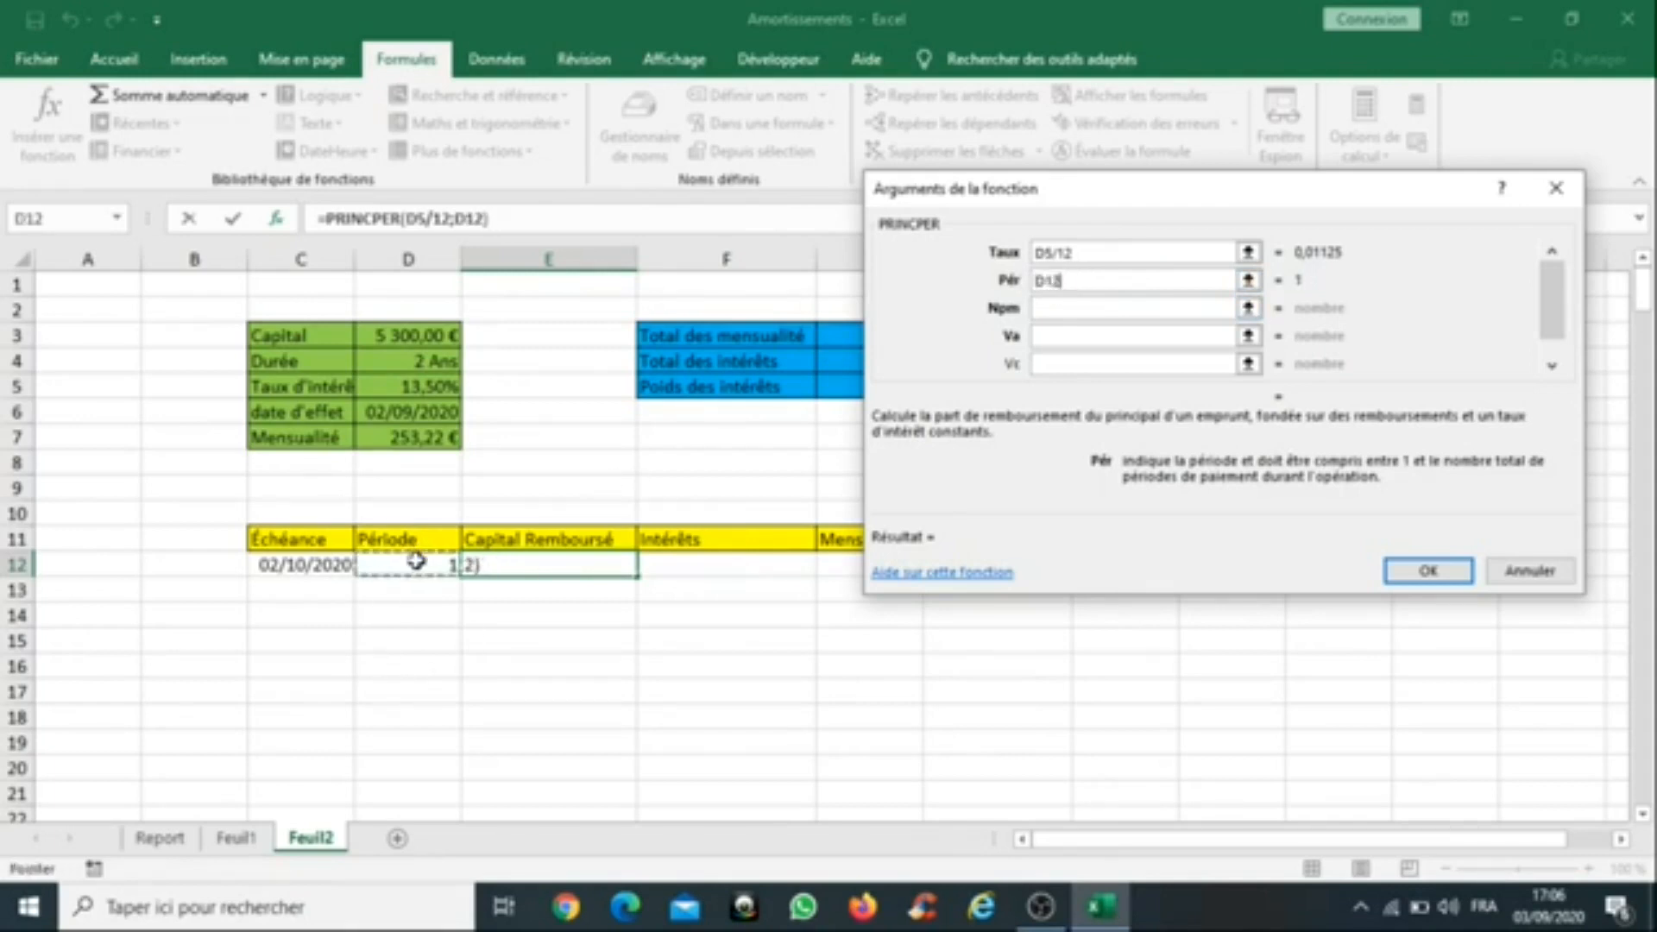
# Step: Set the Npm argument of PRINCPER to D4*12 and the Va argument to D3
pyautogui.click(1076, 307)
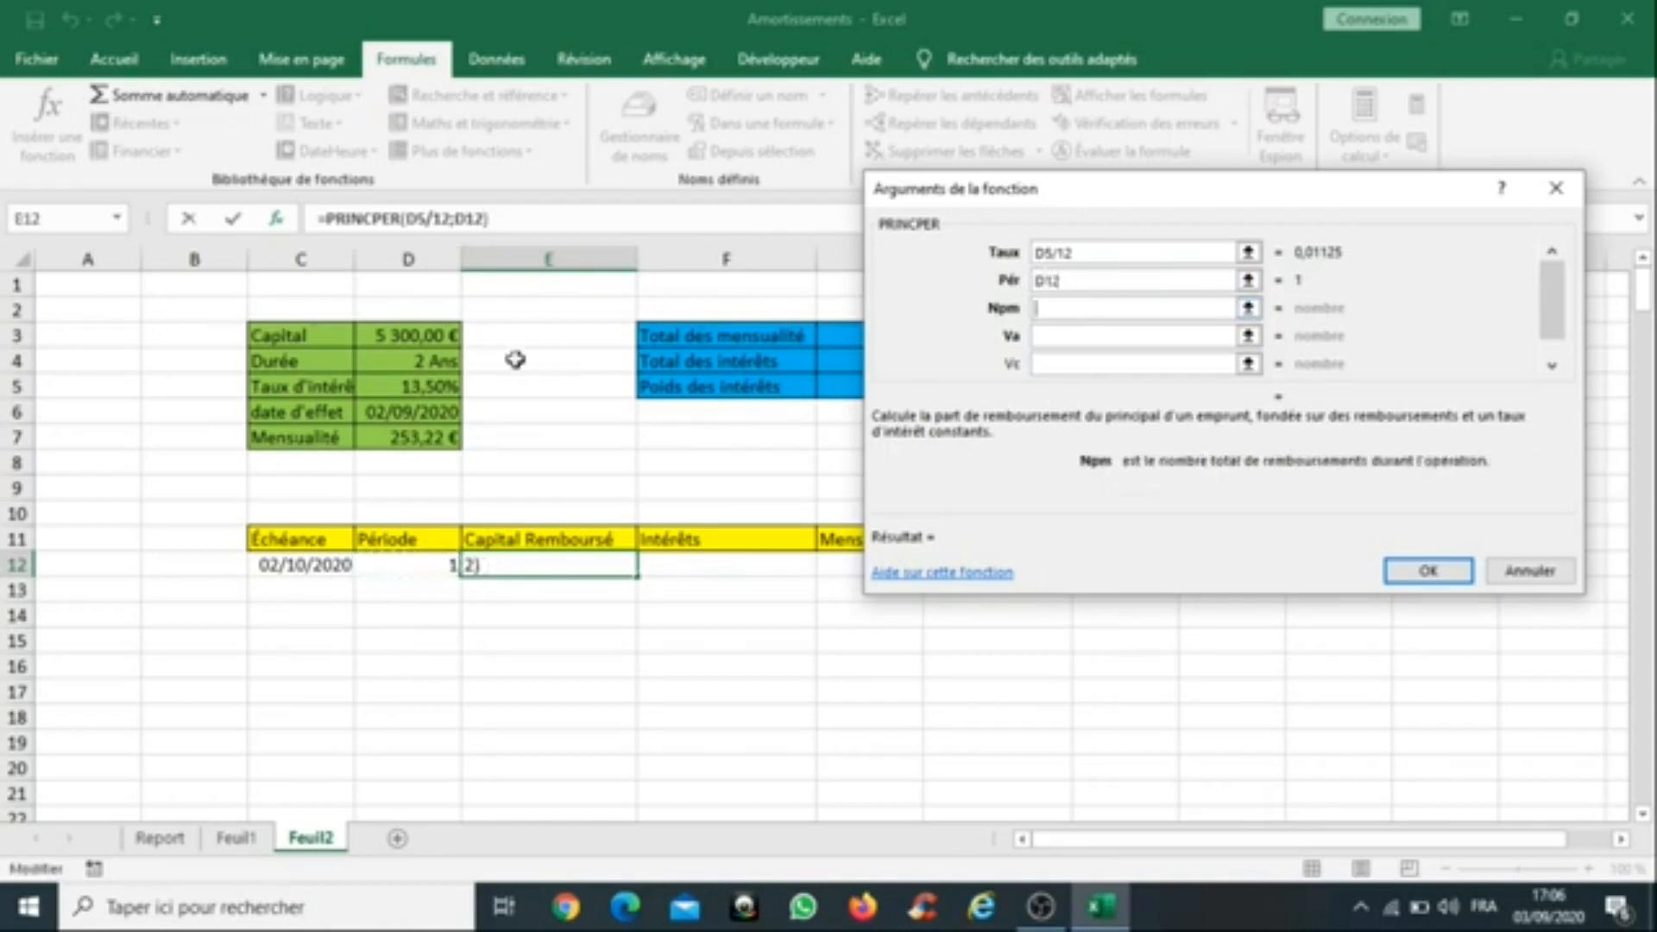
pyautogui.click(438, 363)
pyautogui.write('*12')
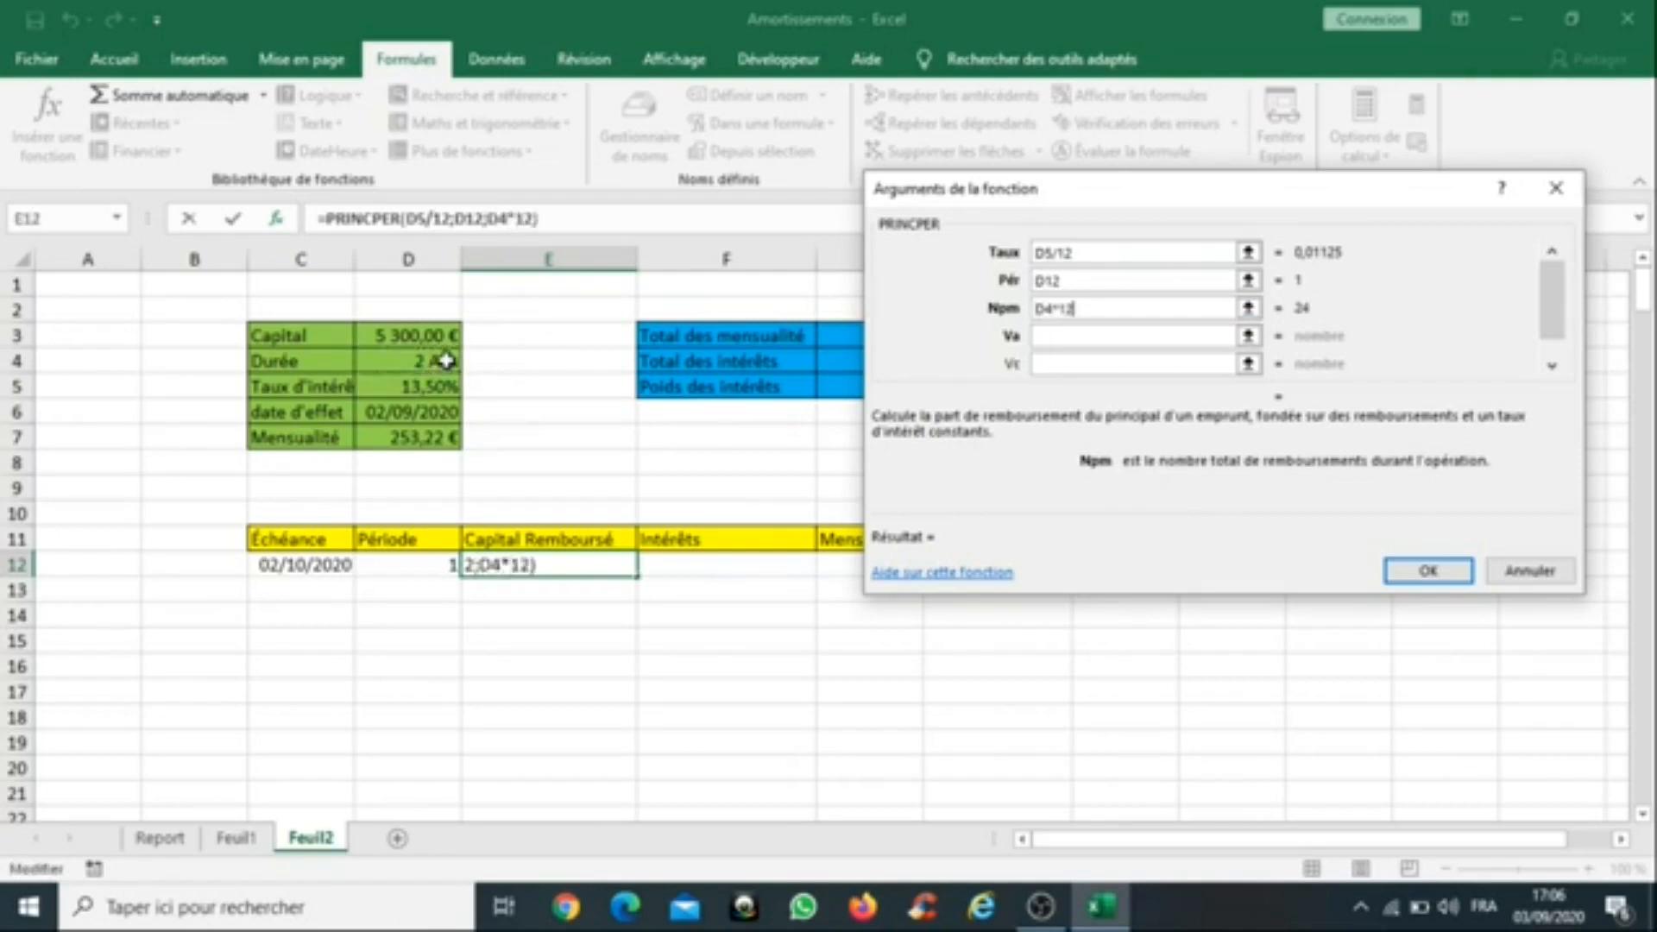
pyautogui.click(1092, 338)
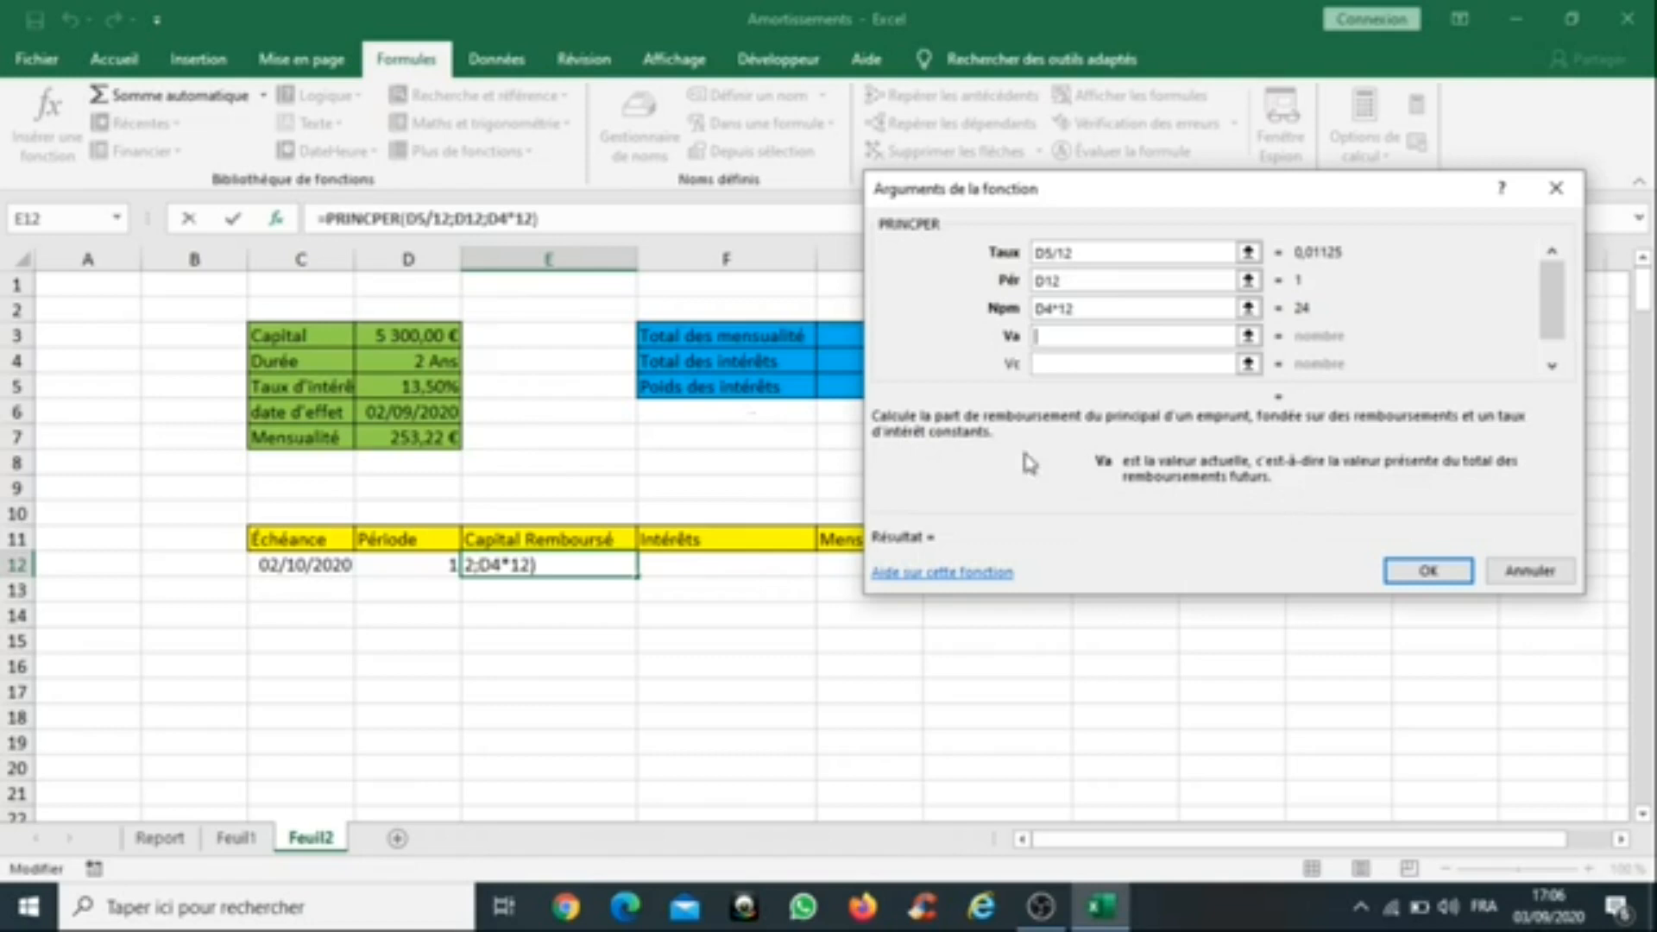
pyautogui.click(432, 335)
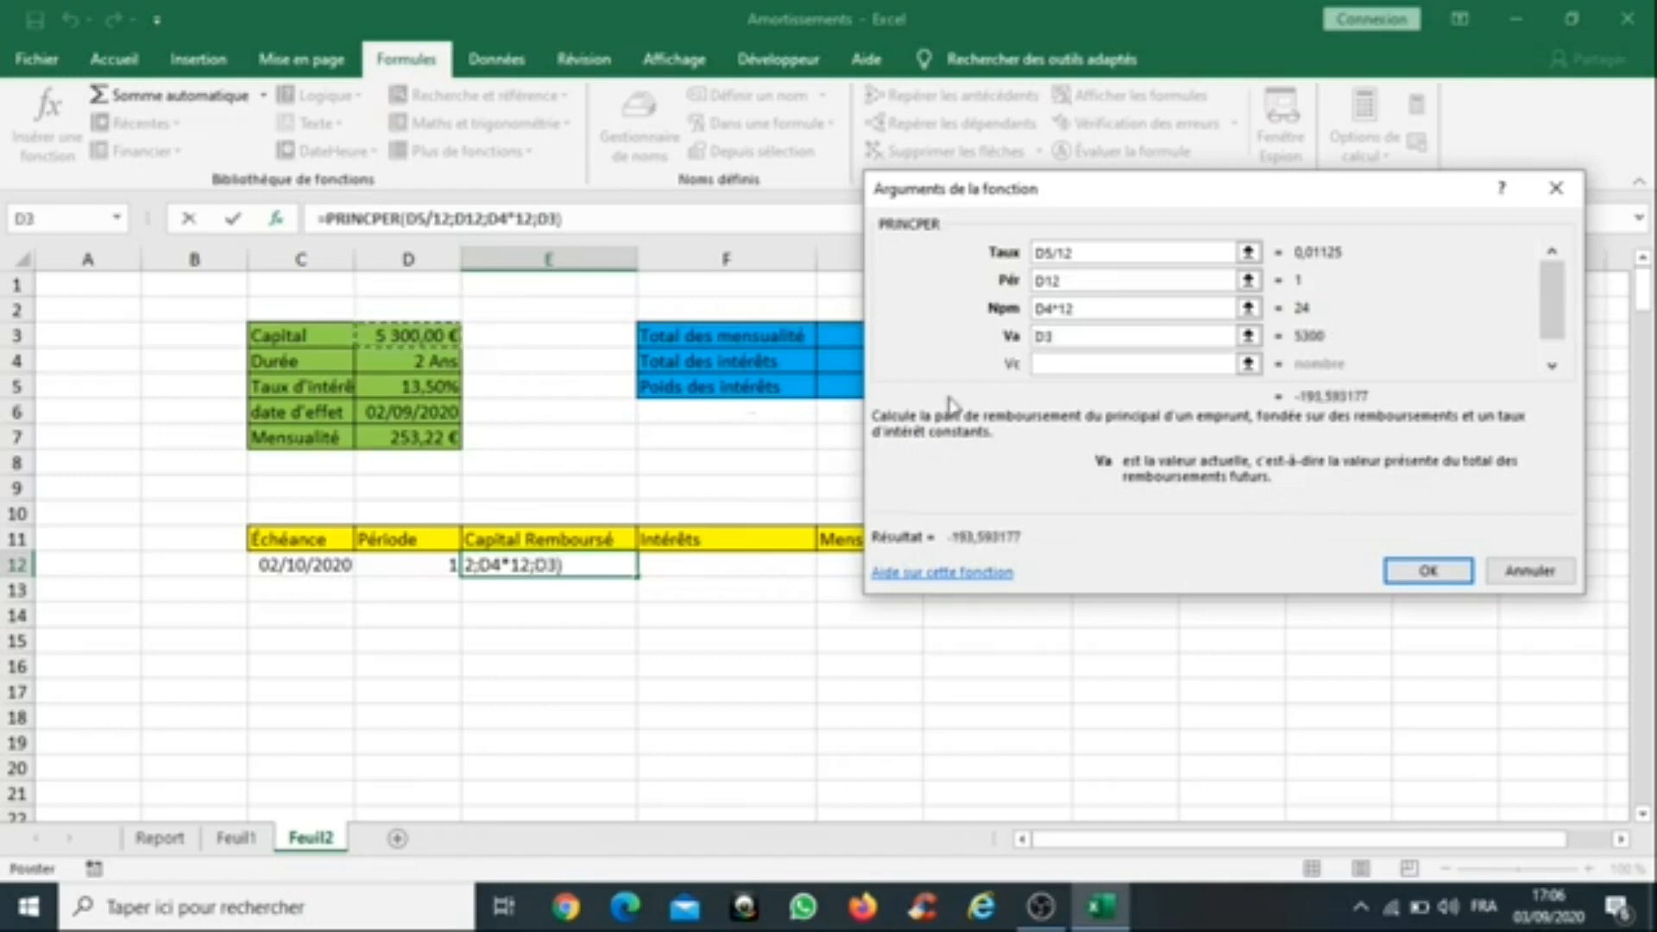
# Step: Change the Va argument of PRINCPER to -D3, set Vc to 0, and validate the repaid-capital formula
pyautogui.click(1039, 337)
pyautogui.write('-')
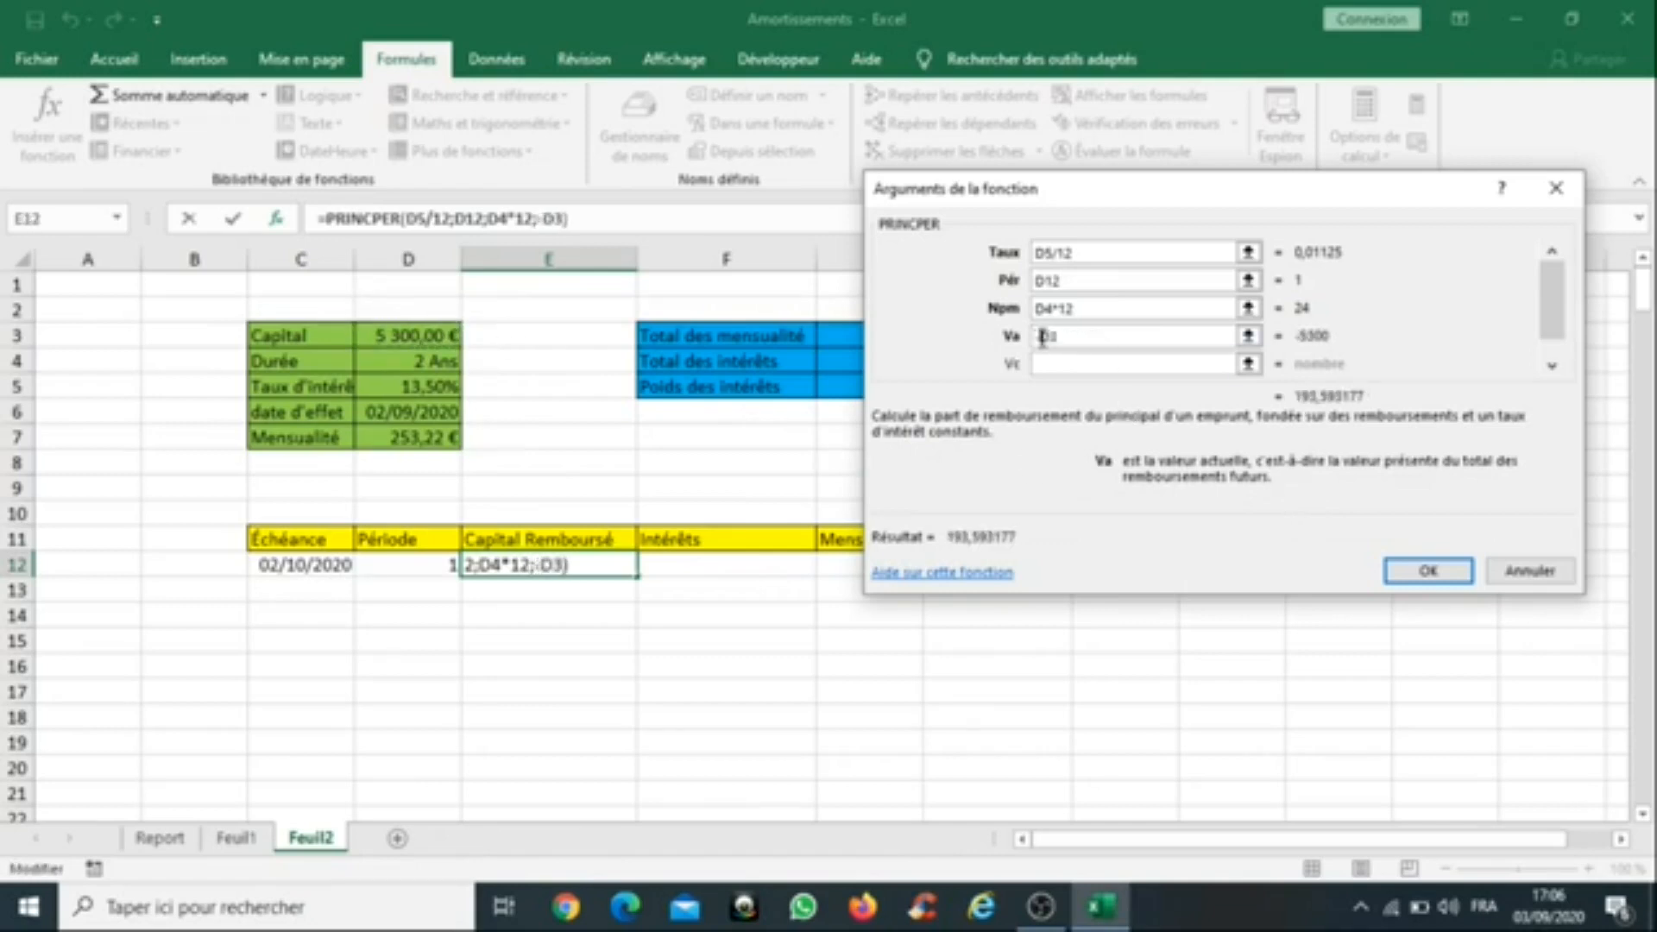
pyautogui.click(1113, 363)
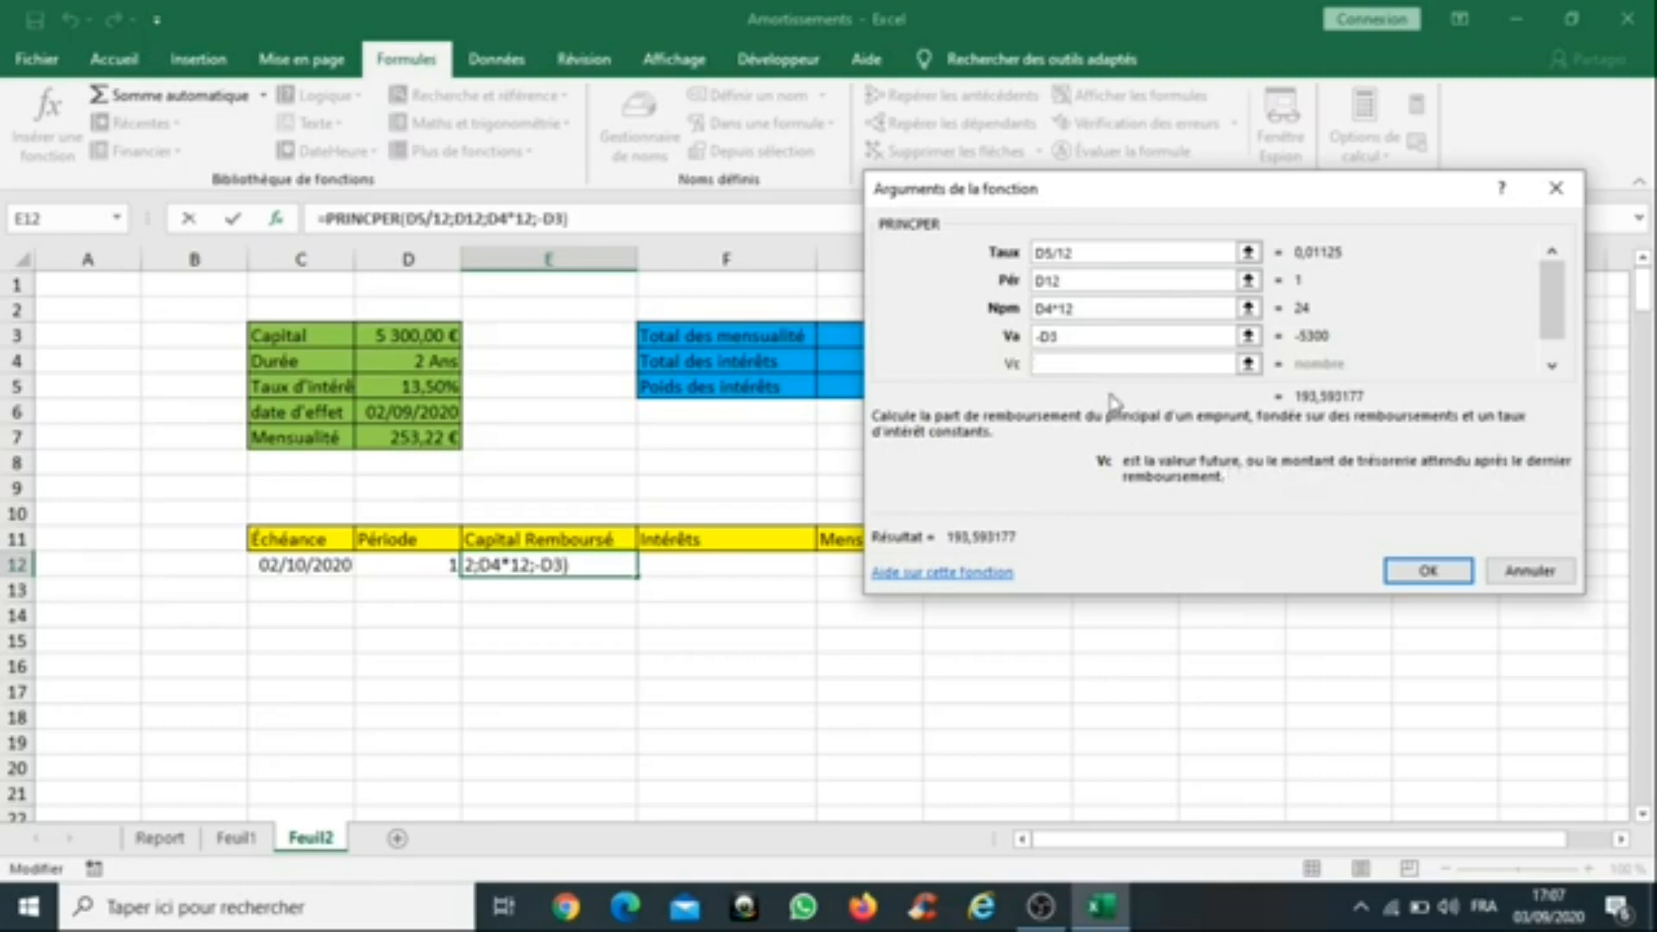
pyautogui.write('0')
pyautogui.click(1429, 572)
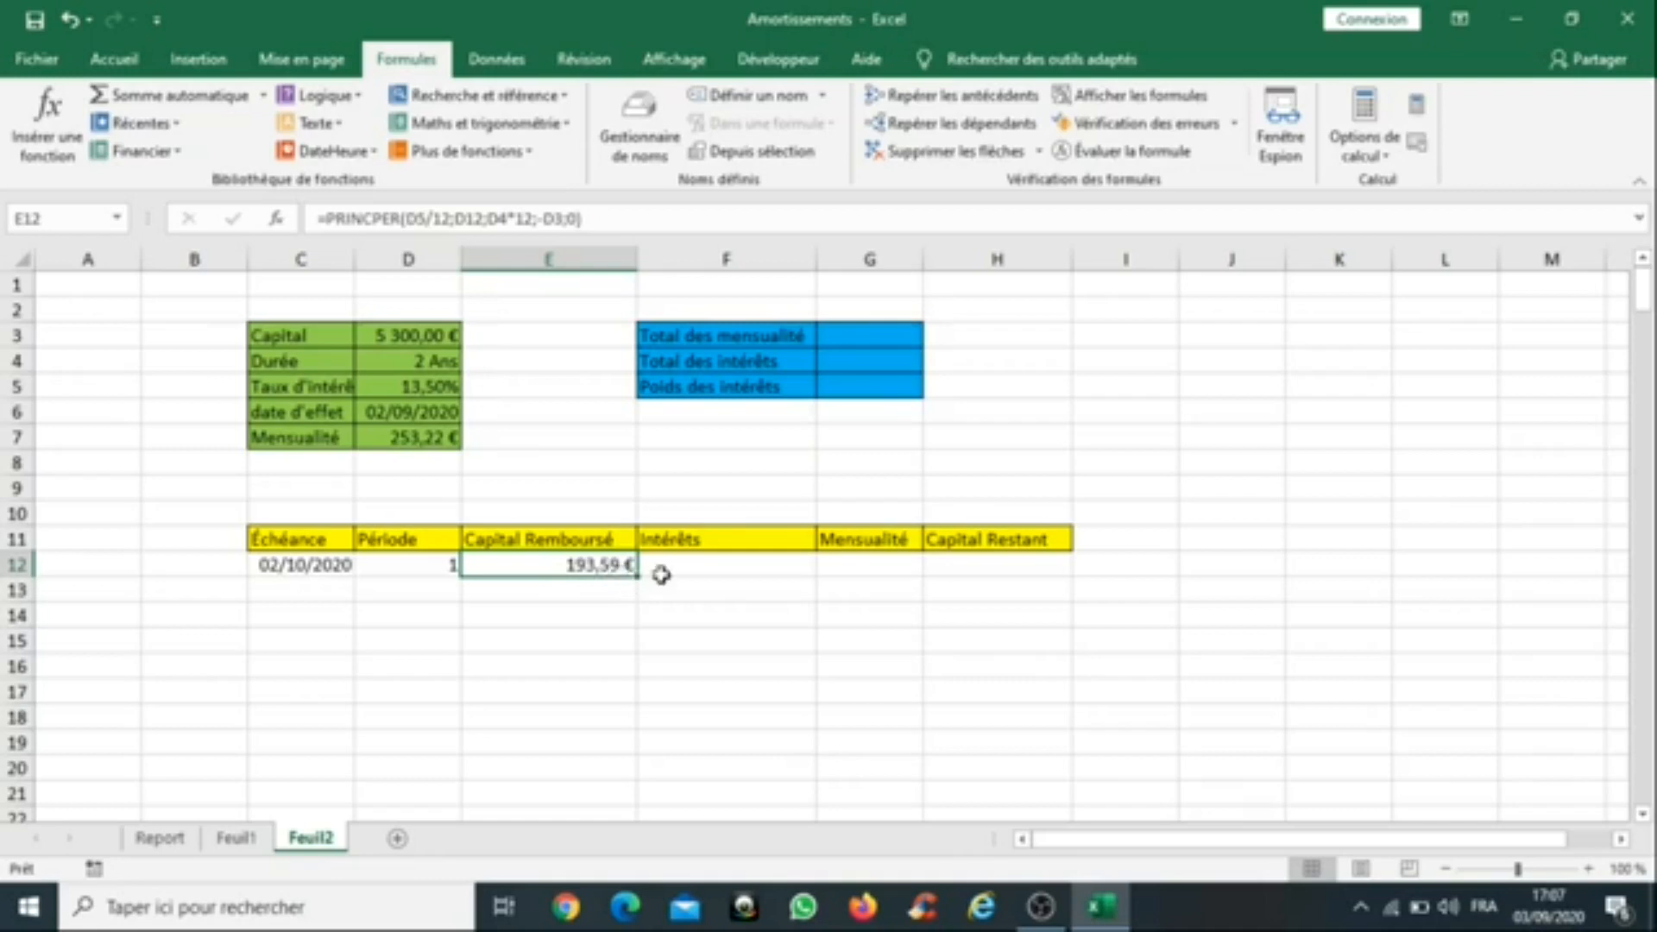
# Step: Insert the financial function INTPER in F12, the first Intérêts cell
pyautogui.click(726, 562)
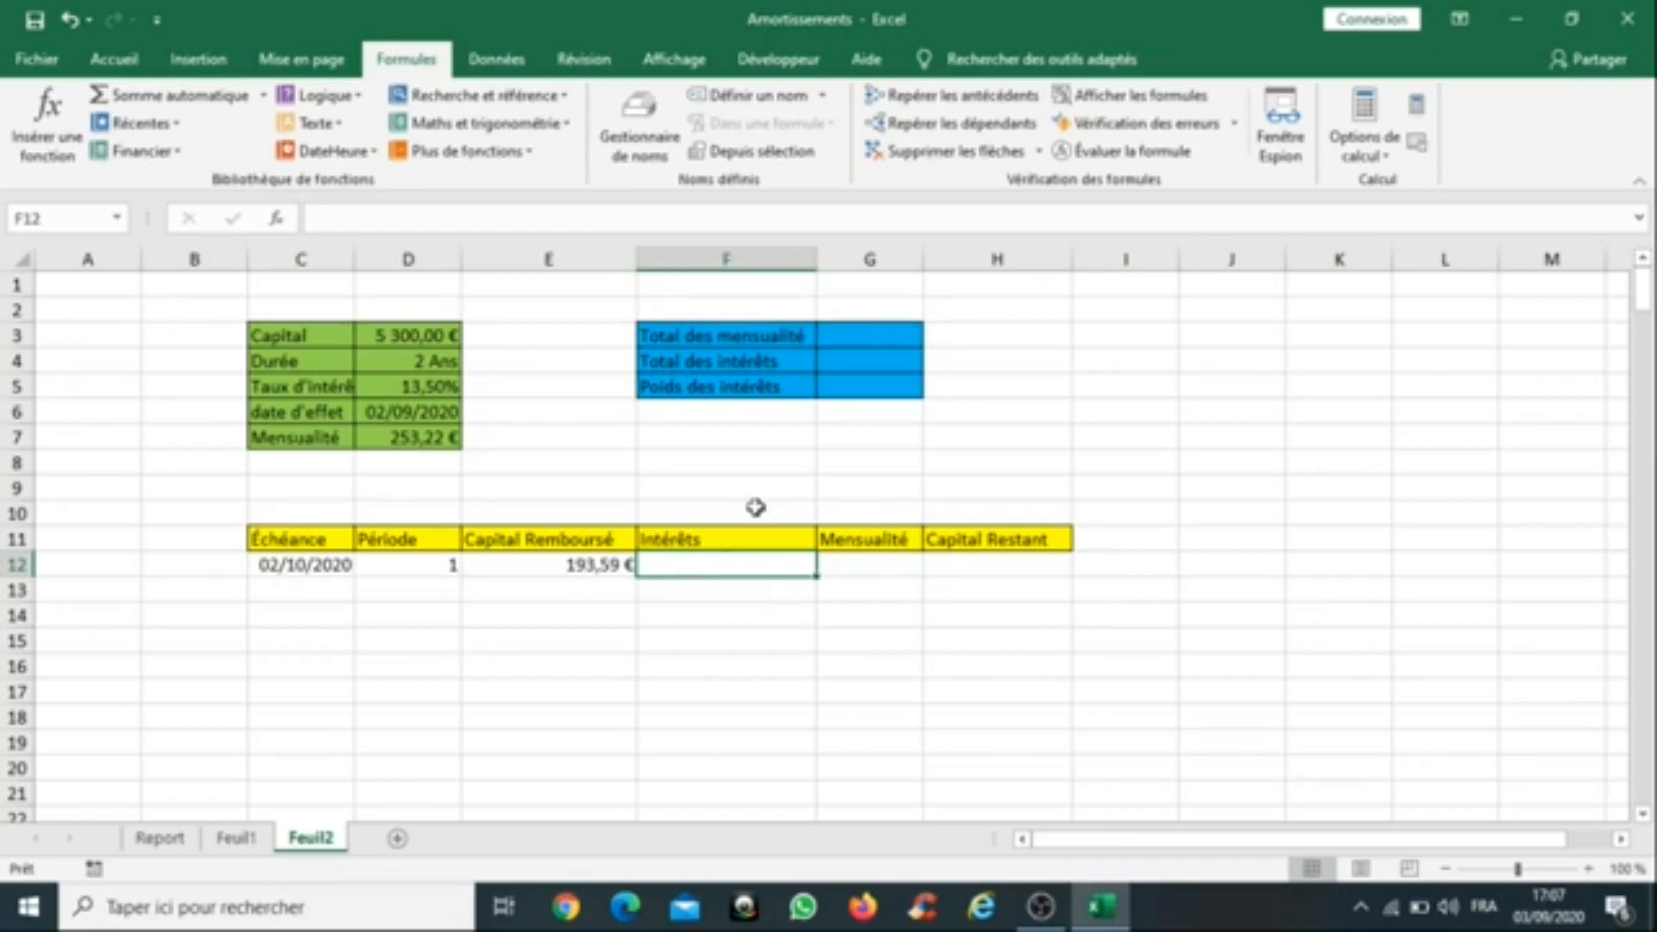
pyautogui.click(82, 129)
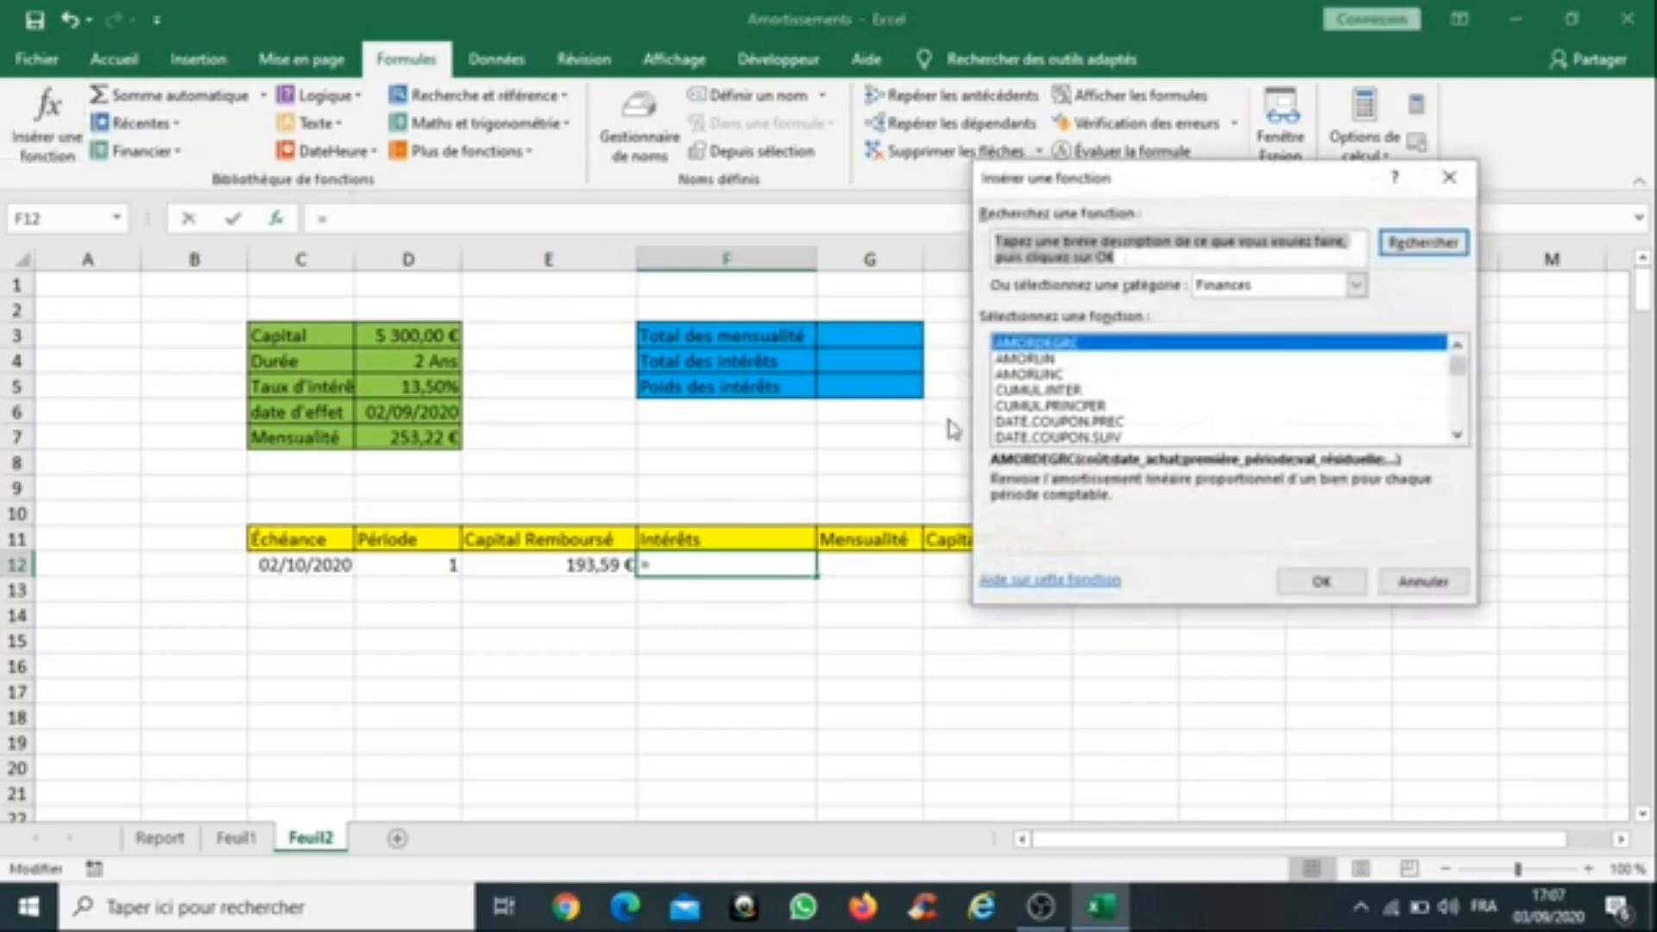
pyautogui.moveTo(1458, 366); pyautogui.dragTo(1459, 372)
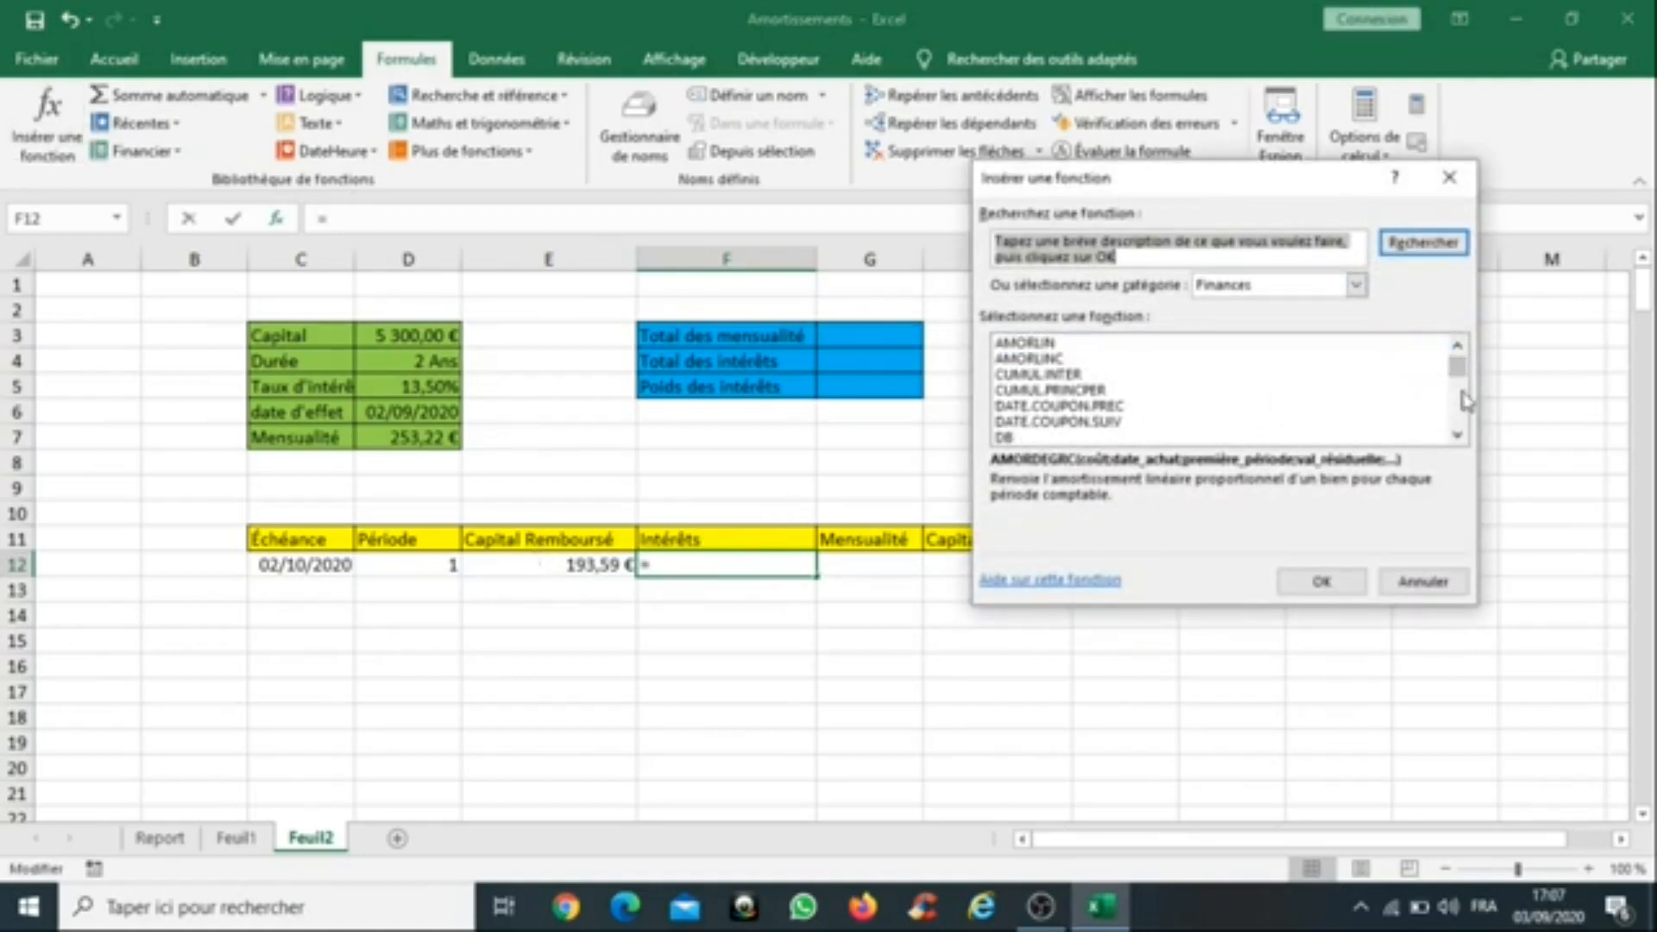
pyautogui.moveTo(1457, 365); pyautogui.dragTo(1502, 381)
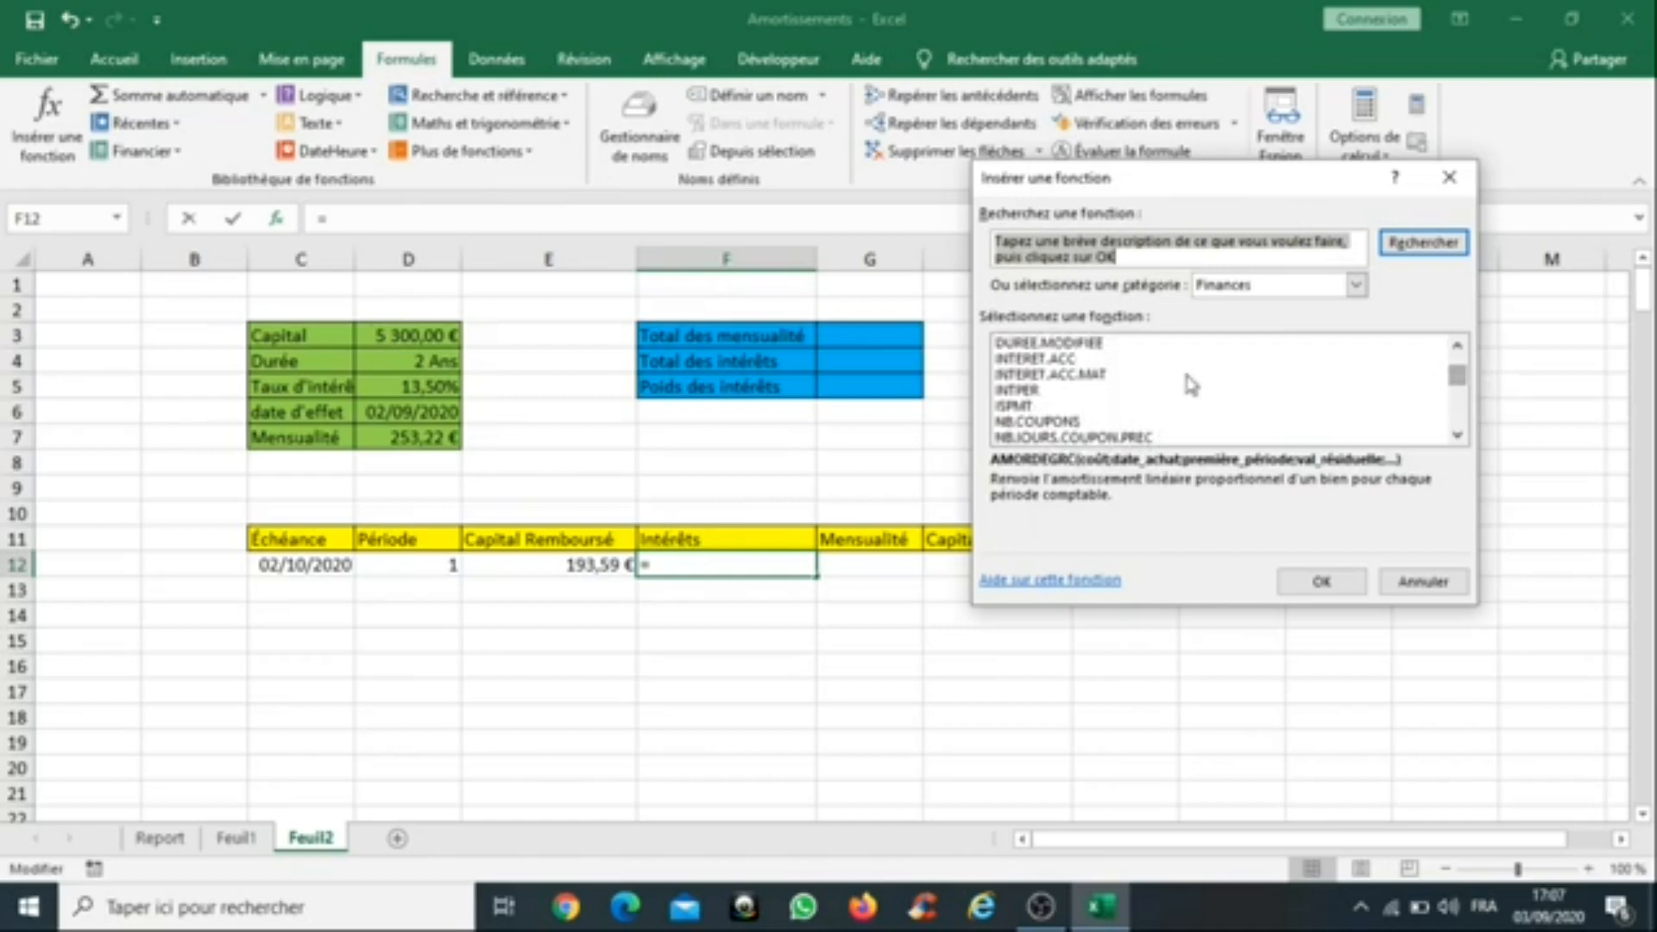
pyautogui.click(1027, 392)
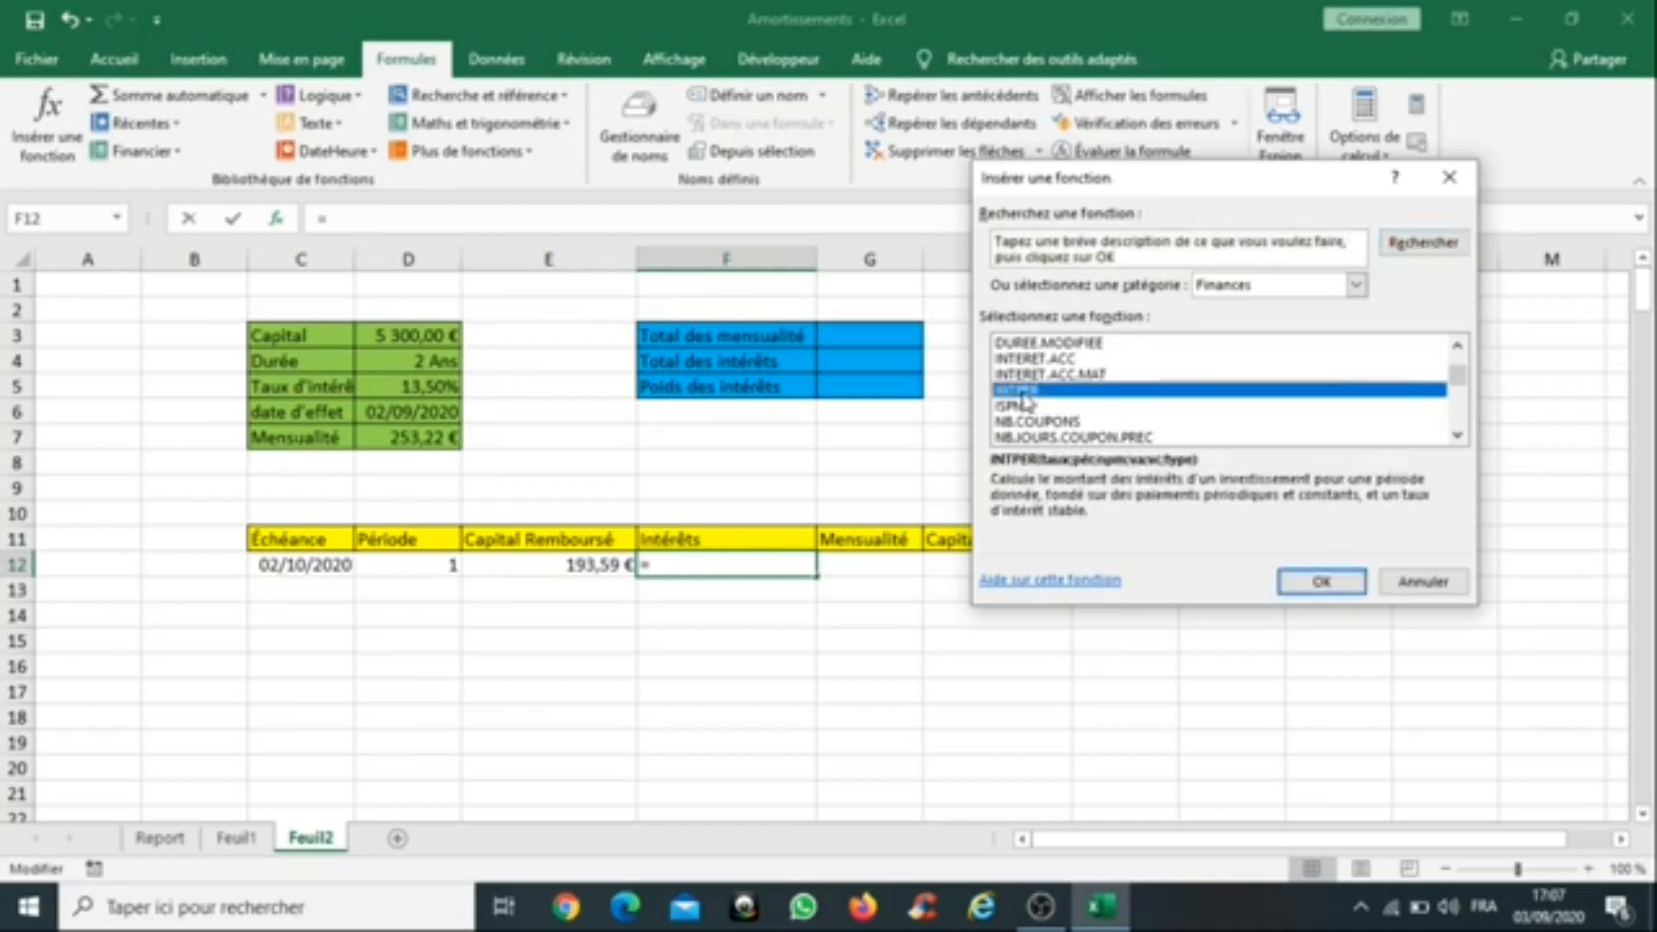
pyautogui.doubleClick(1027, 393)
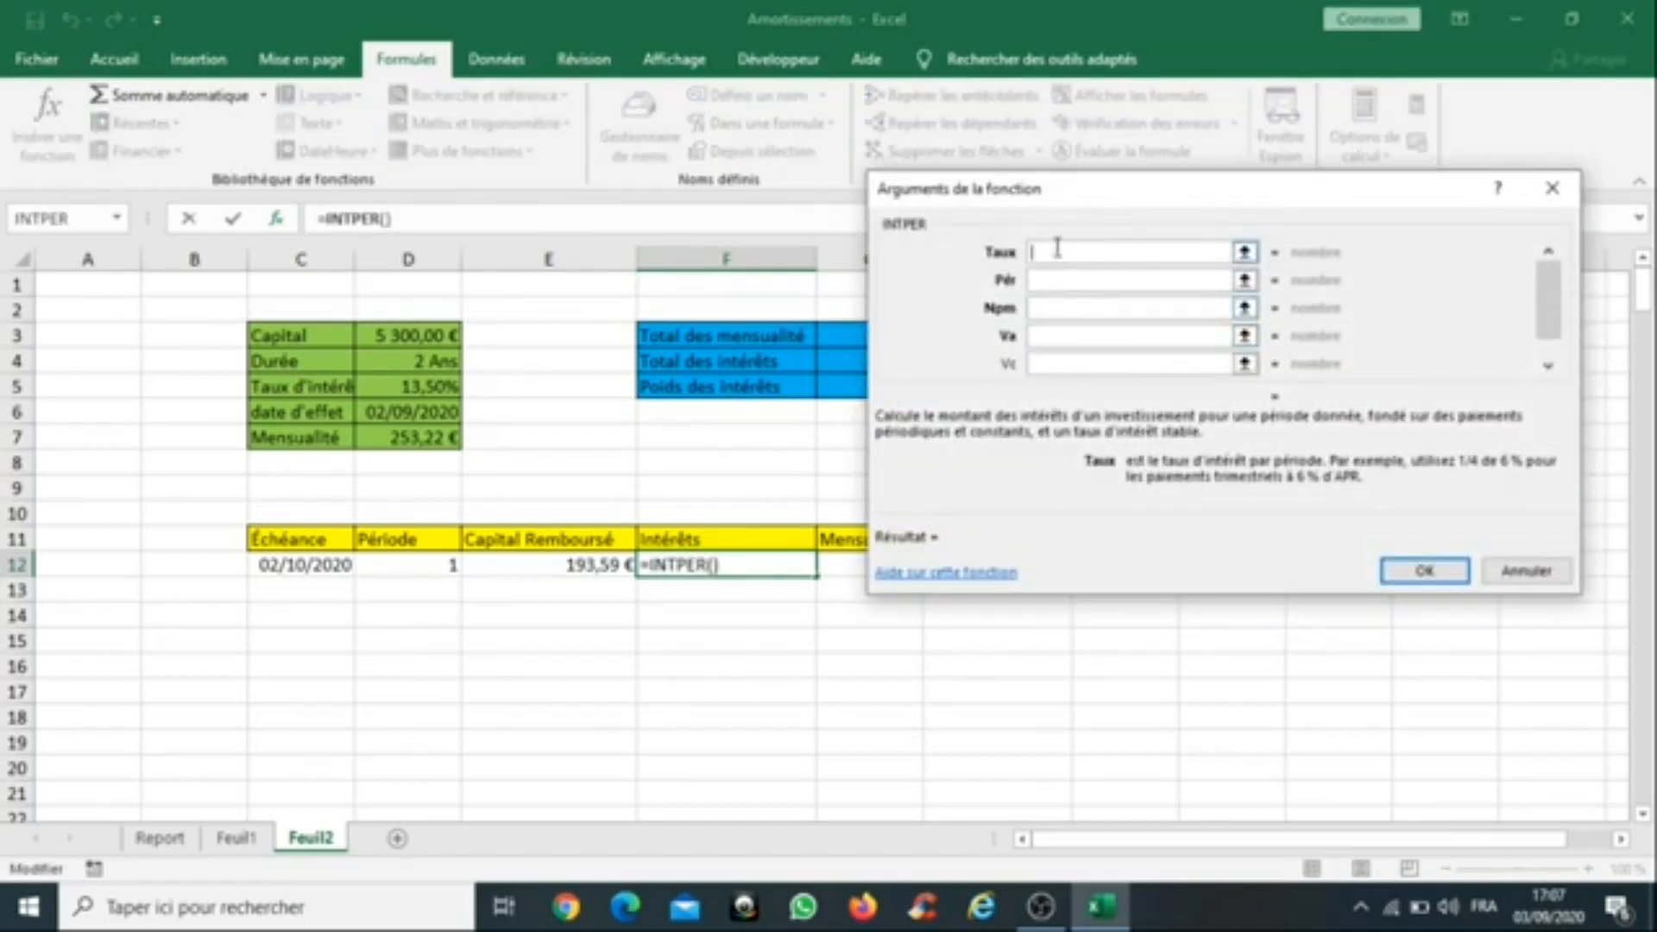
# Step: Set the Taux argument of INTPER to D5/12 and the Pér argument to D12
pyautogui.click(421, 387)
pyautogui.write('/12')
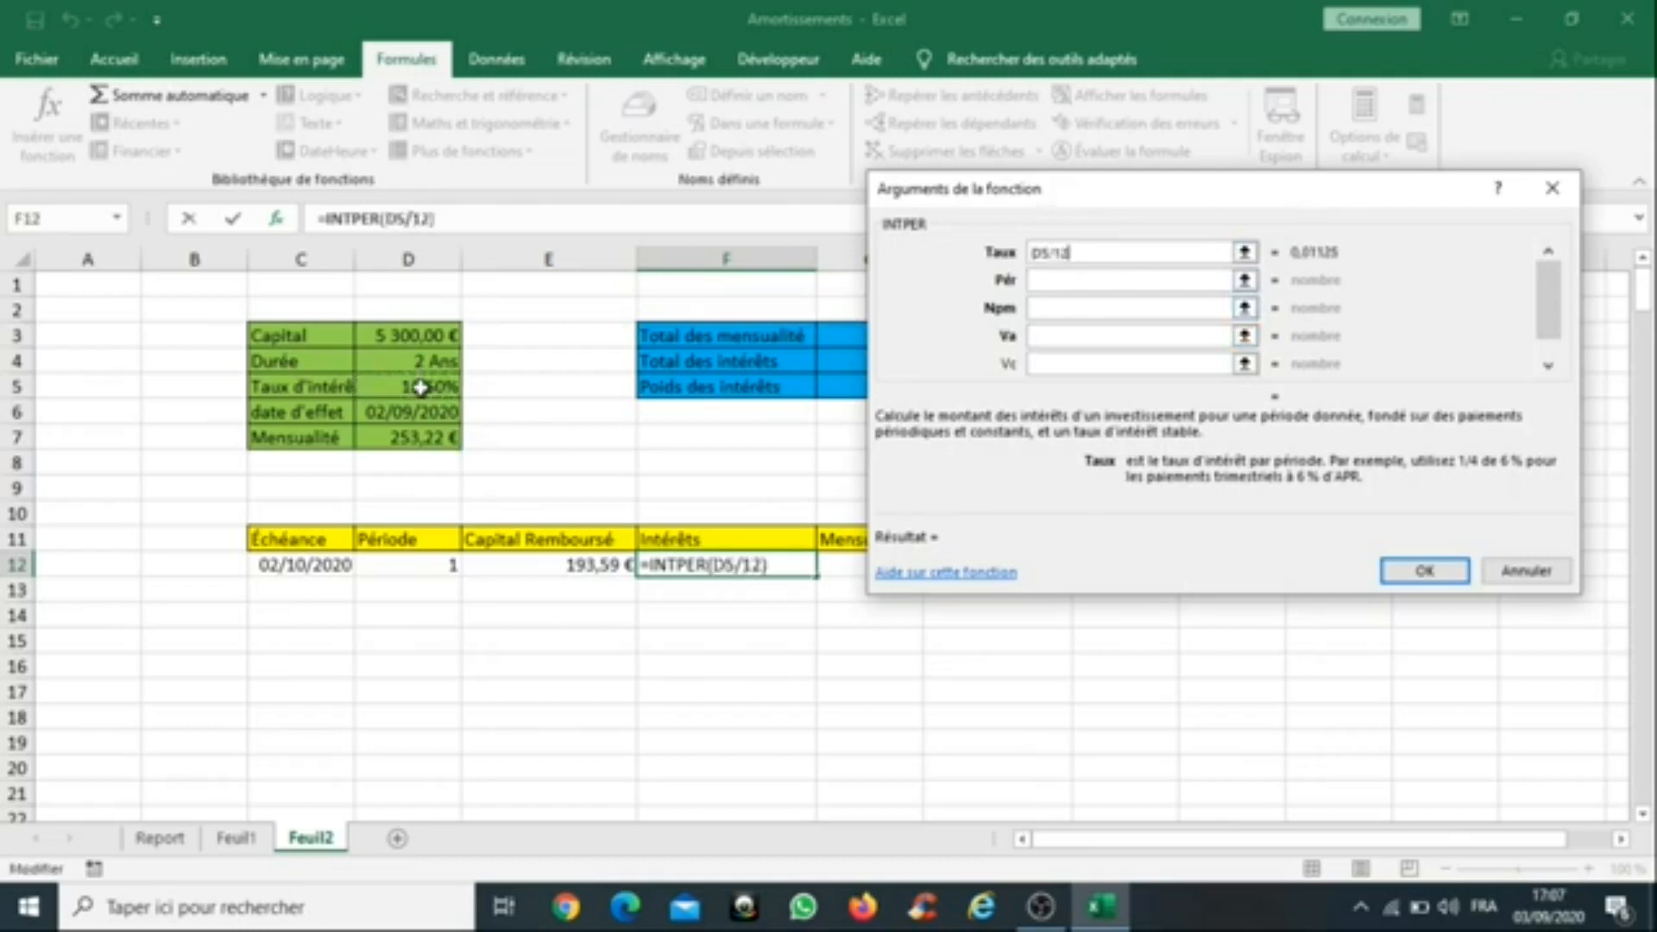
pyautogui.click(1060, 279)
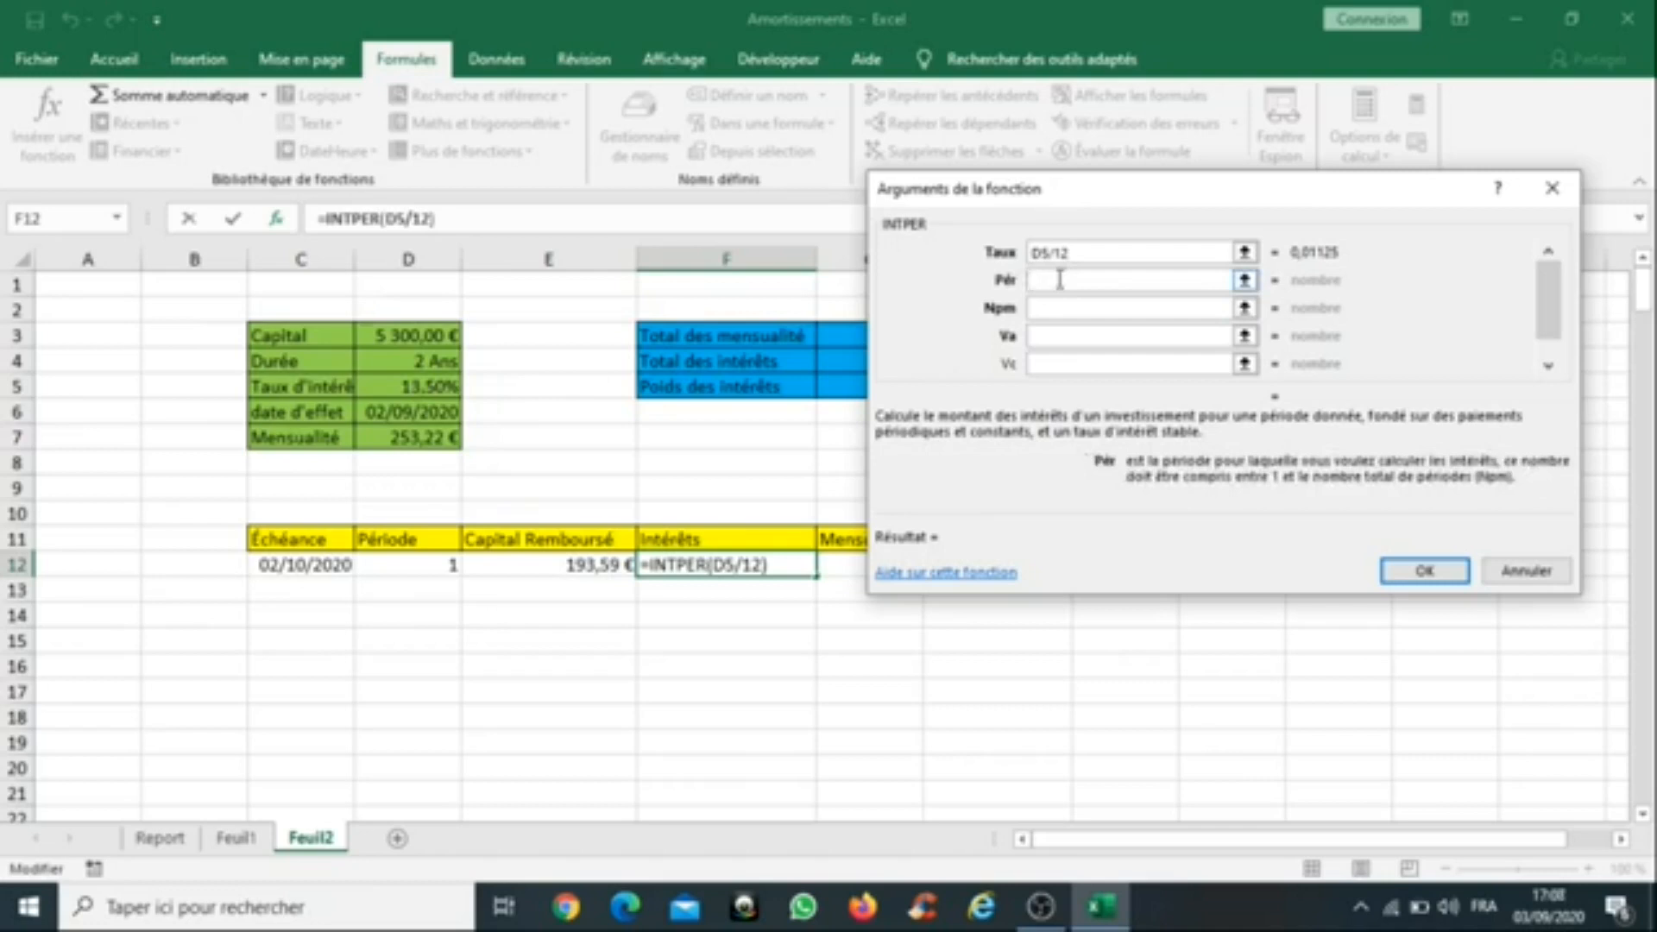
pyautogui.click(405, 563)
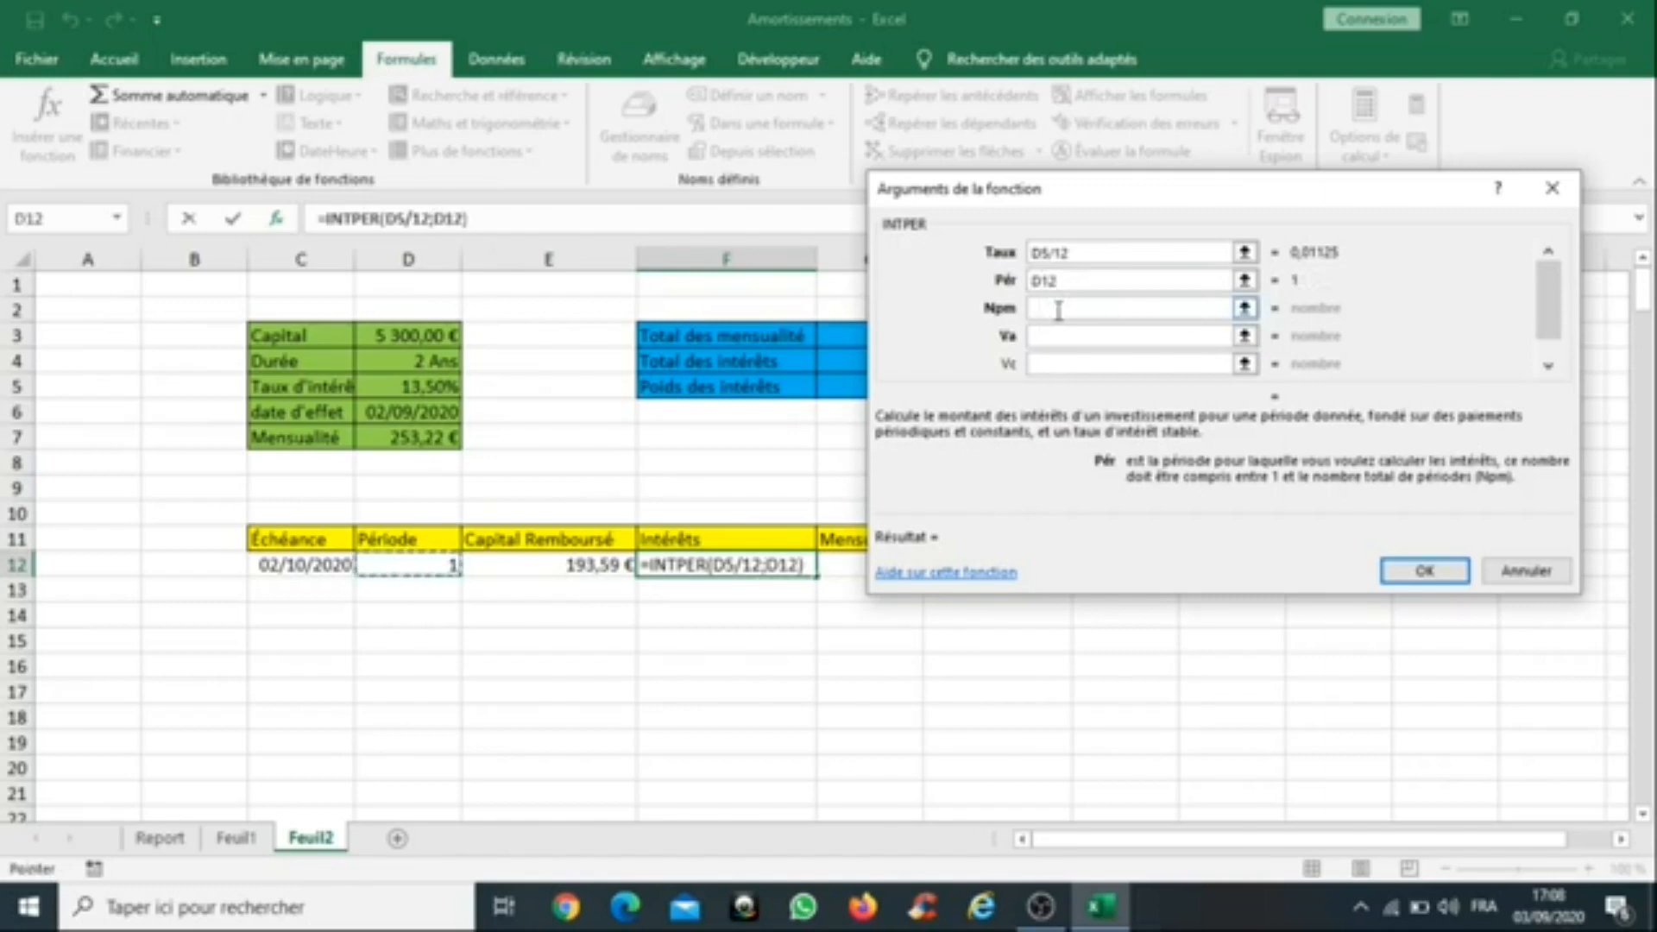
# Step: Set the Npm argument of INTPER to D4*12 and the Va argument to D3
pyautogui.click(1059, 310)
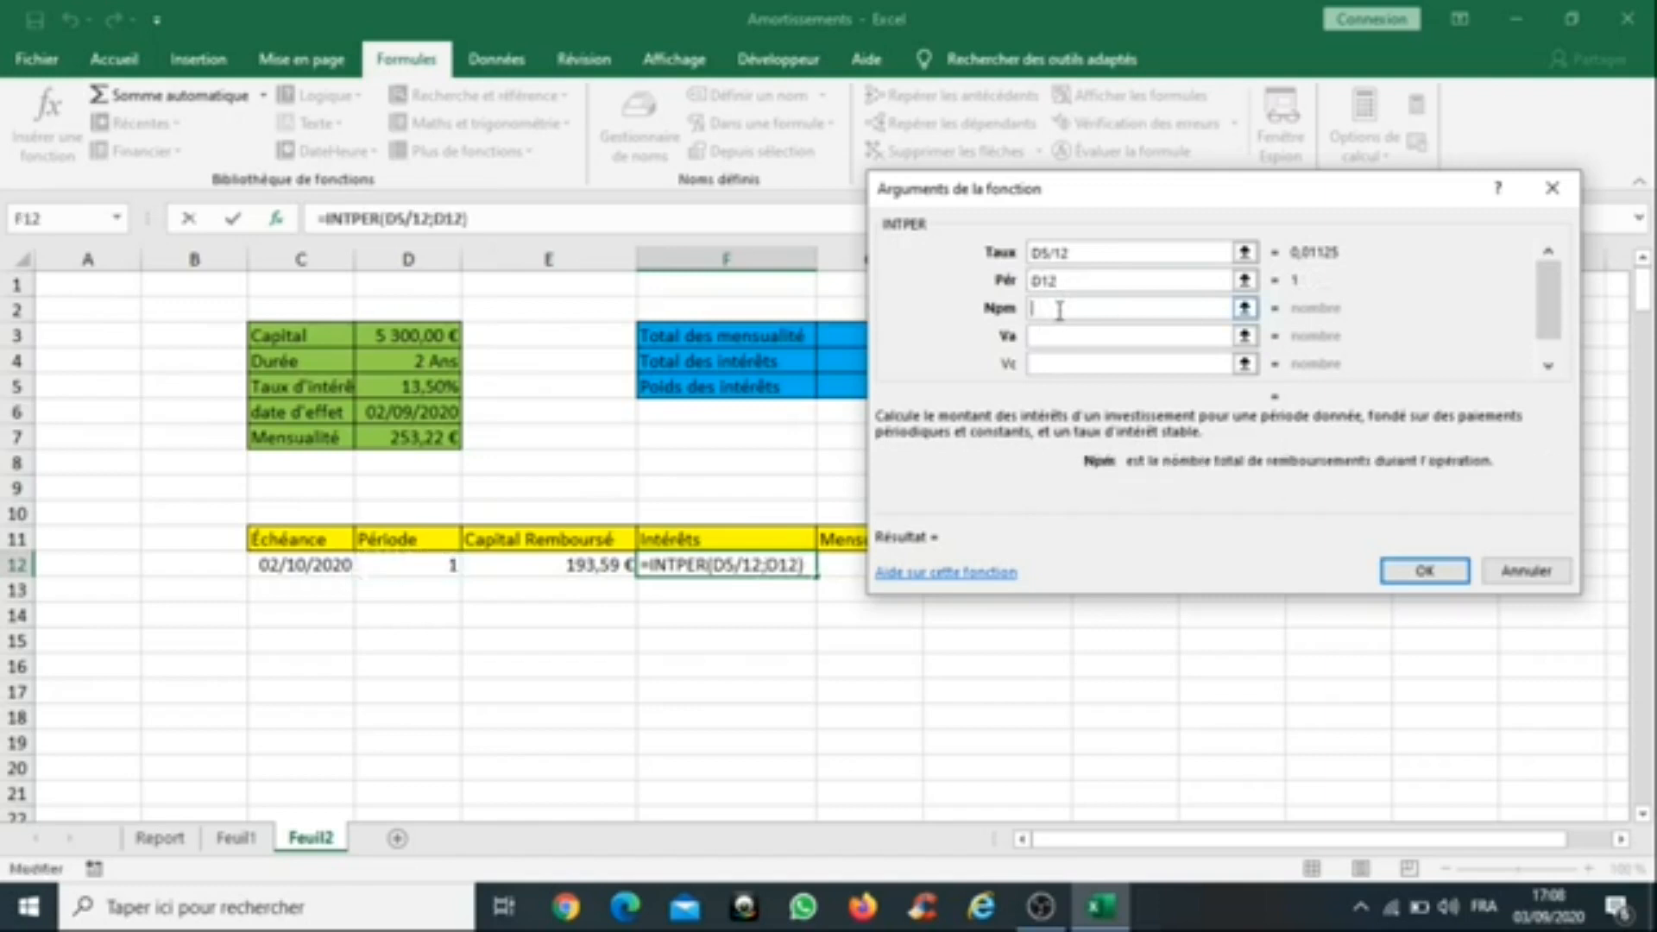
pyautogui.click(412, 360)
pyautogui.write('*12')
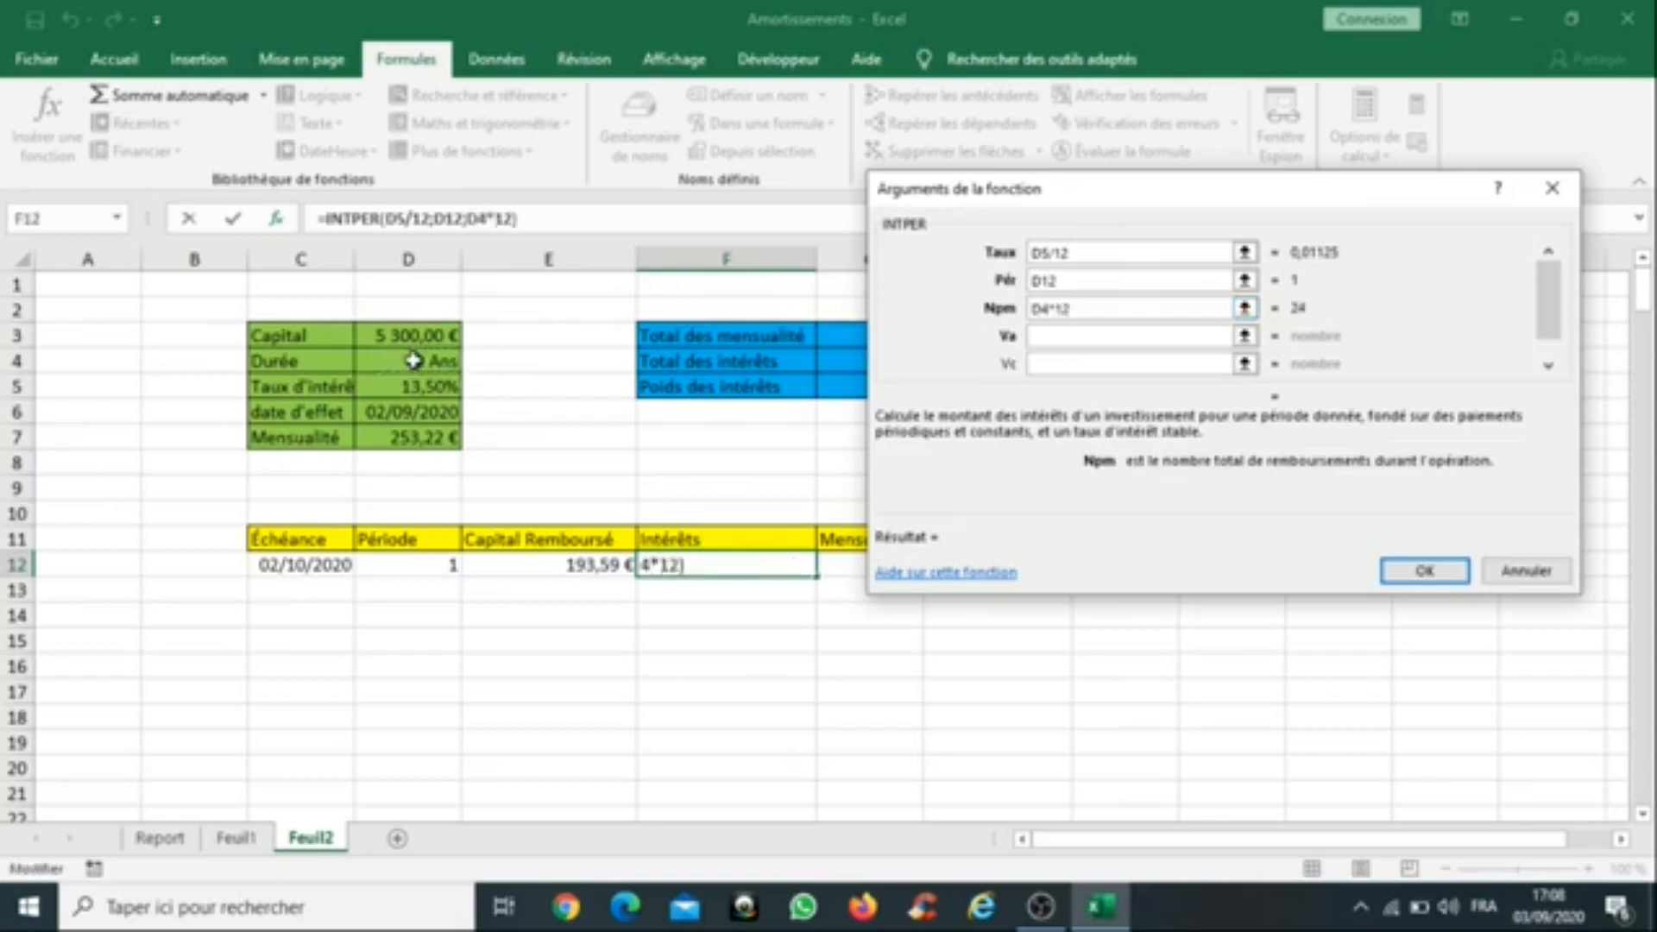
pyautogui.click(1100, 338)
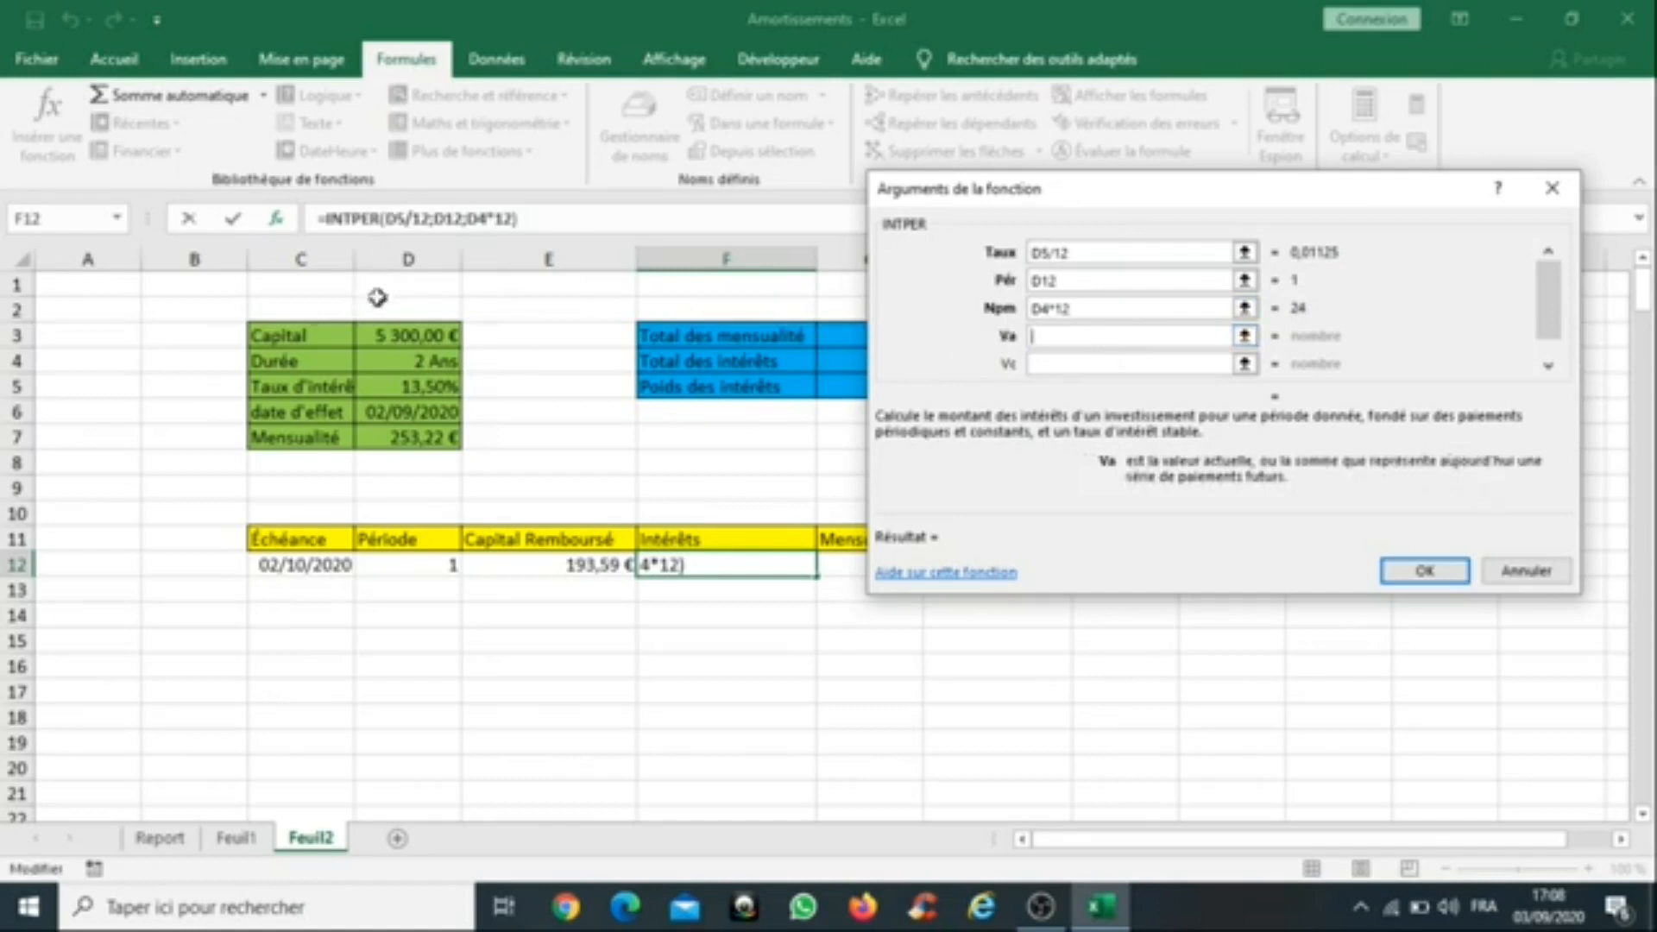
pyautogui.click(407, 337)
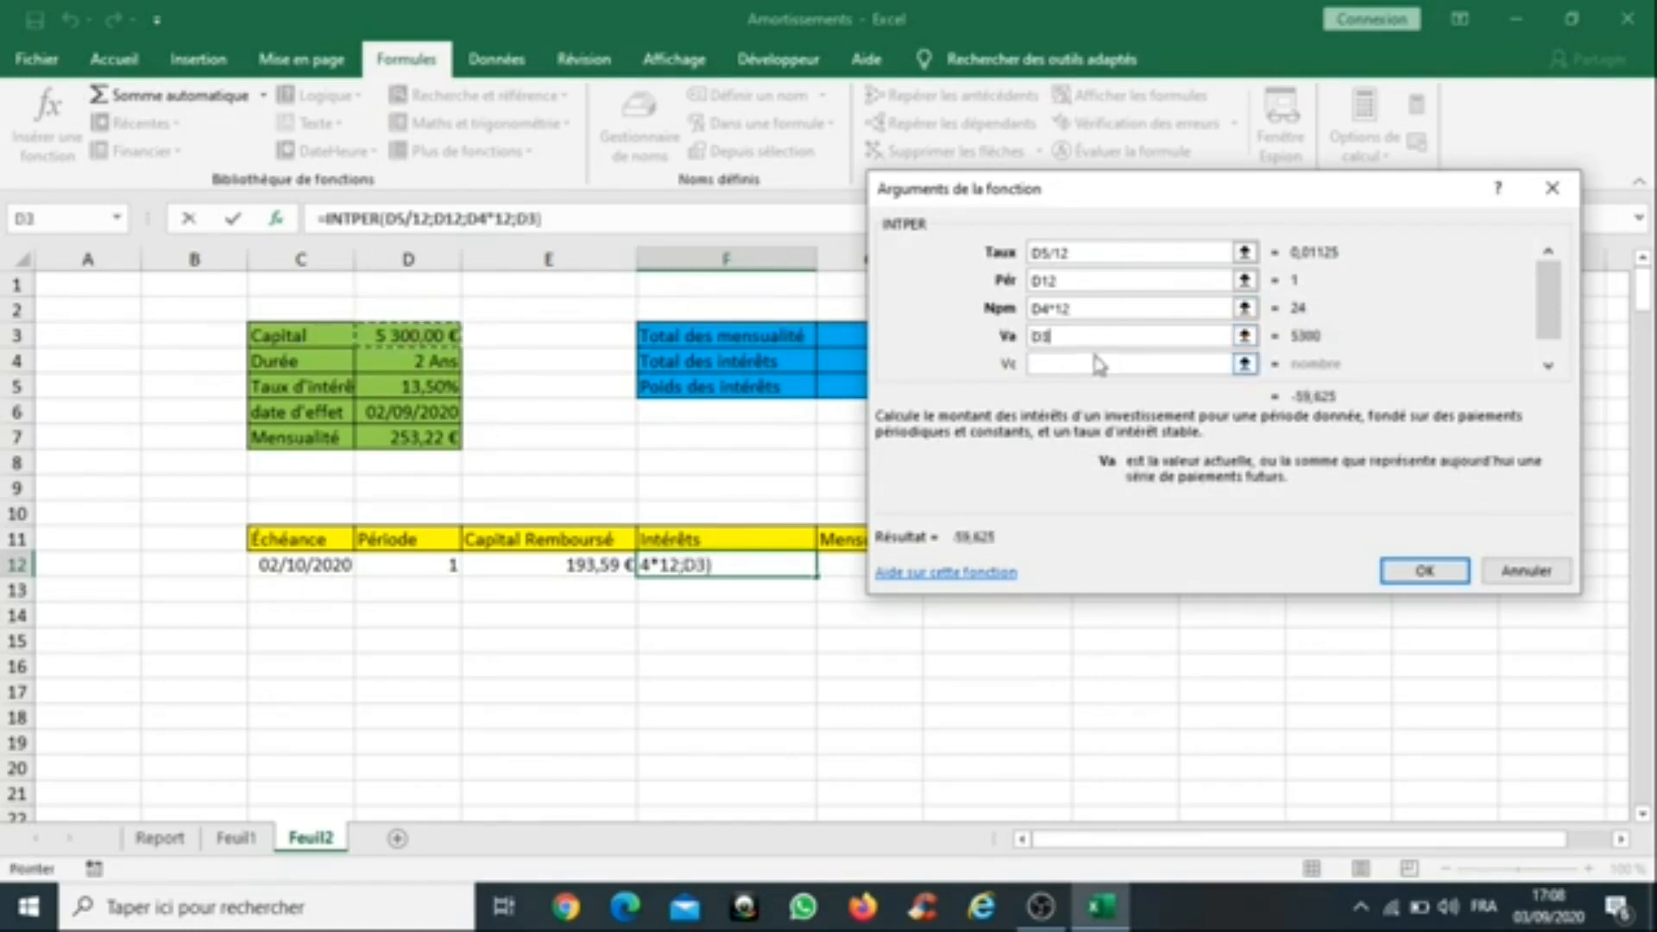
# Step: Complete INTPER with a Vc of 0, and put a minus sign before D3 in the F12 formula
pyautogui.click(1105, 362)
pyautogui.write('0')
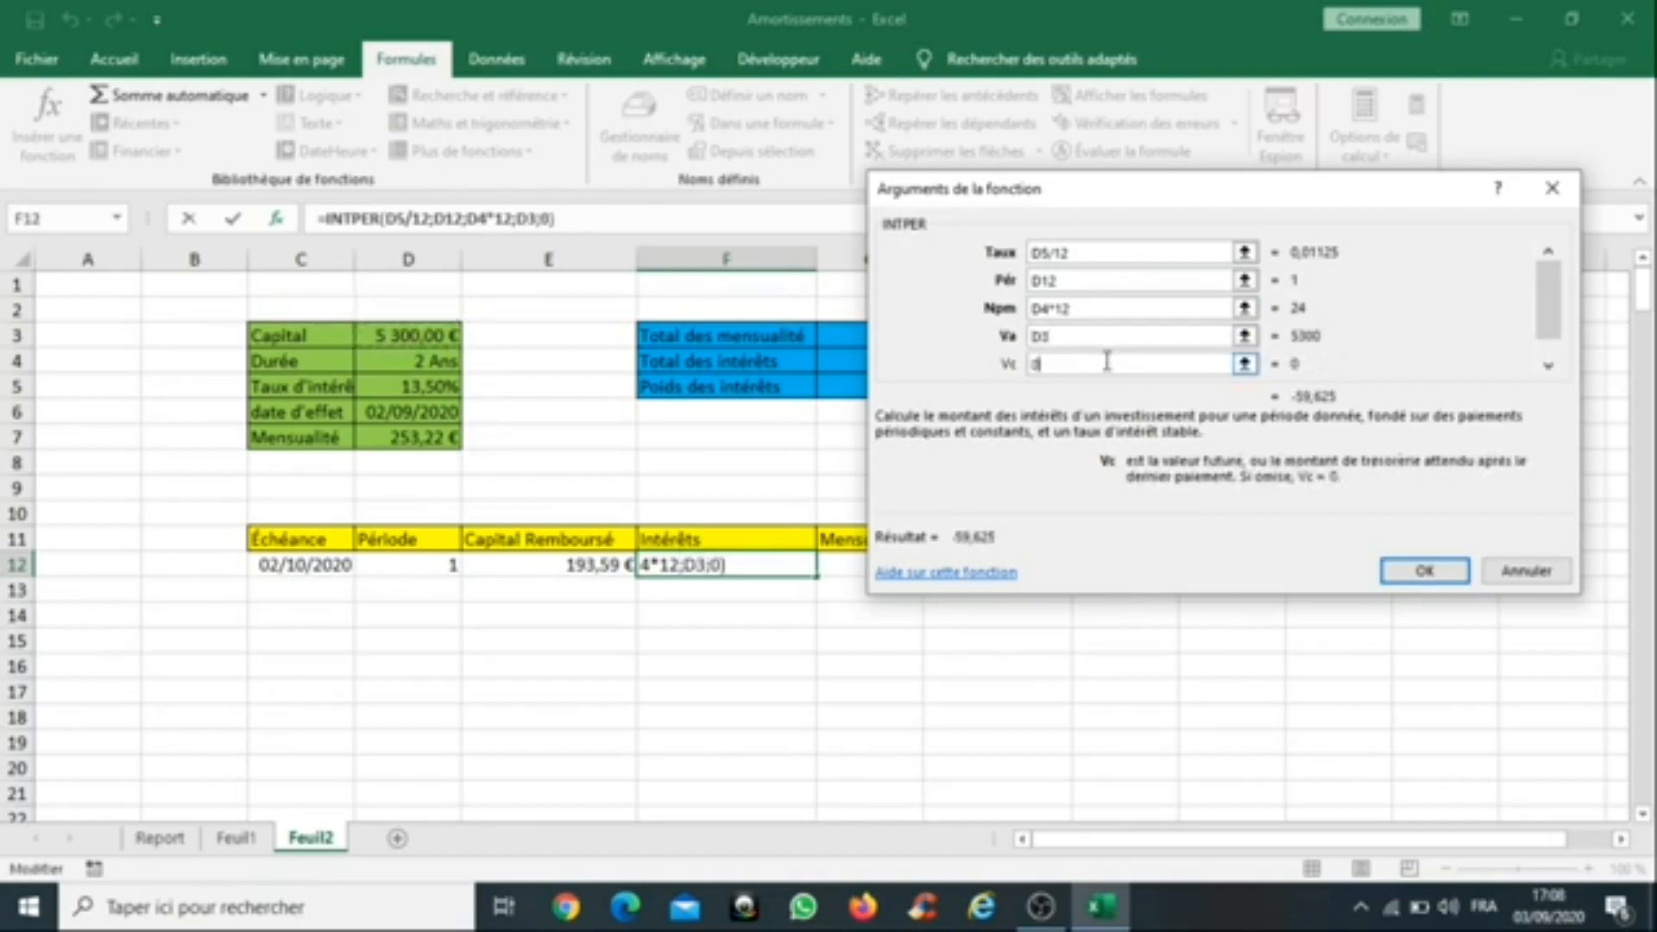
pyautogui.click(1424, 574)
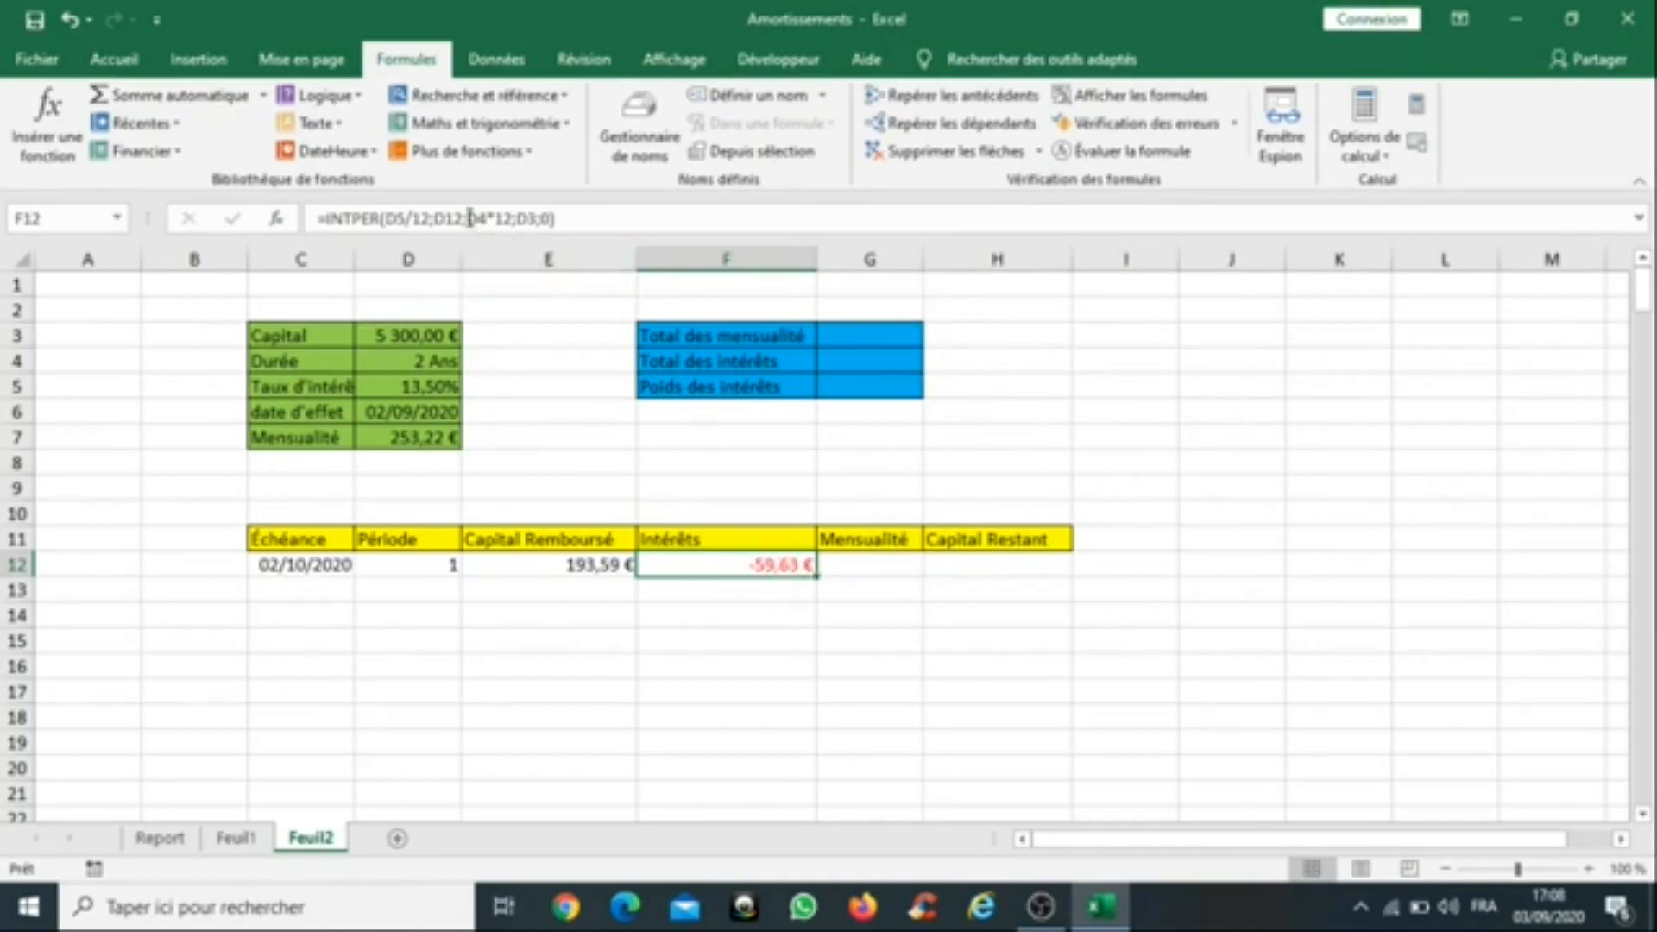
pyautogui.click(517, 219)
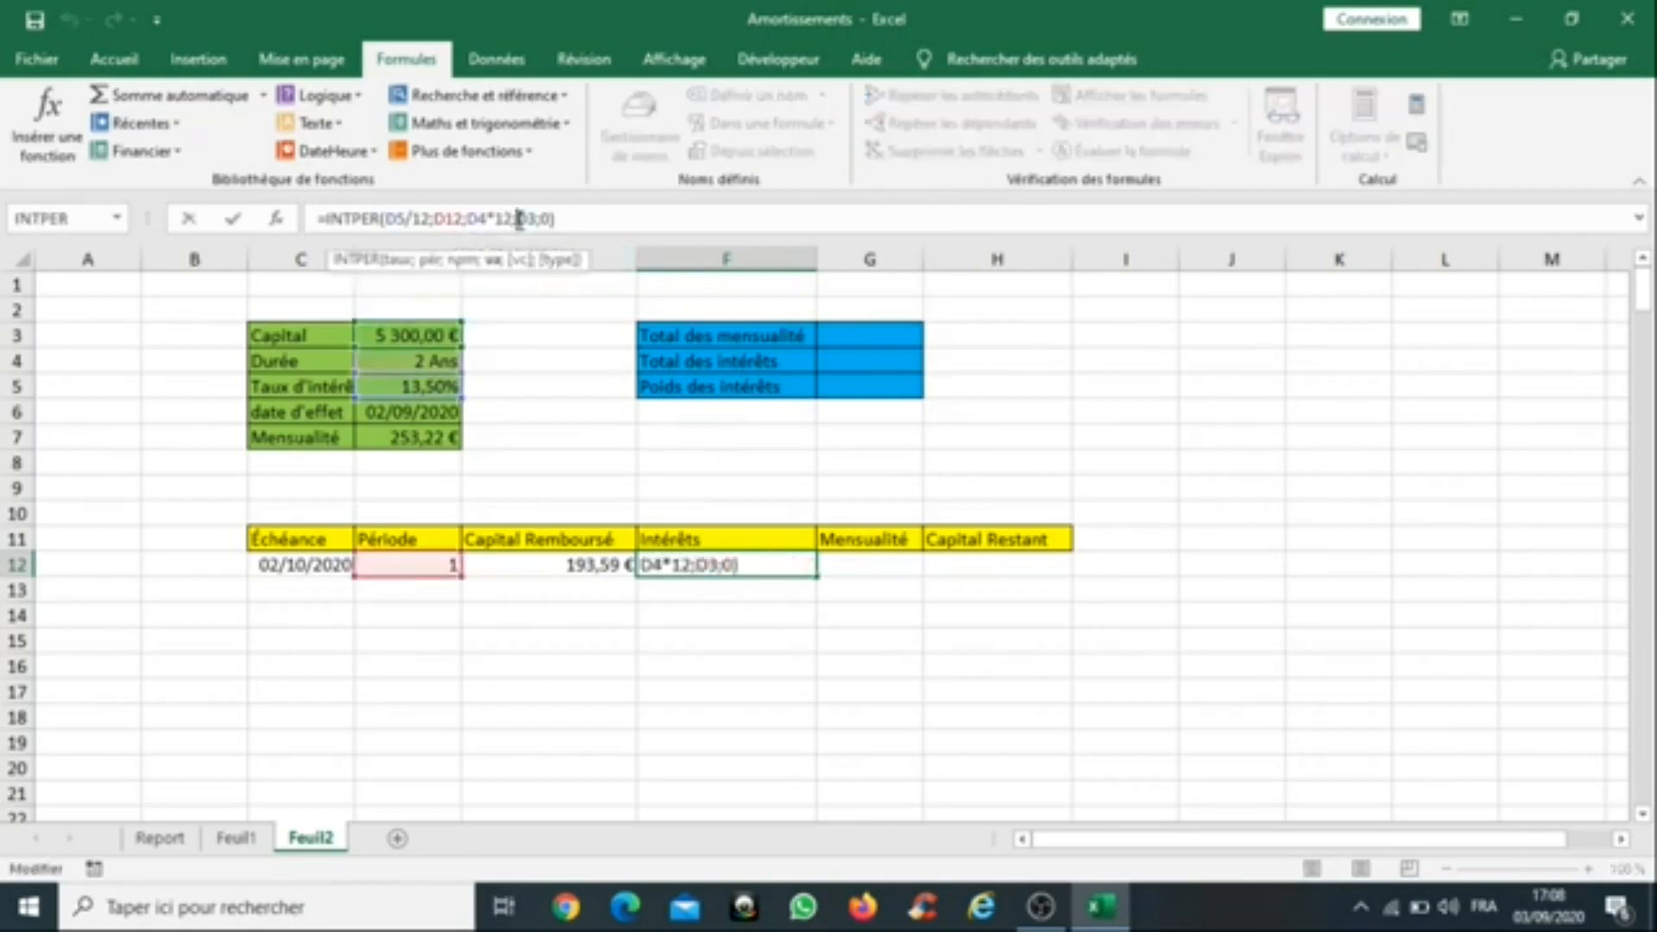
pyautogui.press('Return')
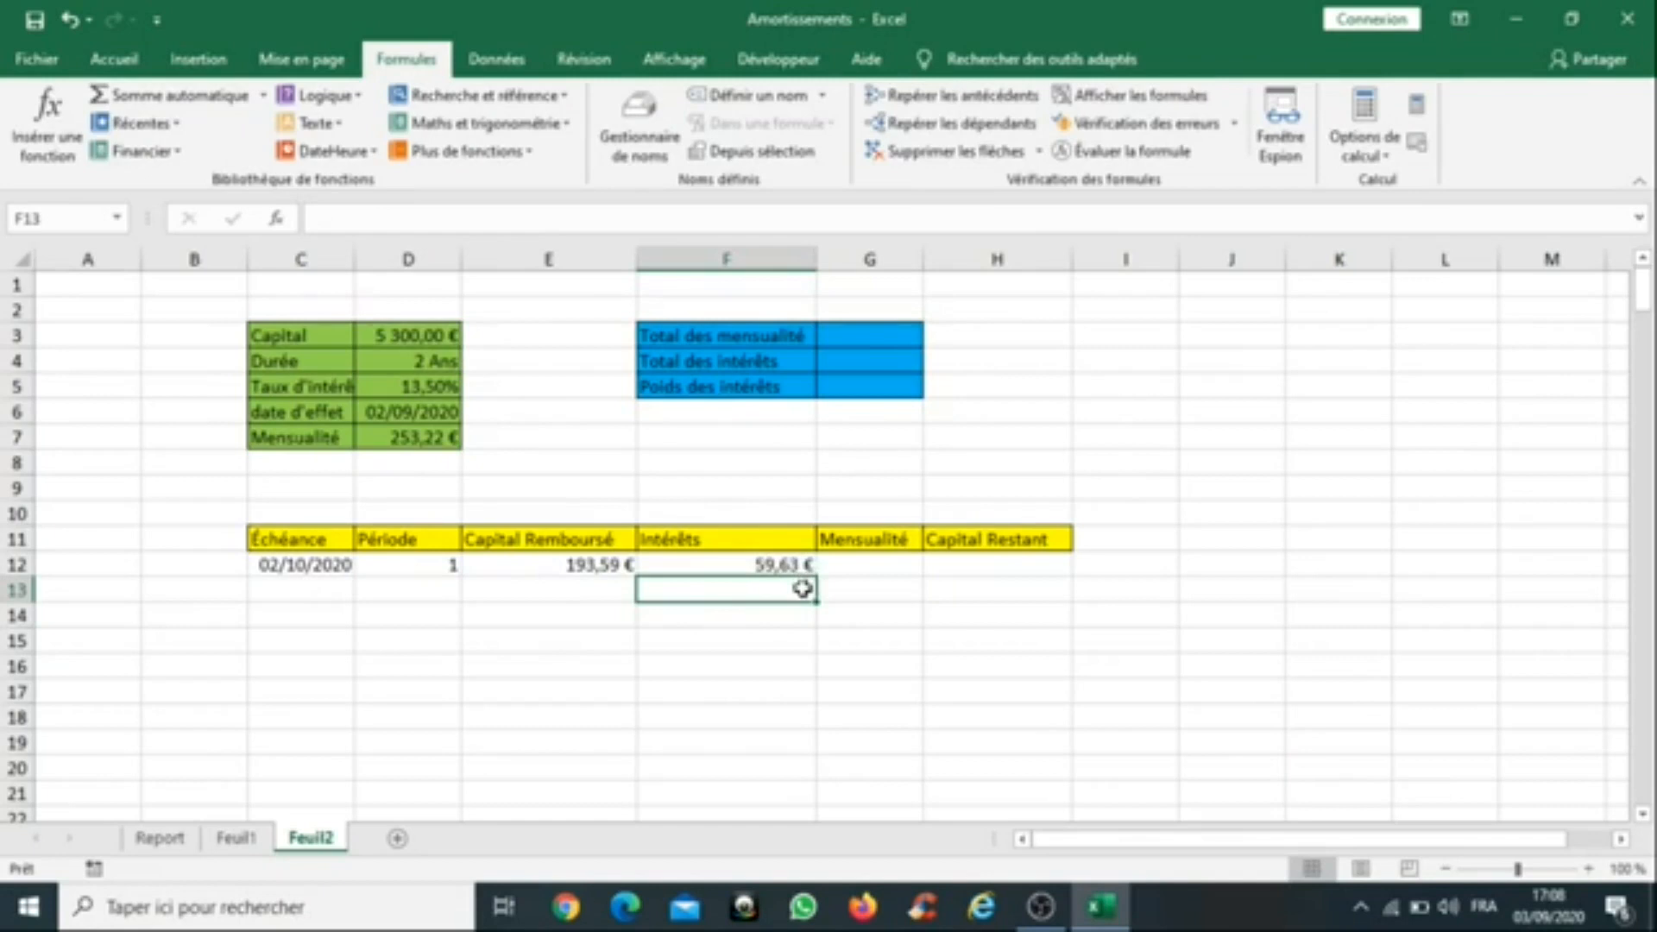
# Step: Enter =E12+F12 in G12, the first Mensualité cell, to add repaid capital and interest
pyautogui.click(882, 560)
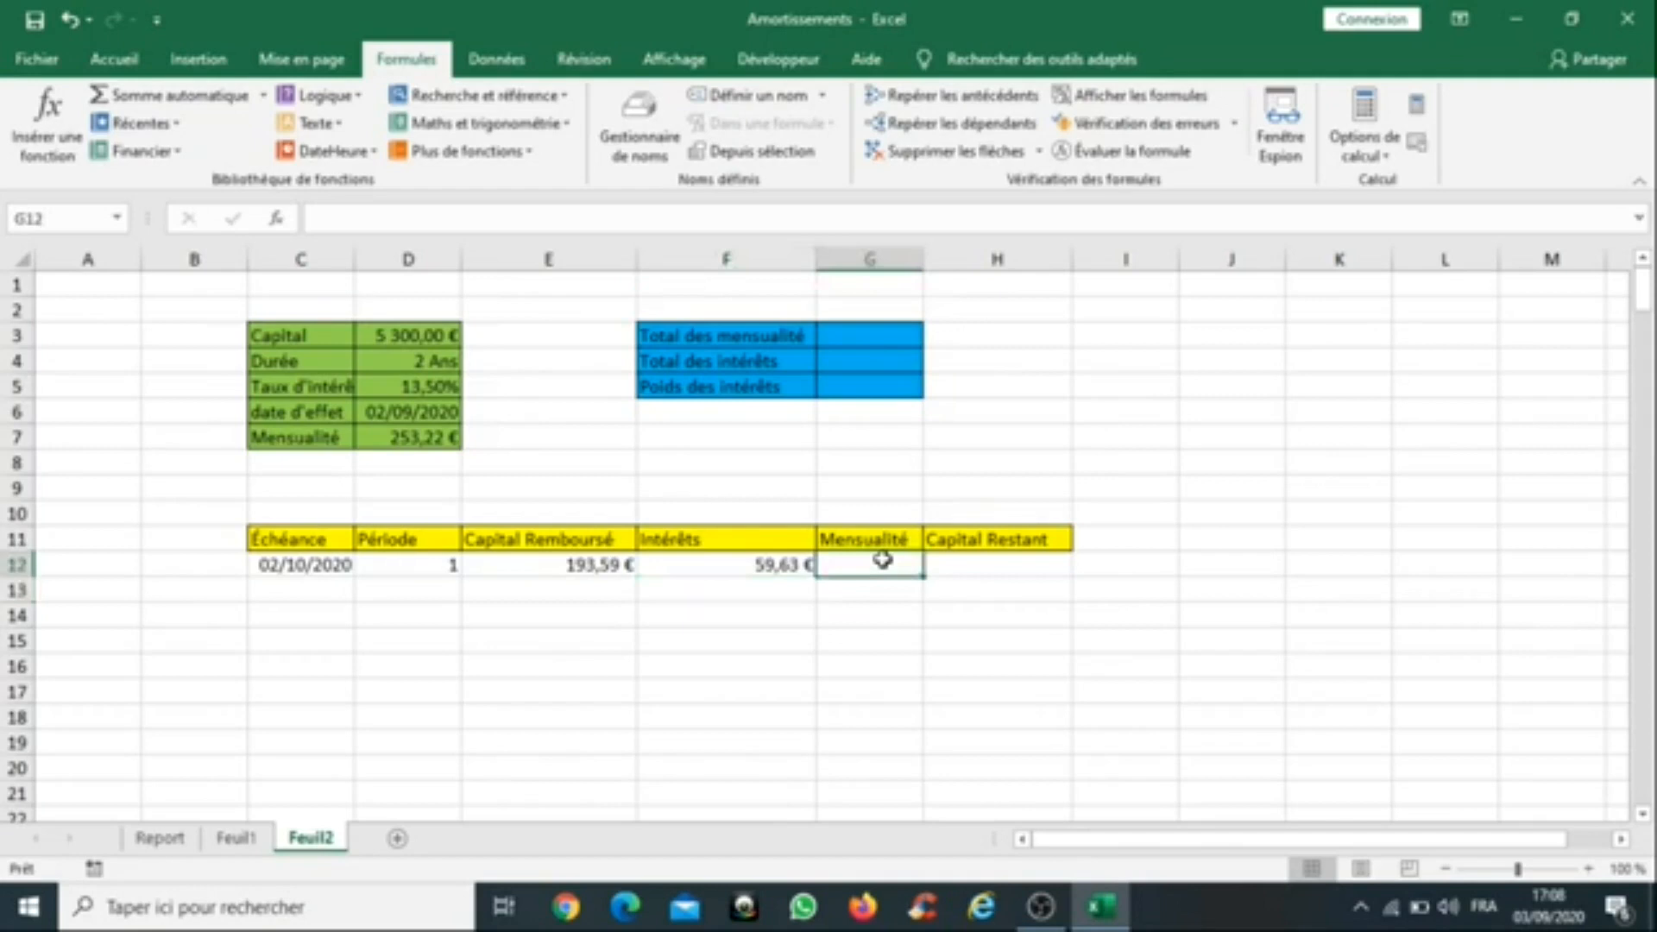
pyautogui.write('=')
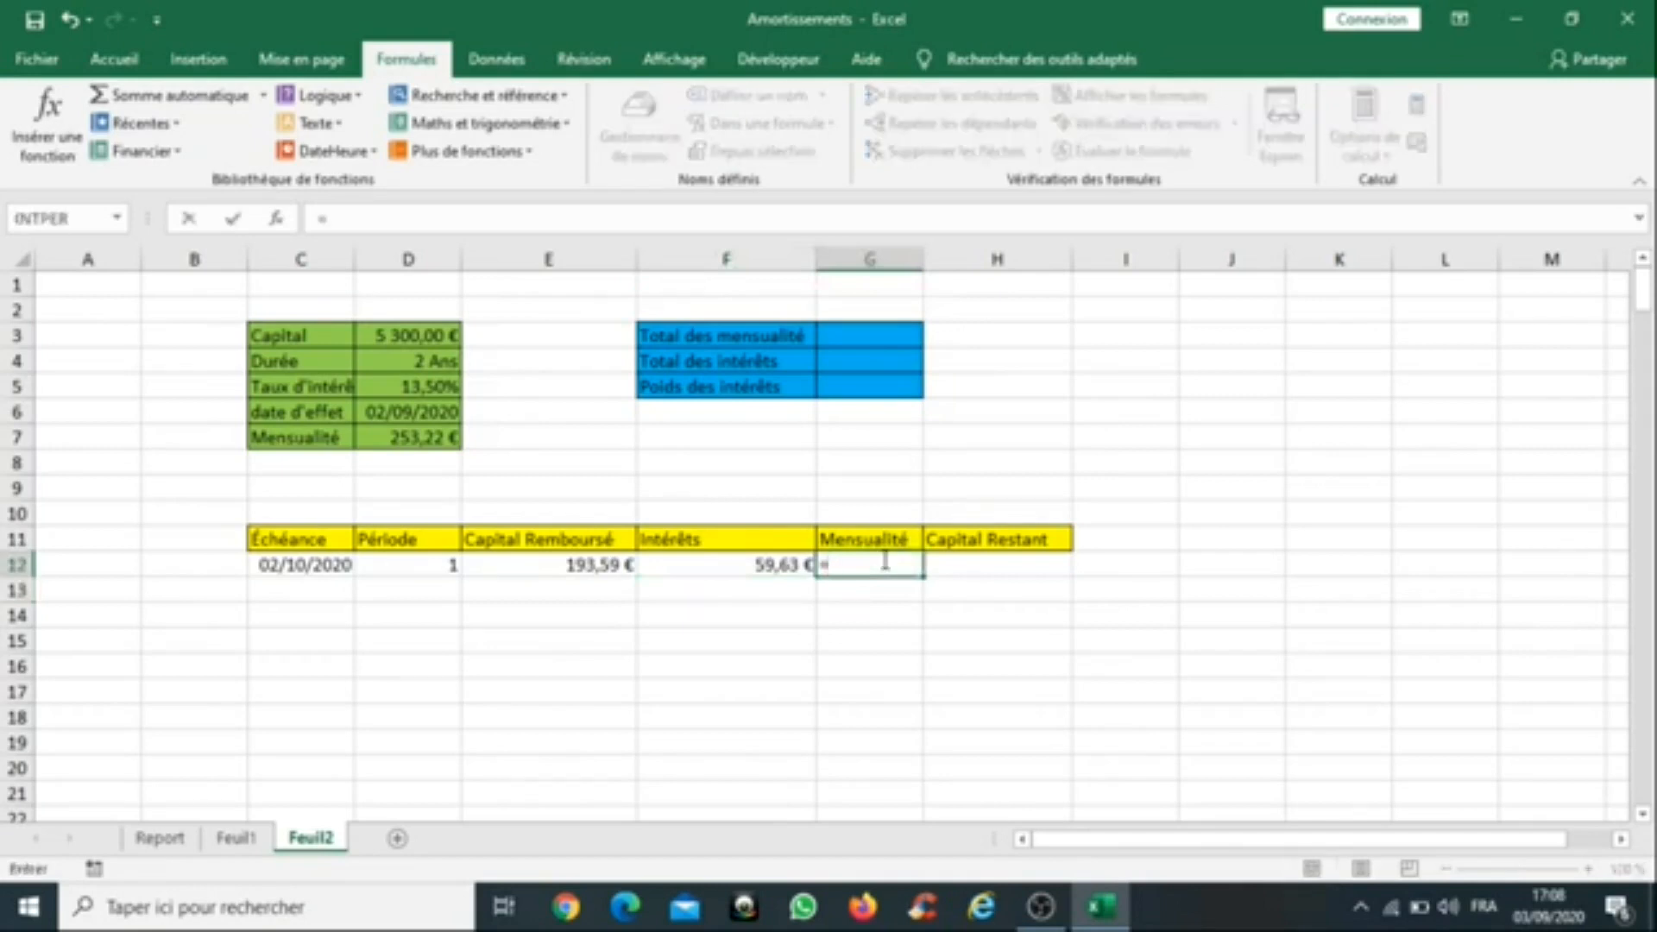
pyautogui.click(568, 559)
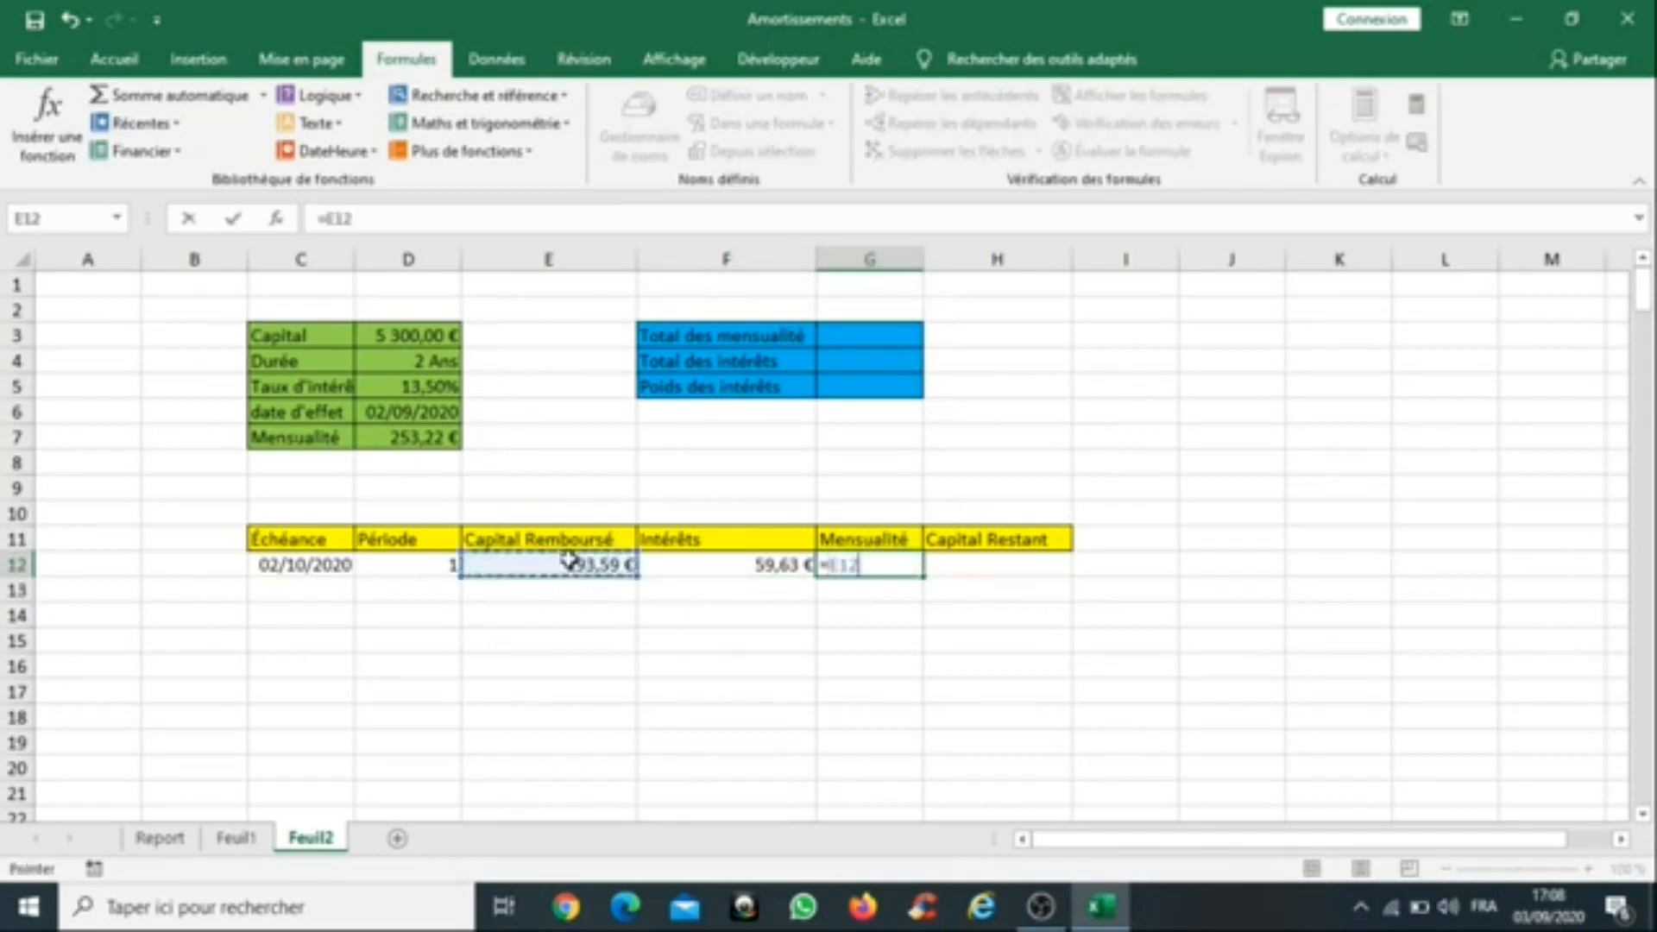
pyautogui.write('+')
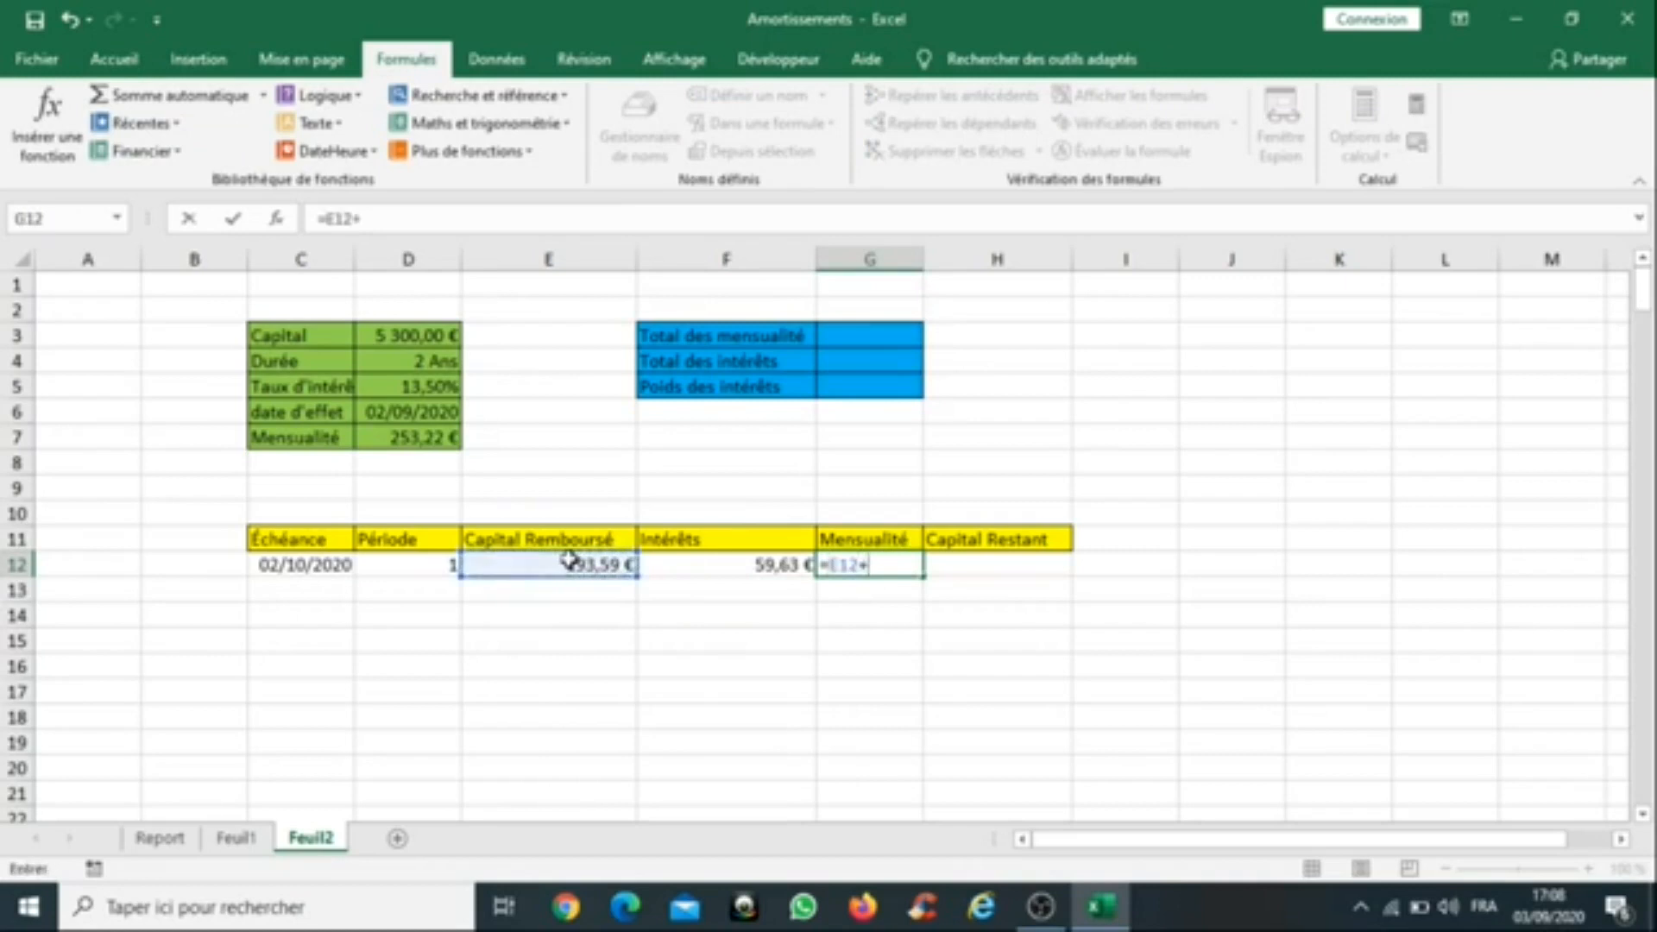
pyautogui.click(680, 562)
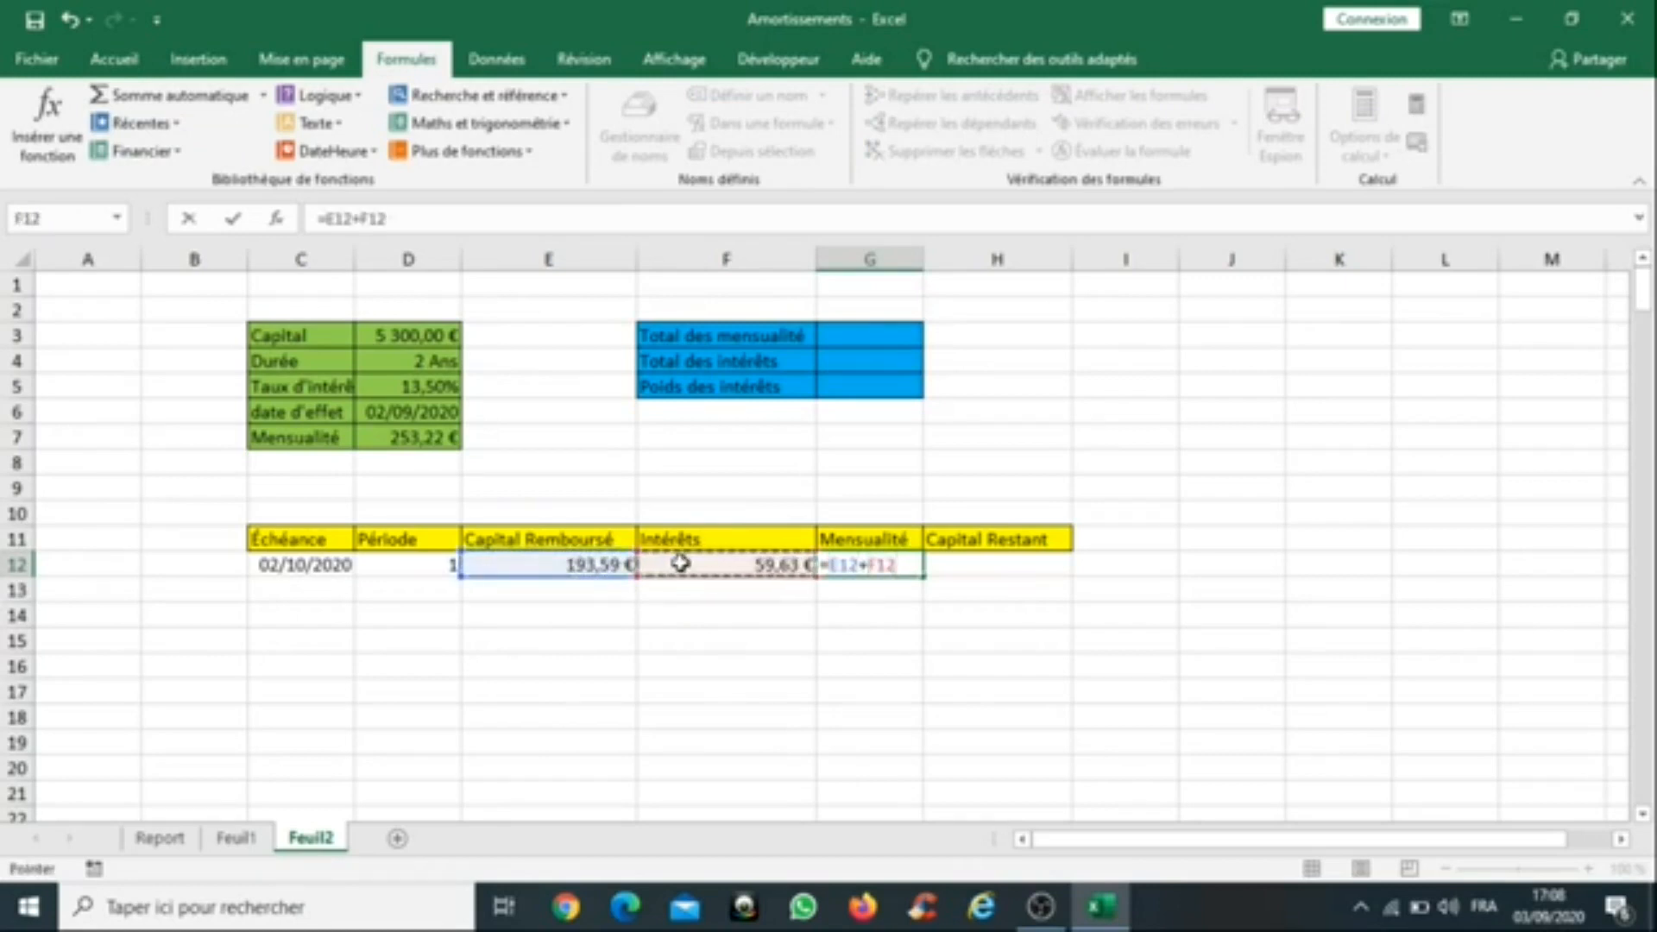
pyautogui.press('Return')
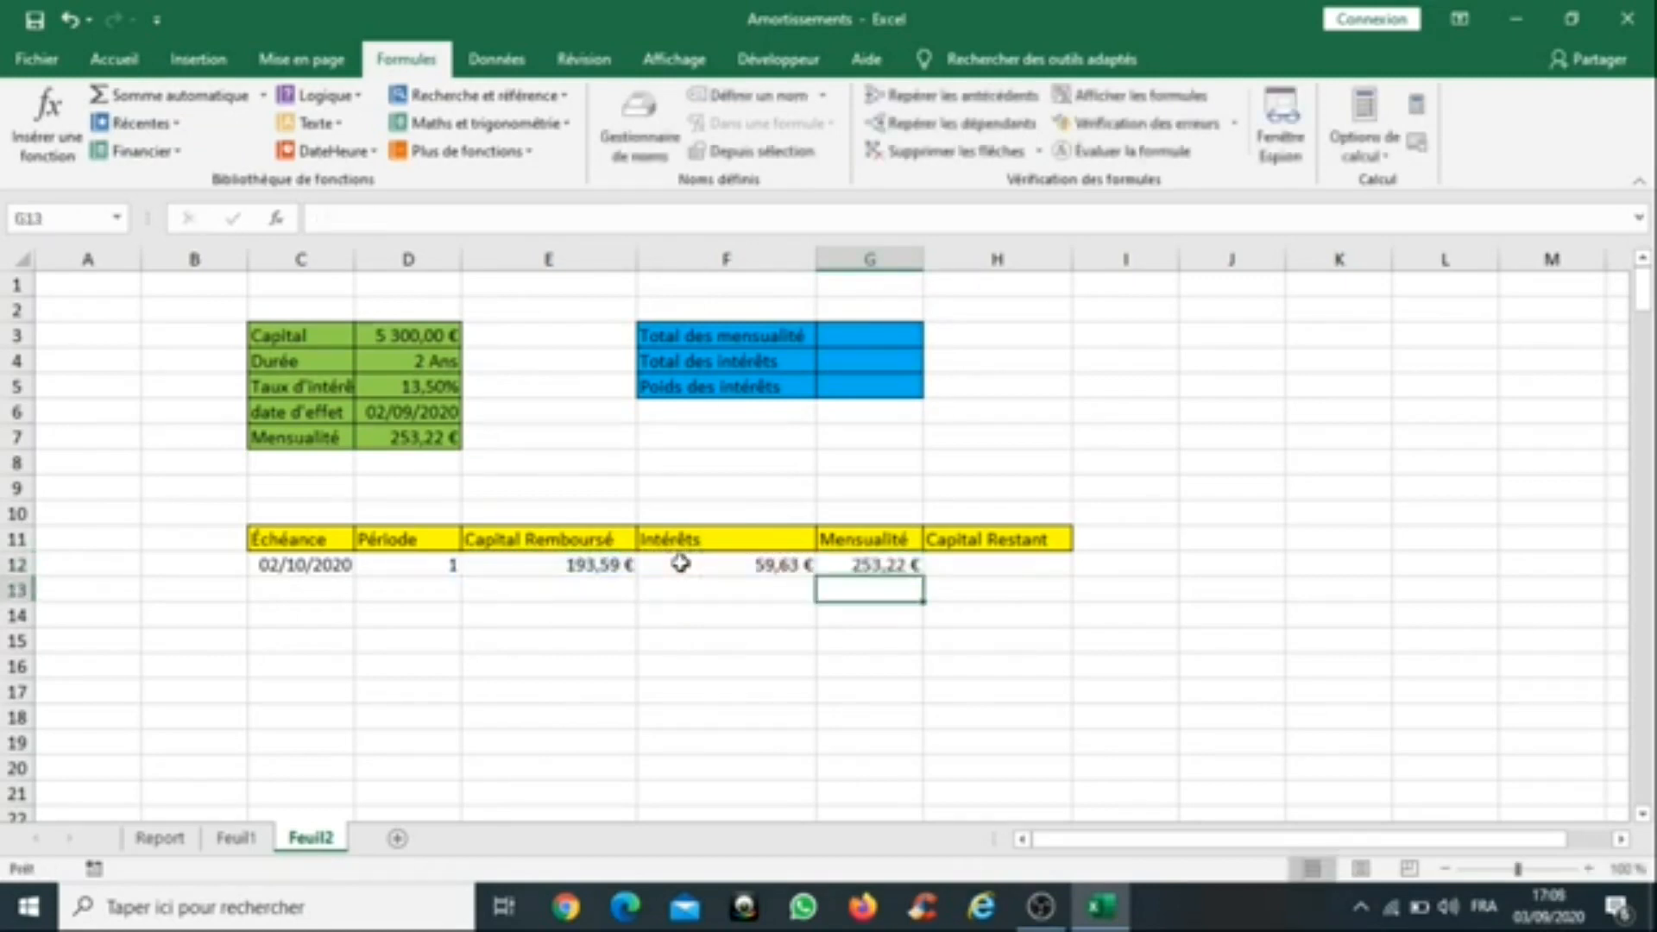
# Step: Enter =D3-E12 in H12, the first Capital Restant cell, to subtract the repaid capital from the loan amount
pyautogui.click(989, 569)
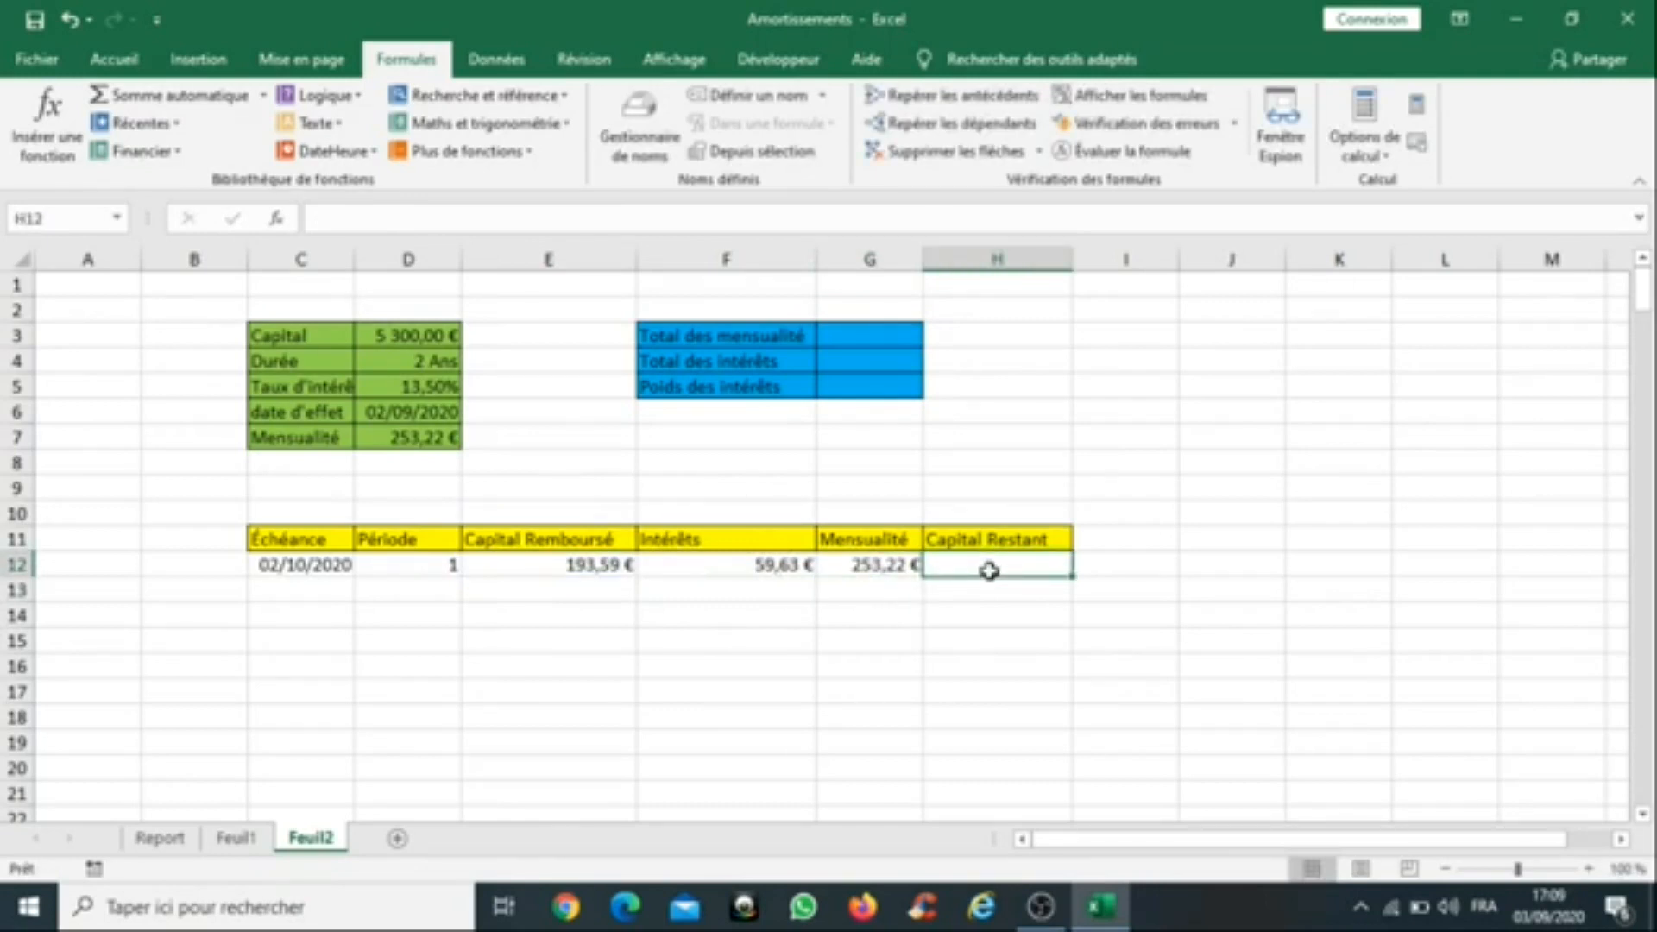
pyautogui.write('=')
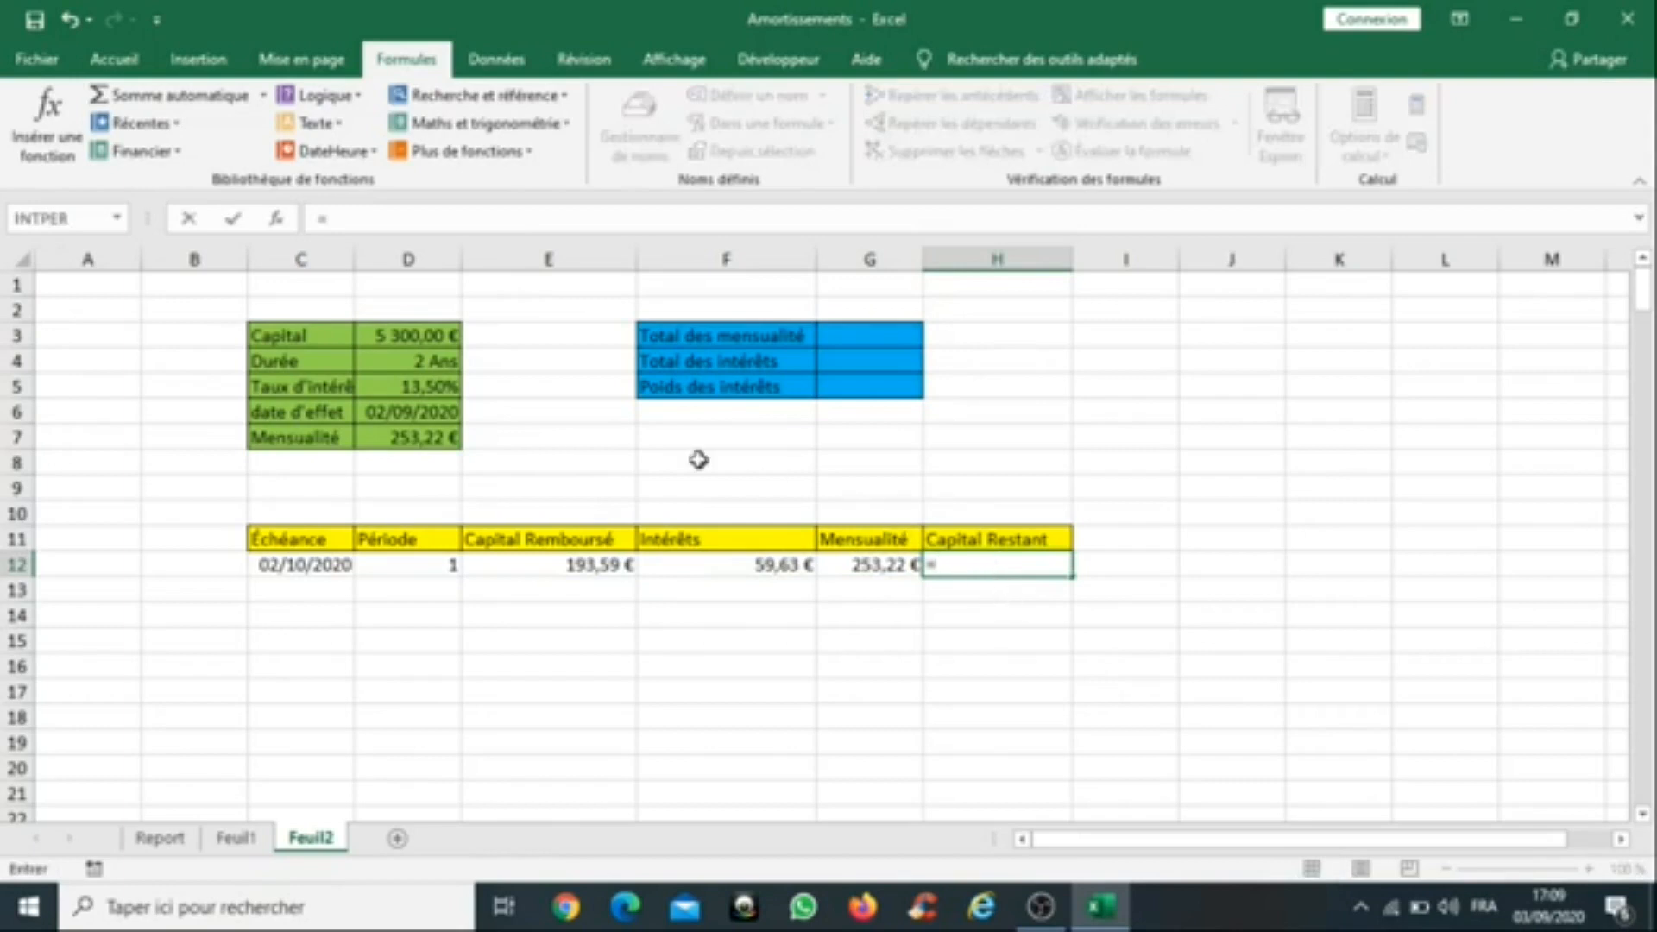
pyautogui.click(412, 336)
pyautogui.write('-')
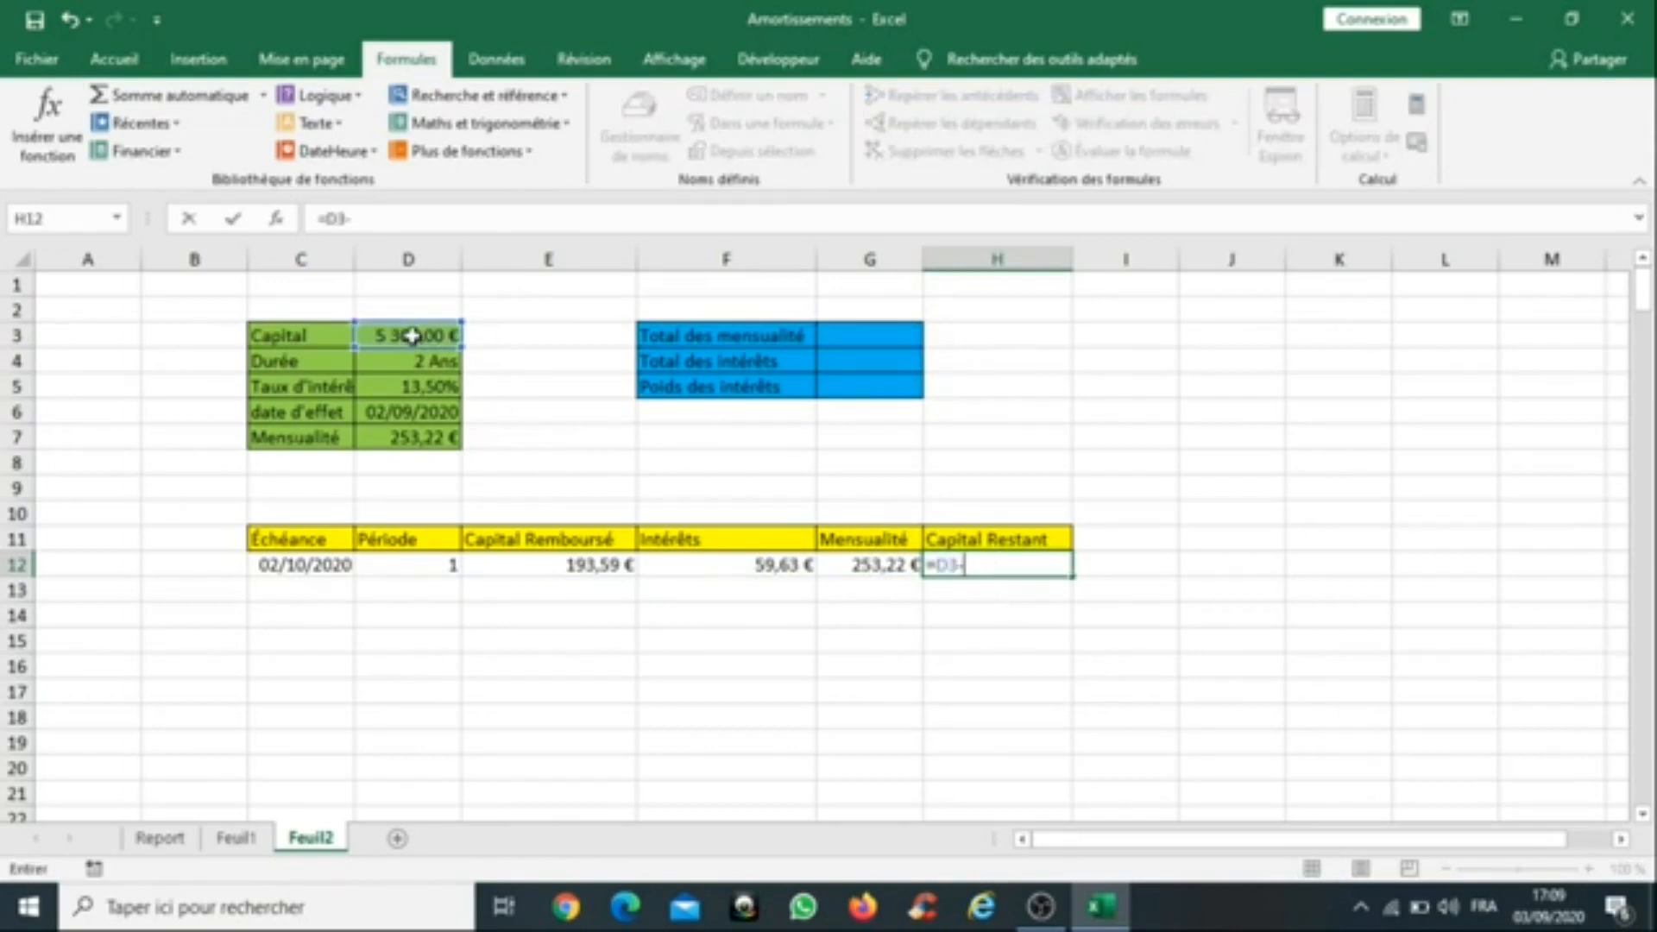
pyautogui.click(586, 567)
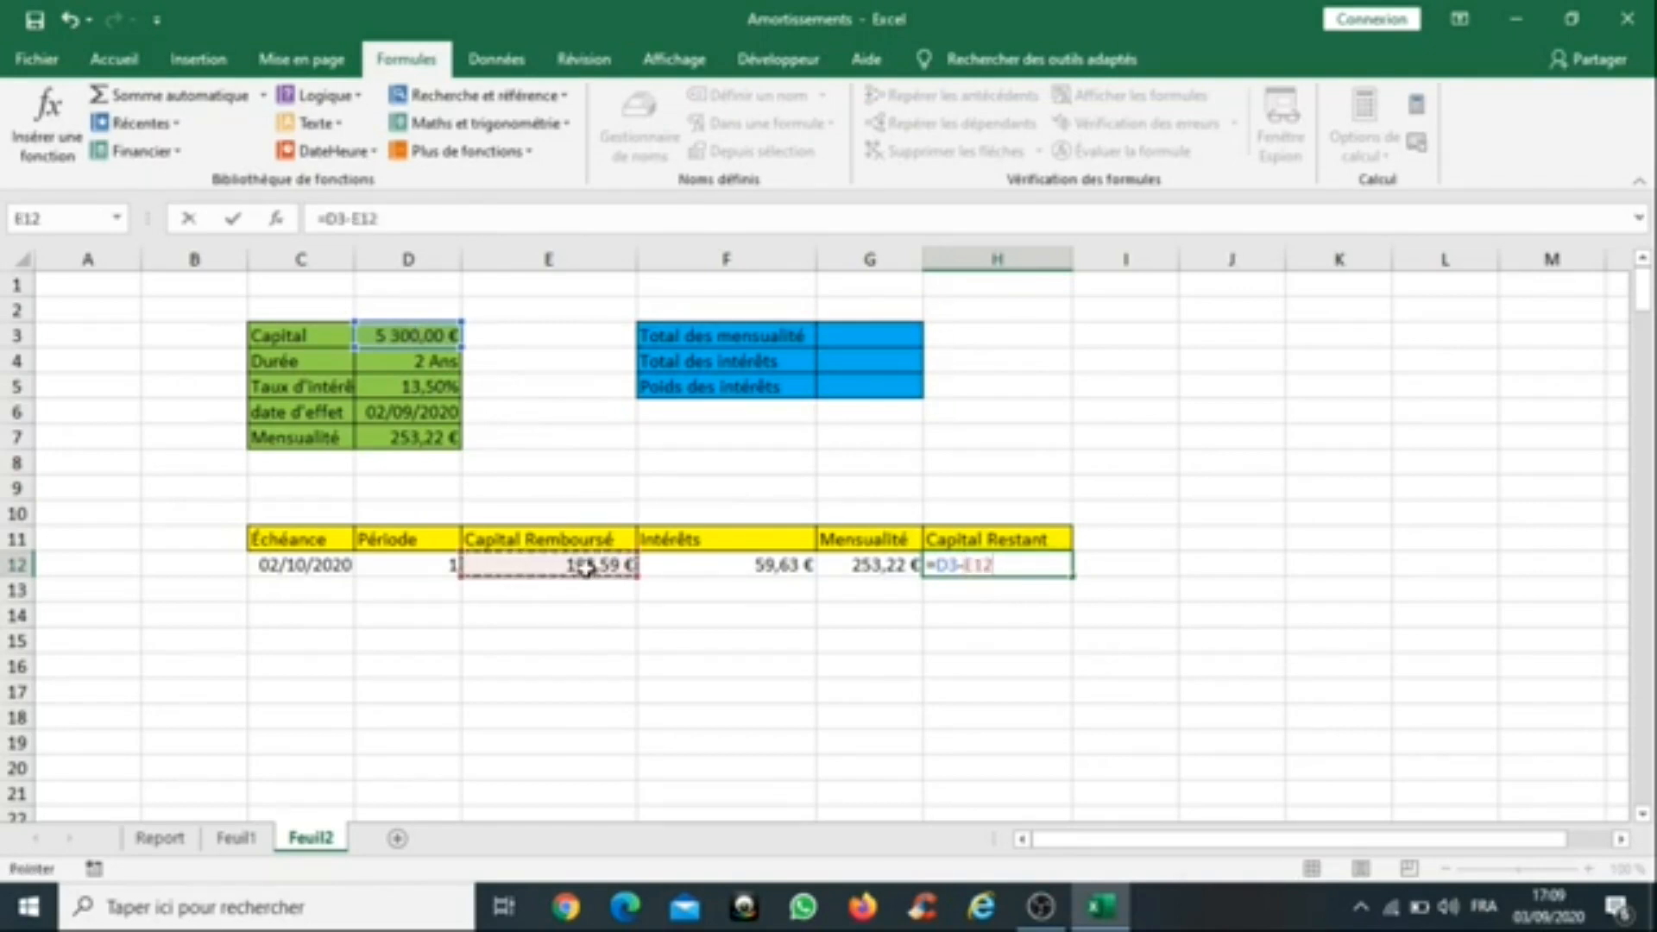
pyautogui.press('Return')
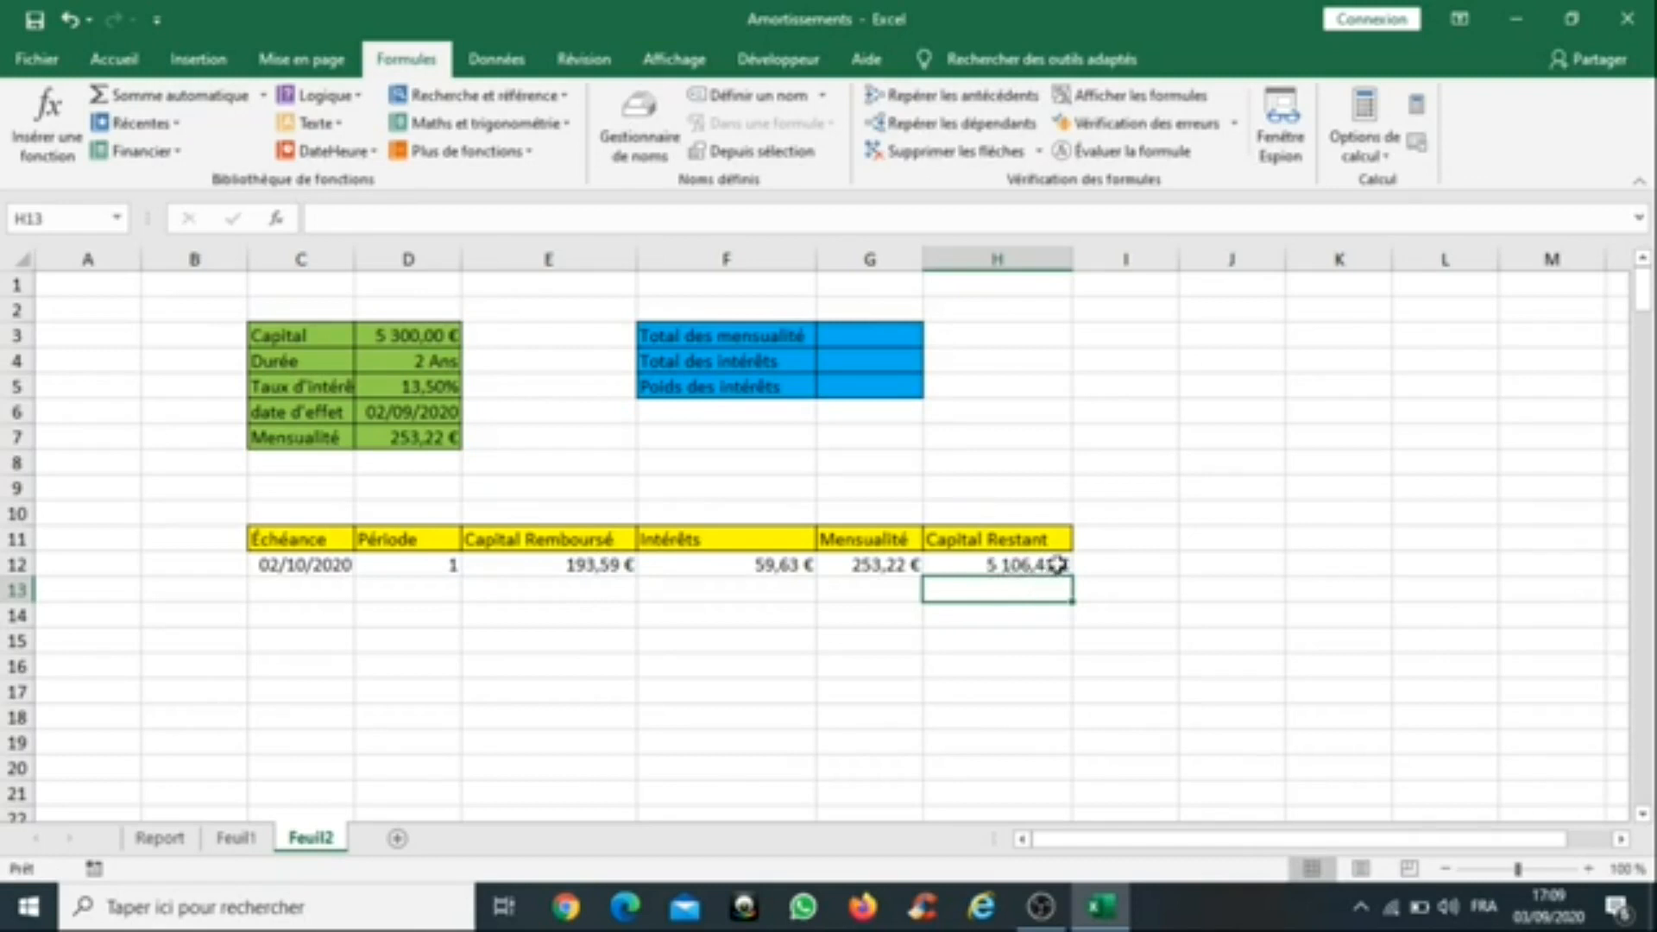
pyautogui.click(306, 590)
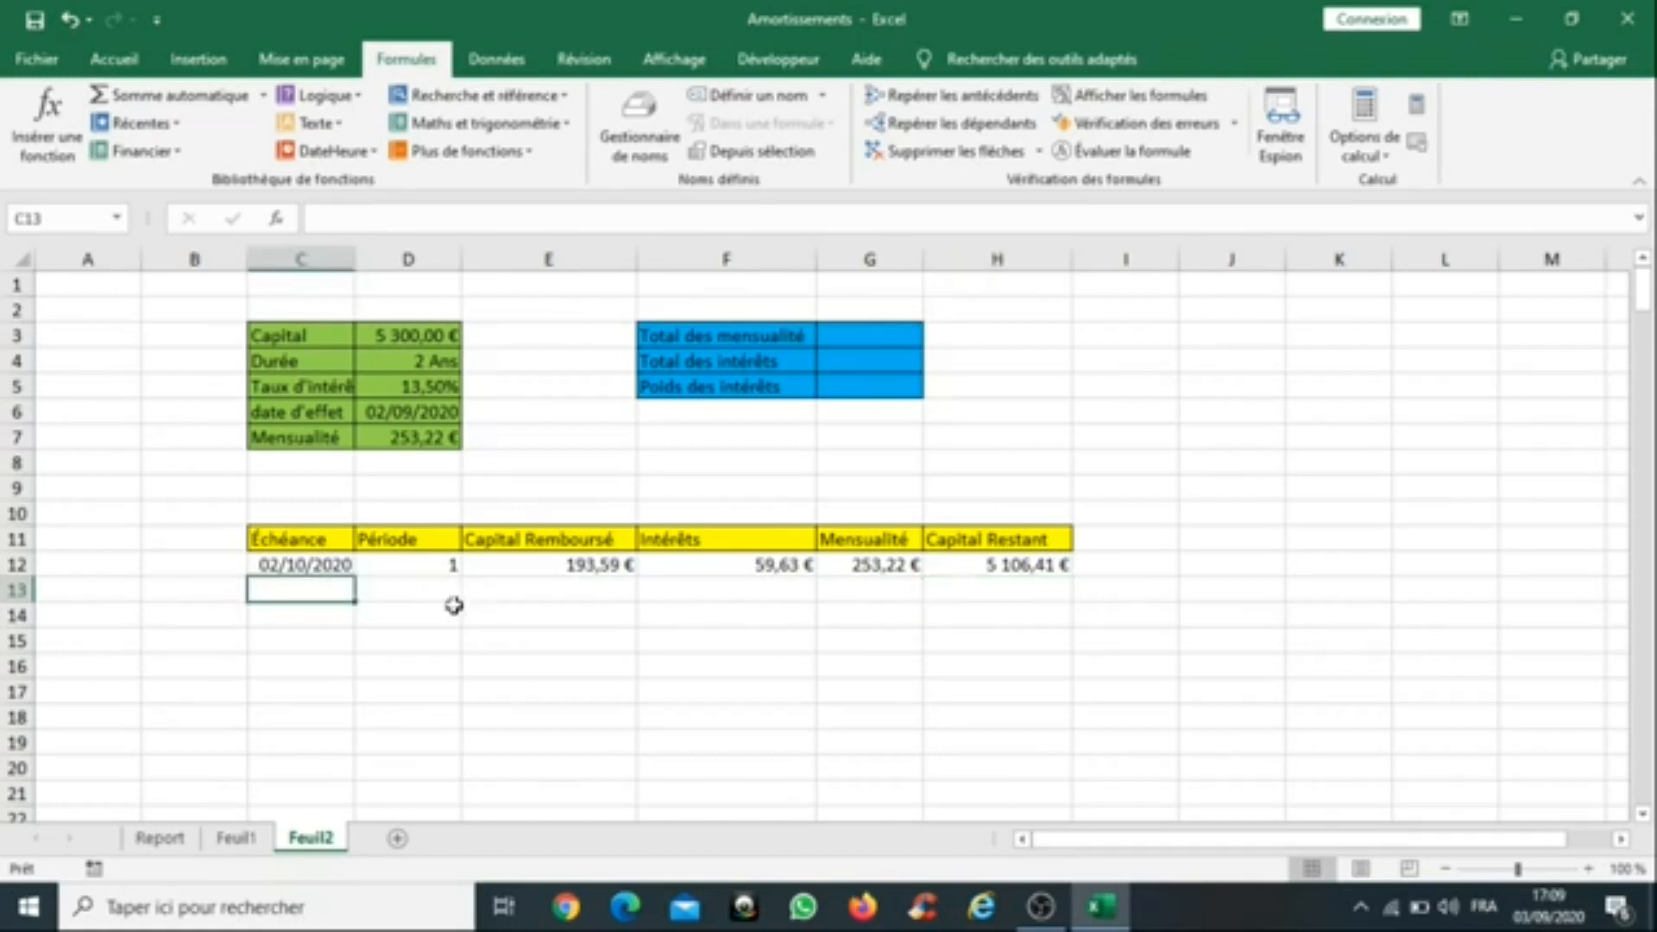
pyautogui.click(398, 587)
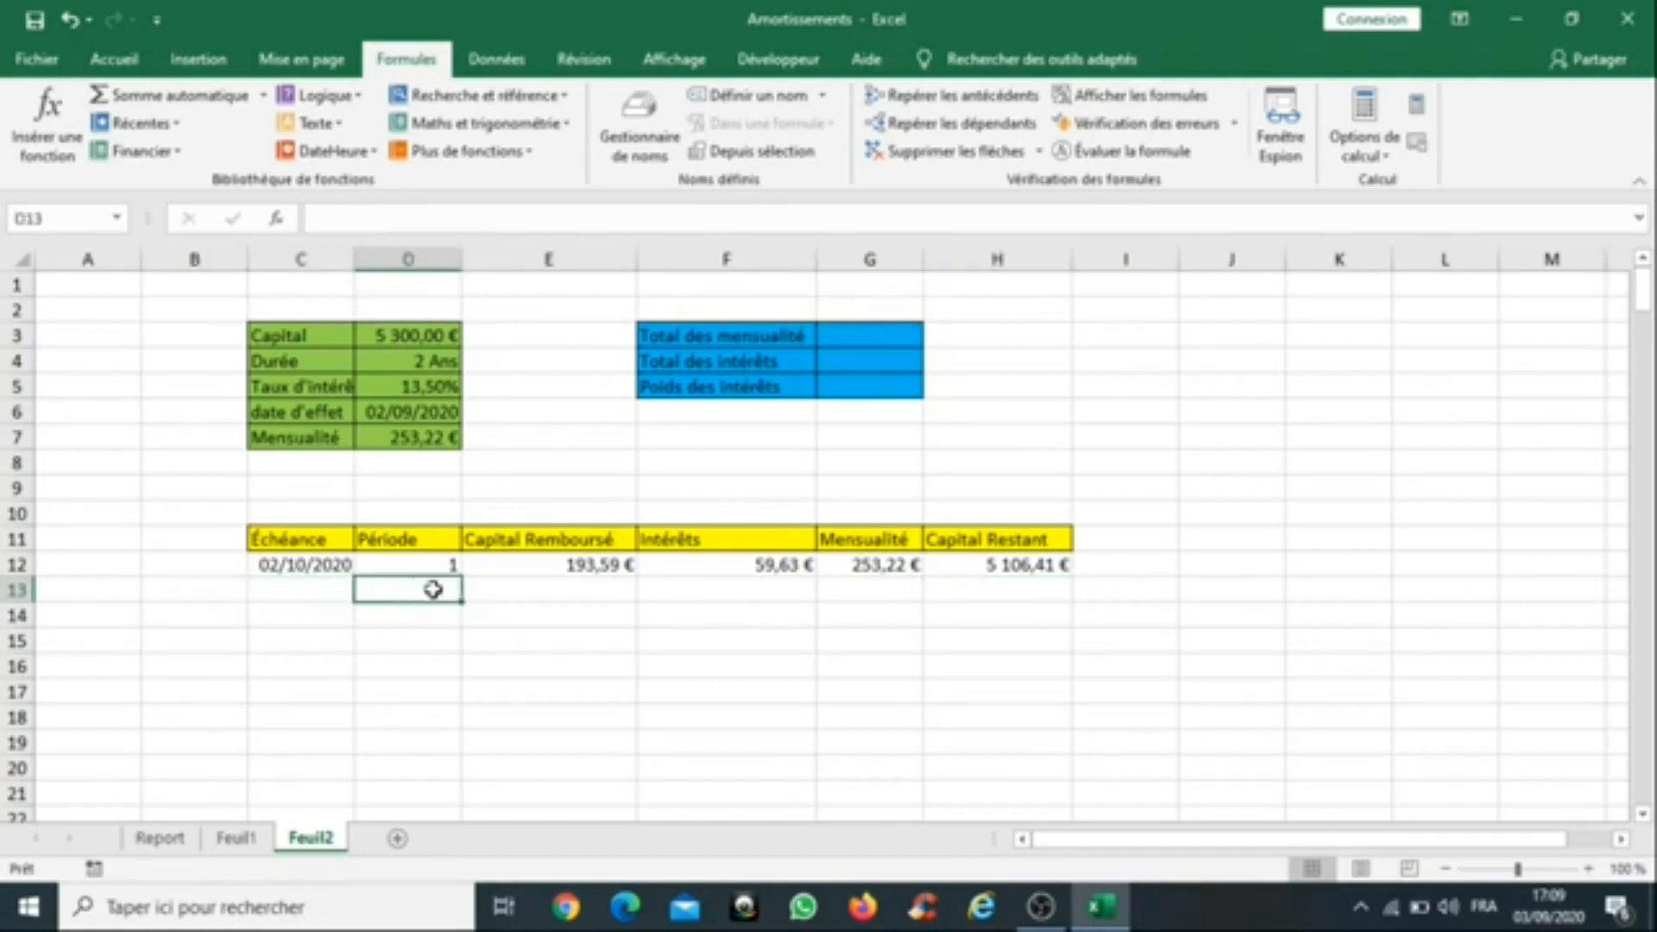
pyautogui.click(582, 594)
pyautogui.click(720, 592)
pyautogui.click(898, 592)
pyautogui.click(1006, 597)
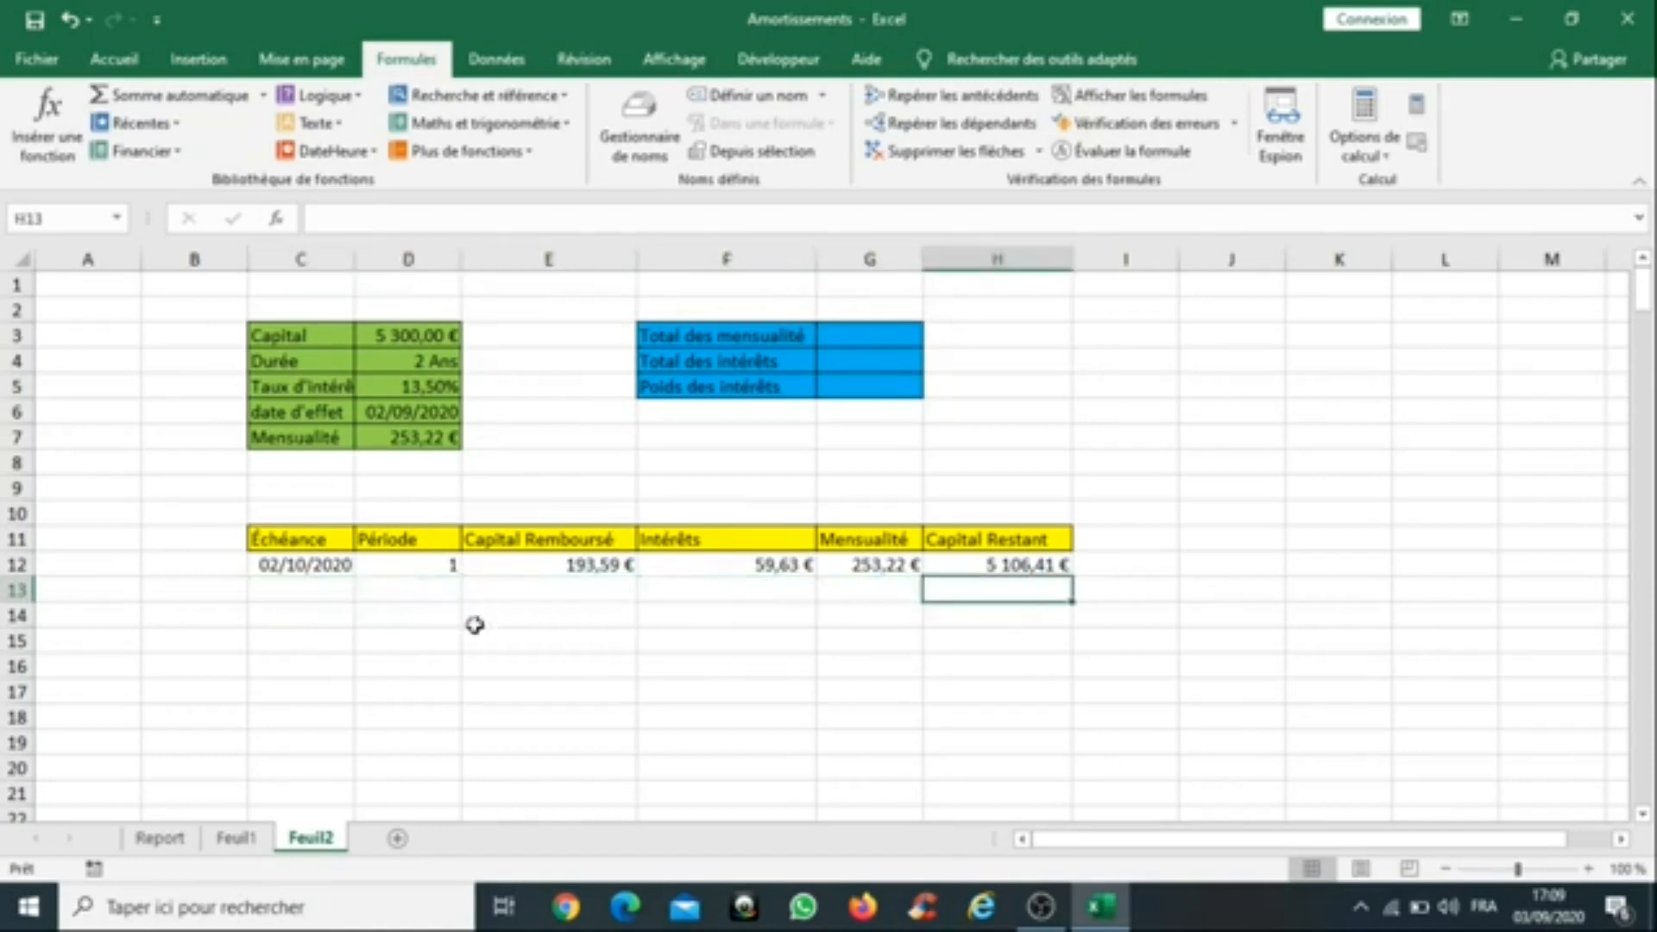
pyautogui.click(423, 591)
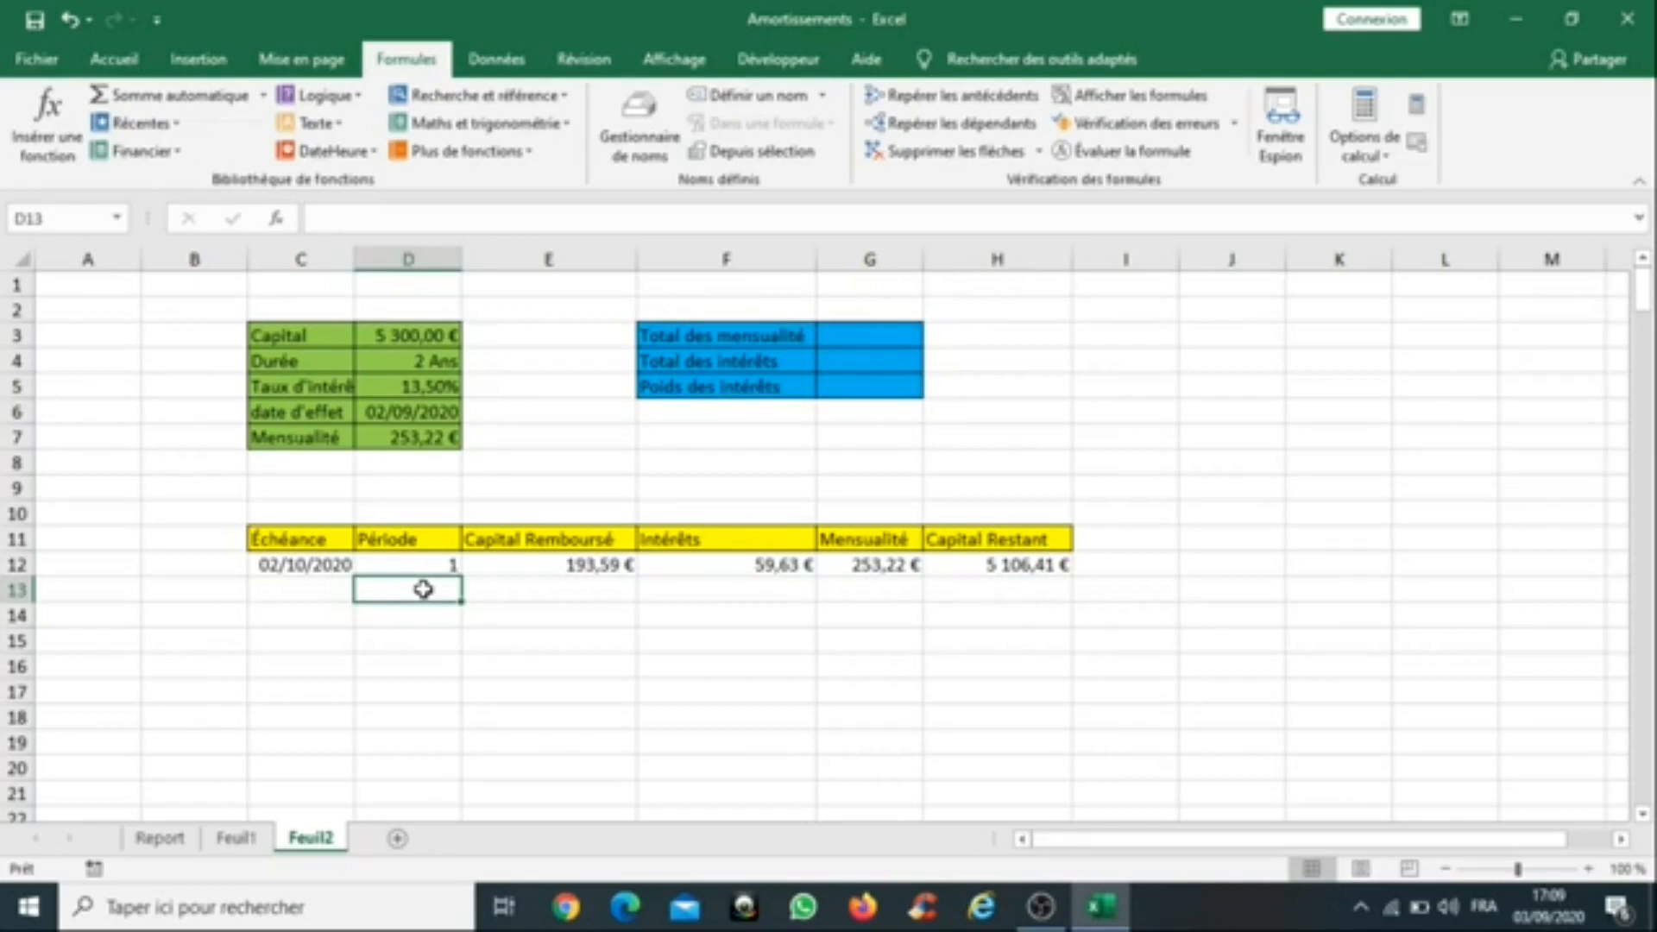
# Step: Enter =SI(D12>D4*12;"";D12+1) in D13, the second Période cell, to number periods only up to the loan duration
pyautogui.write('=si')
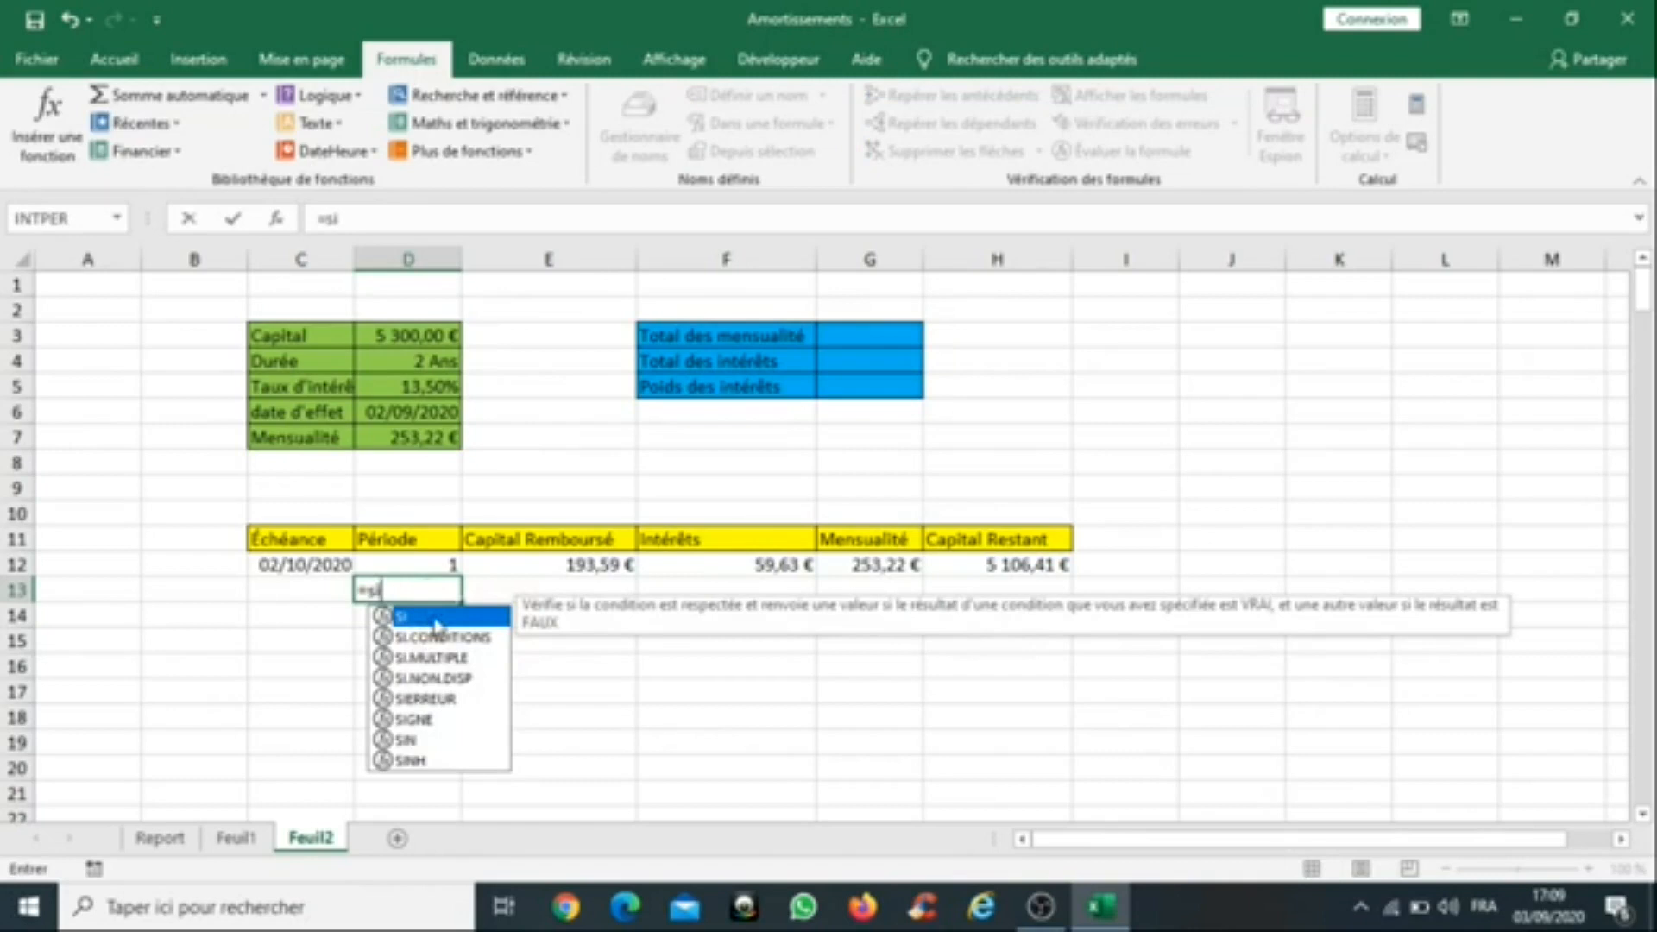
pyautogui.doubleClick(436, 626)
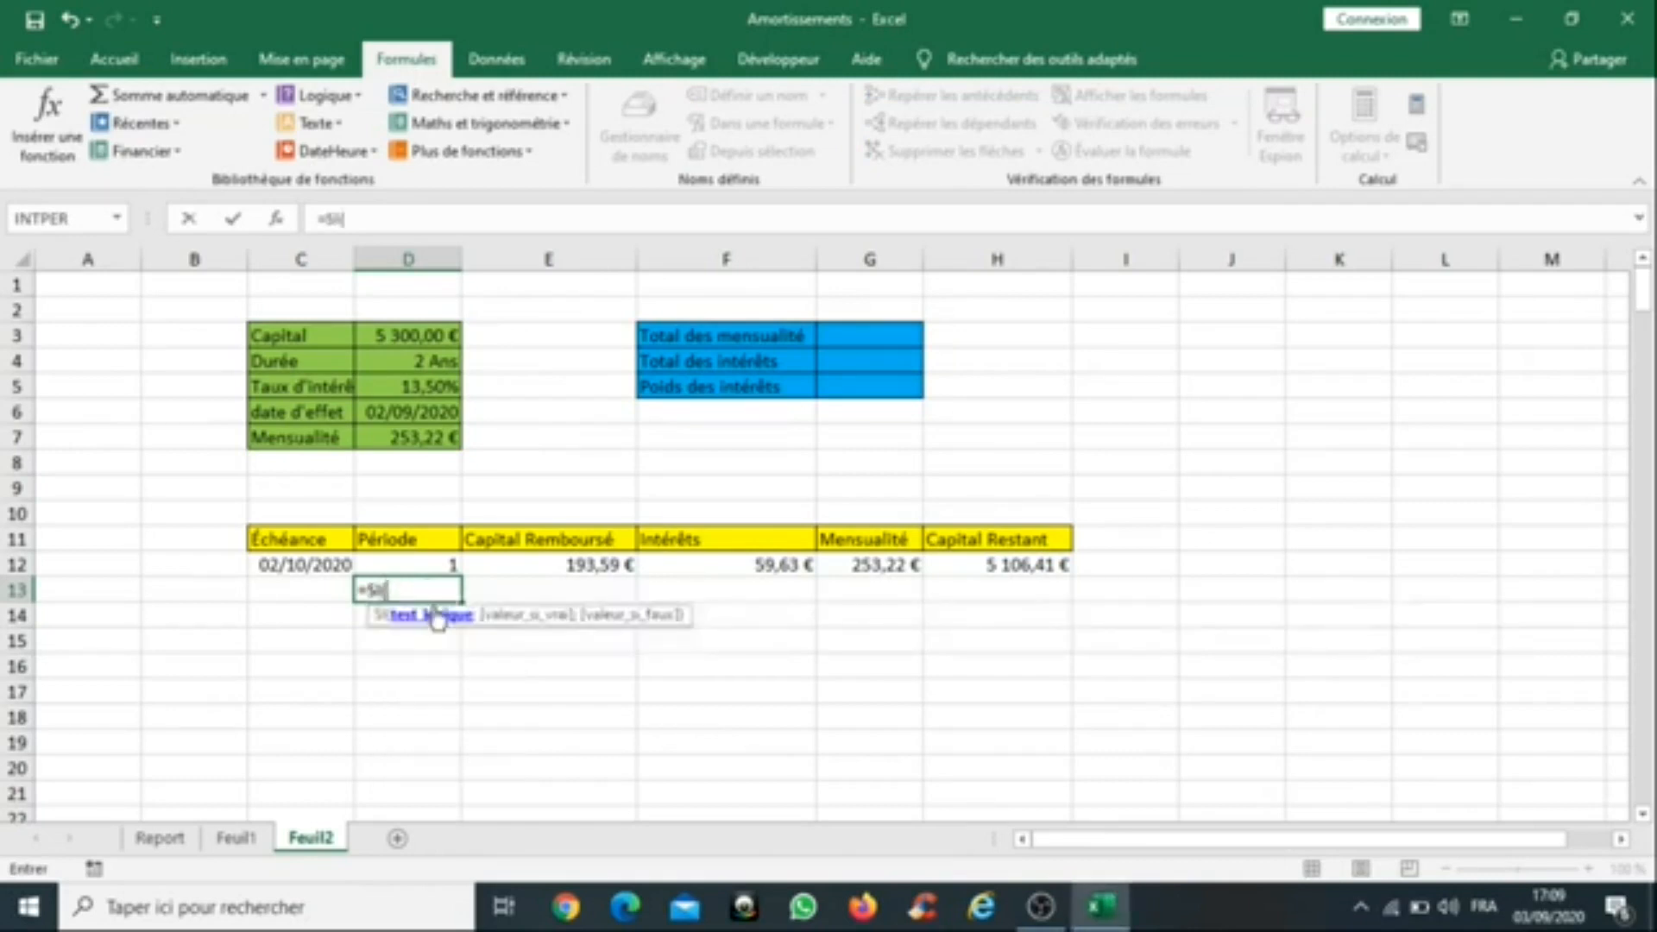
pyautogui.click(421, 565)
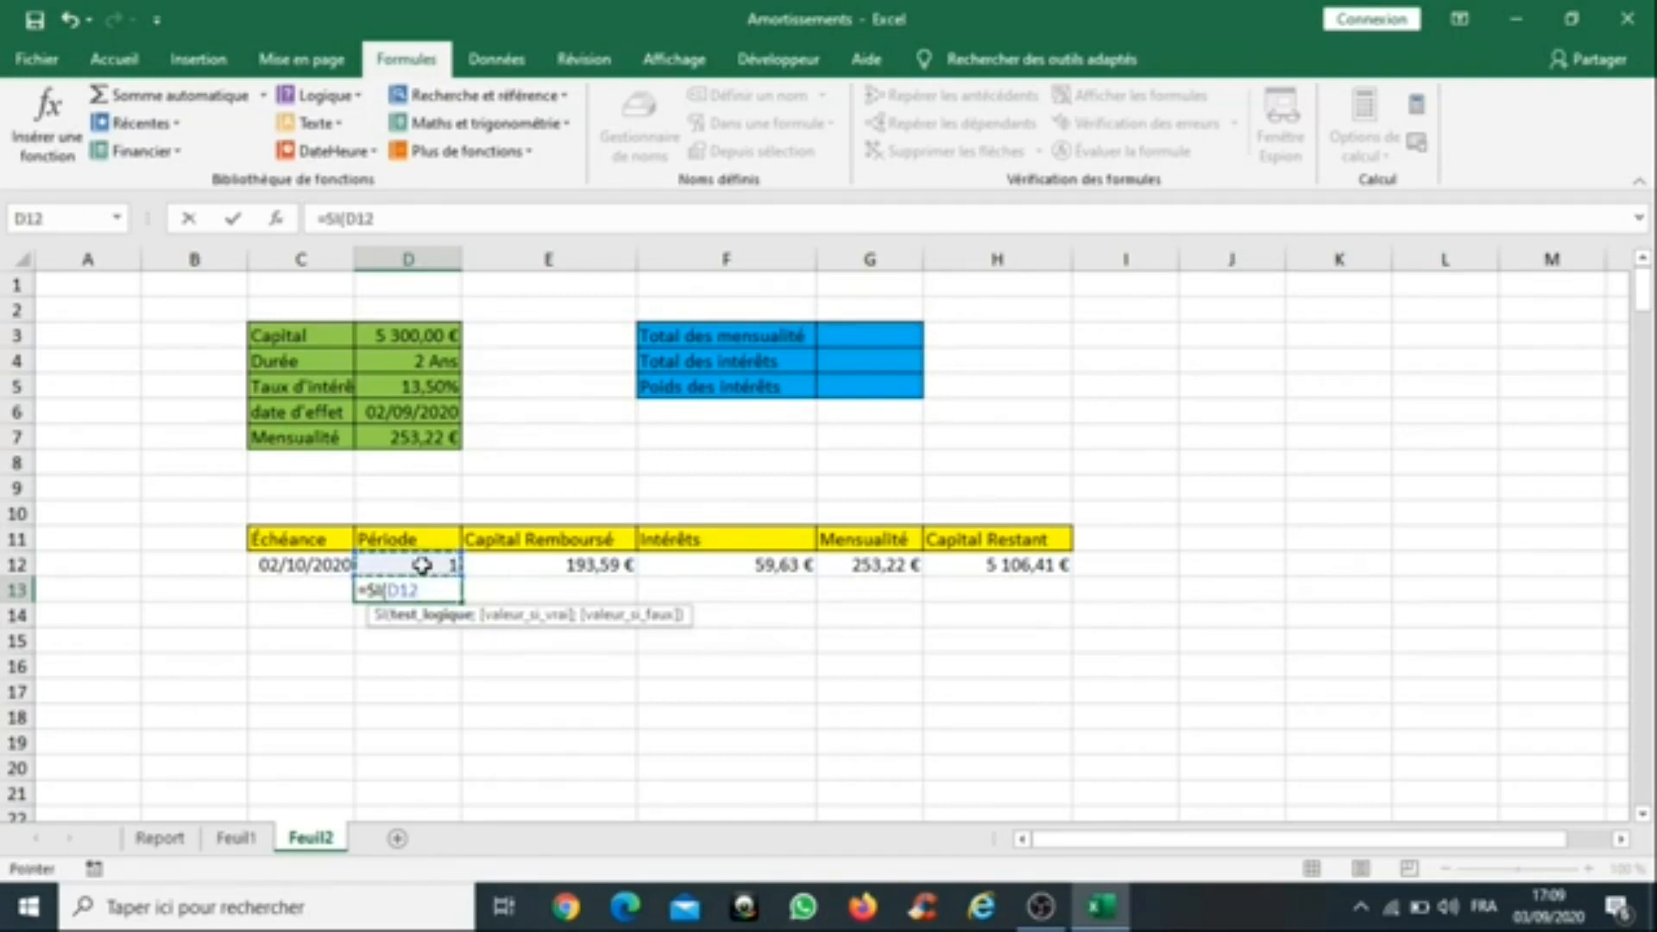
pyautogui.write('>')
pyautogui.click(407, 361)
pyautogui.write('*12')
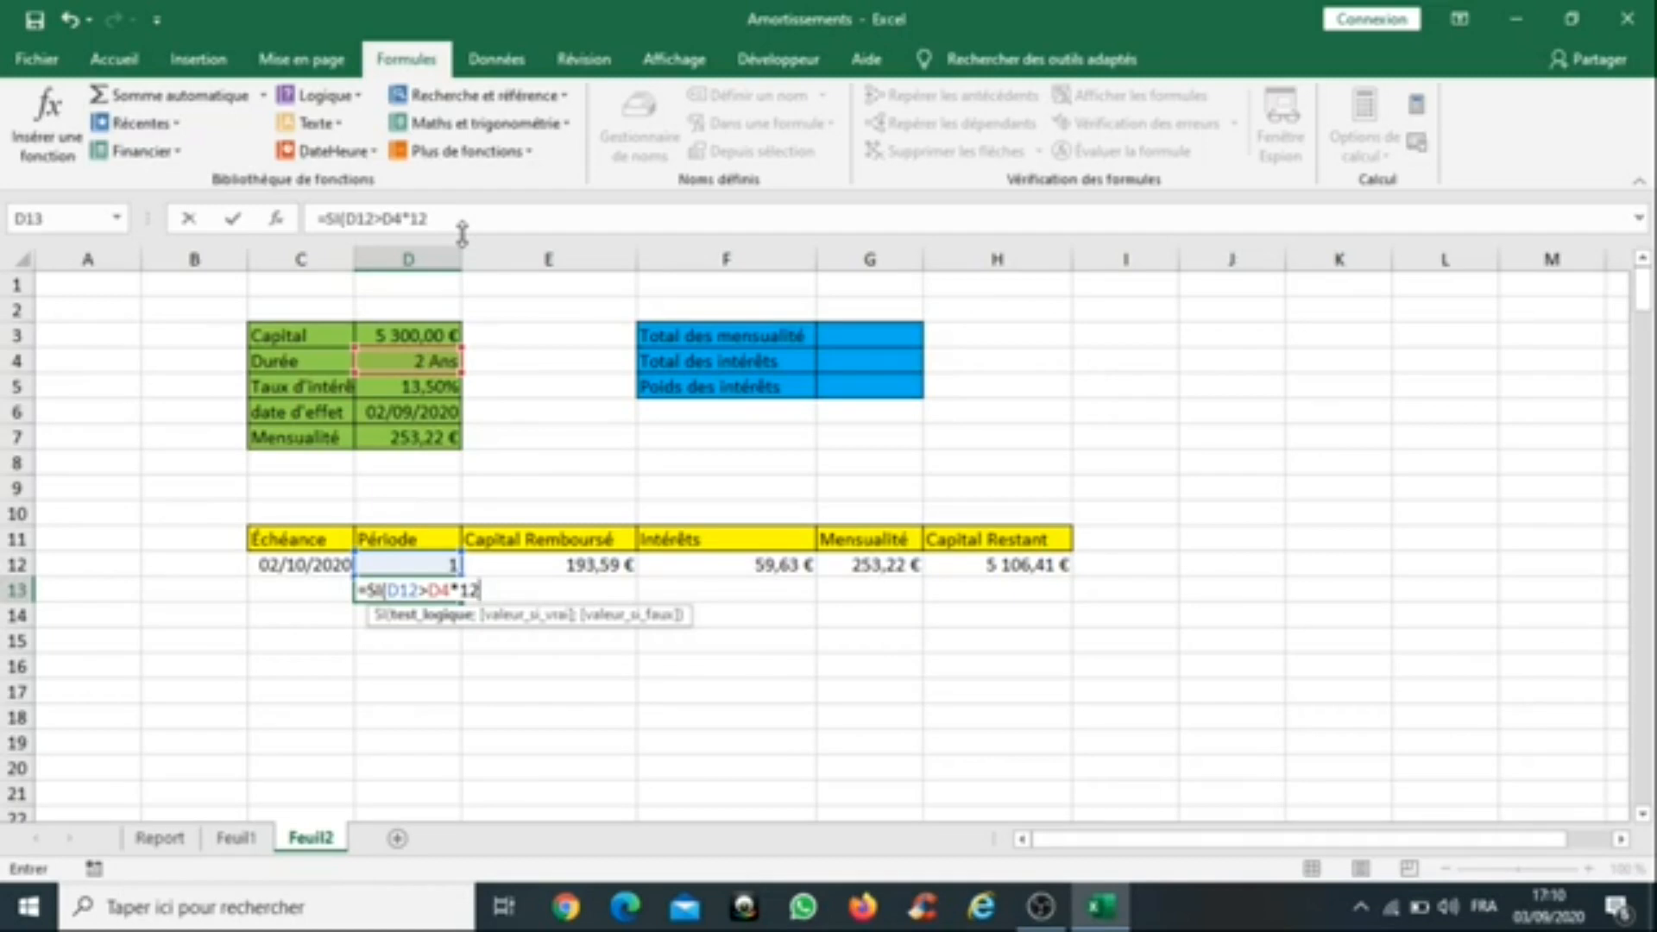
pyautogui.write(';')
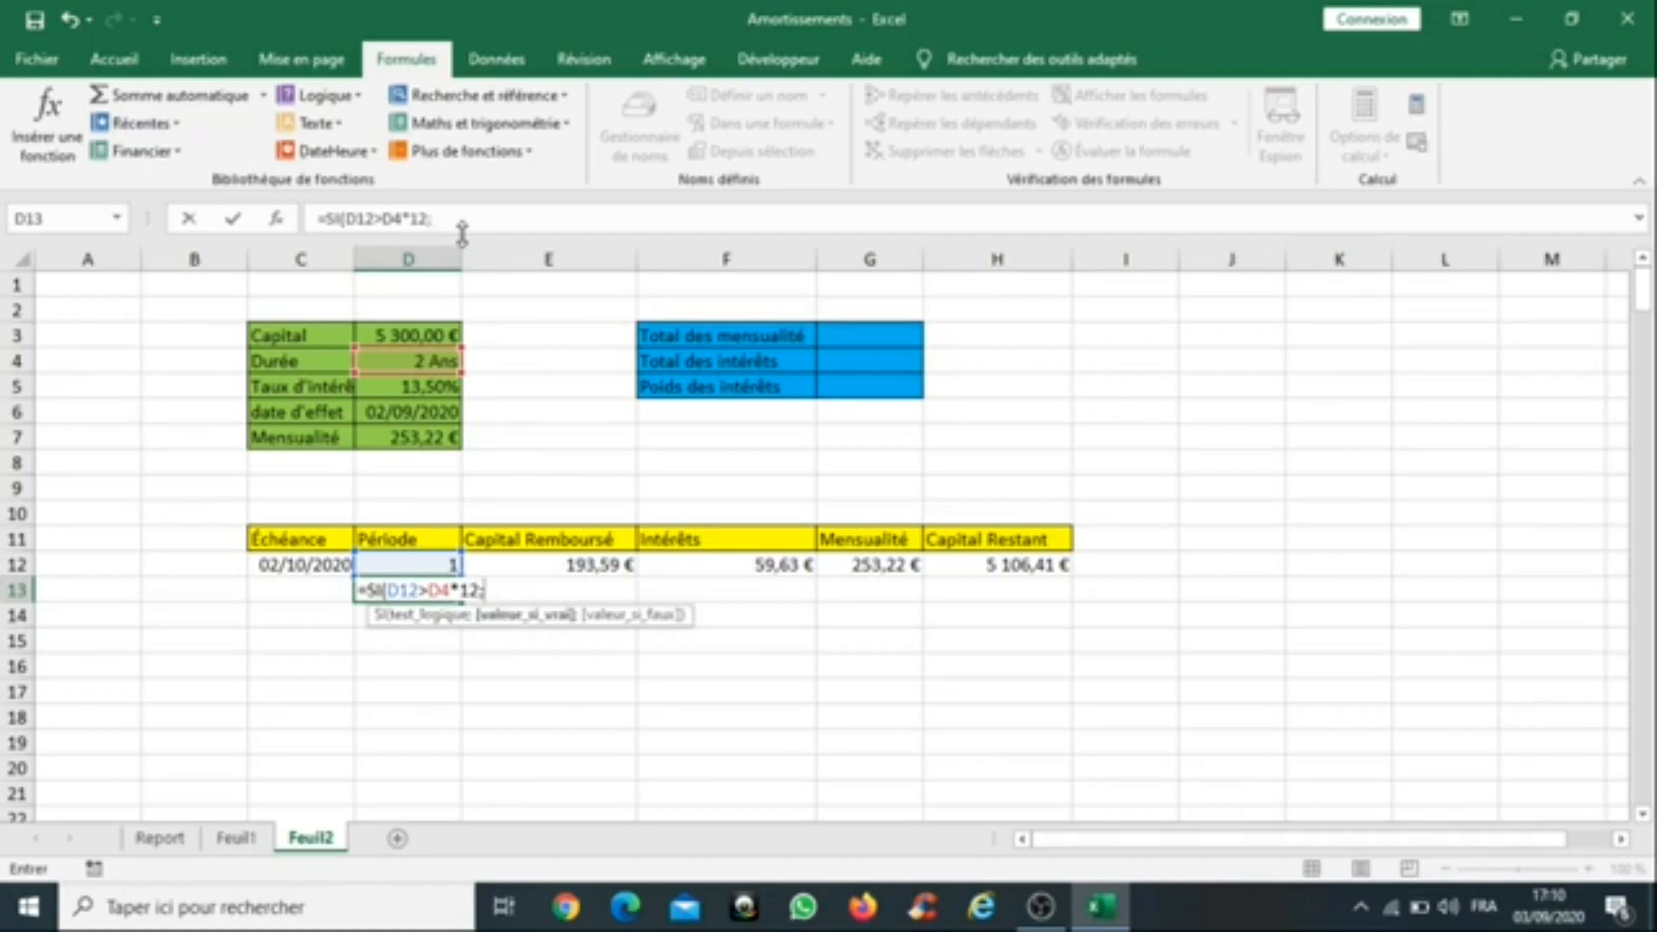
pyautogui.write('"";')
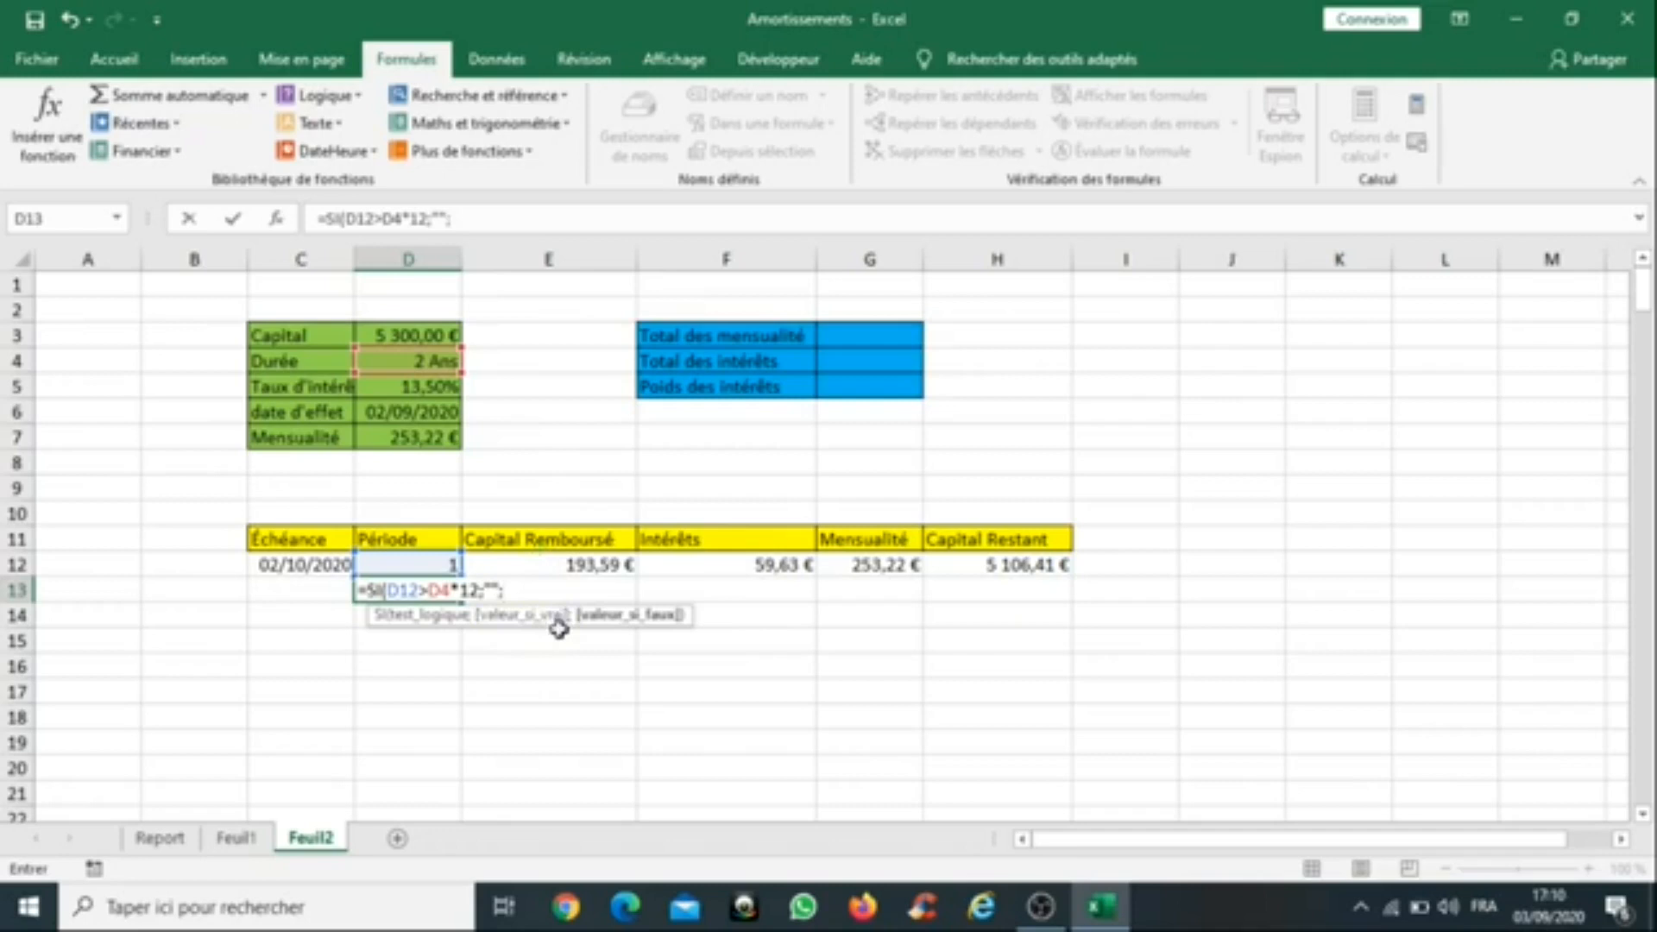
pyautogui.click(431, 563)
pyautogui.write('+1)')
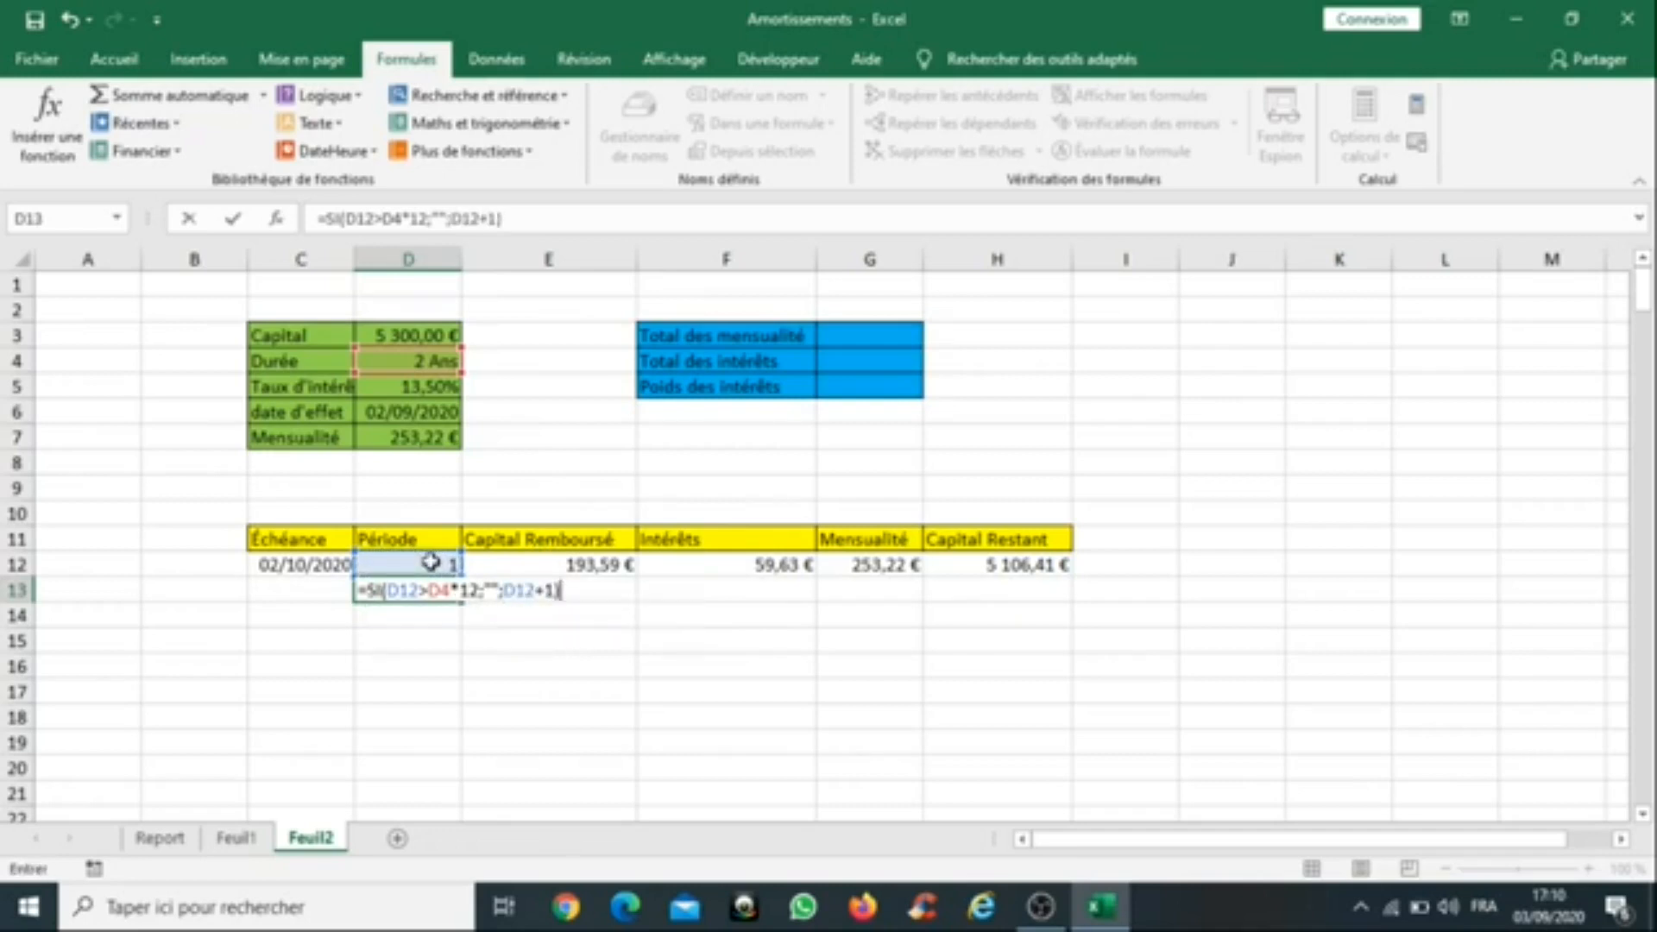
pyautogui.hotkey('ctrl', 'Return')
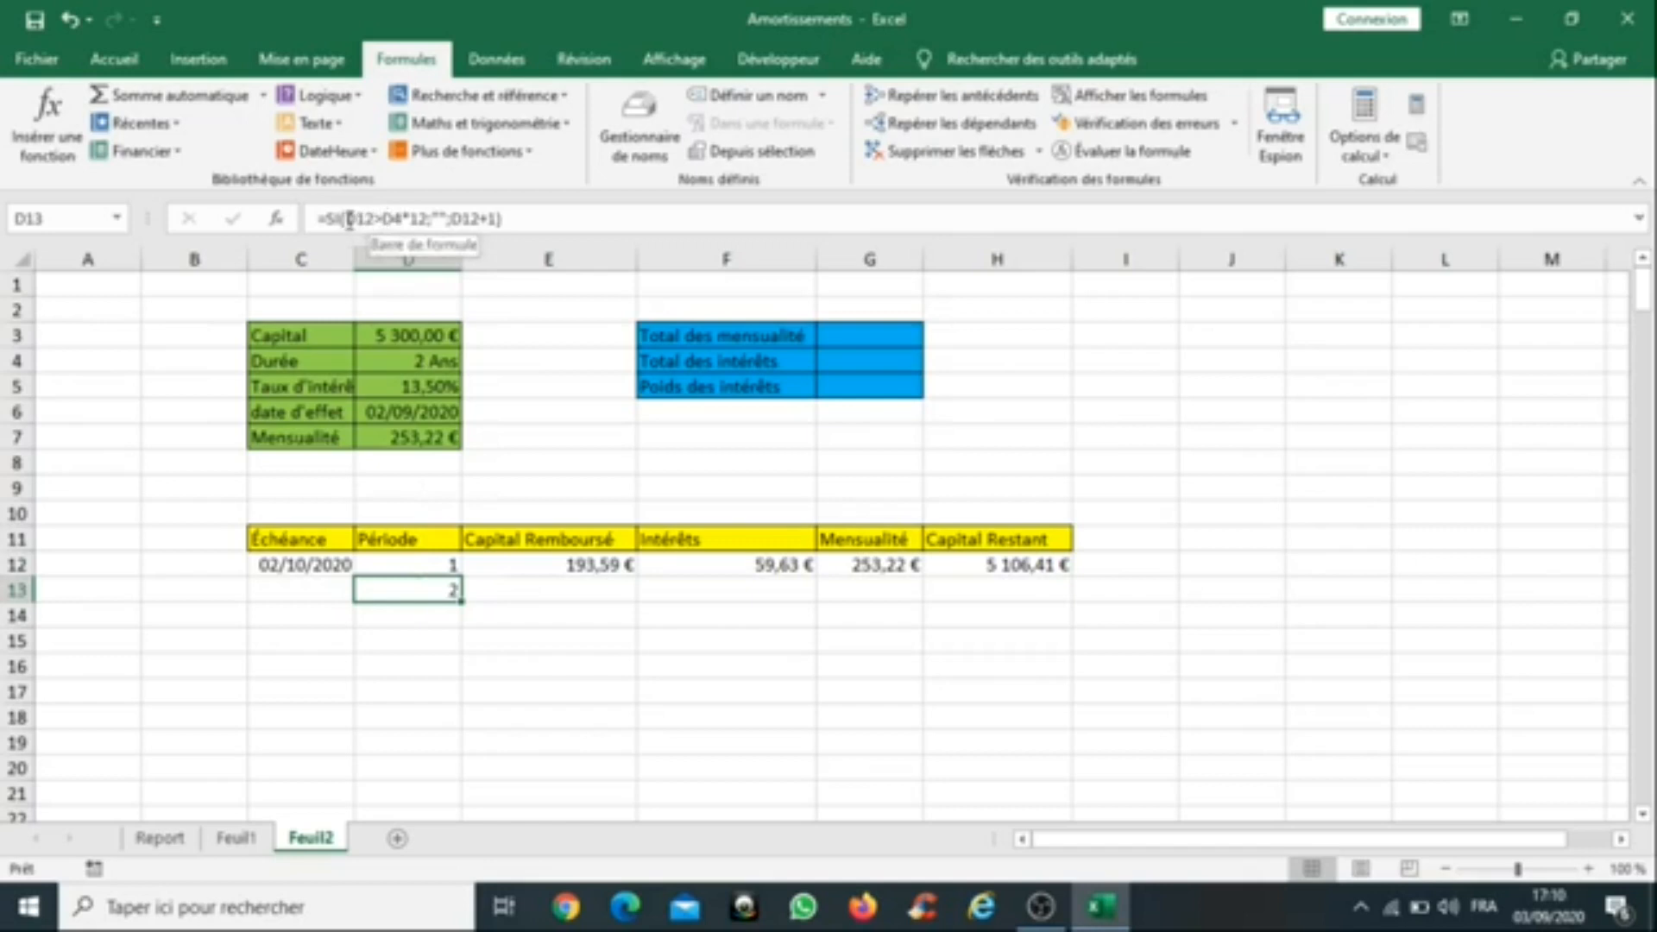
# Step: Make the D4 reference absolute ($D$4) in the D13 period formula
pyautogui.click(388, 221)
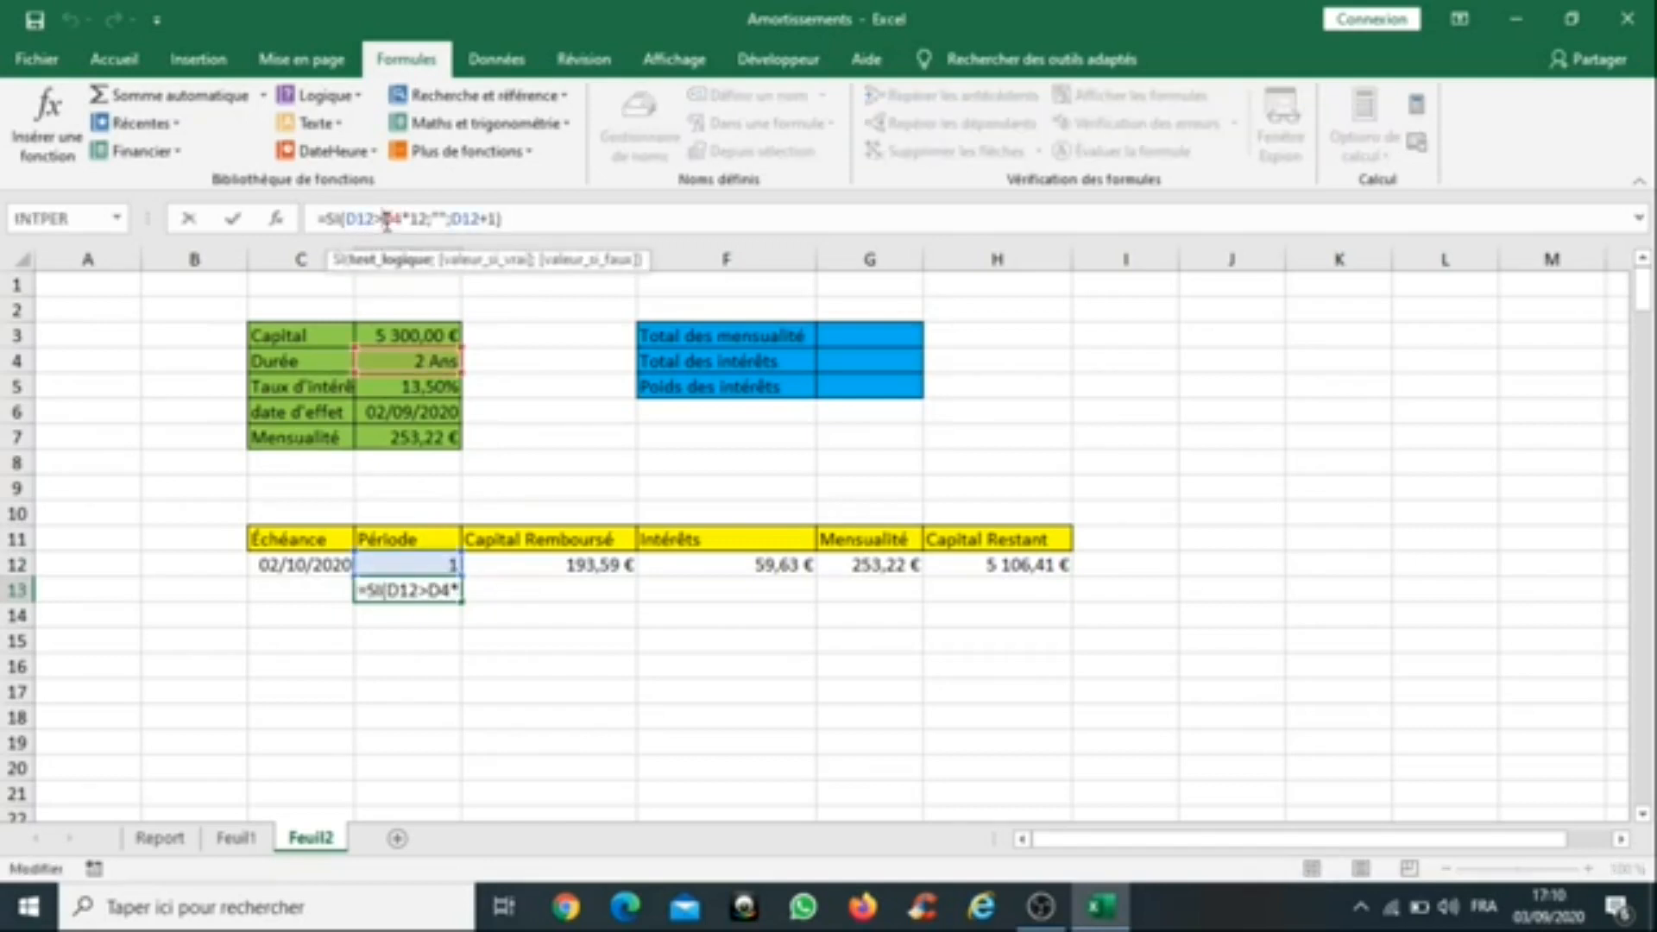
pyautogui.write('$')
pyautogui.press('Right')
pyautogui.write('$')
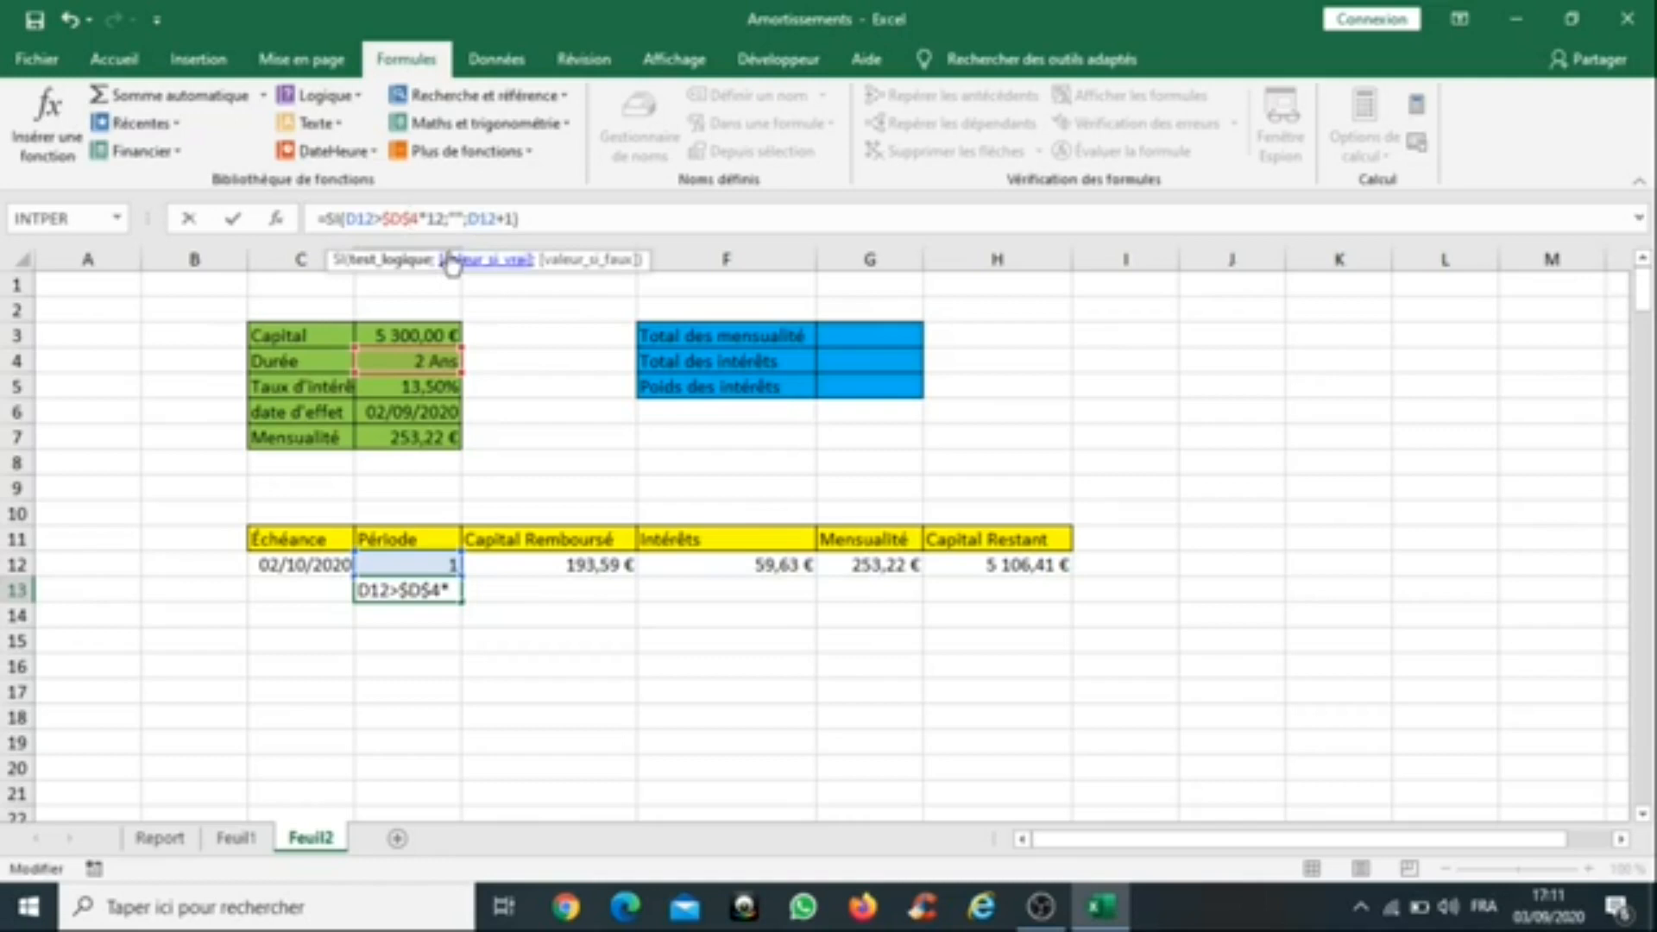
pyautogui.press('Return')
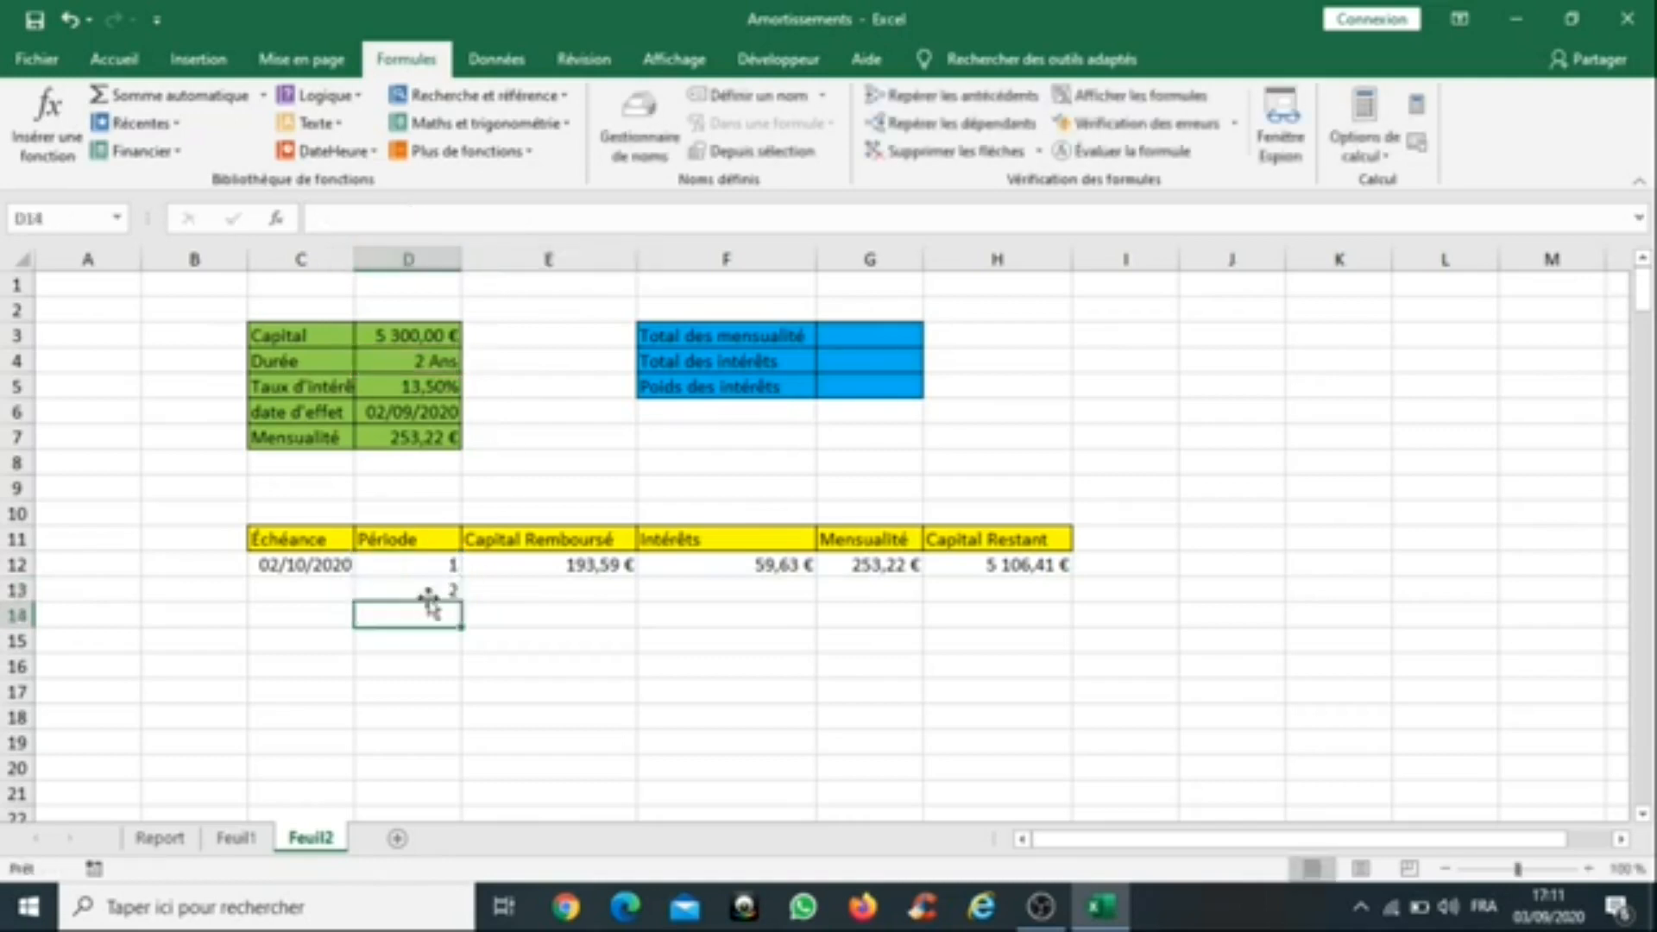
pyautogui.click(295, 587)
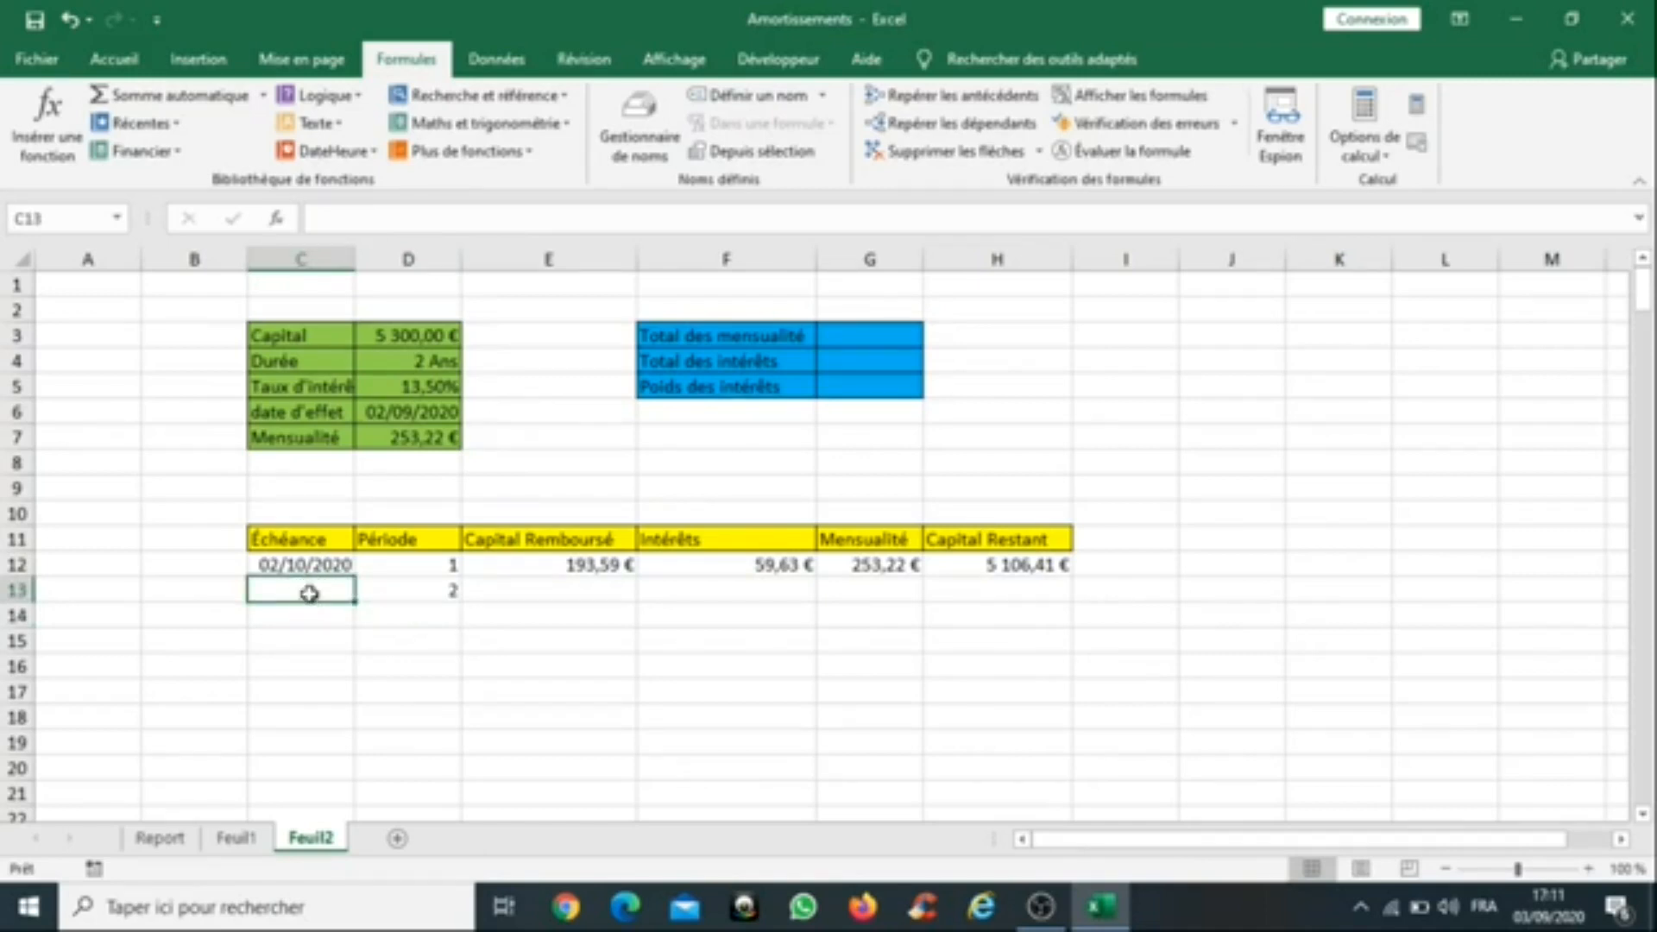
pyautogui.write('si')
pyautogui.press('BackSpace')
pyautogui.press('BackSpace')
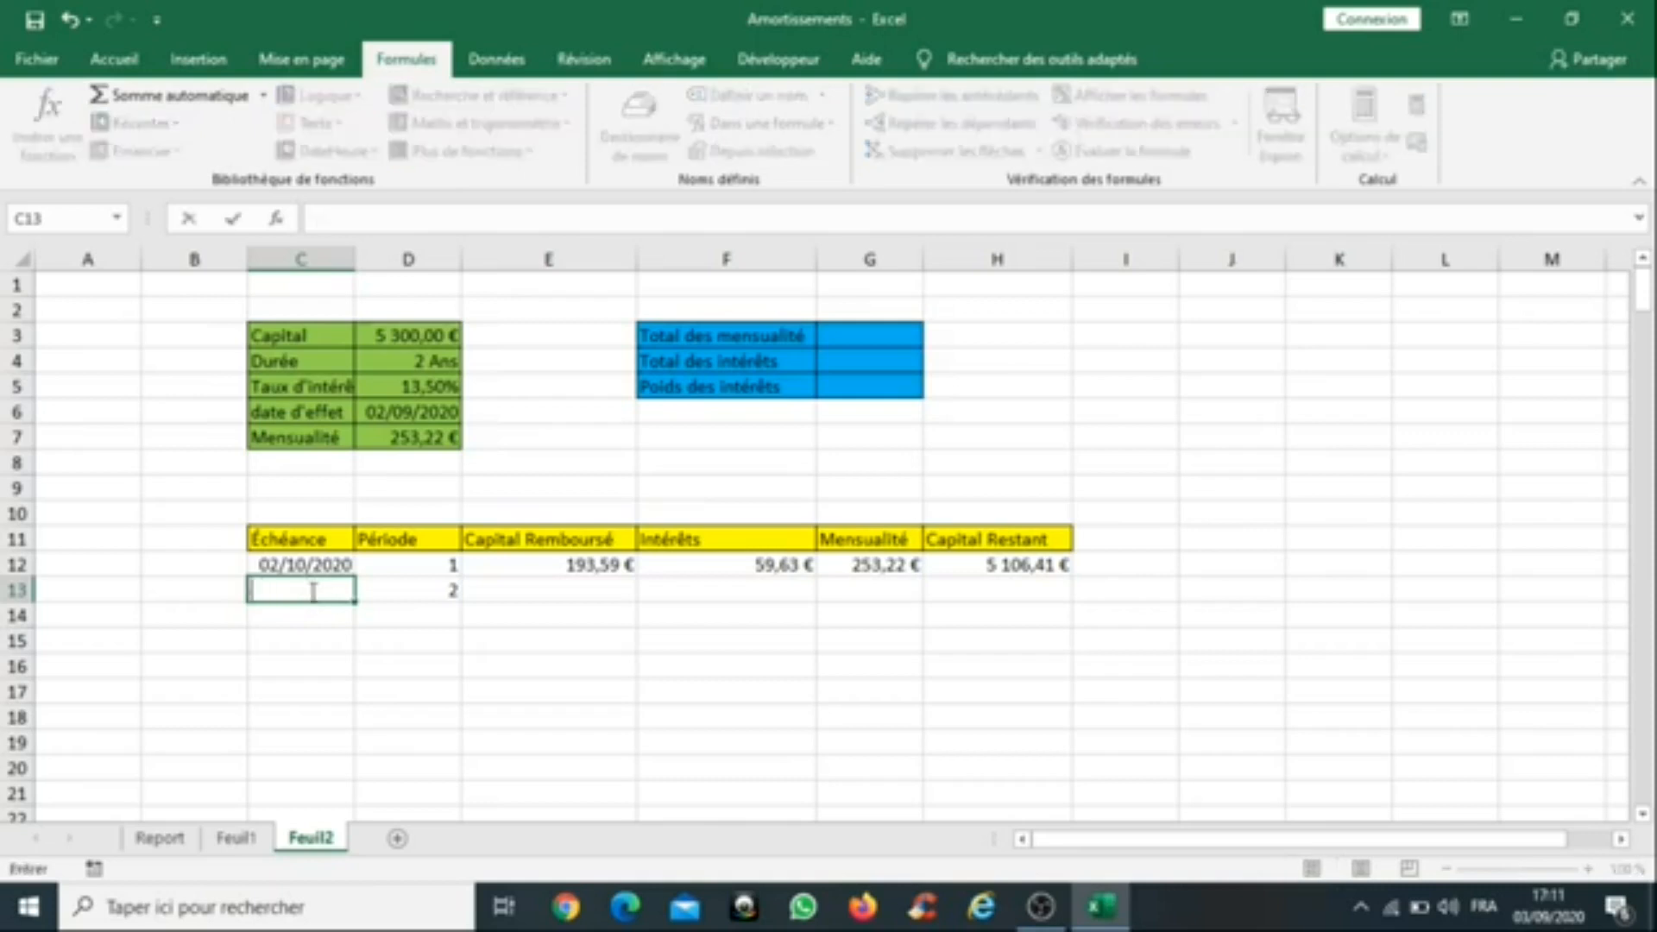
pyautogui.write('=si')
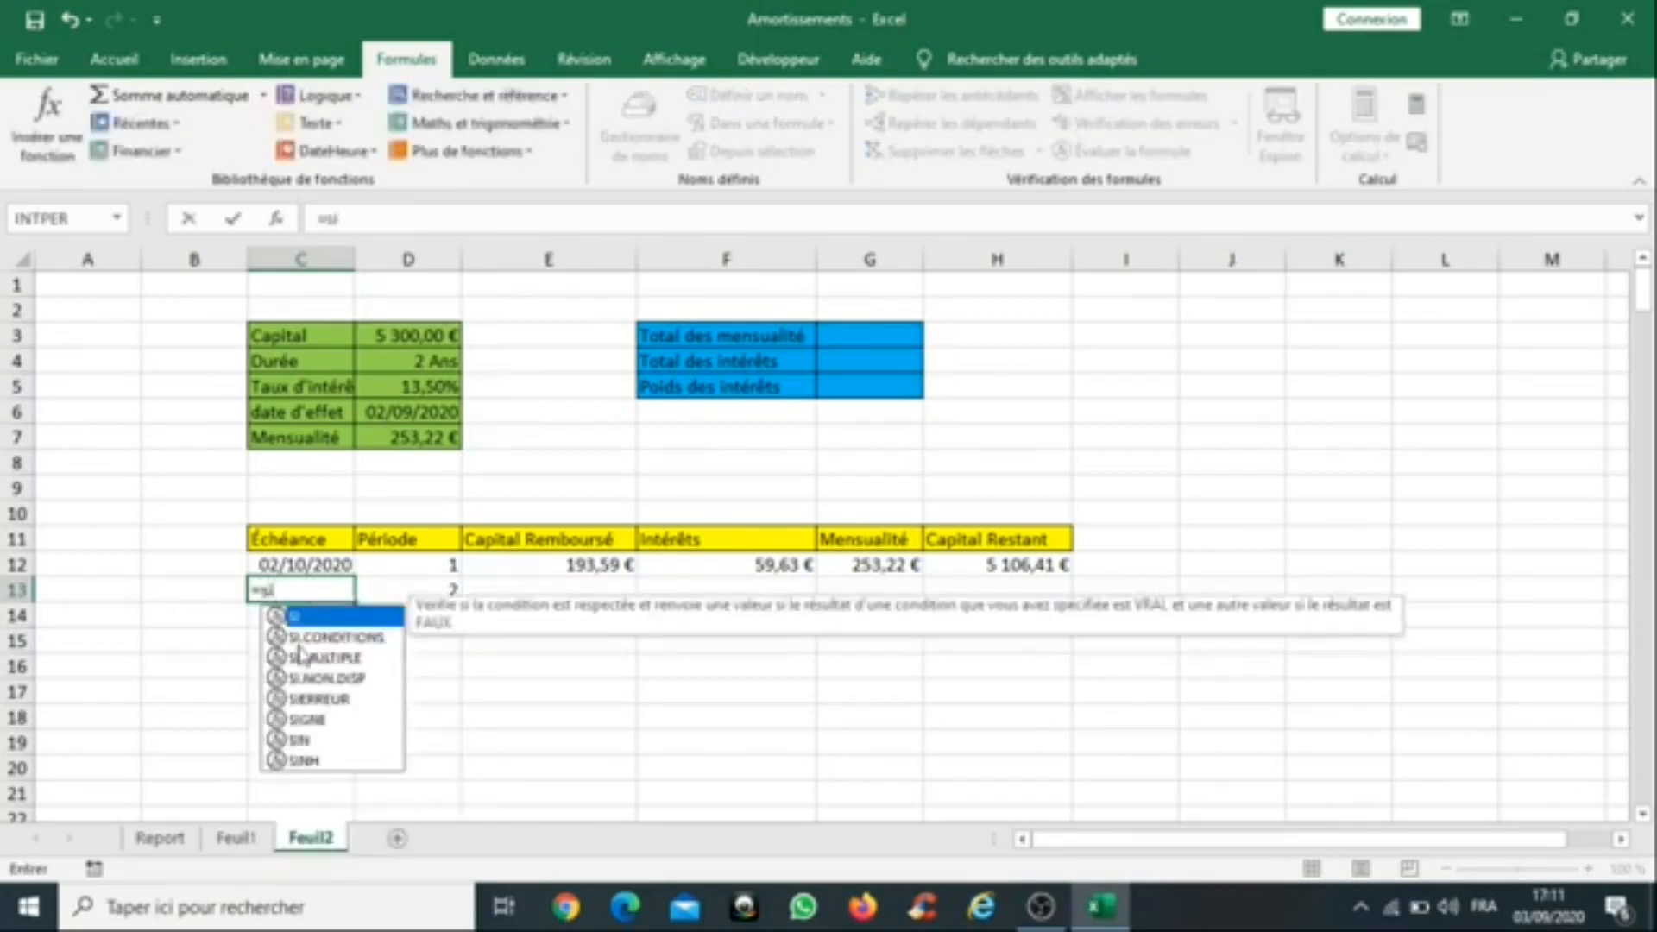
pyautogui.doubleClick(322, 628)
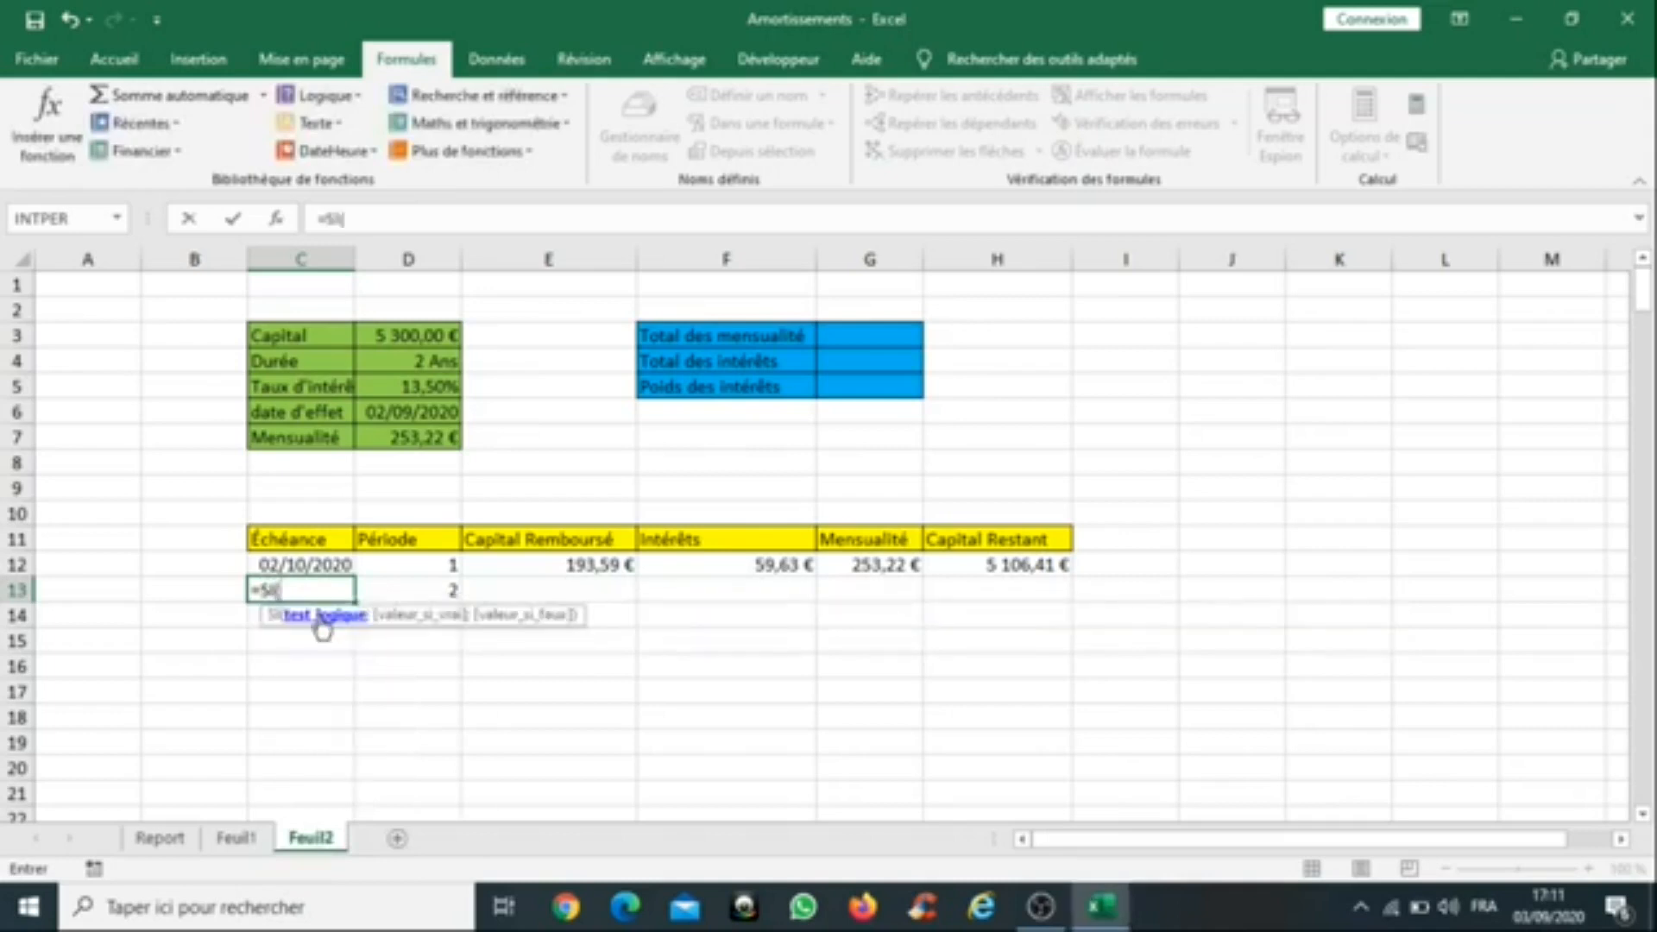
pyautogui.click(432, 592)
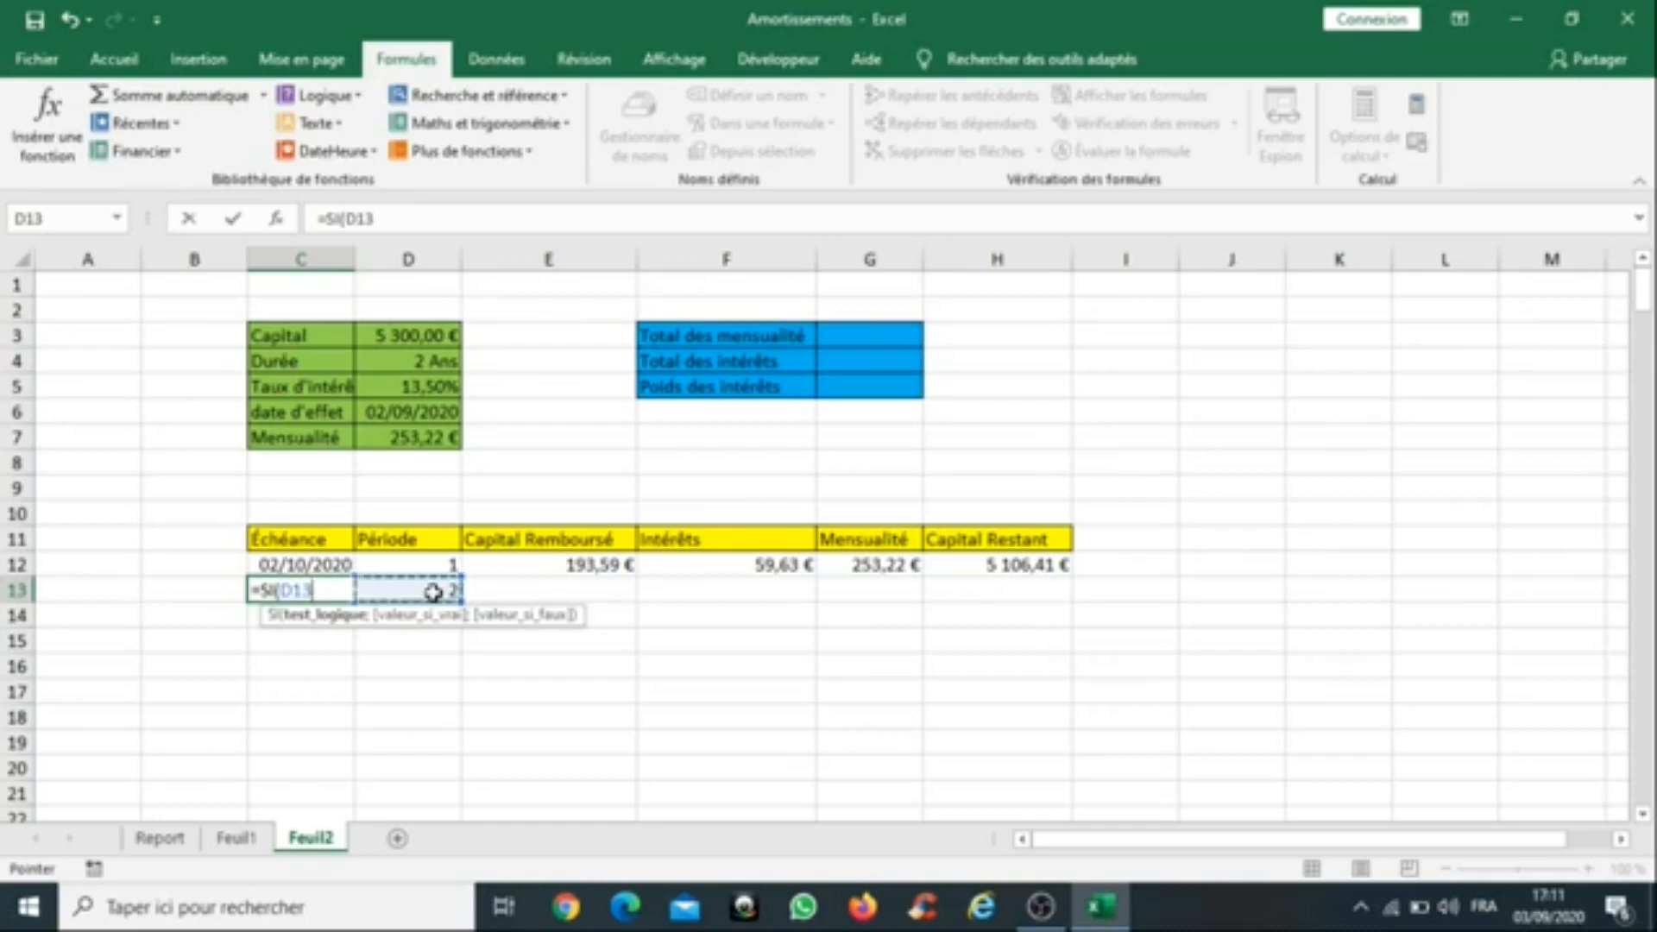
pyautogui.write('=""')
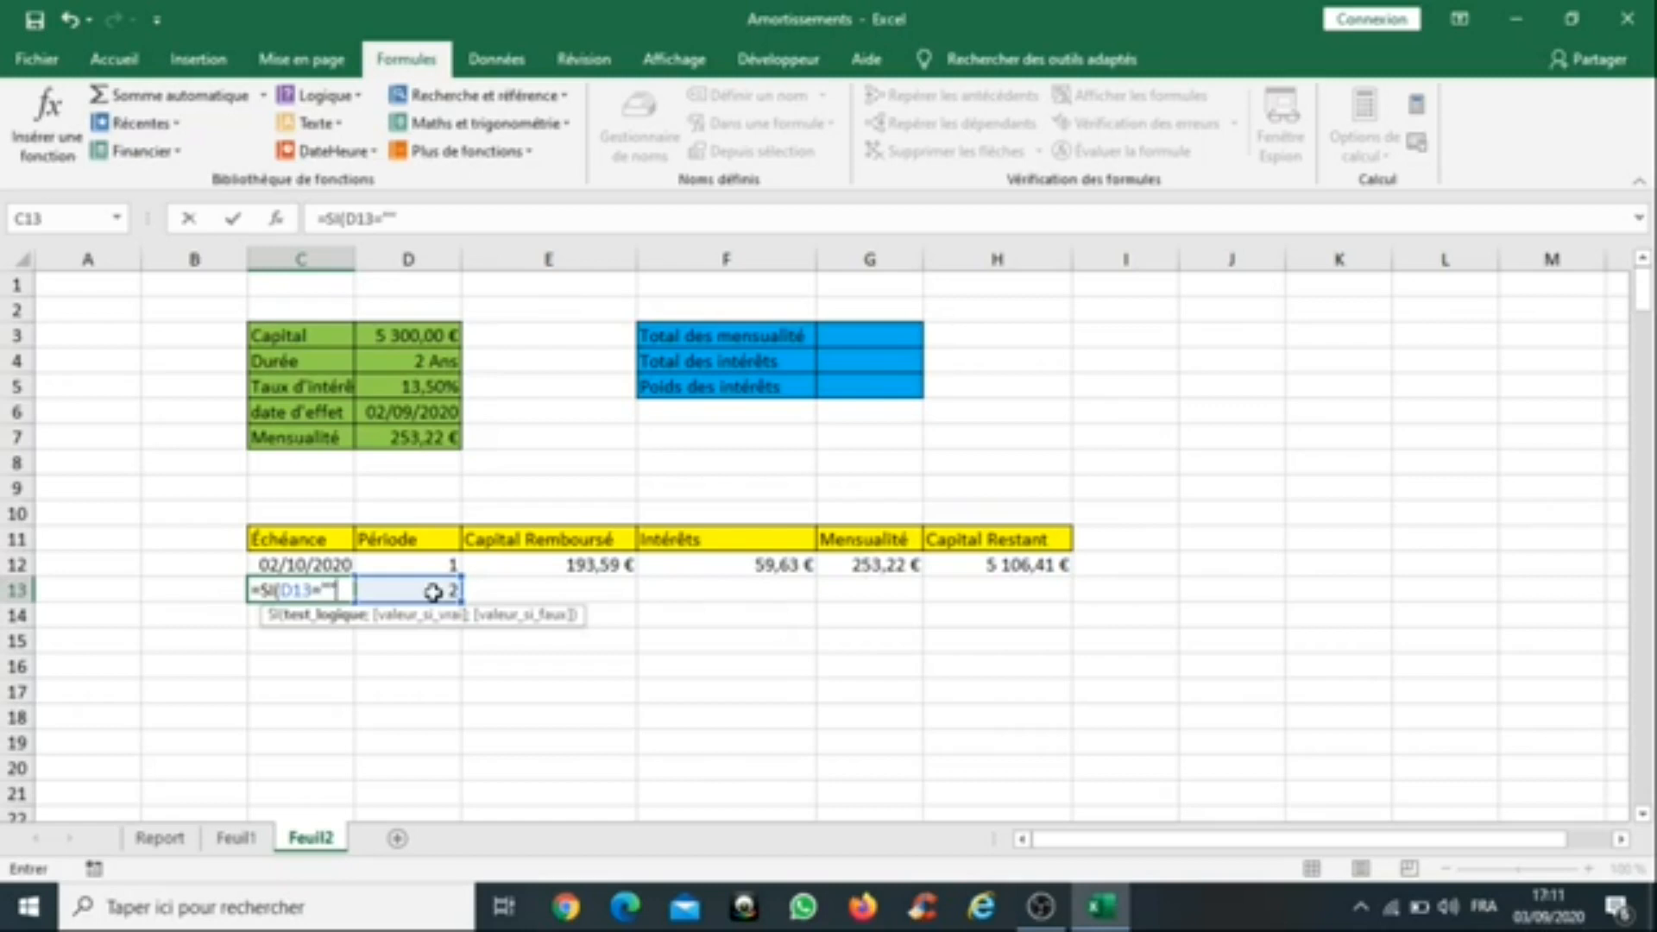
pyautogui.write(';')
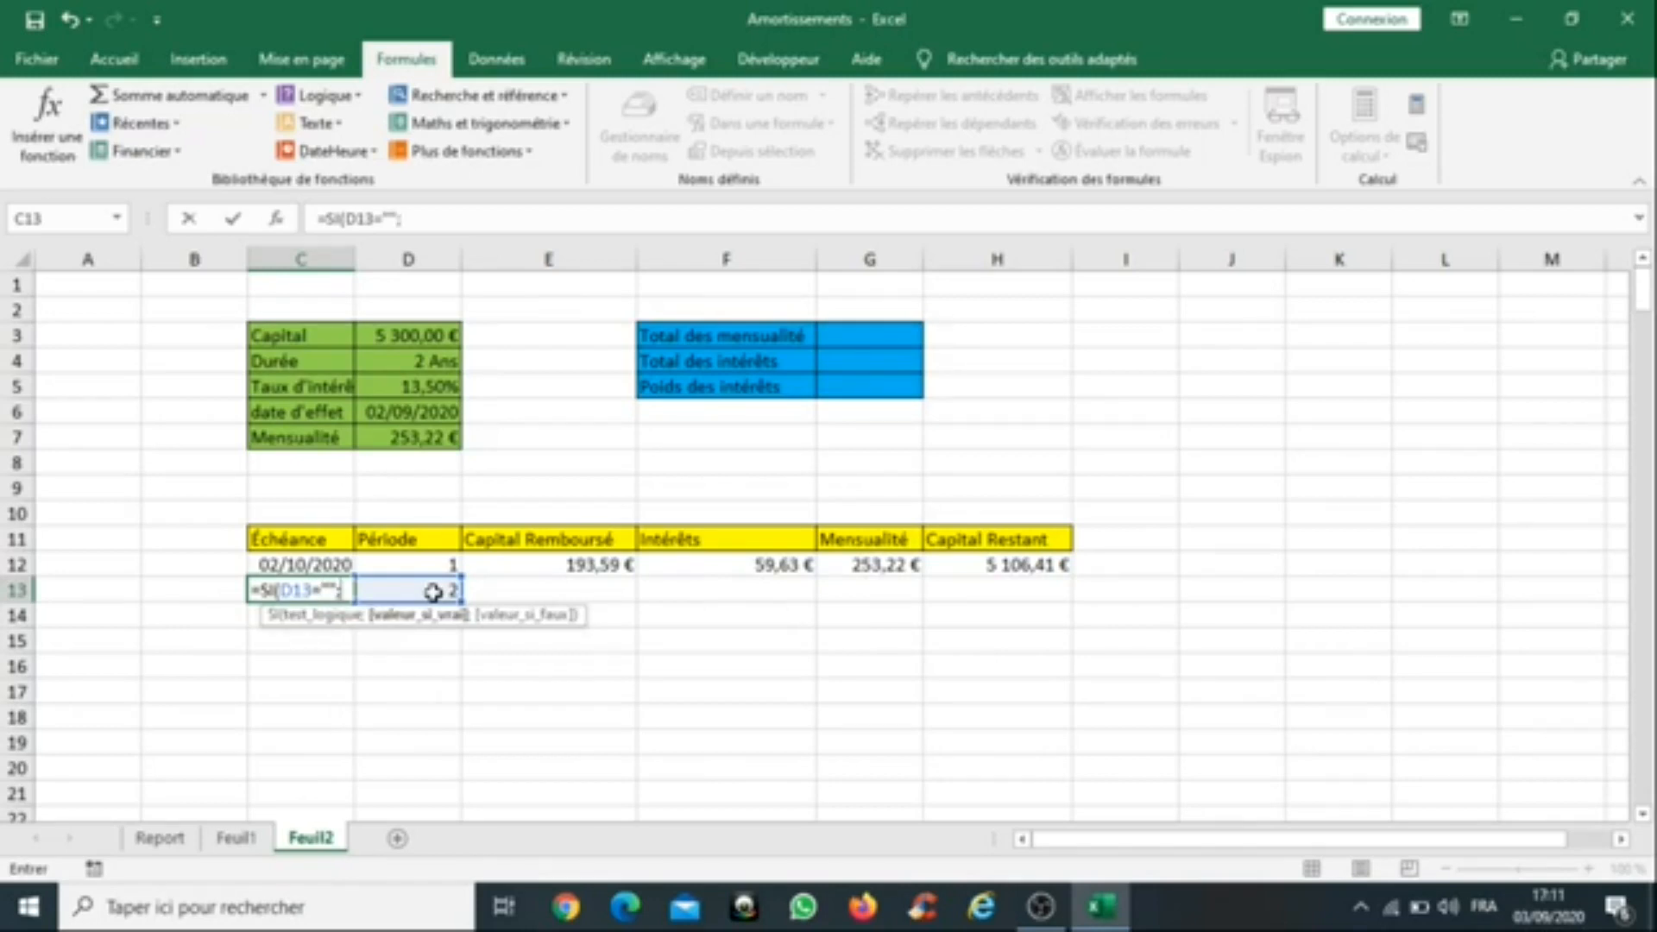
pyautogui.write('""')
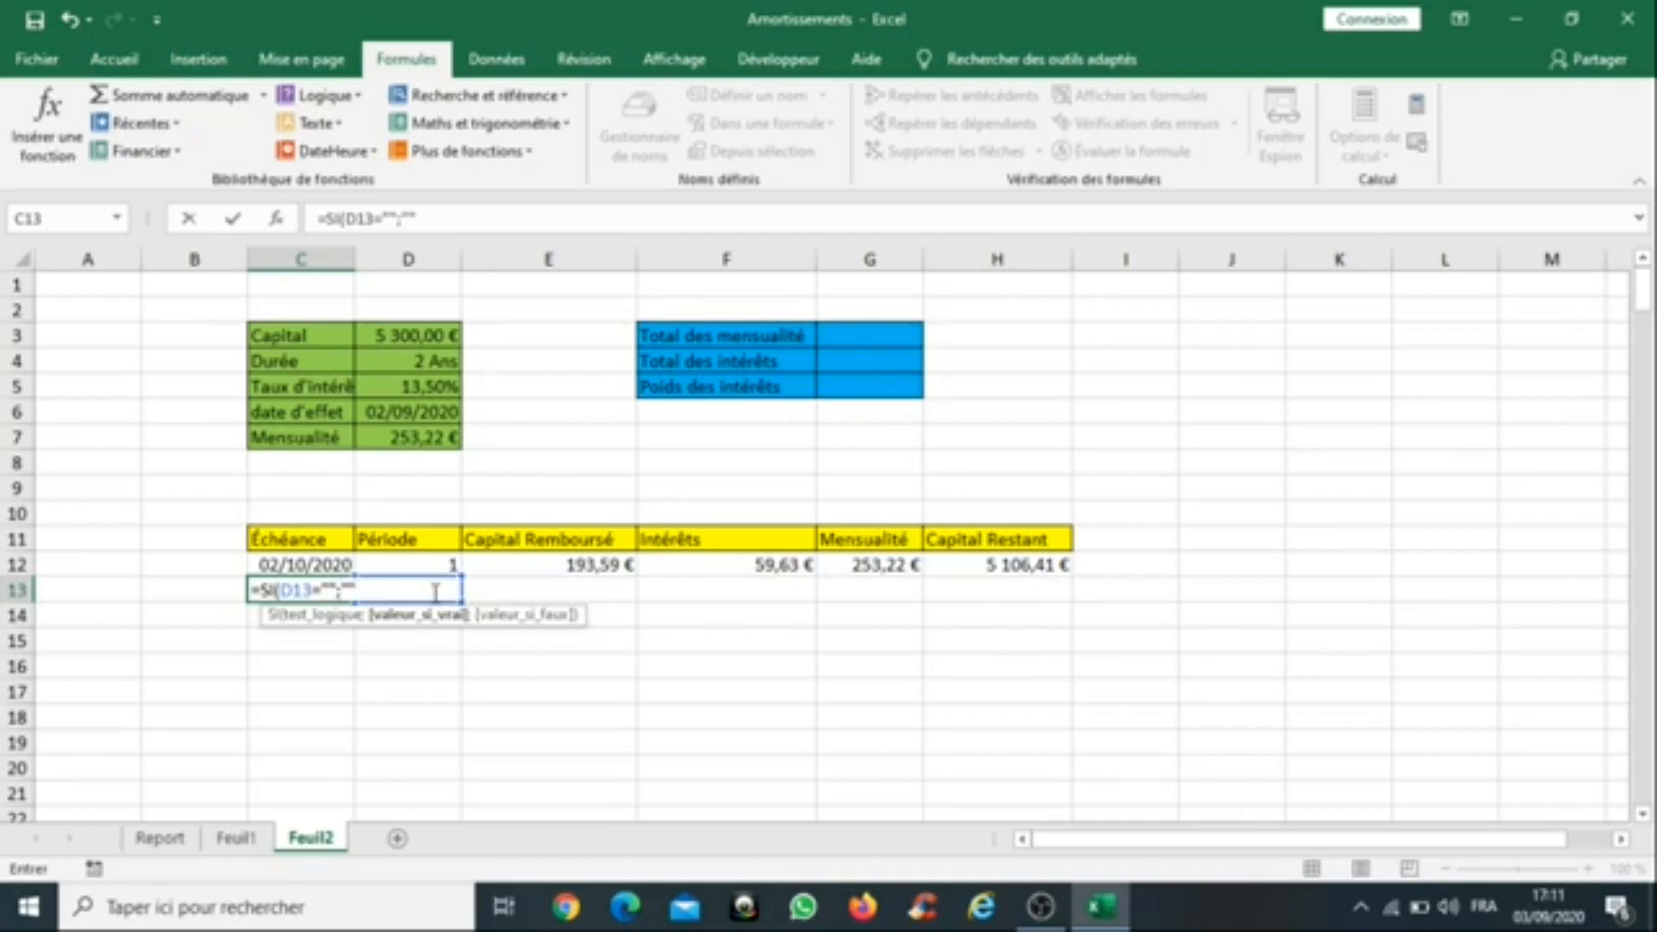
pyautogui.write(',')
pyautogui.write('moi')
pyautogui.press('BackSpace')
pyautogui.press('BackSpace')
pyautogui.write('mois')
pyautogui.press('BackSpace')
pyautogui.press('BackSpace')
pyautogui.press('BackSpace')
pyautogui.press('BackSpace')
pyautogui.press('BackSpace')
pyautogui.press('BackSpace')
pyautogui.press('BackSpace')
pyautogui.press('BackSpace')
pyautogui.press('BackSpace')
pyautogui.press('BackSpace')
pyautogui.press('BackSpace')
pyautogui.press('BackSpace')
pyautogui.press('BackSpace')
pyautogui.press('BackSpace')
pyautogui.press('BackSpace')
pyautogui.press('BackSpace')
pyautogui.press('BackSpace')
pyautogui.press('BackSpace')
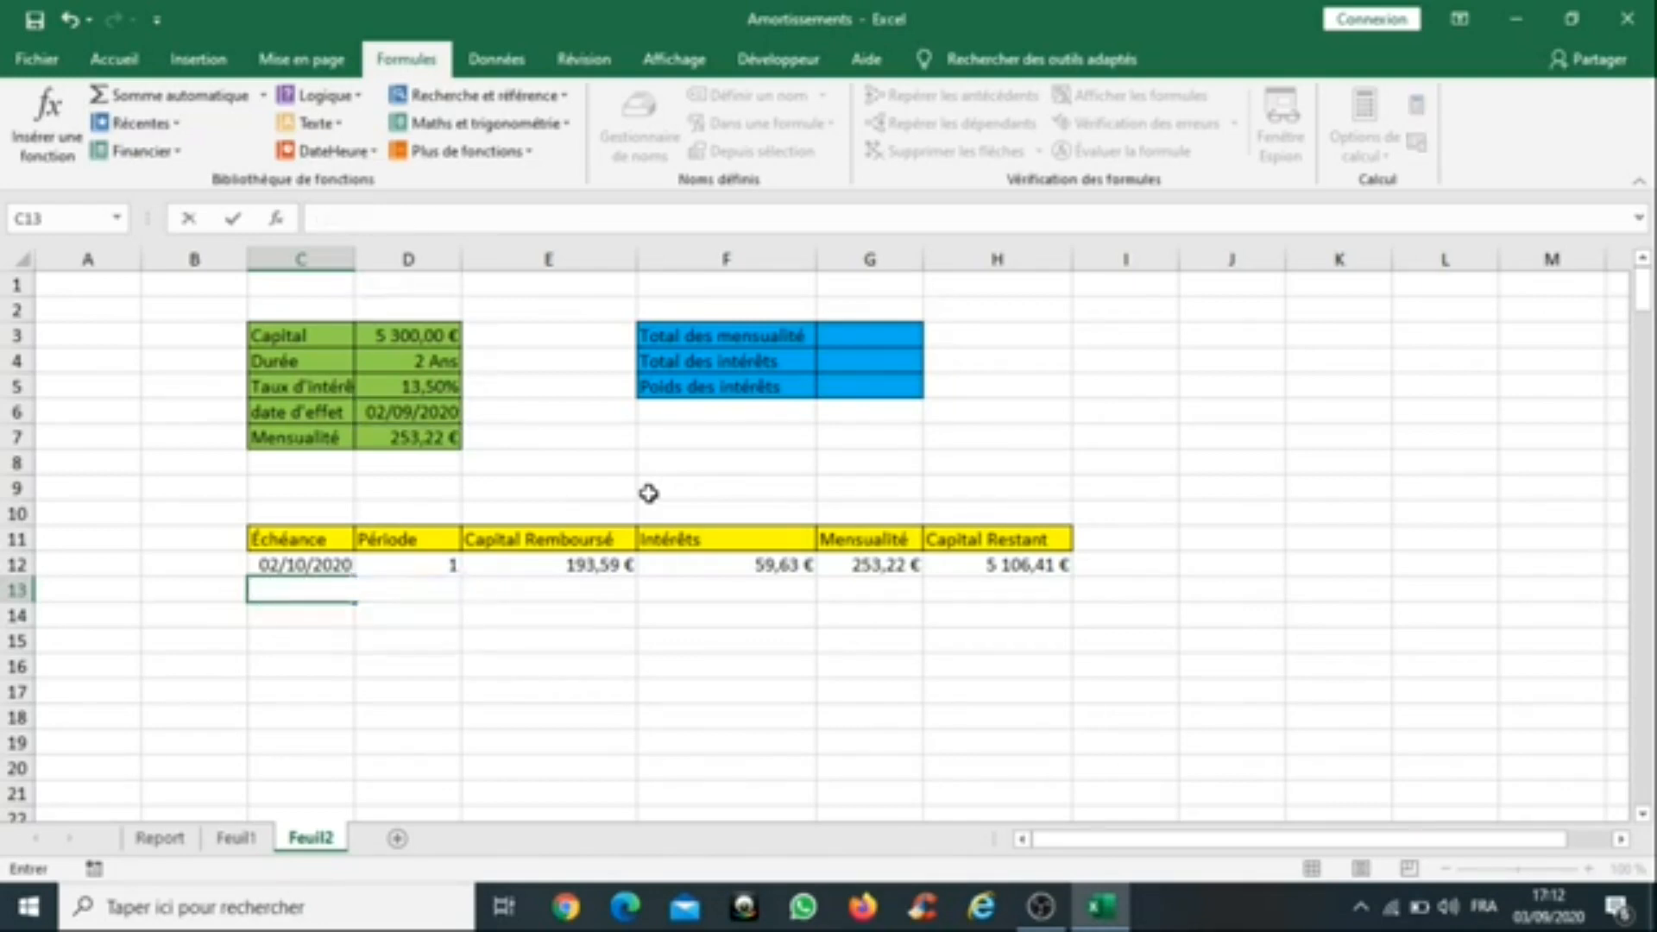
pyautogui.press('Return')
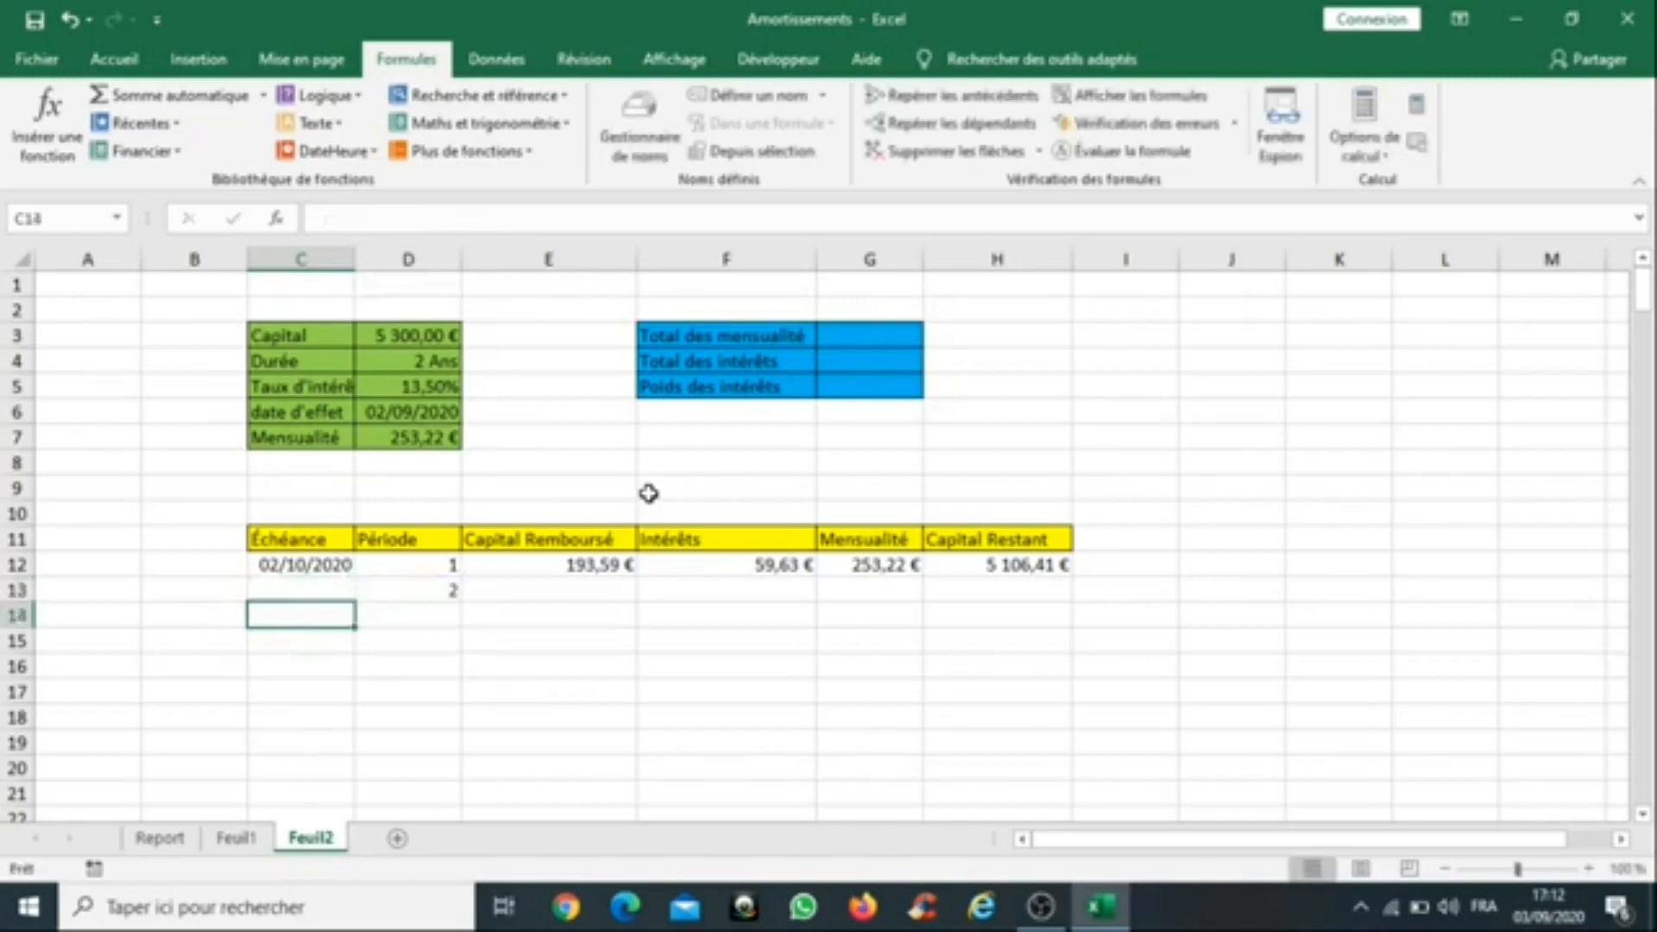
# Step: Enter =MOIS.DECALER(D6;D13) in C13, the second Échéance cell, to shift the effective date by the period number
pyautogui.click(312, 587)
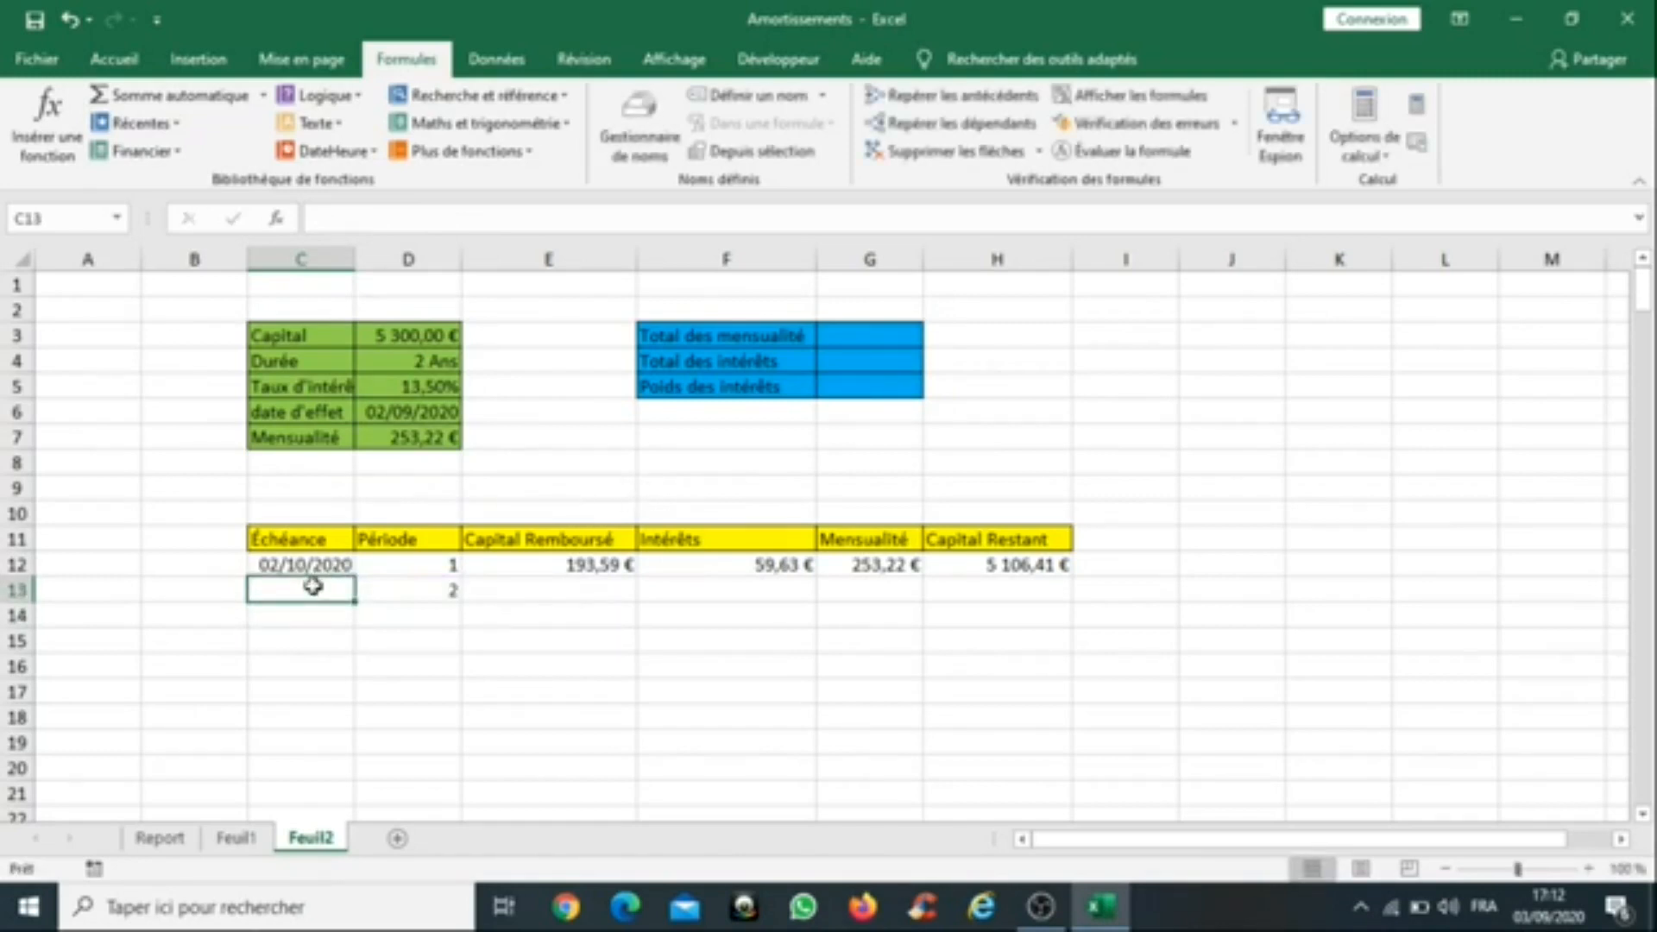
pyautogui.write('=moi')
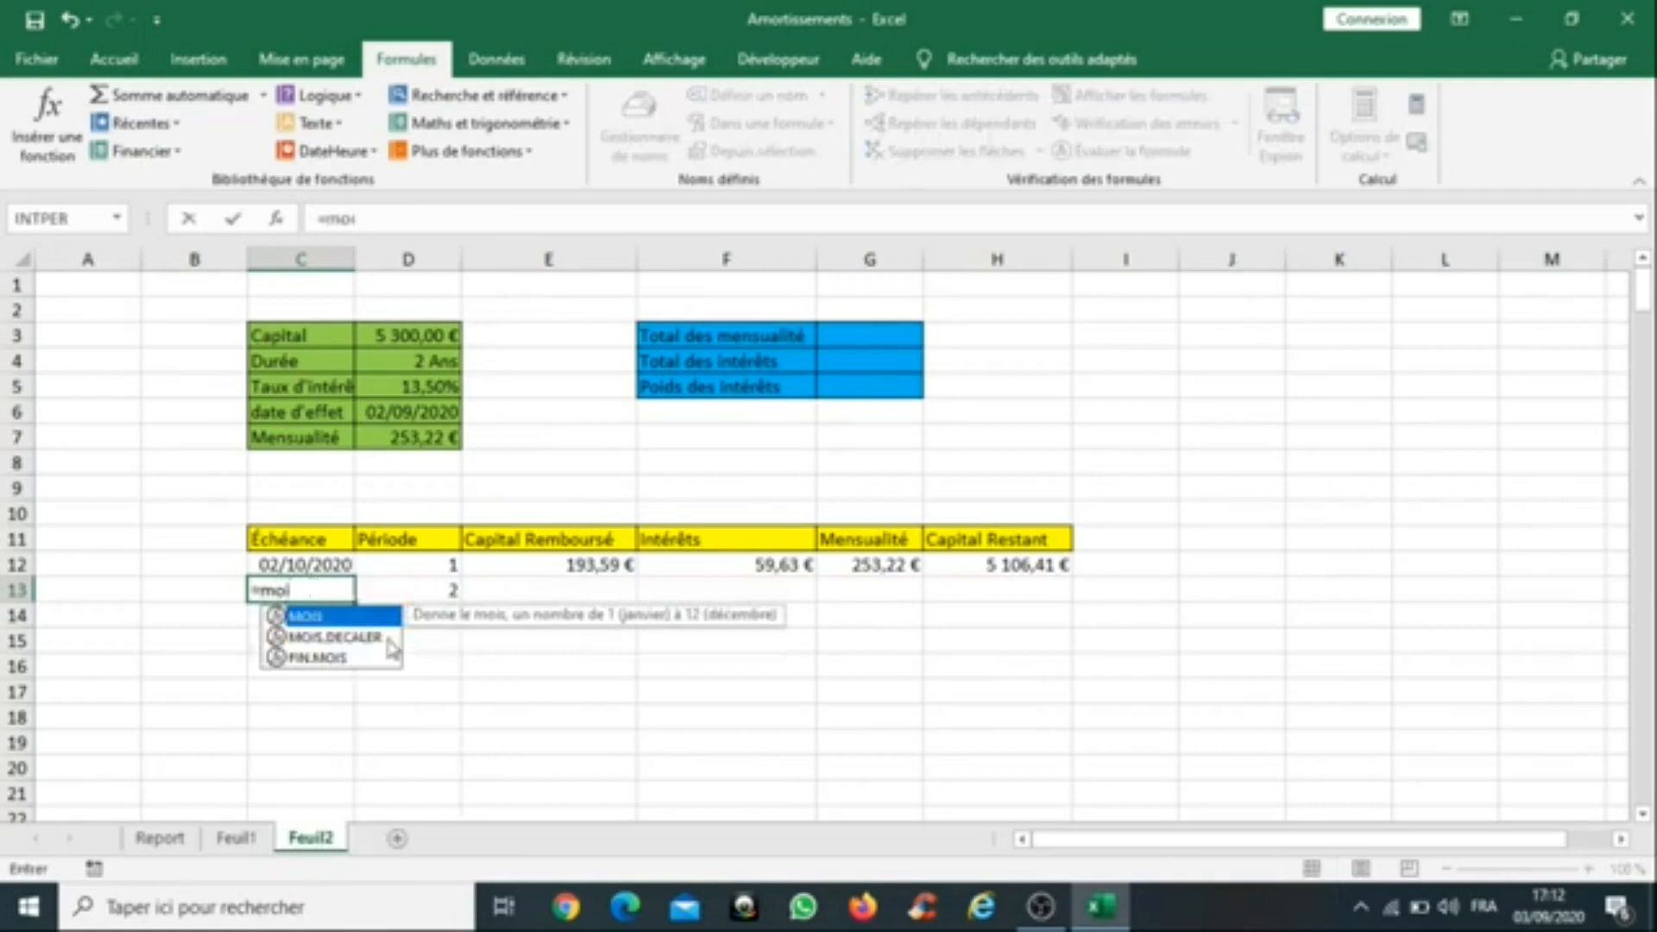
pyautogui.doubleClick(371, 637)
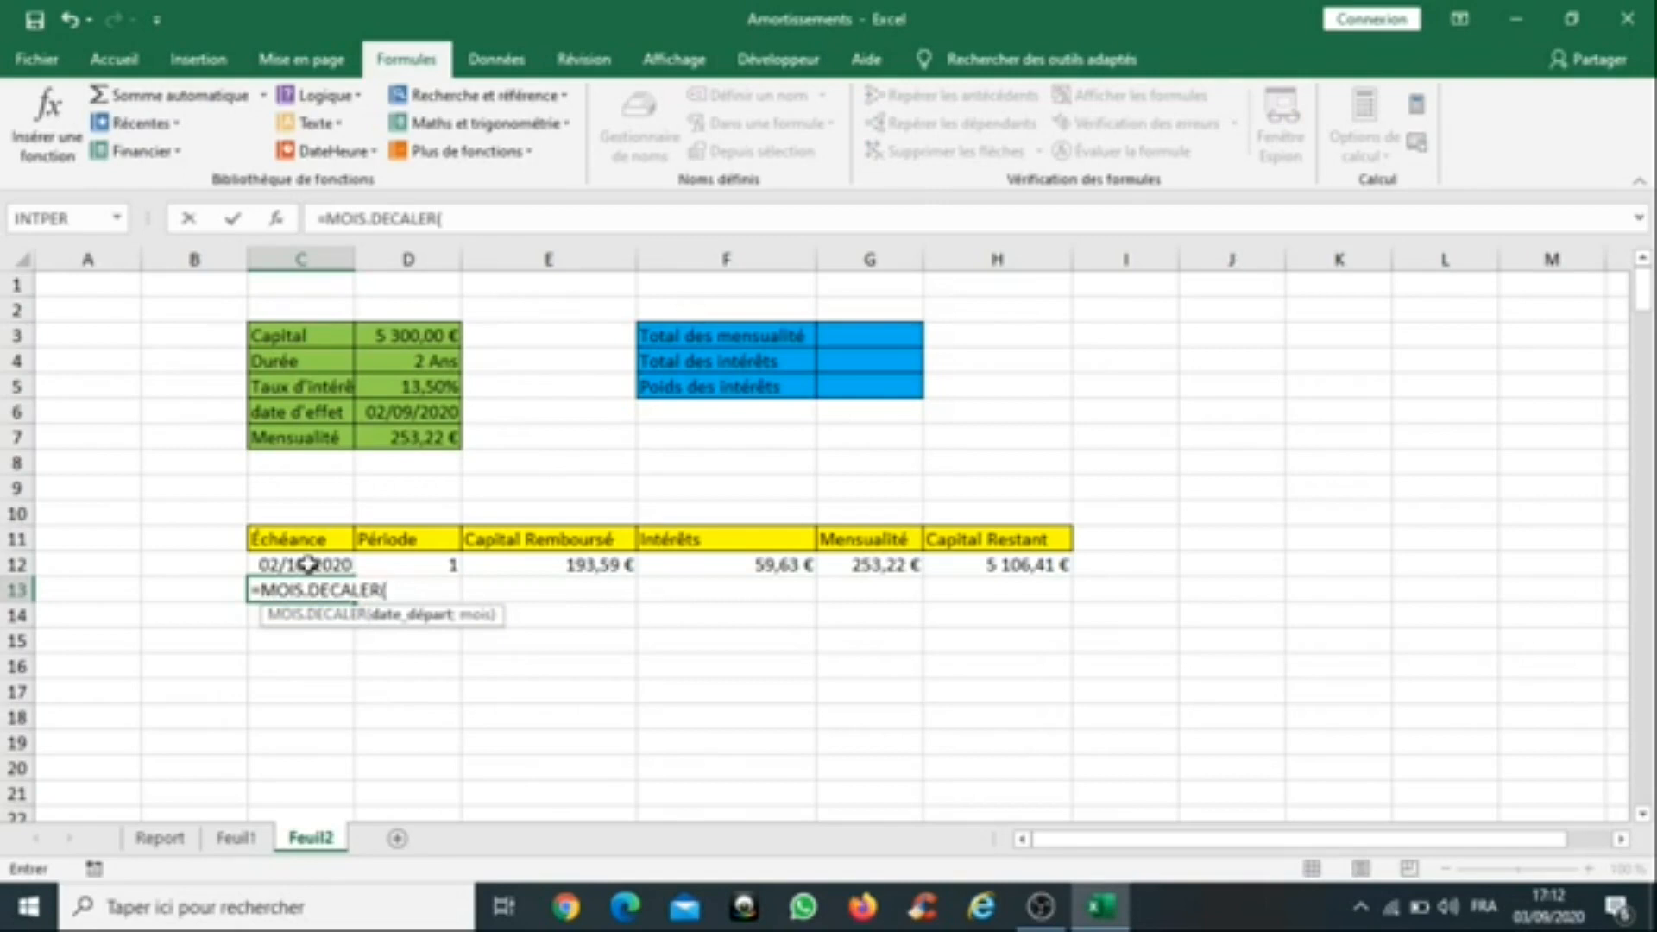
pyautogui.click(416, 411)
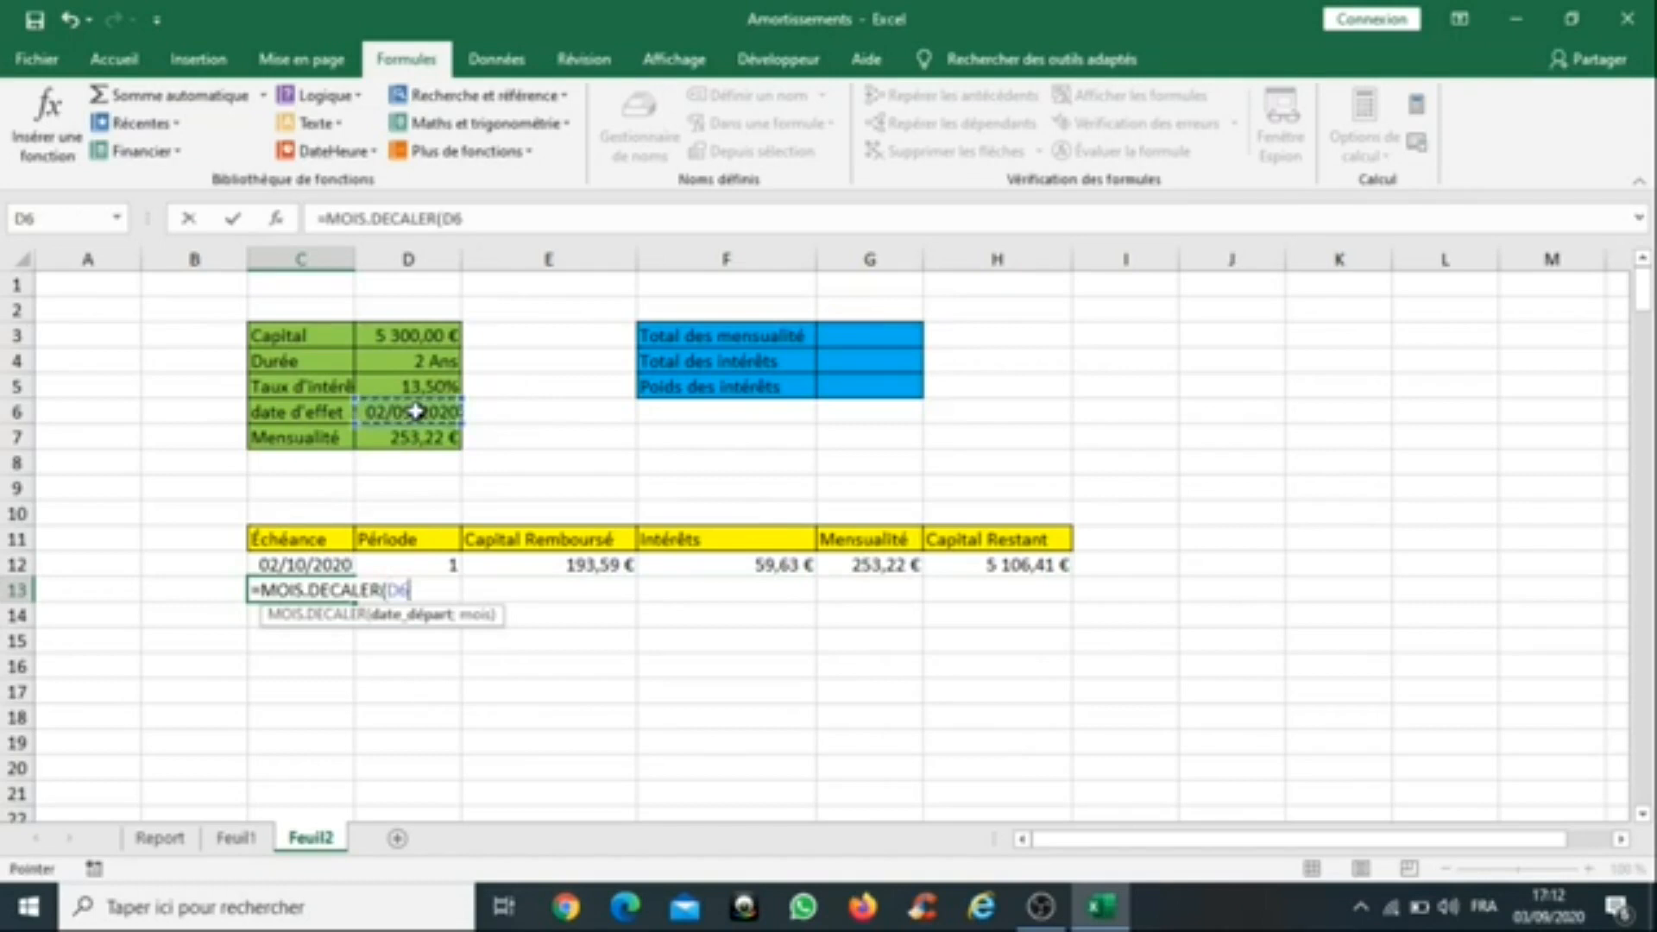
pyautogui.write(';')
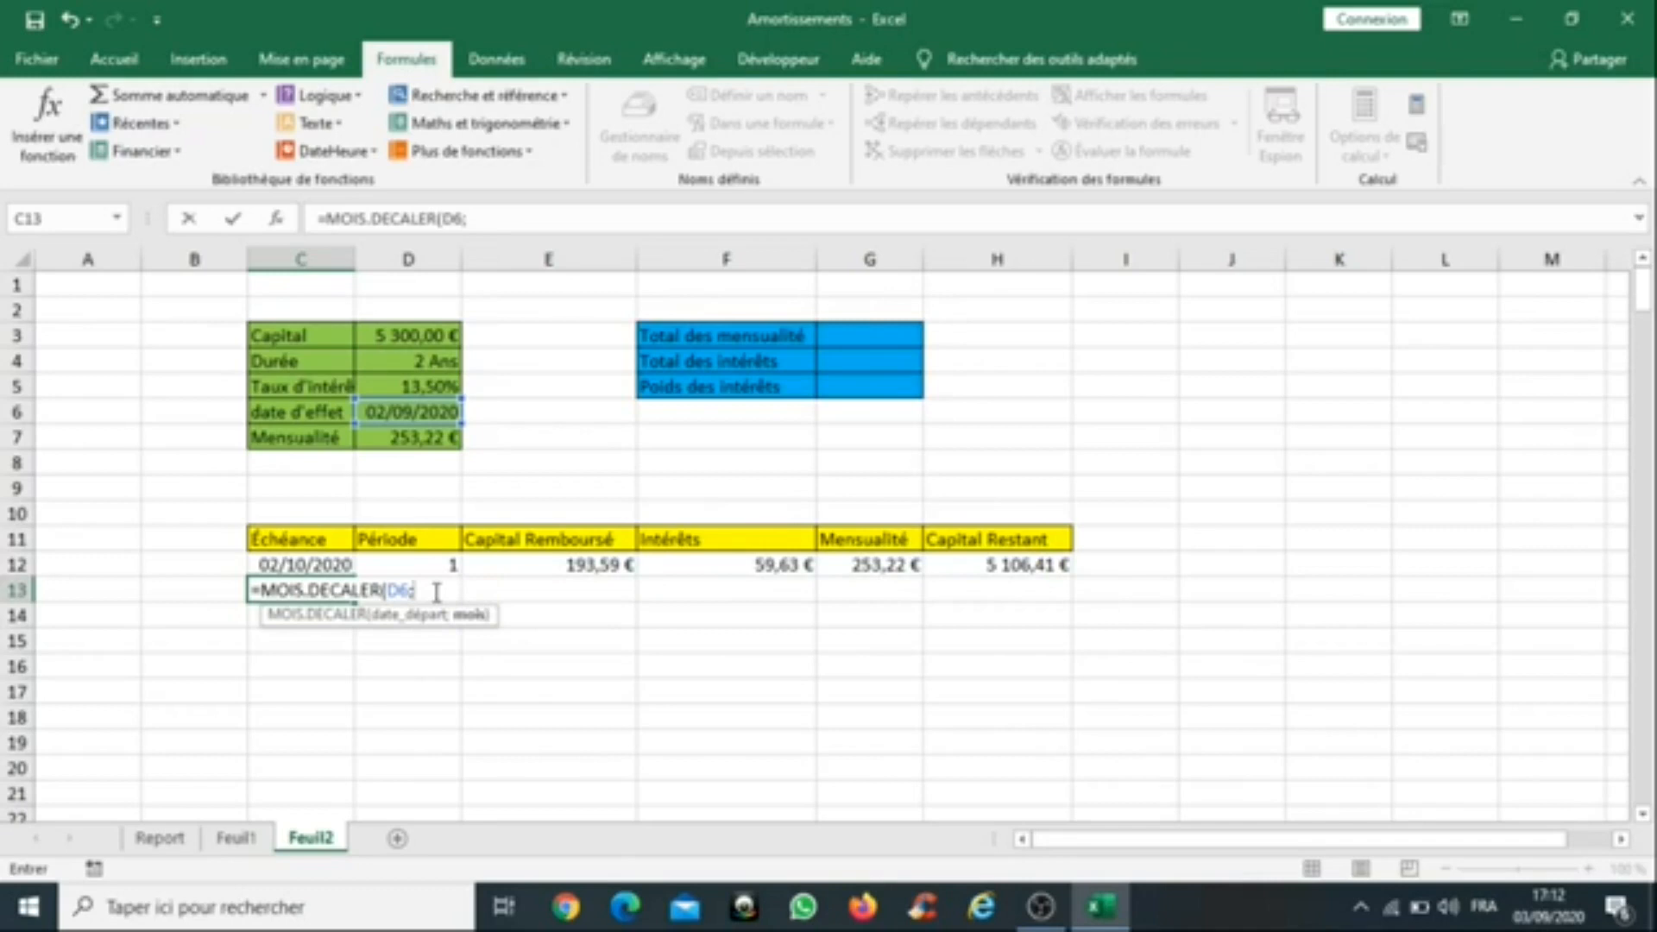
pyautogui.write('D13)')
pyautogui.press('Return')
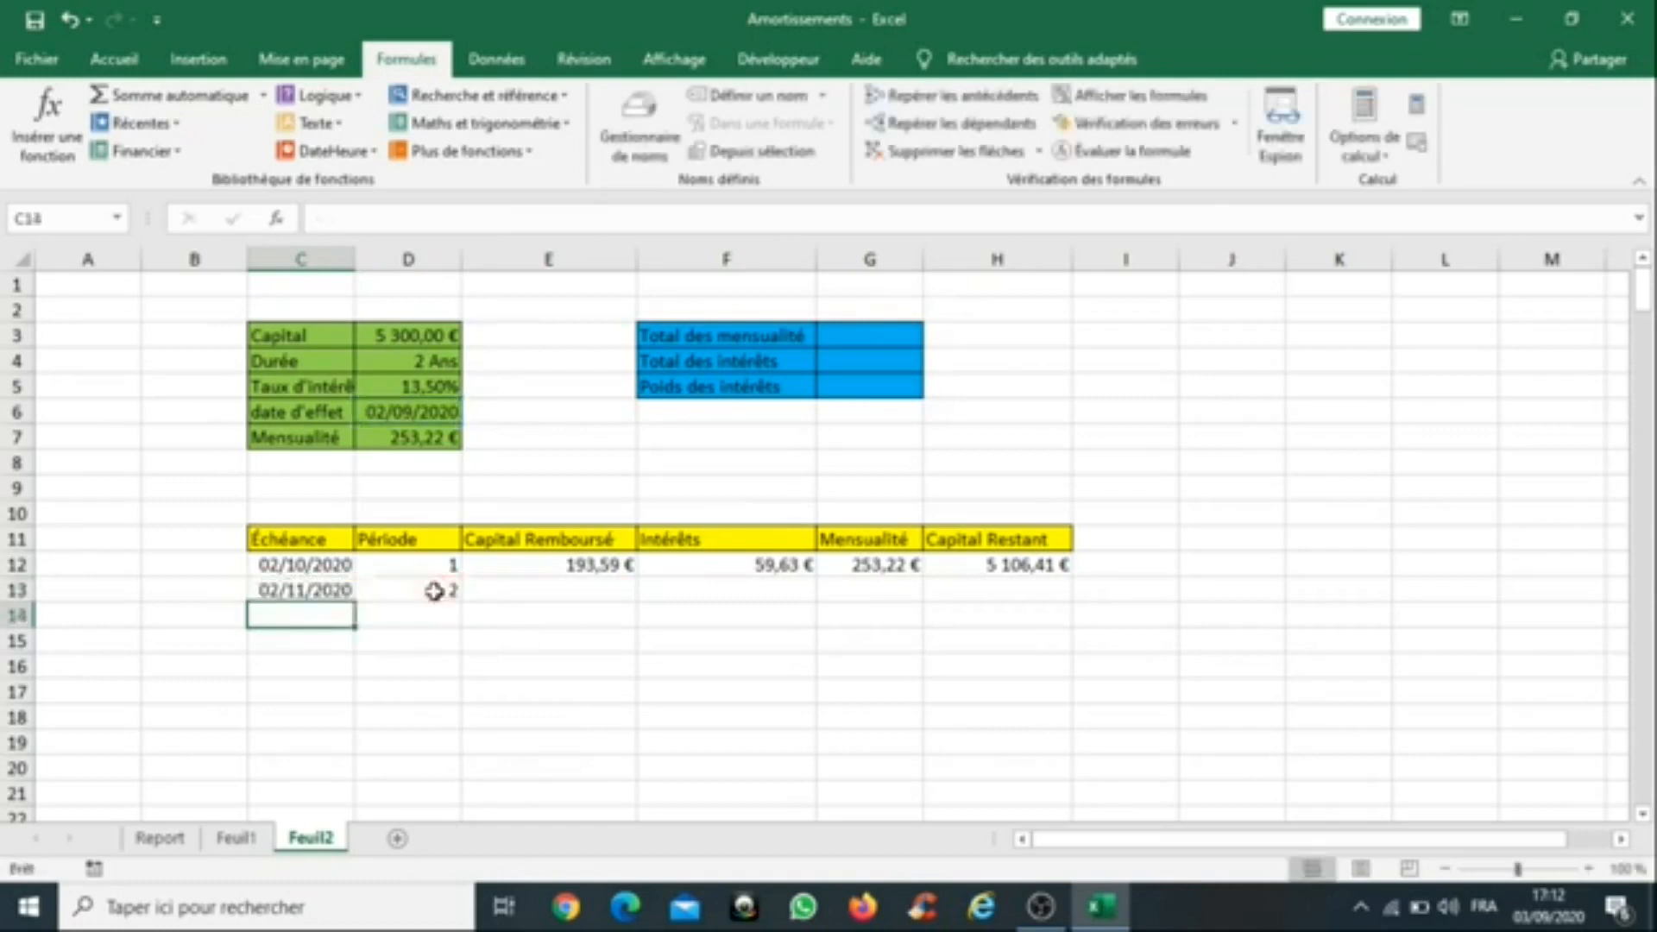
# Step: Wrap the MOIS.DECALER formula in C13 in an SI test that returns "" when D13=""
pyautogui.click(309, 591)
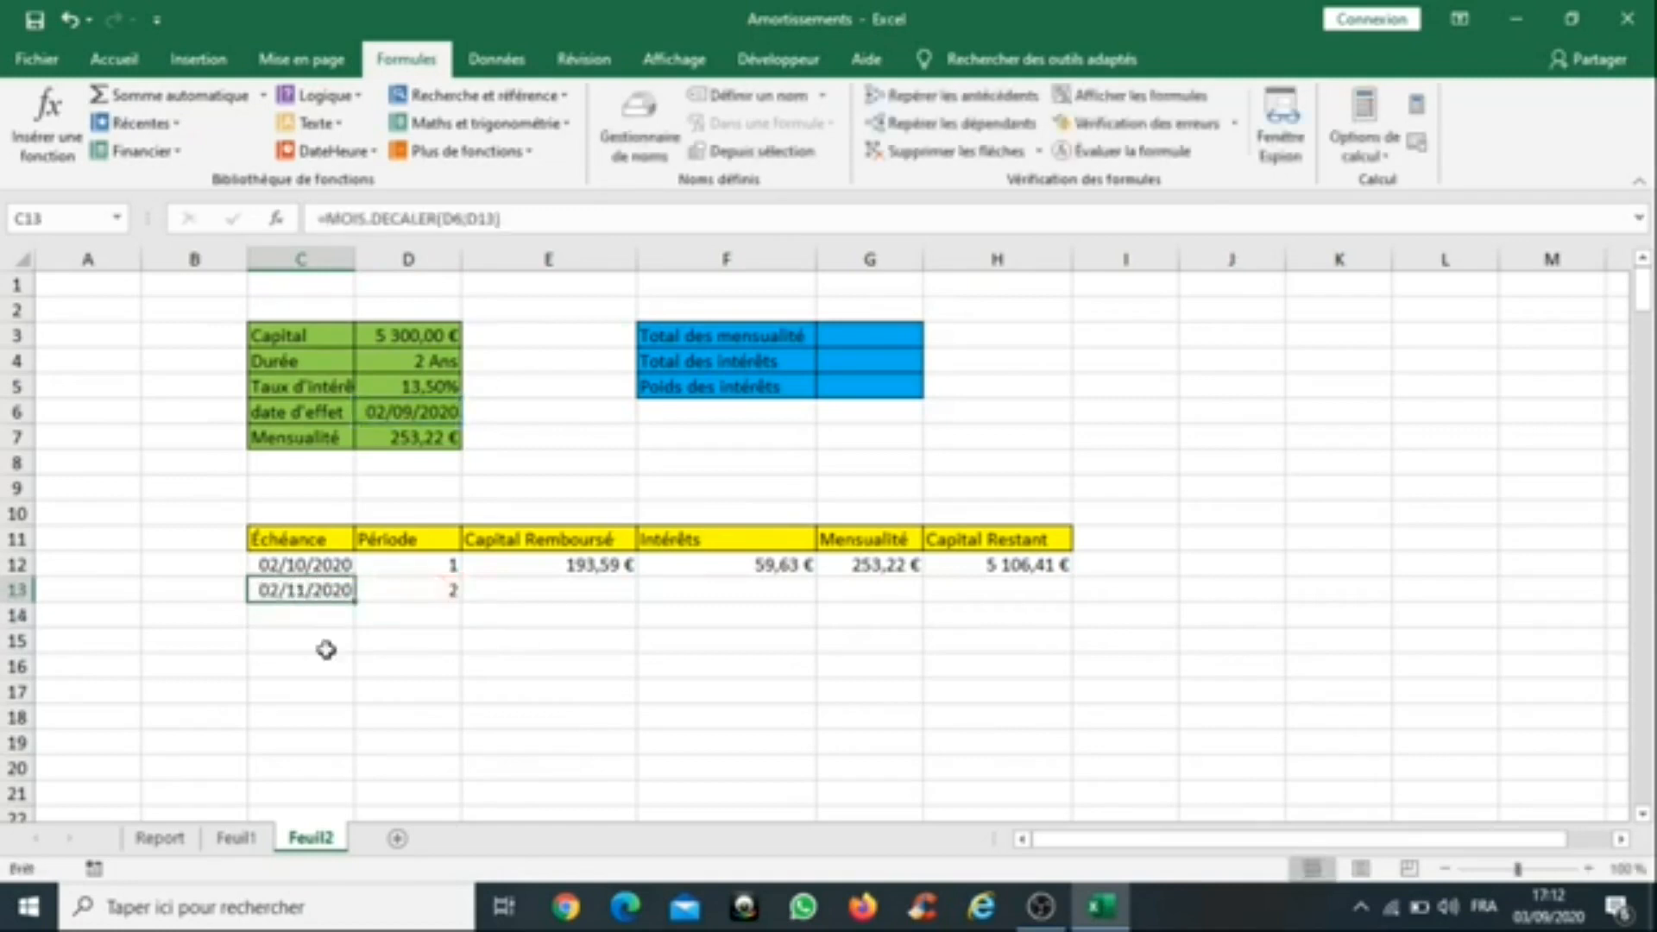
pyautogui.click(328, 218)
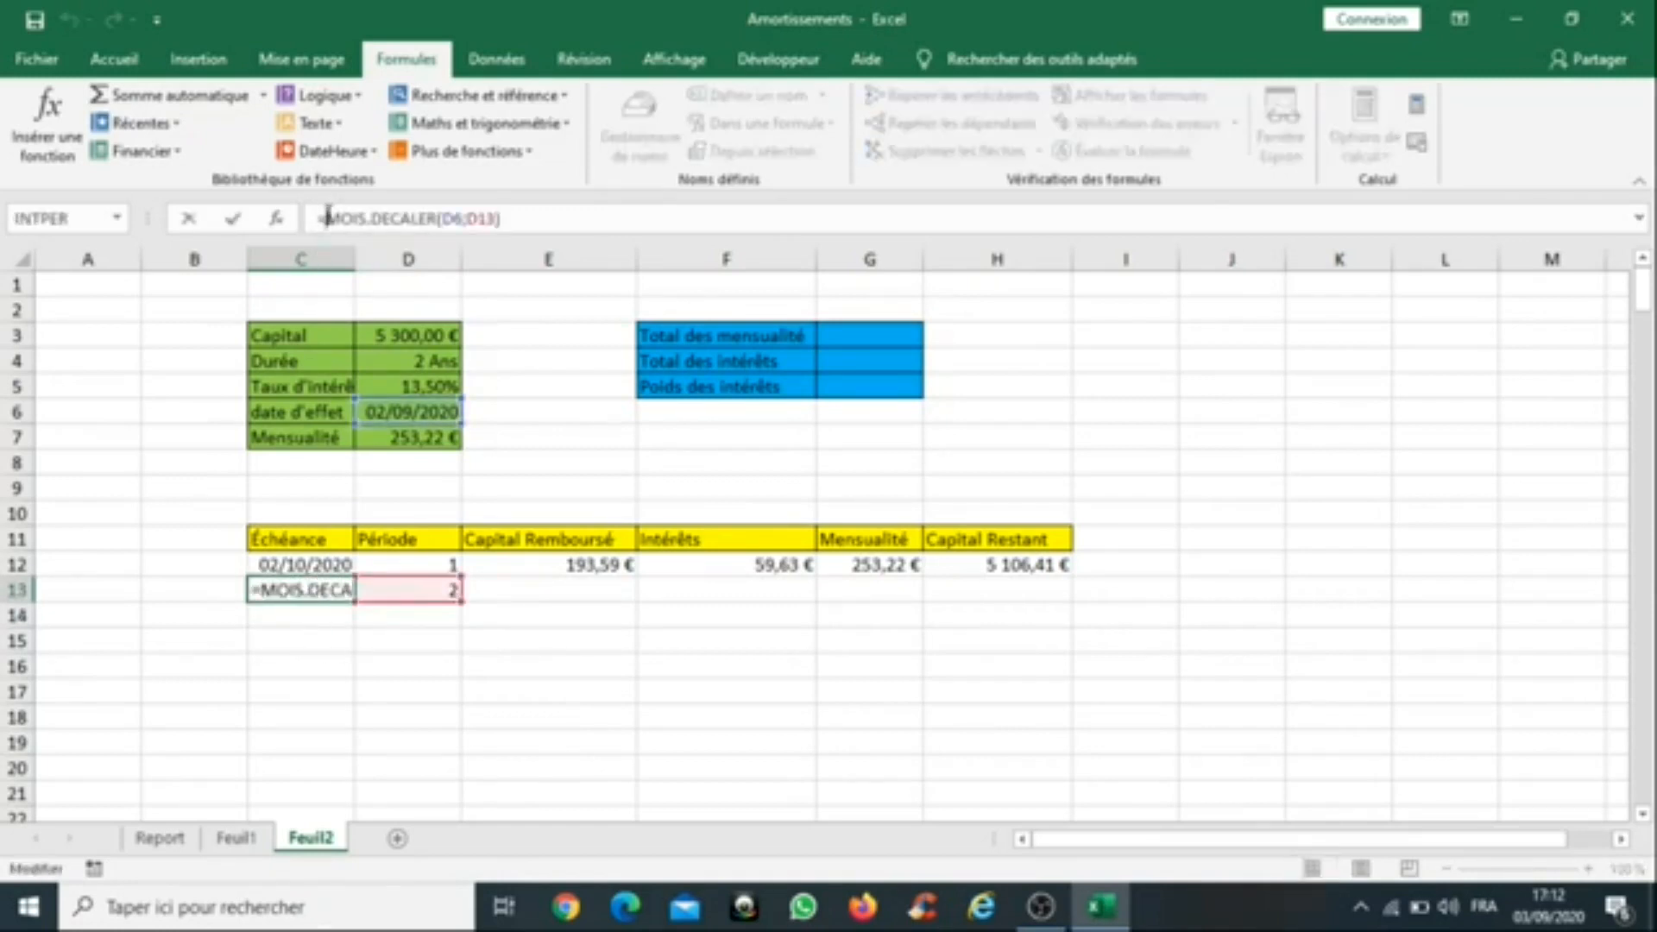
pyautogui.write('si')
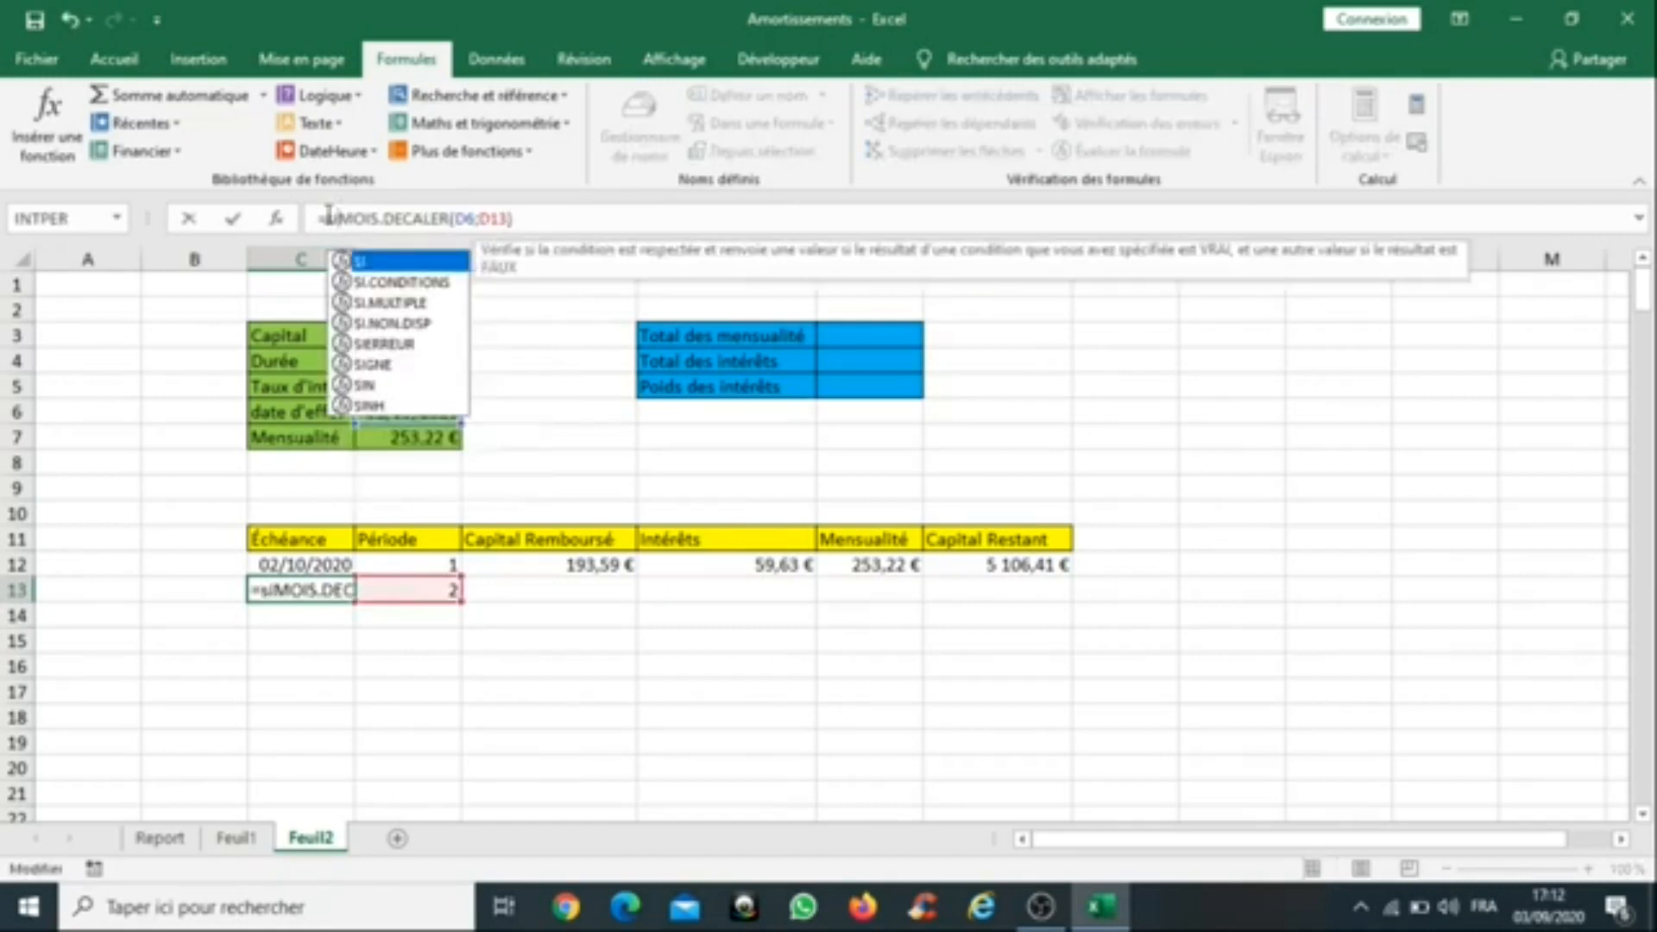
pyautogui.press('Tab')
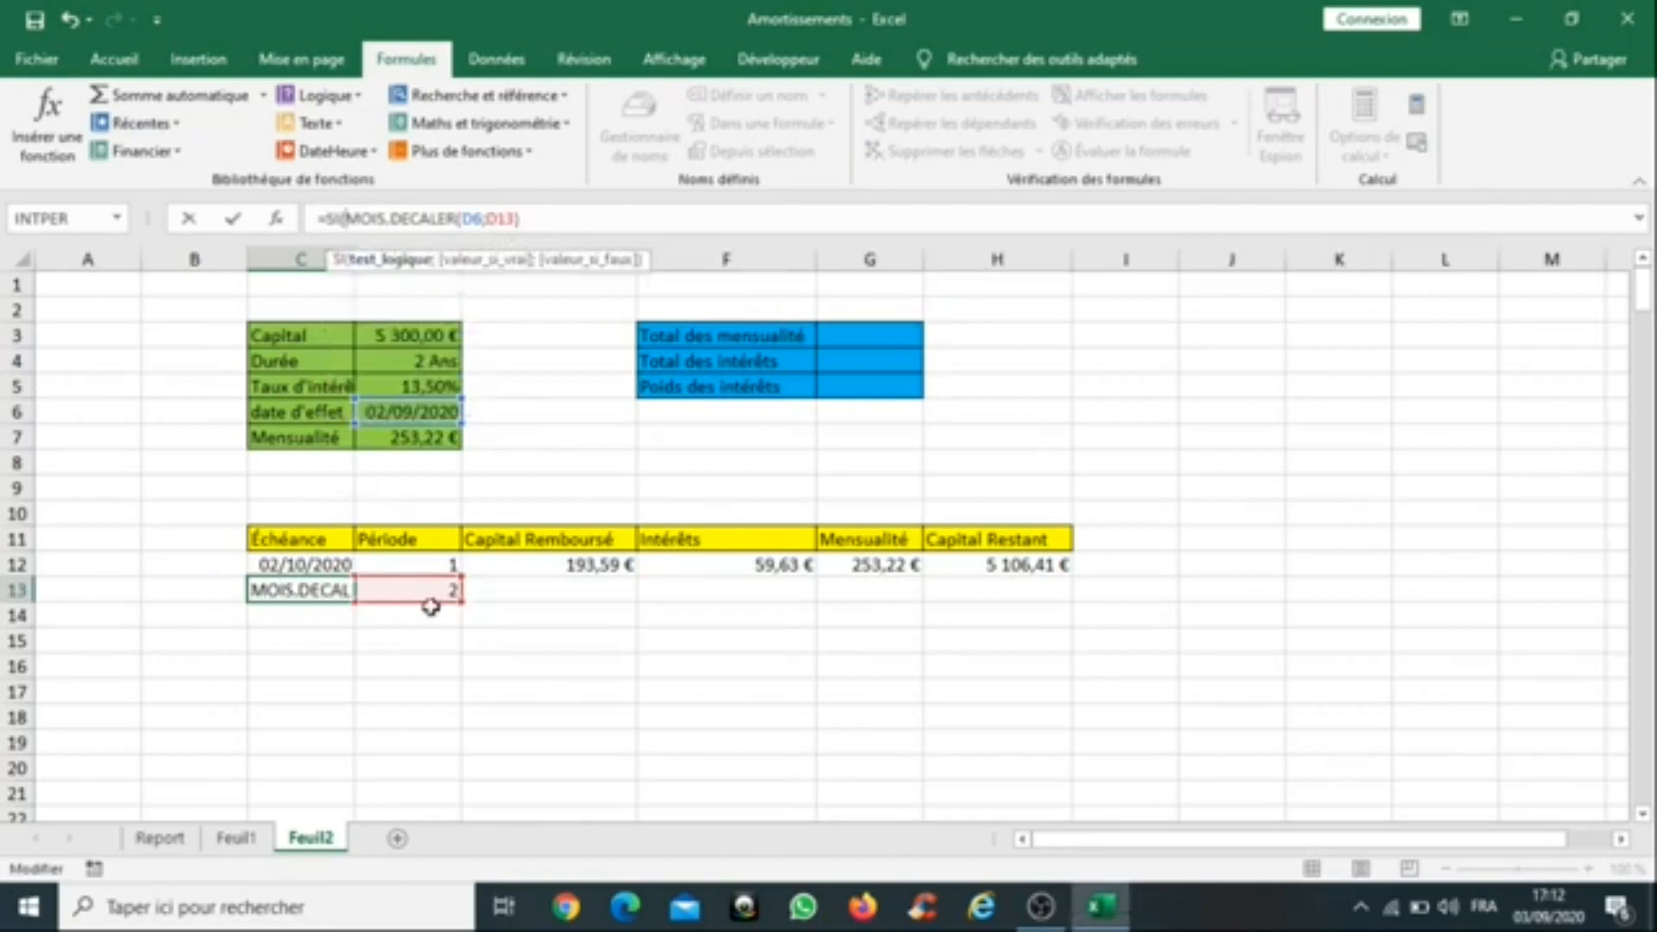
pyautogui.click(425, 592)
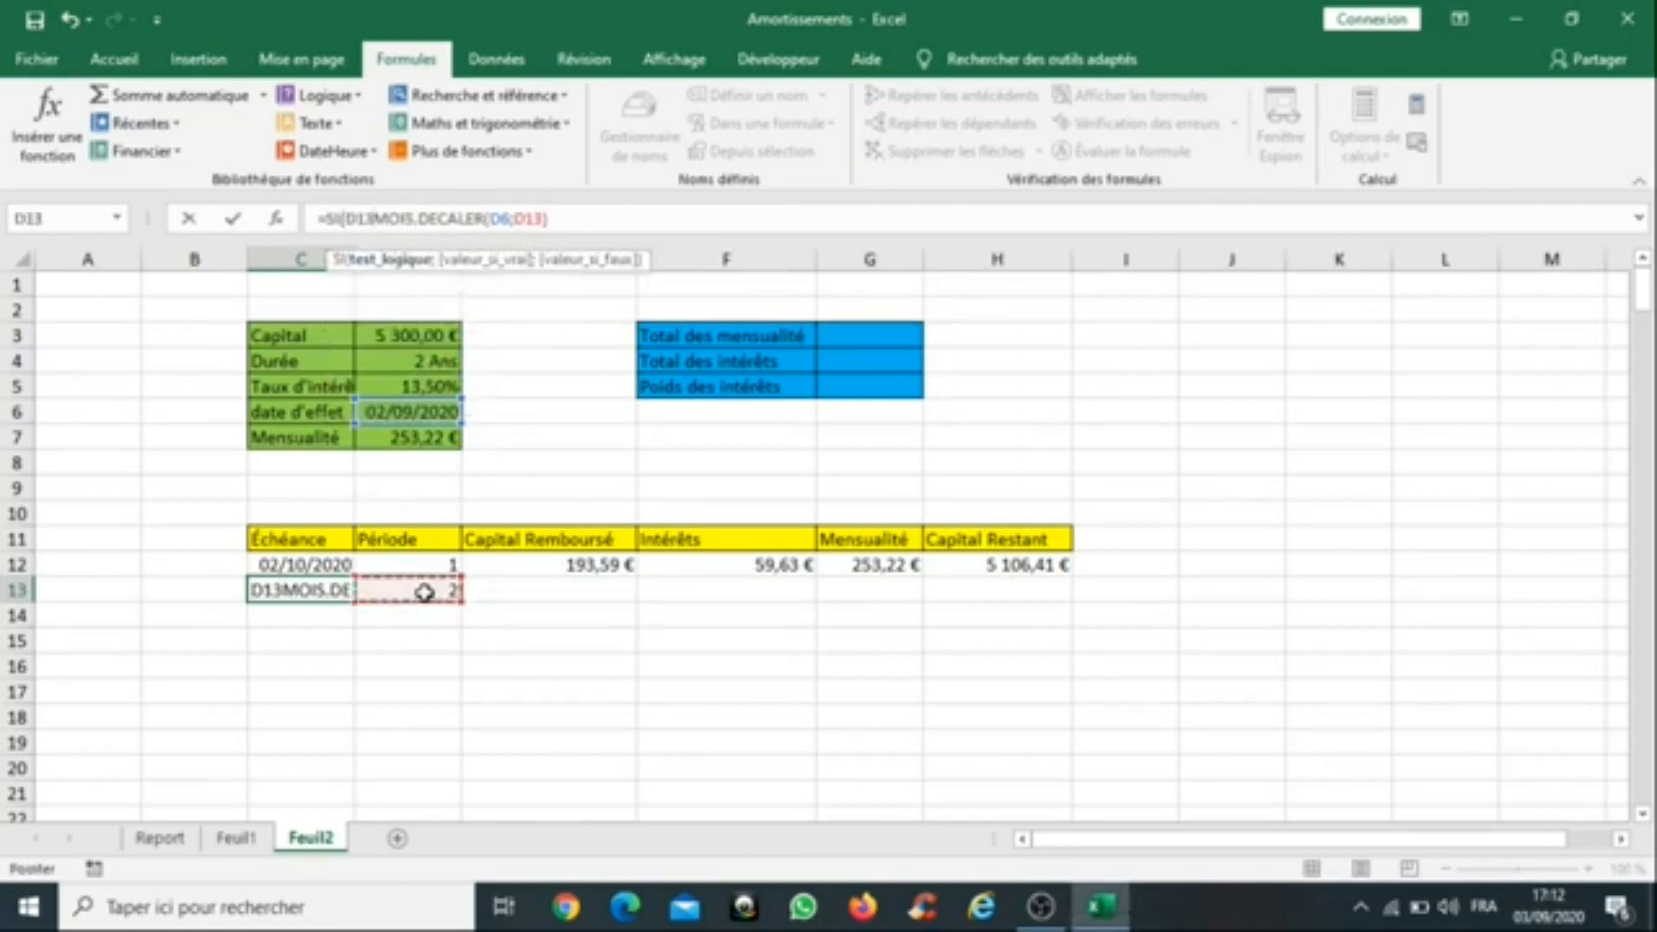
pyautogui.write('=""')
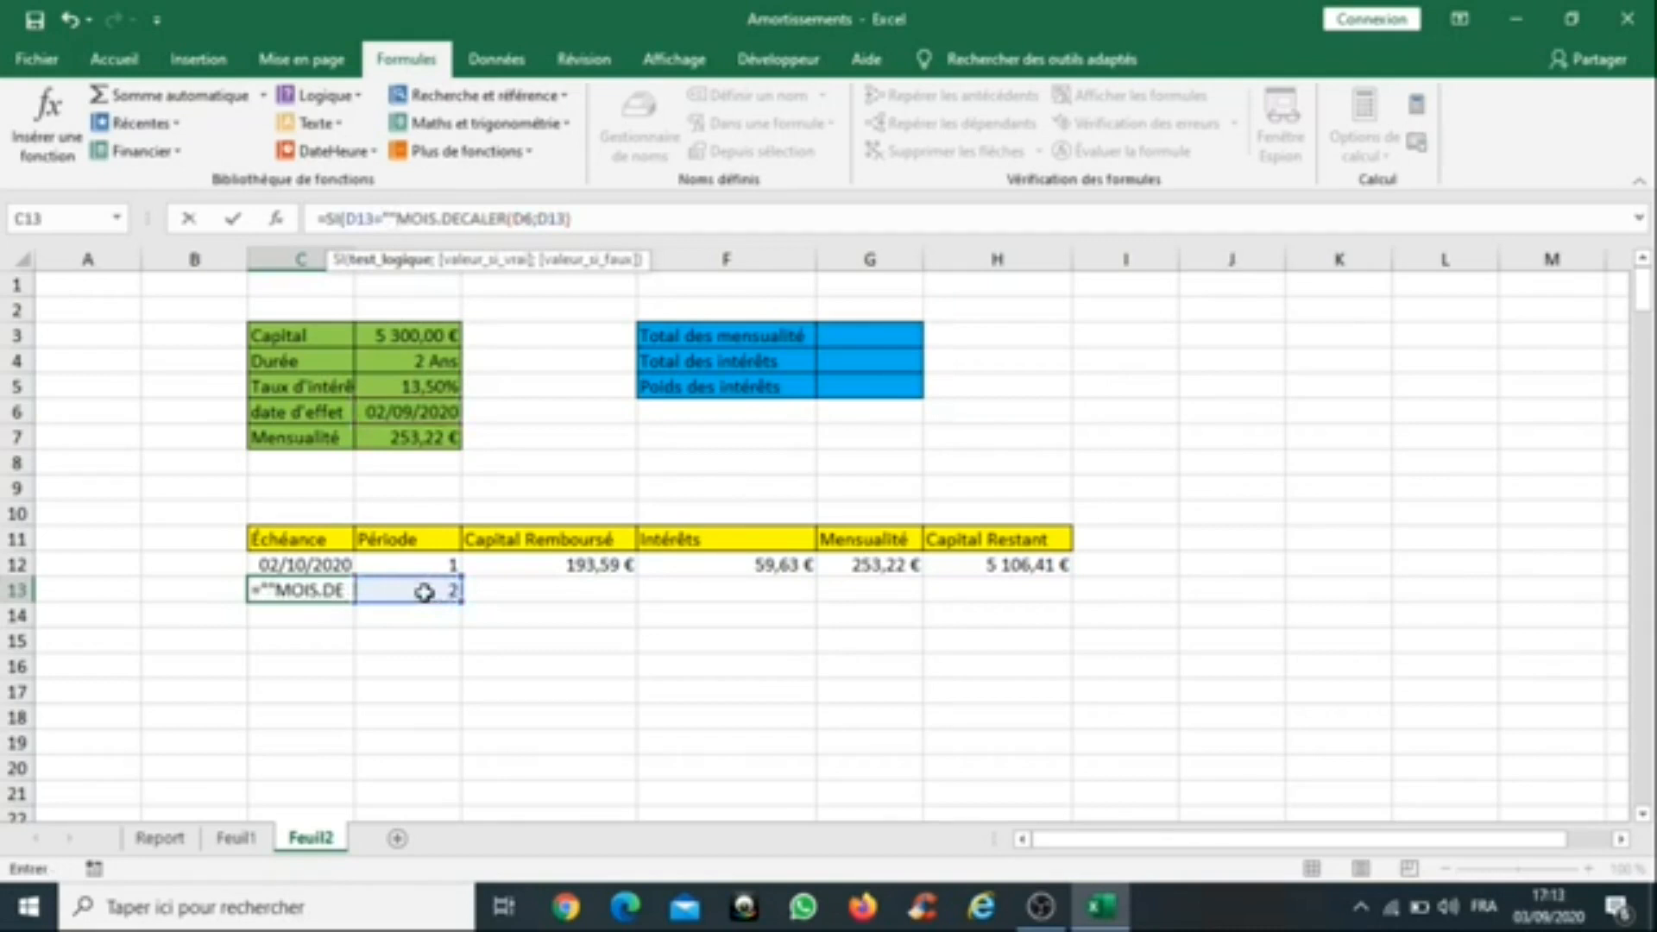
pyautogui.write(';')
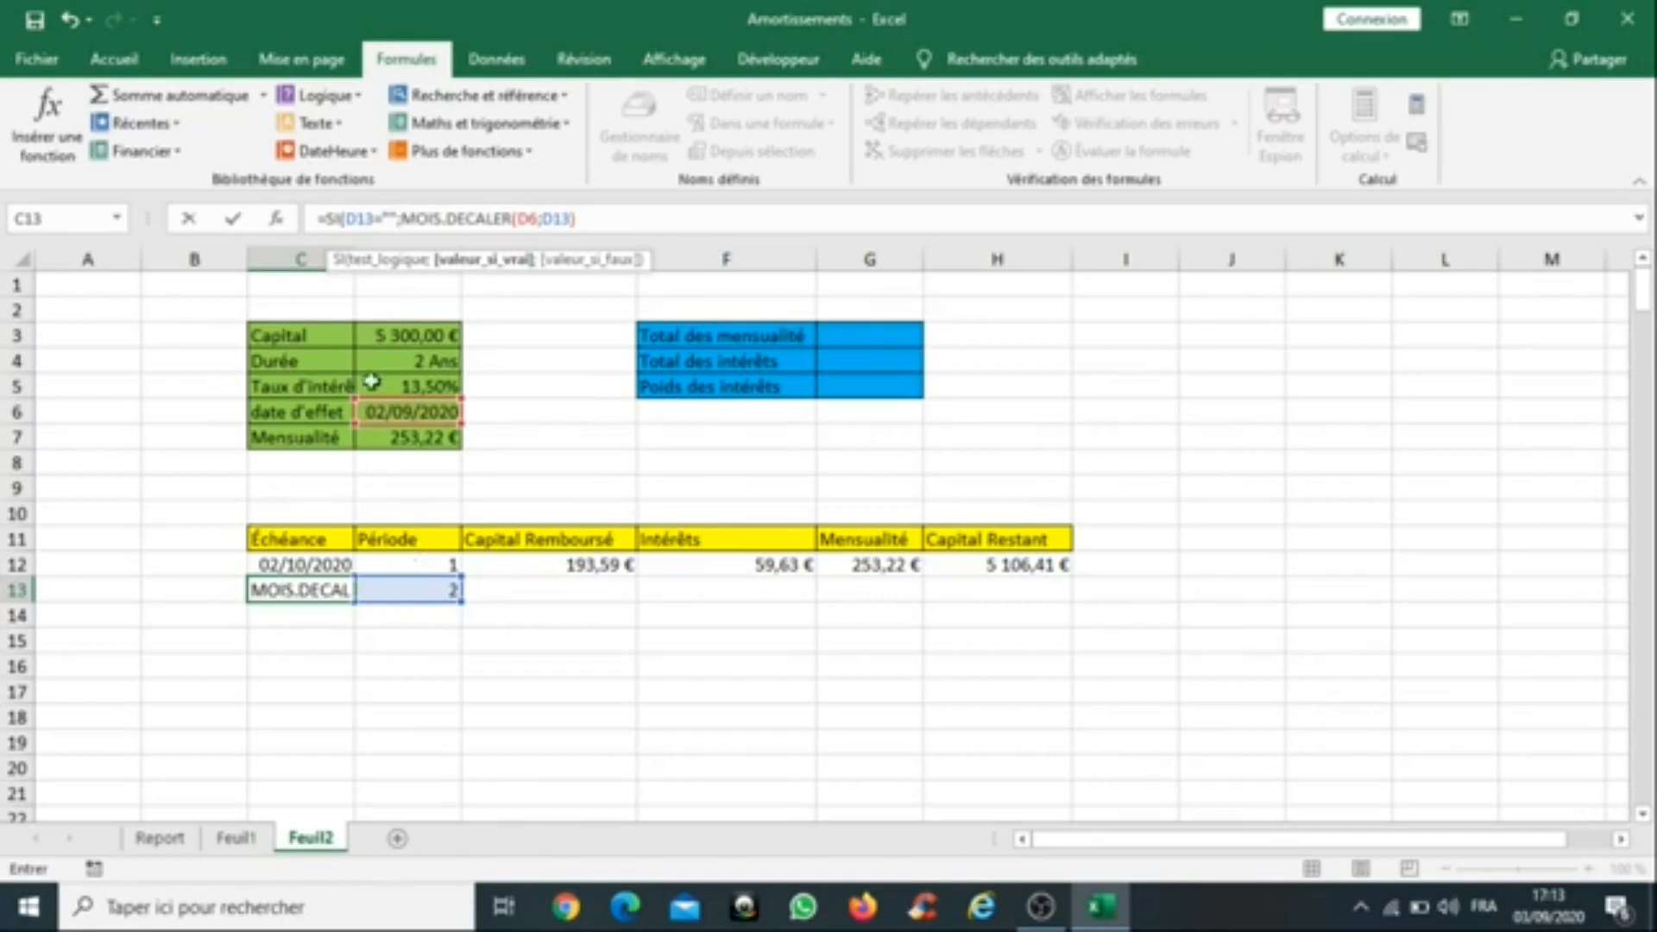
pyautogui.write('""')
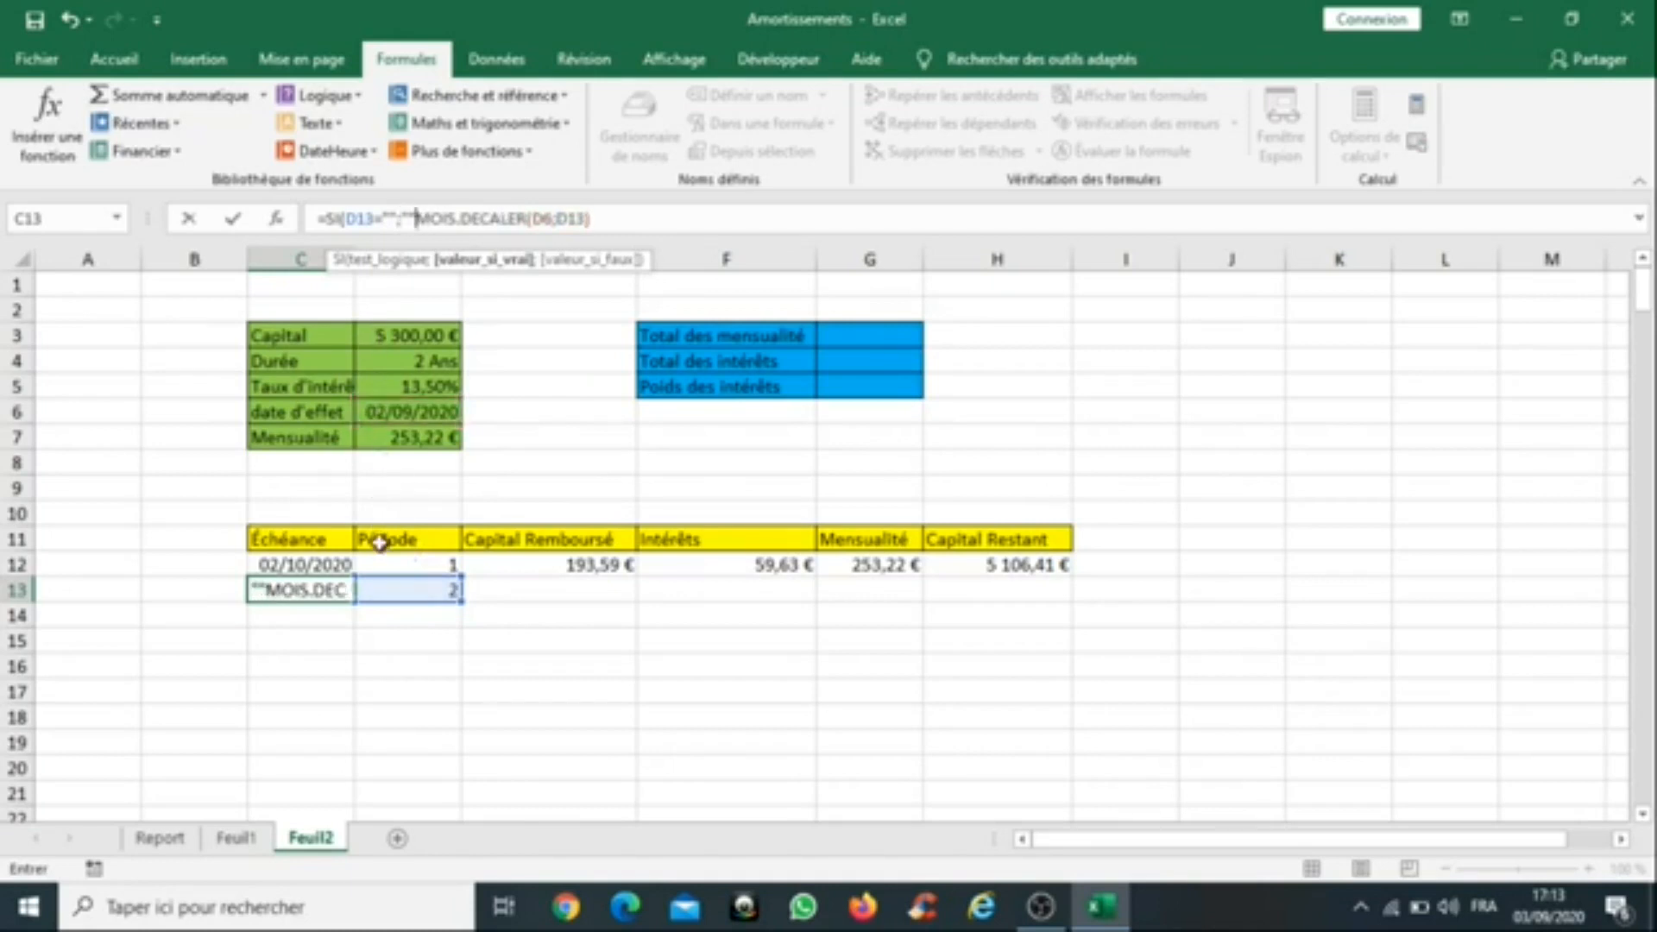
pyautogui.write(';')
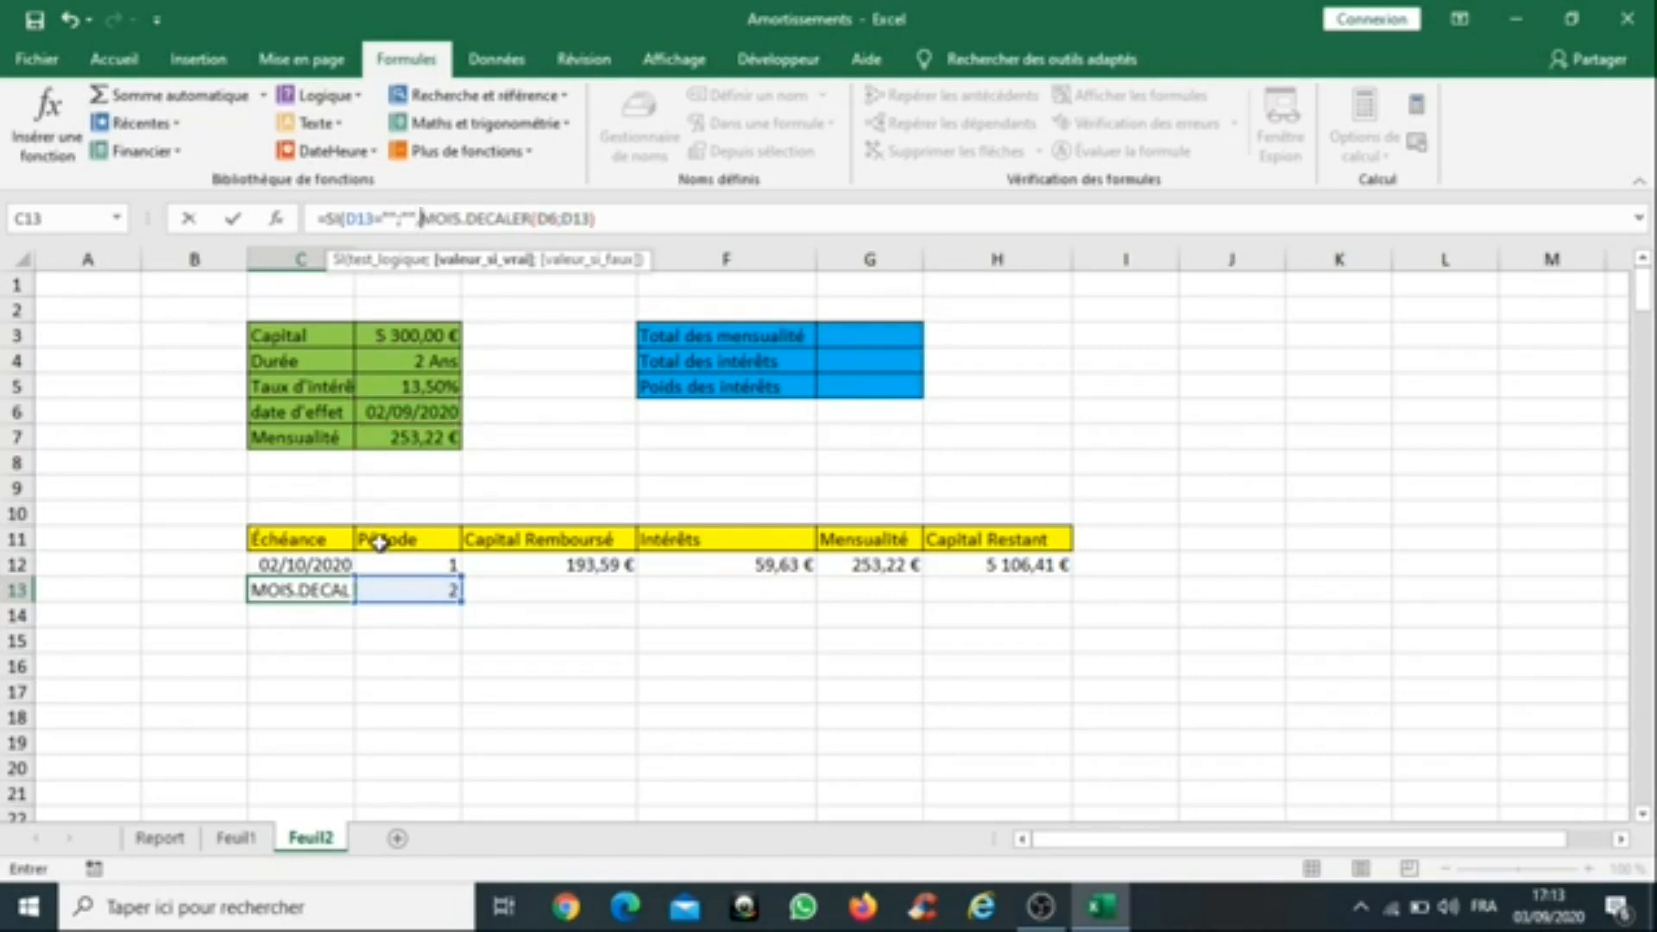
pyautogui.click(605, 220)
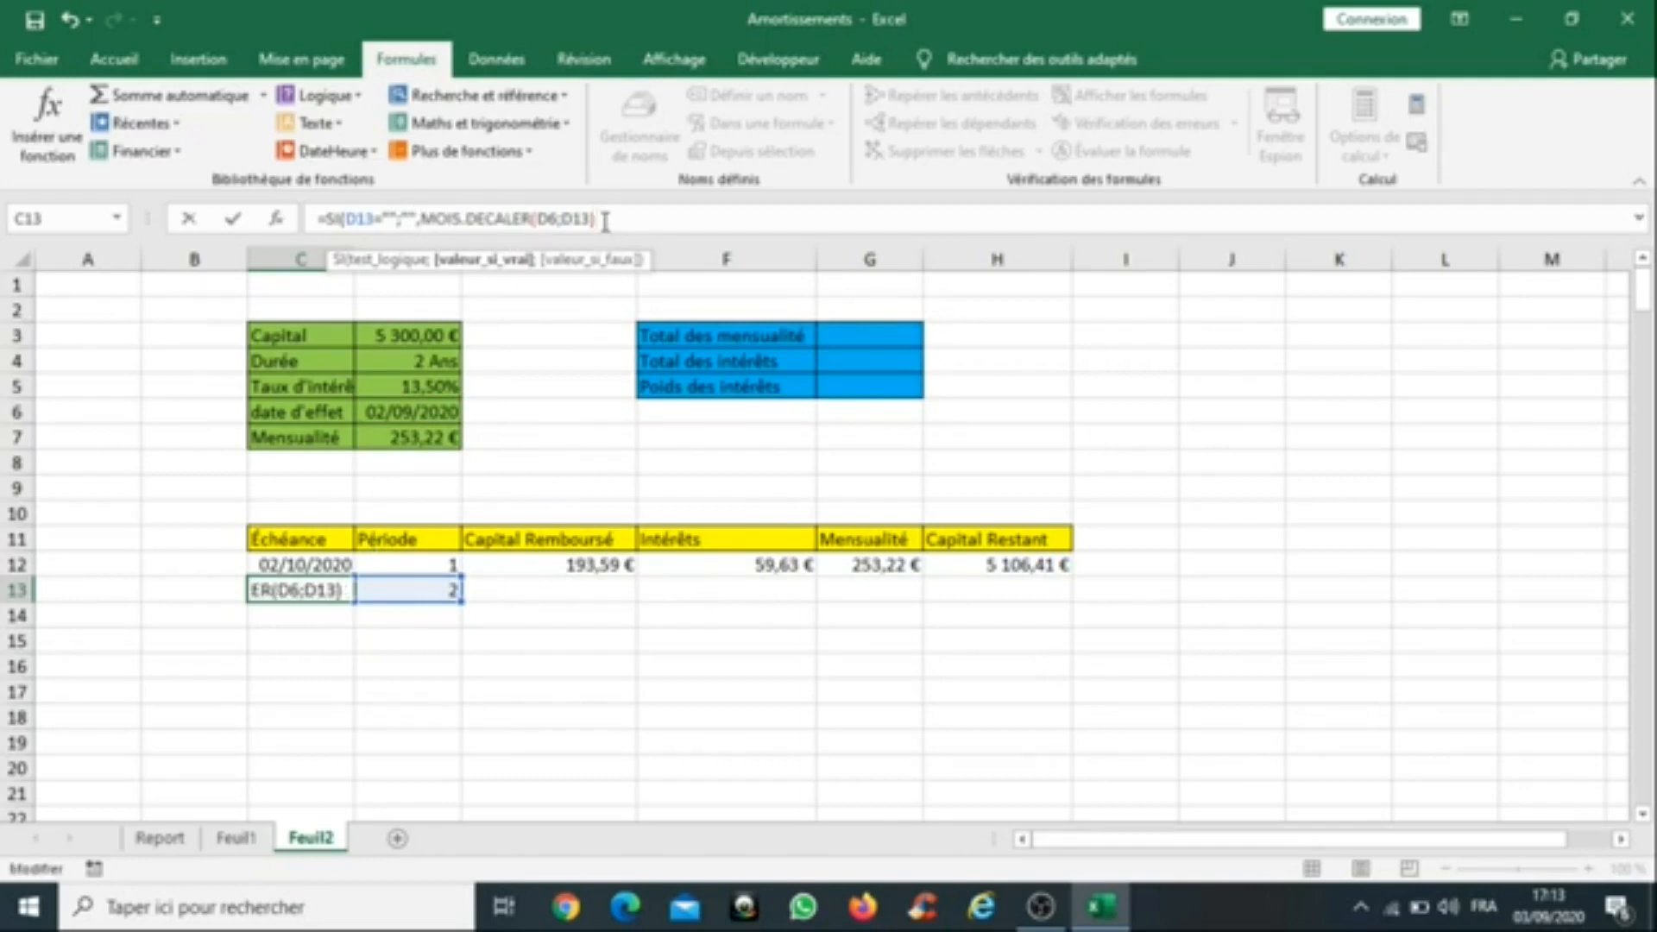
pyautogui.write(')')
pyautogui.press('Return')
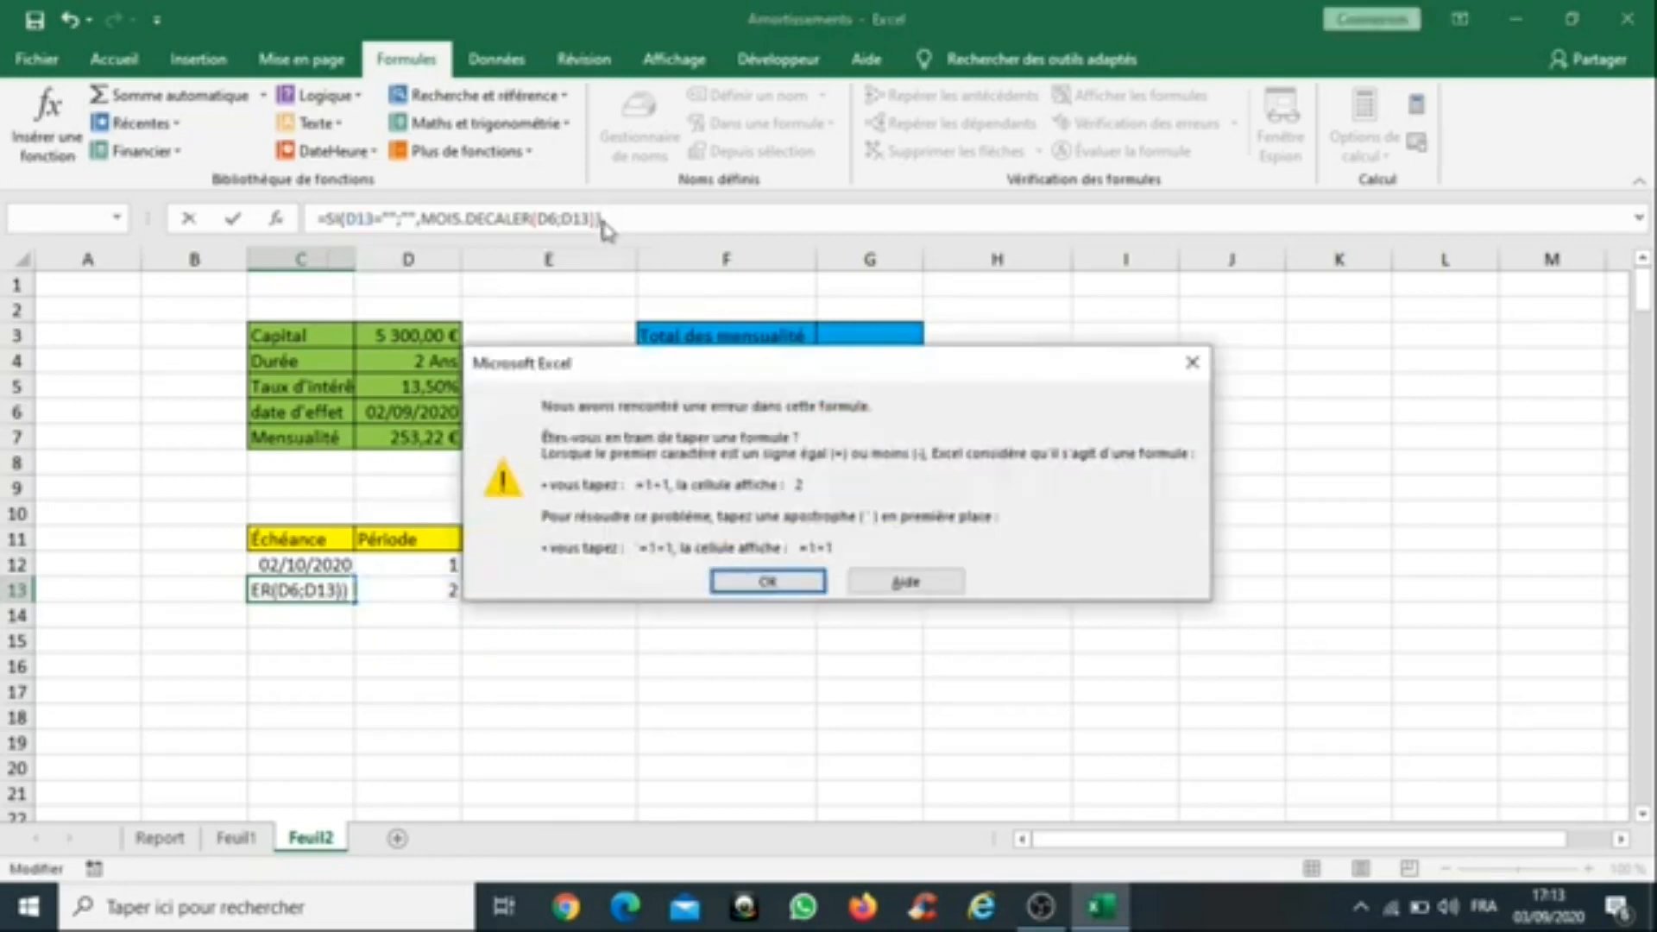
# Step: Correct the separator before MOIS.DECALER to a semicolon so C13 reads =SI(D13="";"";MOIS.DECALER(D6;D13))
pyautogui.click(779, 587)
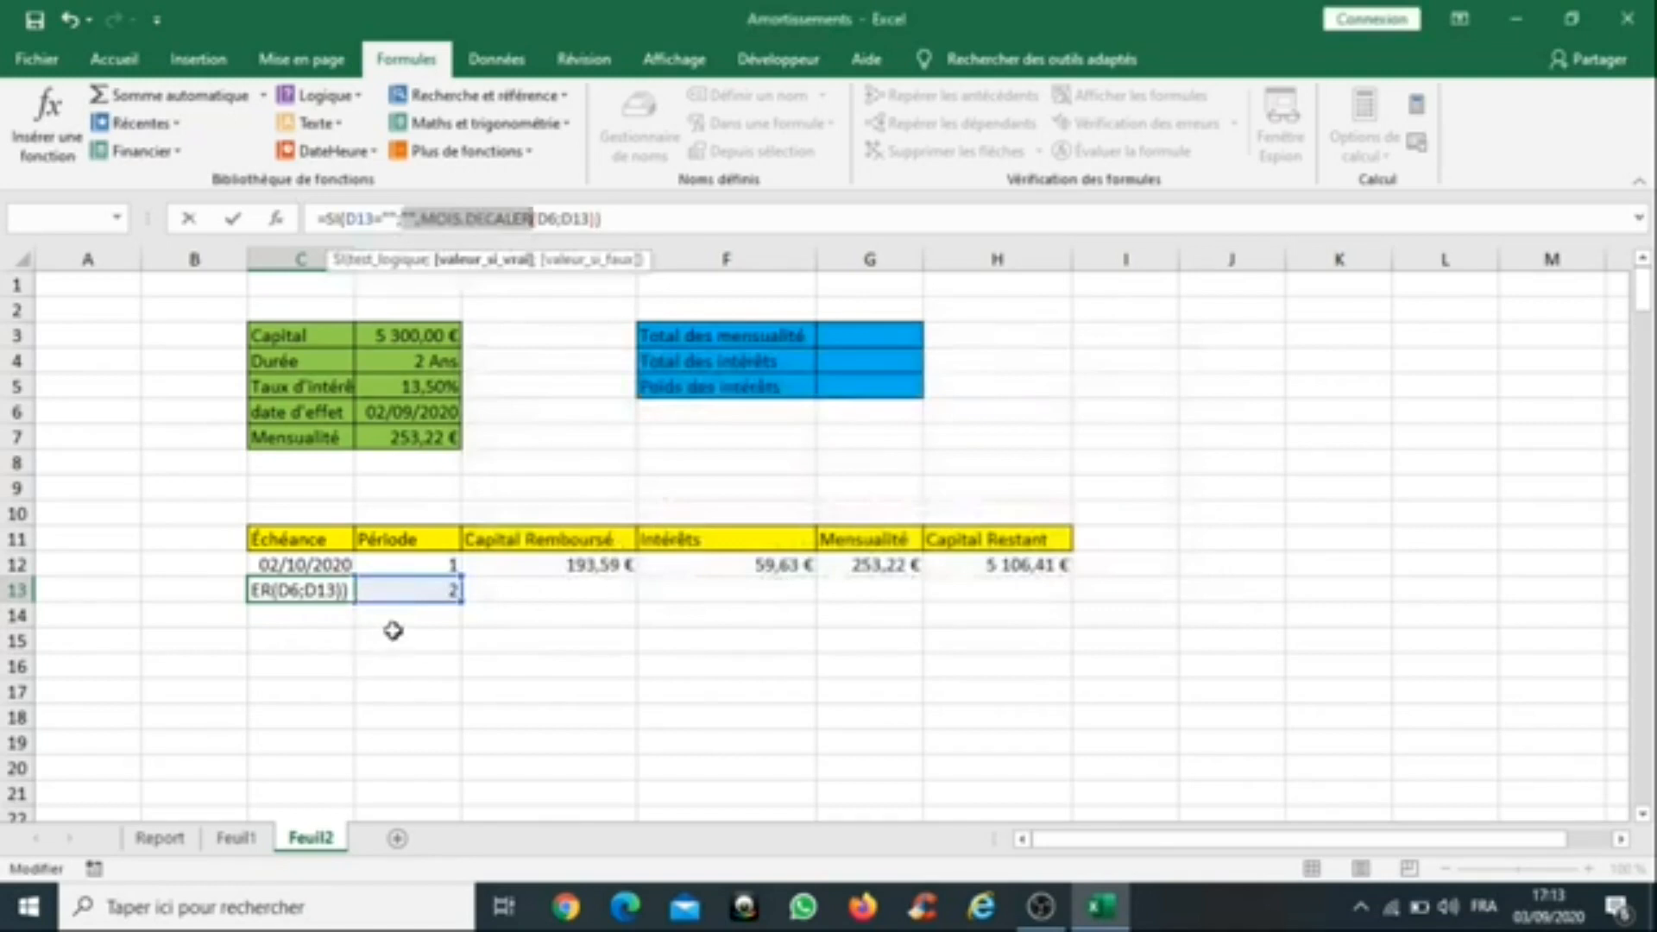
pyautogui.press('Return')
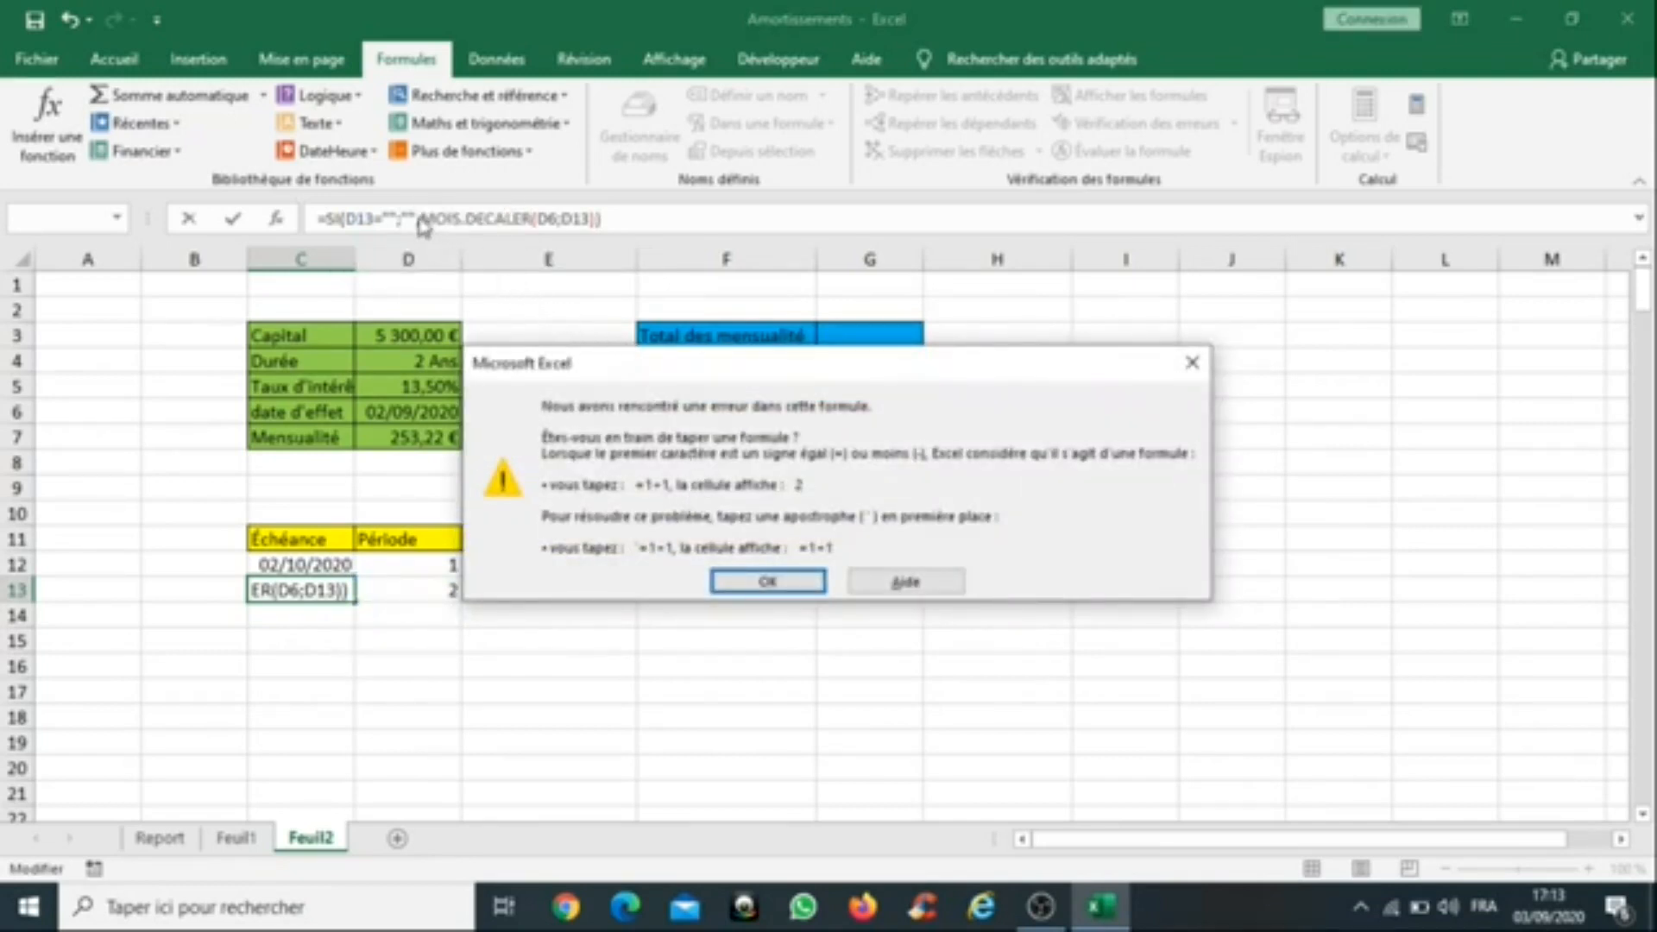
pyautogui.click(744, 583)
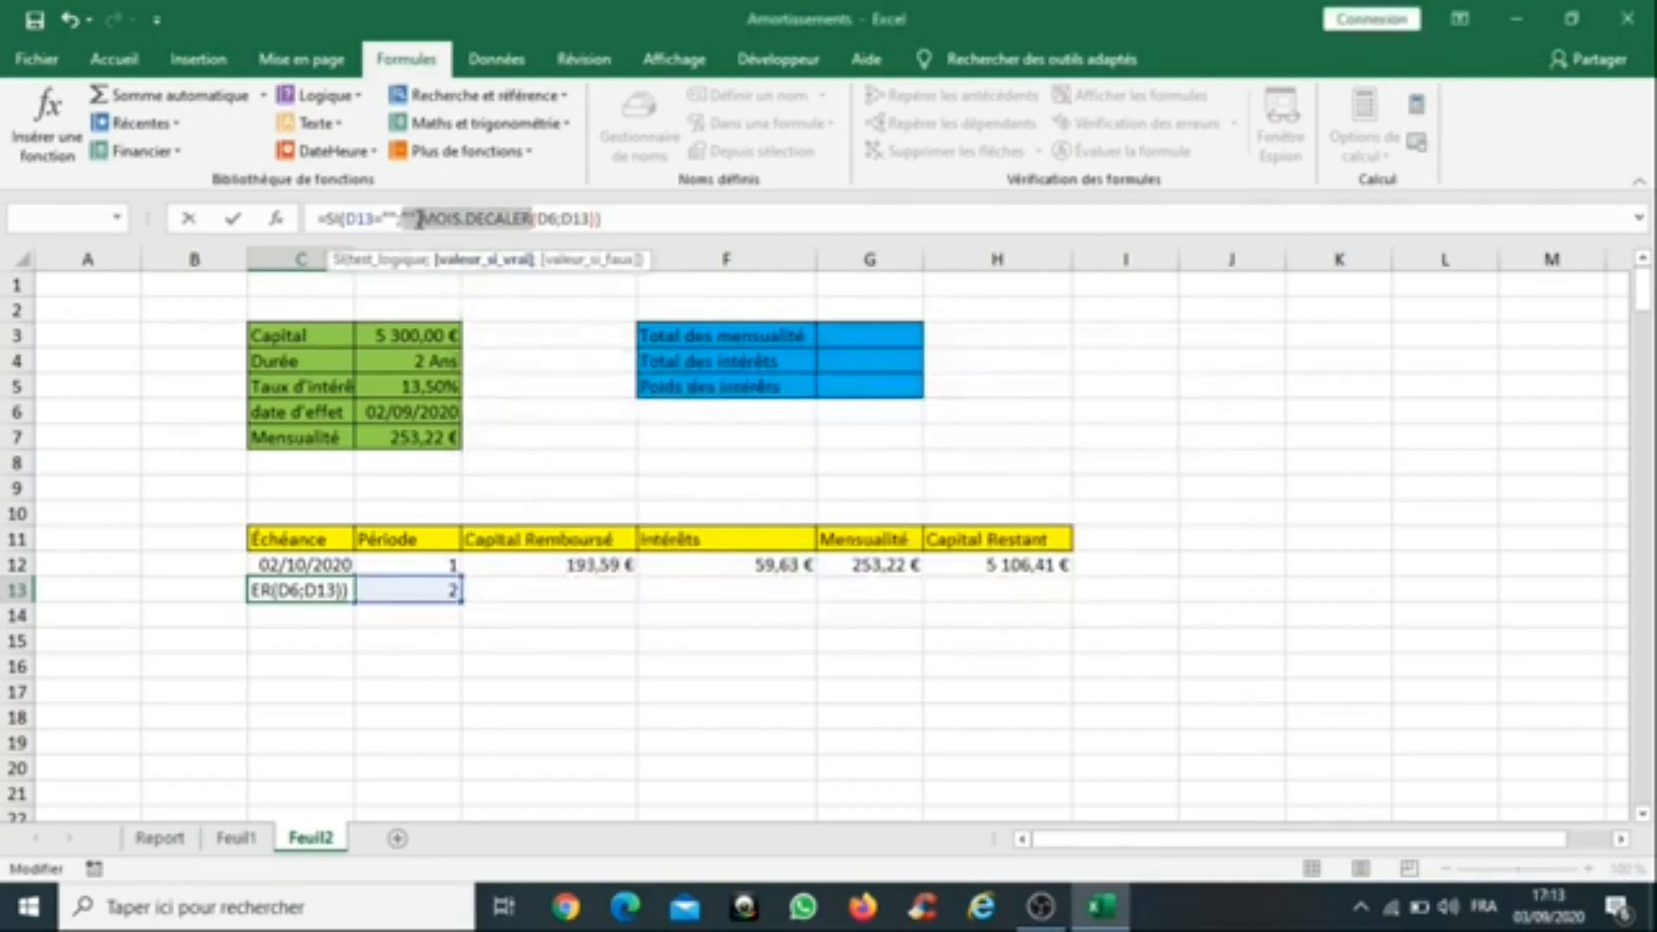
pyautogui.click(422, 218)
pyautogui.press('BackSpace')
pyautogui.write(';')
pyautogui.press('Return')
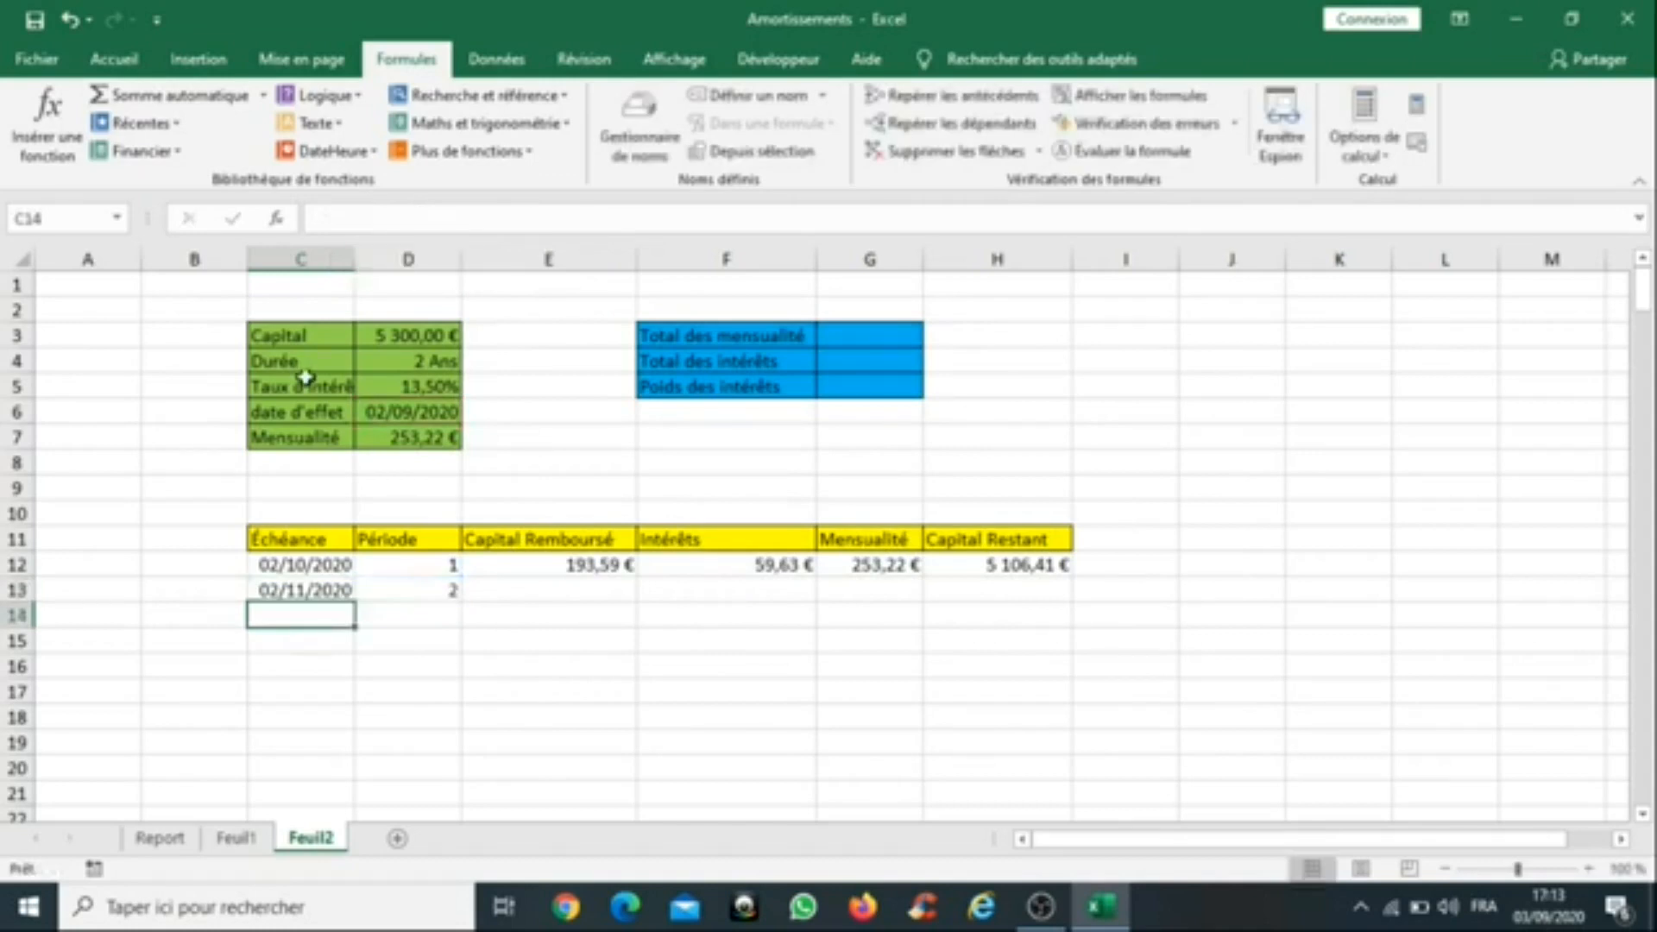
pyautogui.click(332, 589)
pyautogui.click(449, 589)
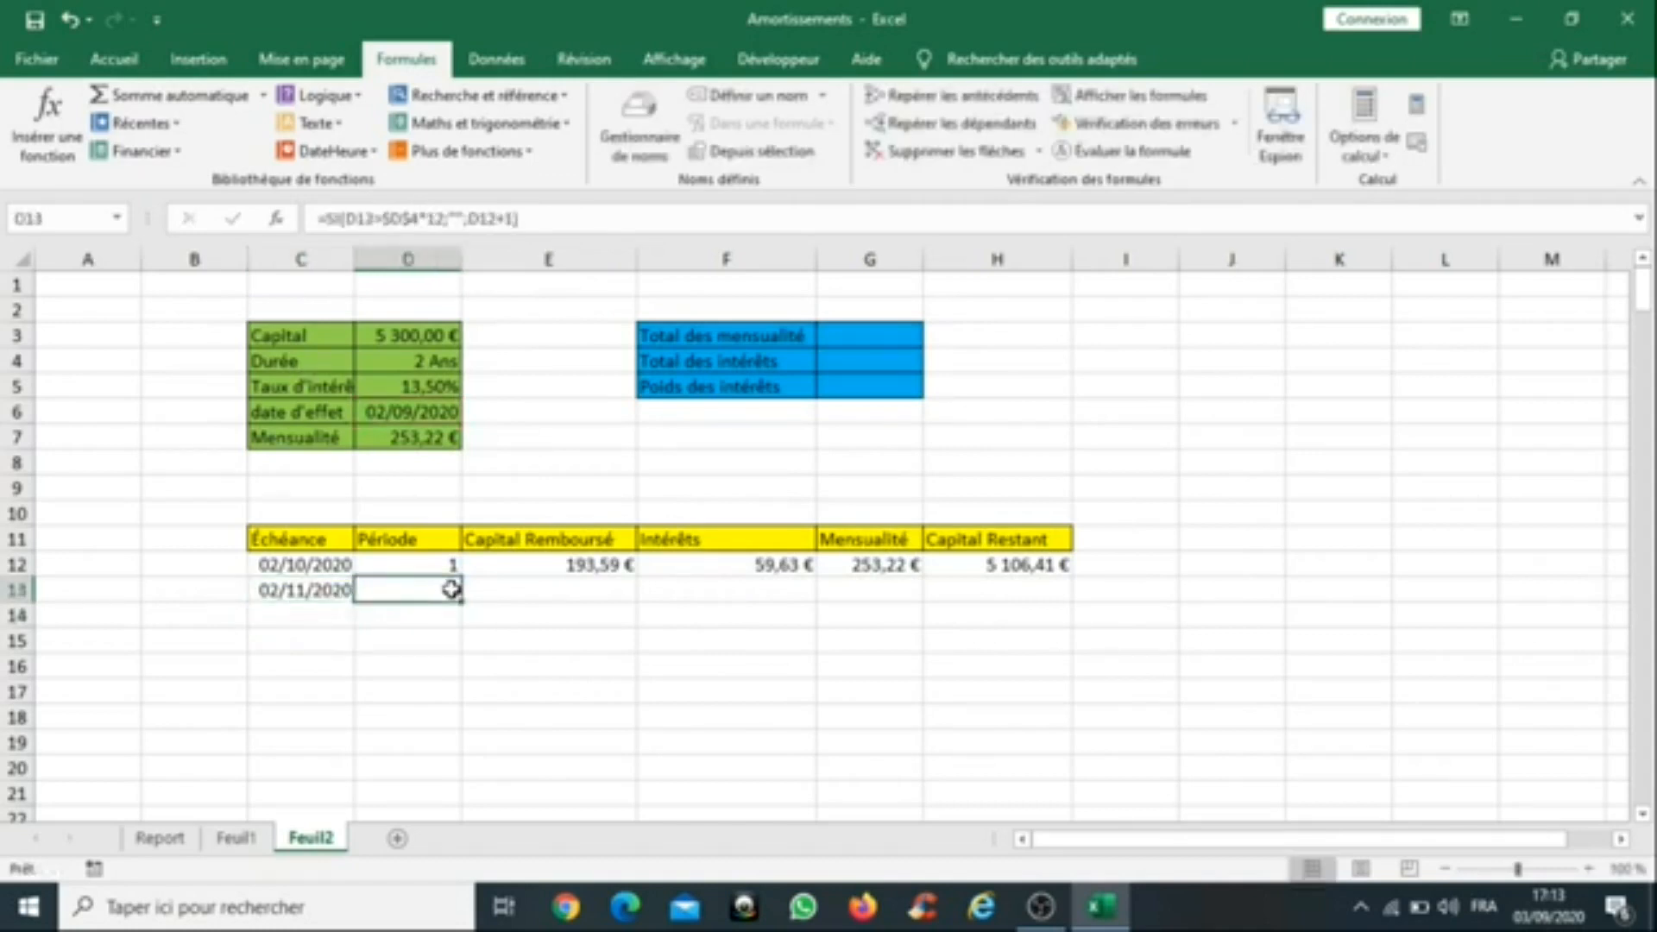
pyautogui.click(556, 591)
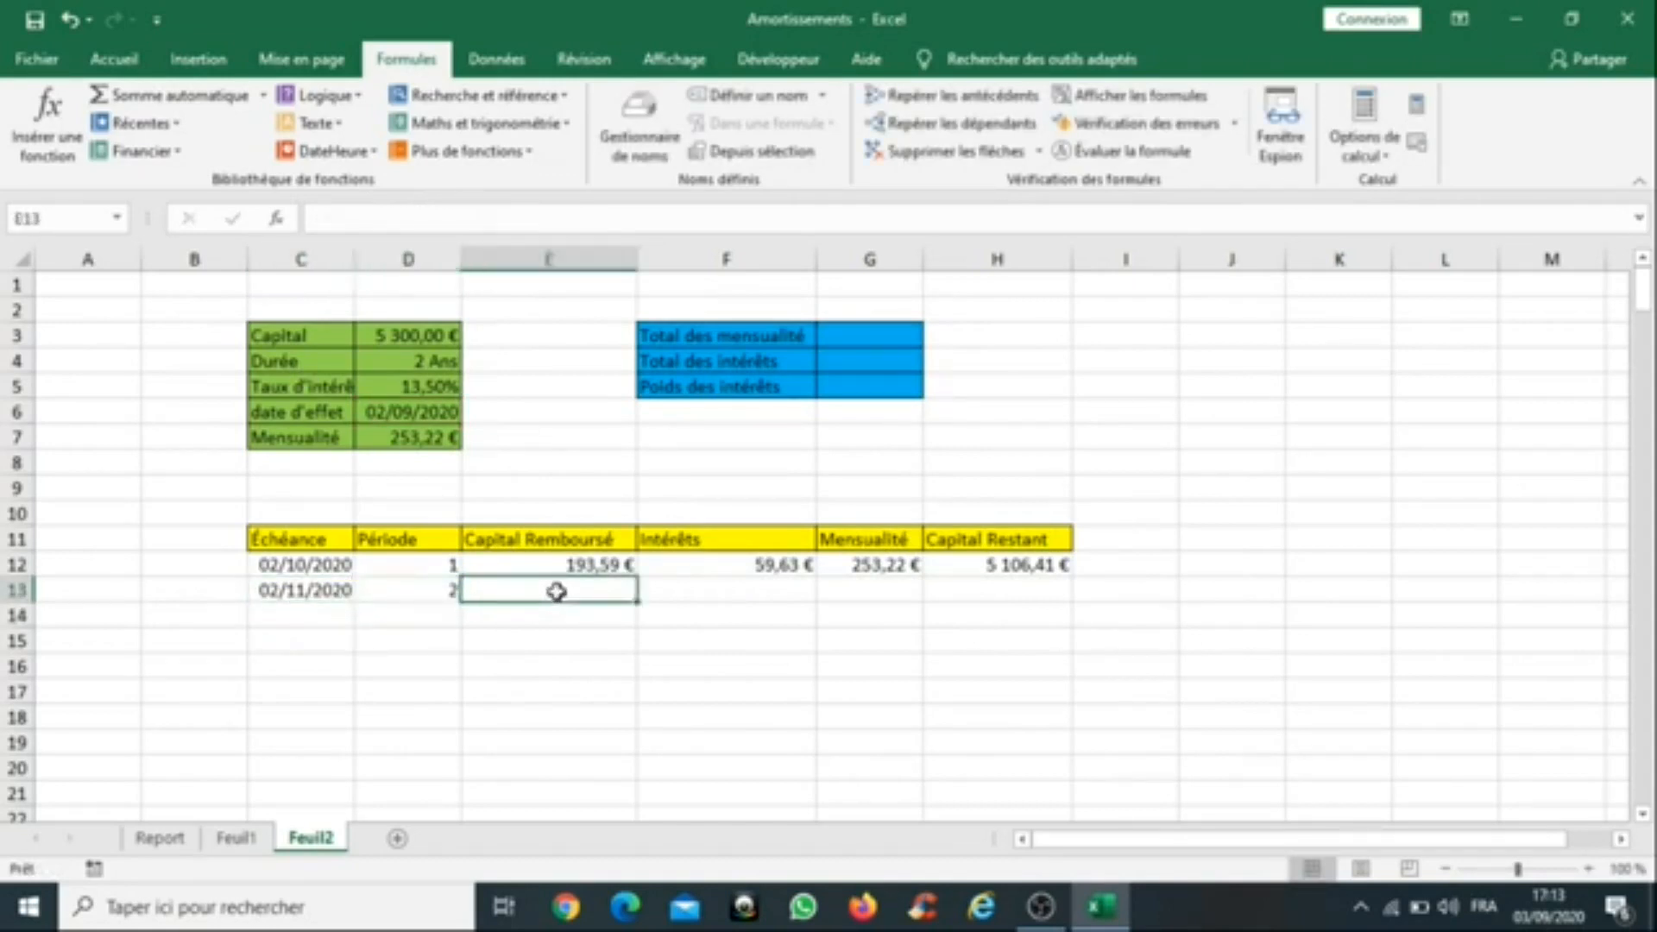
pyautogui.click(395, 589)
# Step: Make the D6 effective-date reference absolute ($D$6) in the C13 due-date formula
pyautogui.click(316, 589)
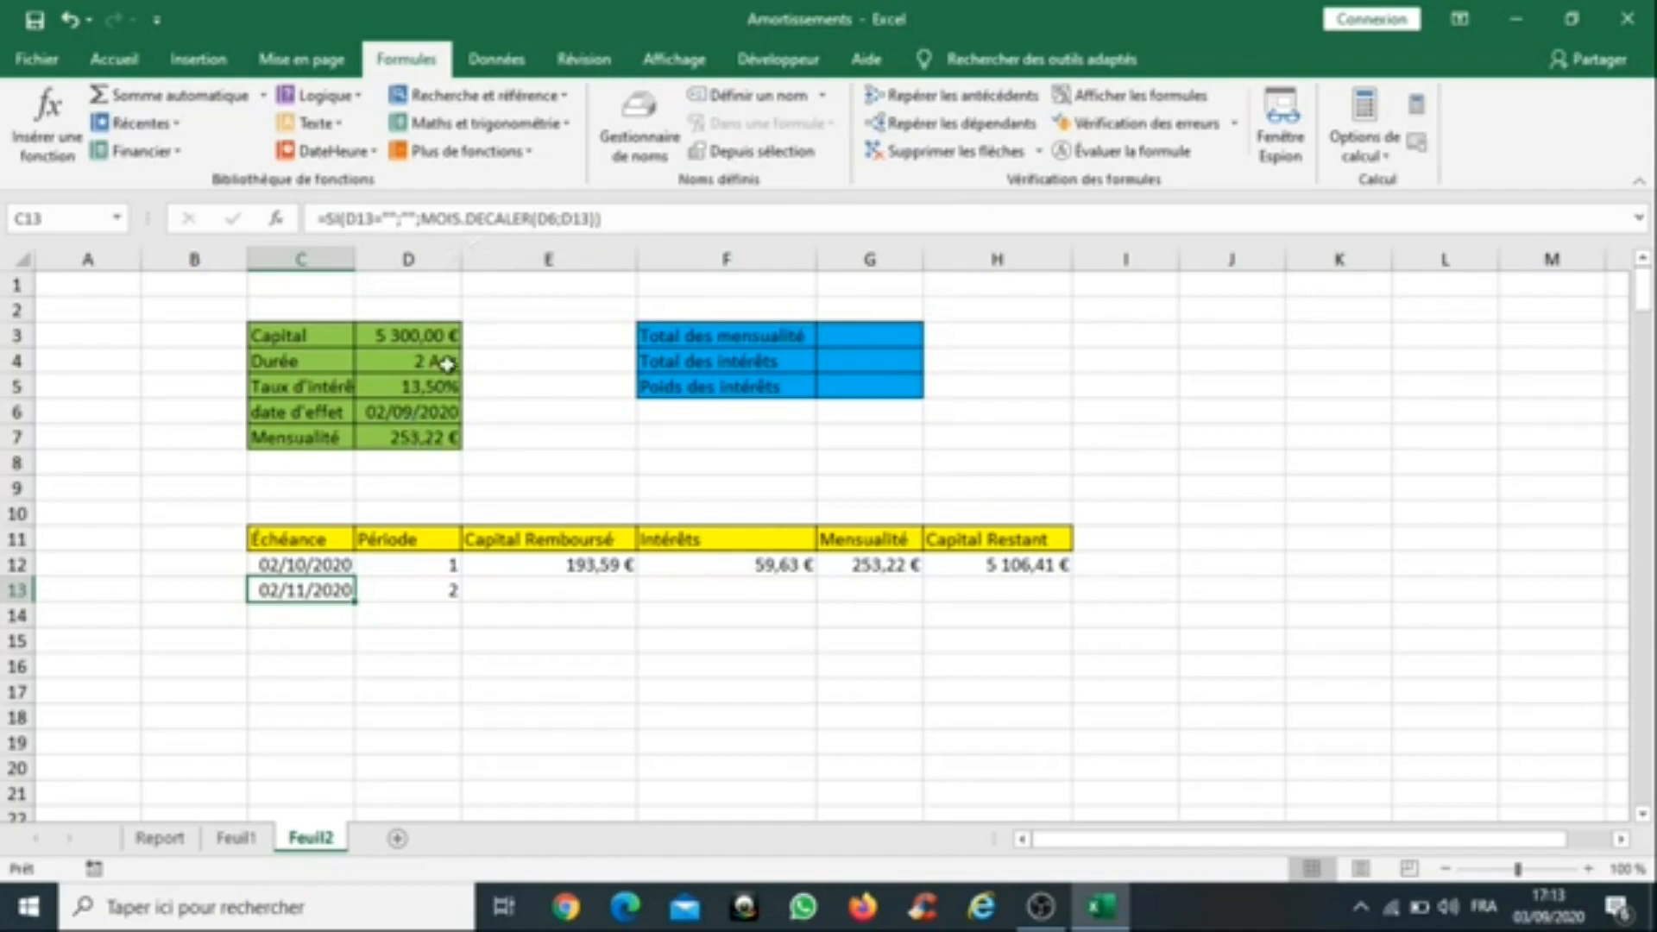
pyautogui.click(542, 218)
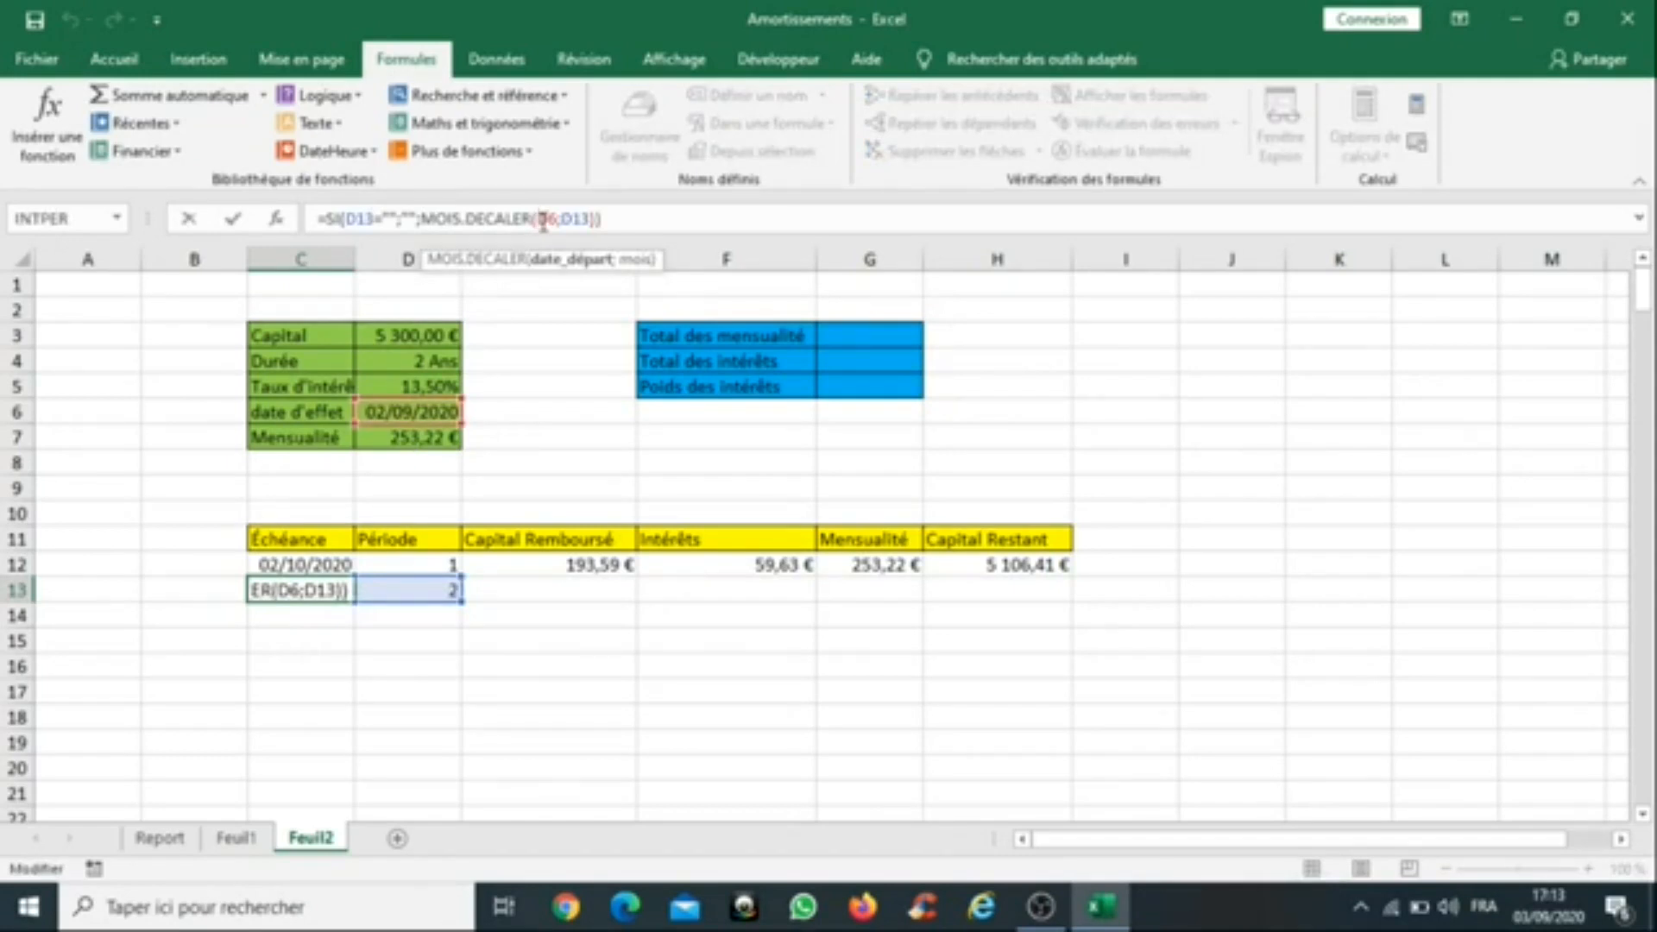
pyautogui.write('$')
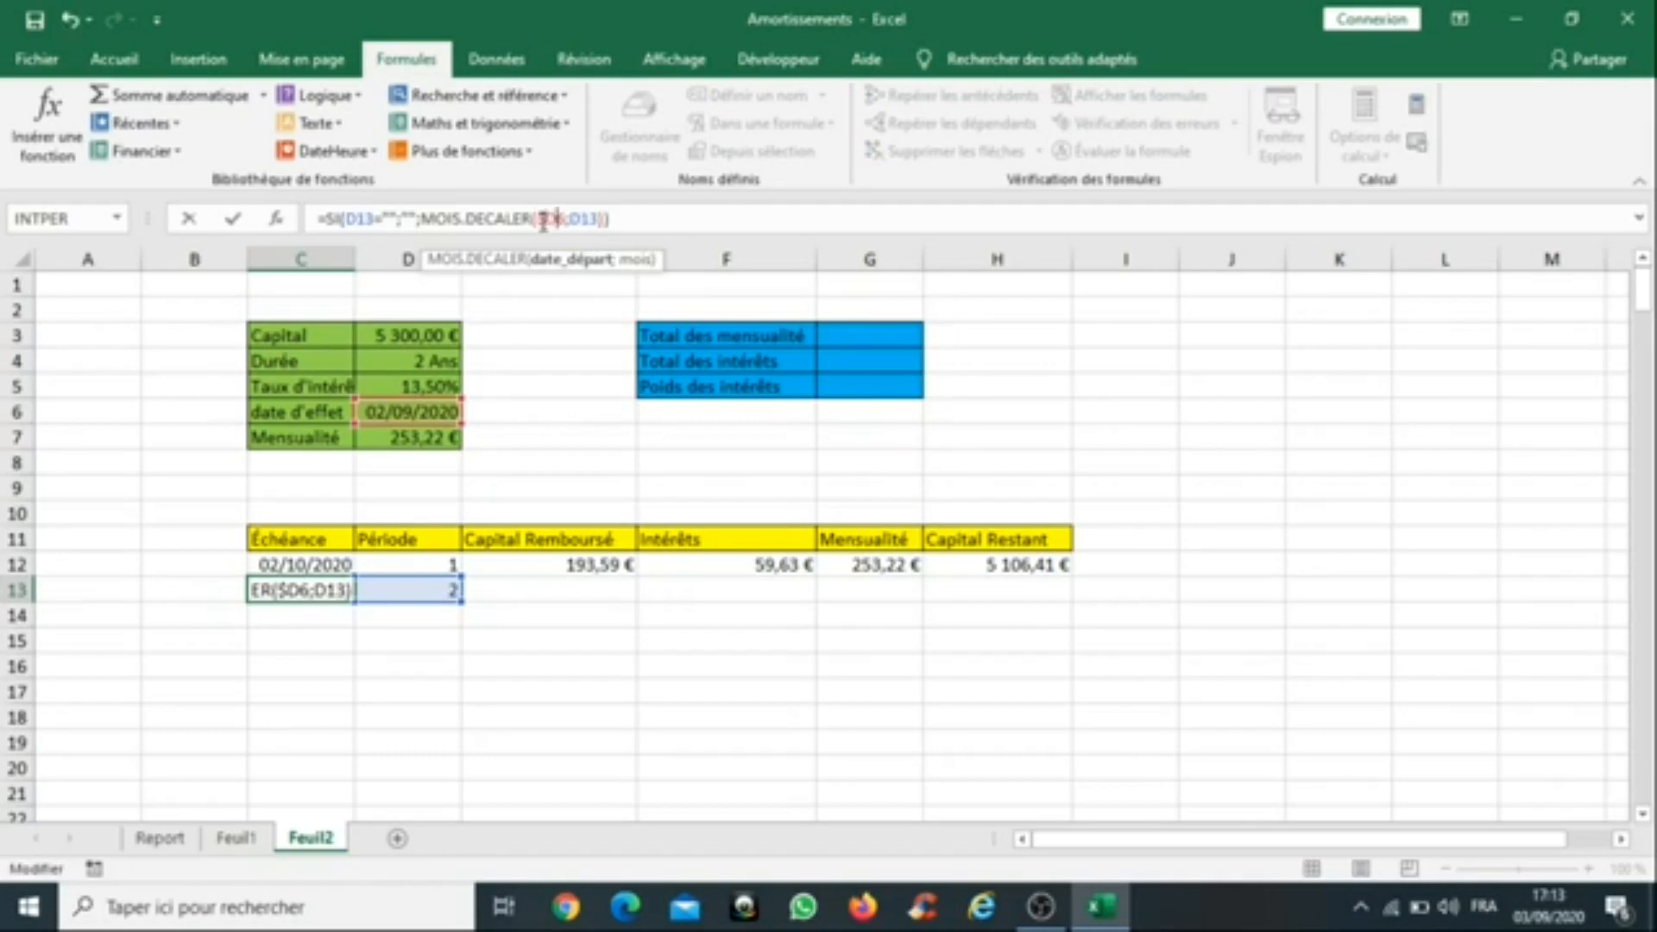
pyautogui.press('Right')
pyautogui.write('$')
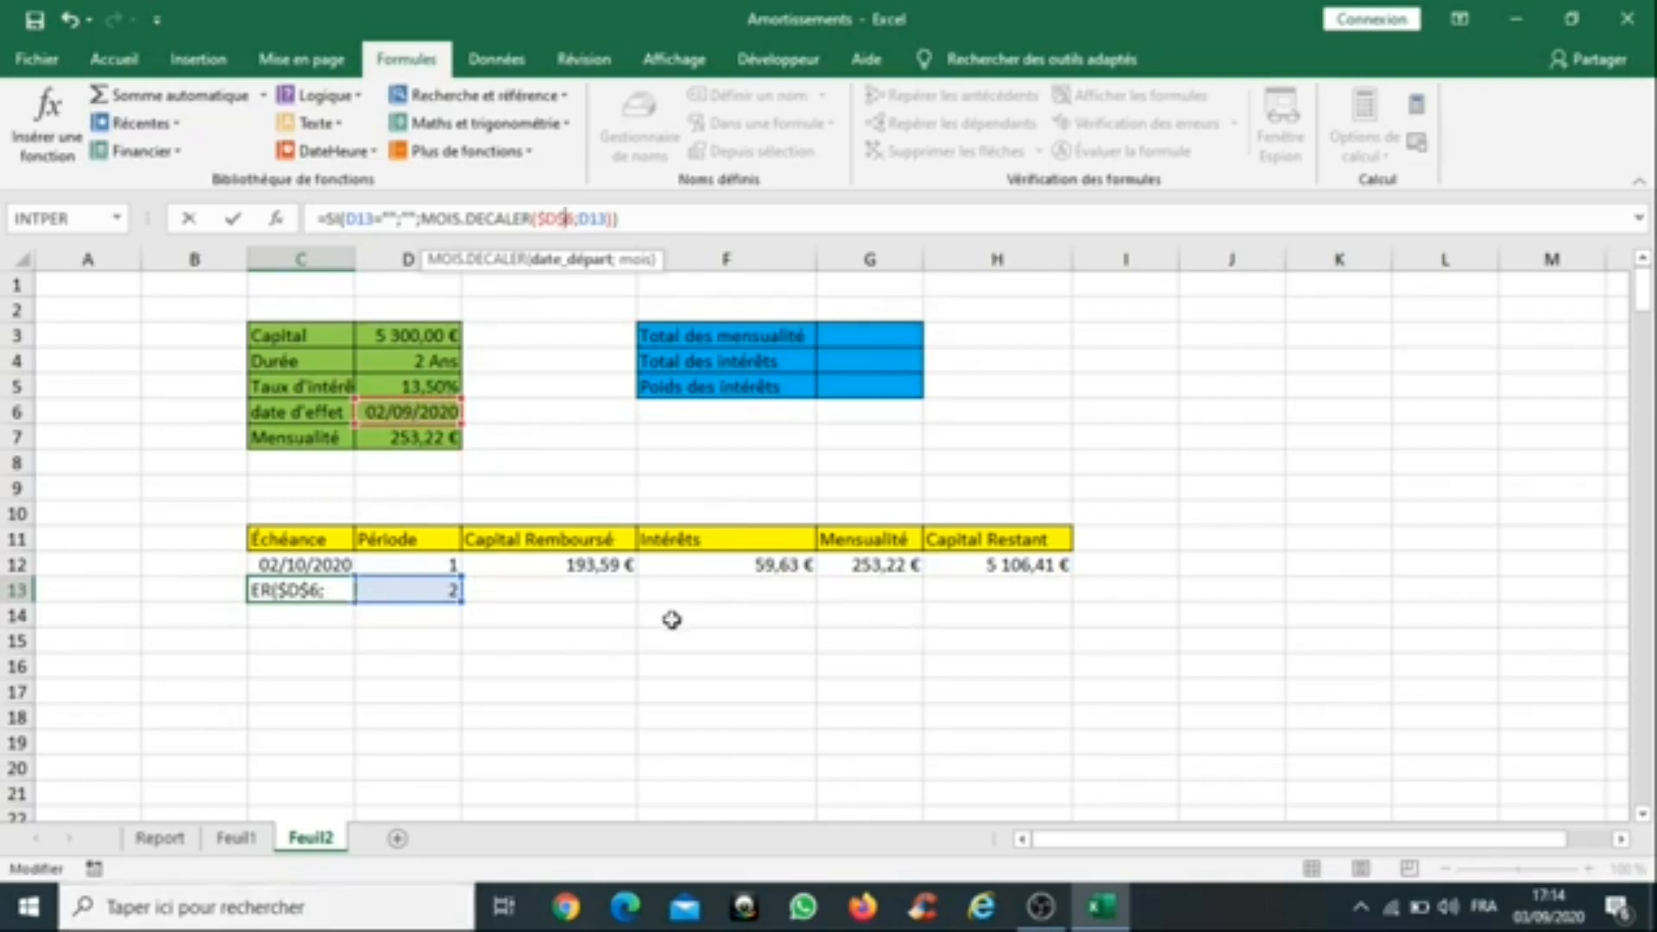
pyautogui.press('Return')
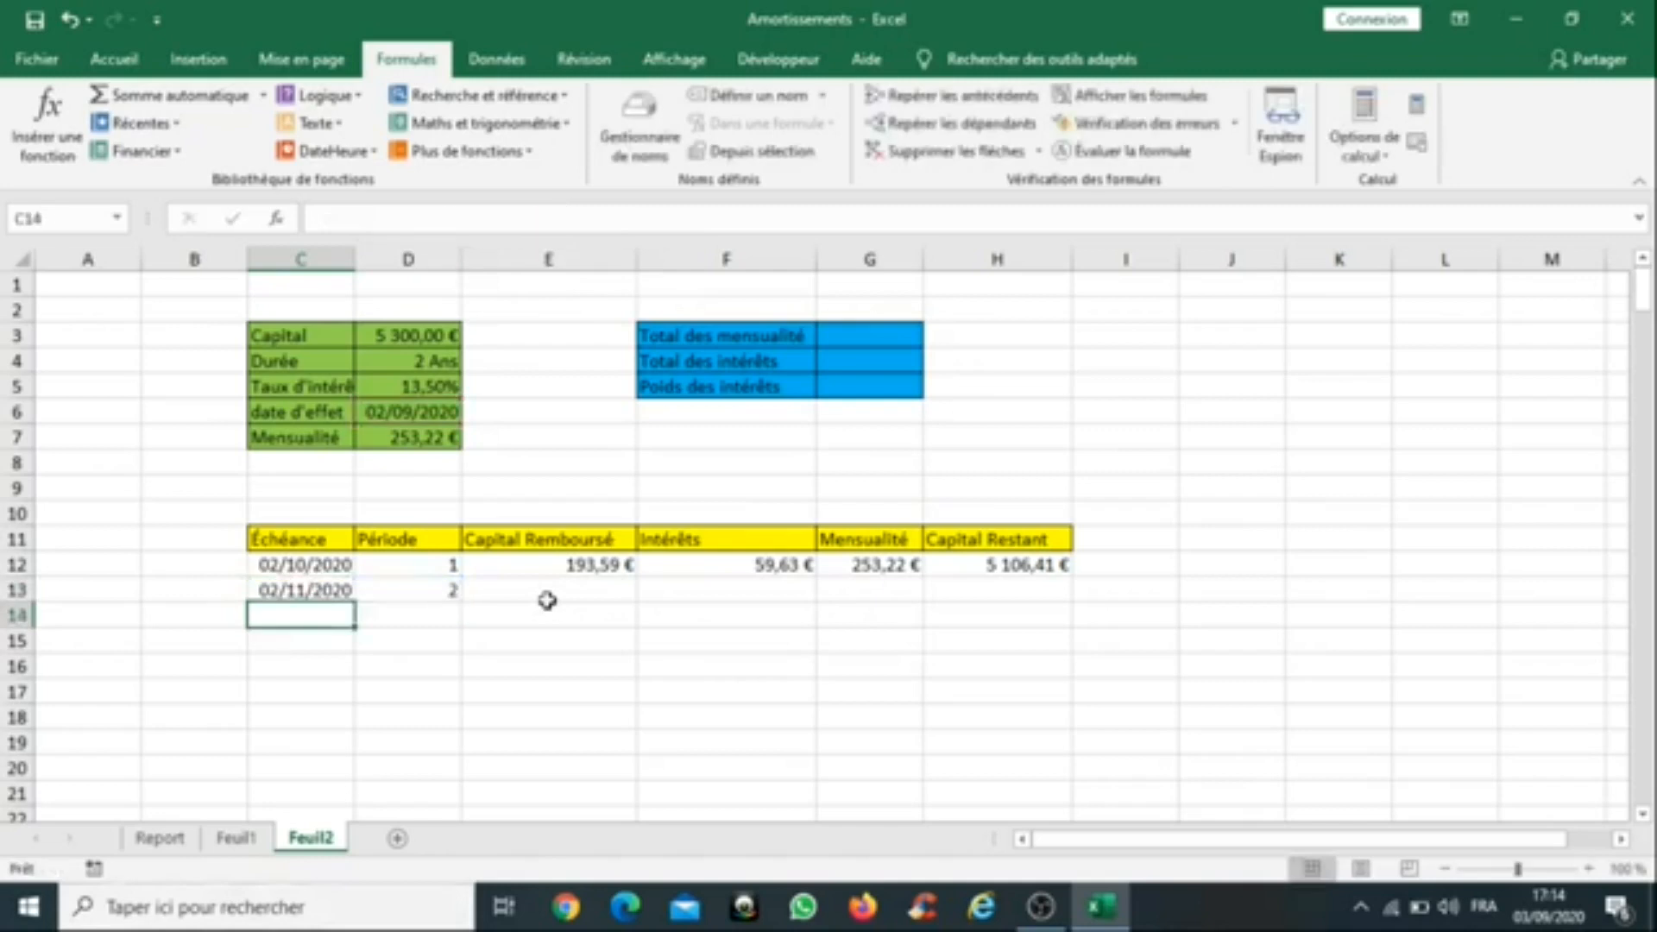
# Step: Insert the PRINCPER function from the Finances category into E13, the second Capital Remboursé cell
pyautogui.click(549, 596)
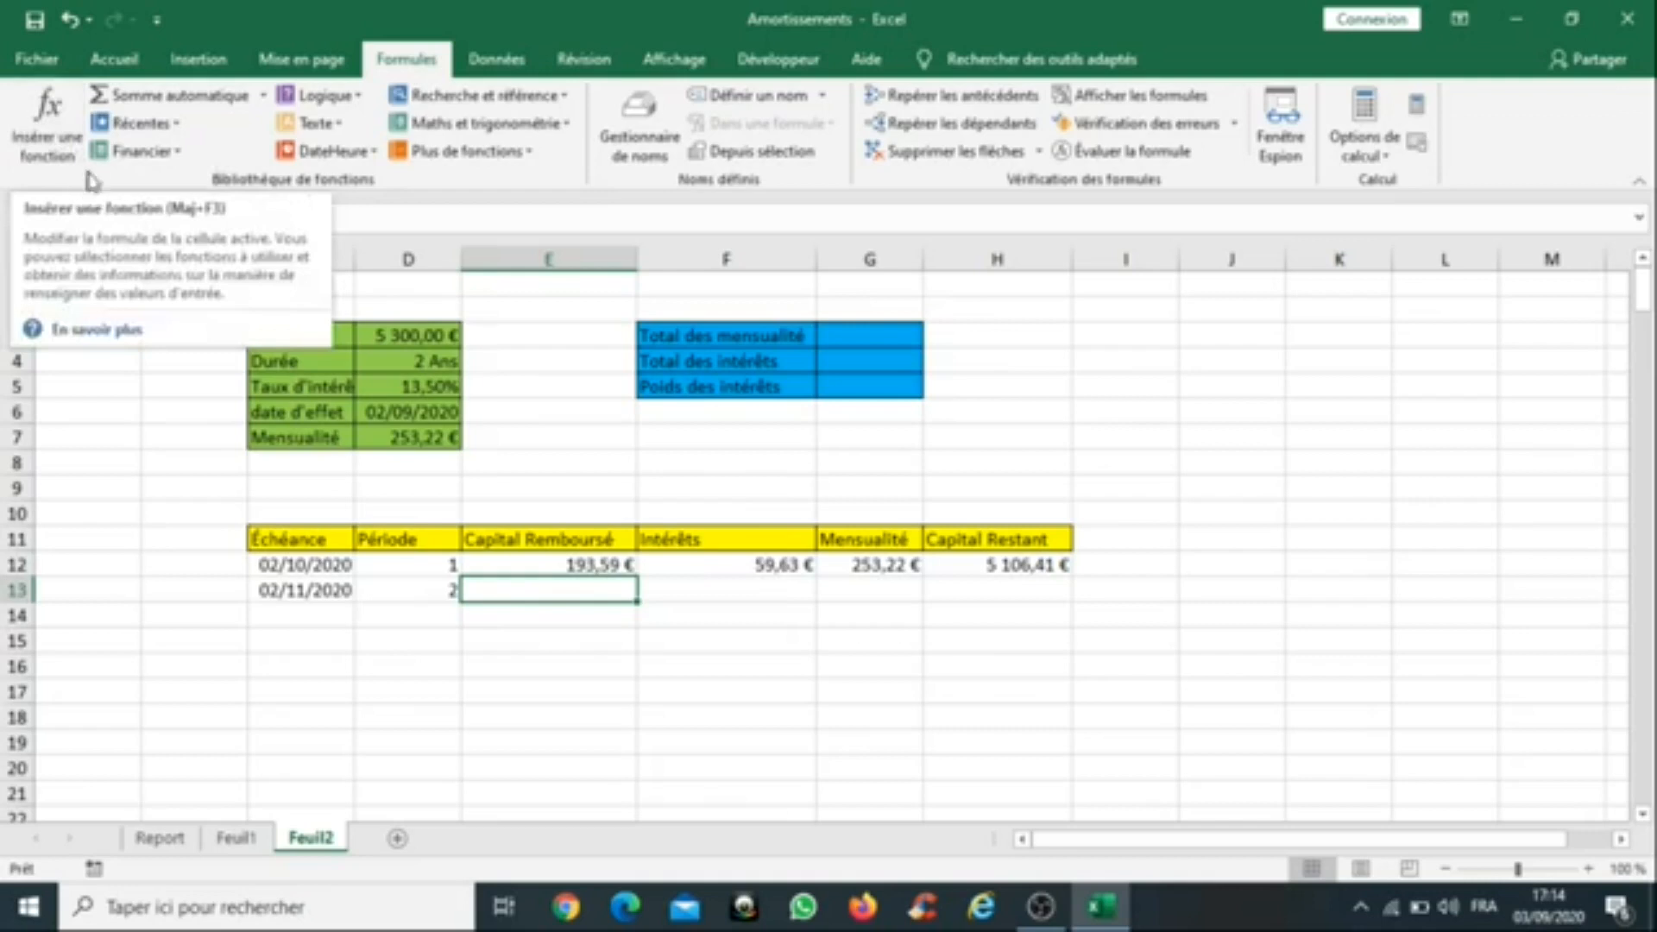
pyautogui.click(67, 134)
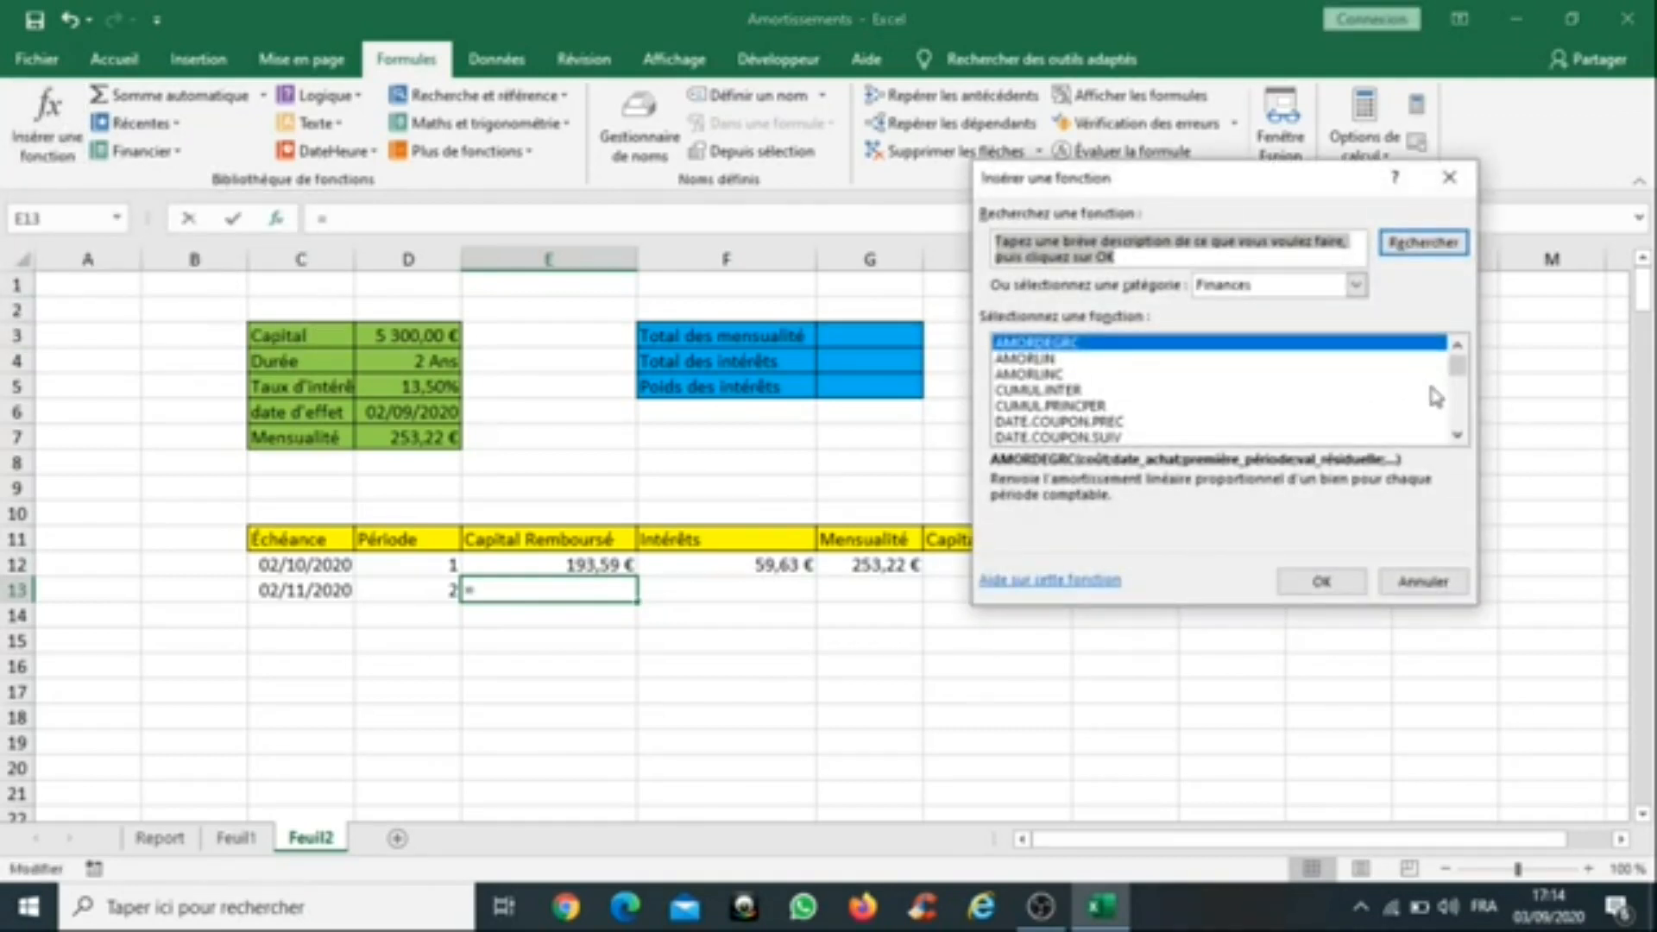
pyautogui.moveTo(1457, 367); pyautogui.dragTo(1468, 427)
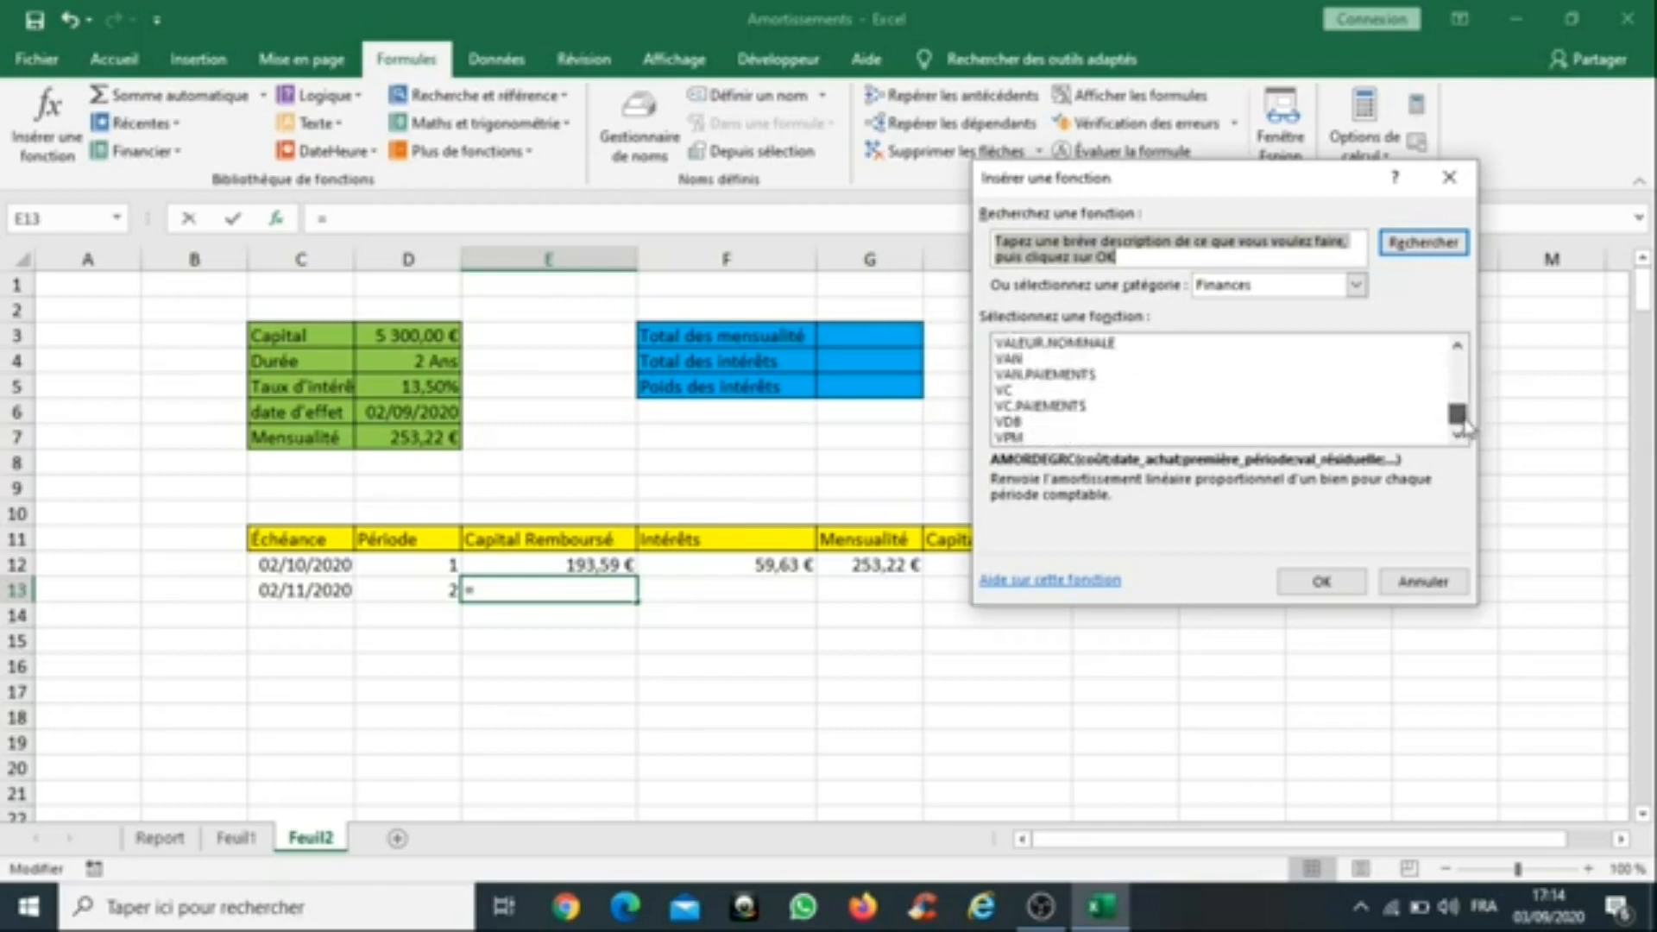
pyautogui.click(1458, 346)
pyautogui.click(1458, 346)
pyautogui.click(1458, 346)
pyautogui.click(1458, 346)
pyautogui.click(1457, 346)
pyautogui.click(1458, 346)
pyautogui.moveTo(1457, 348); pyautogui.dragTo(1457, 348)
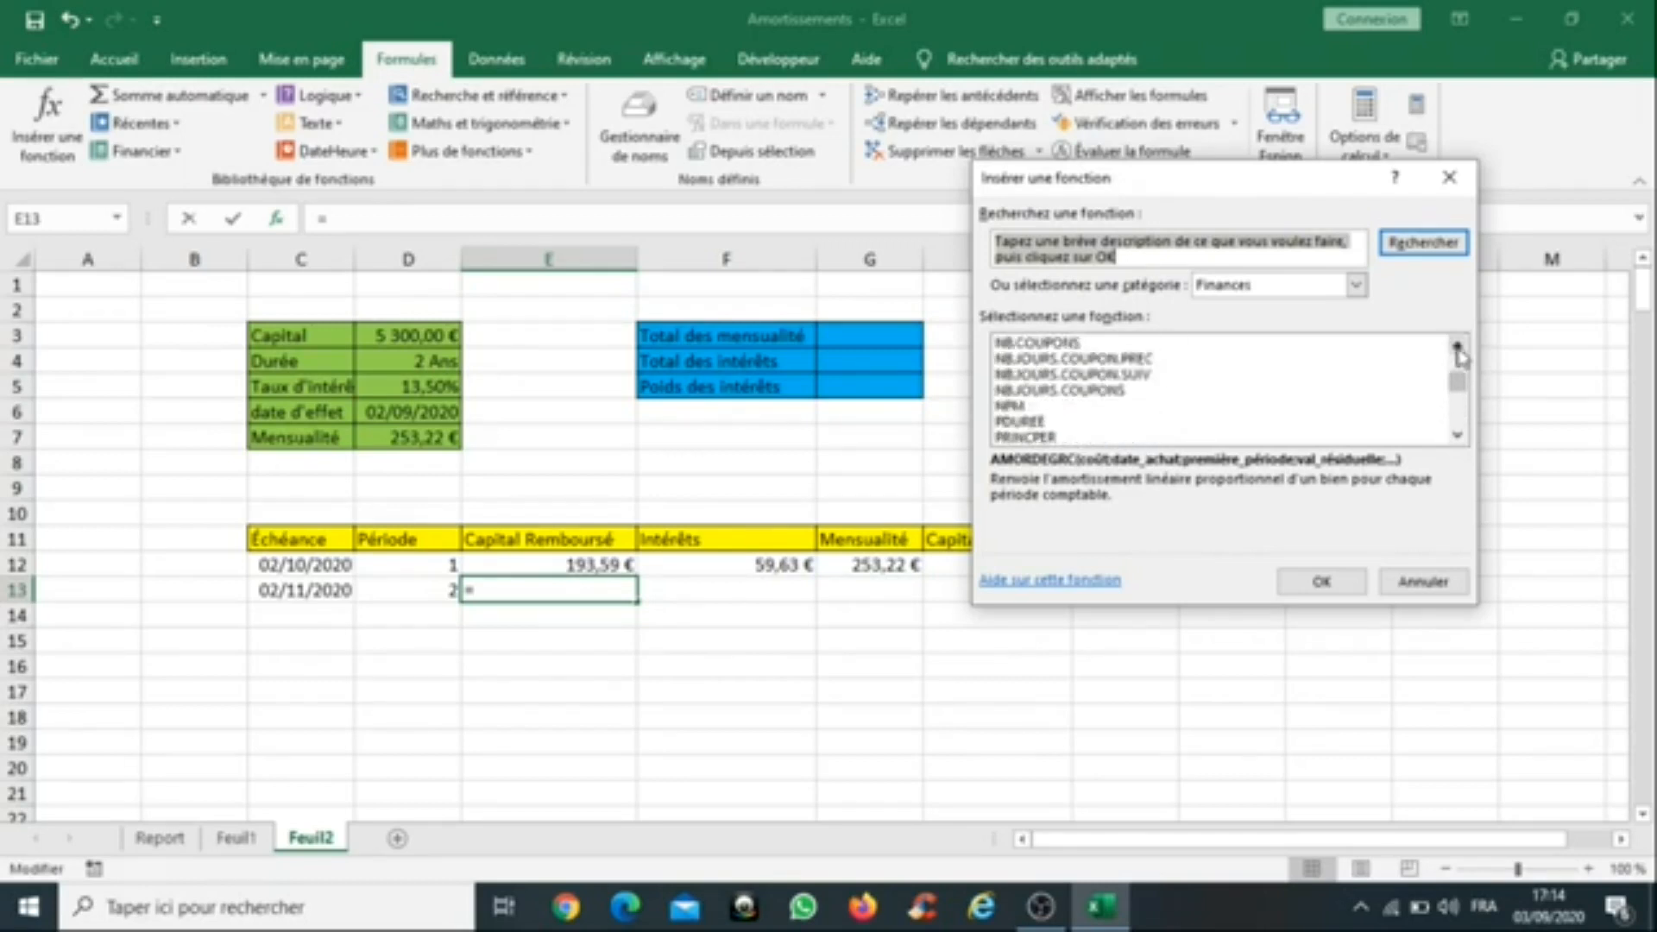
pyautogui.click(1038, 440)
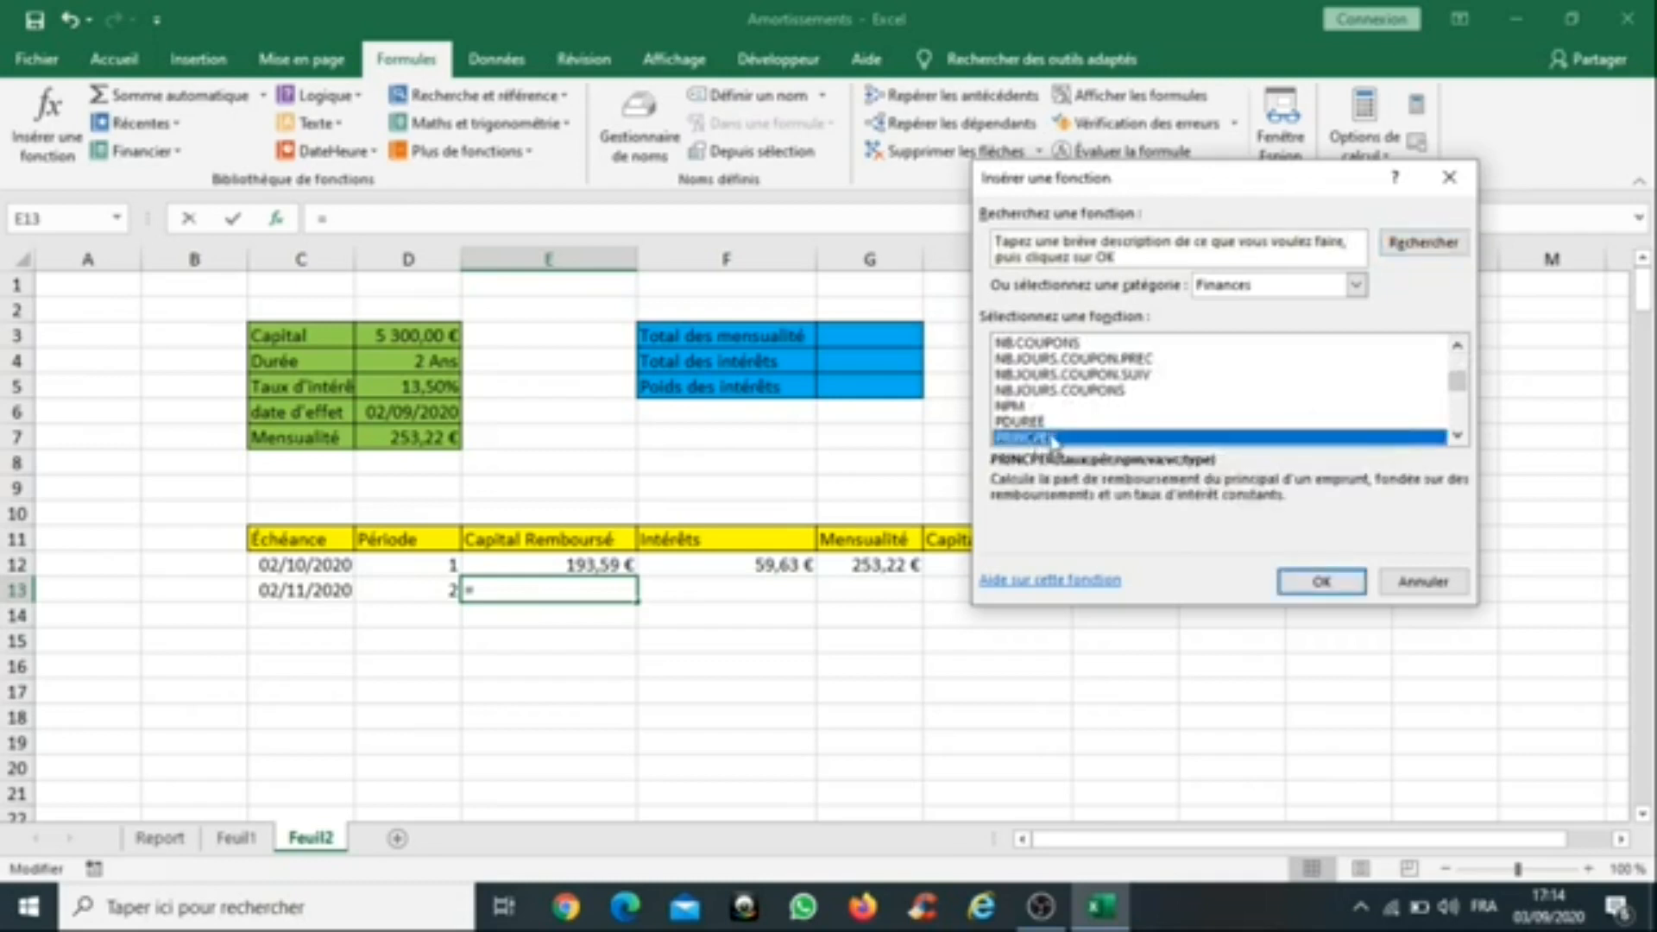
pyautogui.doubleClick(1060, 444)
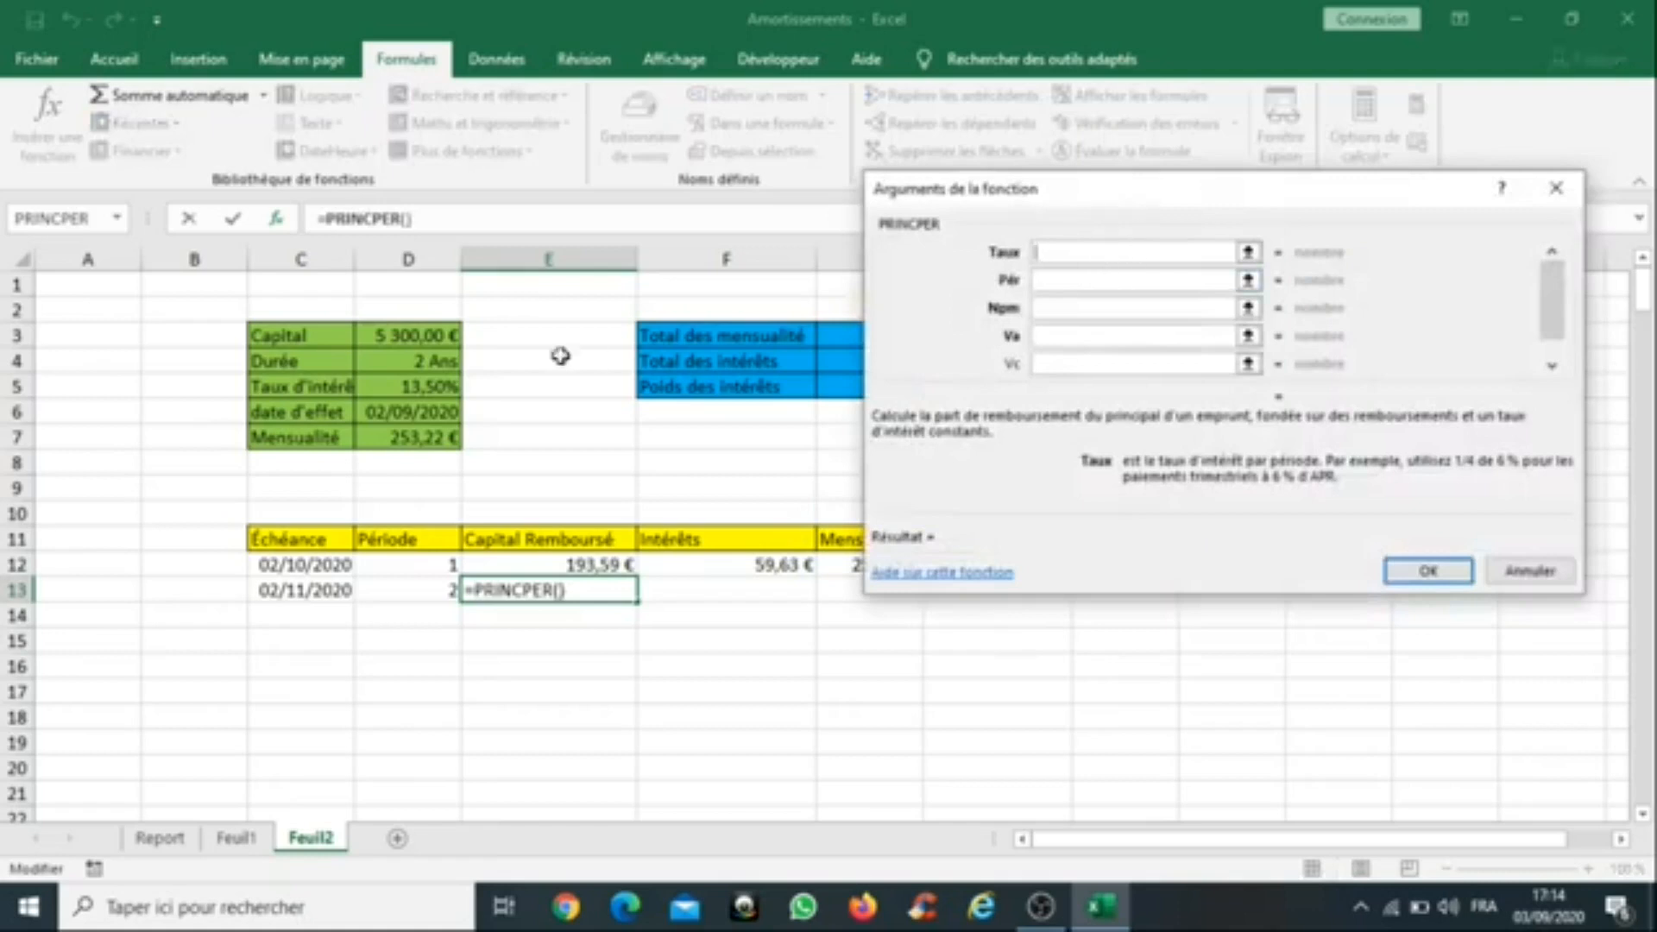
# Step: Set the PRINCPER rate argument Taux to $D$5/12 and the period argument Pér to D13
pyautogui.click(424, 388)
pyautogui.write('/12')
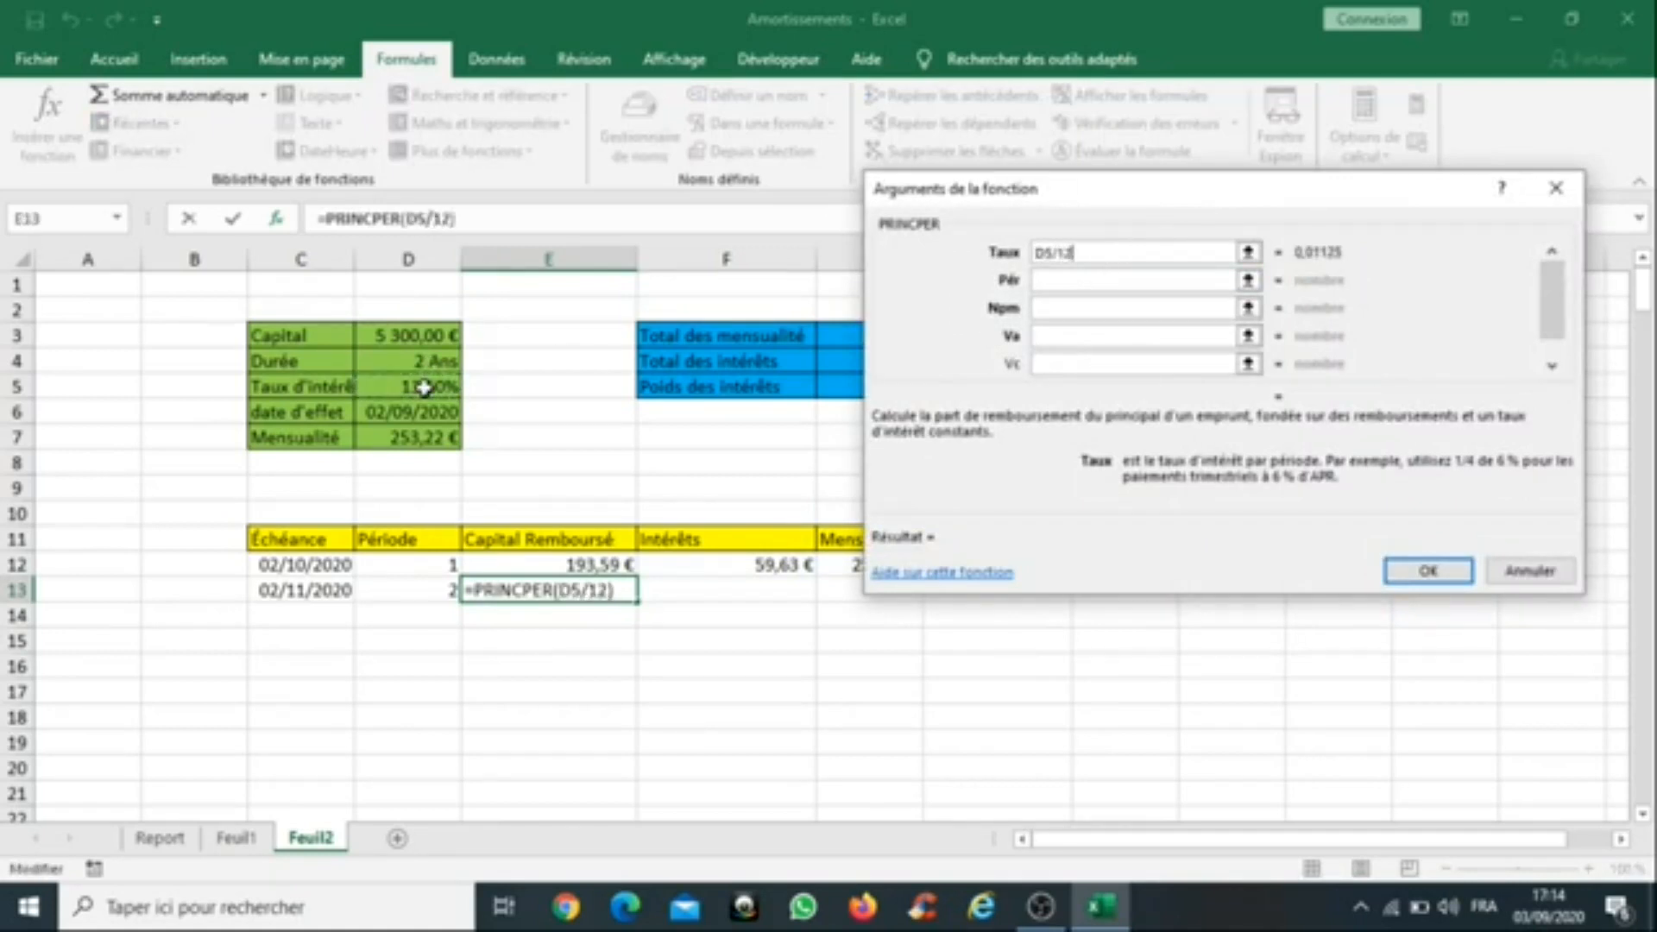
pyautogui.click(1038, 252)
pyautogui.write('$')
pyautogui.click(1051, 252)
pyautogui.write('$')
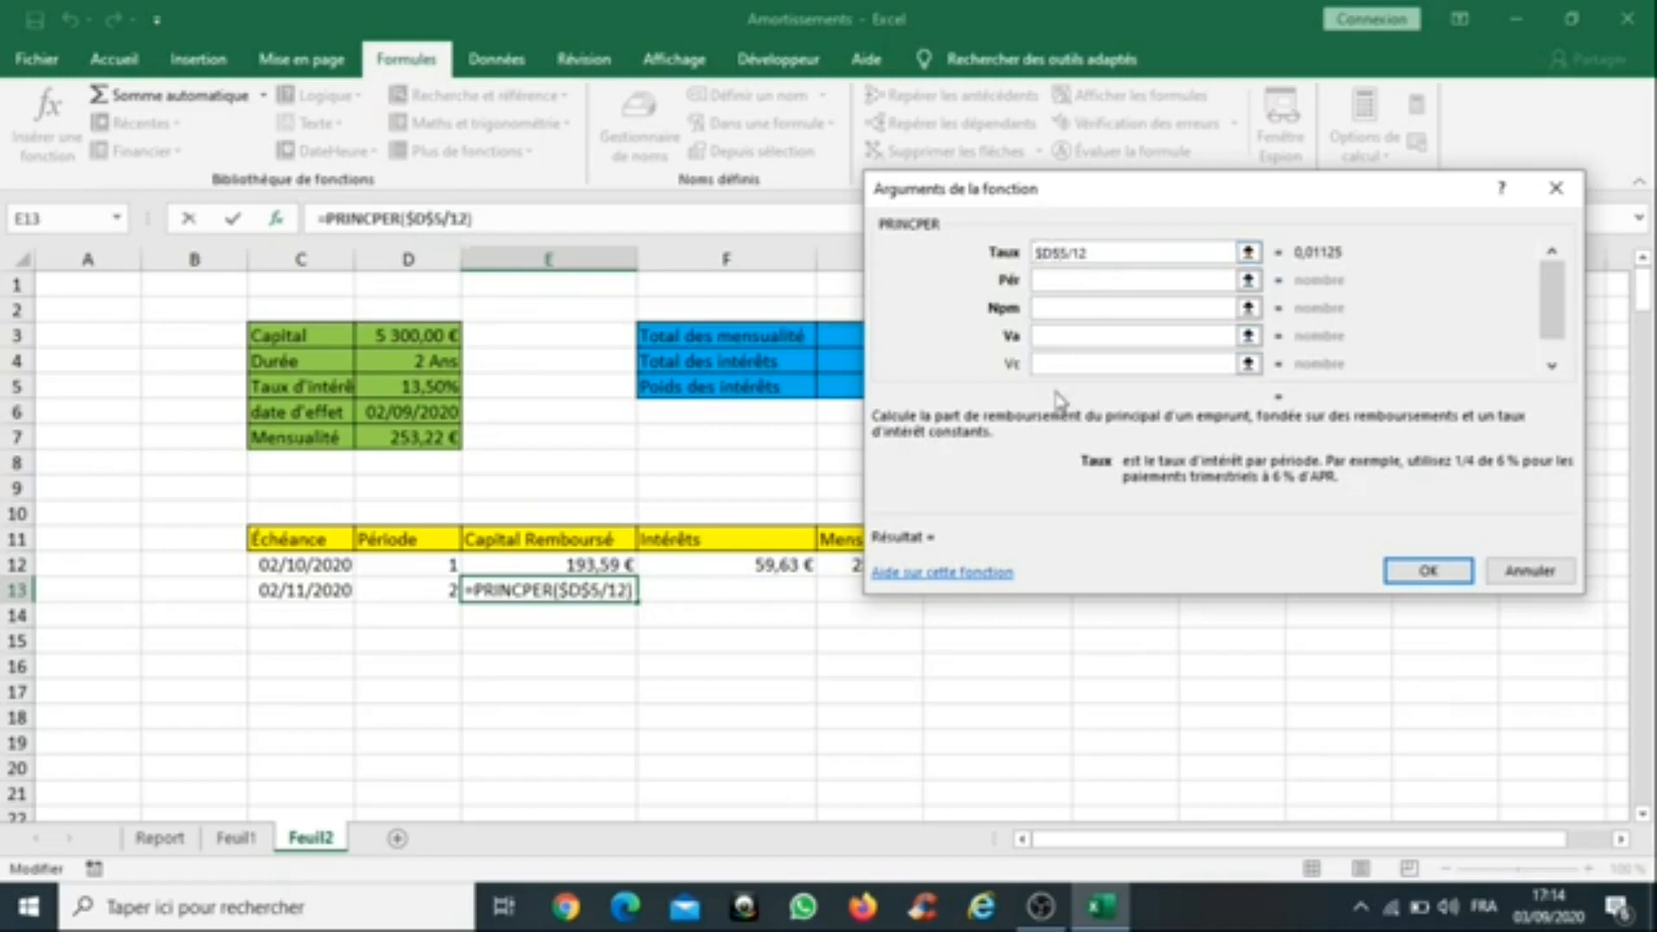
pyautogui.click(1056, 280)
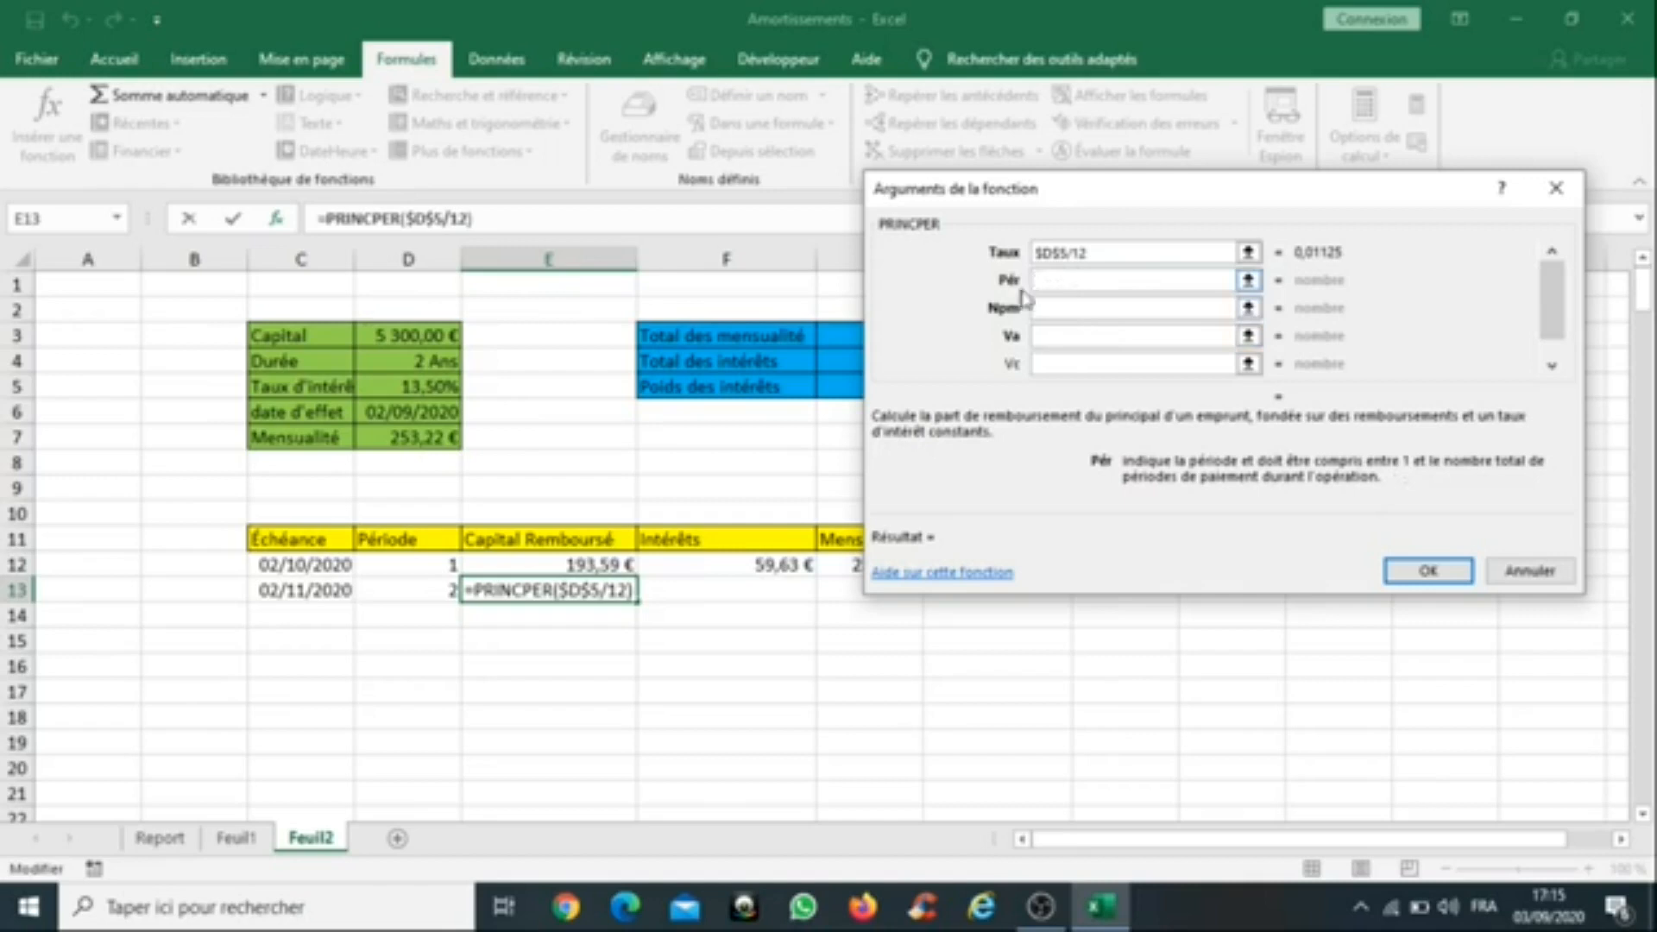
pyautogui.click(411, 594)
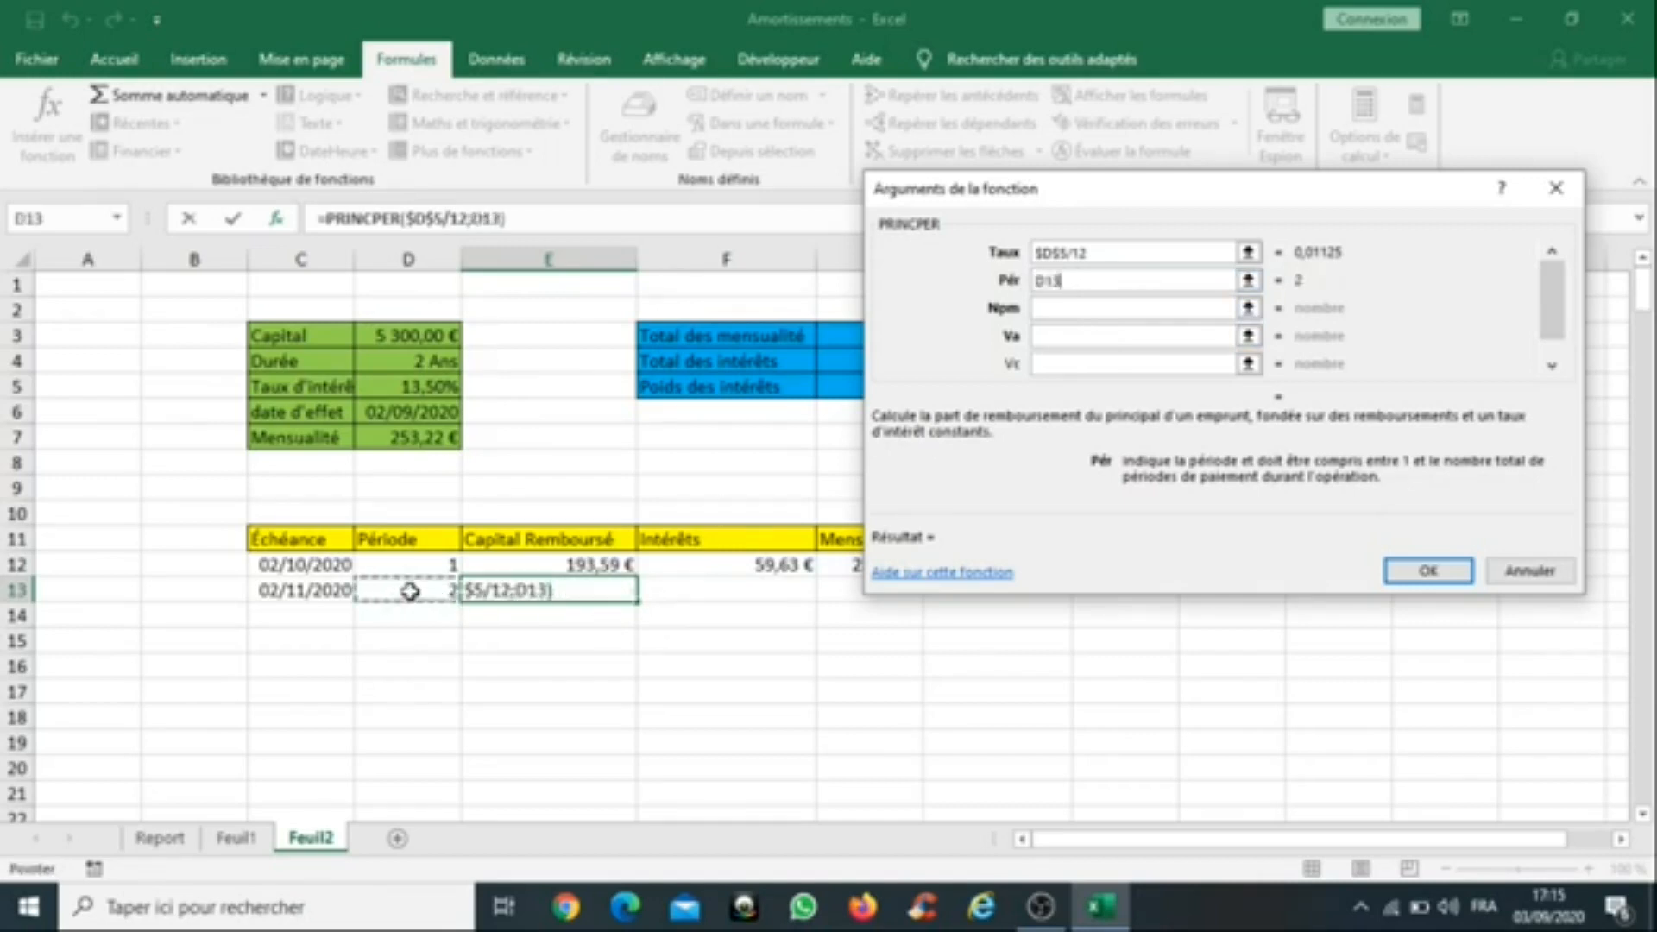
# Step: Set the PRINCPER payment-count argument Npm to $D$4*12, with the duration reference absolute
pyautogui.click(1084, 309)
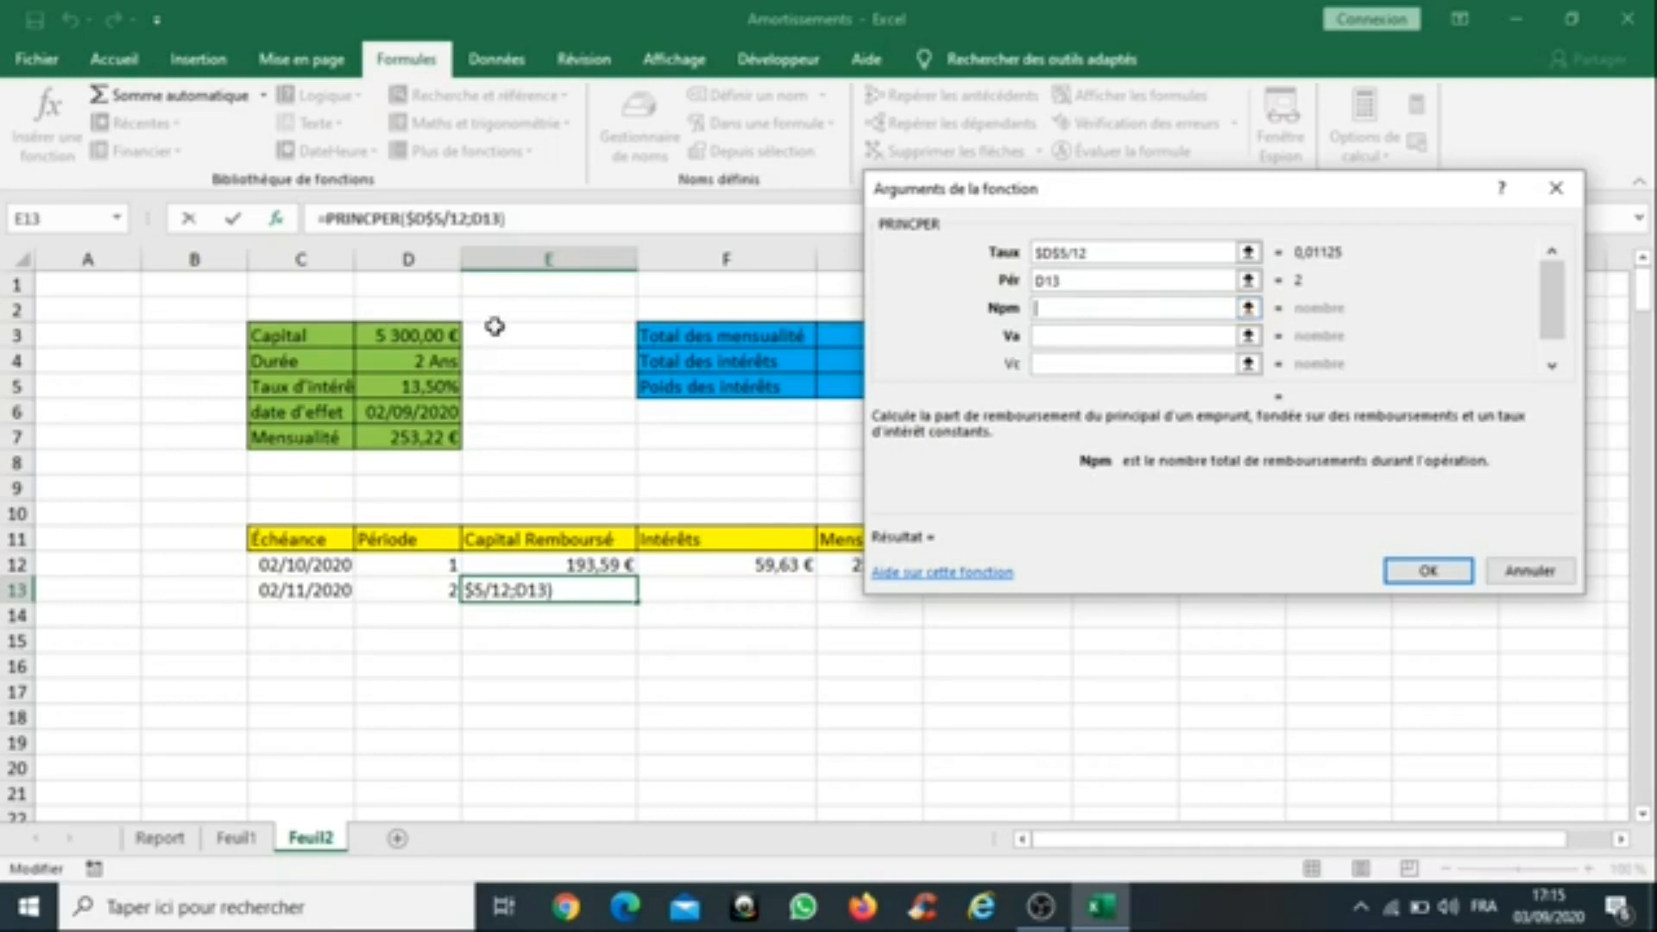
pyautogui.click(416, 363)
pyautogui.write('*12')
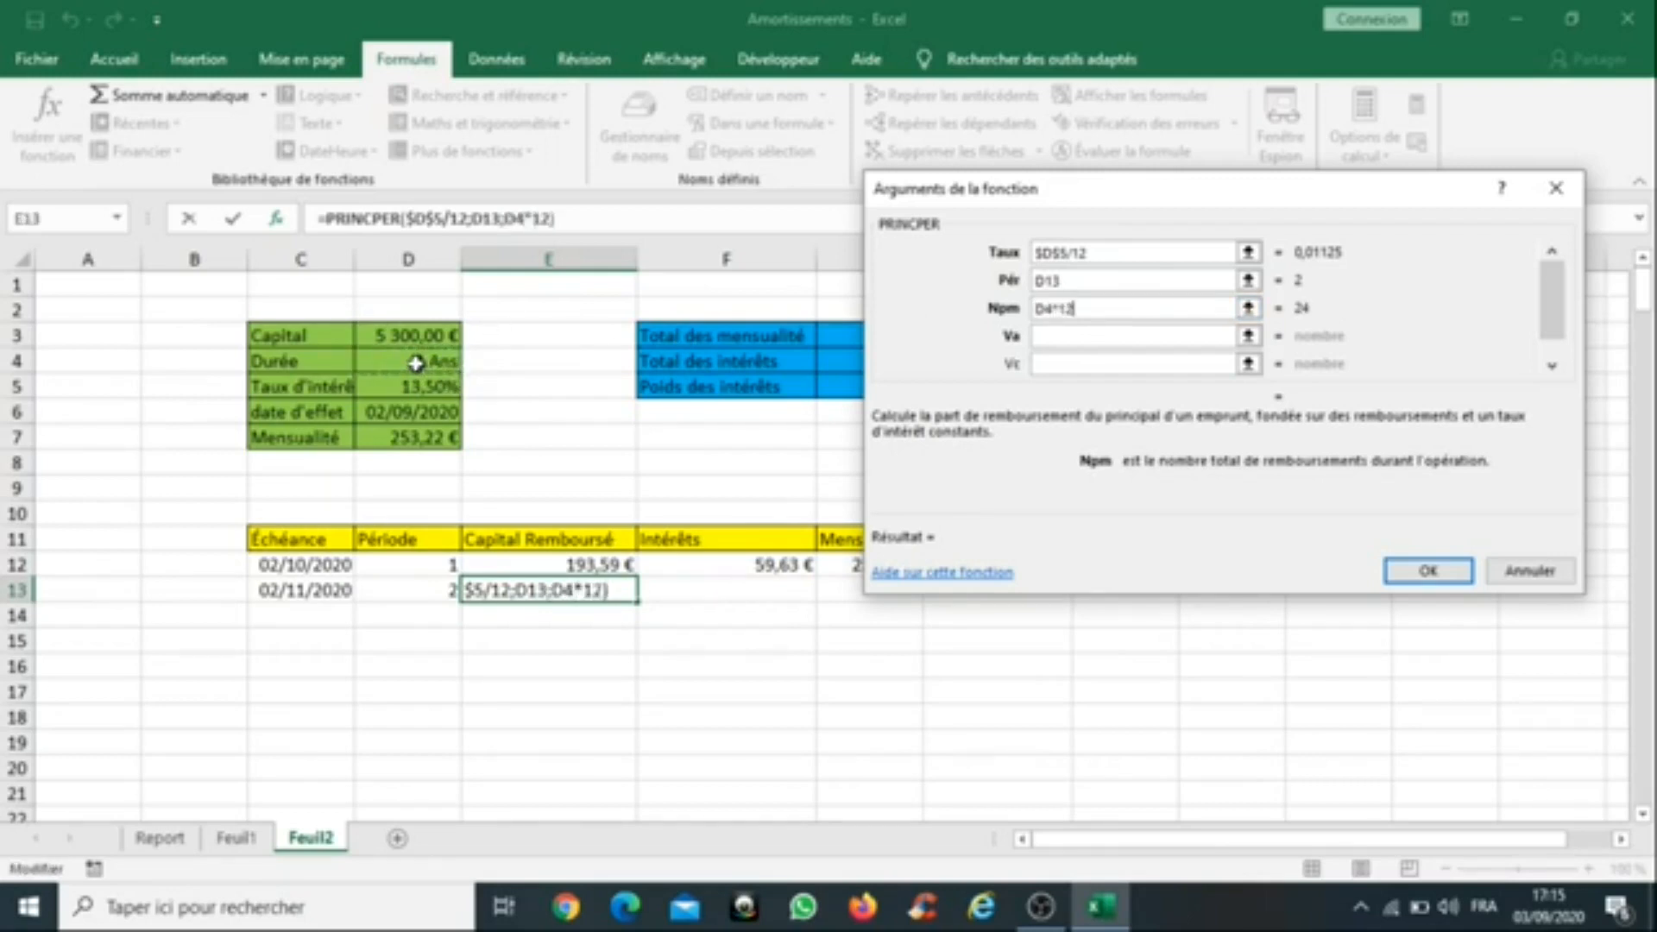
pyautogui.click(1039, 309)
pyautogui.write('$')
pyautogui.press('Right')
pyautogui.write('$')
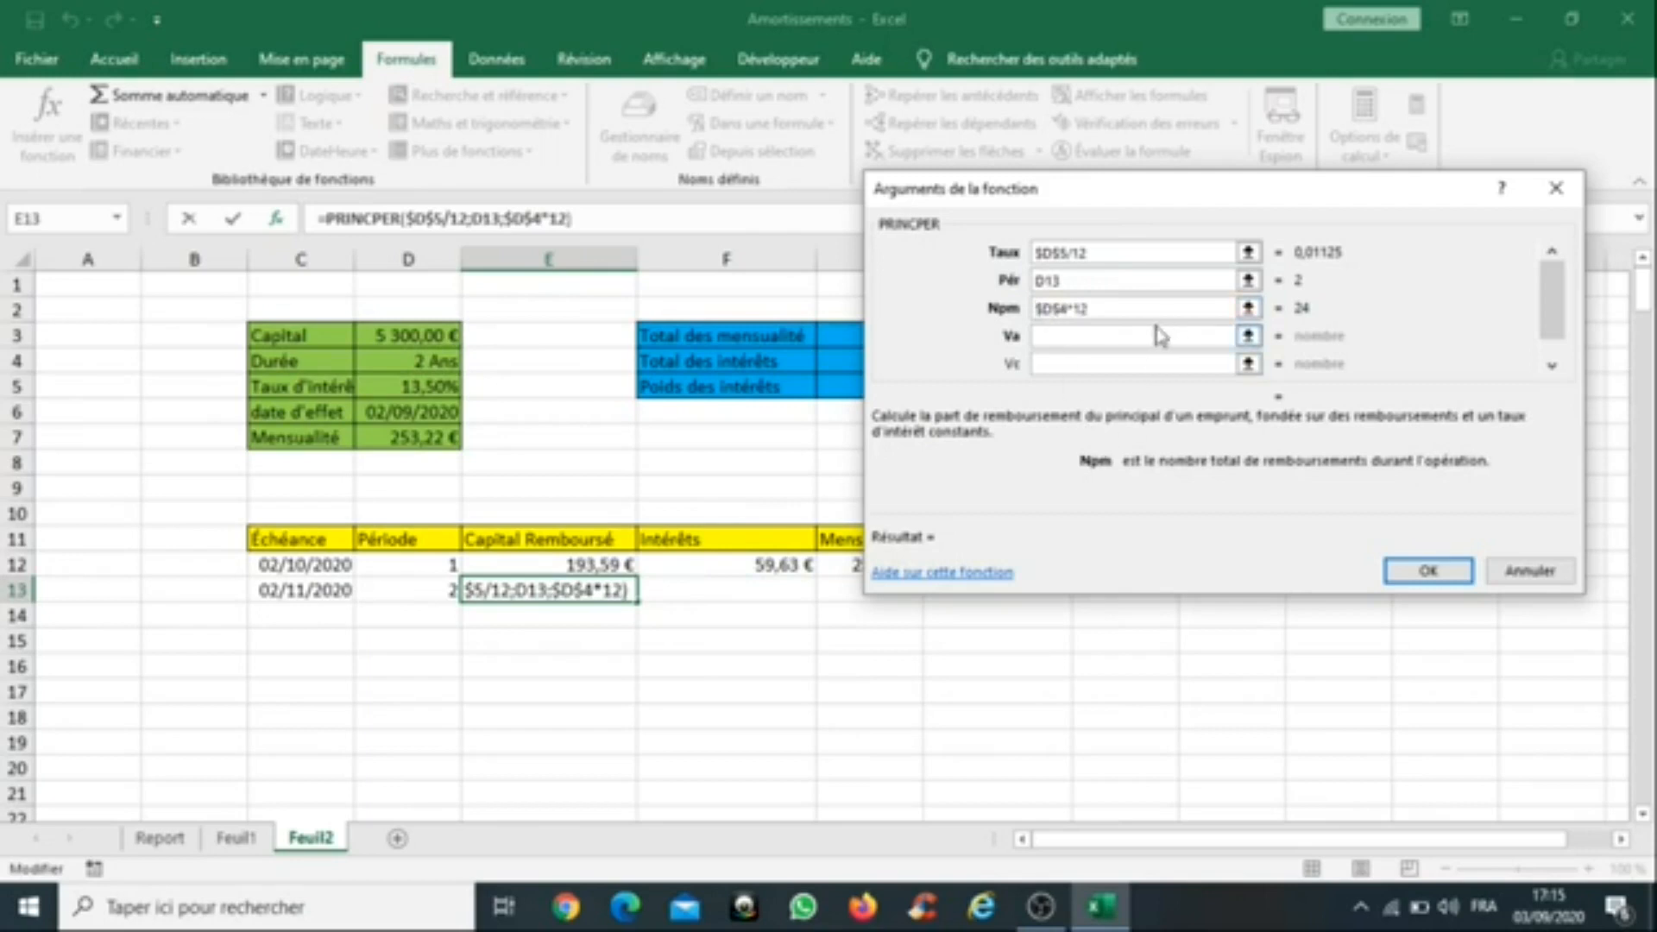
# Step: Set the PRINCPER present-value argument Va to -$D$3 and complete the function in E13
pyautogui.click(1108, 339)
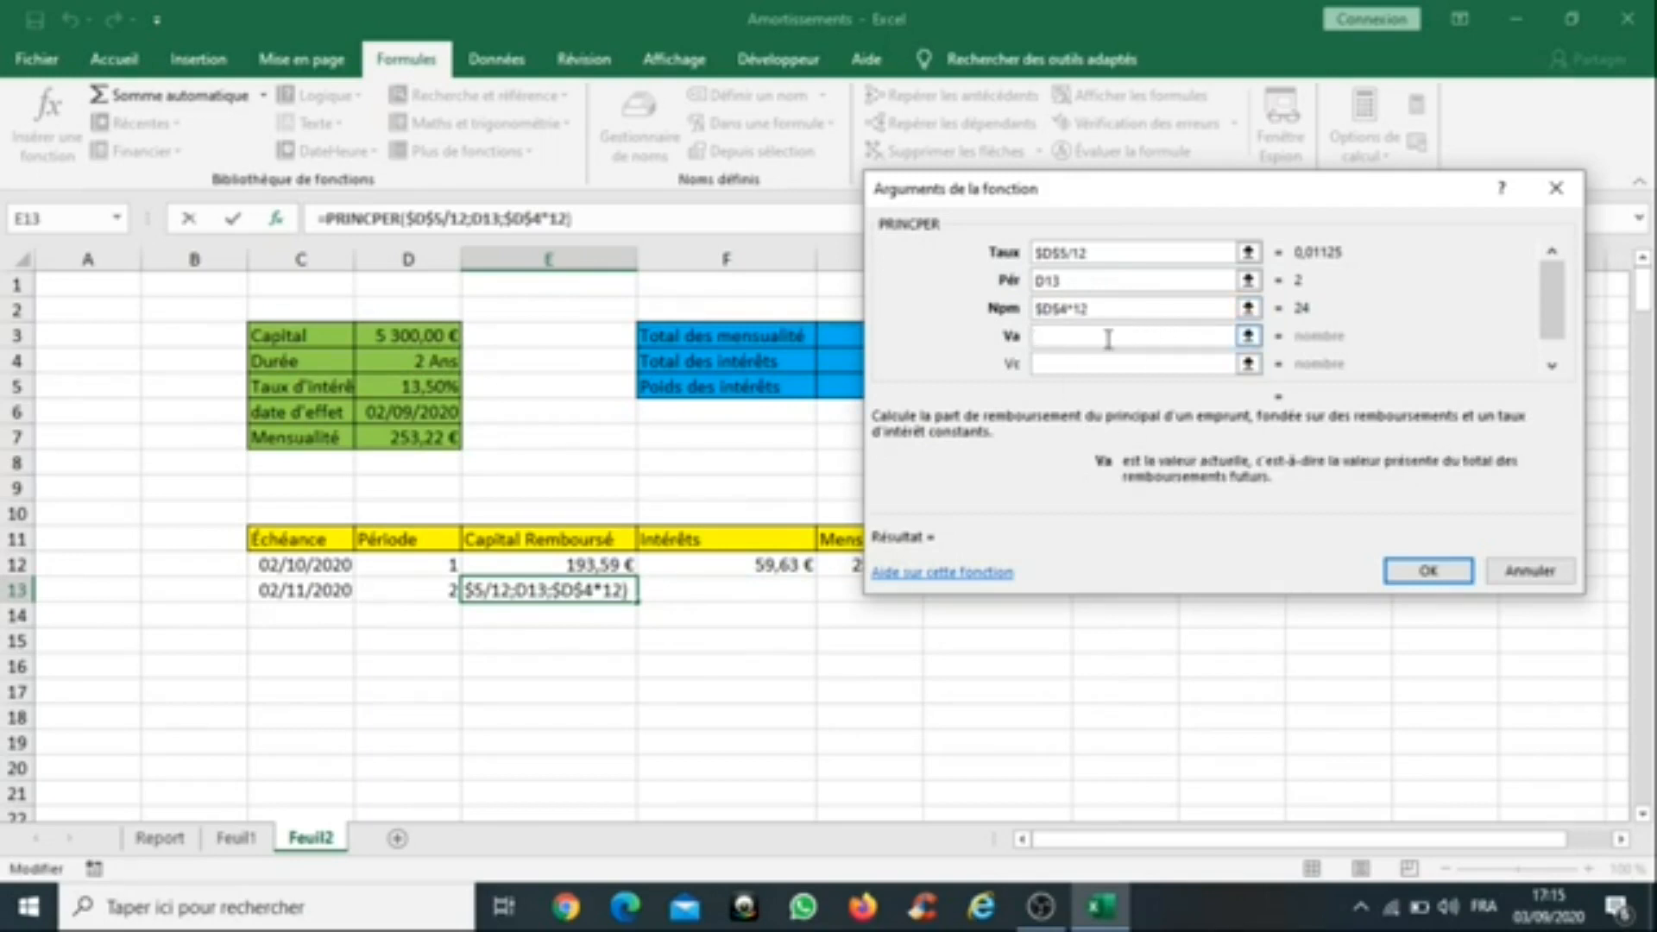
pyautogui.write('-')
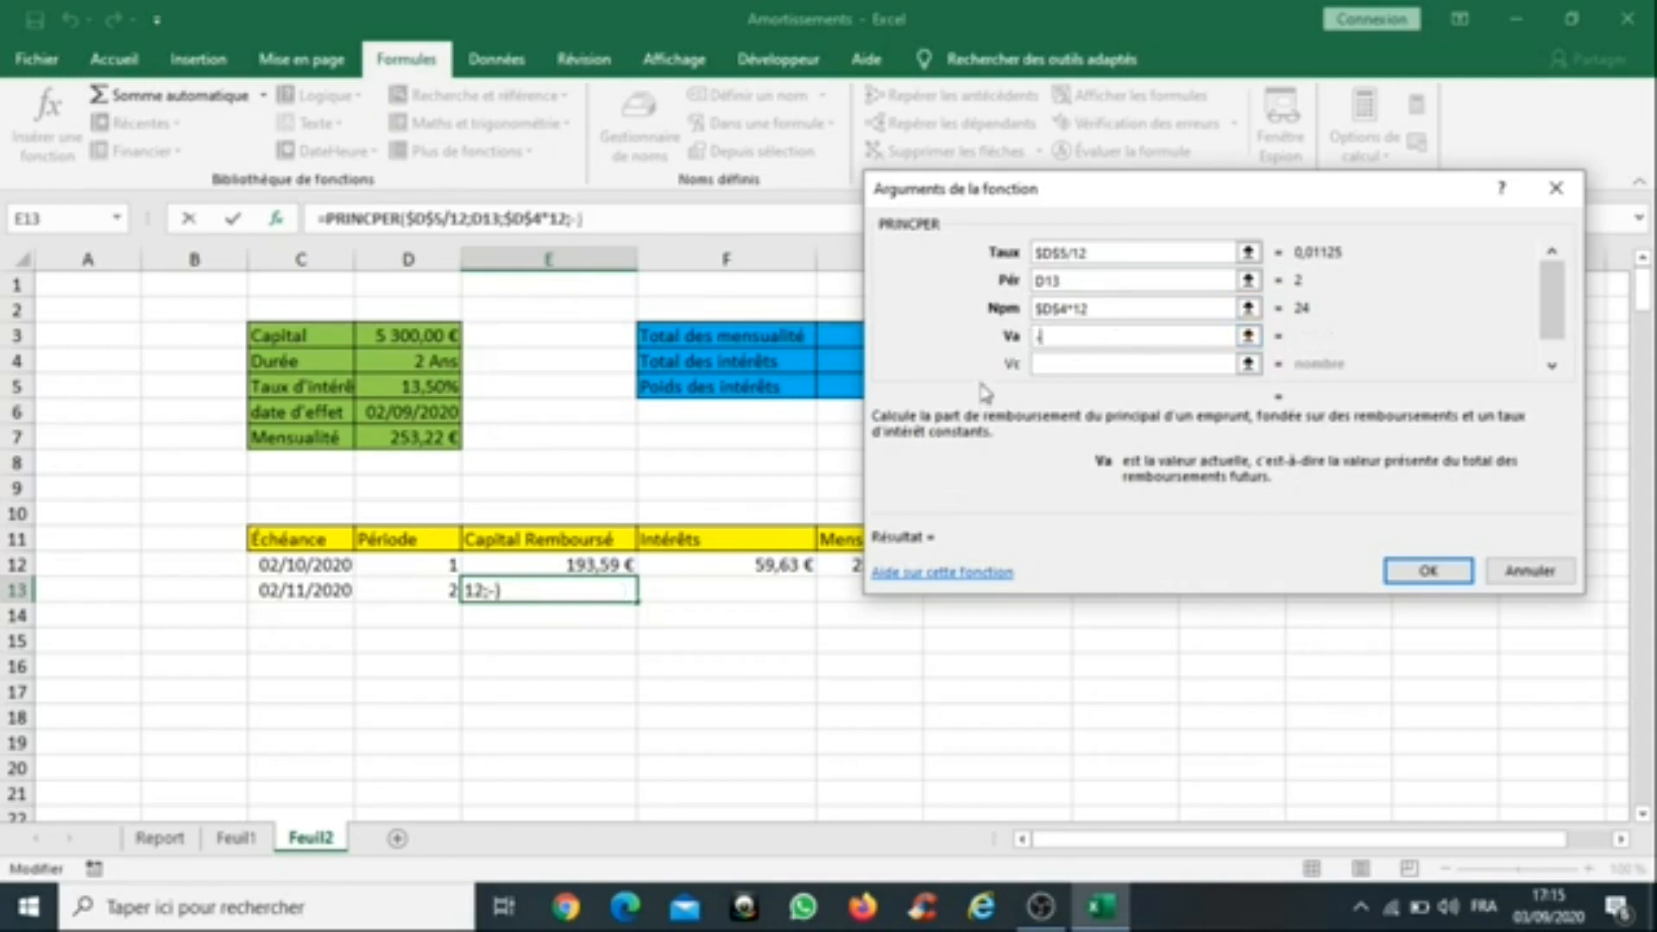
pyautogui.click(434, 336)
pyautogui.click(1041, 336)
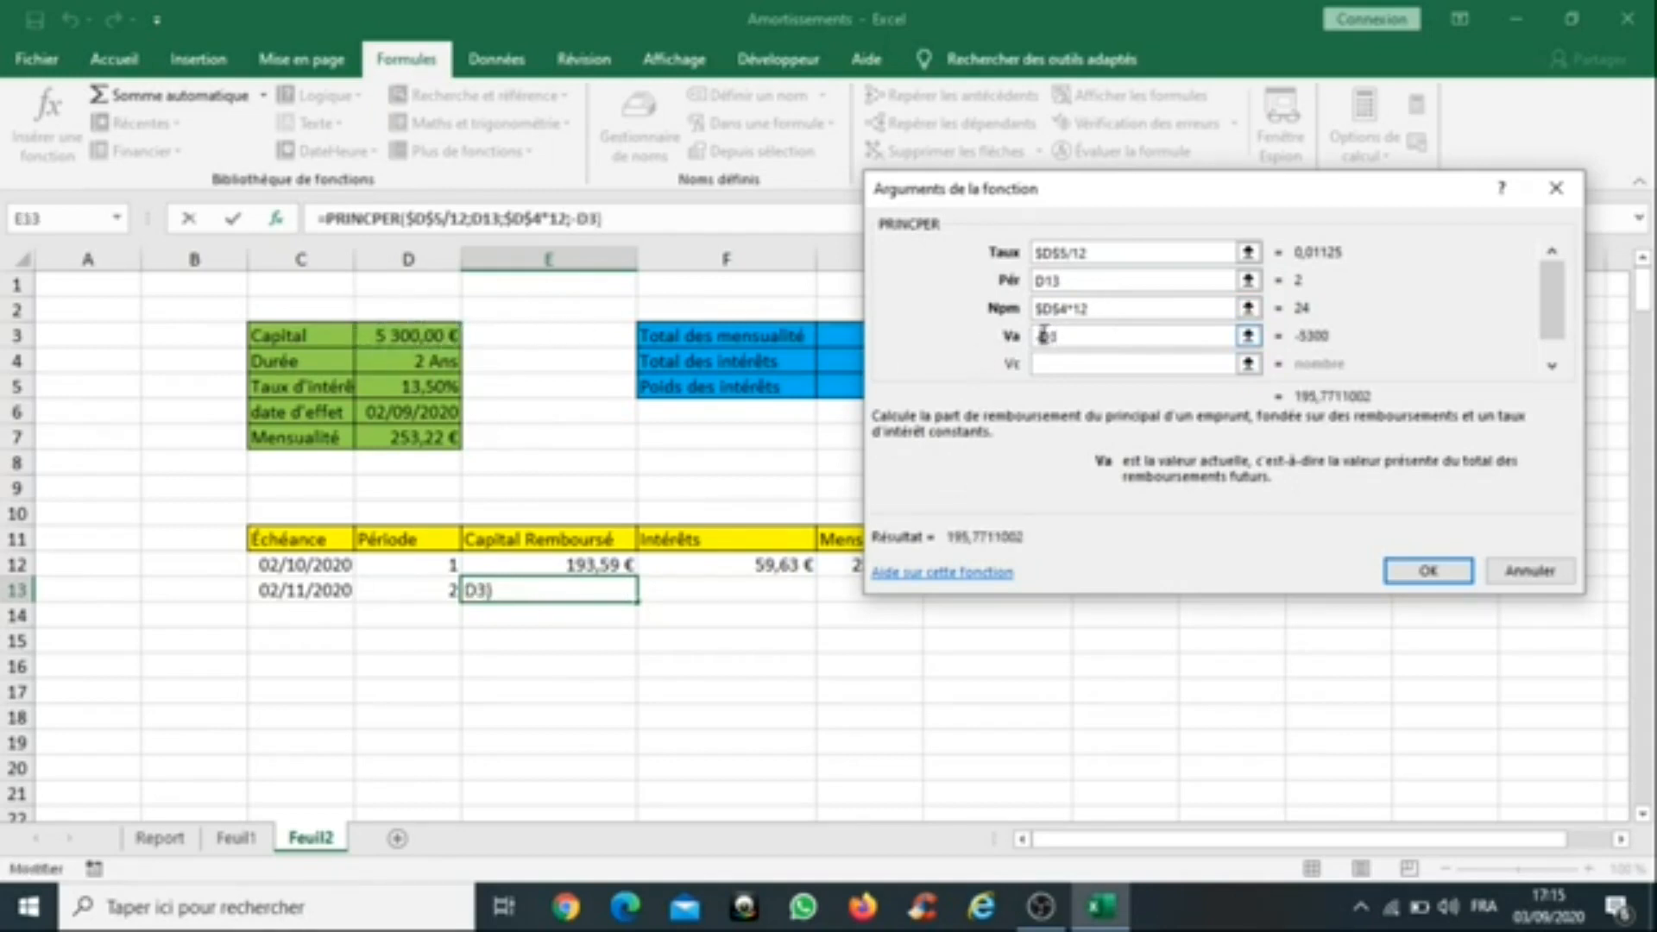
pyautogui.write('$')
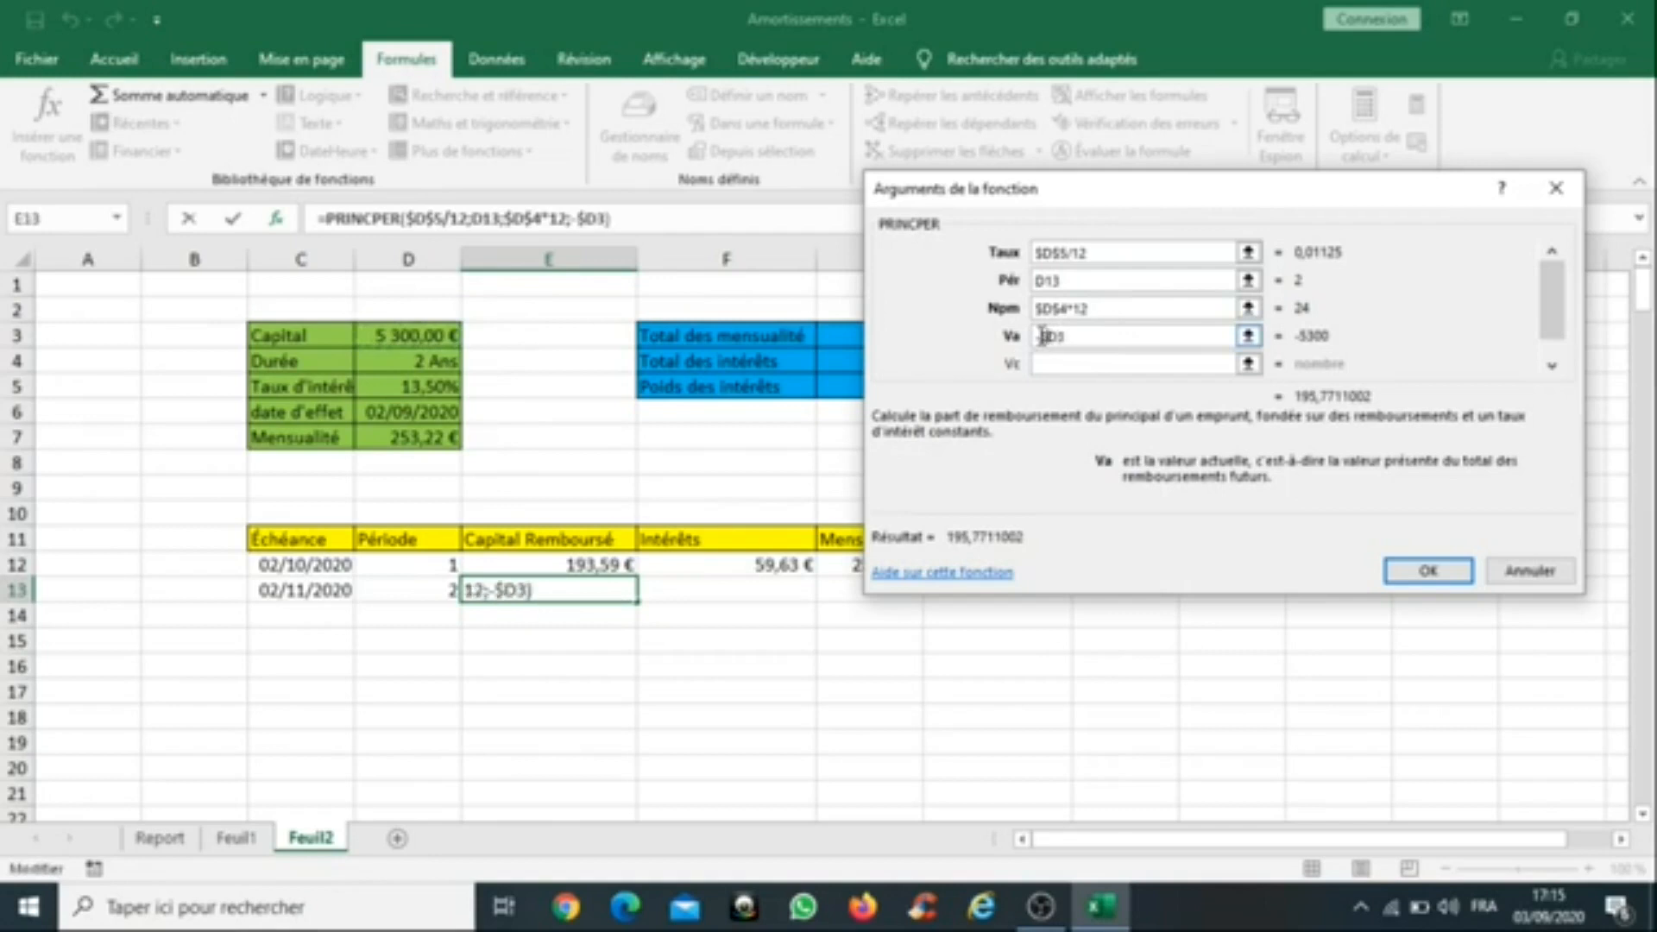
pyautogui.press('Right')
pyautogui.write('$')
pyautogui.press('Return')
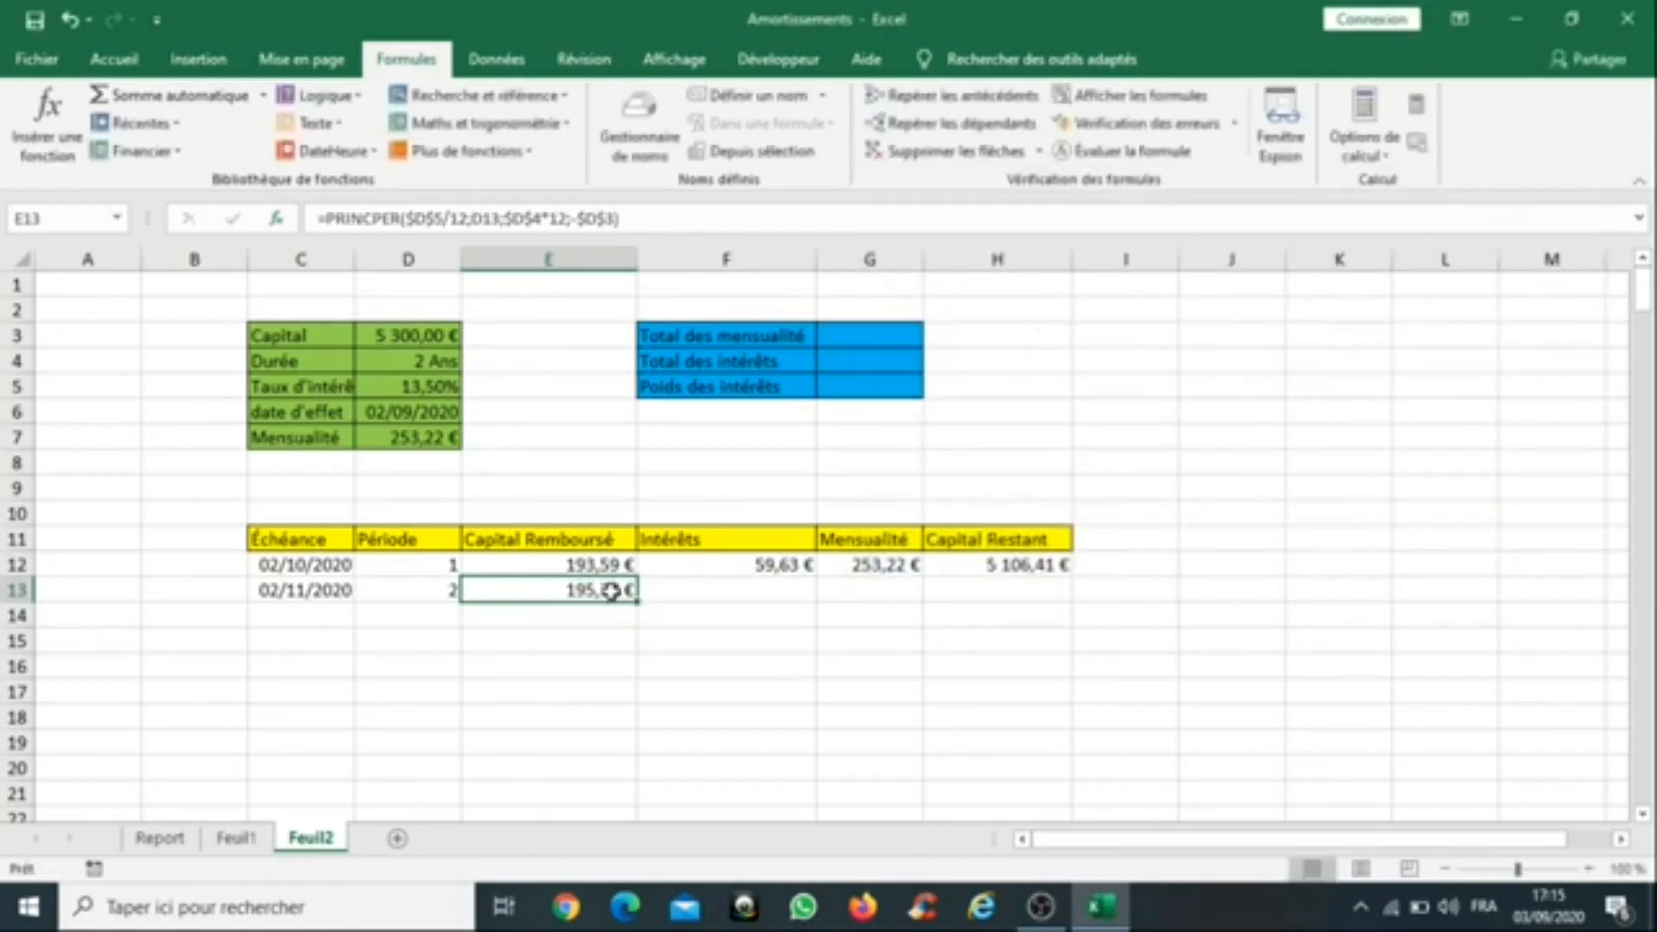
# Step: Add an SI function before PRINCPER in the E13 formula, with the logical test D13=""
pyautogui.doubleClick(562, 590)
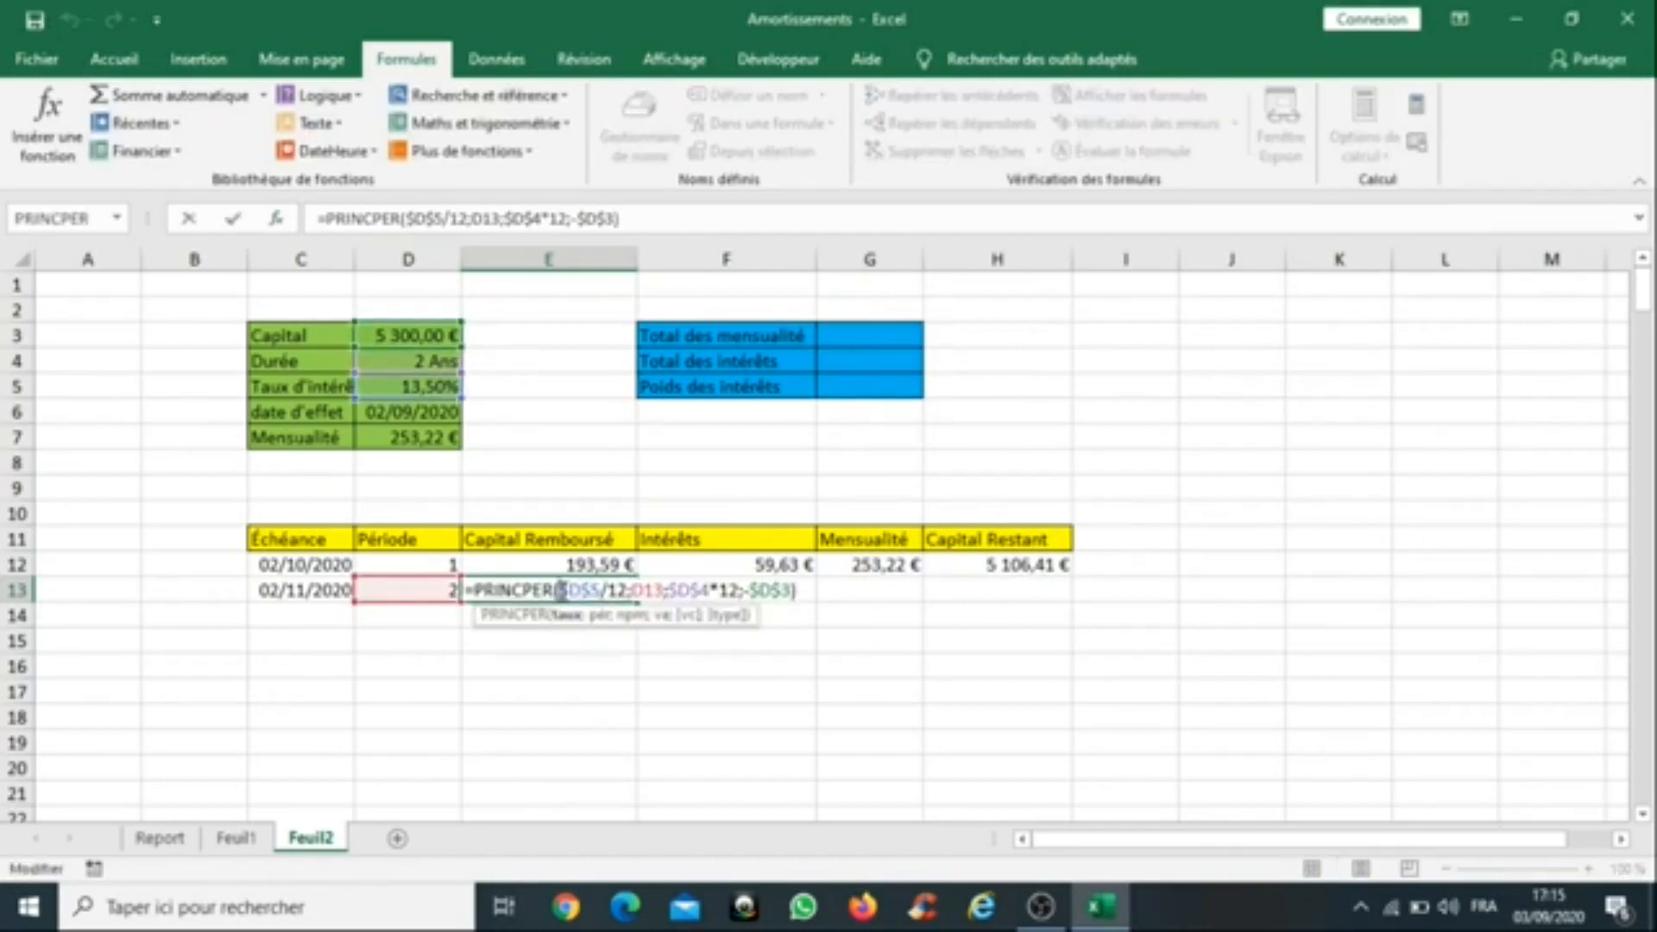
pyautogui.click(475, 590)
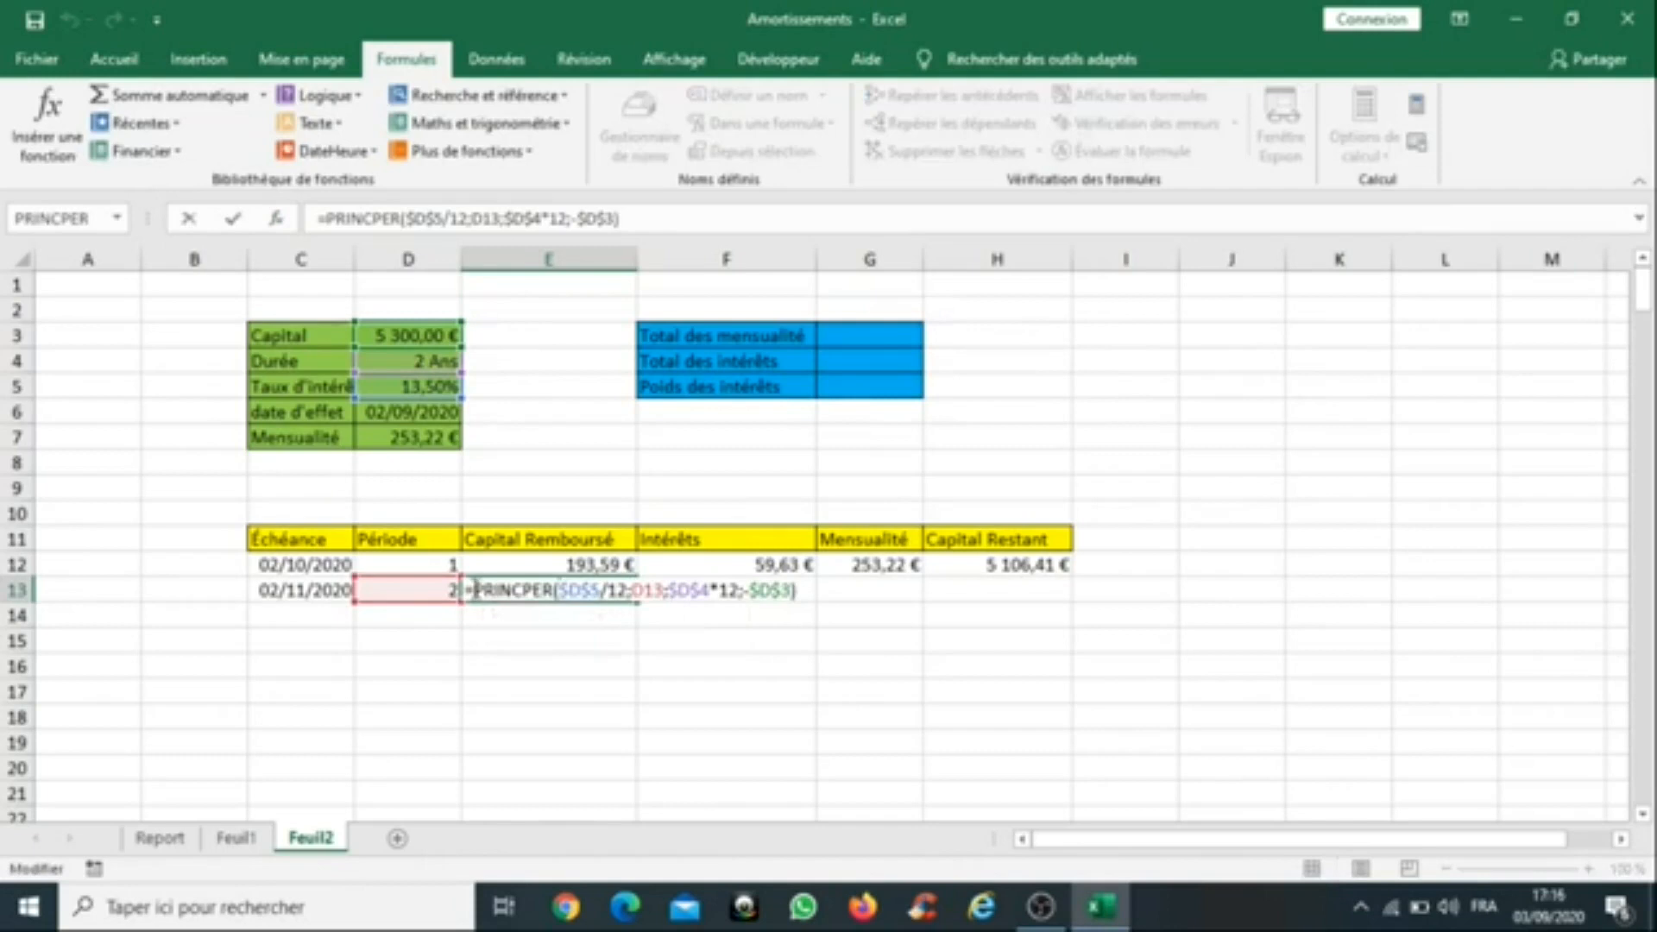
pyautogui.write('si')
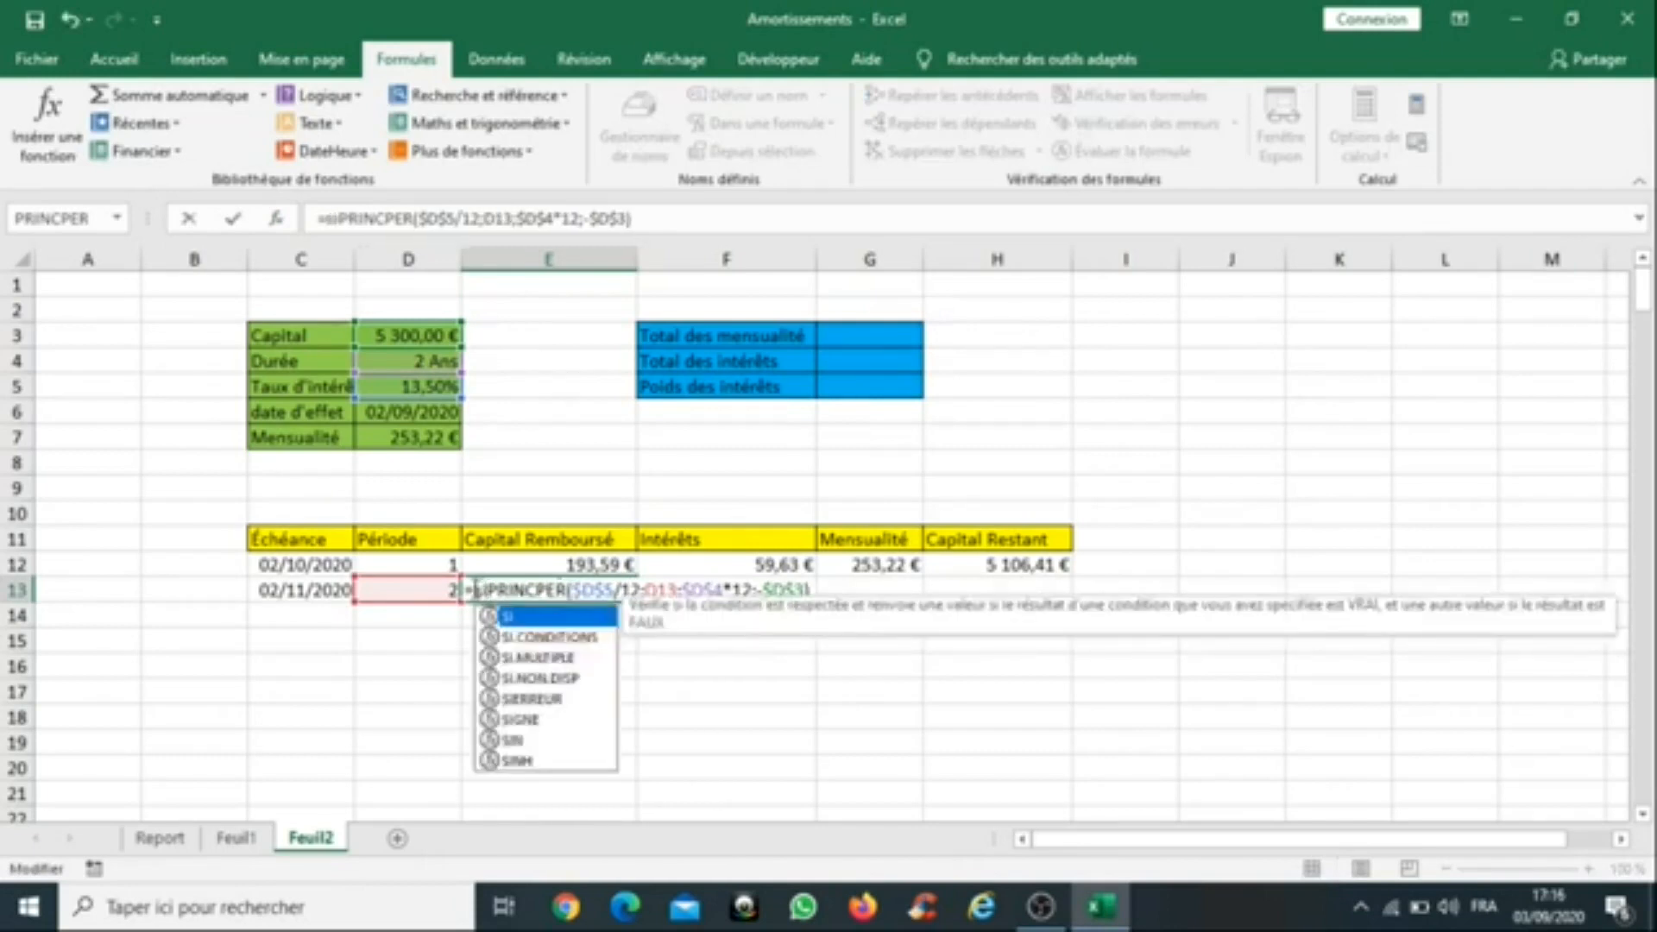
pyautogui.doubleClick(544, 623)
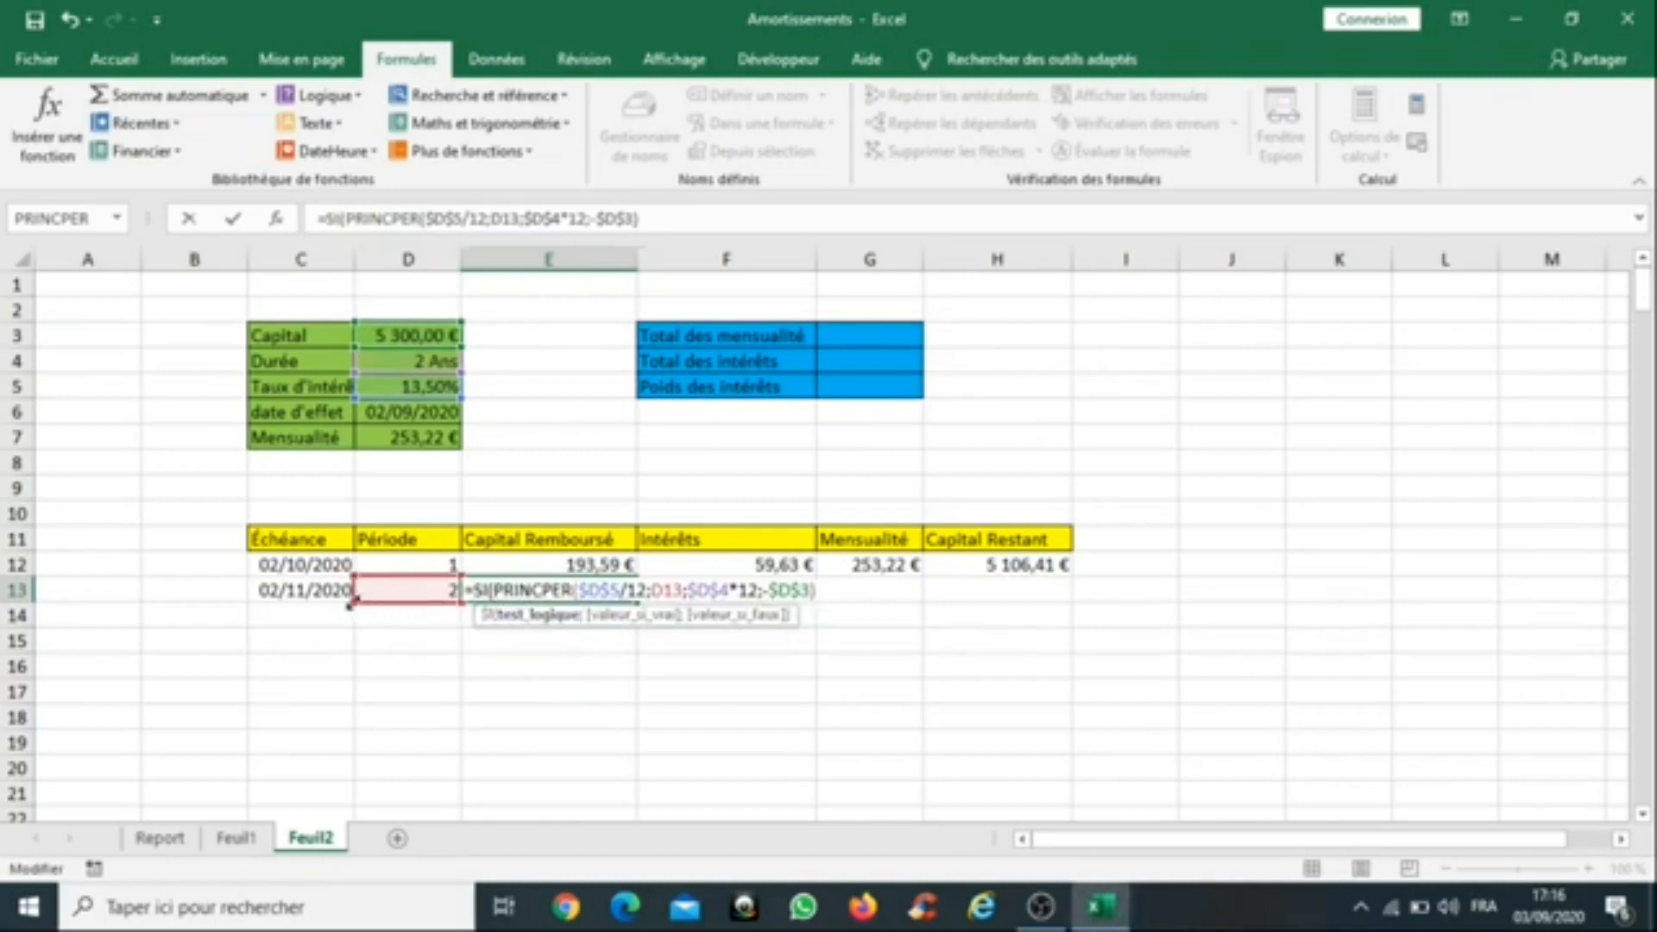
pyautogui.click(407, 591)
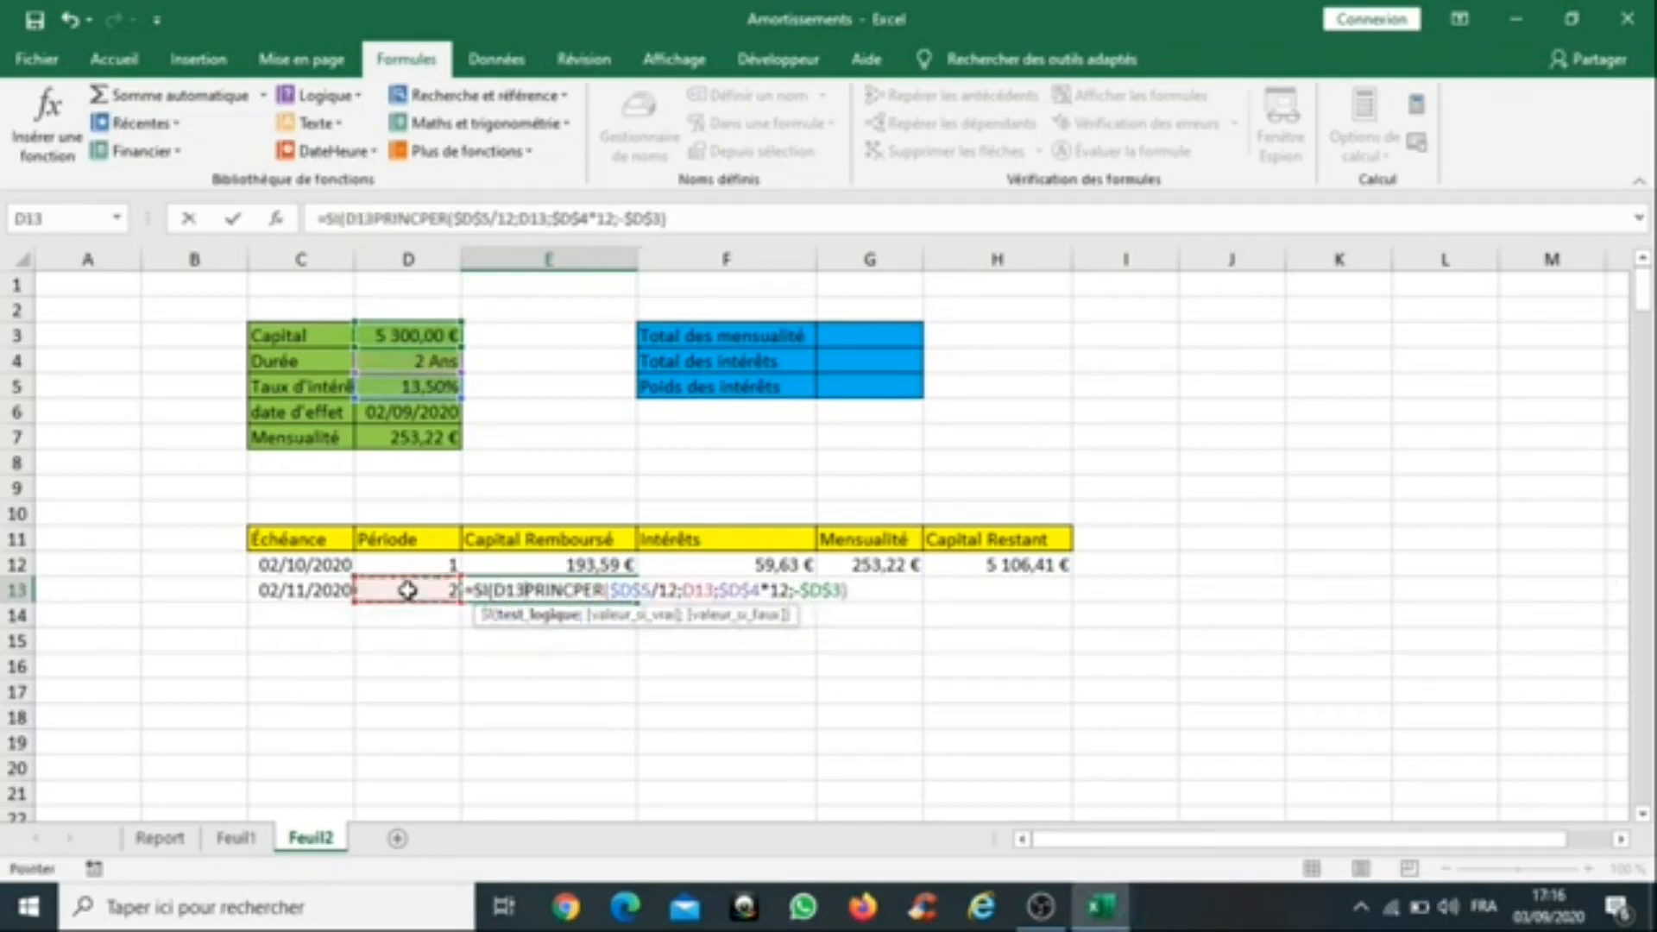
pyautogui.write('=""')
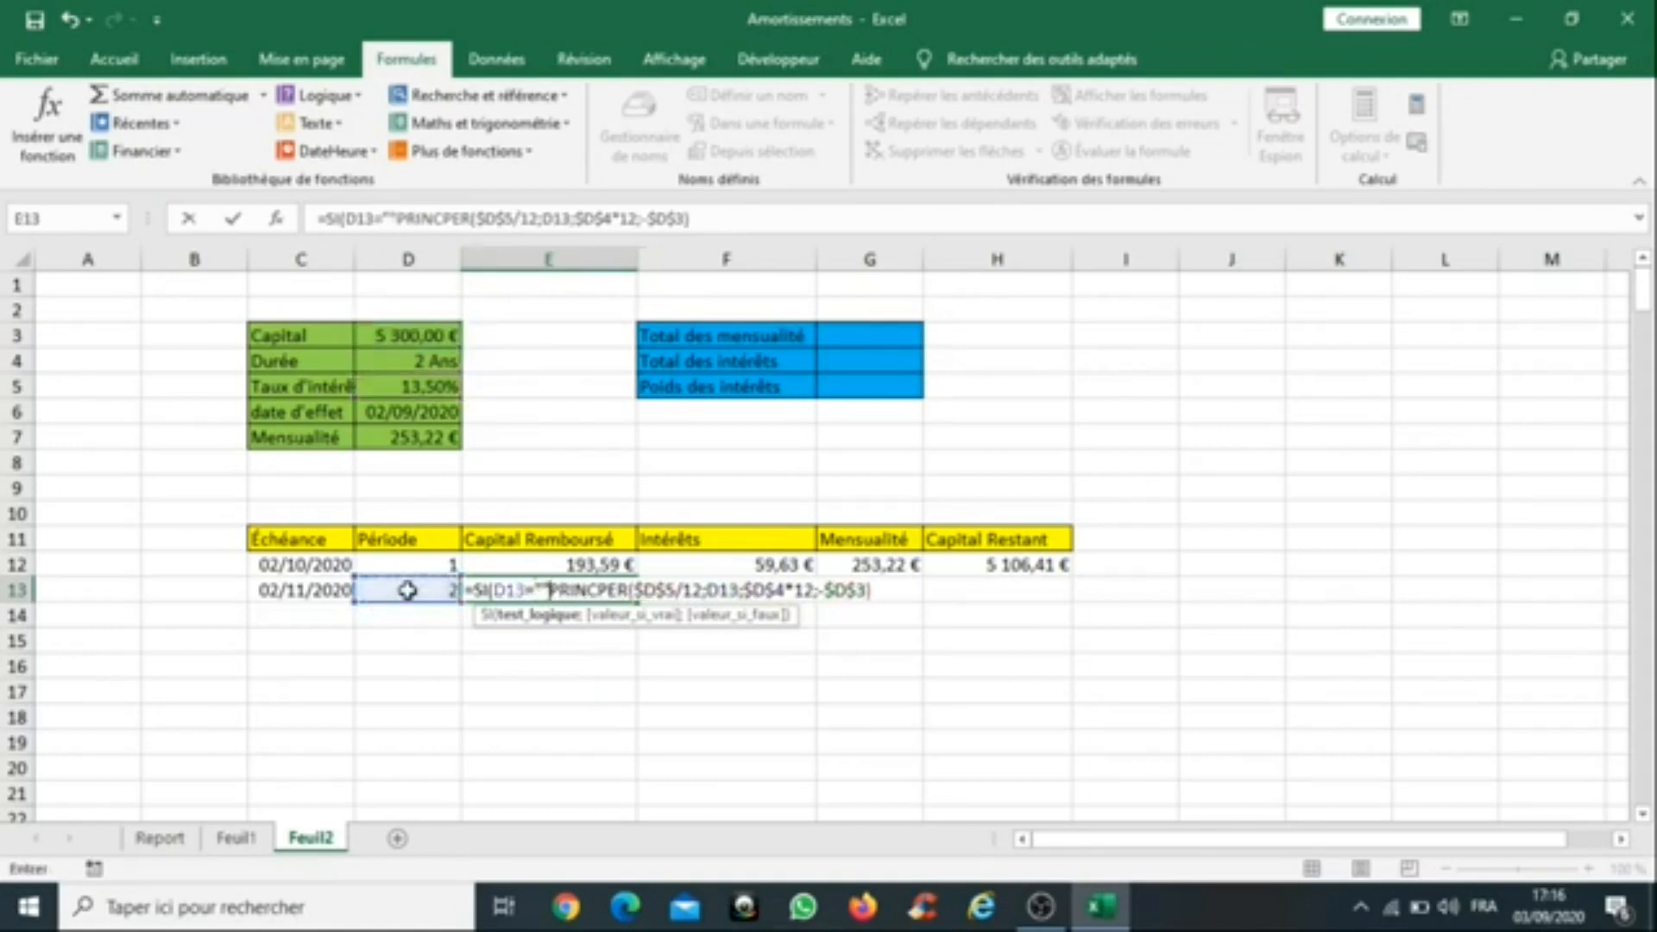
# Step: Make the E13 SI test return "" when true and the PRINCPER result when false, completing the formula
pyautogui.write(';')
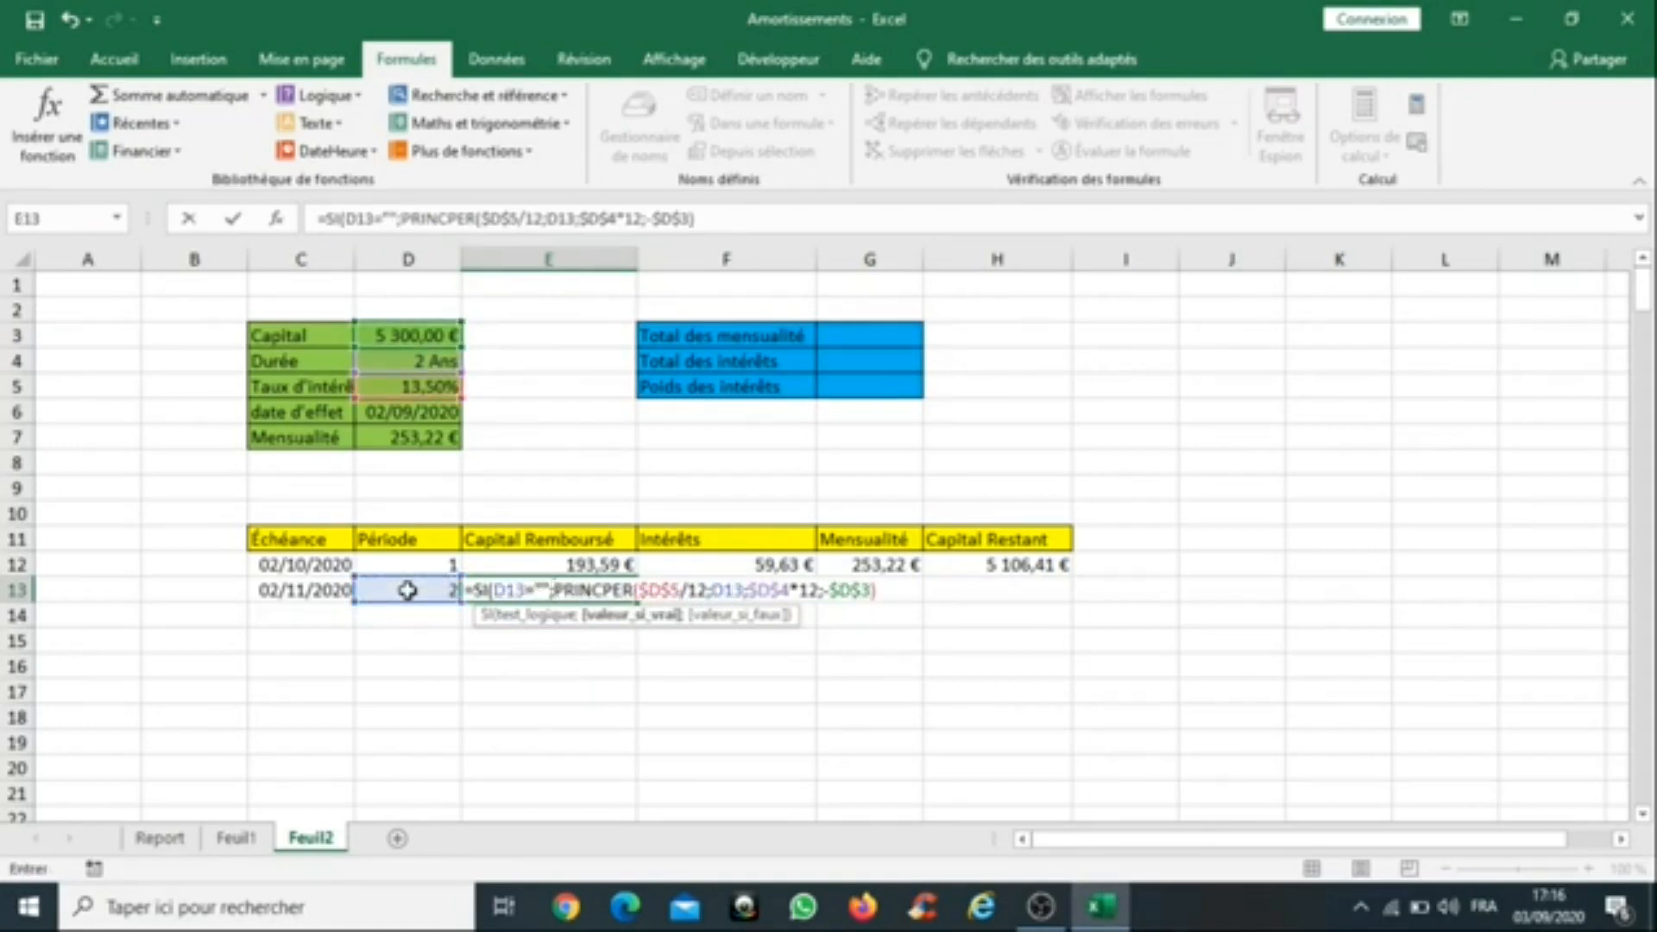
pyautogui.write('""')
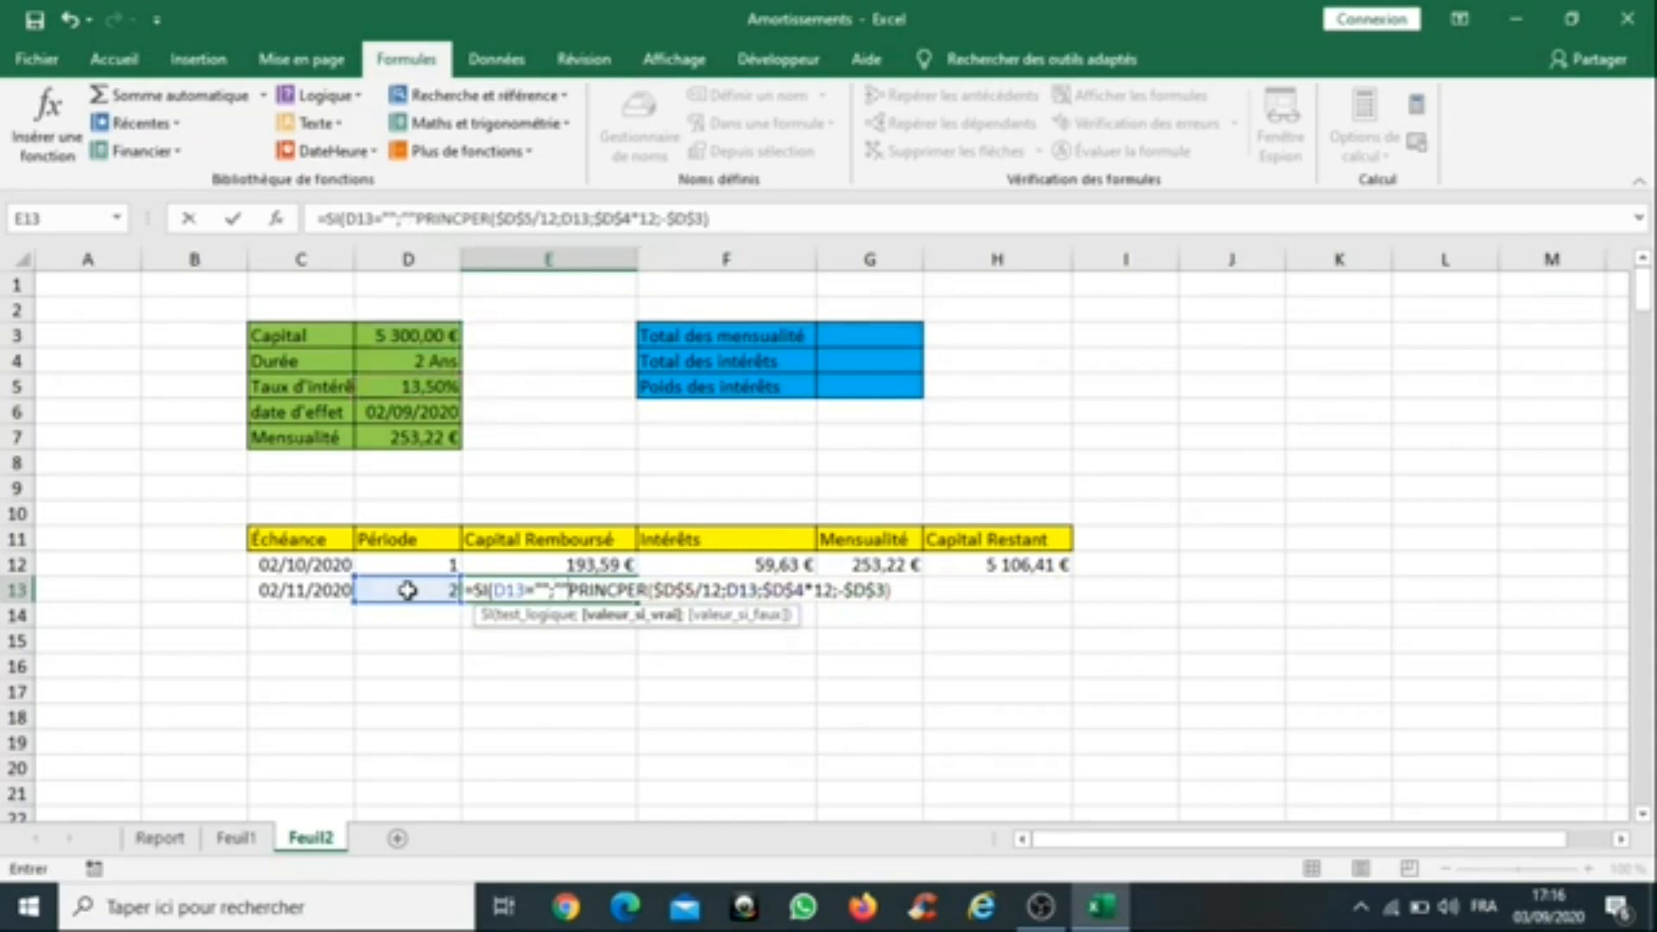
pyautogui.write(';')
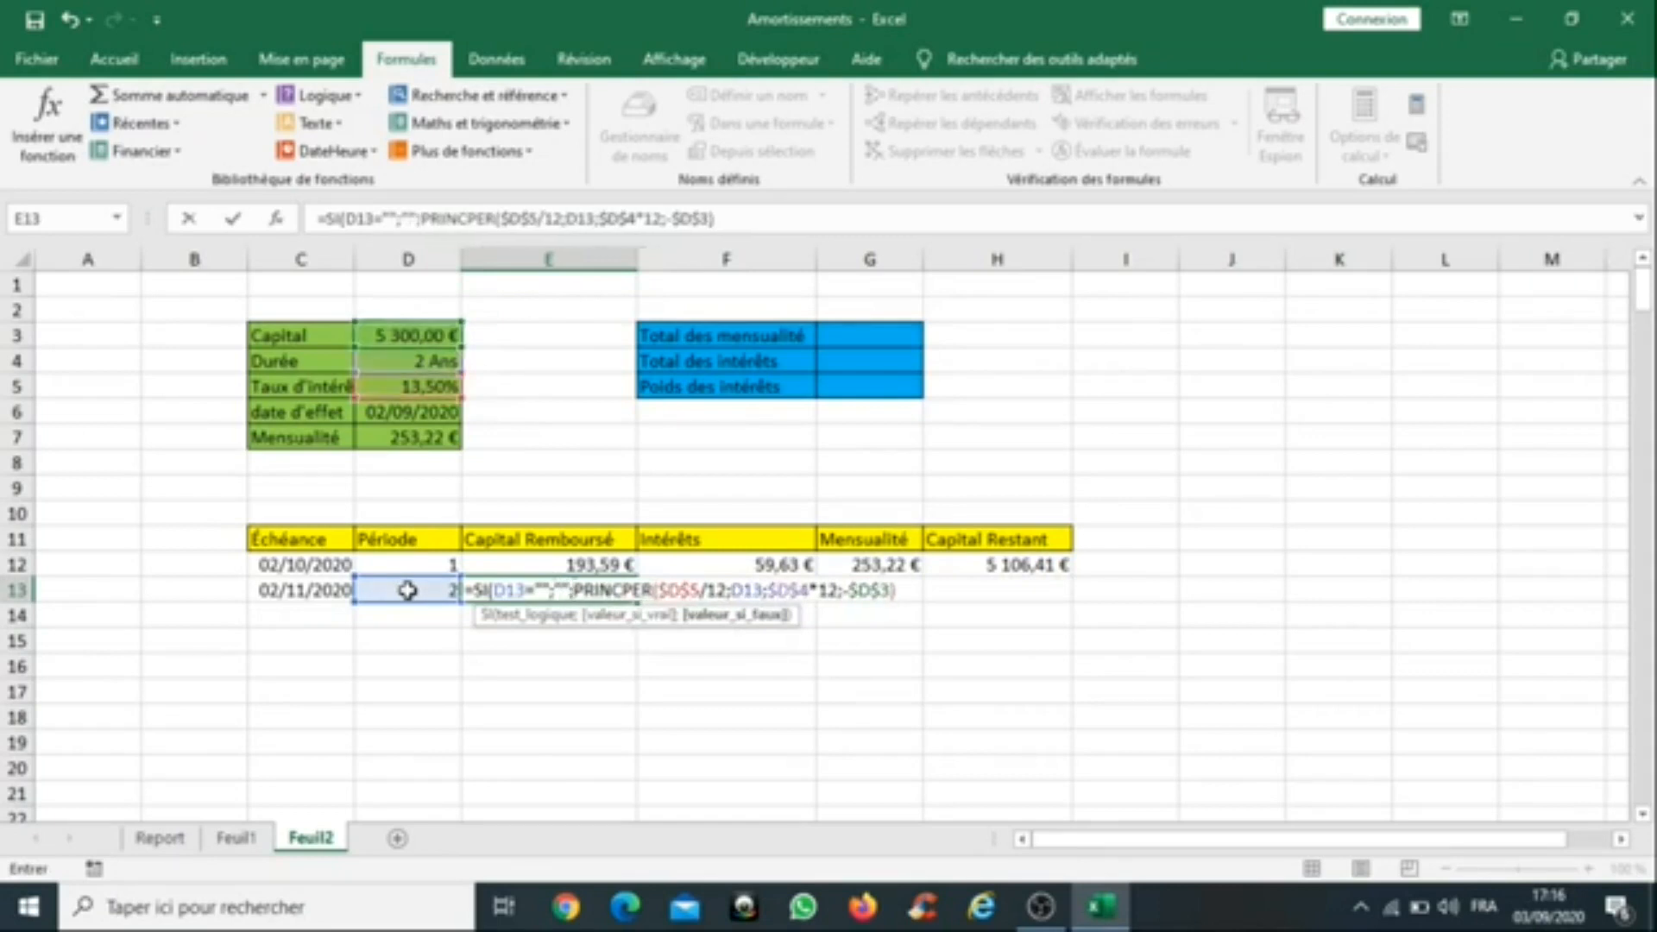
pyautogui.click(768, 219)
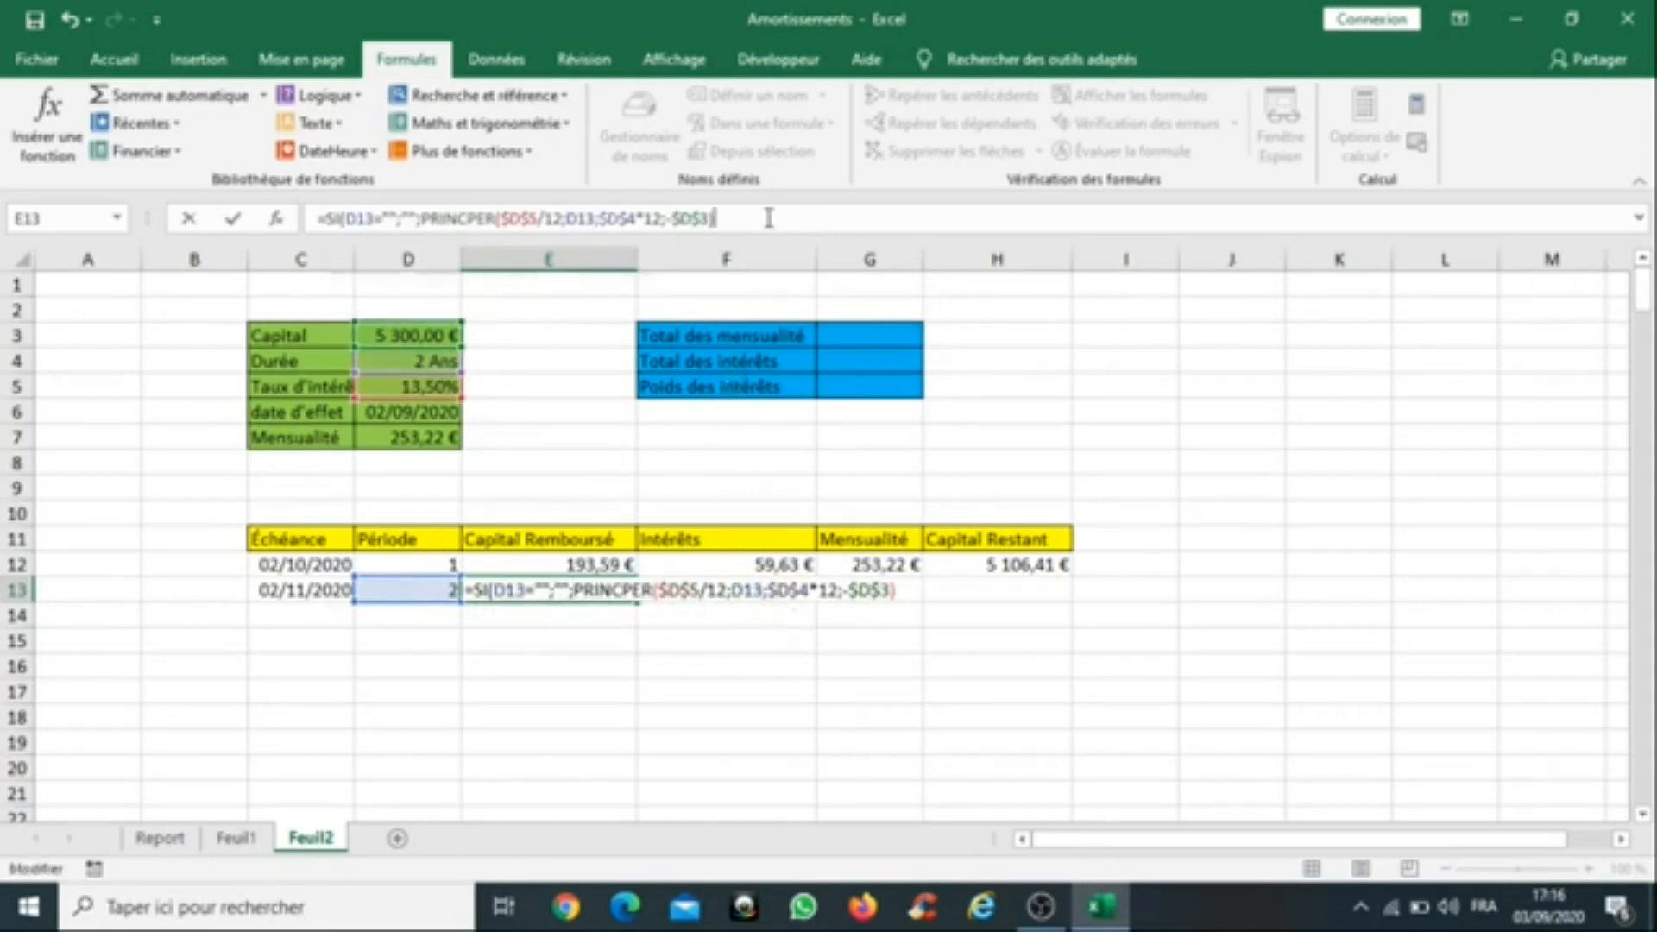
pyautogui.write(')')
pyautogui.press('Return')
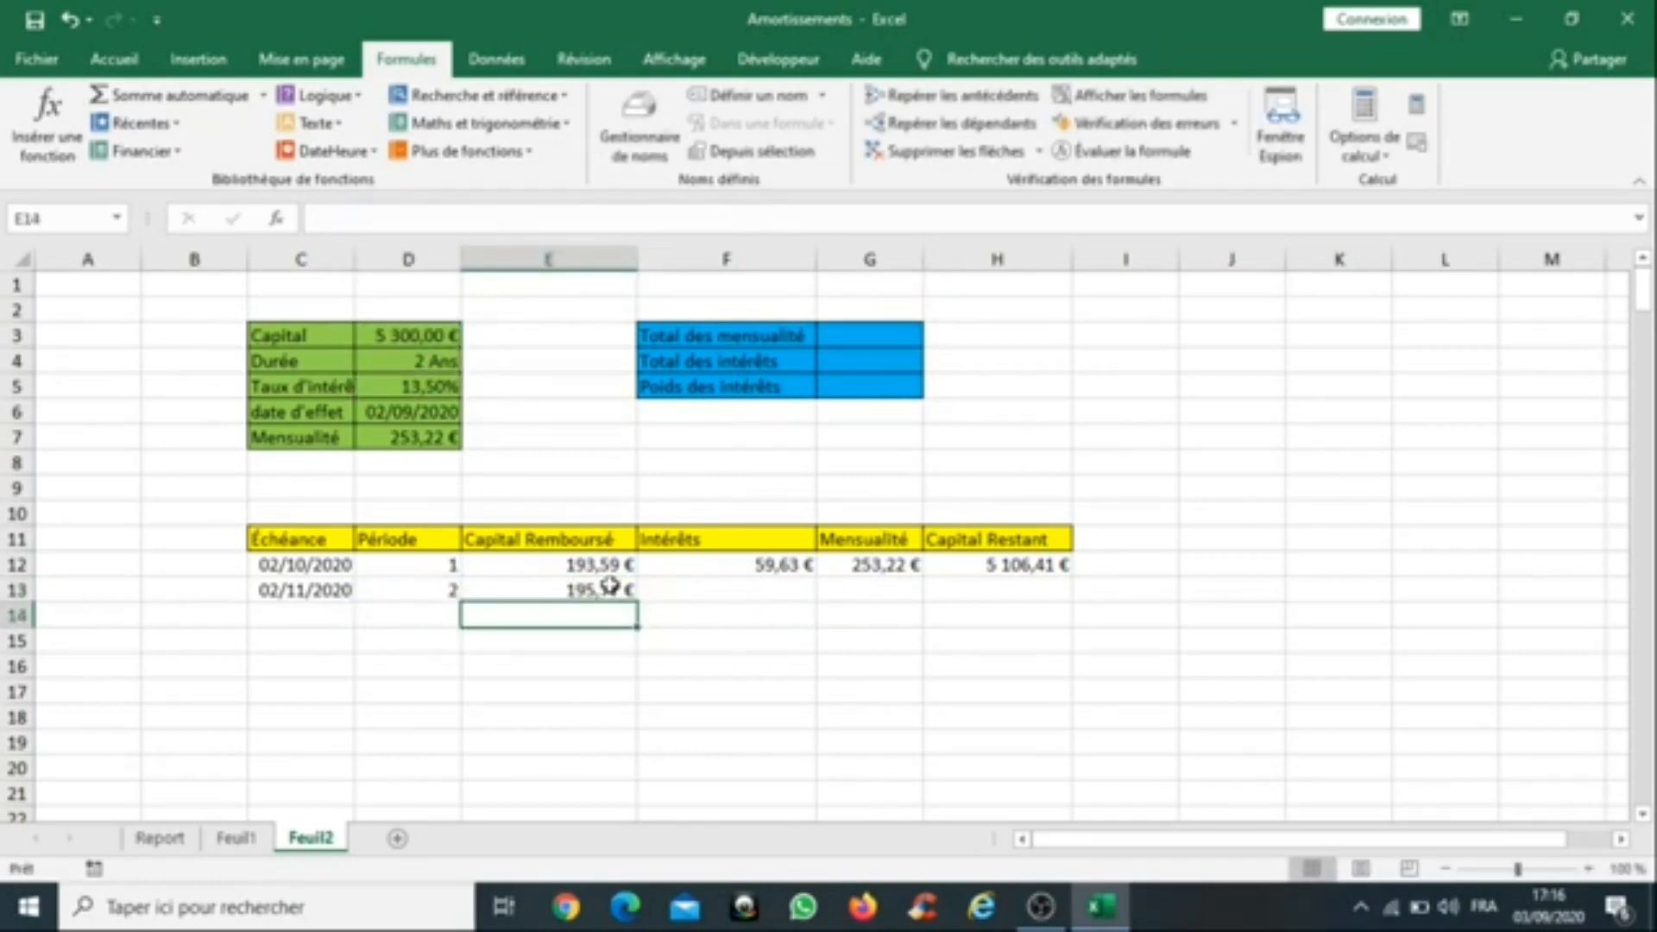
pyautogui.click(608, 589)
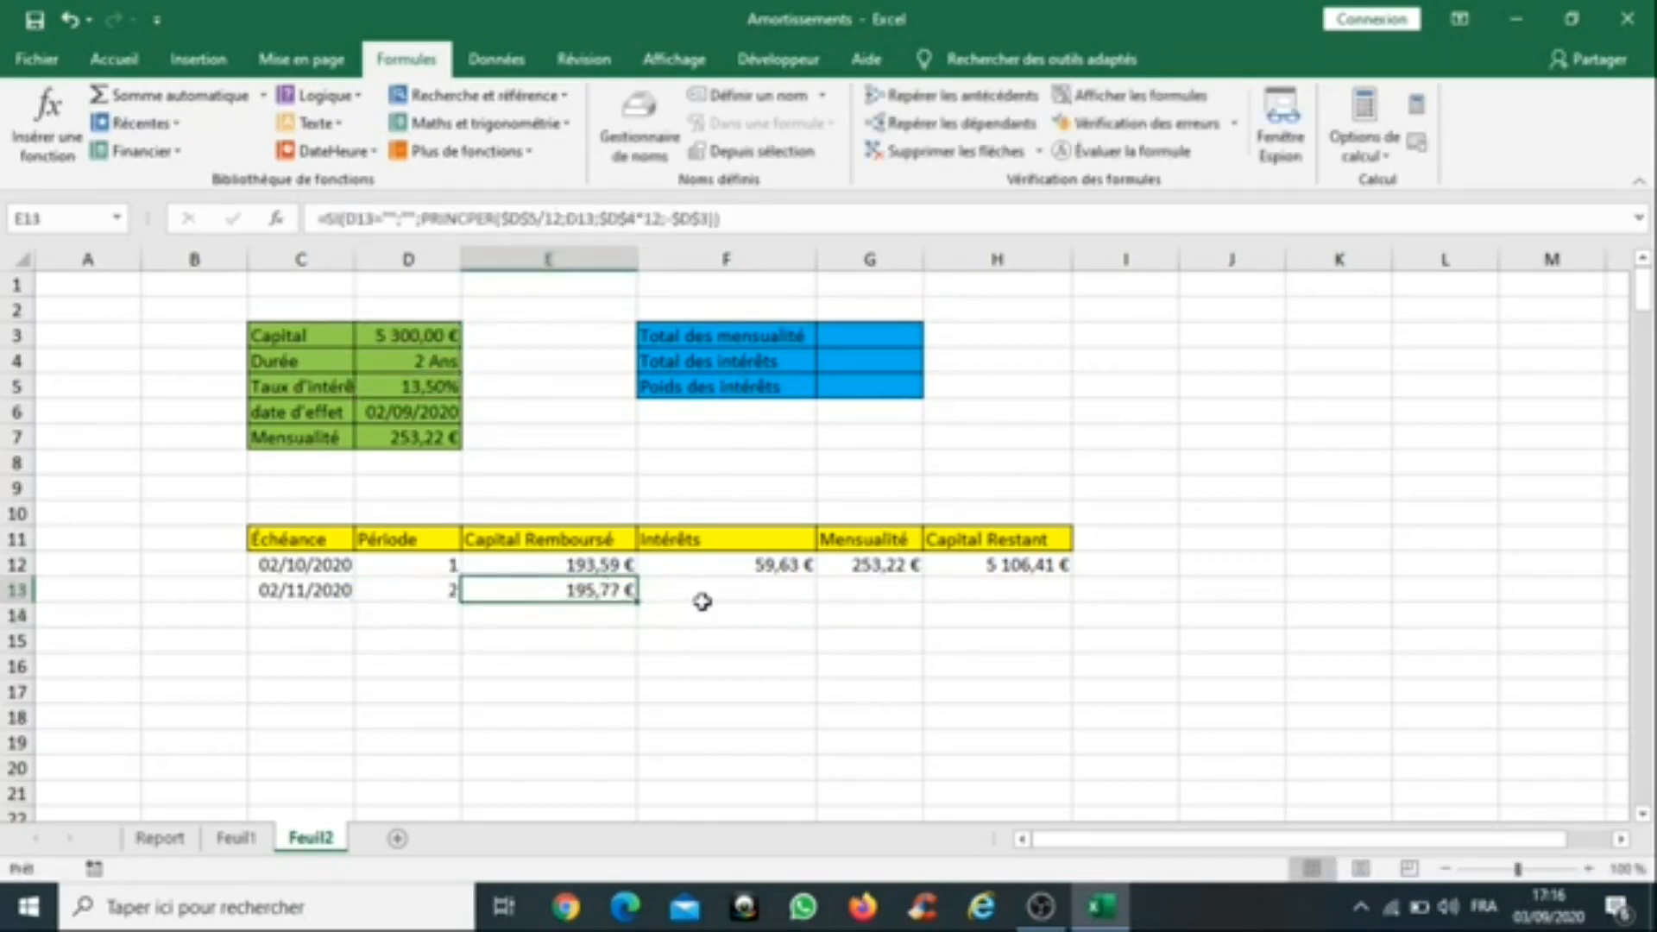
# Step: Insert the INTPER function from the Finances category into F13, the second Intérêts cell
pyautogui.click(768, 588)
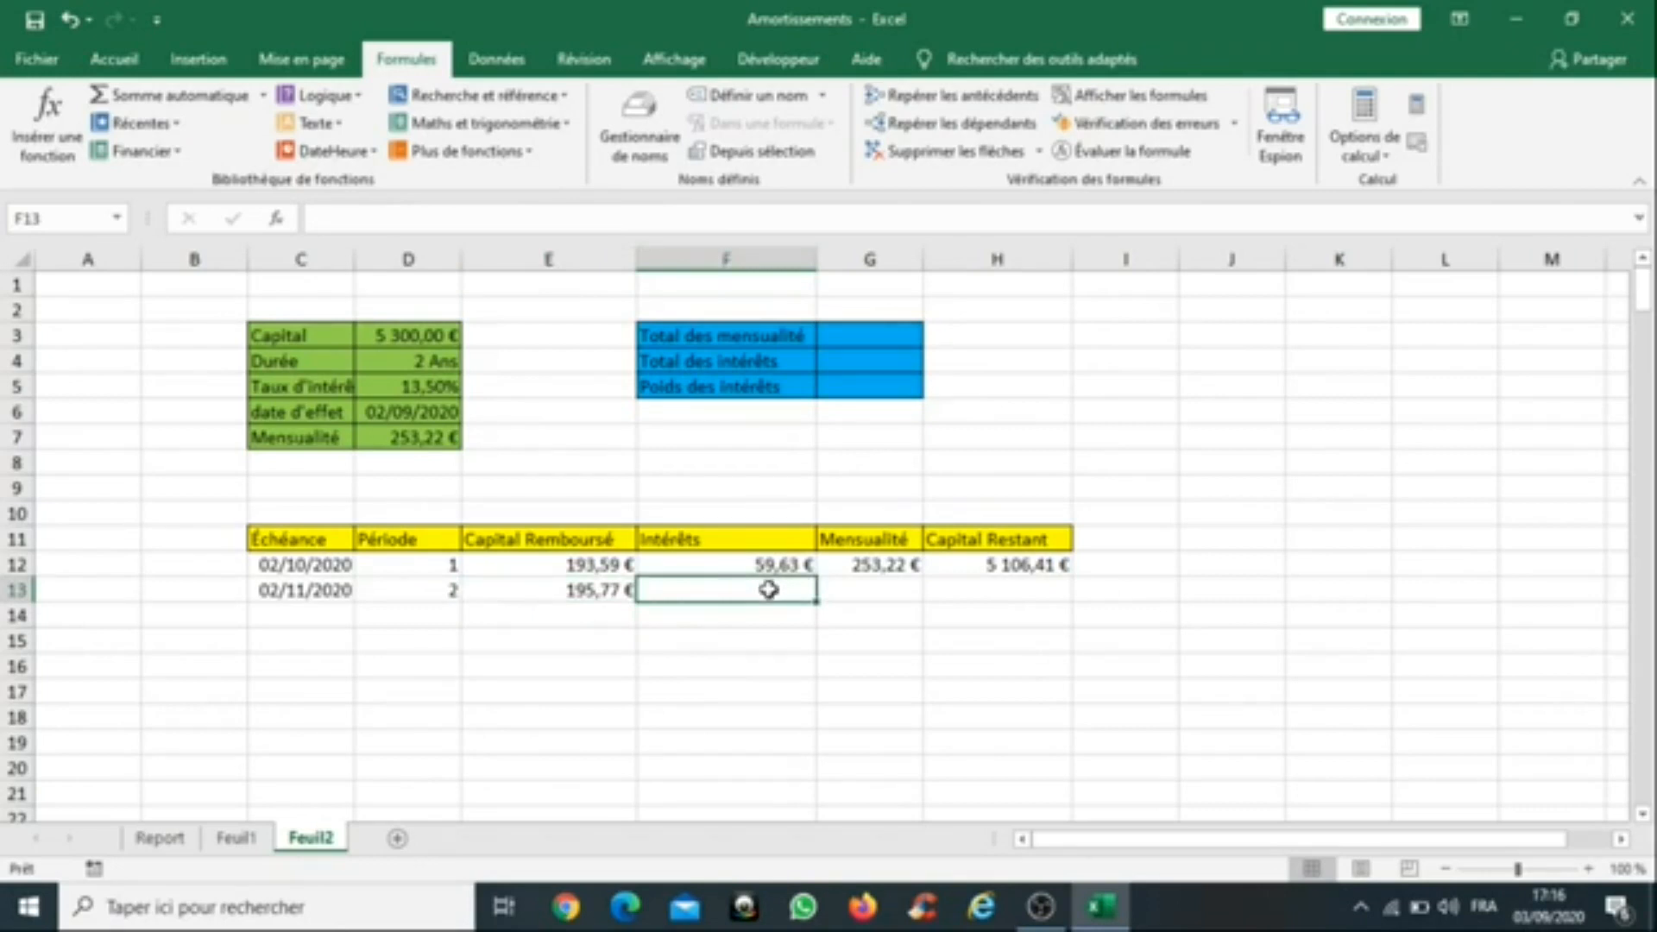
pyautogui.click(62, 138)
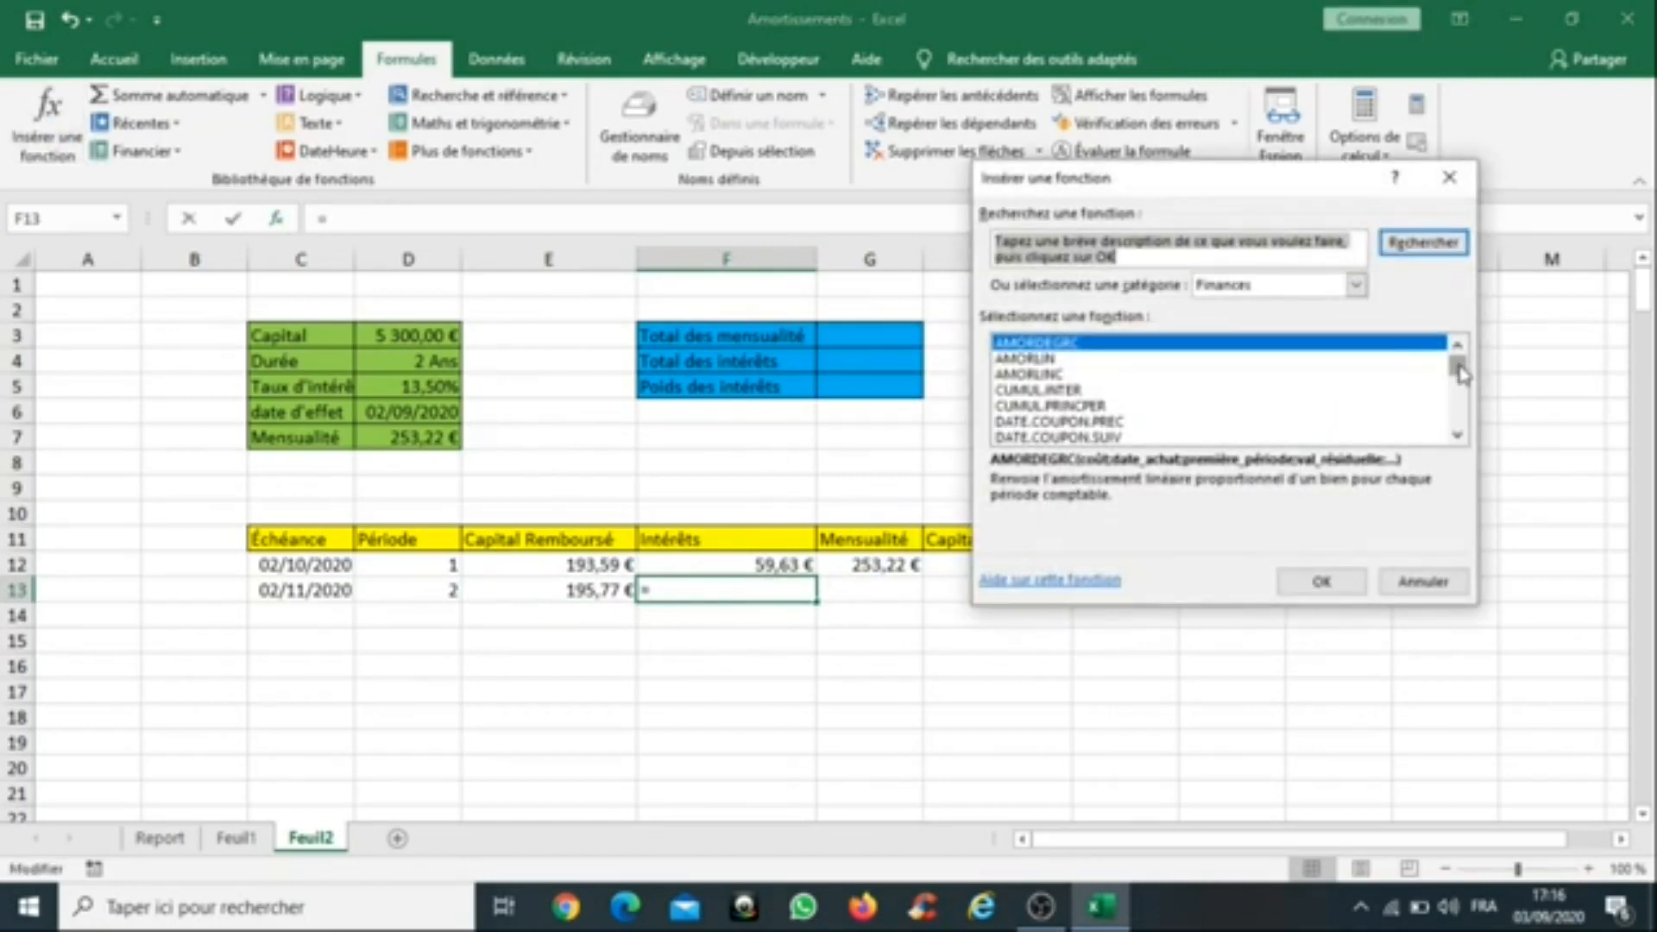
pyautogui.moveTo(1460, 373)
pyautogui.mouseDown()
pyautogui.moveTo(1463, 390)
pyautogui.moveTo(1458, 373)
pyautogui.mouseUp()
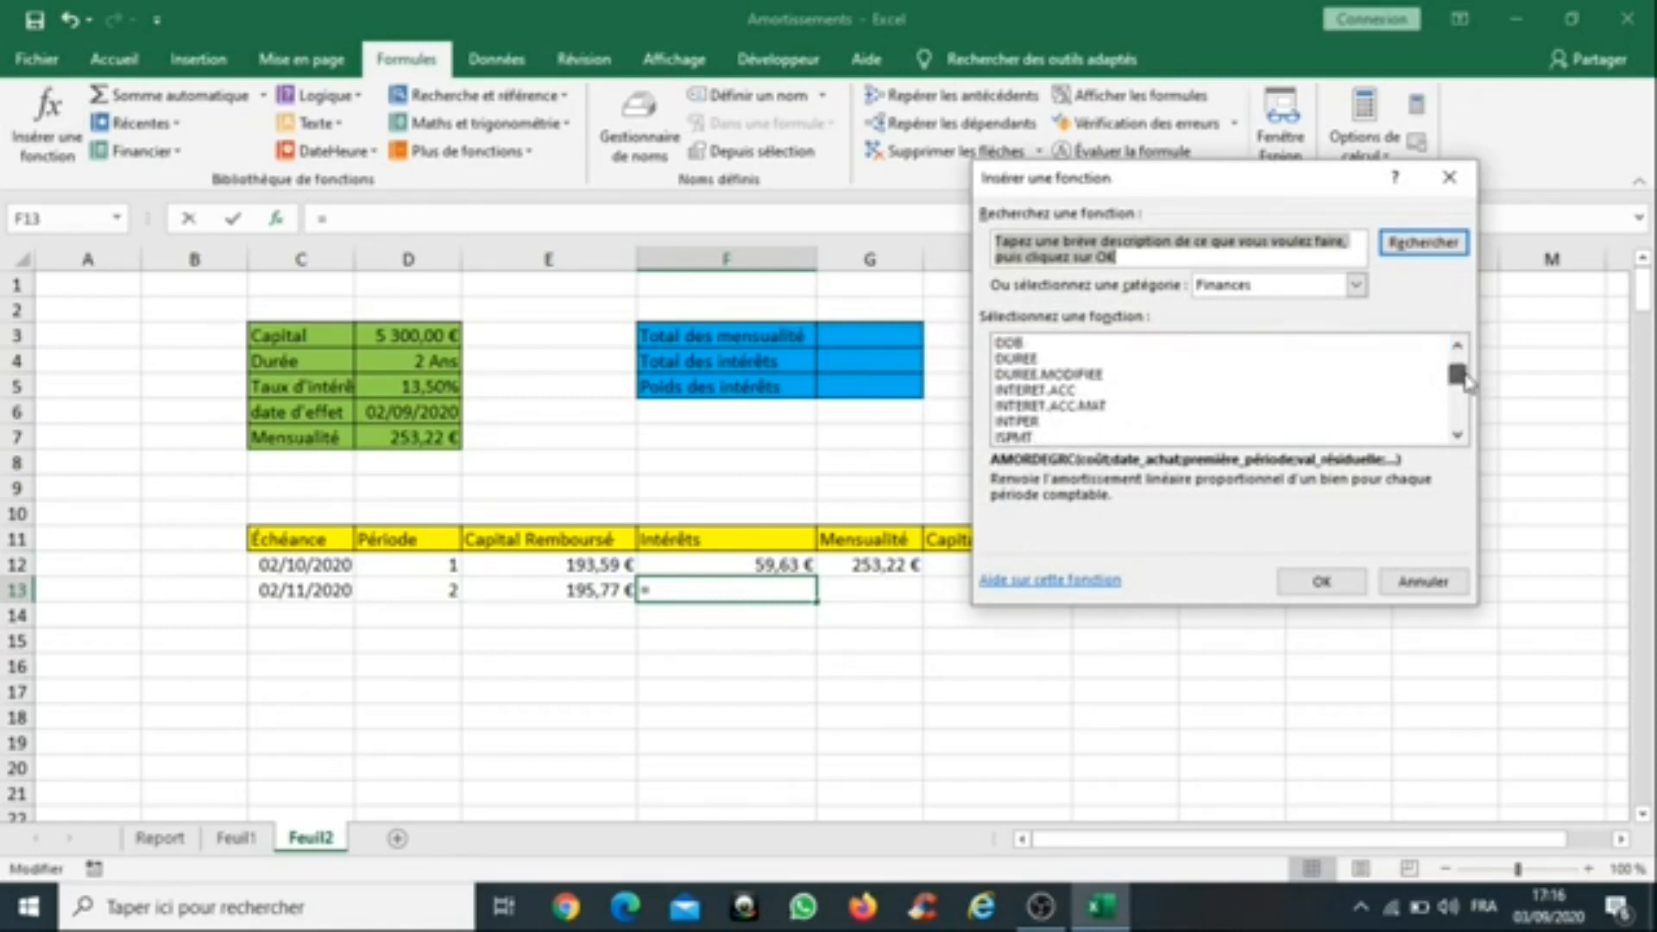
pyautogui.doubleClick(1024, 423)
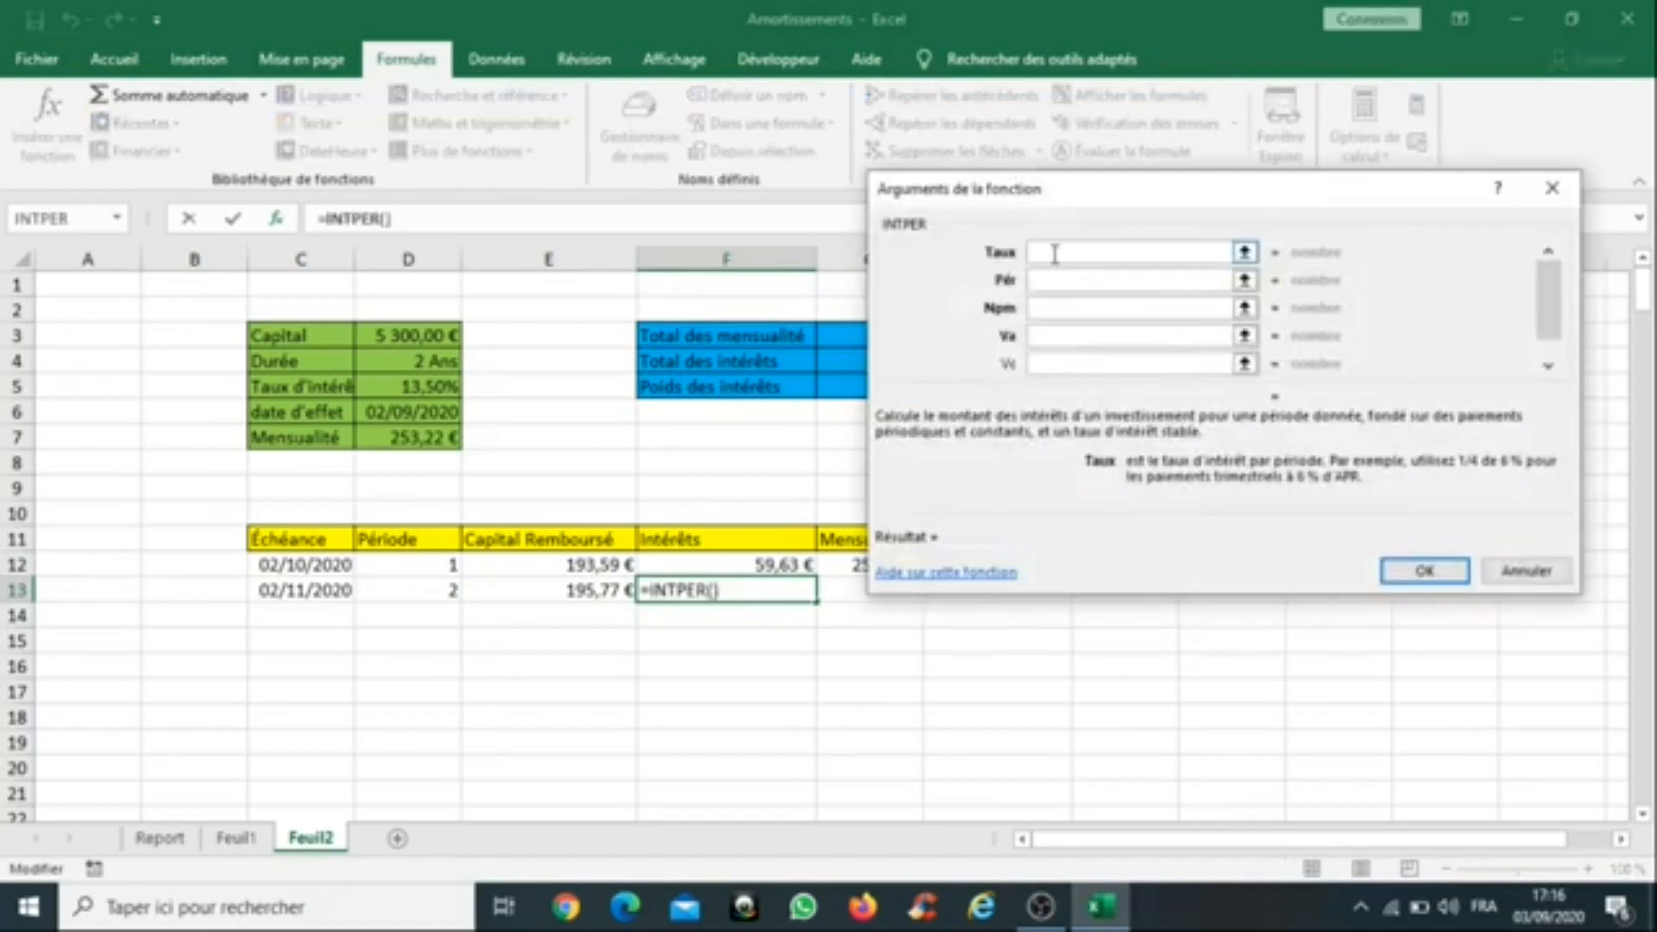
# Step: Set the INTPER rate argument Taux to $D$5/12 and the period argument Pér to D13
pyautogui.click(416, 393)
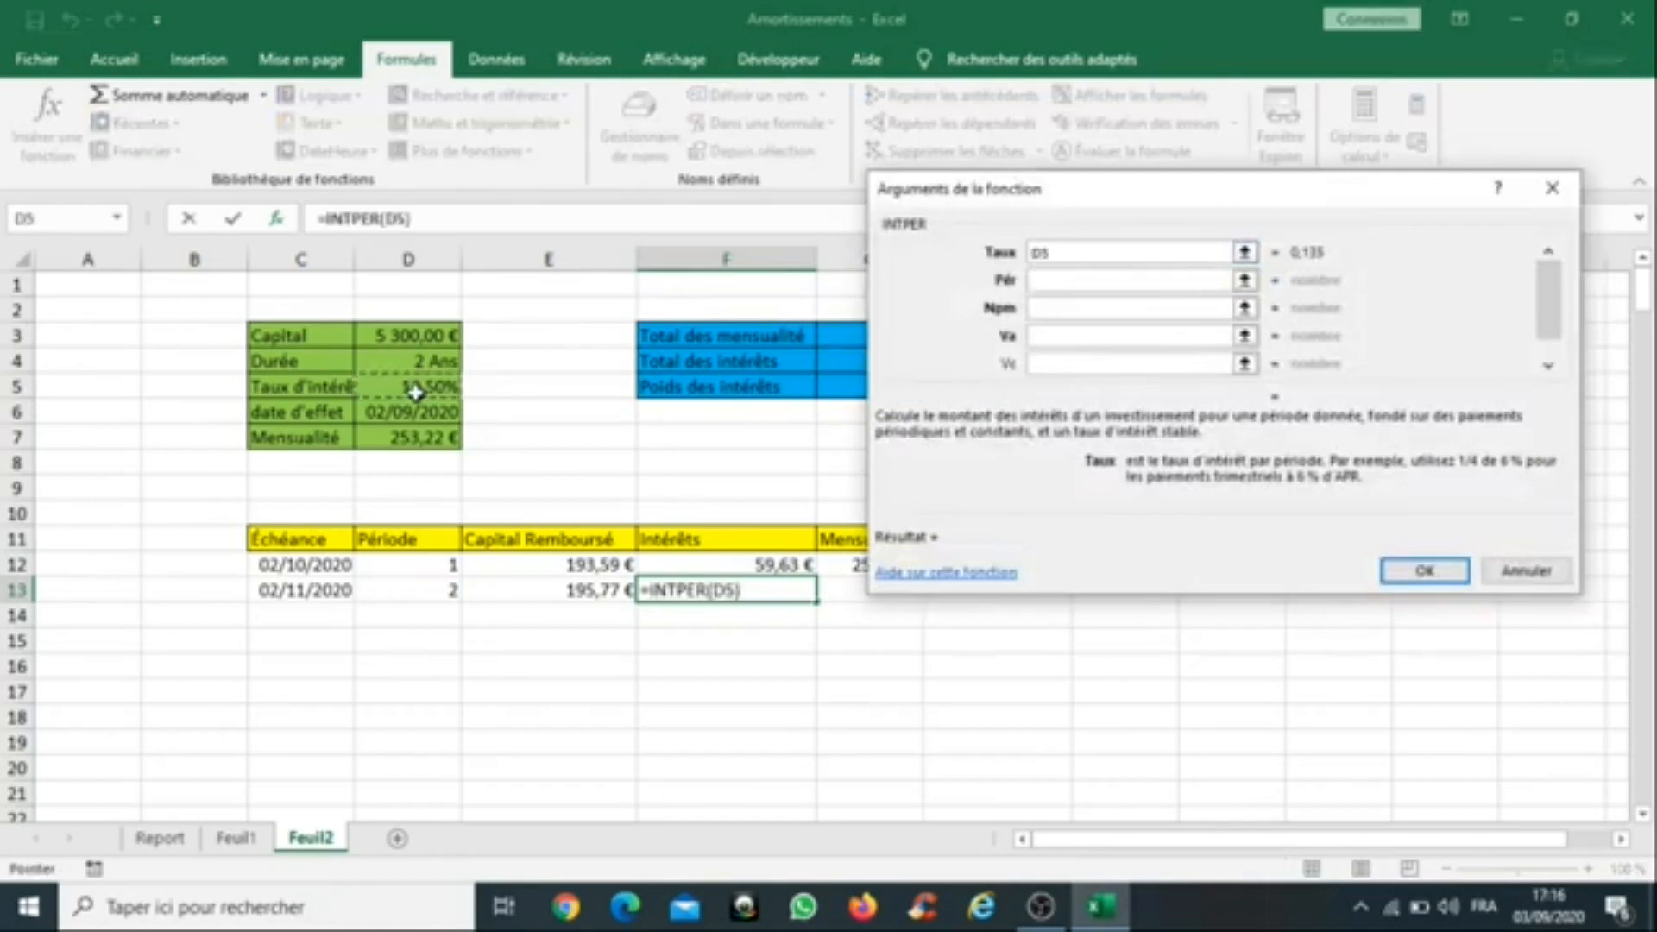
pyautogui.write('/12')
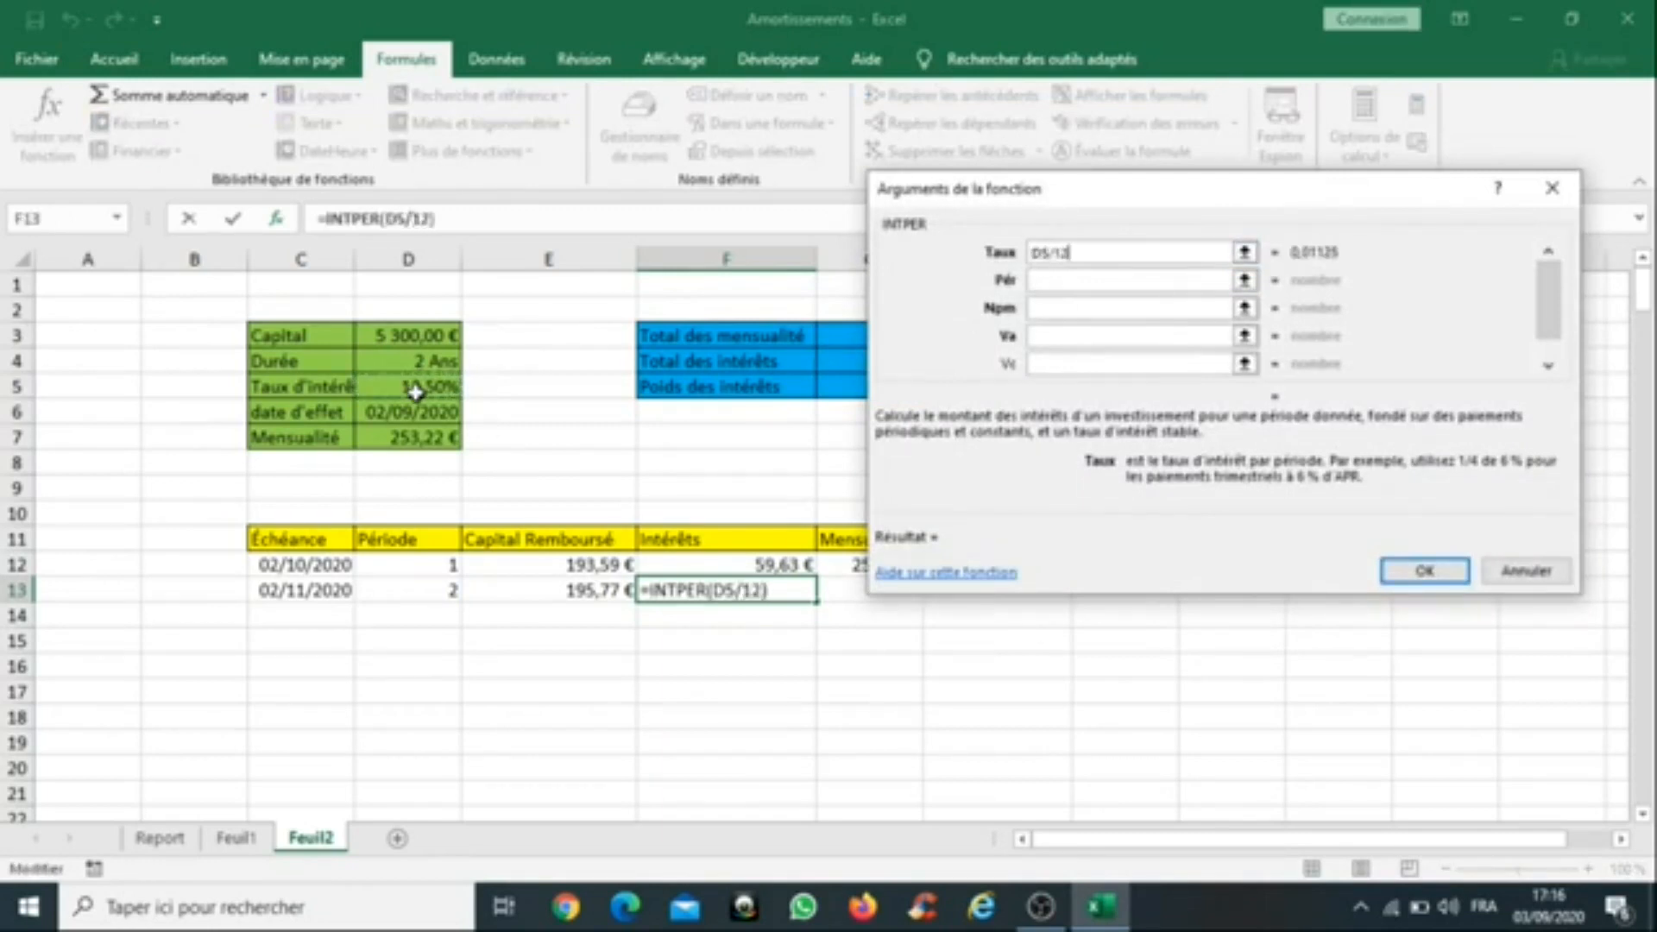
pyautogui.click(1035, 253)
pyautogui.write('$')
pyautogui.press('Right')
pyautogui.write('$')
pyautogui.click(1038, 281)
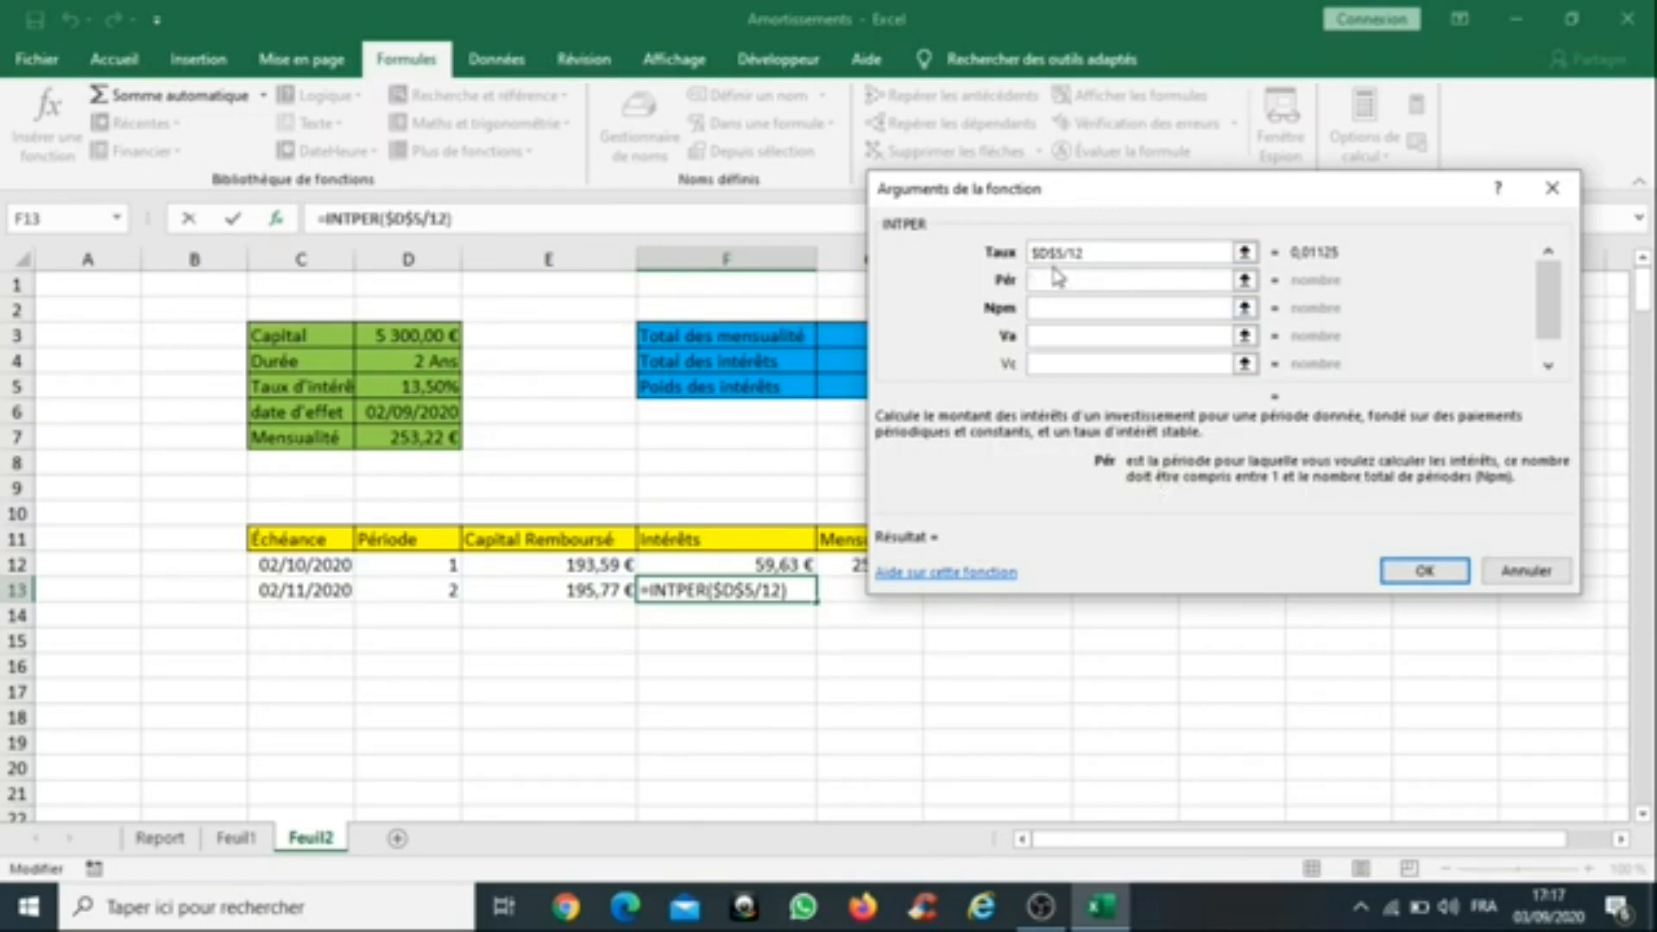
pyautogui.click(433, 594)
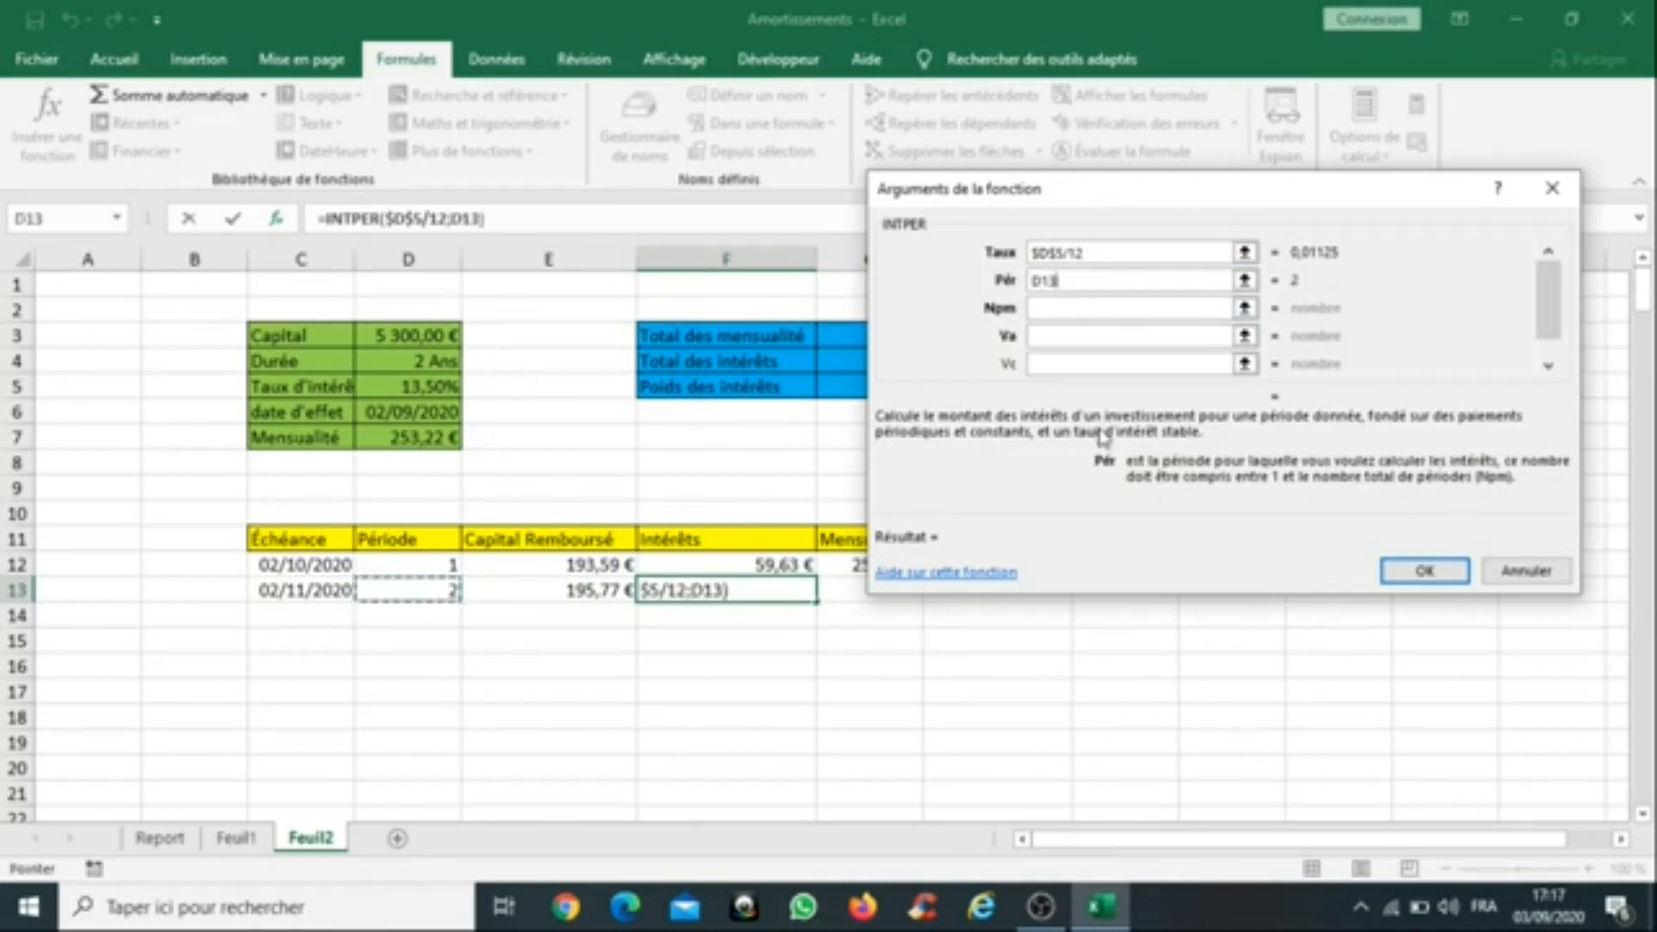
# Step: Set the INTPER payment-count argument Npm to $D$4*12, with the duration reference absolute
pyautogui.click(1058, 309)
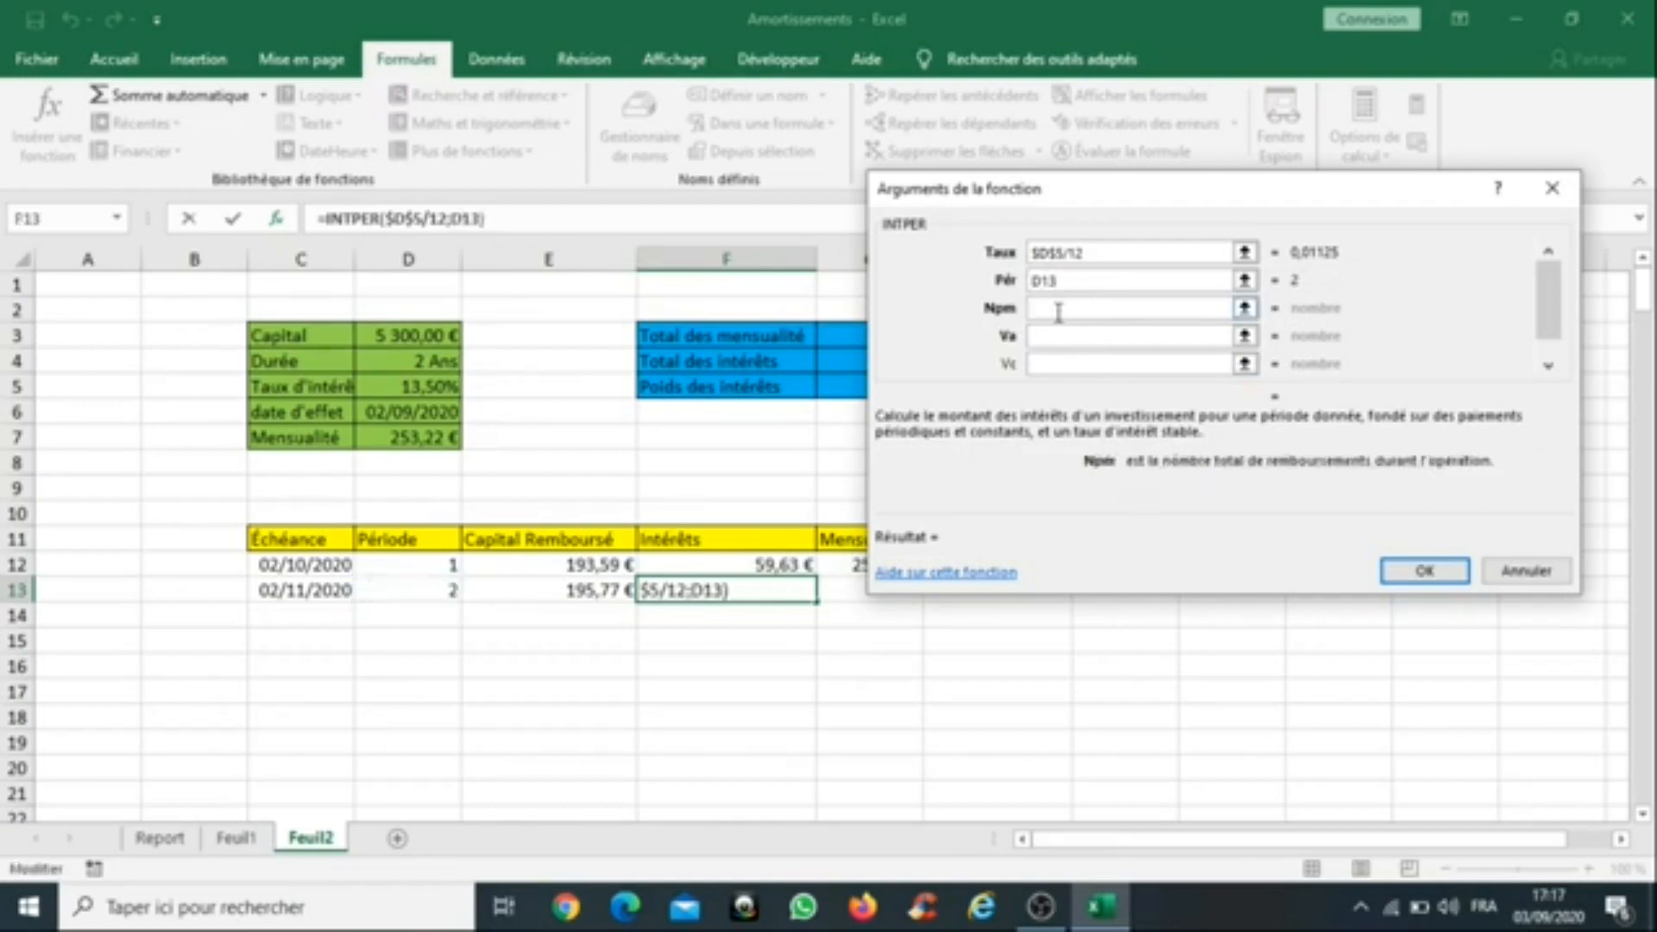
pyautogui.click(405, 360)
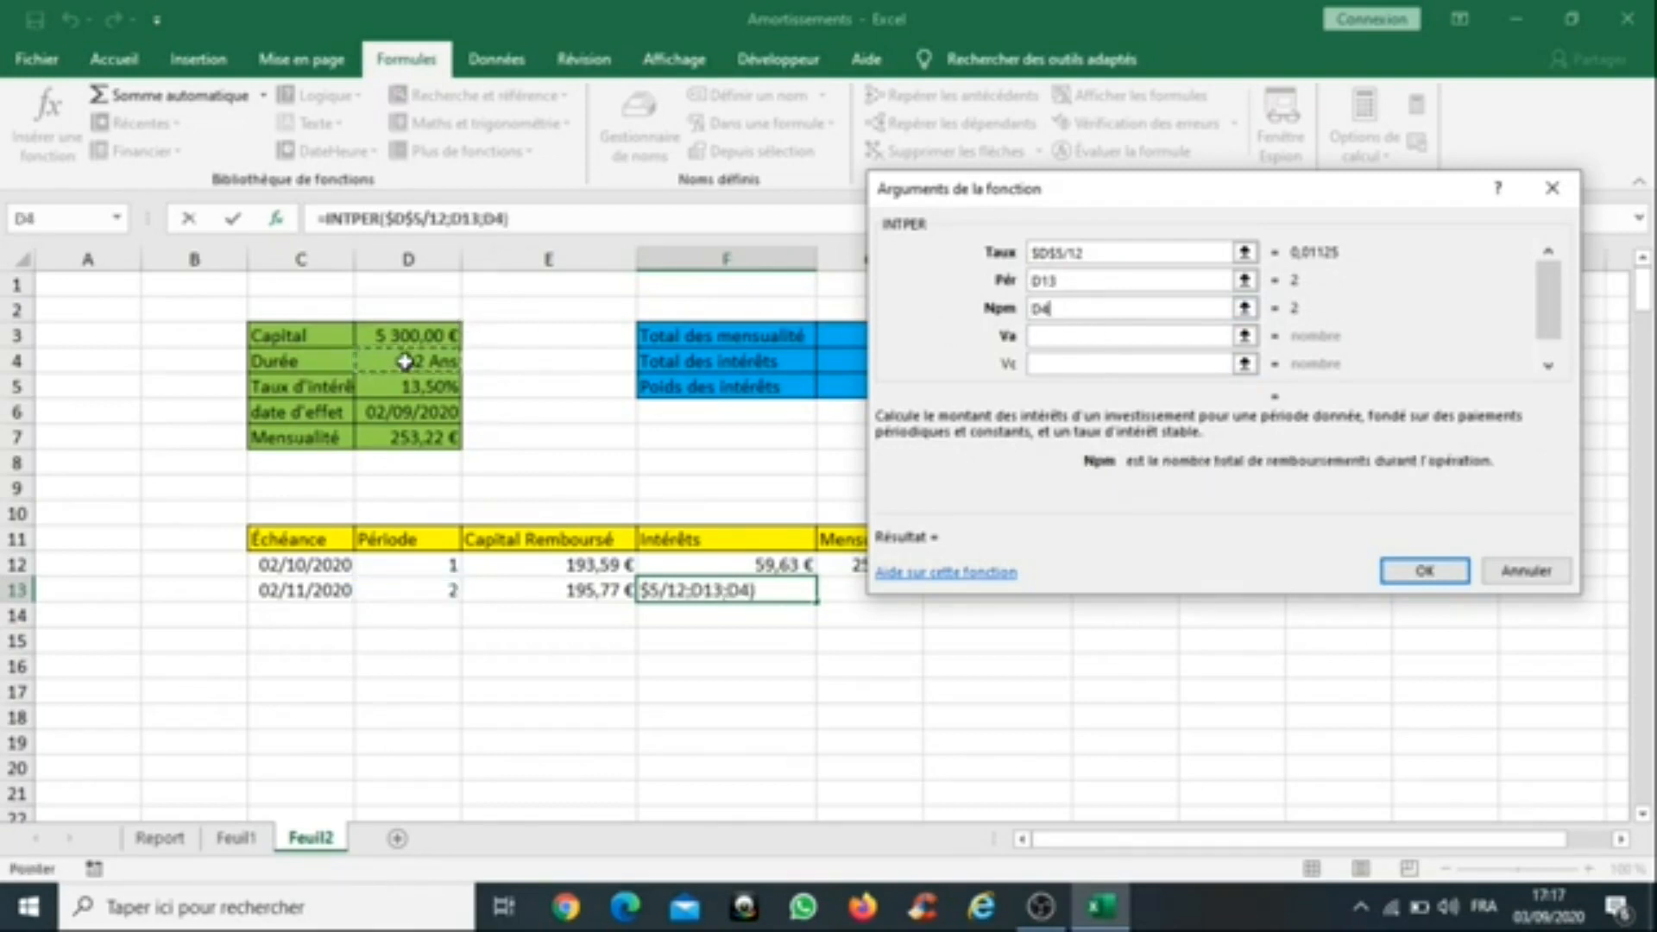
pyautogui.write('*12')
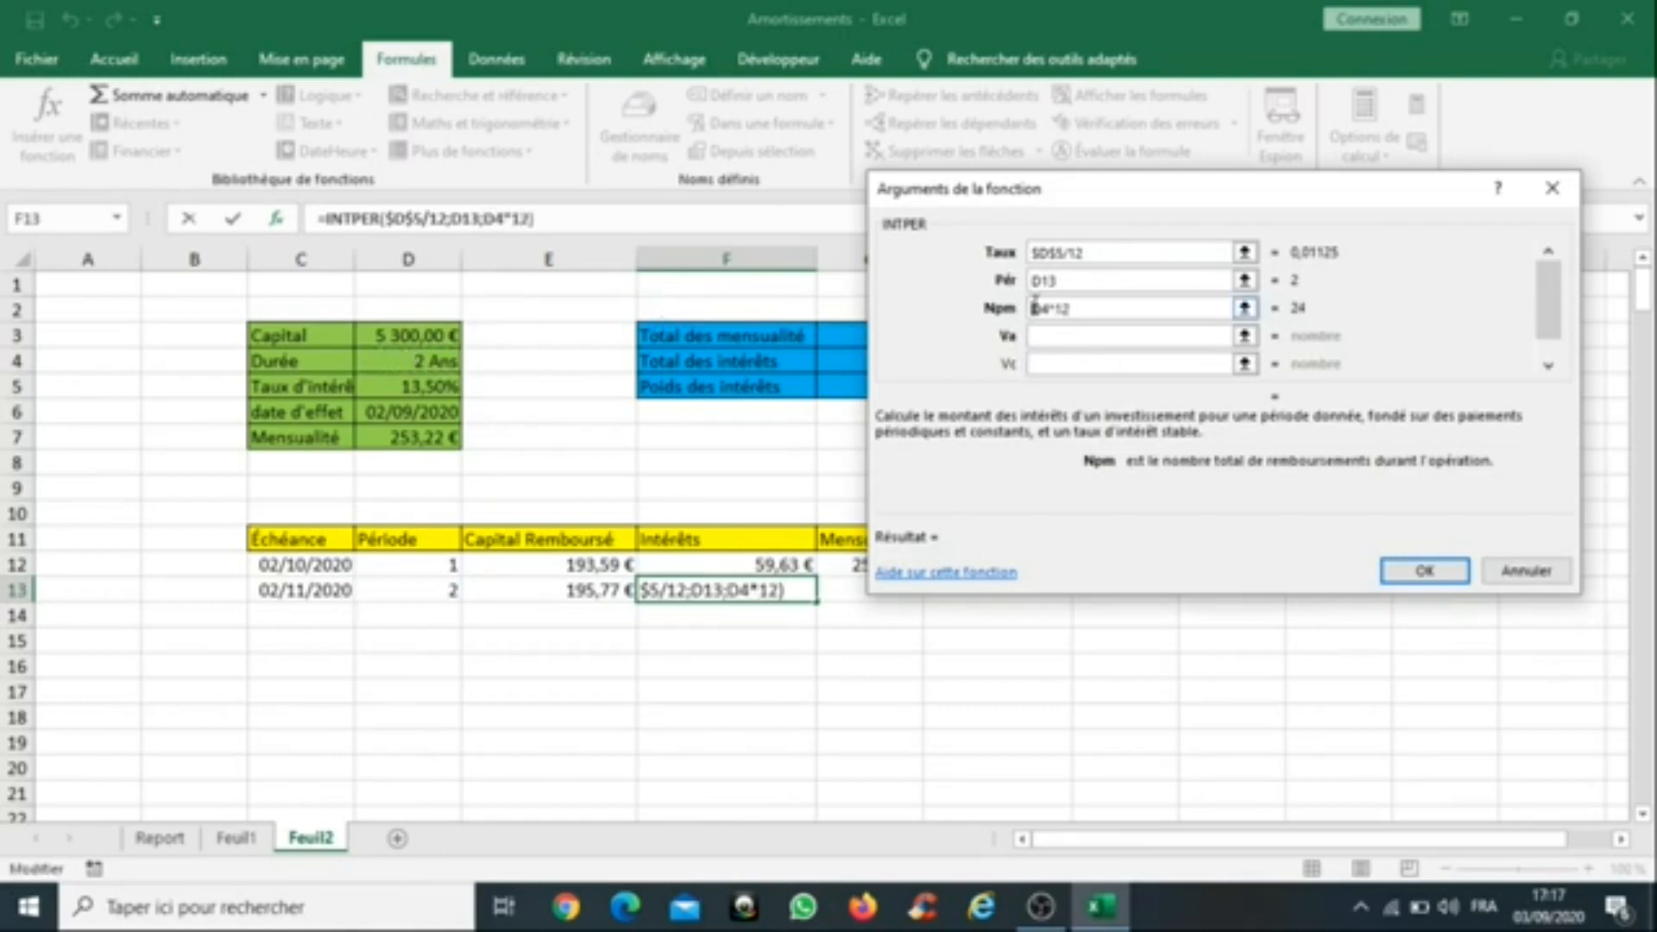
pyautogui.write('$')
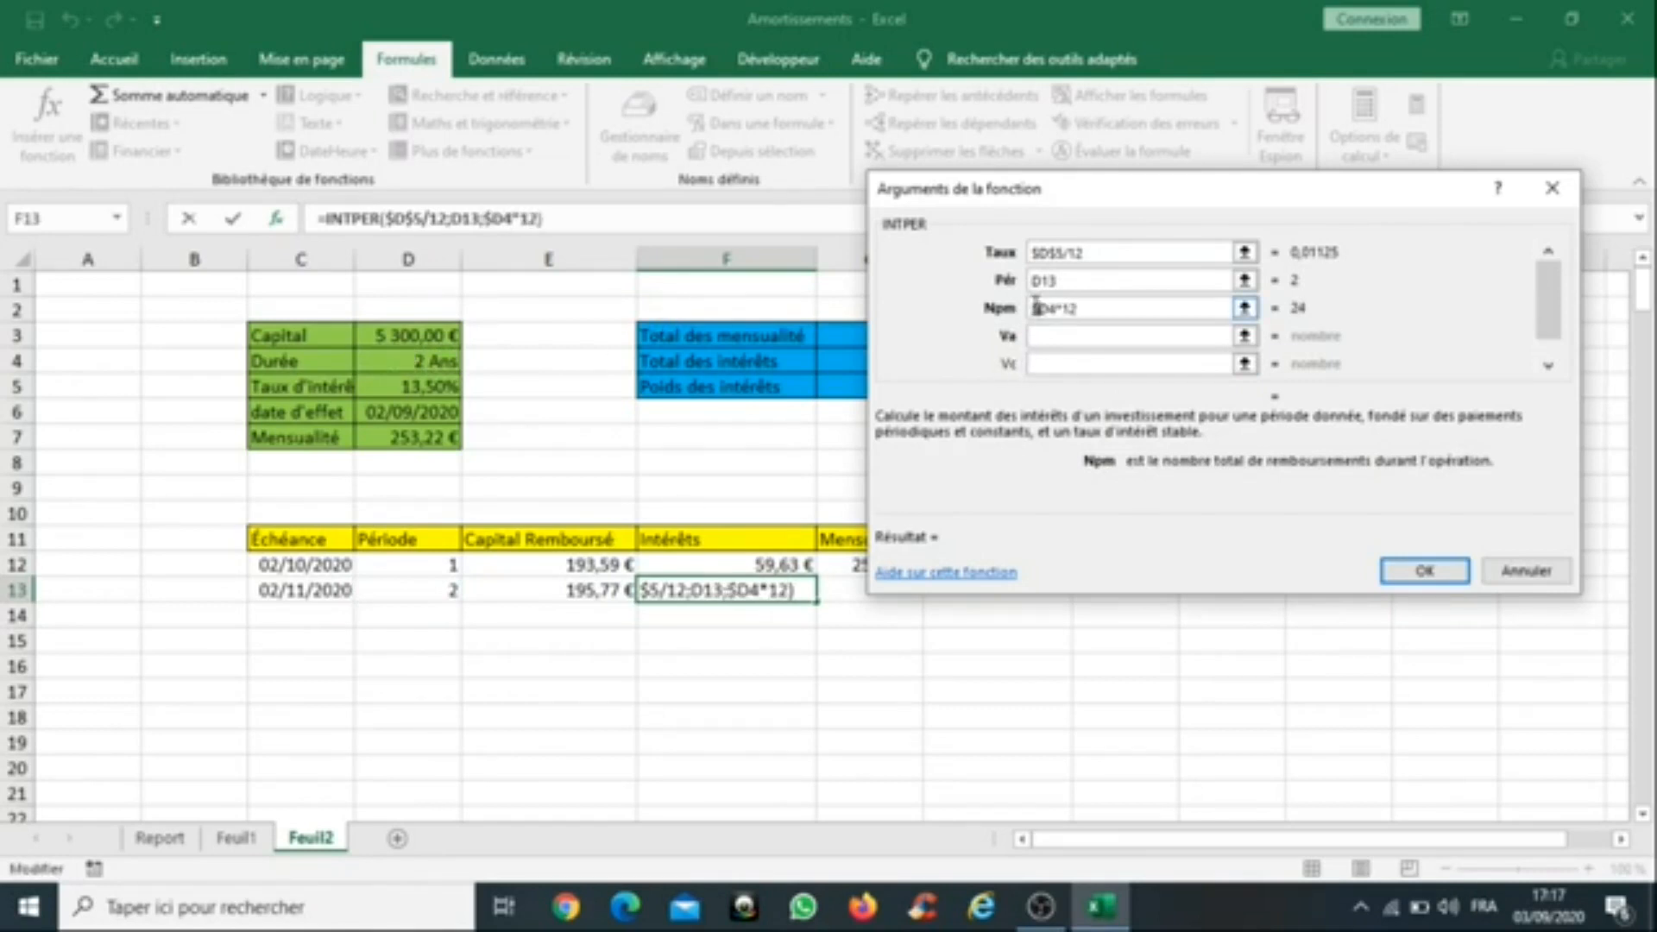
pyautogui.write('$')
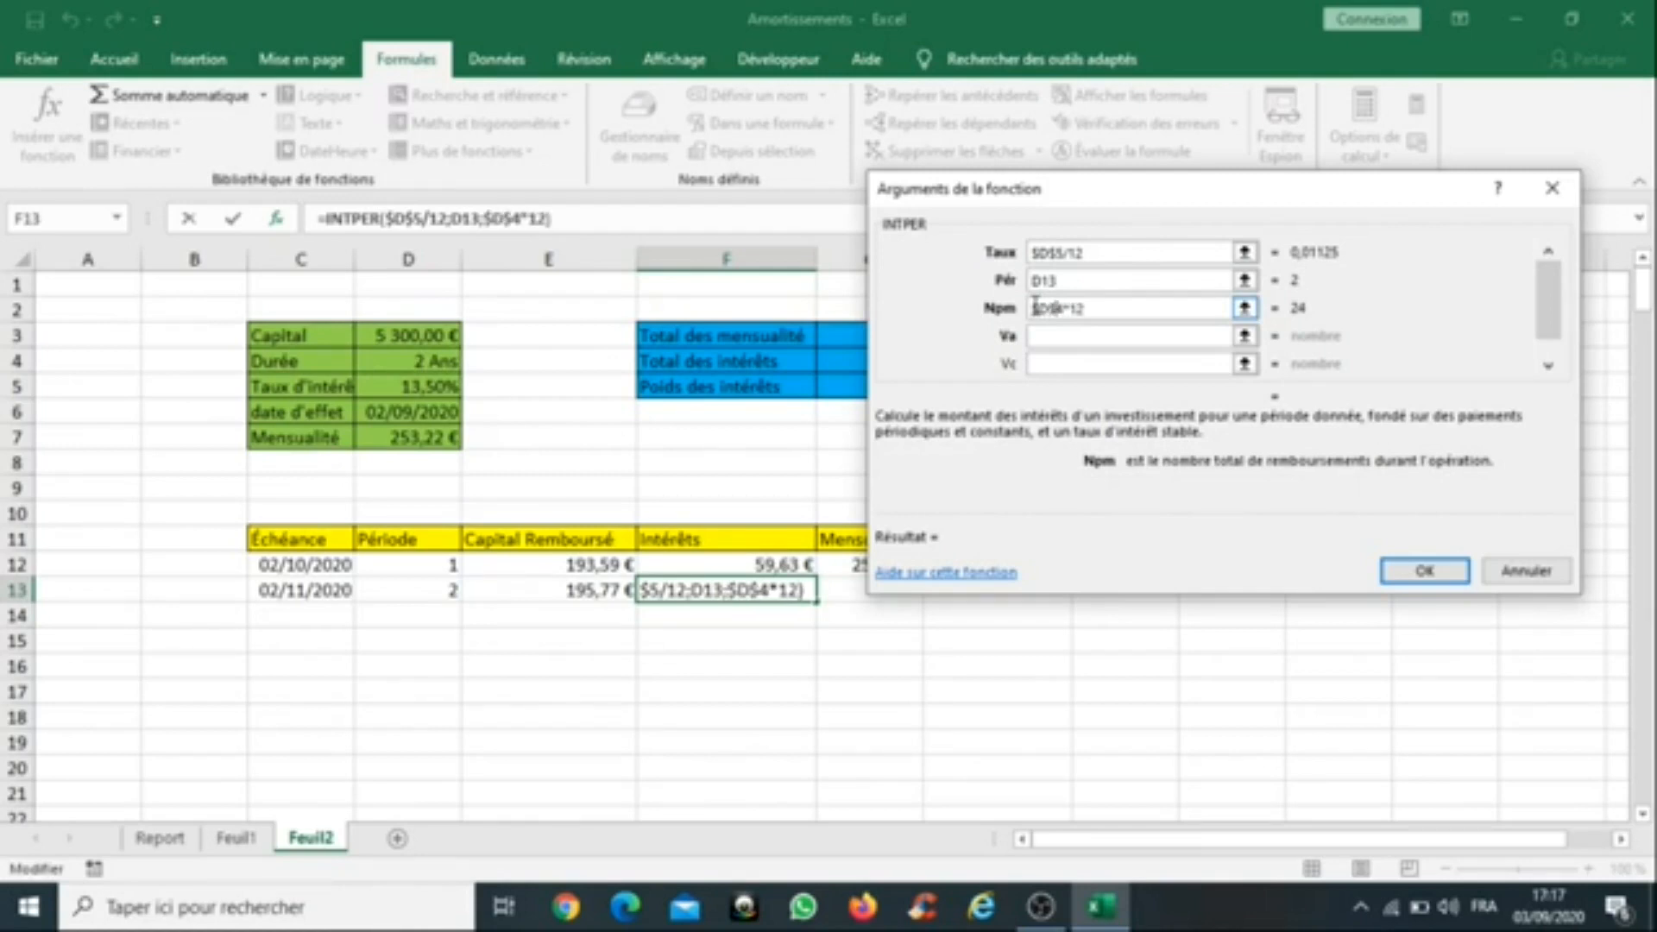
# Step: Set the INTPER present-value argument Va to -$D$3, the negative capital with an absolute reference
pyautogui.click(1082, 336)
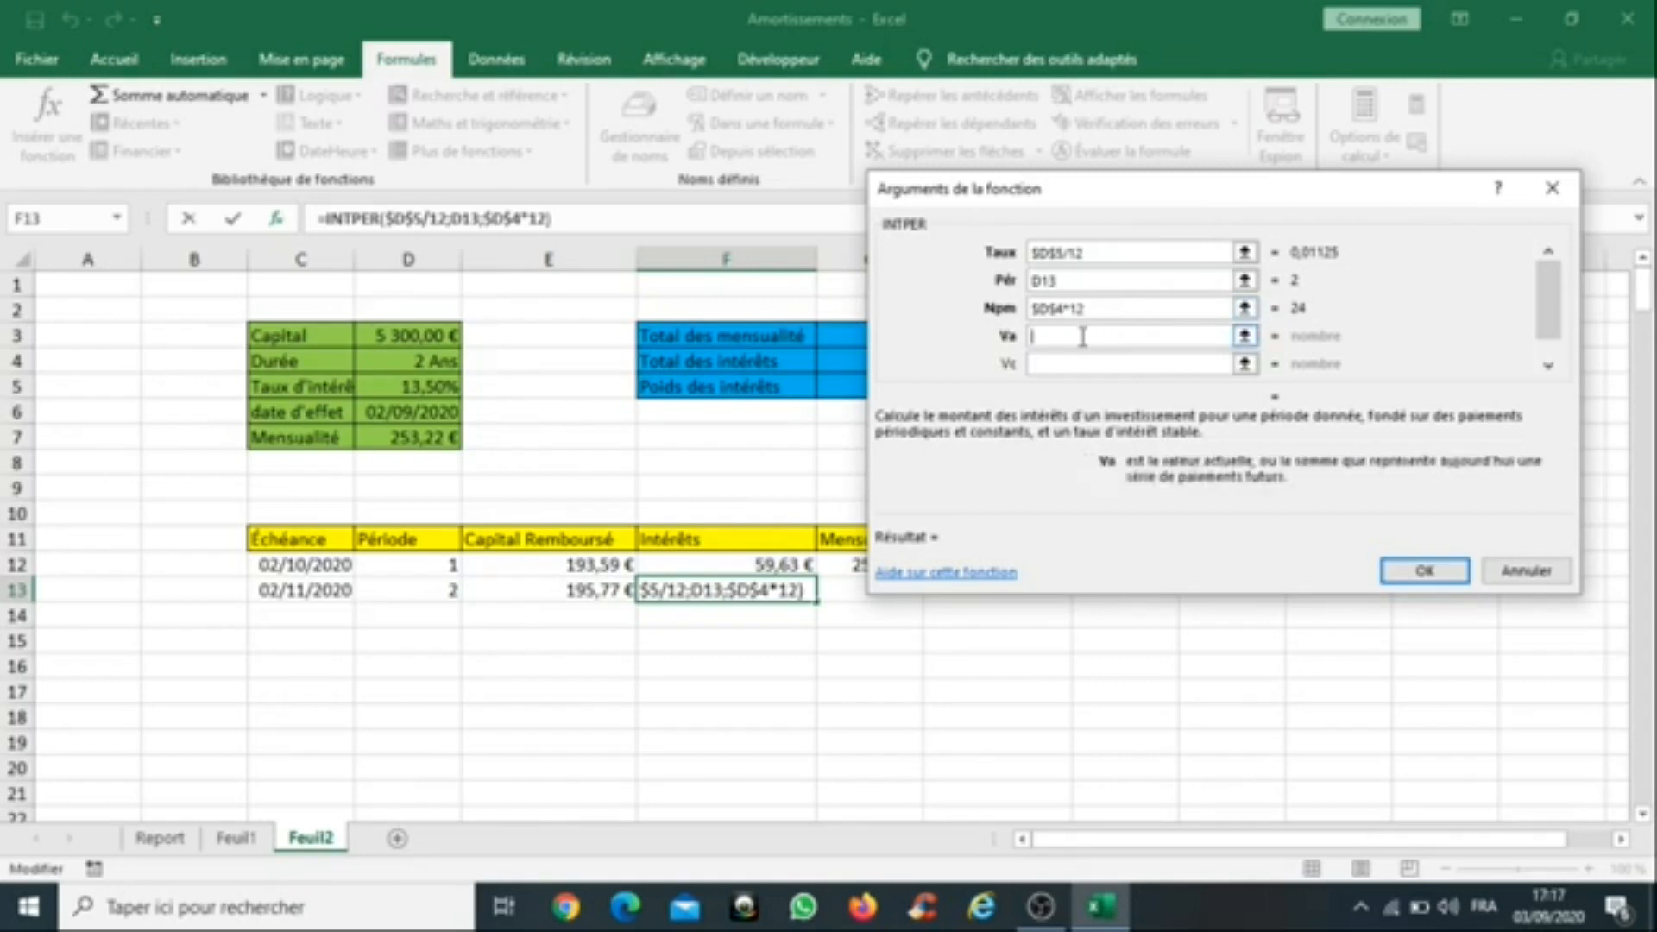
pyautogui.write('-')
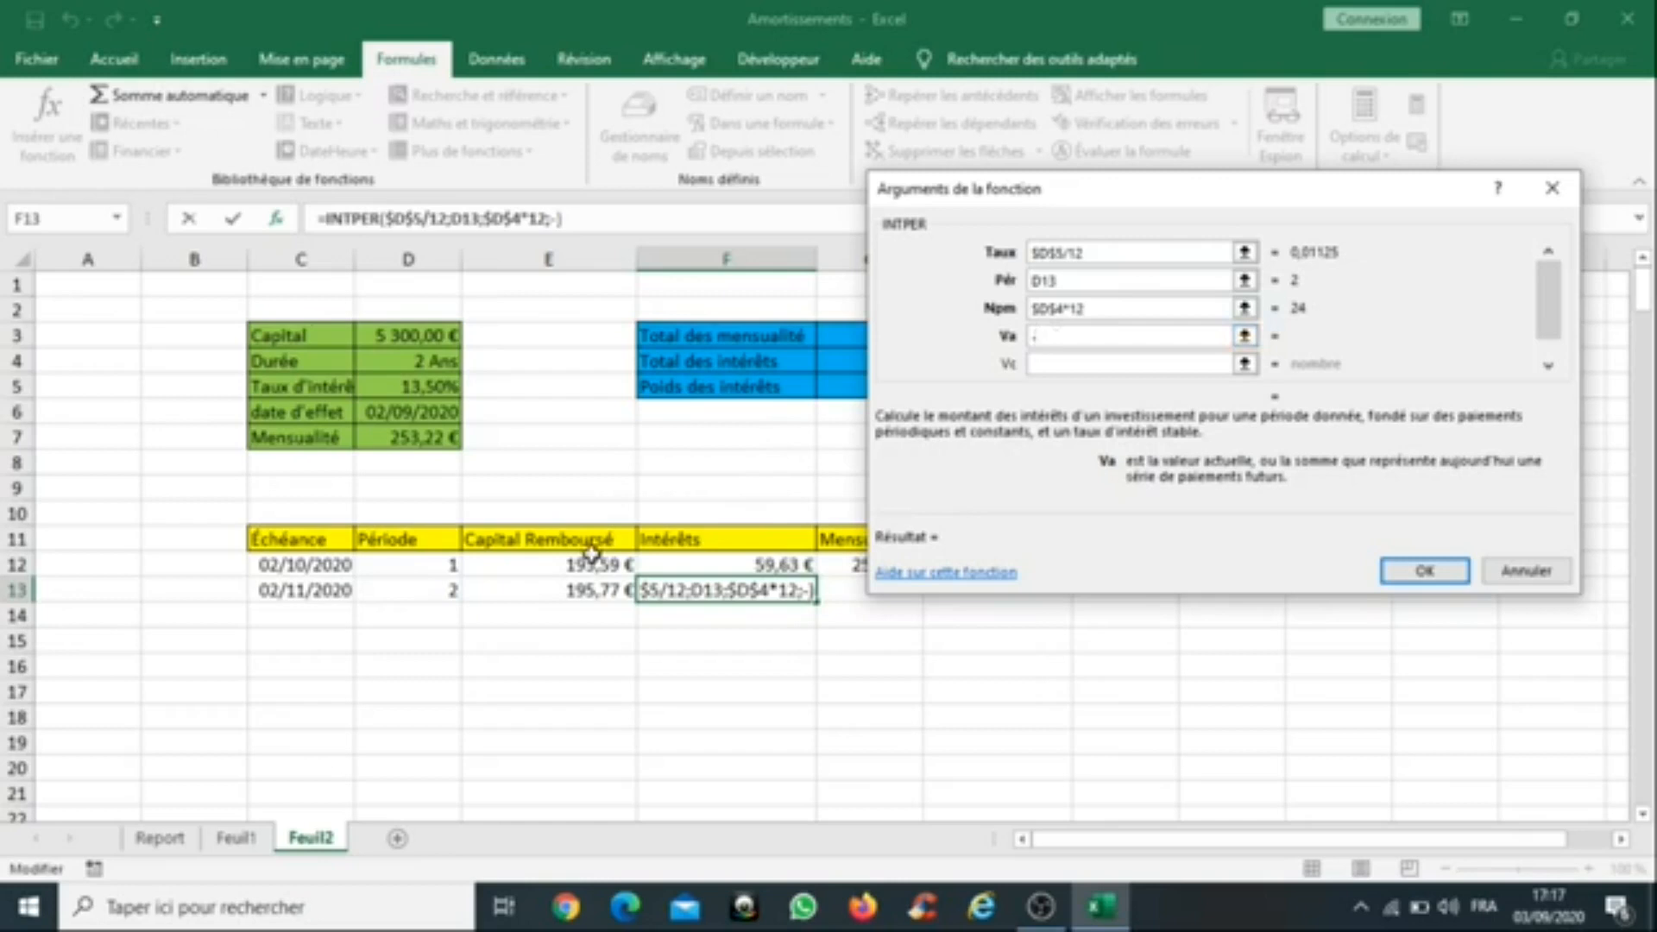
pyautogui.click(400, 337)
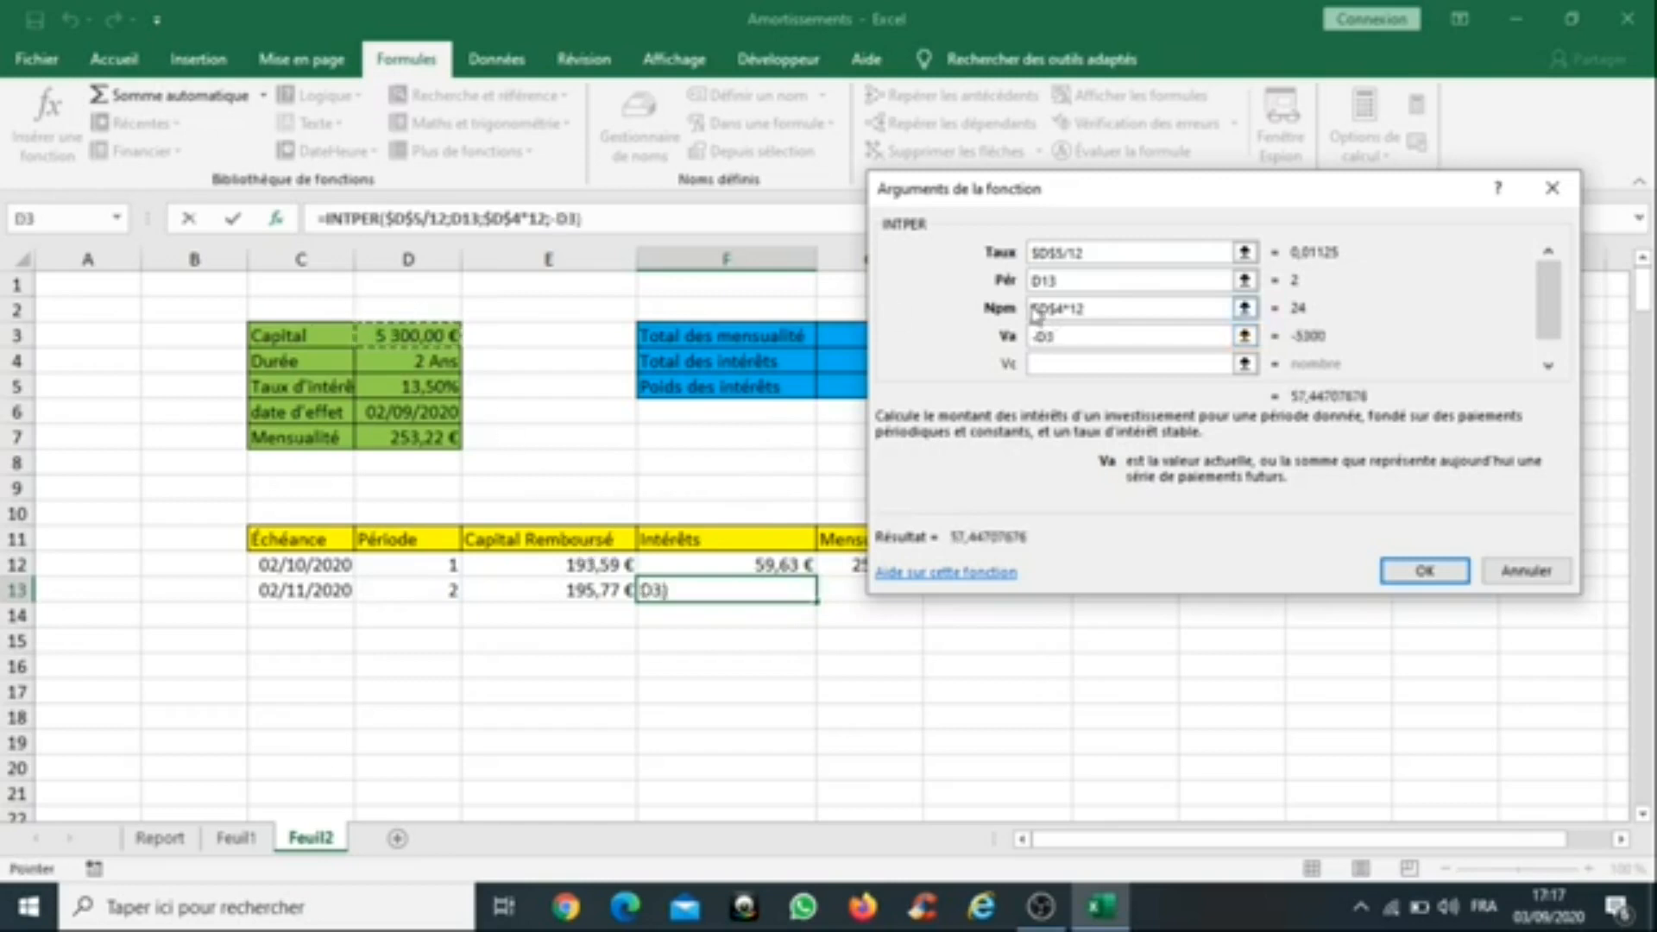
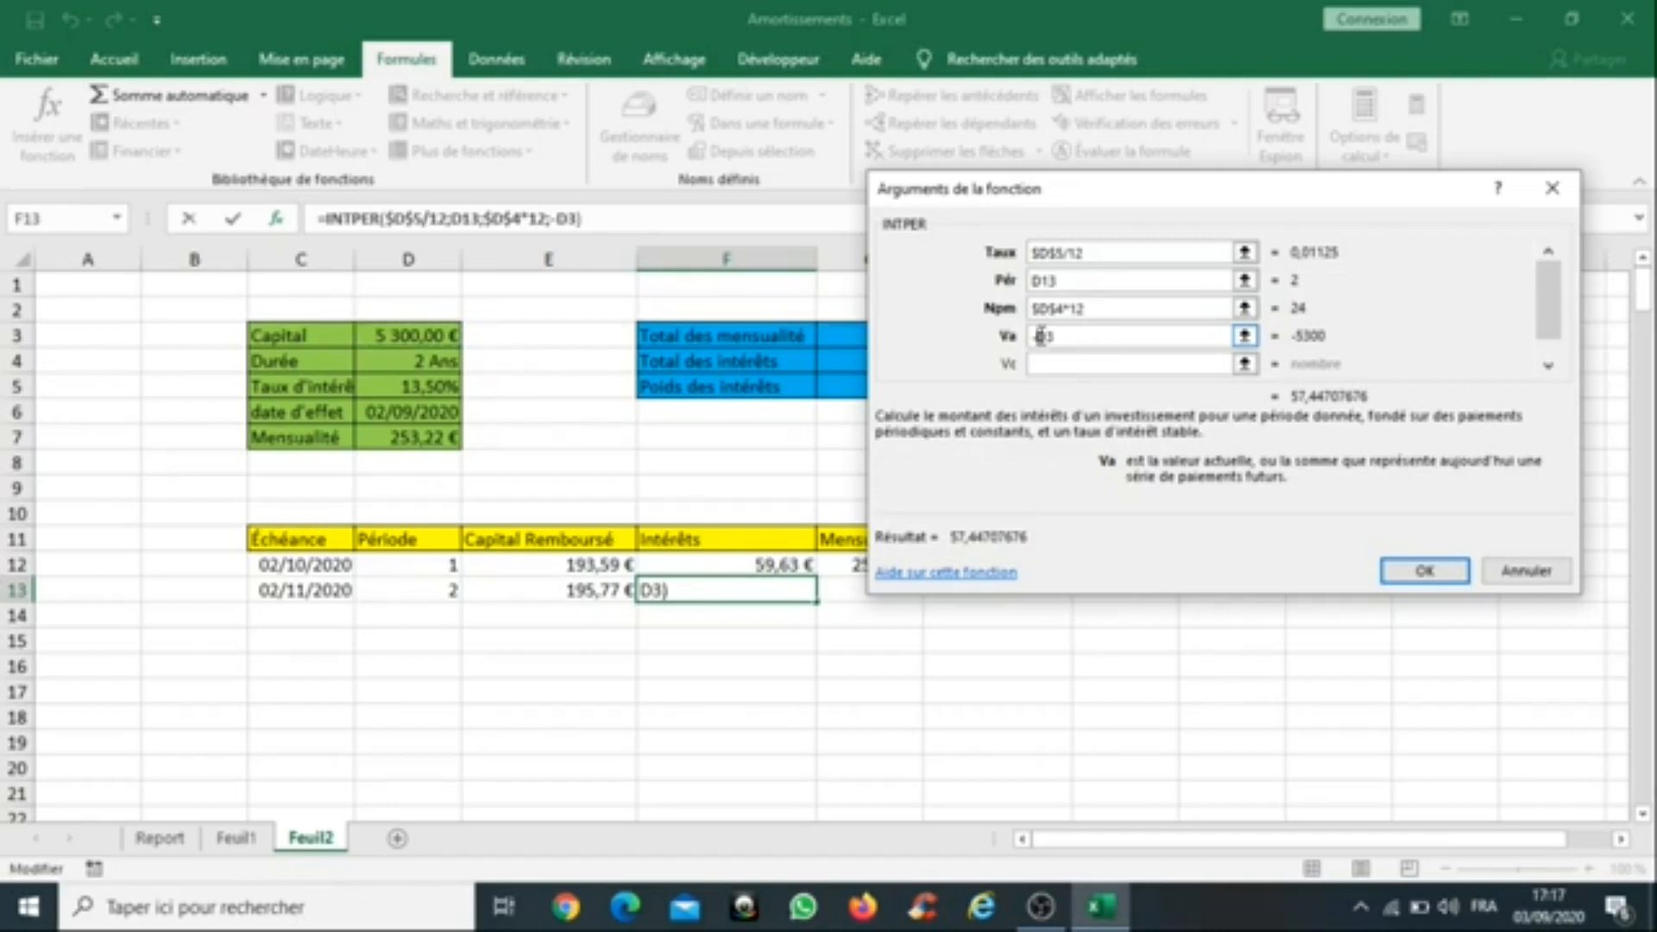
pyautogui.click(1041, 335)
pyautogui.write('$')
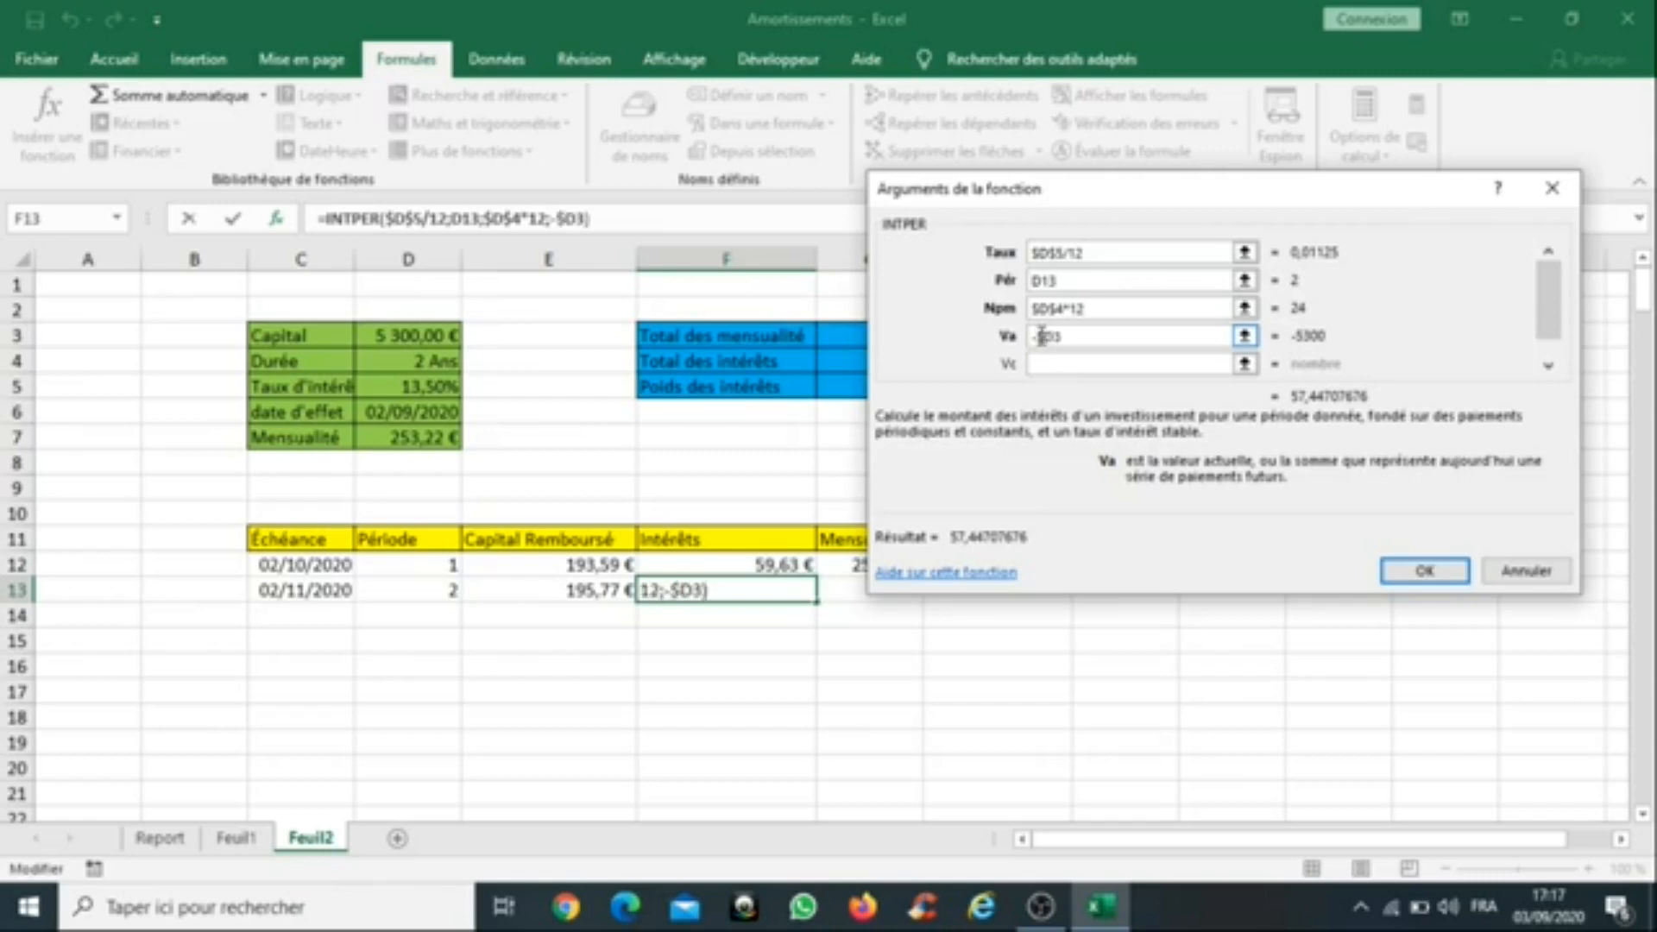
pyautogui.press('Right')
pyautogui.write('$')
# Step: Set the INTPER future-value argument Vc to 0 and validate the function in F13
pyautogui.click(1106, 364)
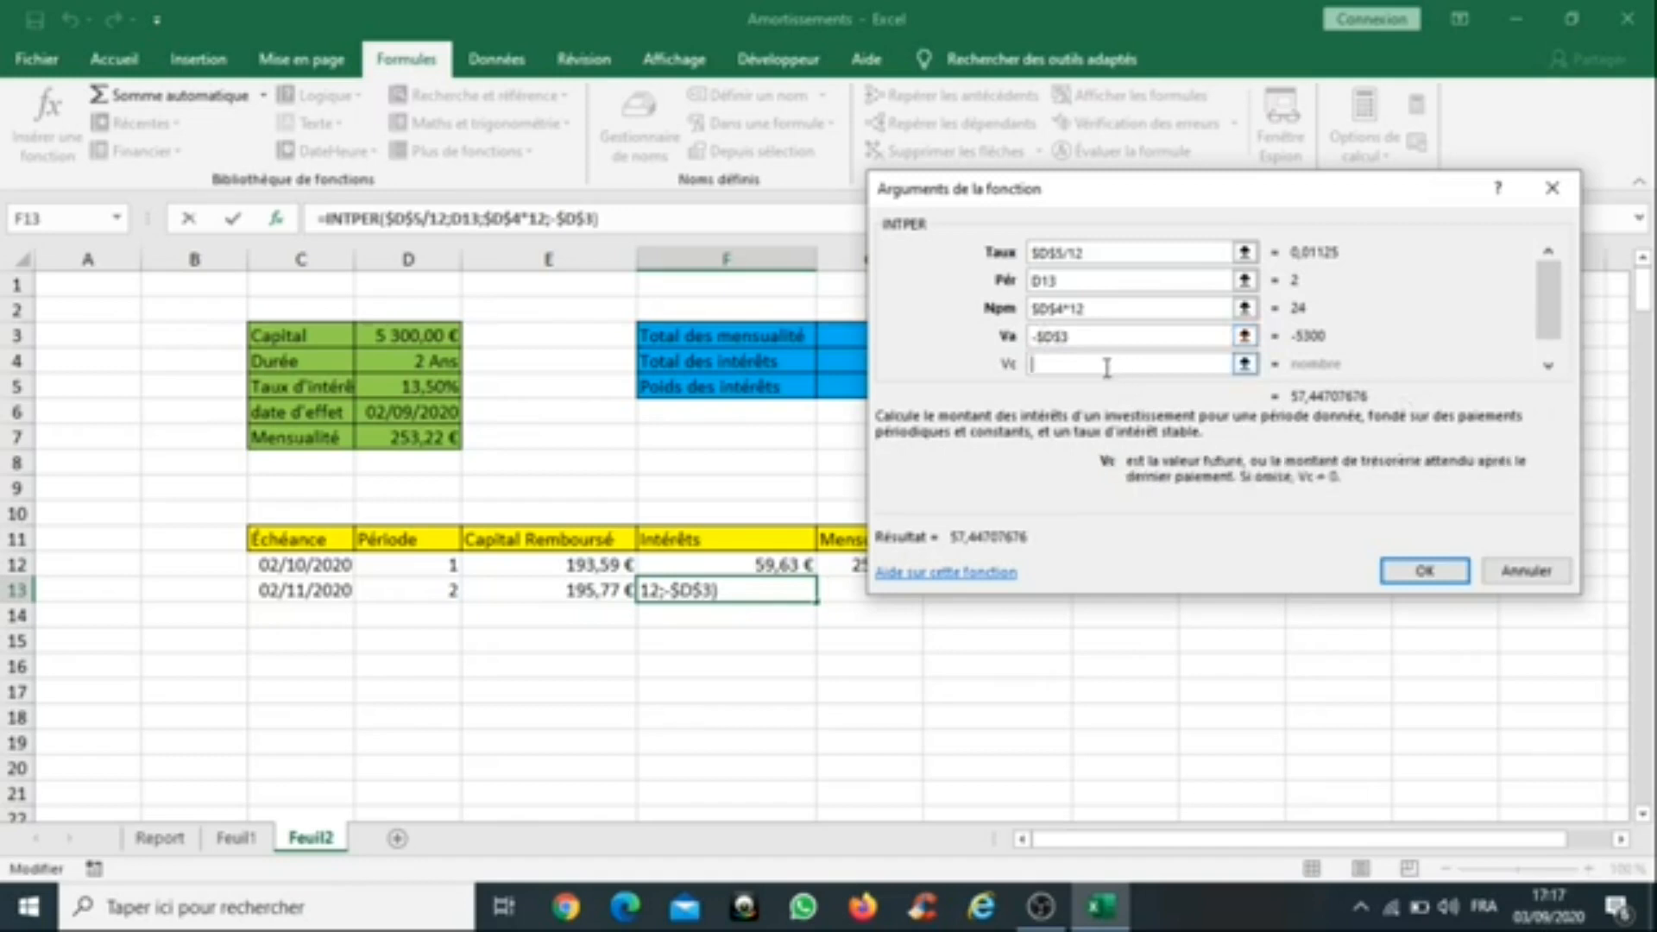
pyautogui.write('0')
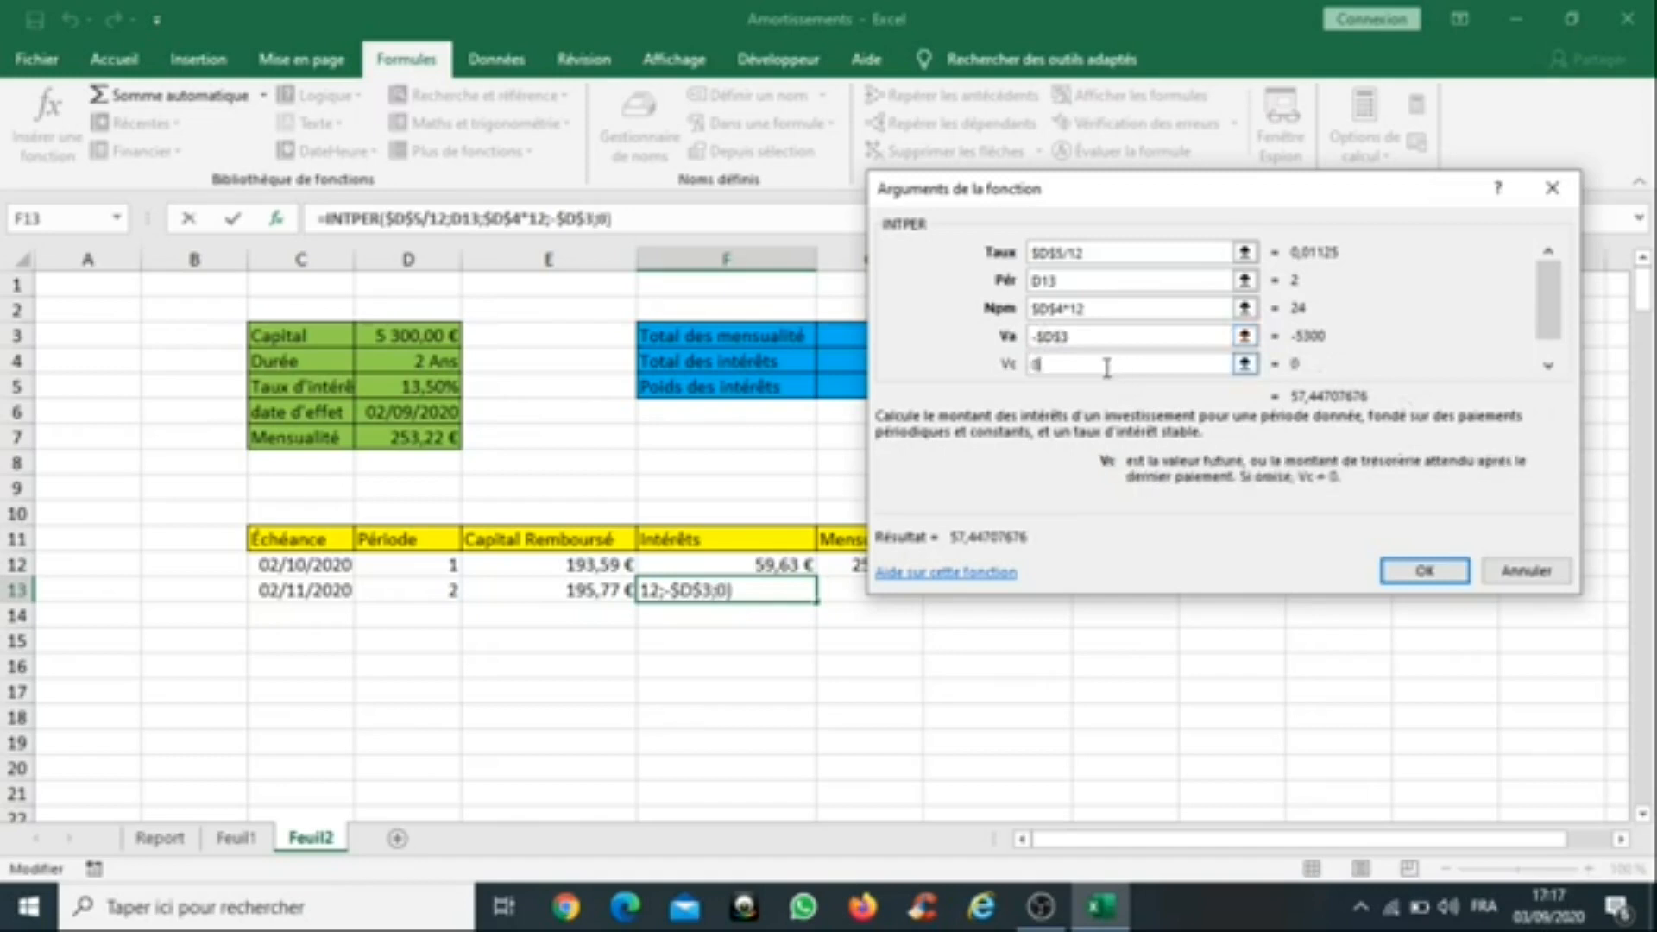
pyautogui.click(1424, 571)
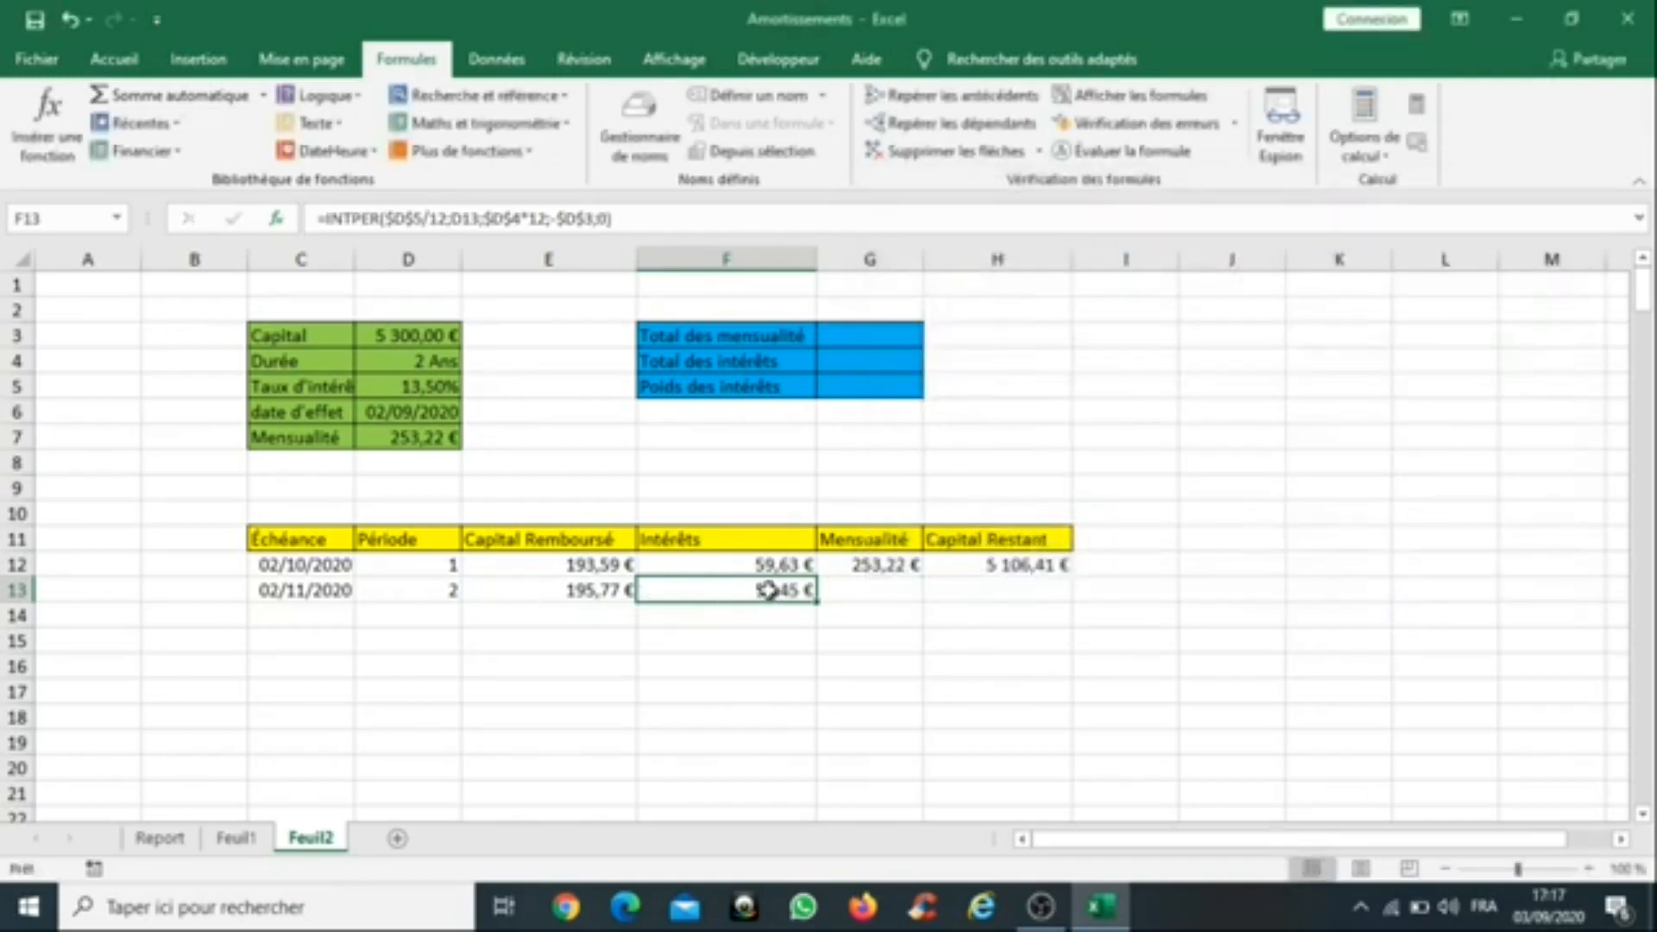
# Step: Wrap the F13 INTPER formula in a SI function whose logical test is D13=""
pyautogui.click(330, 217)
pyautogui.write('si')
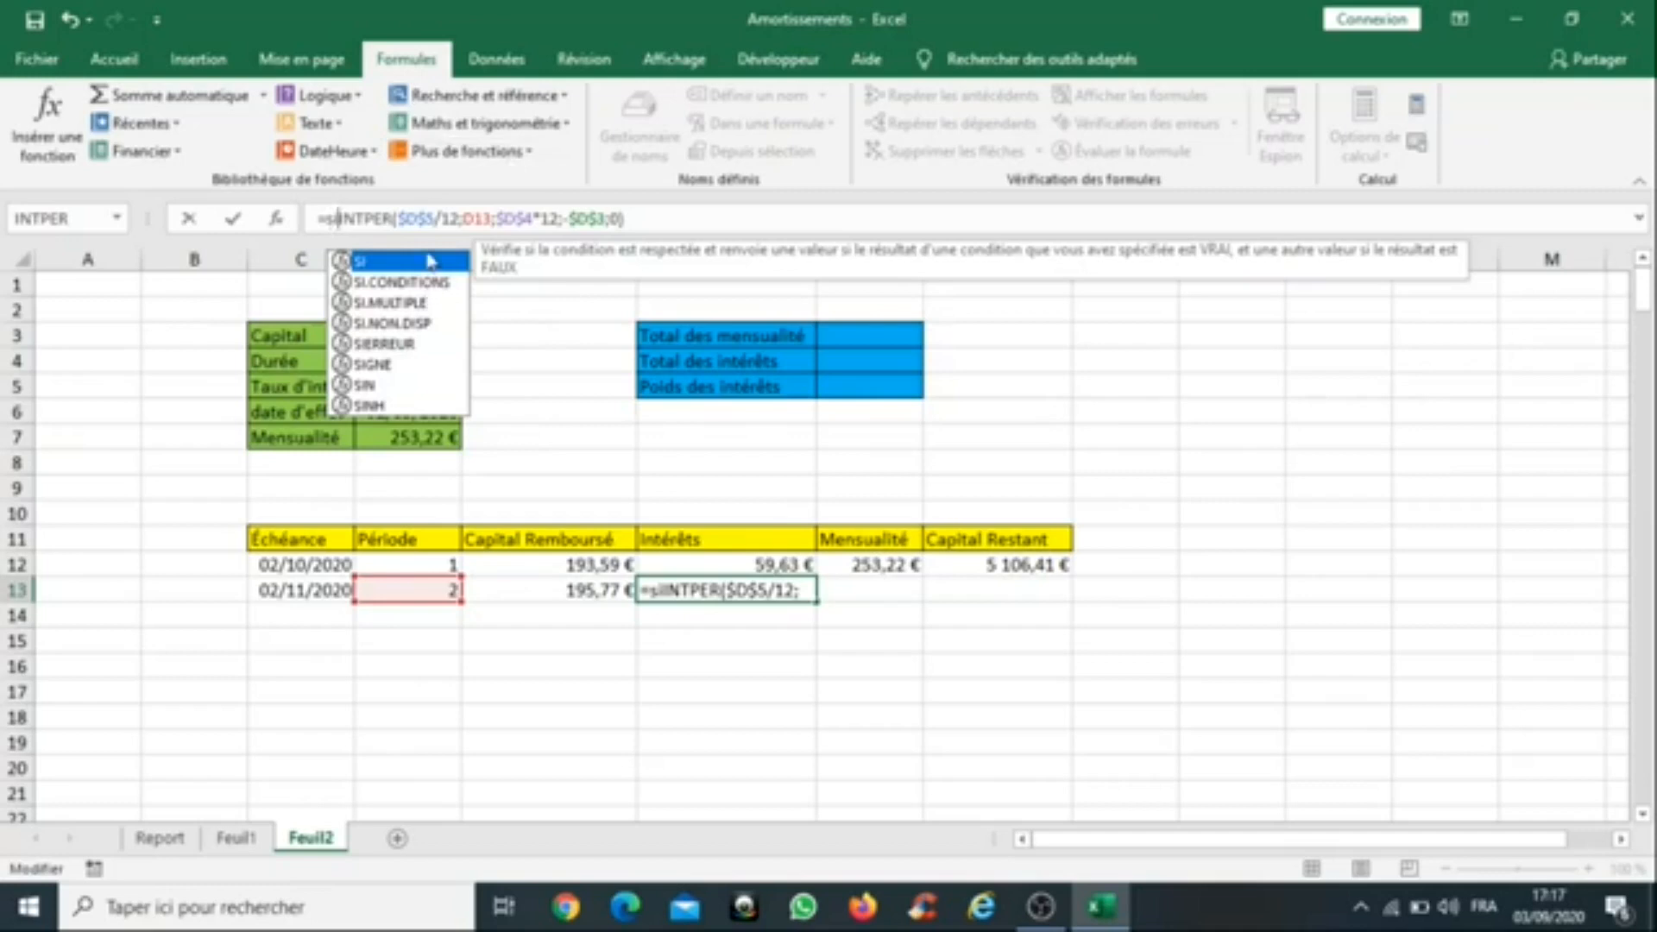
pyautogui.doubleClick(427, 264)
pyautogui.click(419, 591)
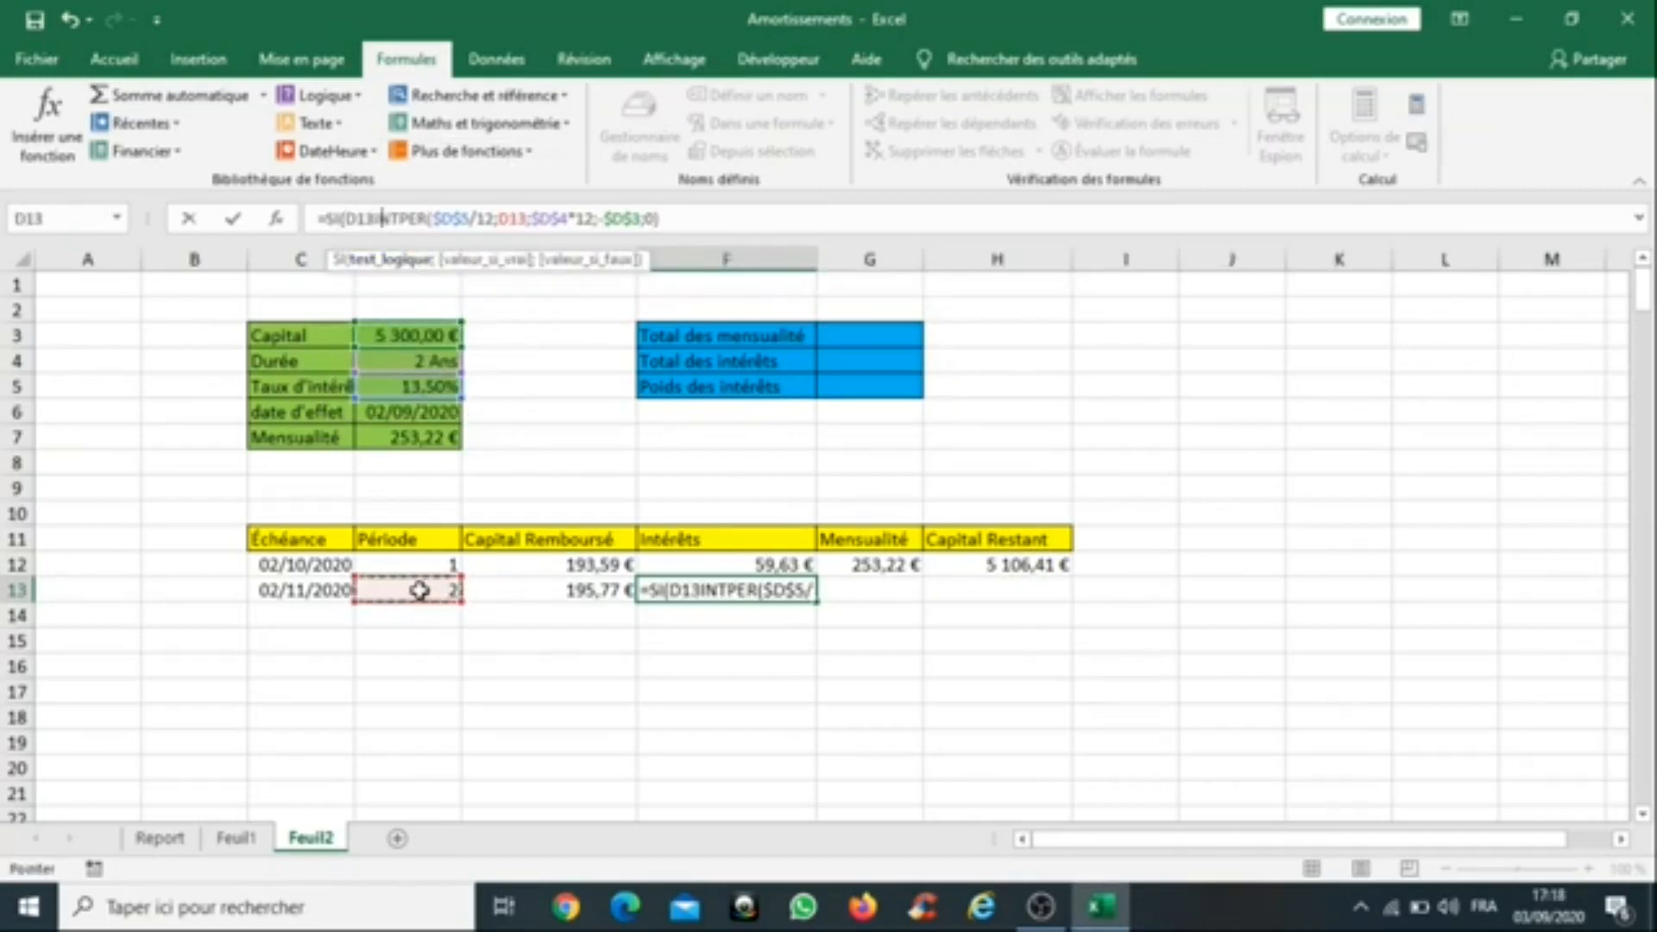
pyautogui.write('=')
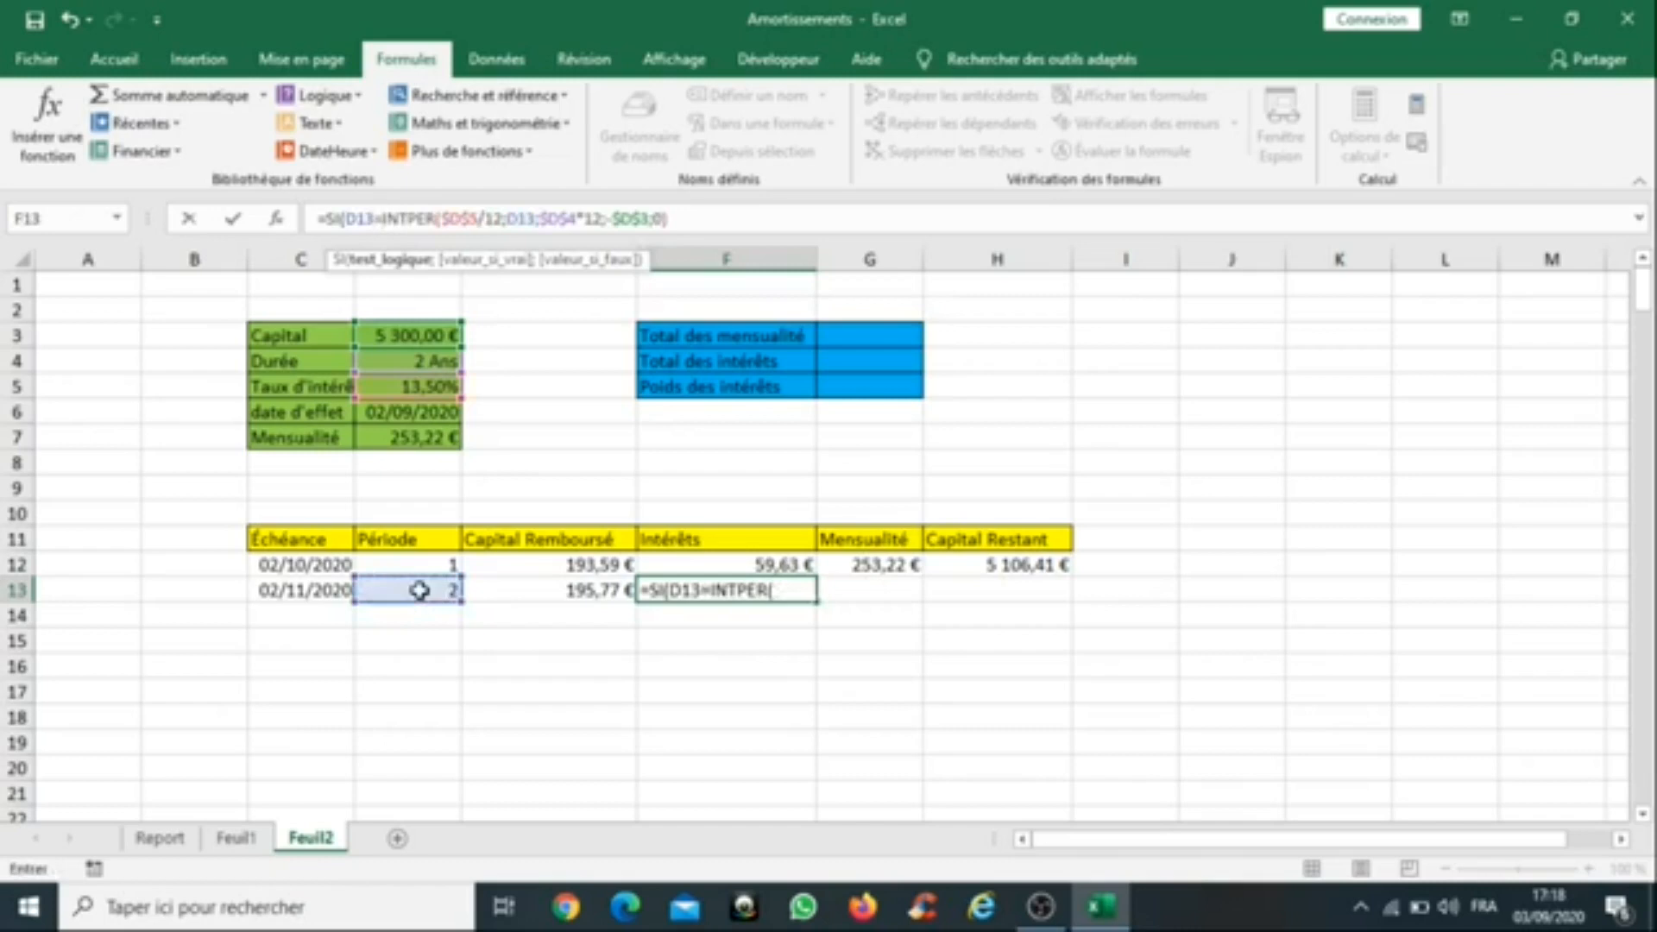
pyautogui.write('""')
# Step: Make the F13 SI test return "" when true and the INTPER result when false, completing the formula
pyautogui.write(';')
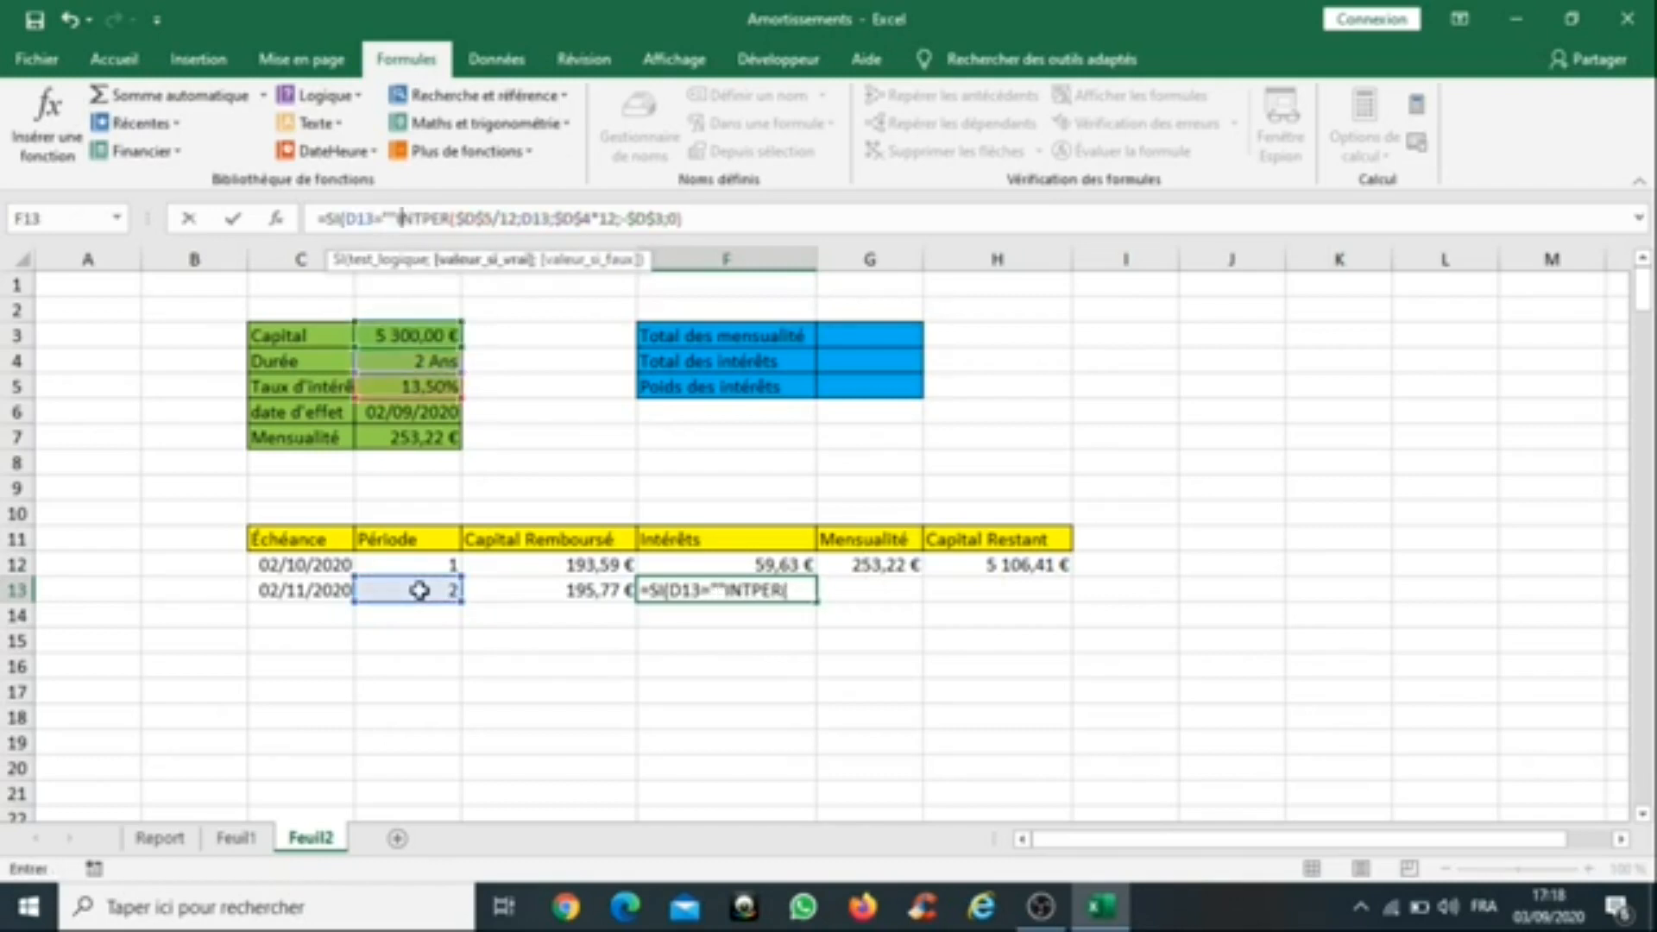
pyautogui.write('""')
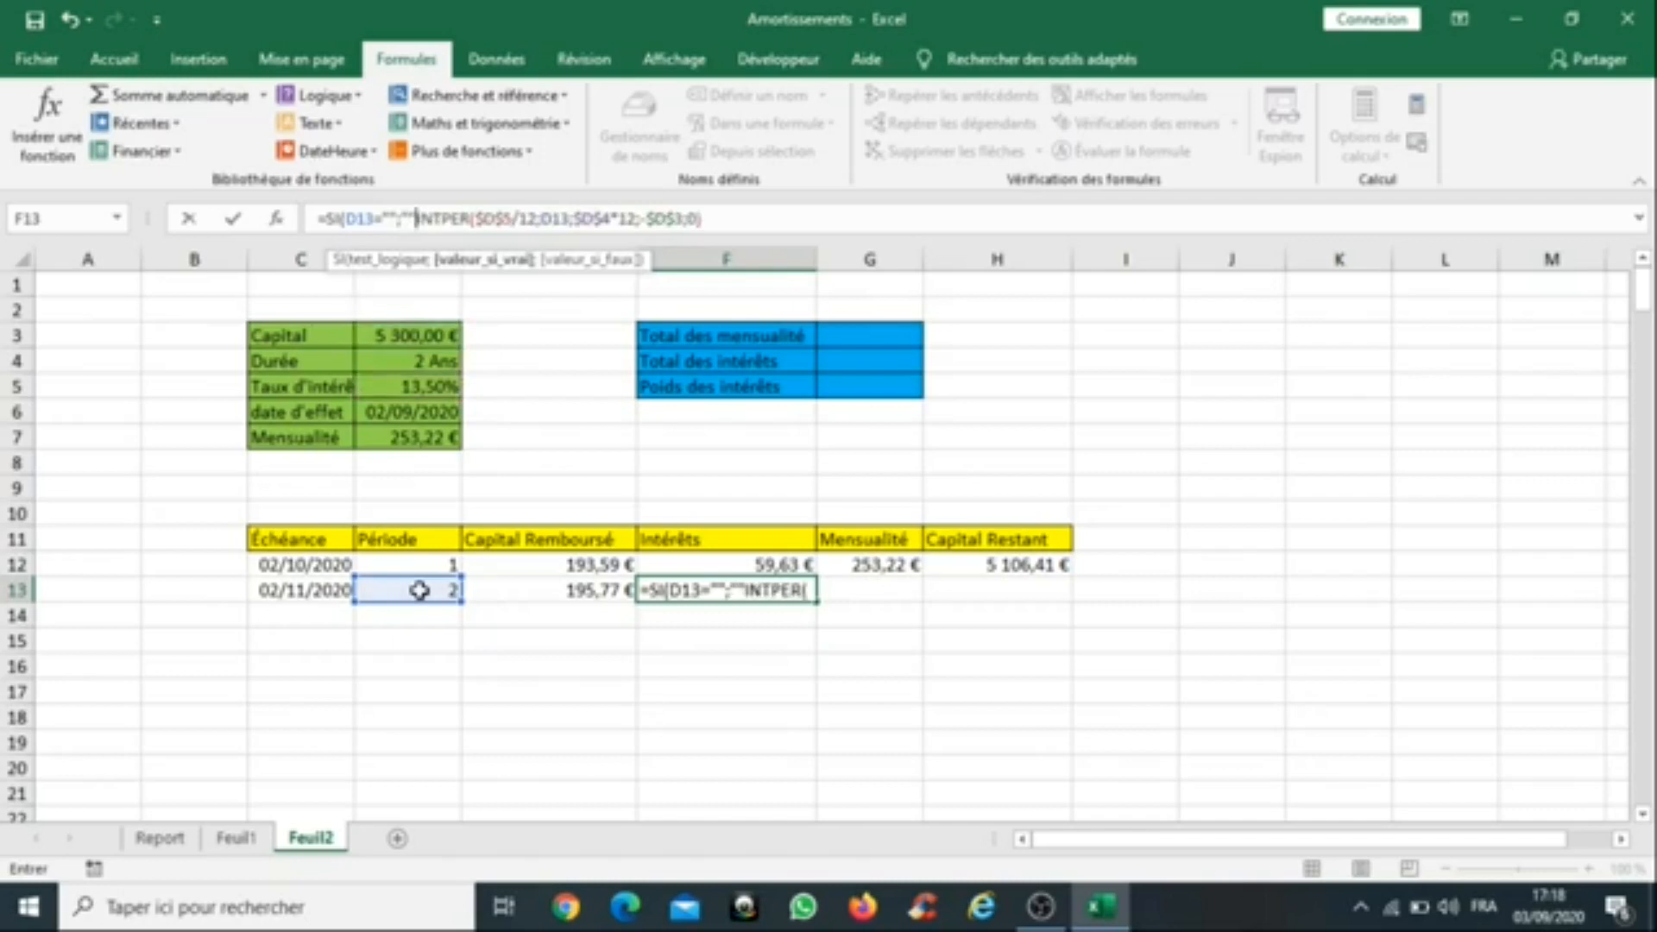
pyautogui.write(';')
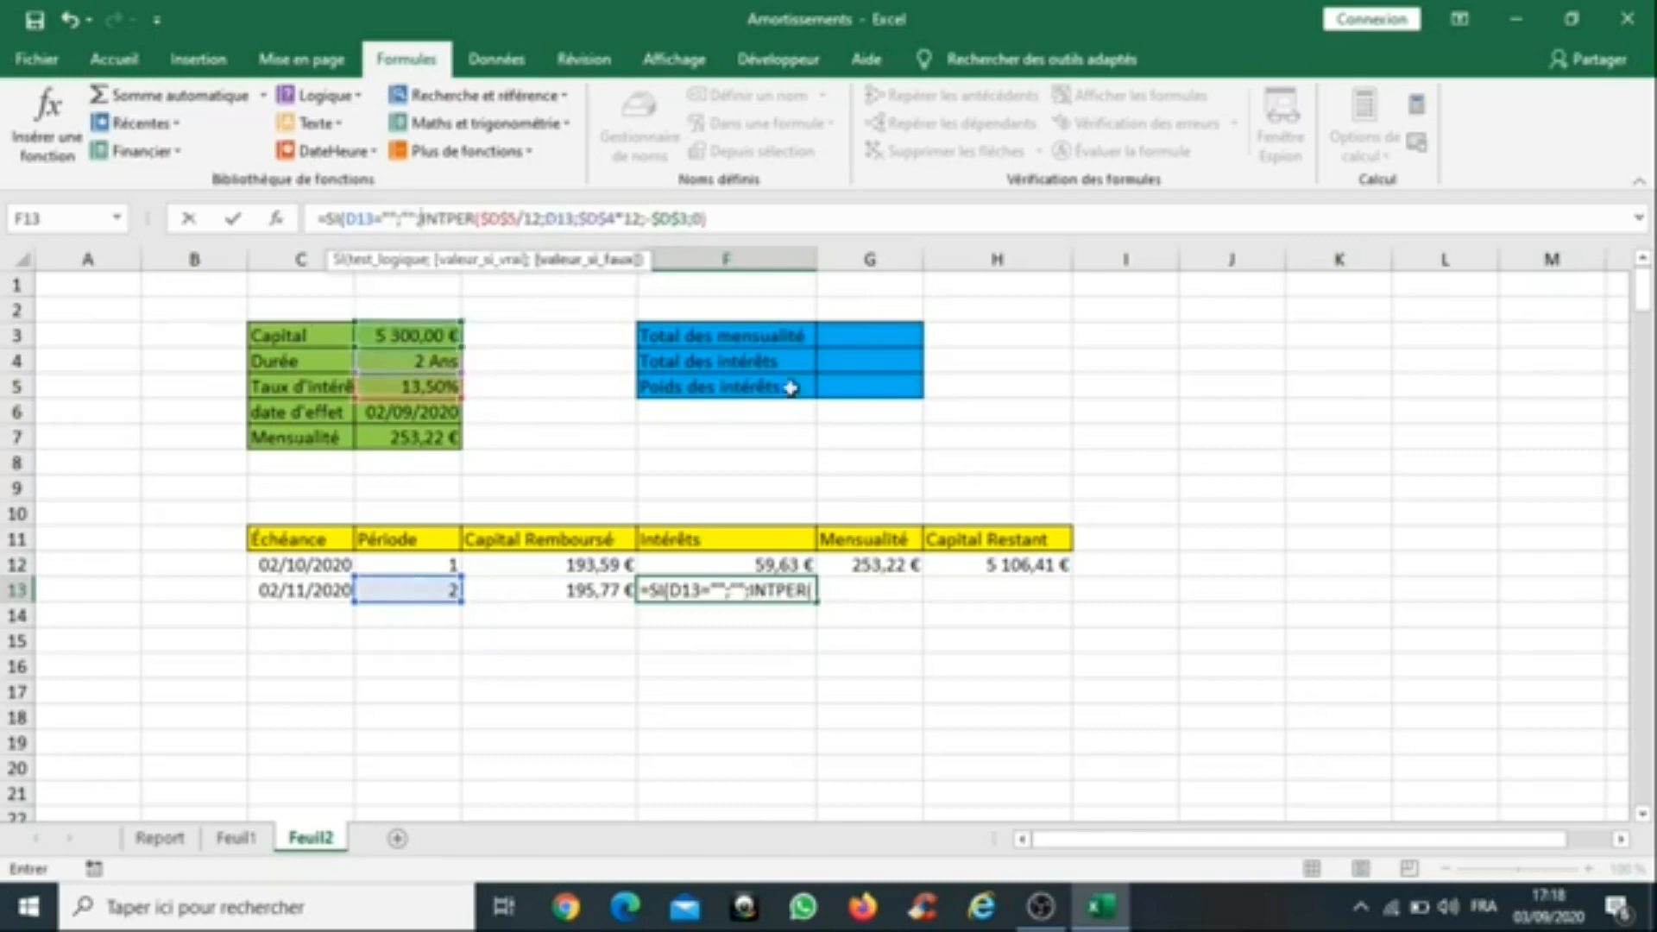
pyautogui.click(728, 218)
pyautogui.write(')')
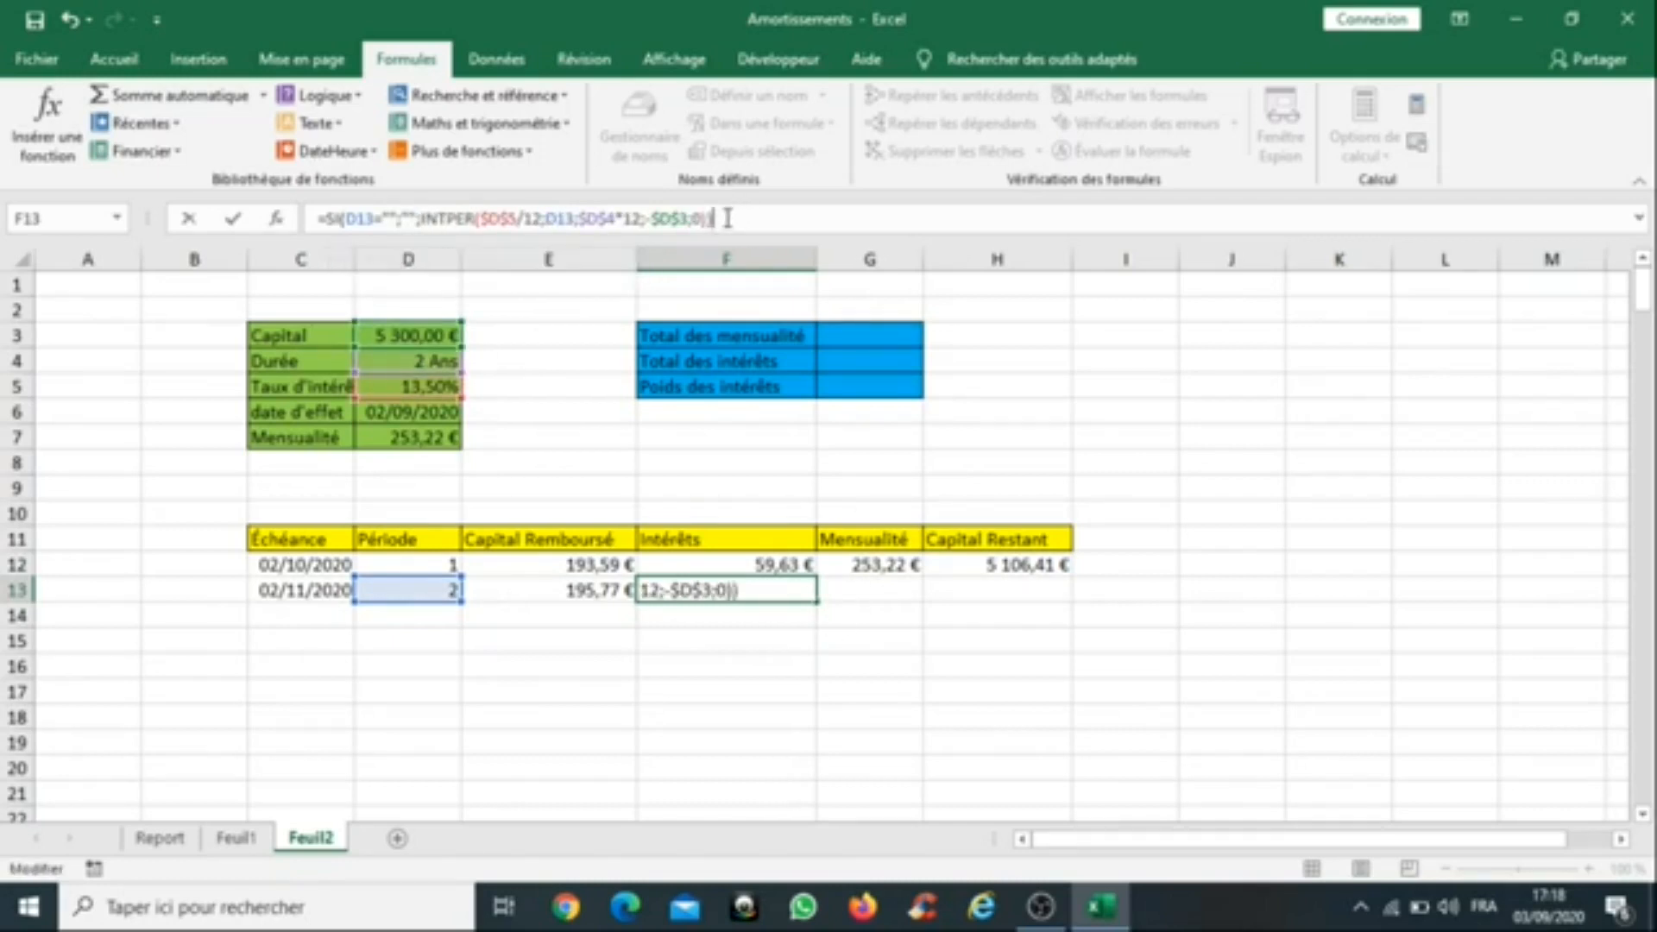
pyautogui.press('Return')
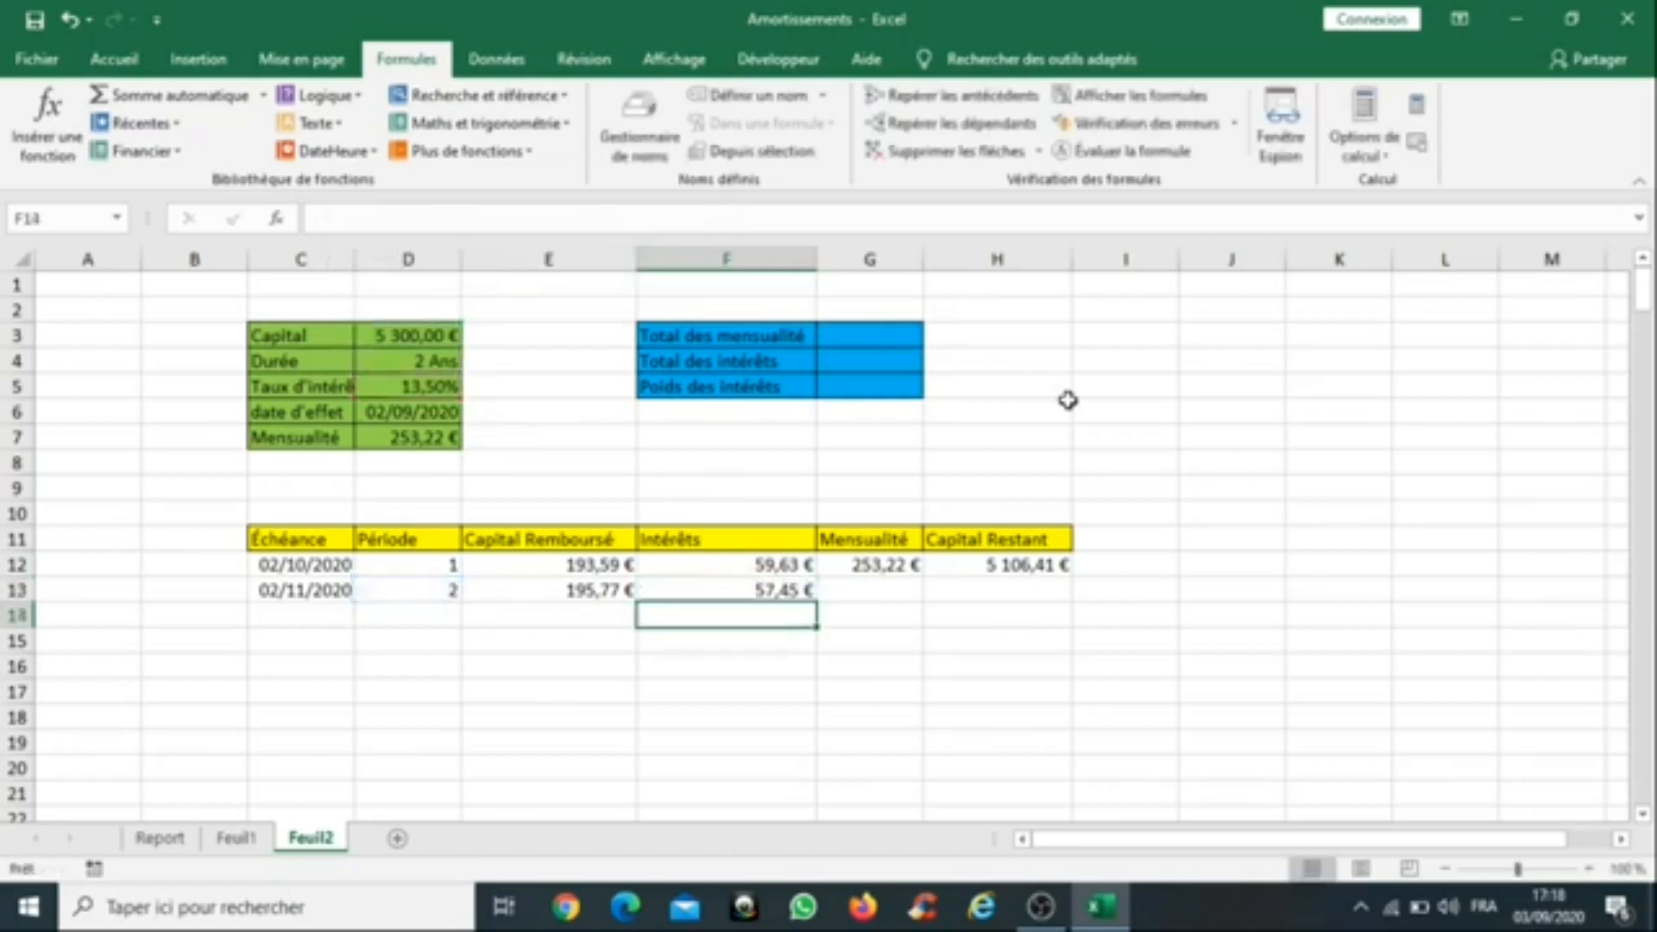
# Step: Enter =E13+F13 in G13, the second Mensualité cell, and compare it with G12 and the payment in D7
pyautogui.click(883, 591)
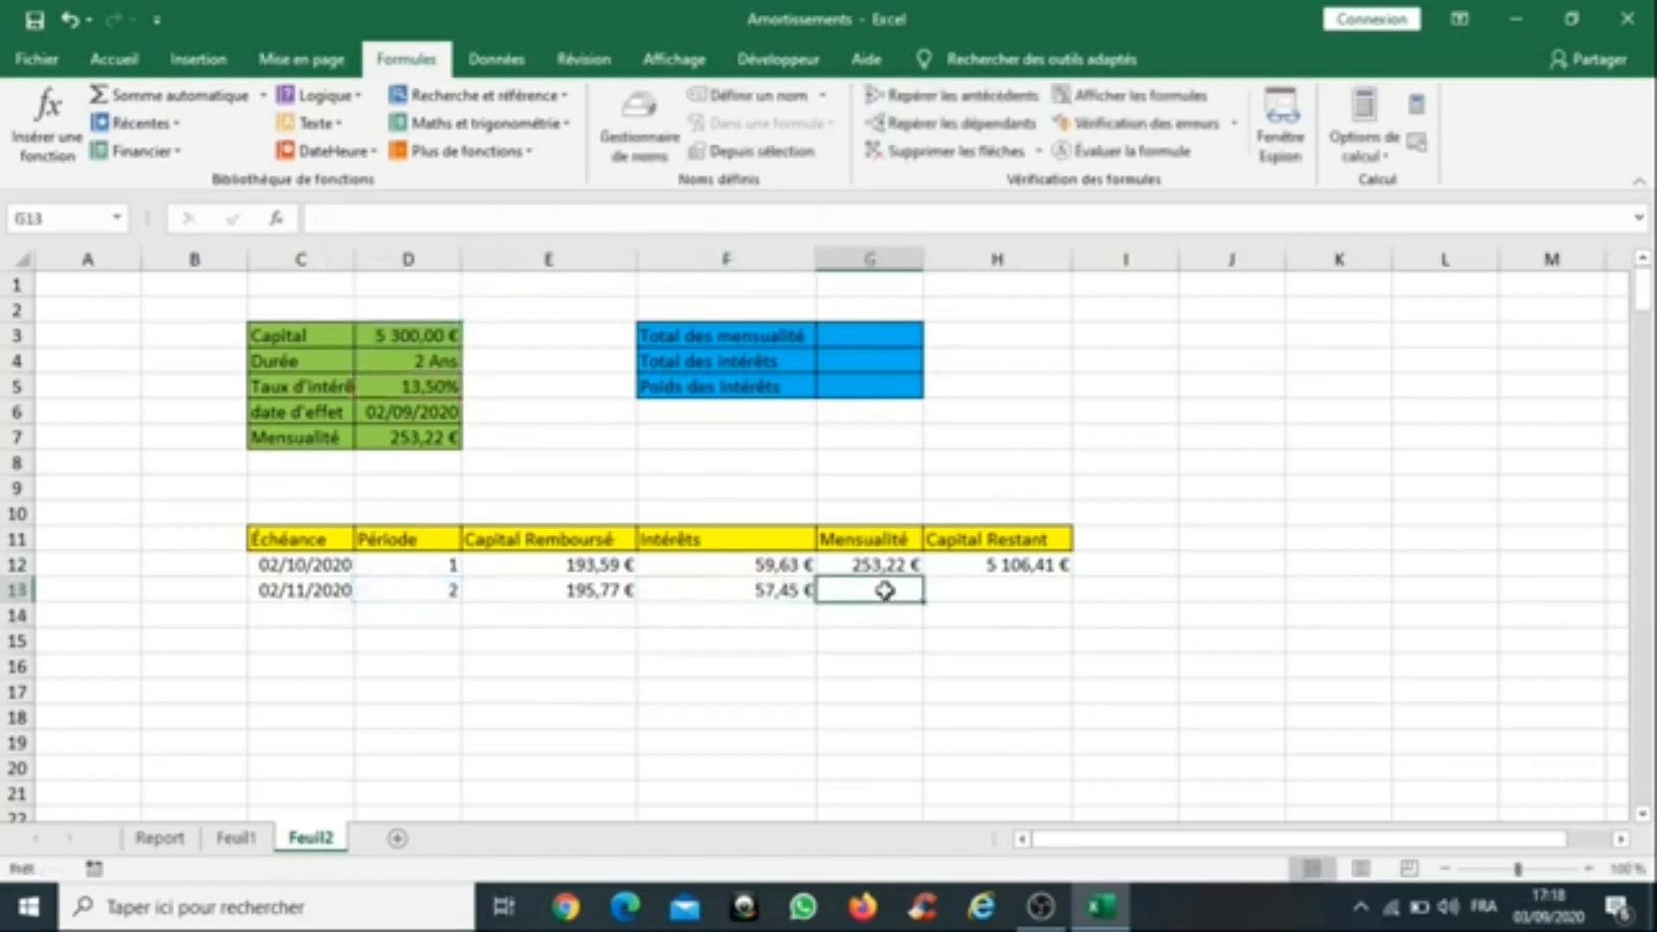
pyautogui.write('=')
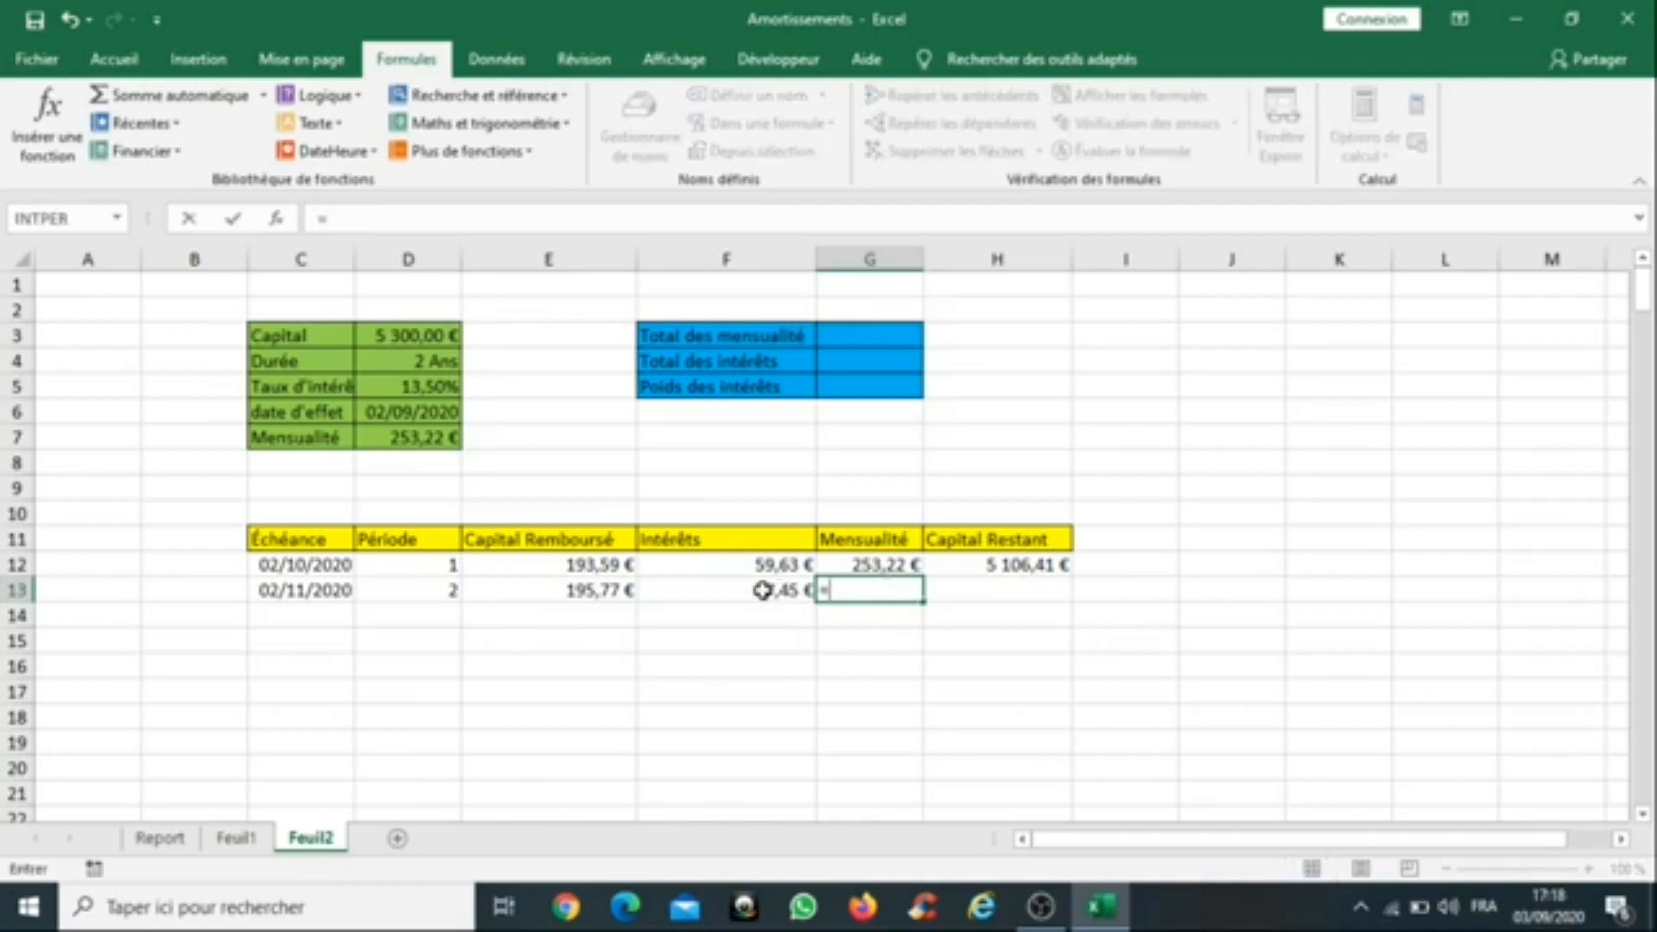
pyautogui.click(585, 594)
pyautogui.write('+')
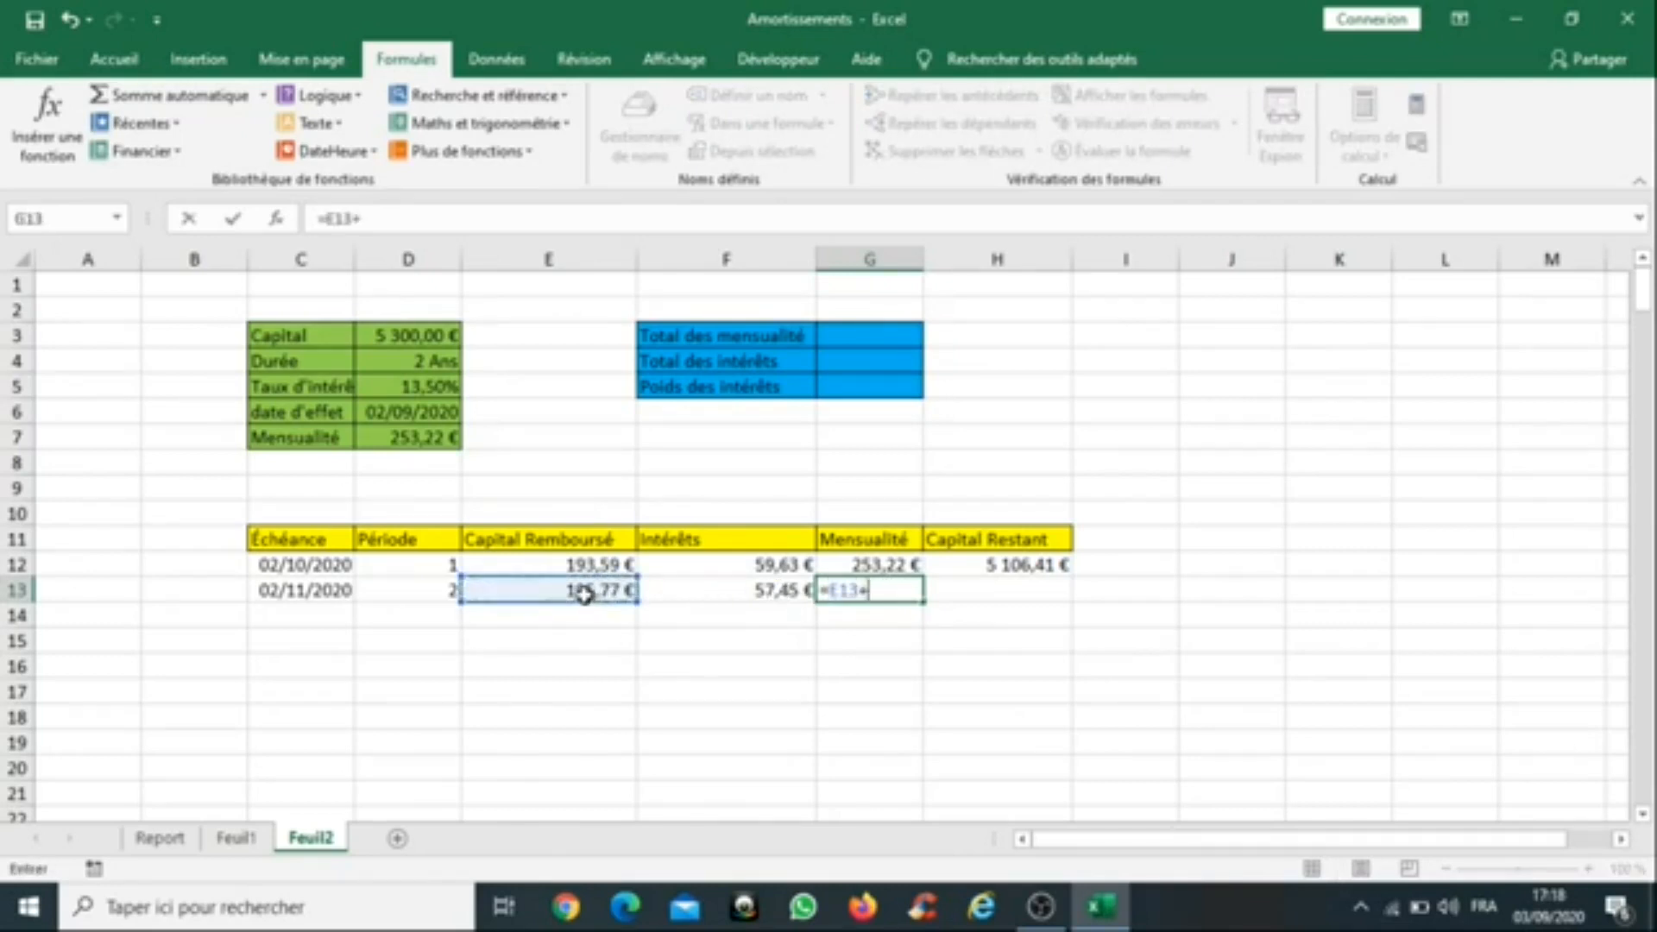
pyautogui.click(692, 590)
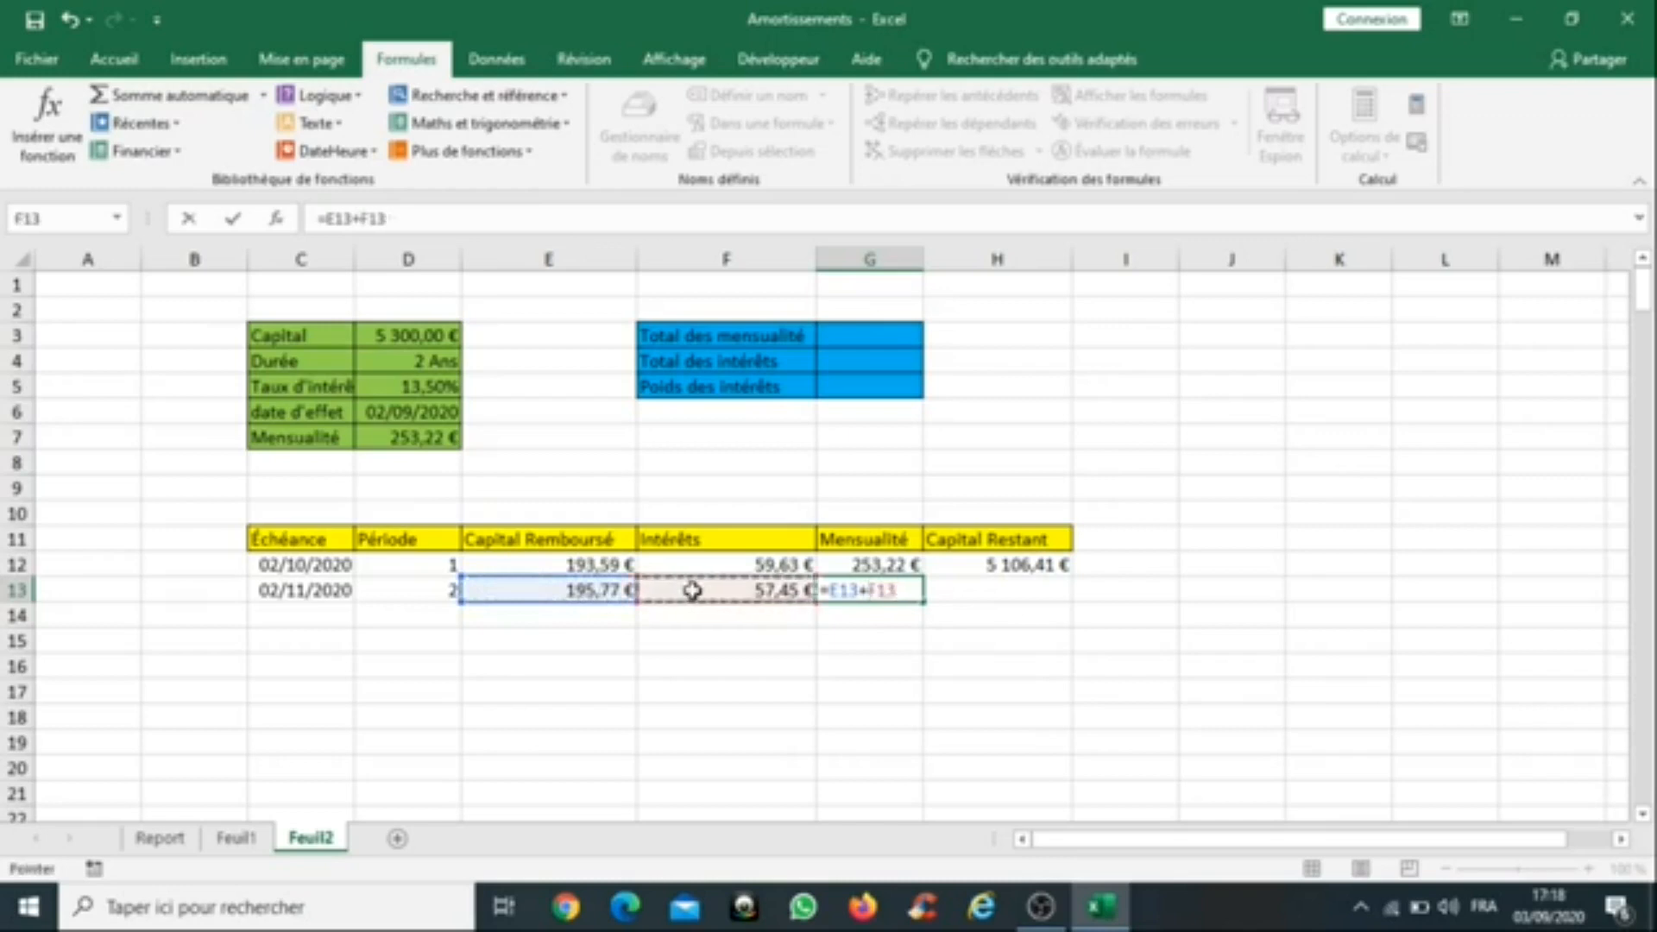
pyautogui.press('Return')
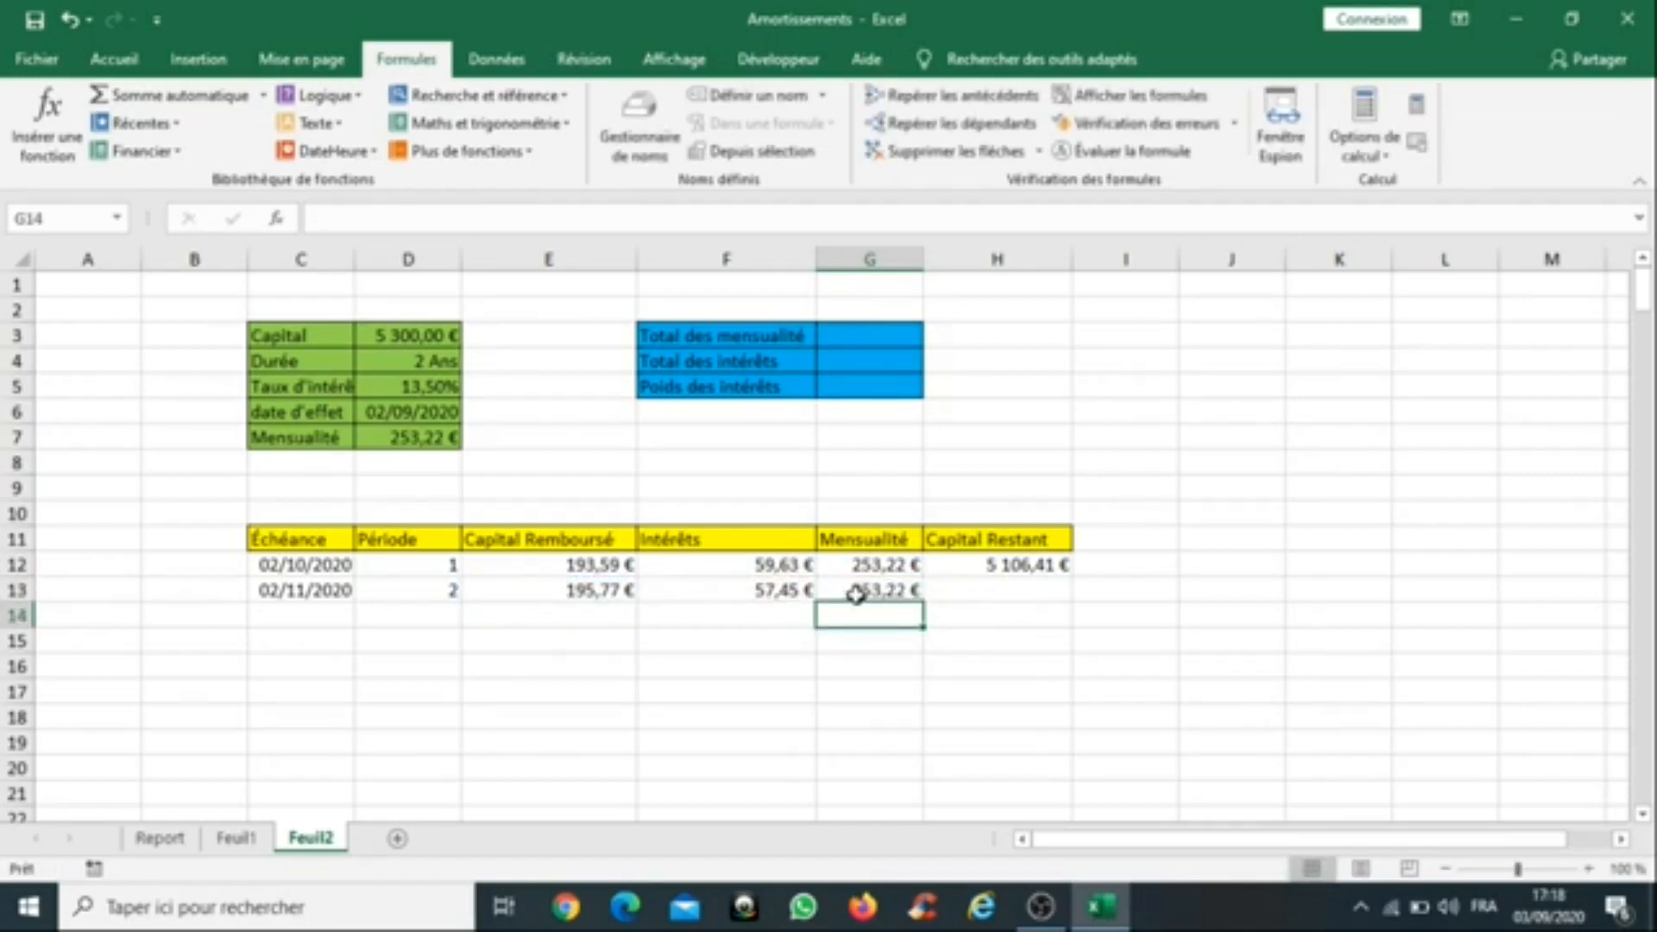
pyautogui.click(871, 566)
pyautogui.click(877, 590)
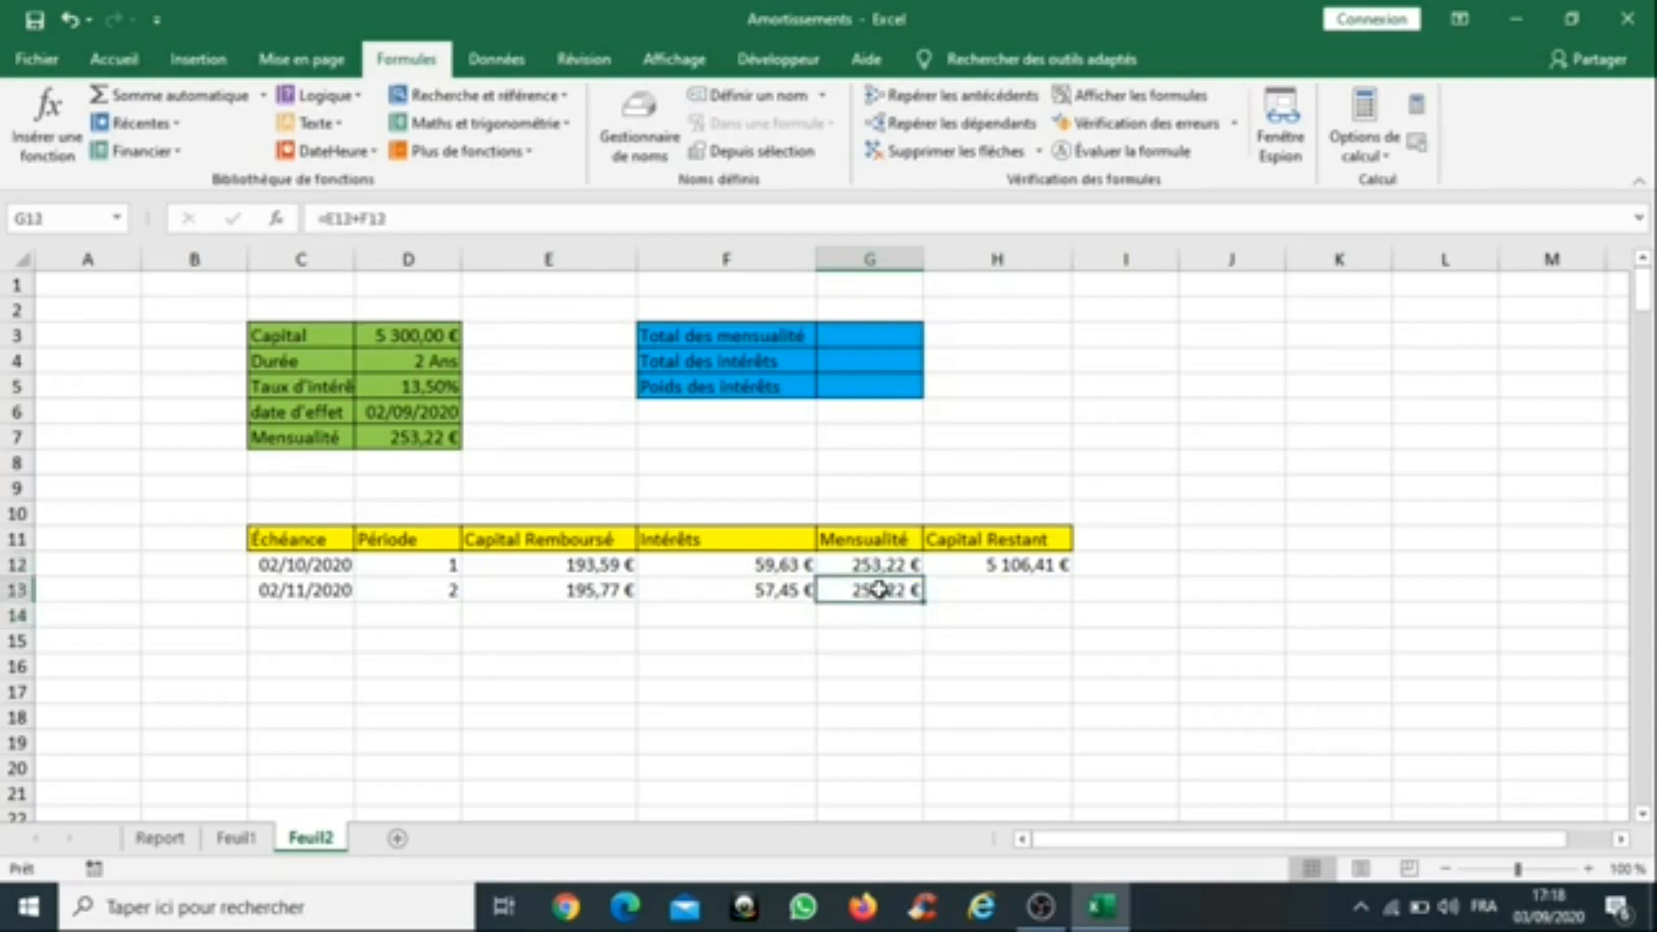
pyautogui.click(418, 440)
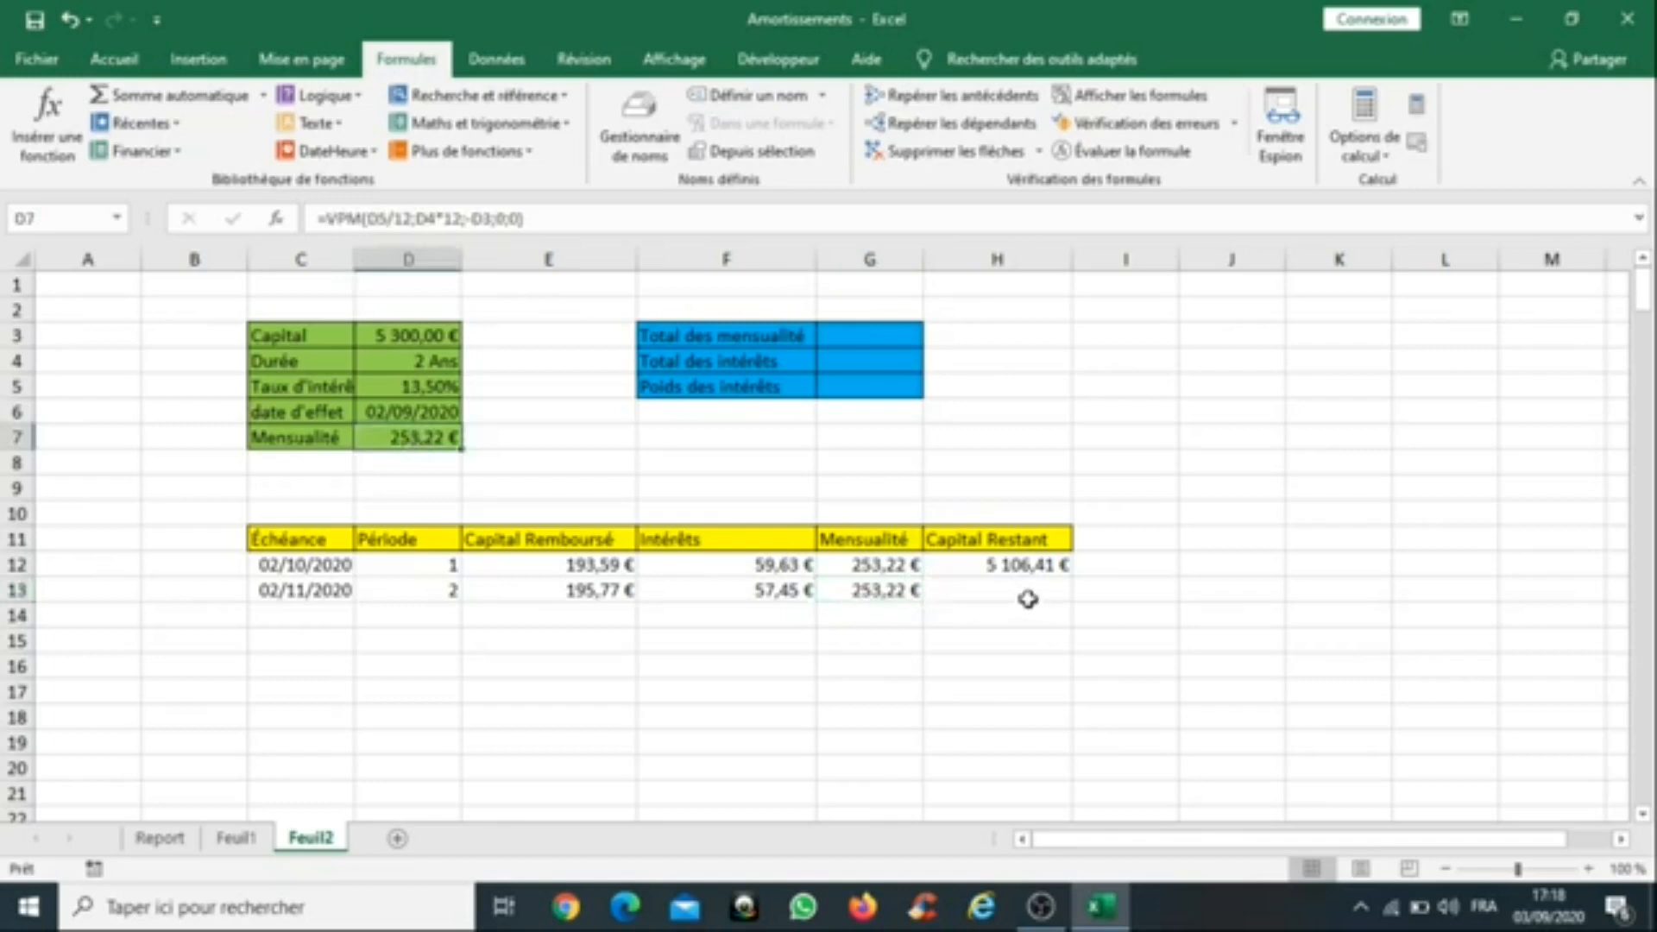
# Step: Wrap the G13 sum in a SI function whose logical test is D13=""
pyautogui.click(881, 590)
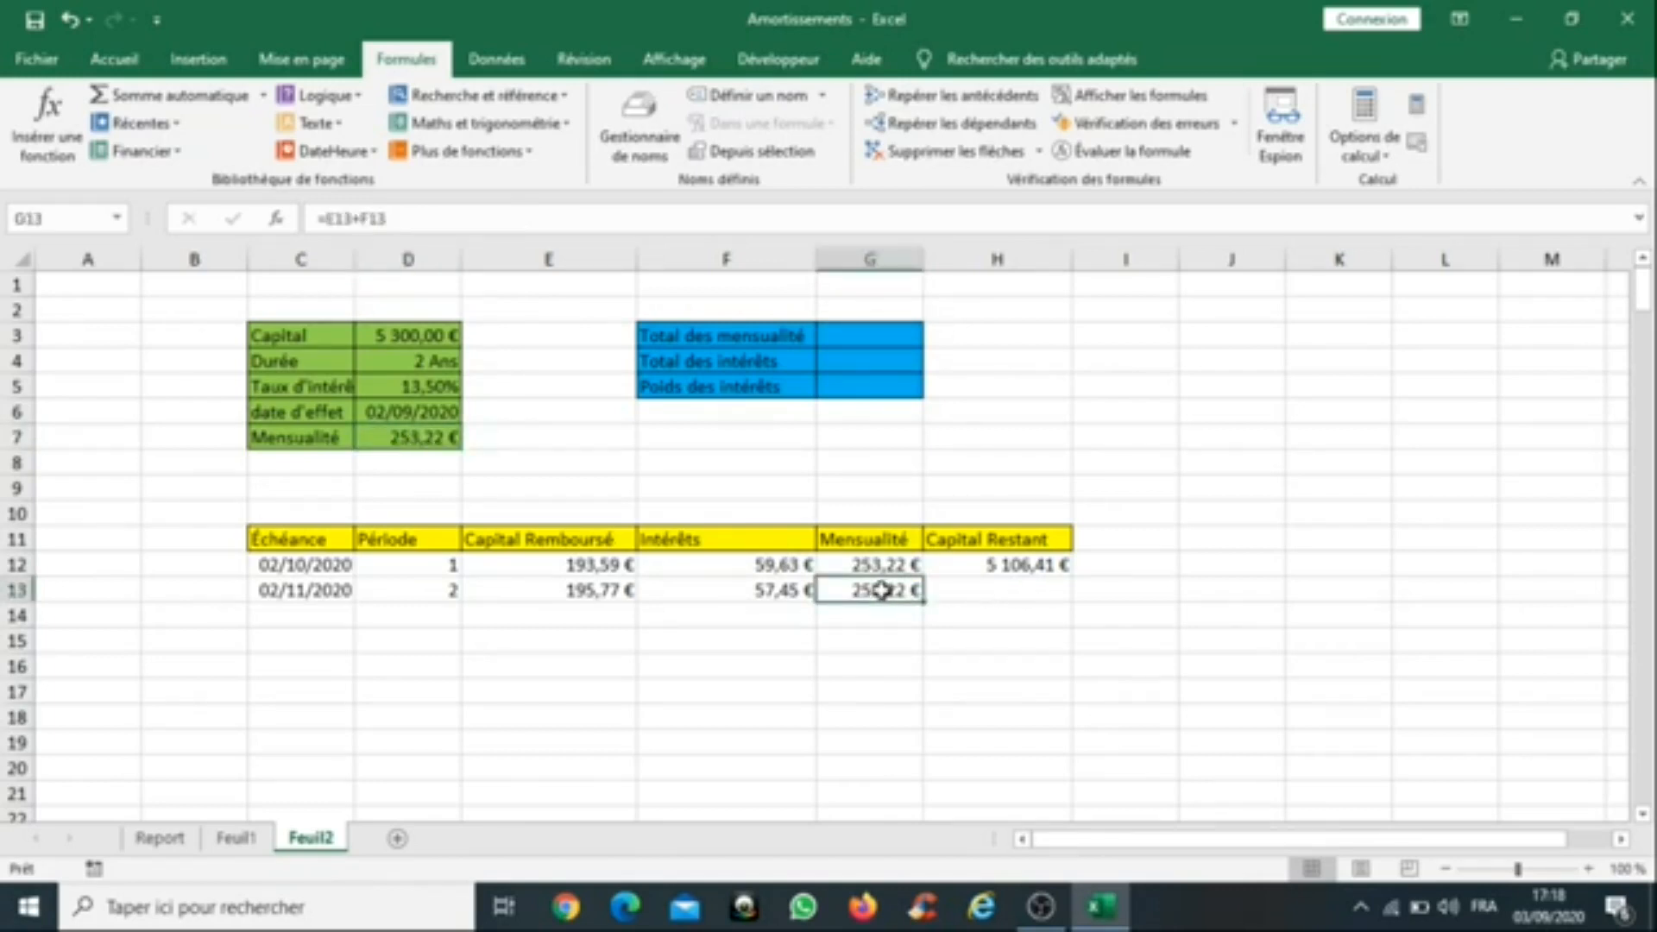
pyautogui.click(328, 220)
pyautogui.write('si')
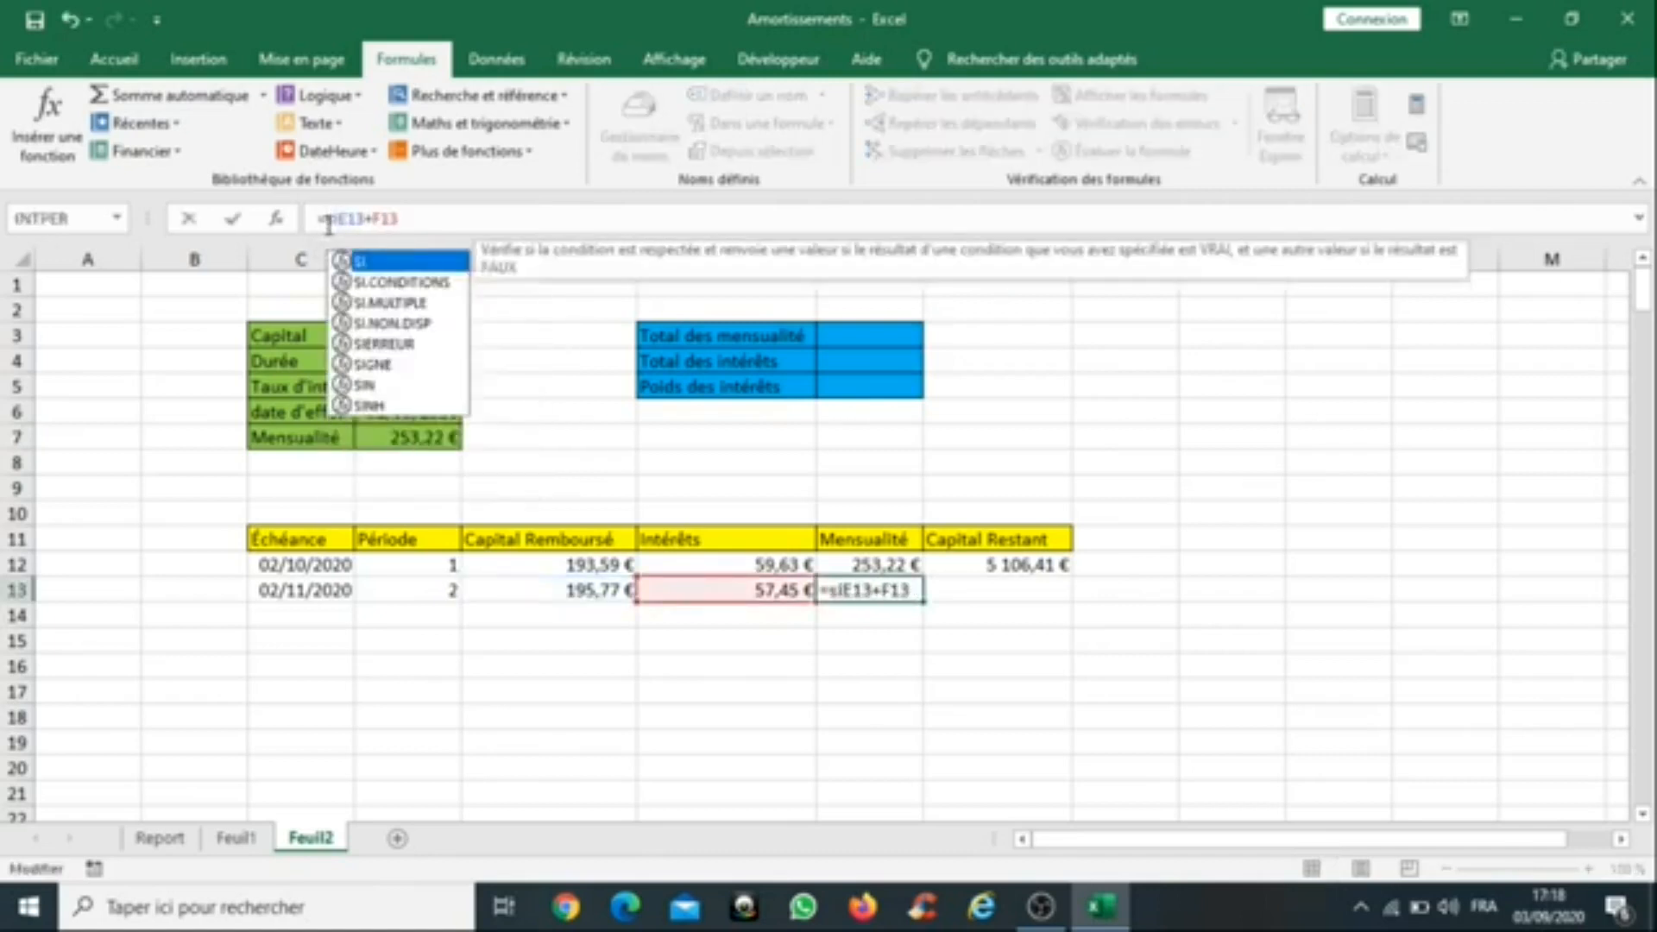
pyautogui.doubleClick(423, 261)
pyautogui.click(420, 593)
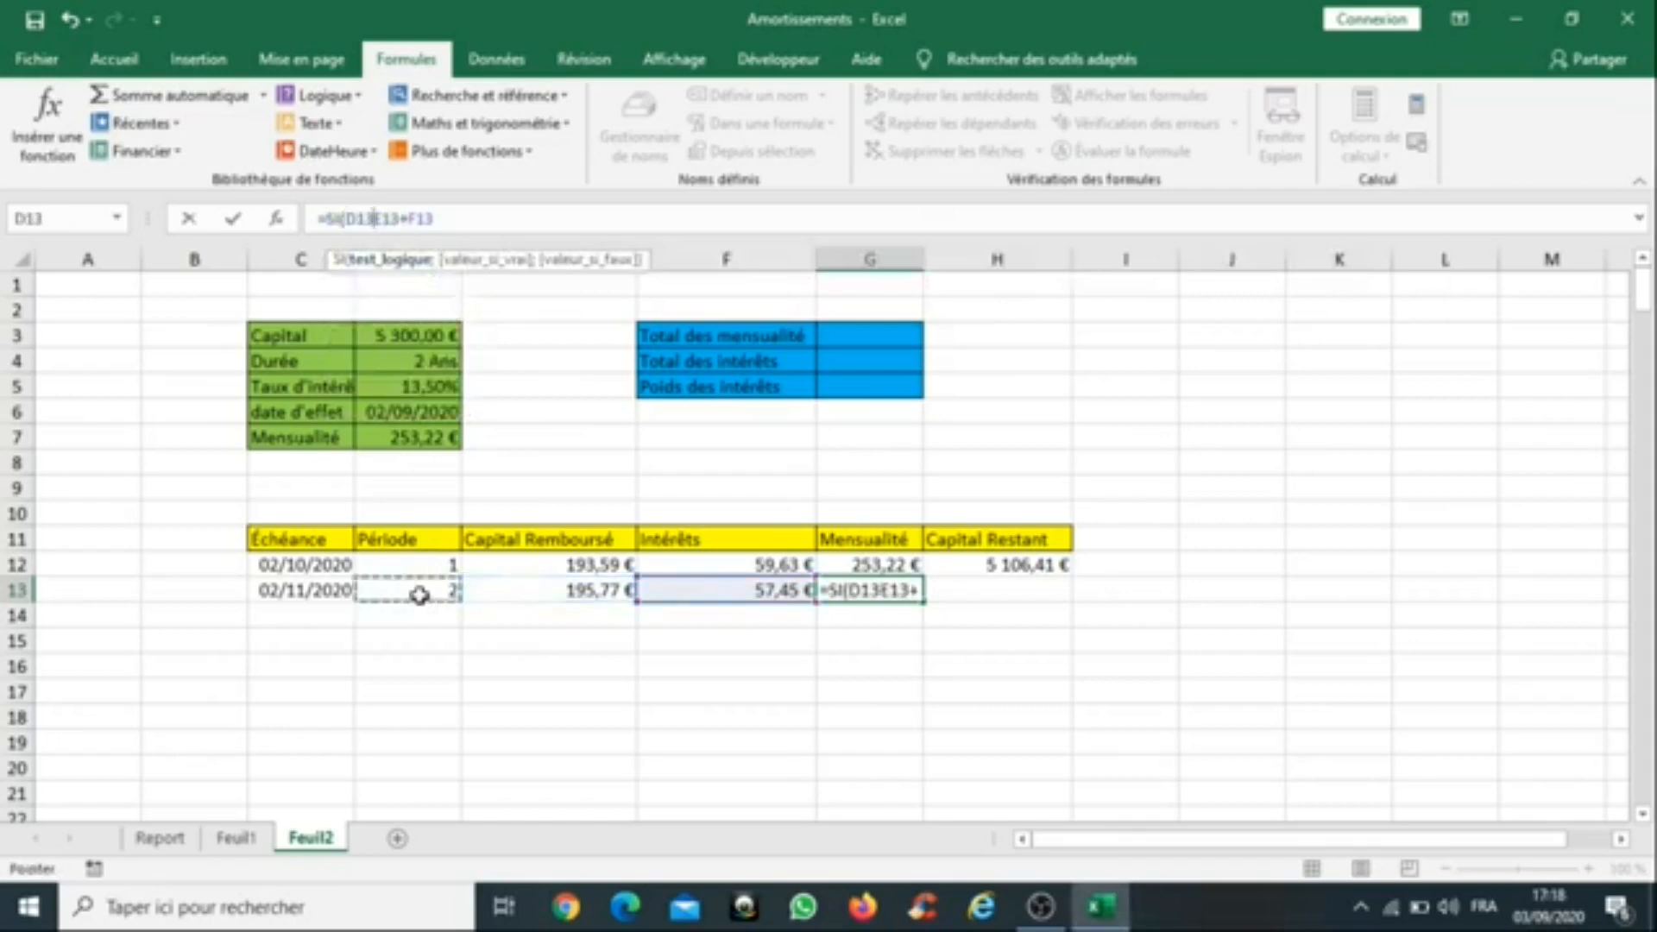
pyautogui.write('=')
pyautogui.write('""')
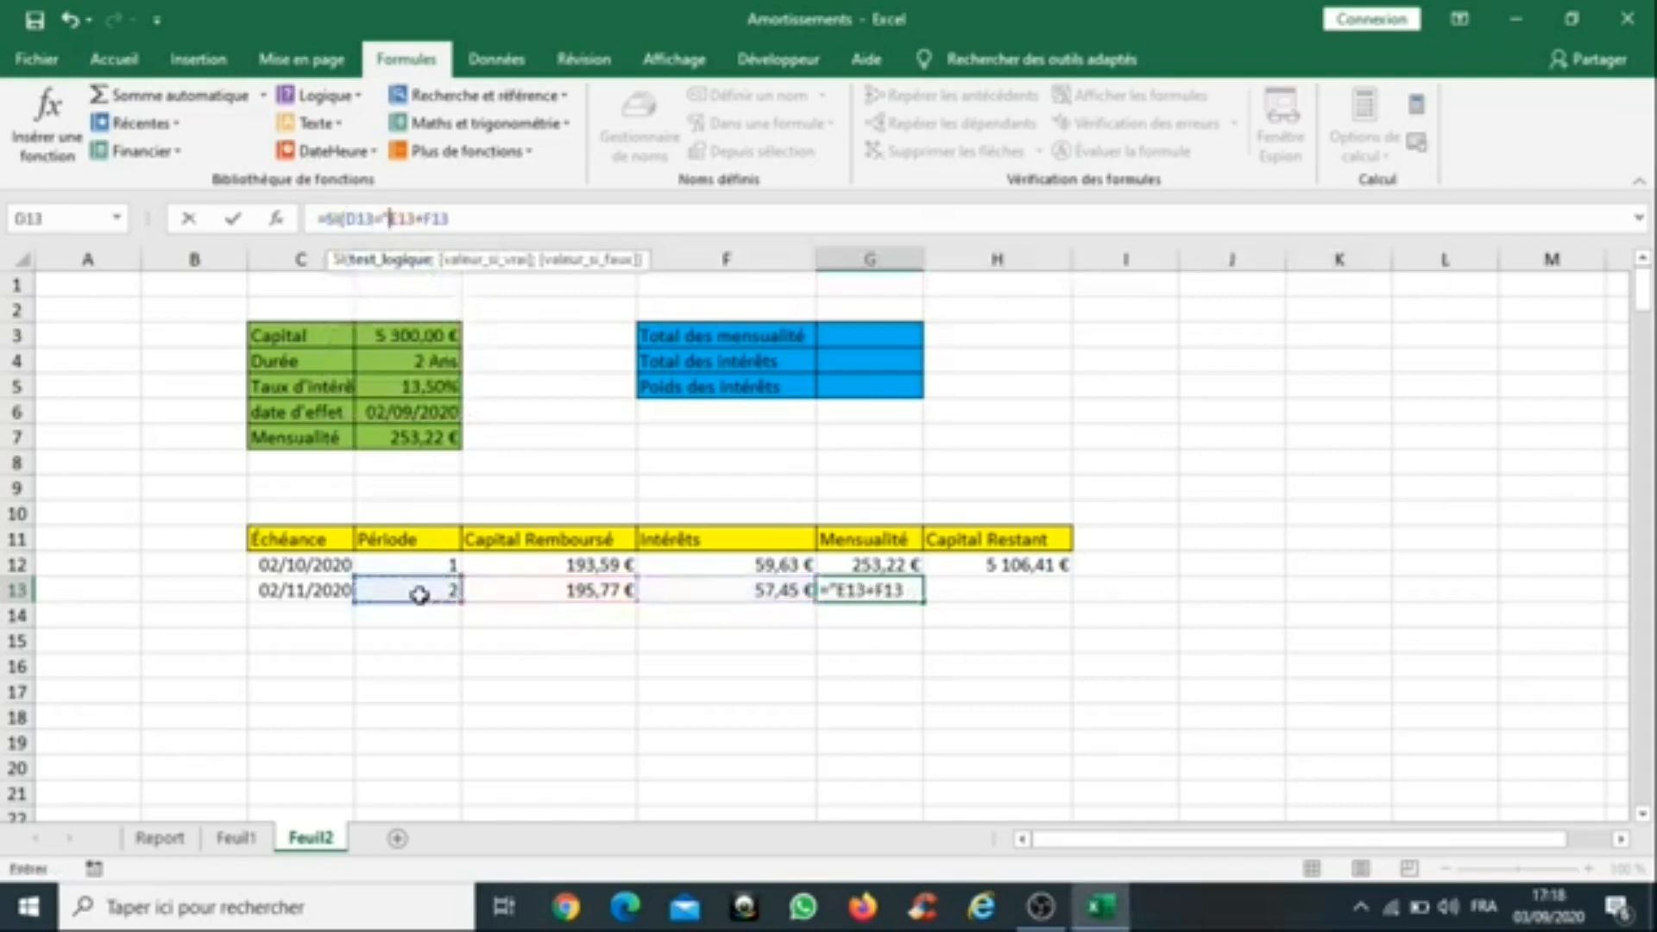
# Step: Make the G13 SI test return "" when true and E13+F13 when false, completing the formula
pyautogui.write(';')
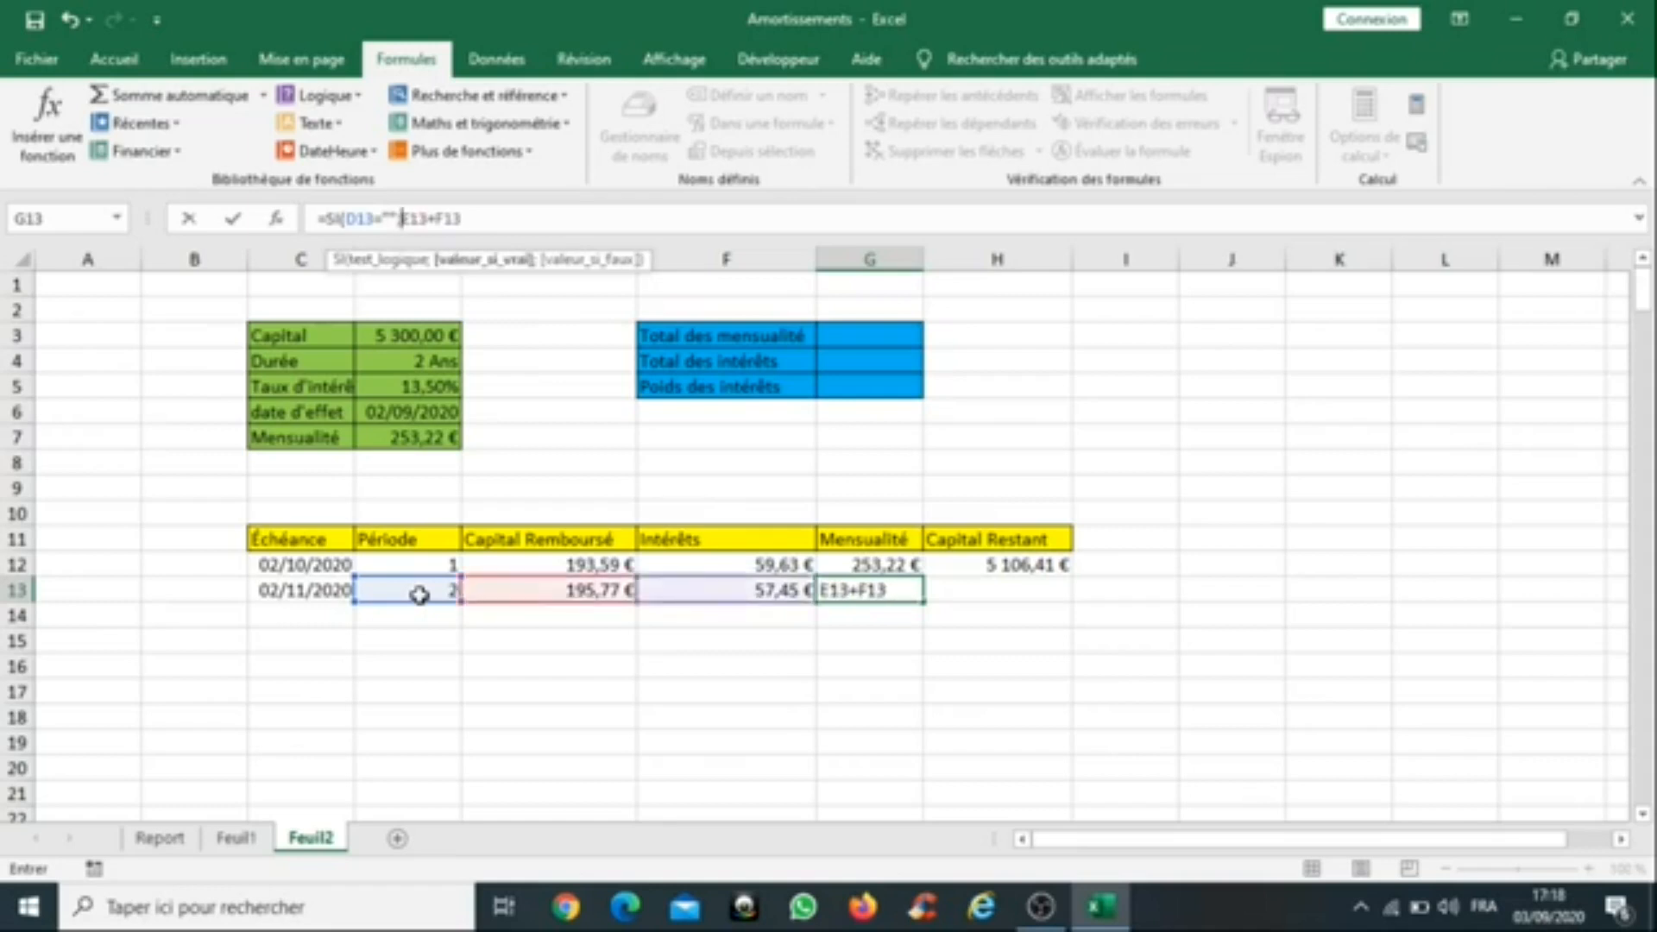
pyautogui.write('"";')
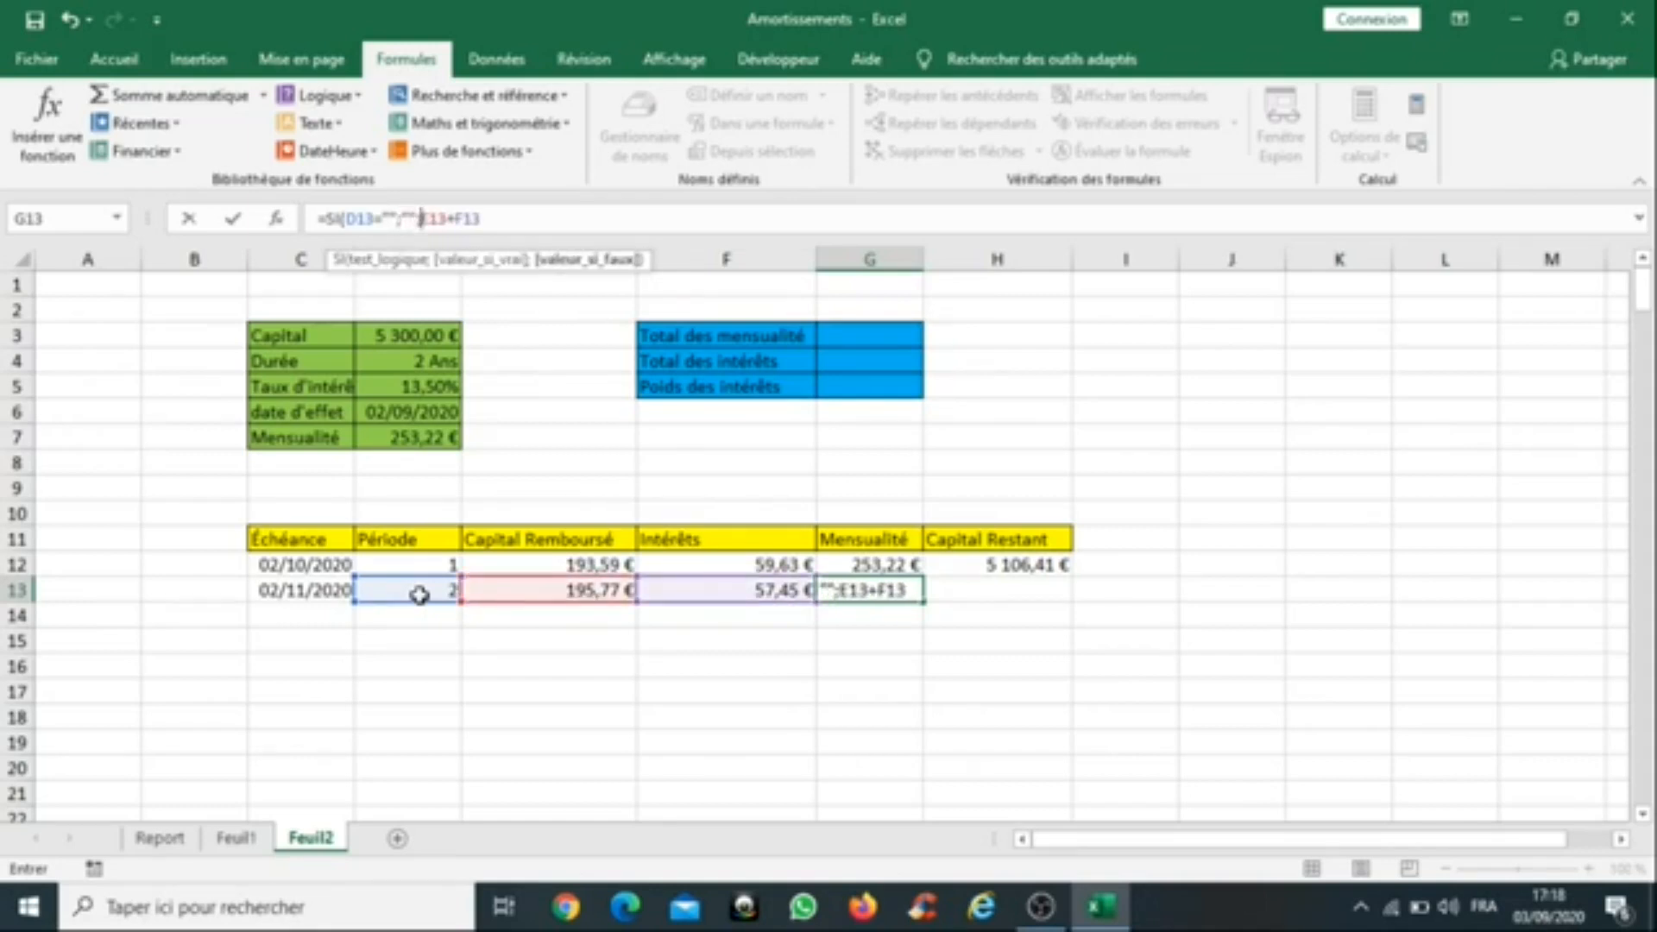
pyautogui.click(508, 221)
pyautogui.write(')')
pyautogui.press('Return')
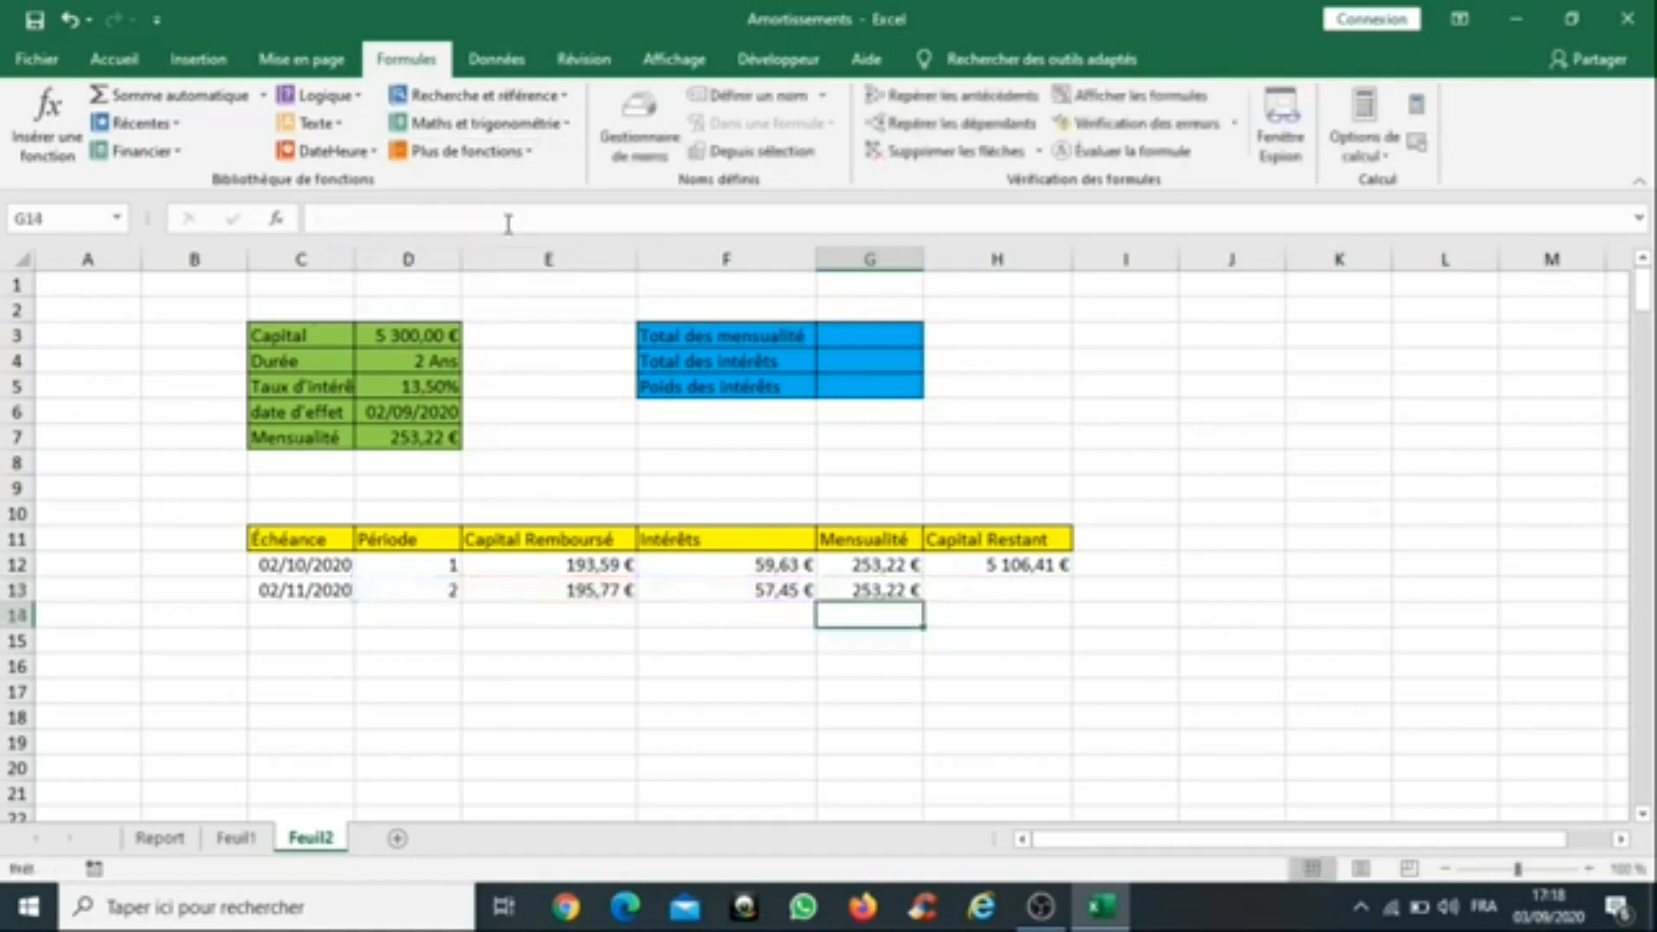
# Step: Enter =H12-E13 in H13, the second Capital Restant cell, to subtract the repaid capital from the previous balance
pyautogui.click(984, 593)
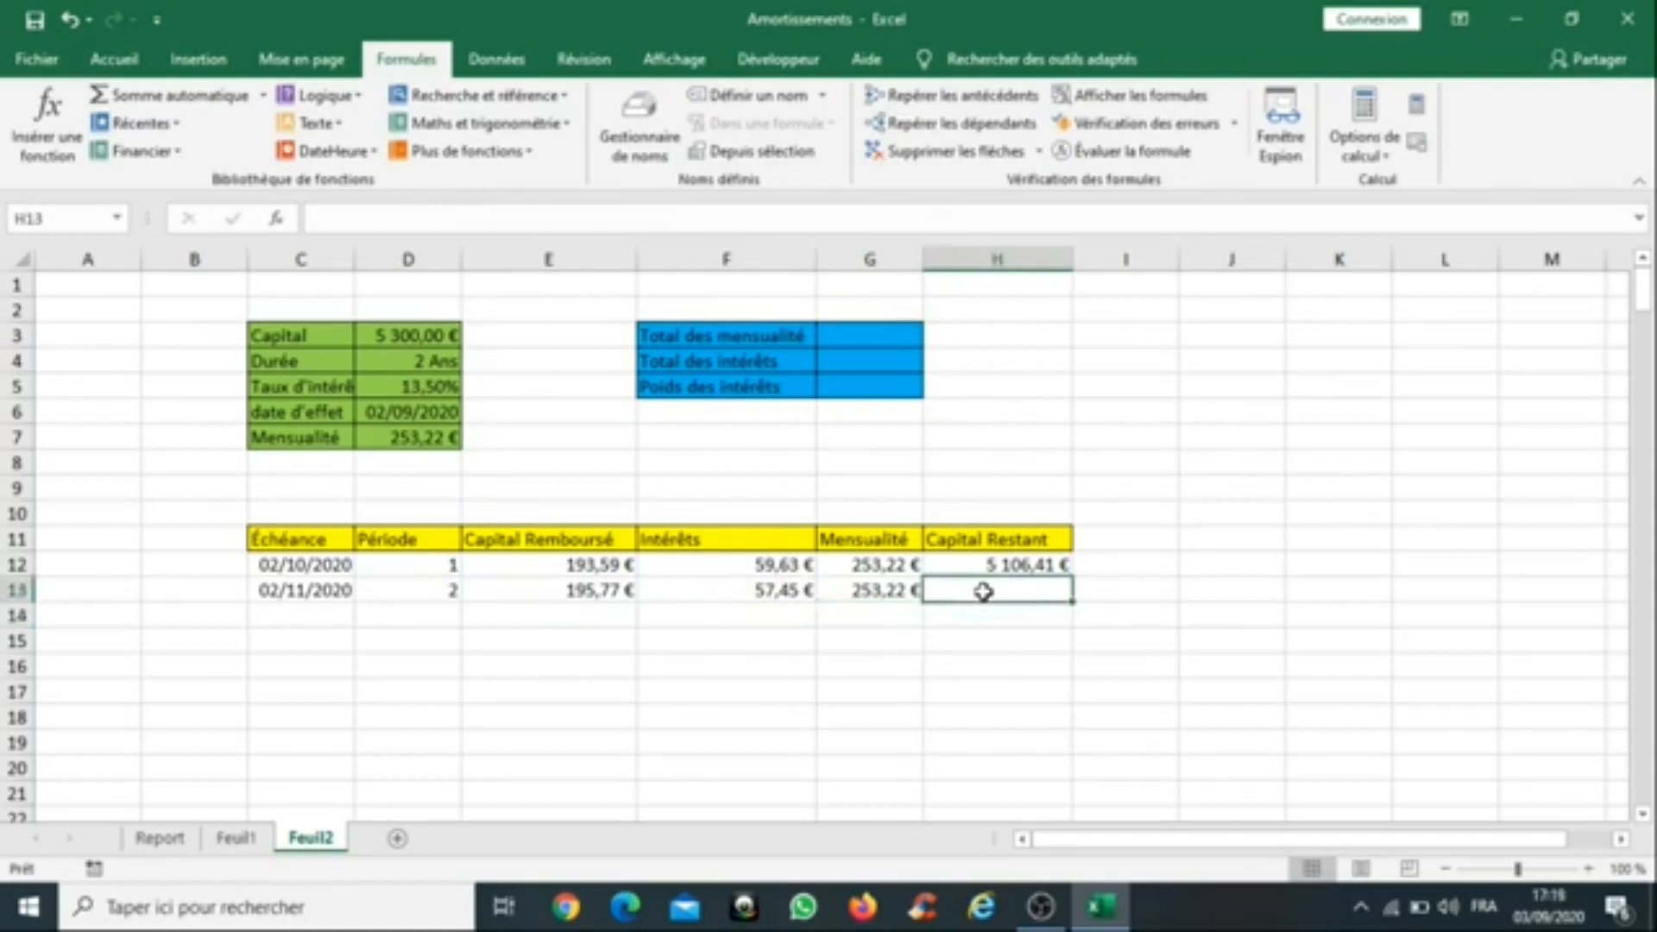
pyautogui.write('=')
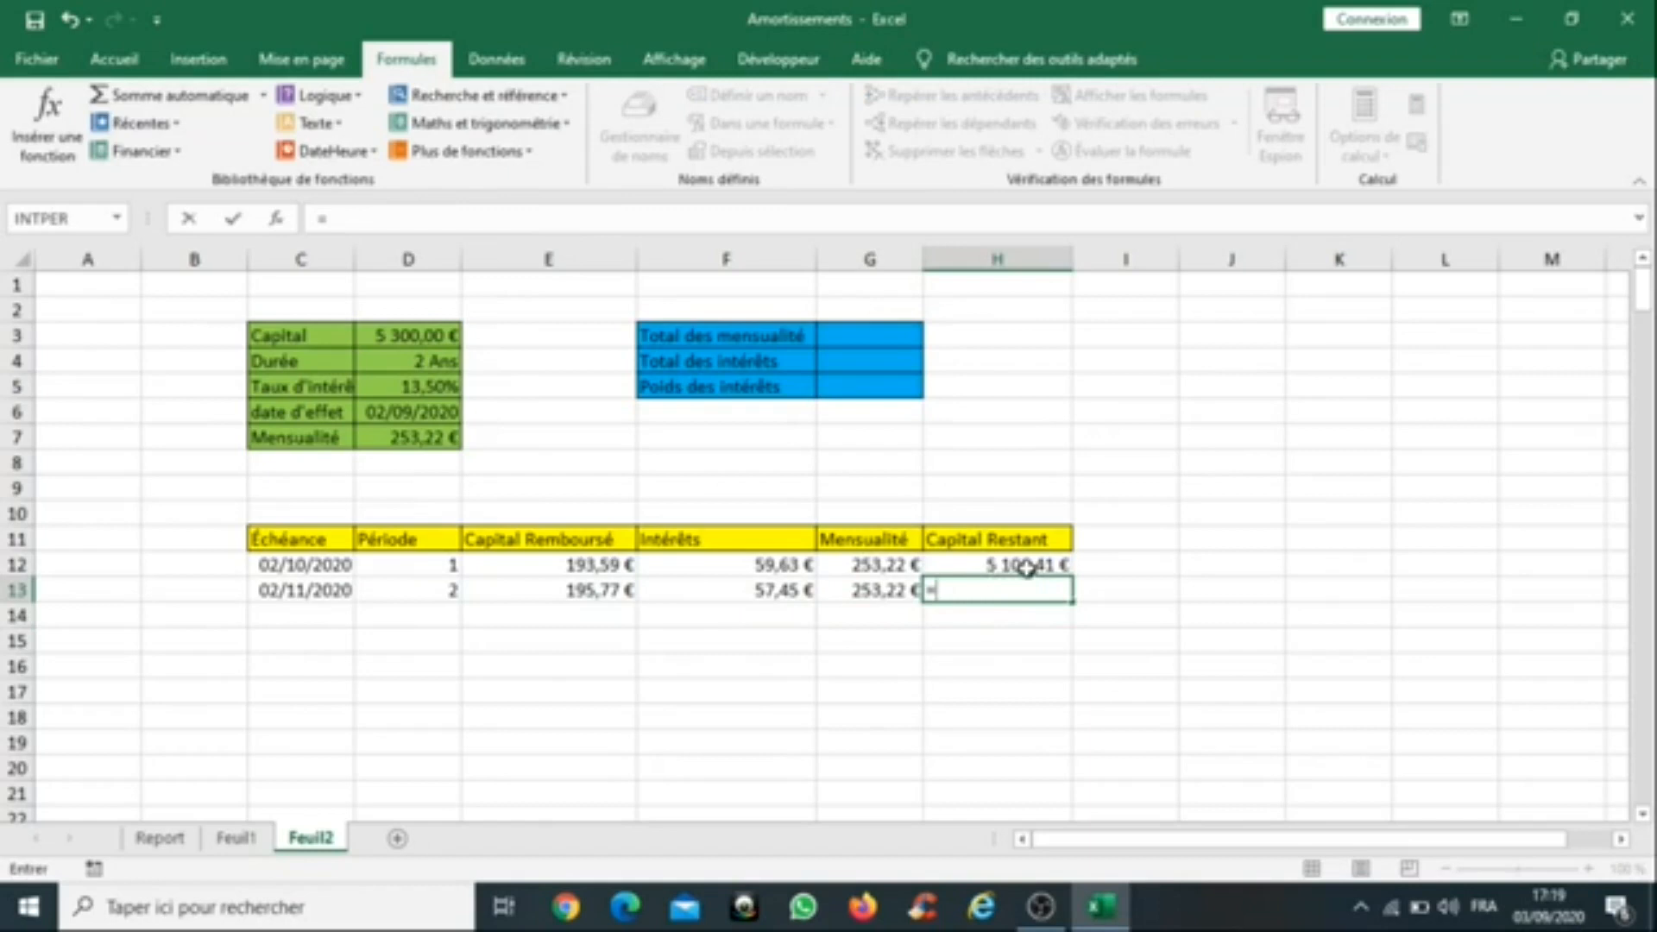
pyautogui.click(1026, 565)
pyautogui.write('-')
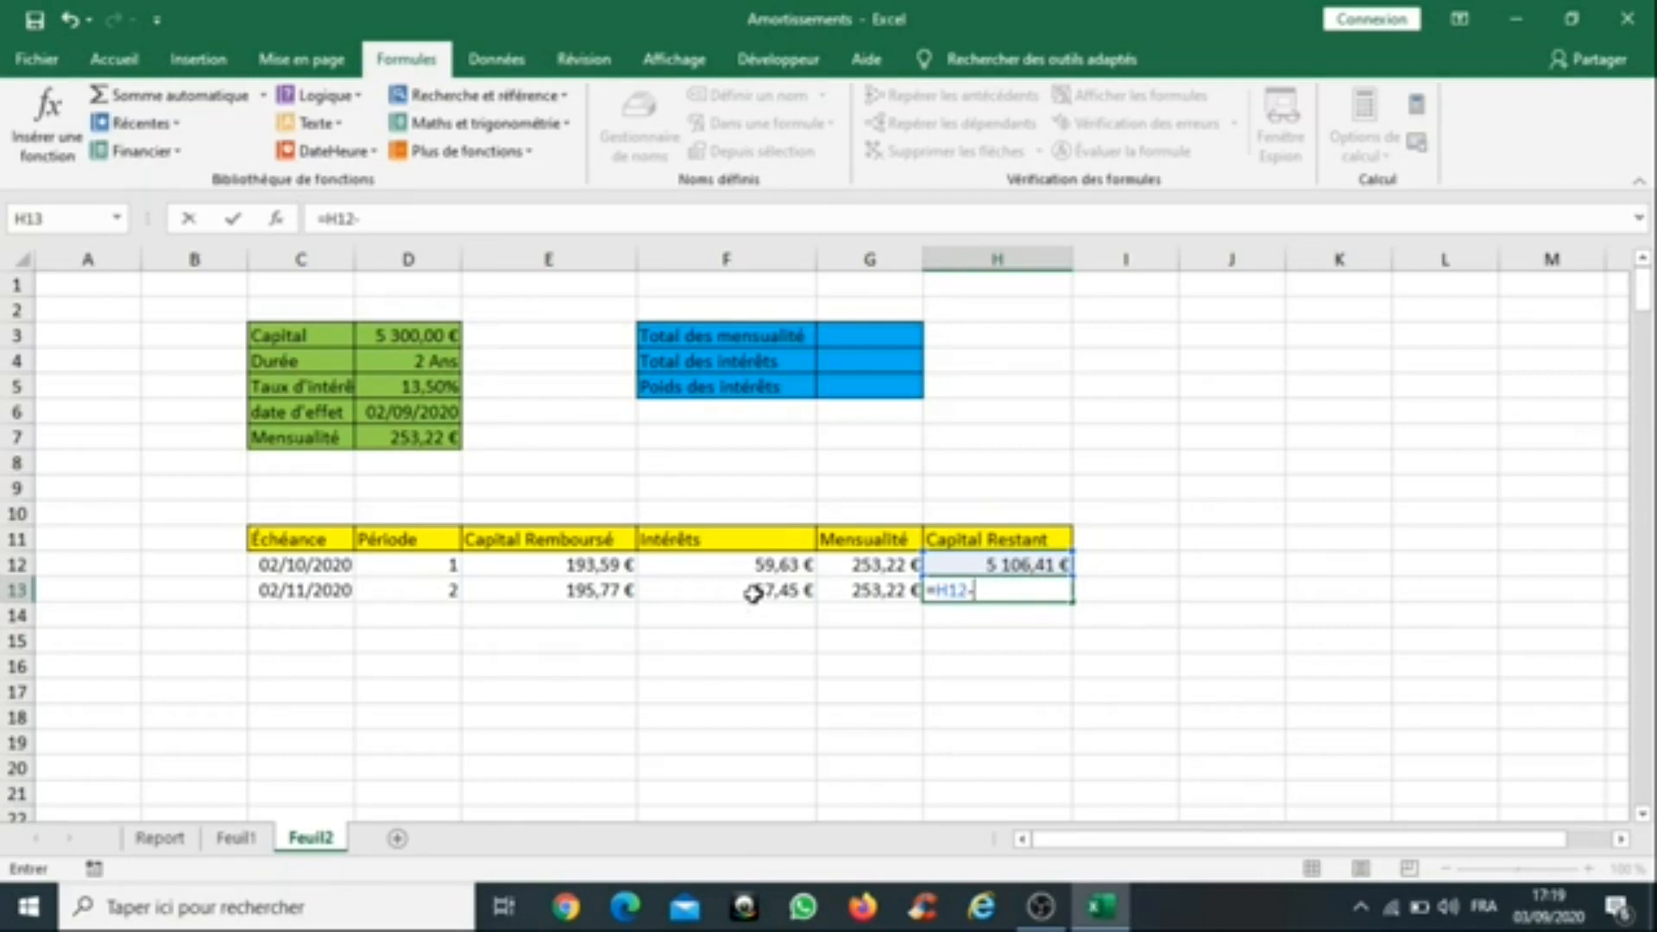
pyautogui.click(561, 594)
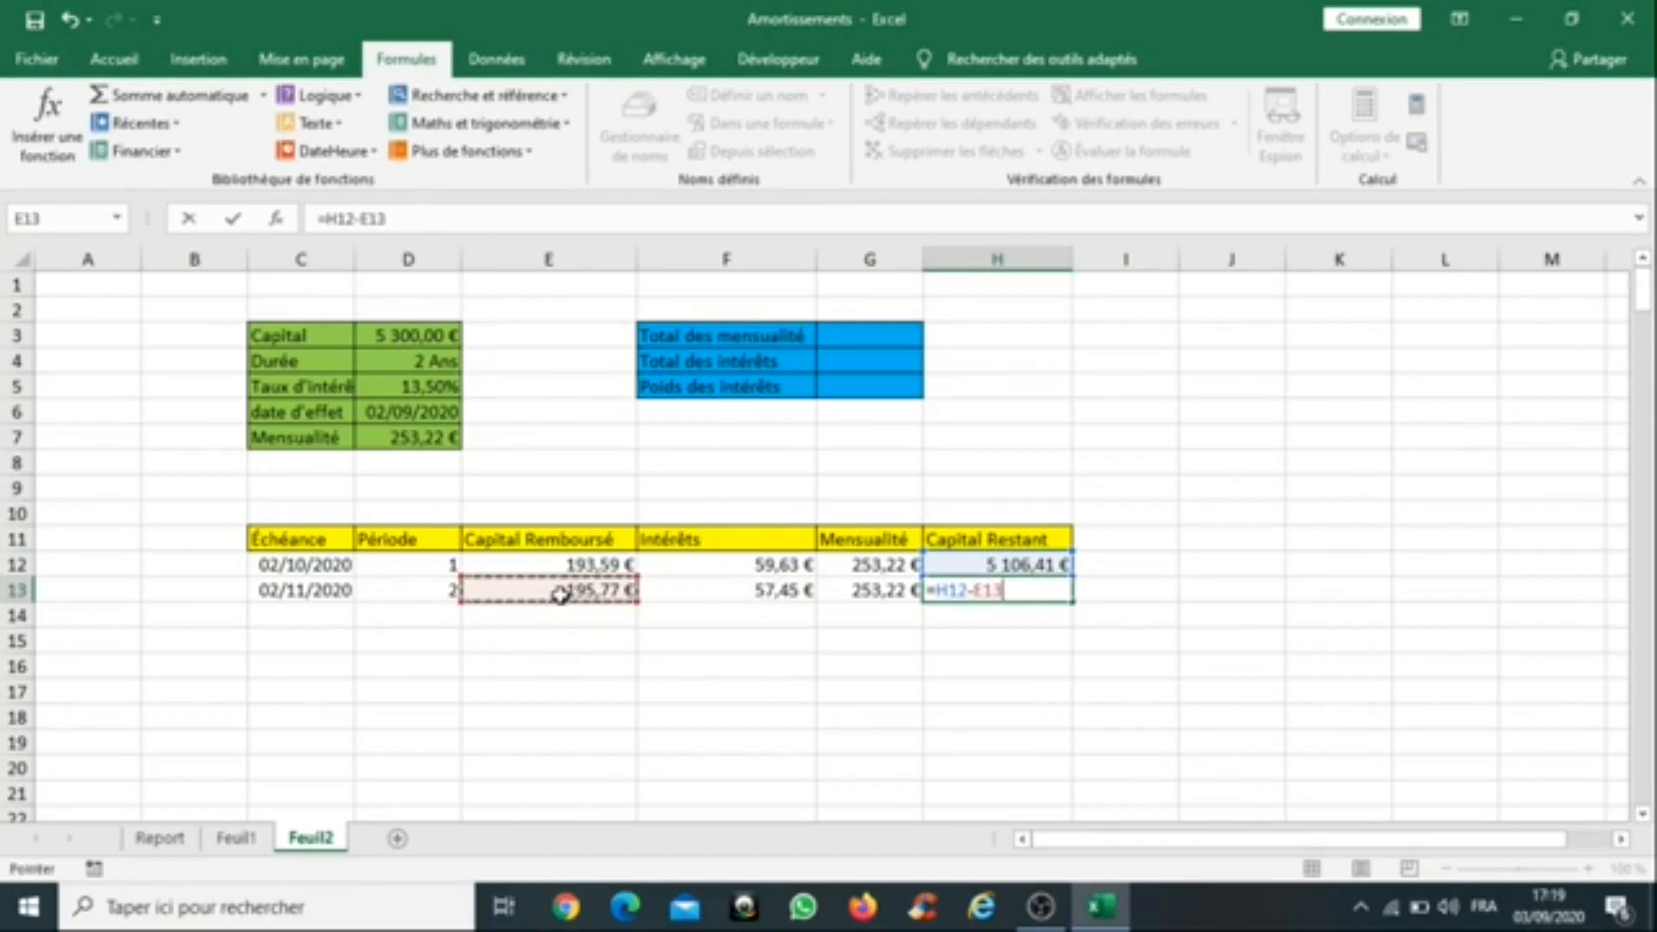
pyautogui.press('Return')
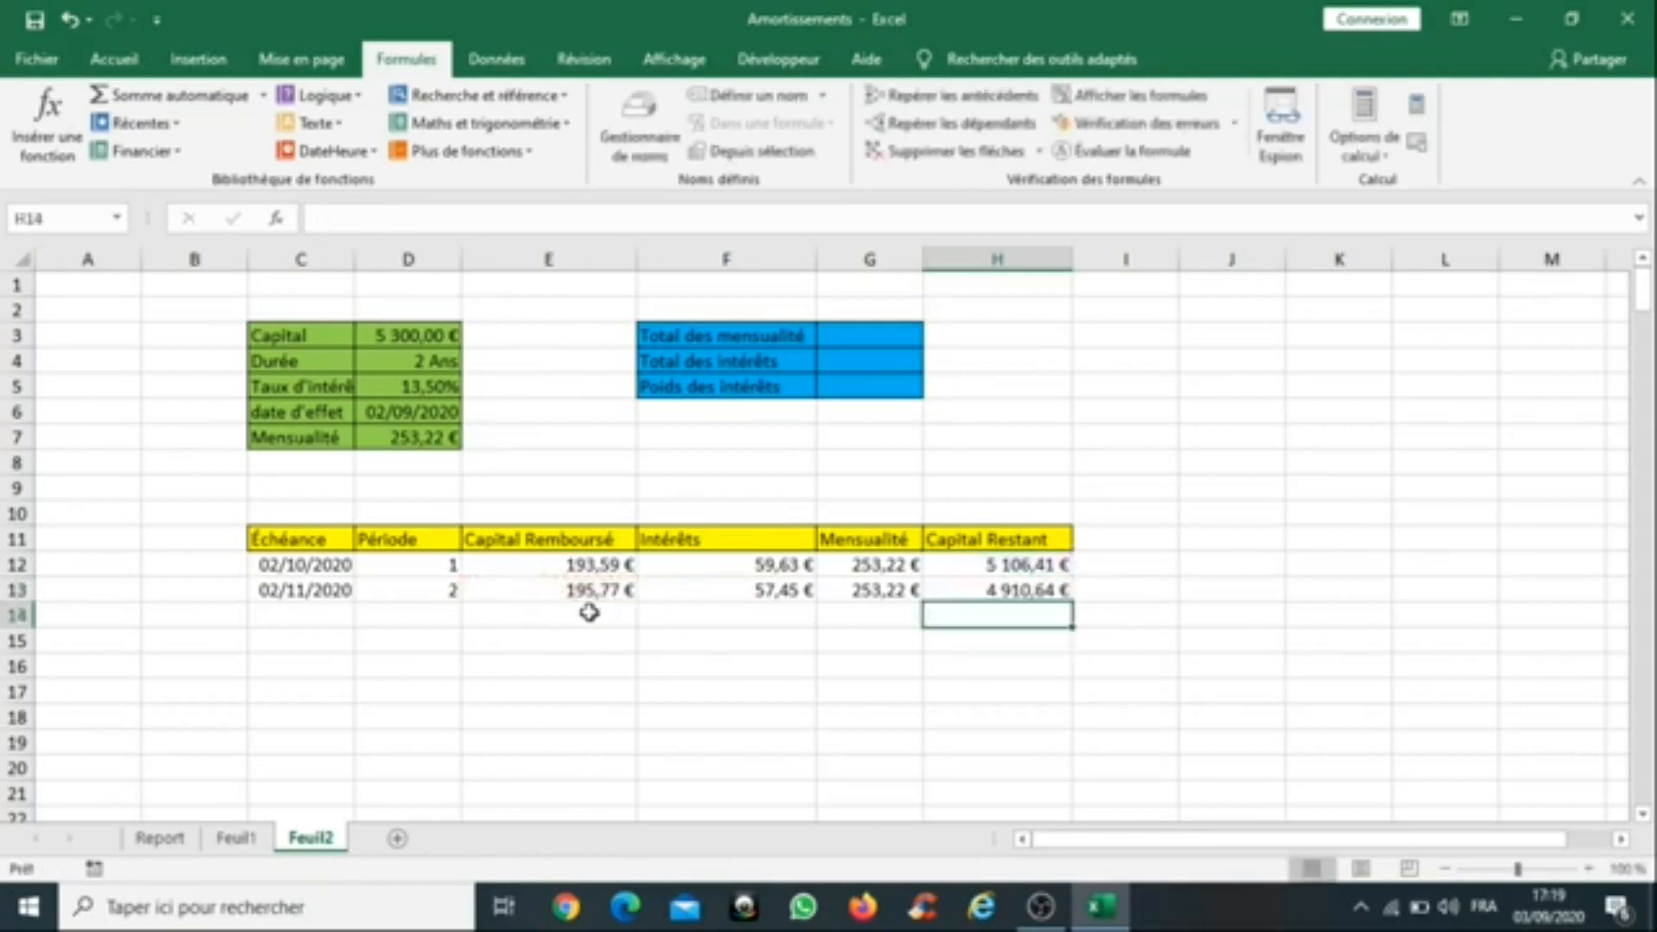
# Step: Wrap the H13 subtraction in a SI function whose logical test is D13=""
pyautogui.click(1000, 591)
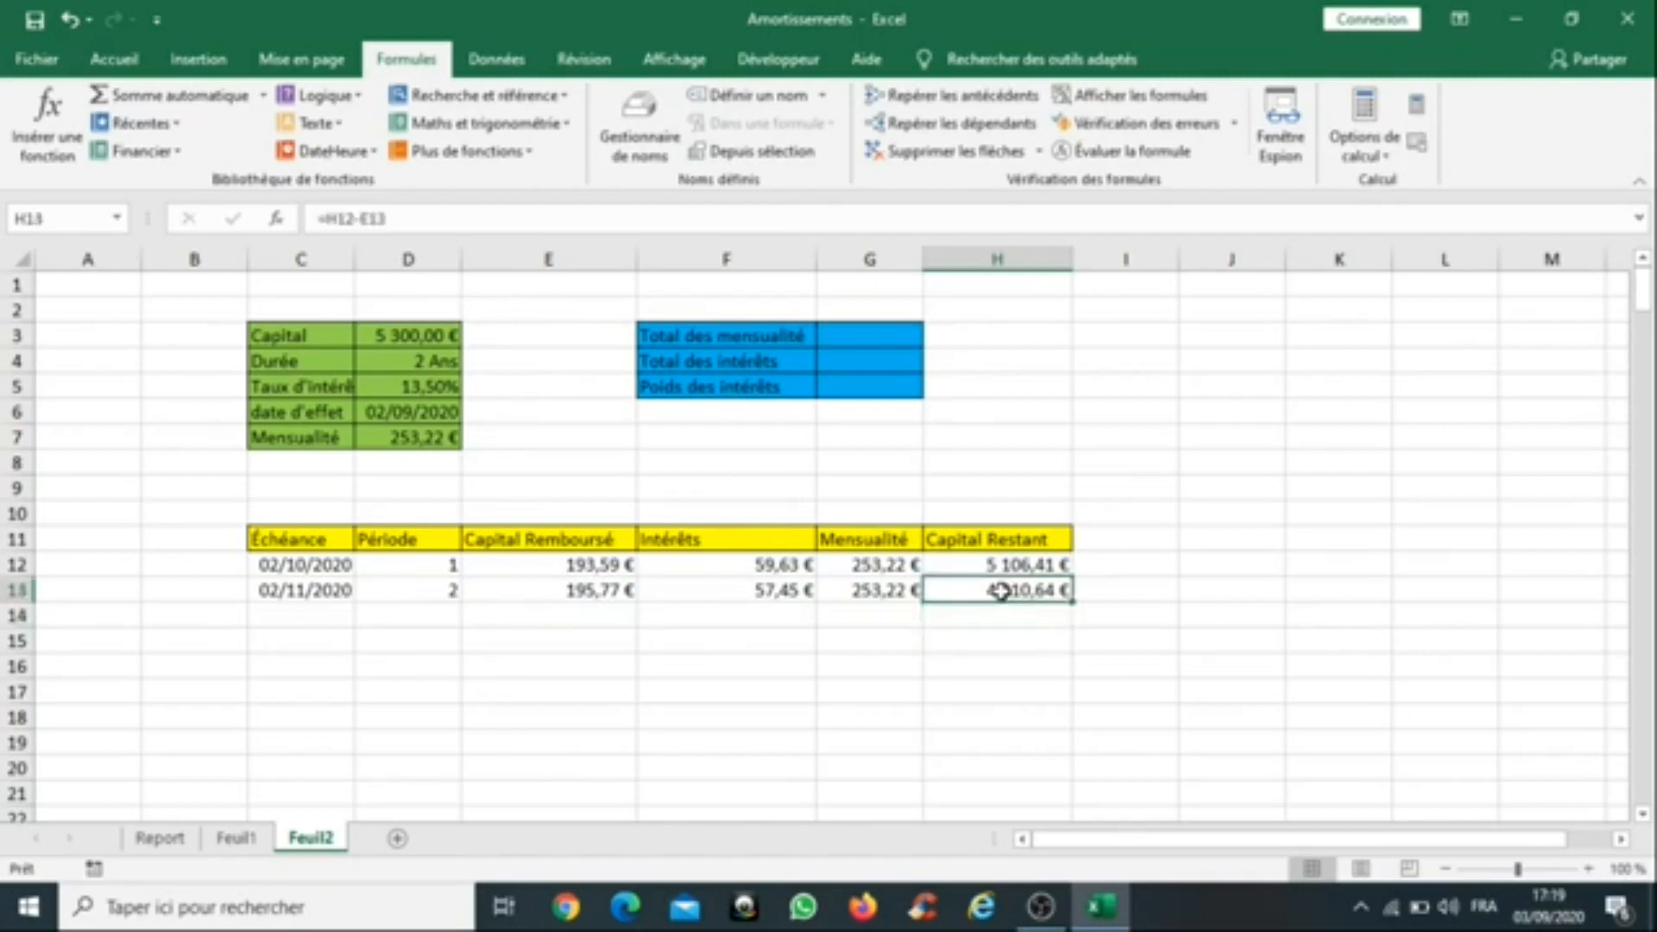
pyautogui.click(324, 220)
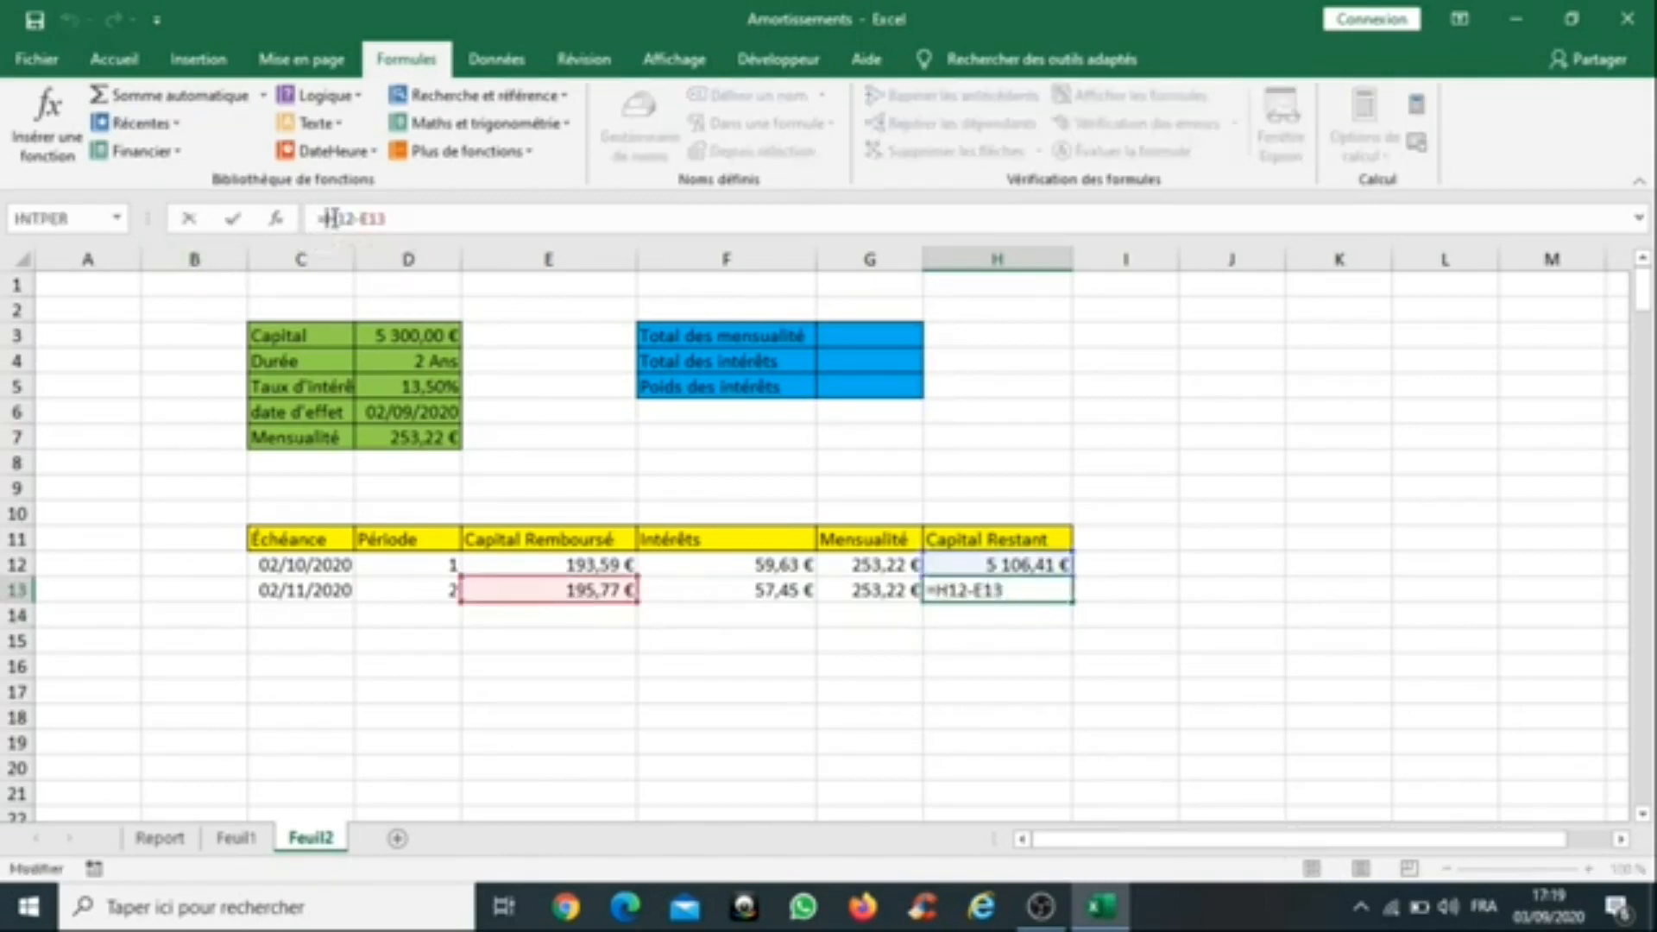
pyautogui.write('SI(')
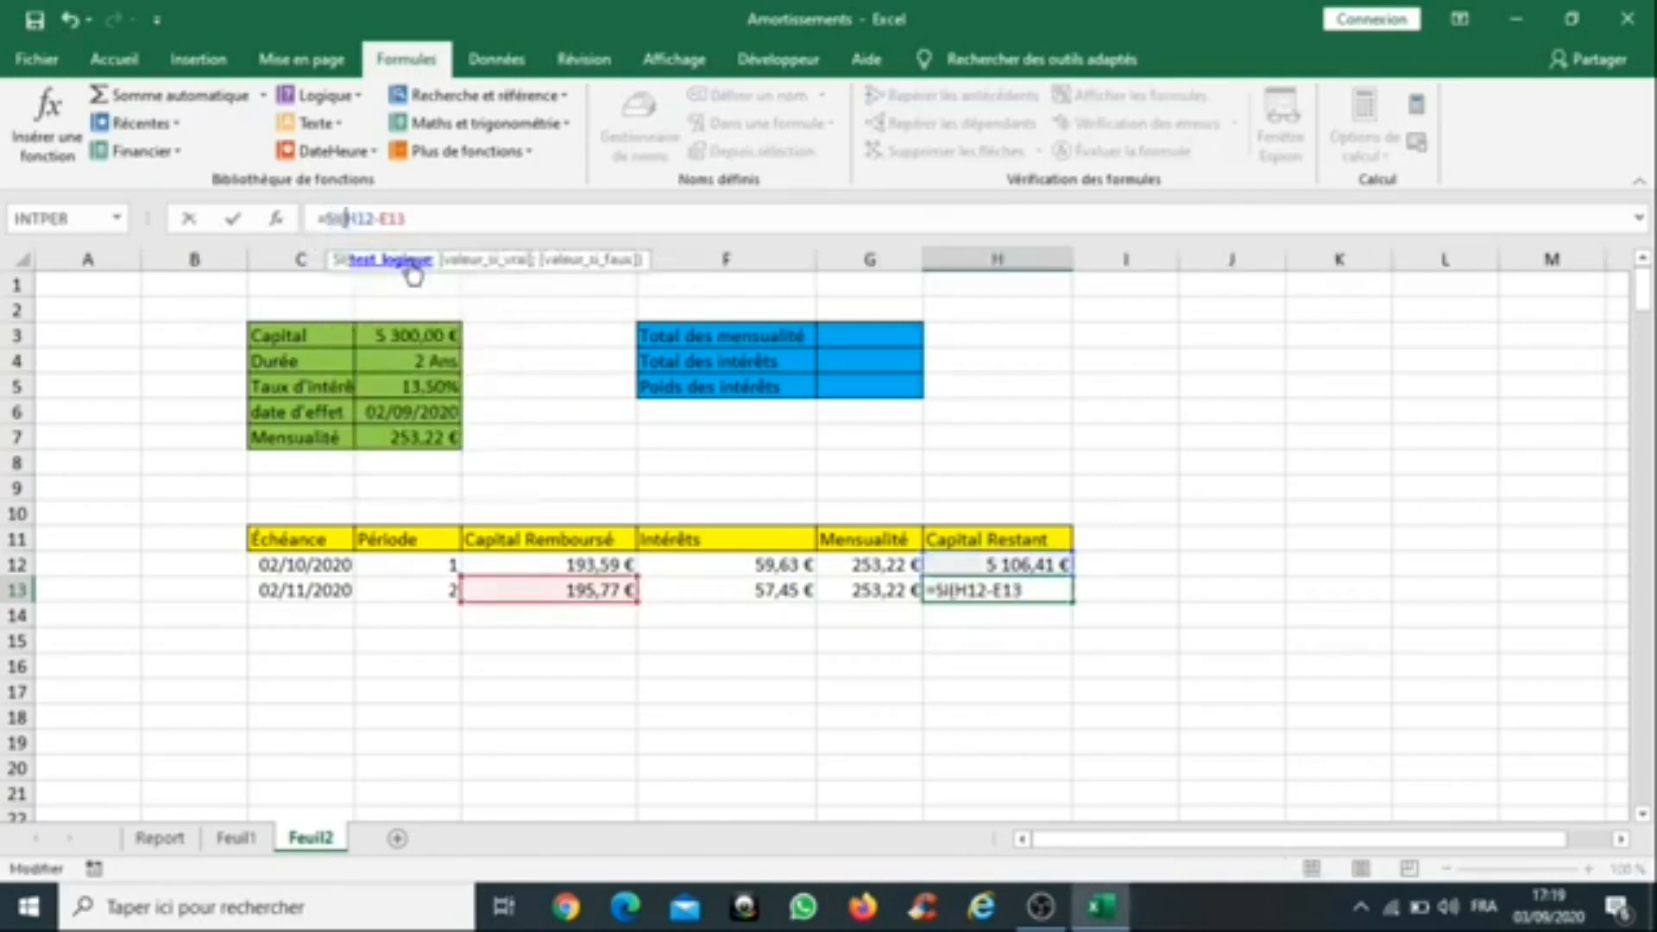
pyautogui.click(429, 590)
pyautogui.write('=')
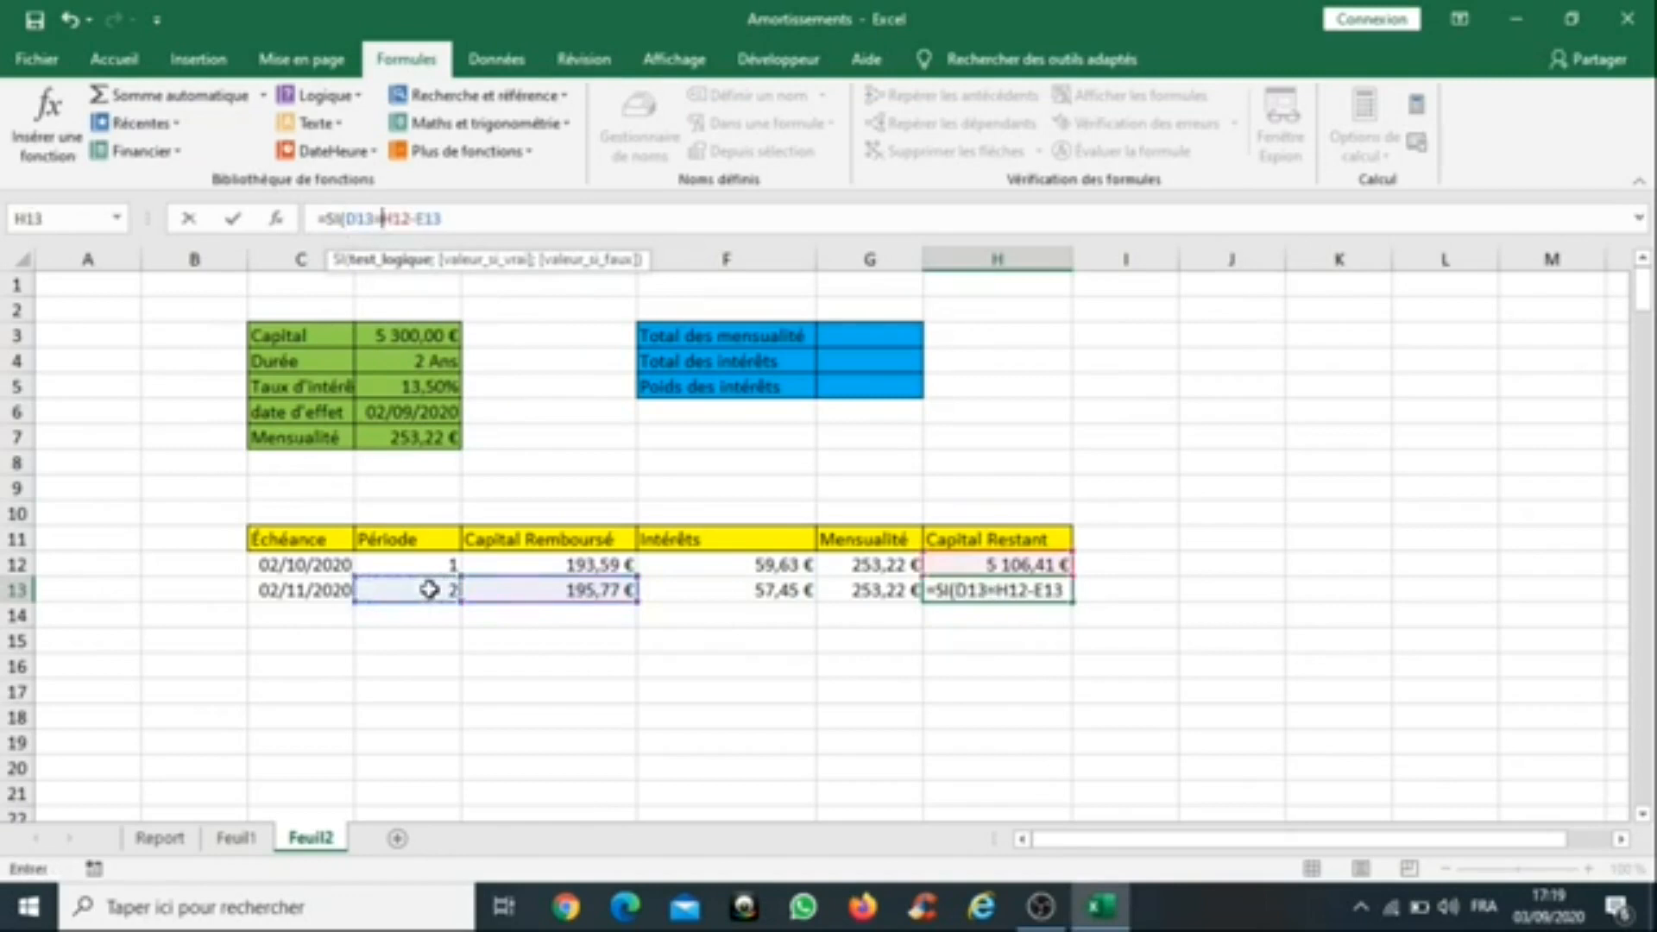
pyautogui.write('""')
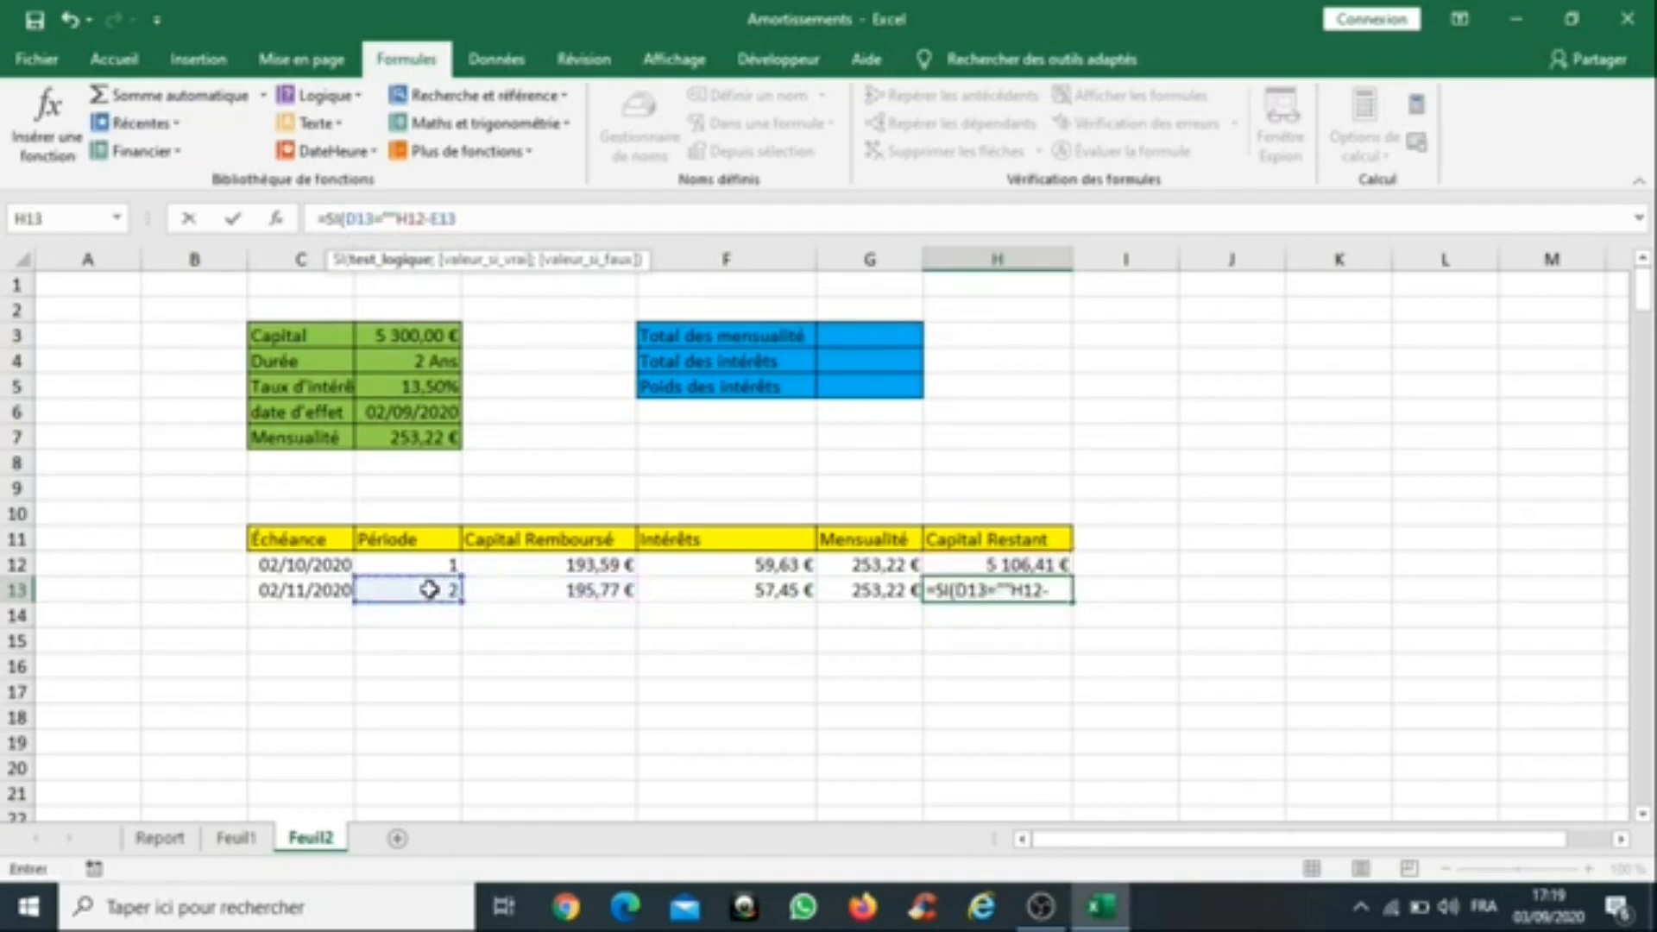
# Step: Make the H13 SI test return "" when true and H12-E13 when false, completing the formula
pyautogui.write(';')
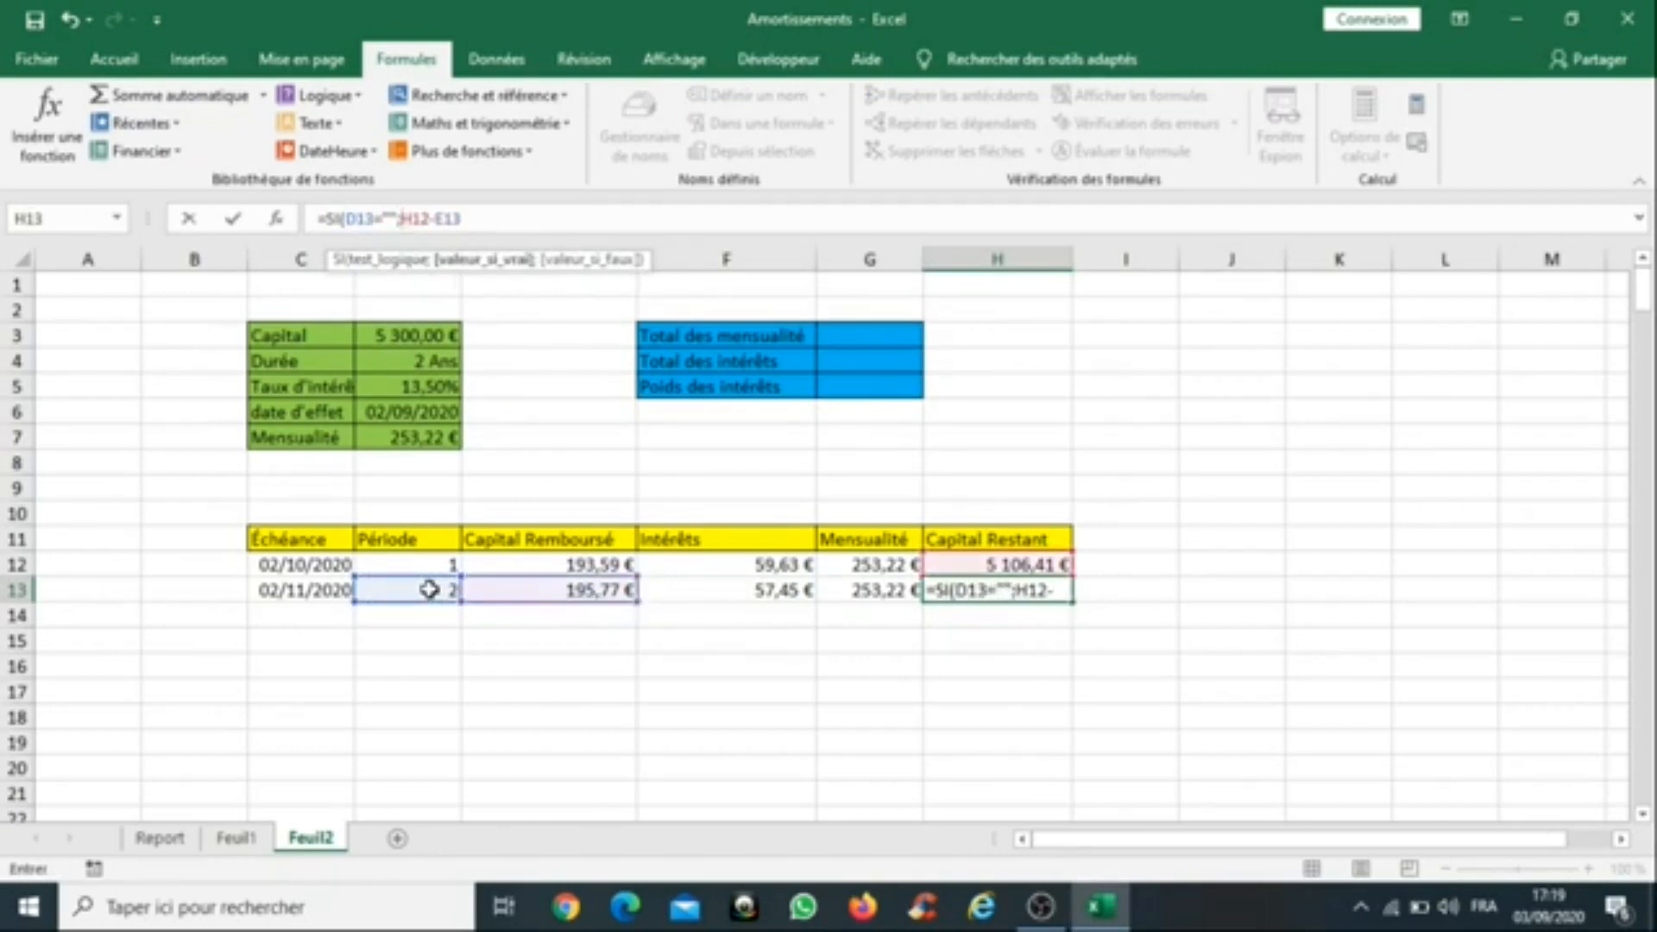
pyautogui.write('"";')
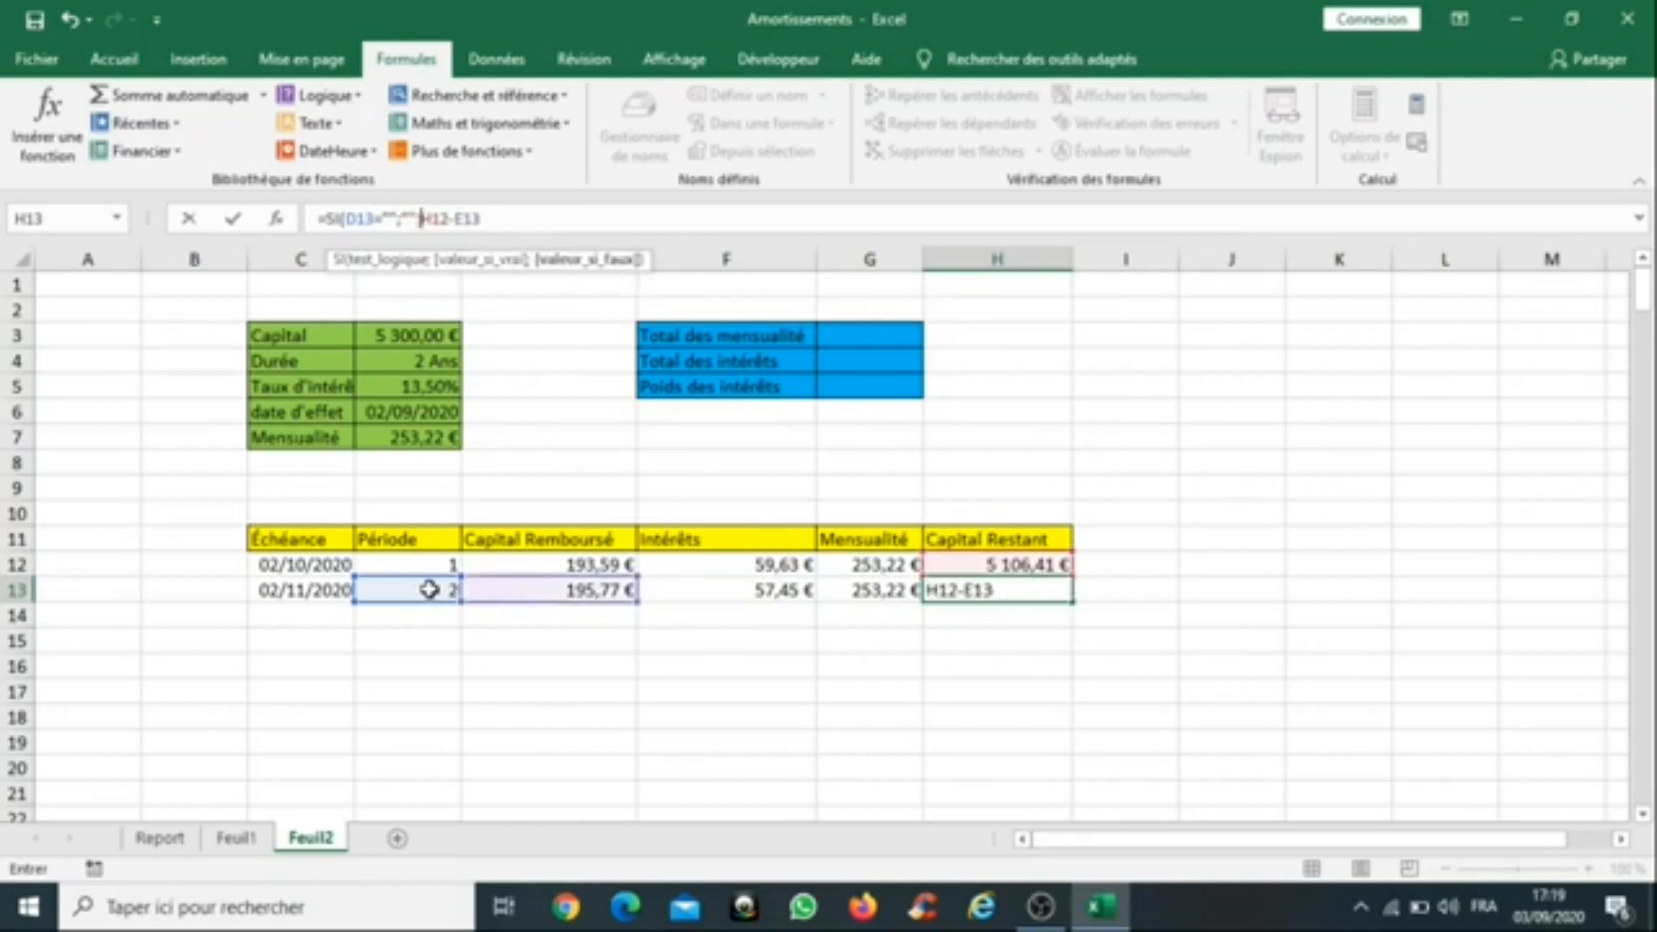
pyautogui.click(516, 226)
pyautogui.write(')')
pyautogui.press('Return')
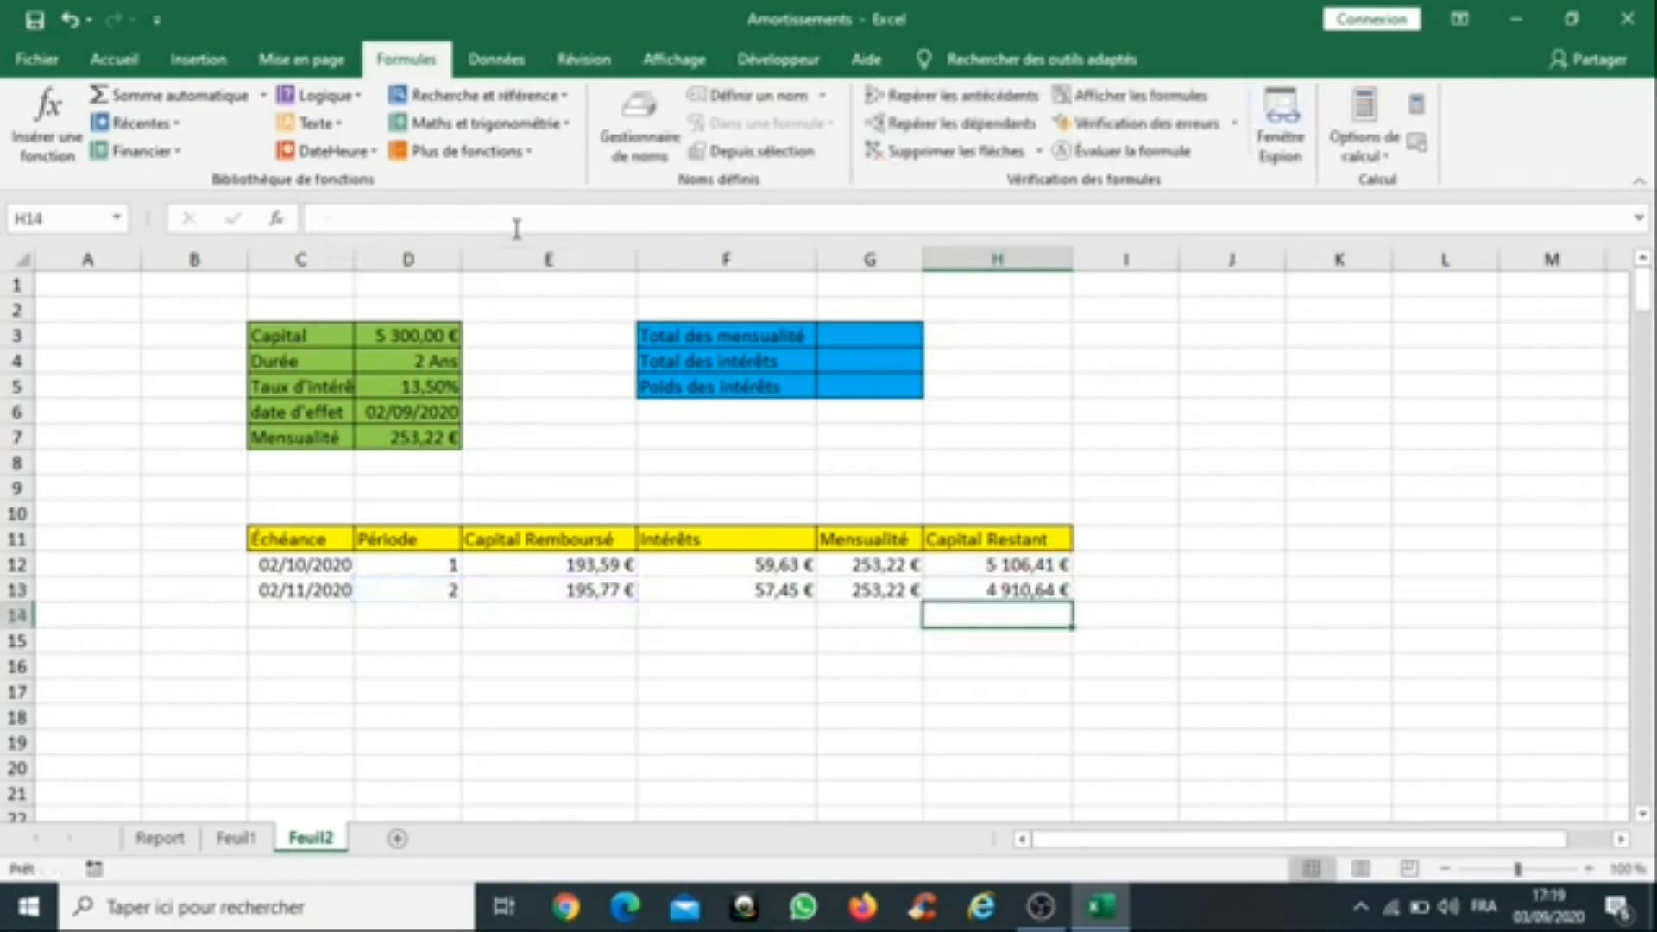
# Step: Copy the second schedule row C13:H13 and paste it into C14:H250 to fill the amortization table
pyautogui.click(309, 592)
pyautogui.moveTo(315, 592); pyautogui.dragTo(966, 592)
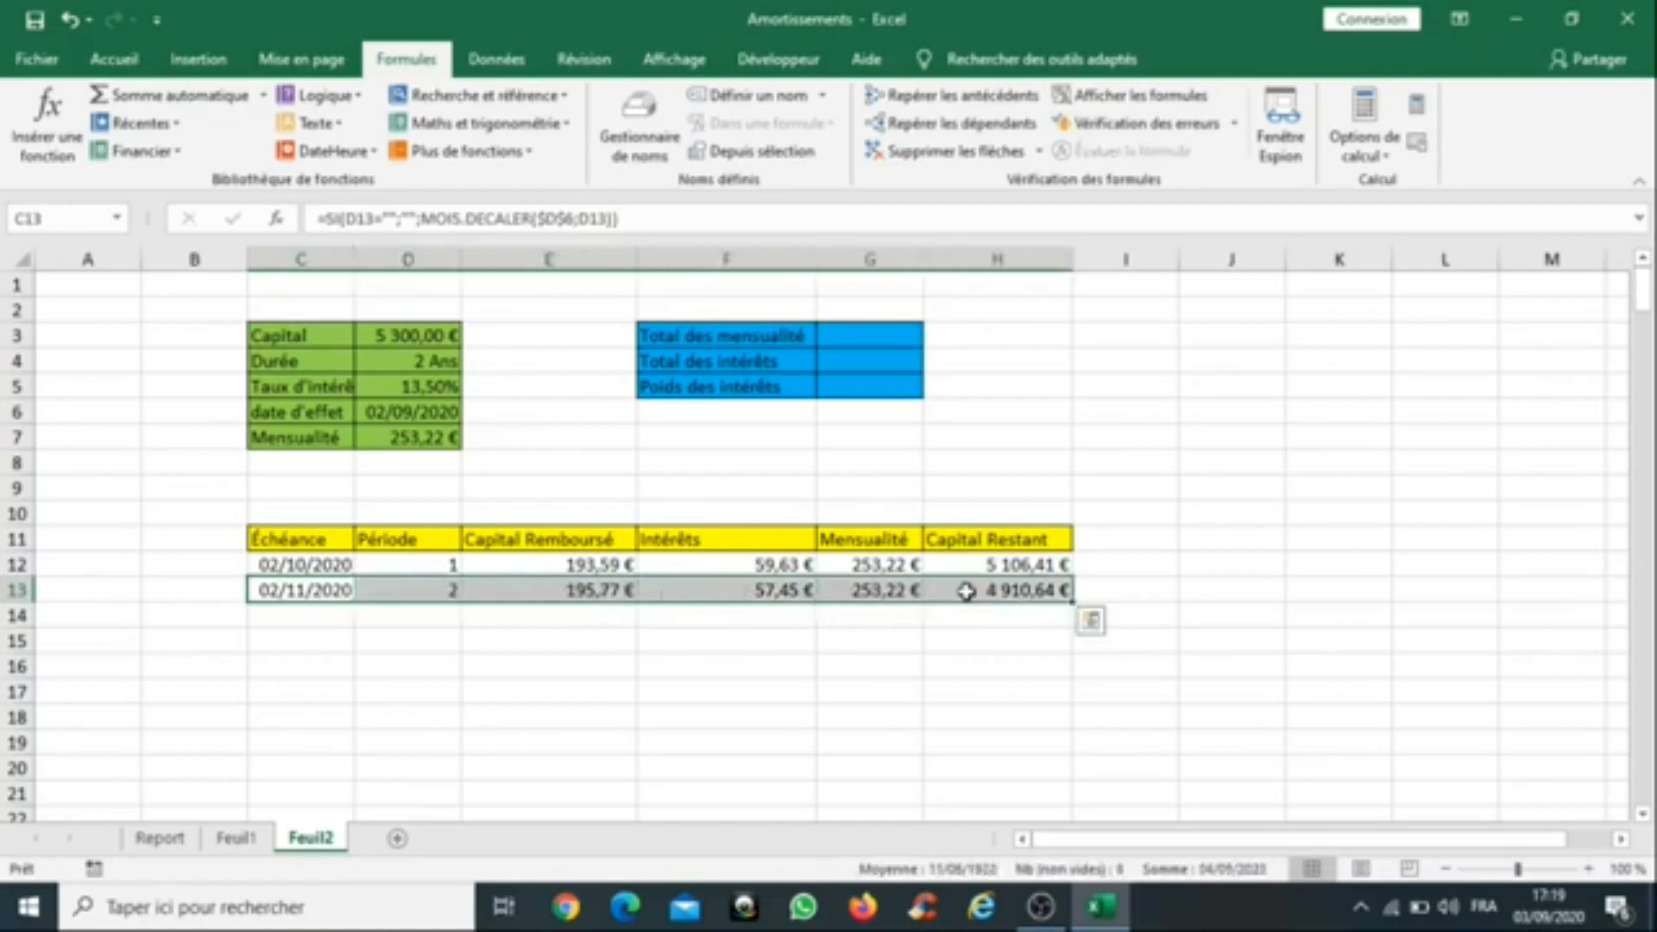
pyautogui.rightClick(966, 592)
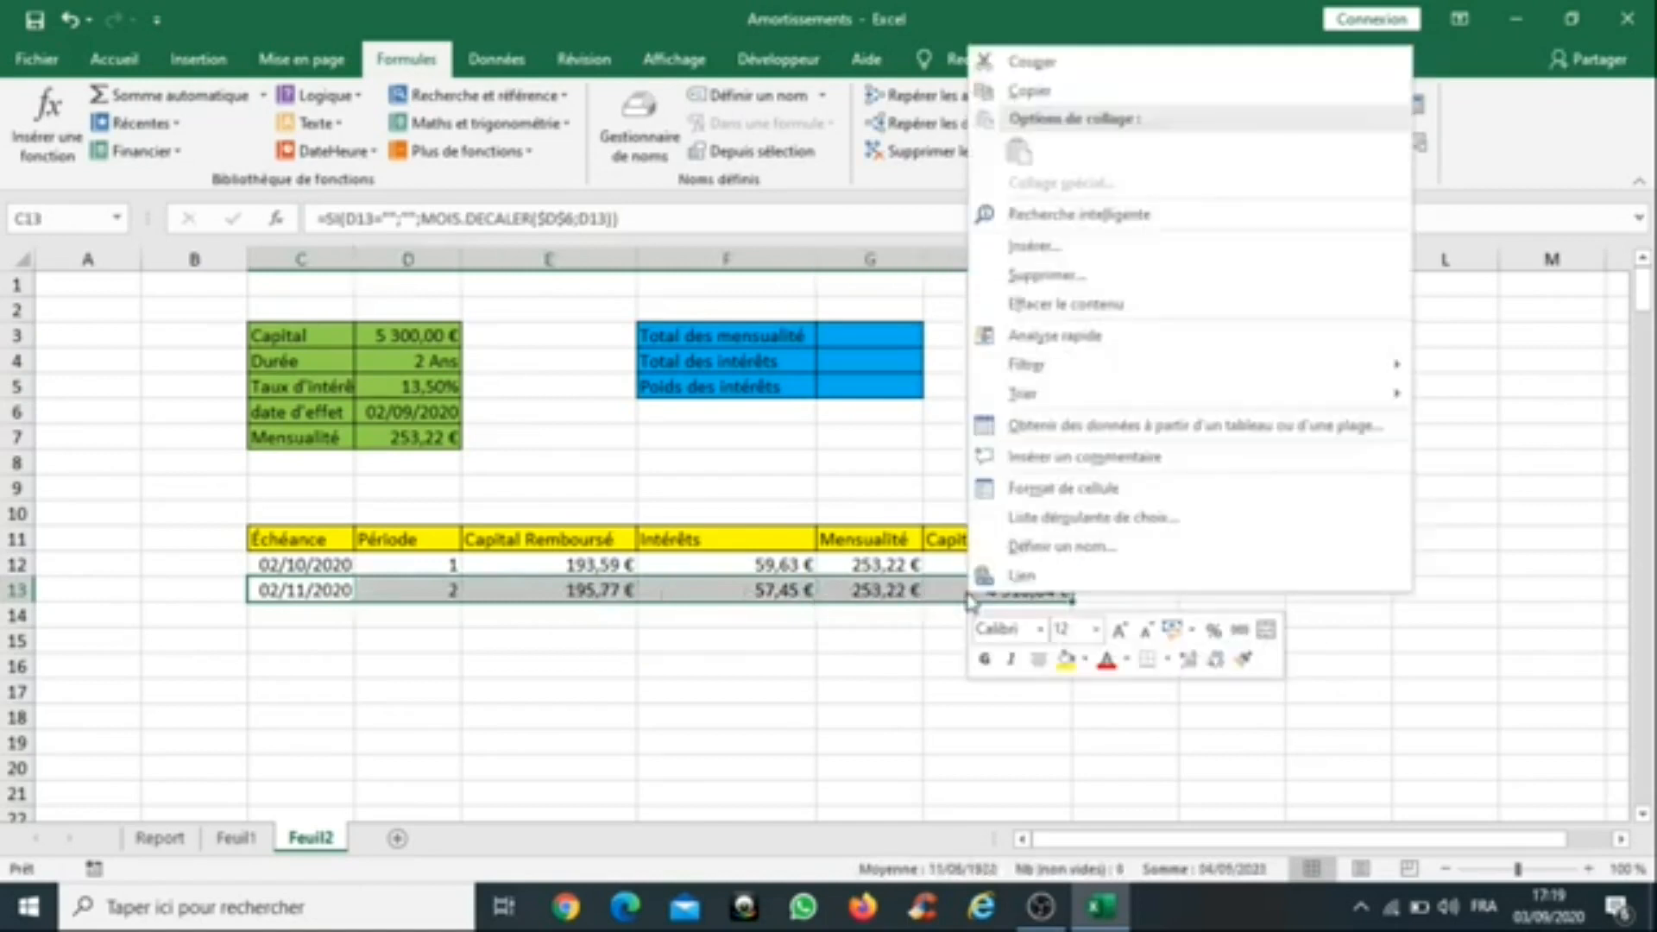
pyautogui.click(1107, 93)
pyautogui.click(273, 617)
pyautogui.moveTo(272, 617)
pyautogui.mouseDown()
pyautogui.moveTo(629, 655)
pyautogui.moveTo(914, 650)
pyautogui.moveTo(1002, 668)
pyautogui.moveTo(1035, 829)
pyautogui.moveTo(1017, 897)
pyautogui.moveTo(1035, 810)
pyautogui.moveTo(1021, 751)
pyautogui.moveTo(1022, 789)
pyautogui.mouseUp()
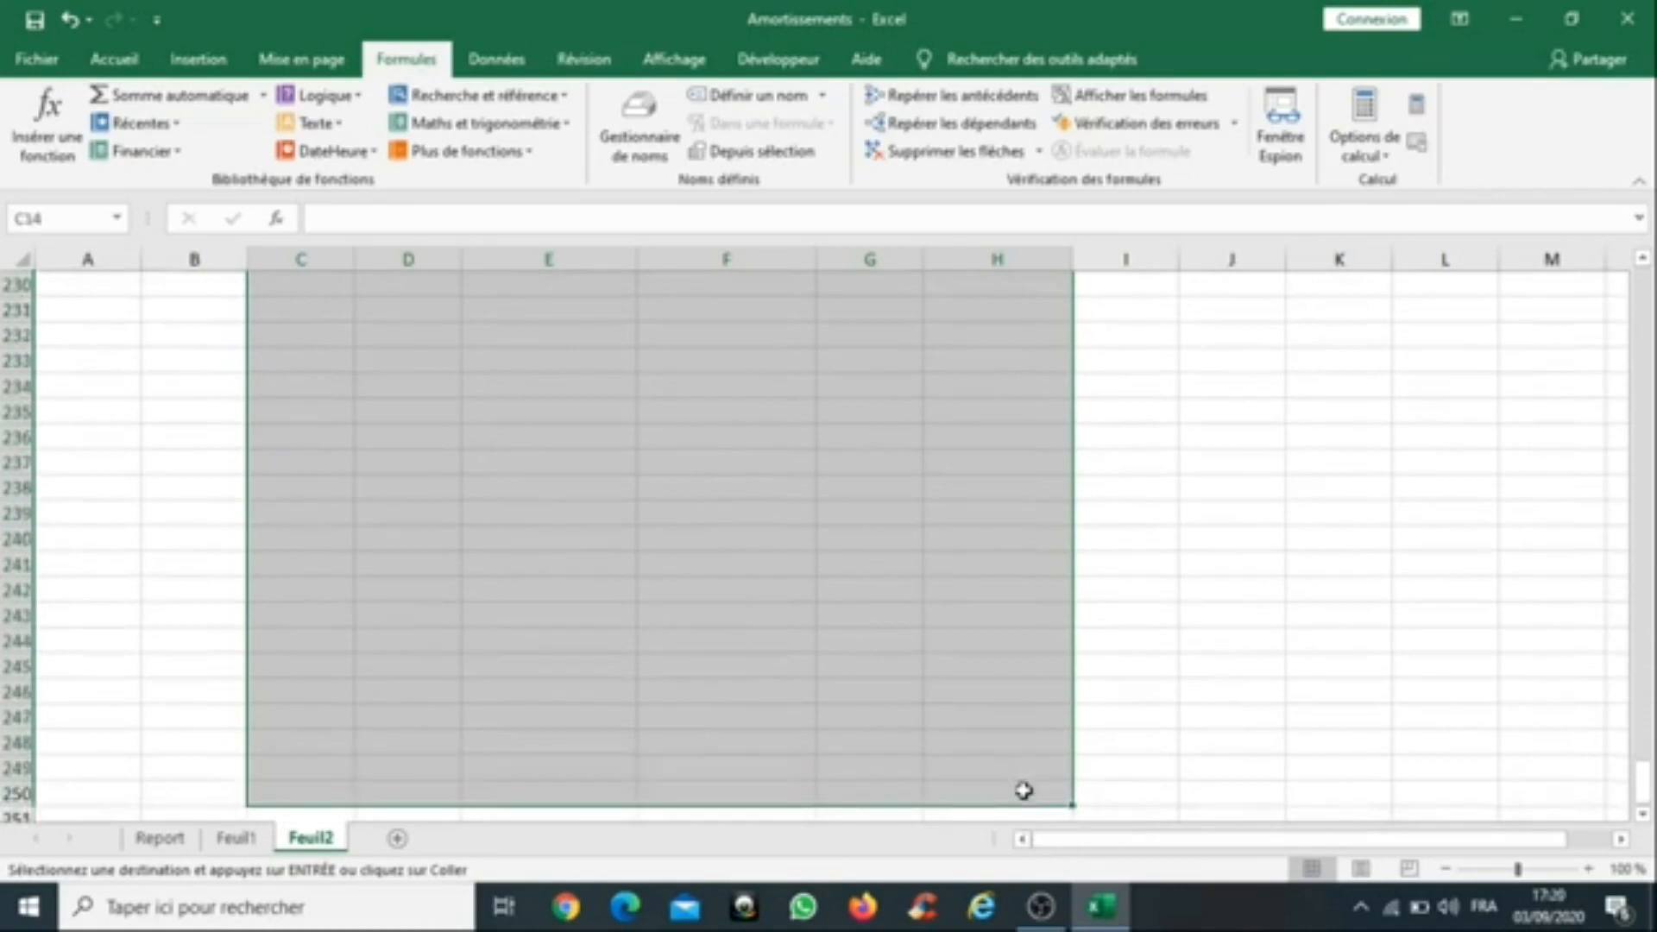
pyautogui.rightClick(518, 336)
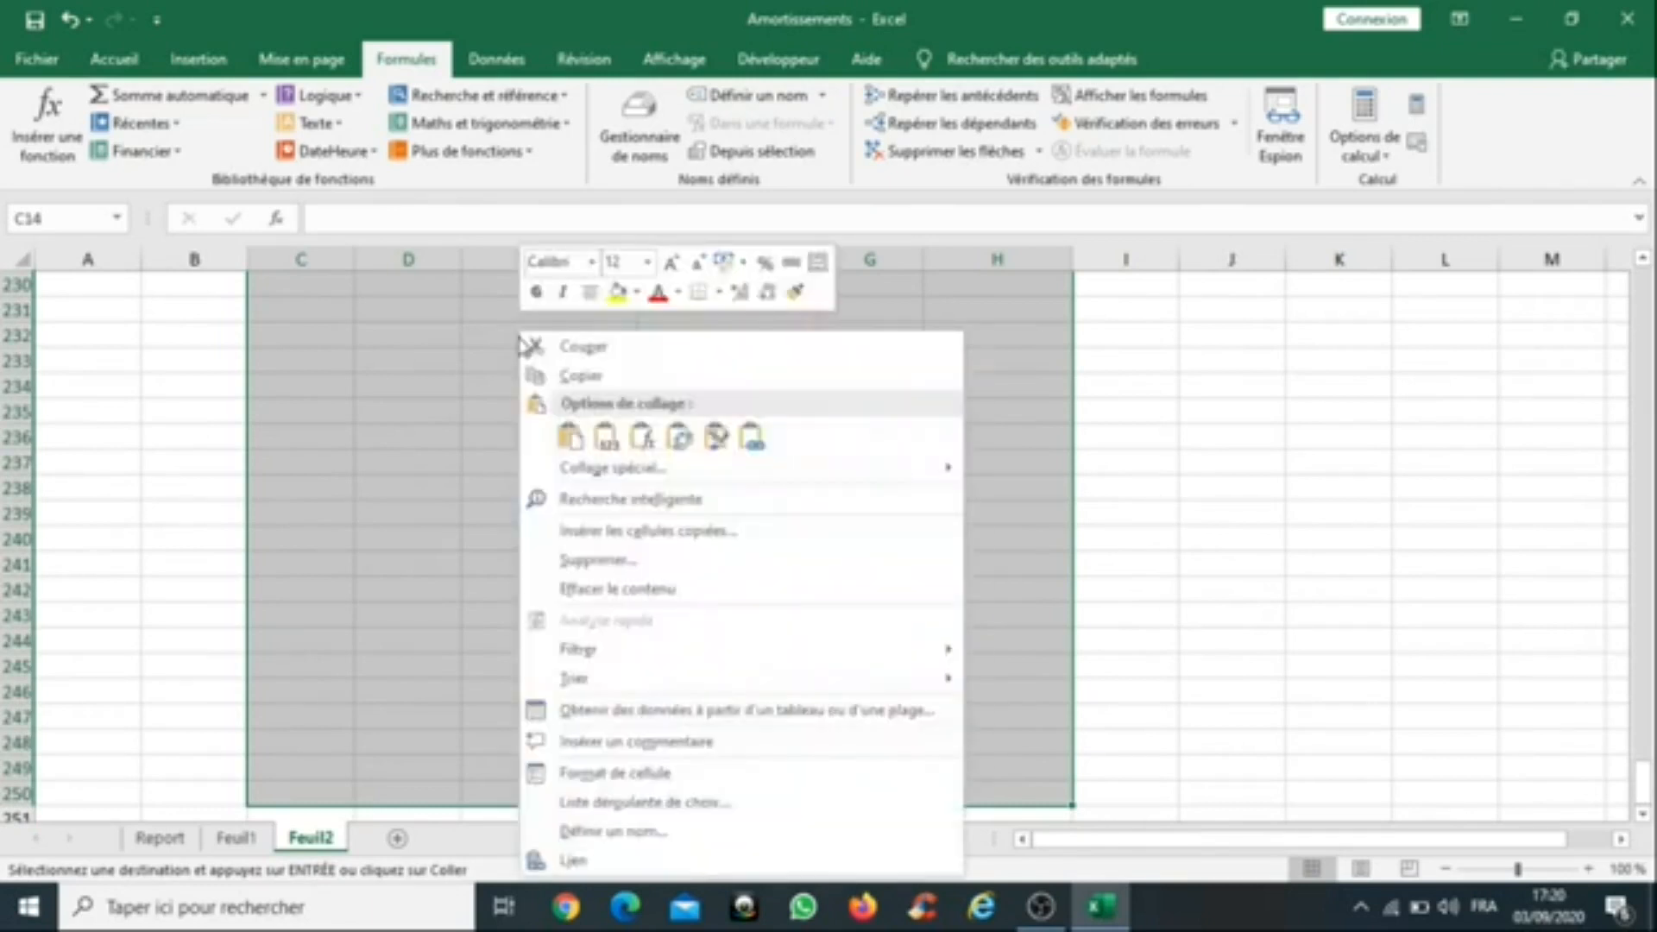
pyautogui.press('Escape')
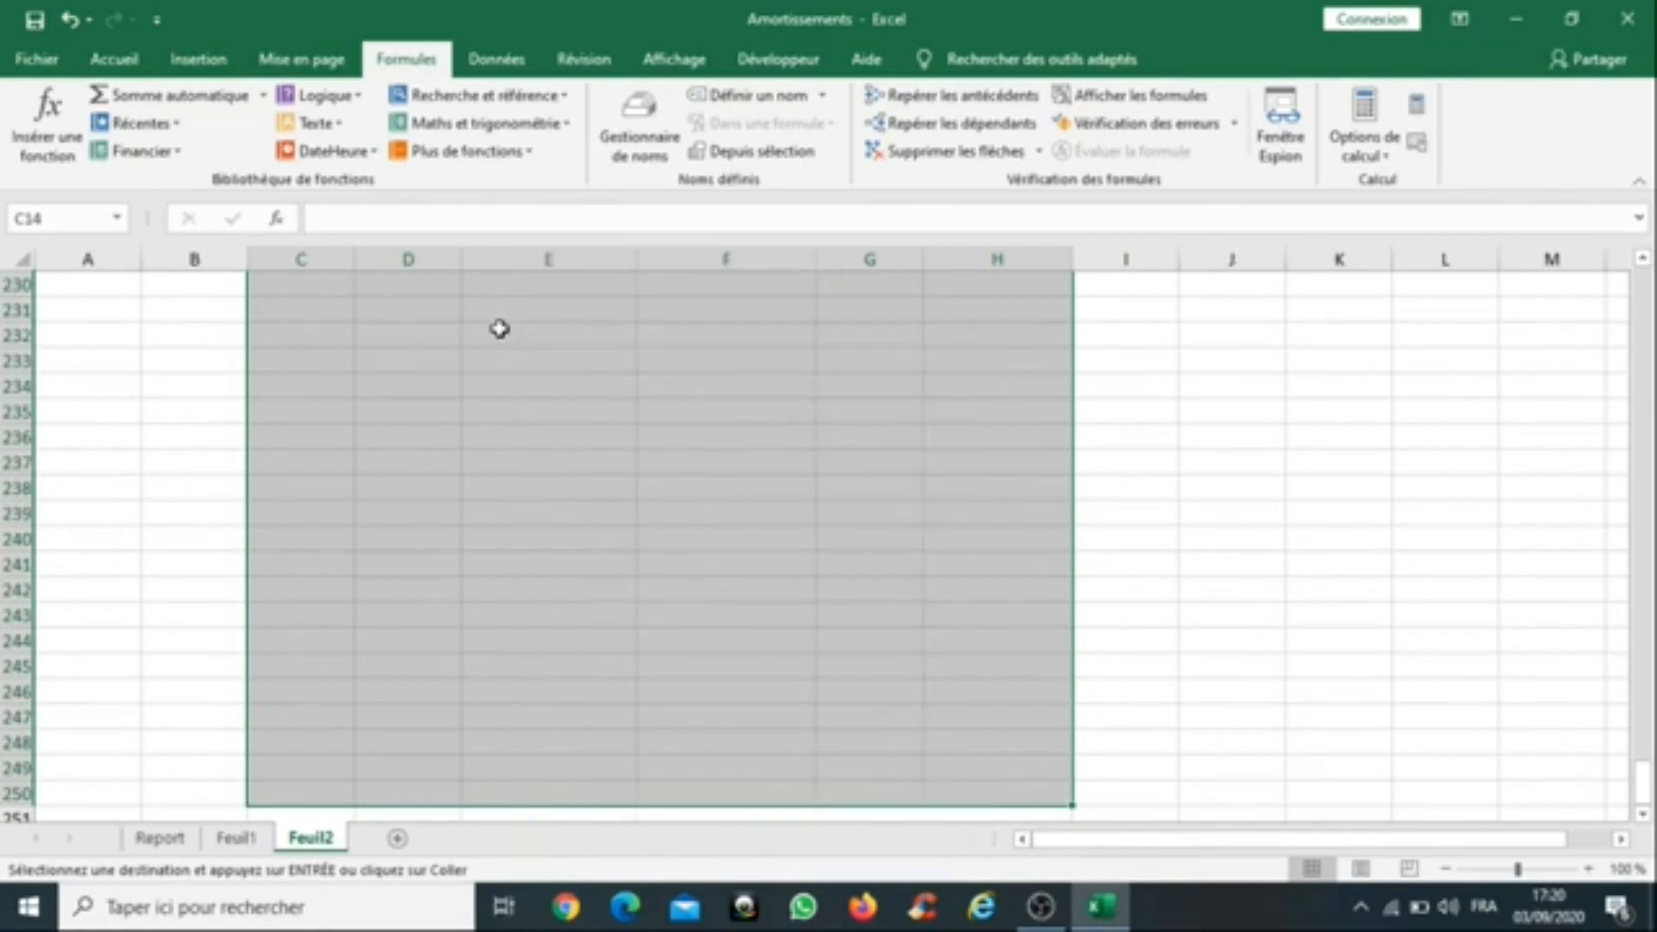
pyautogui.hotkey('ctrl', 'v')
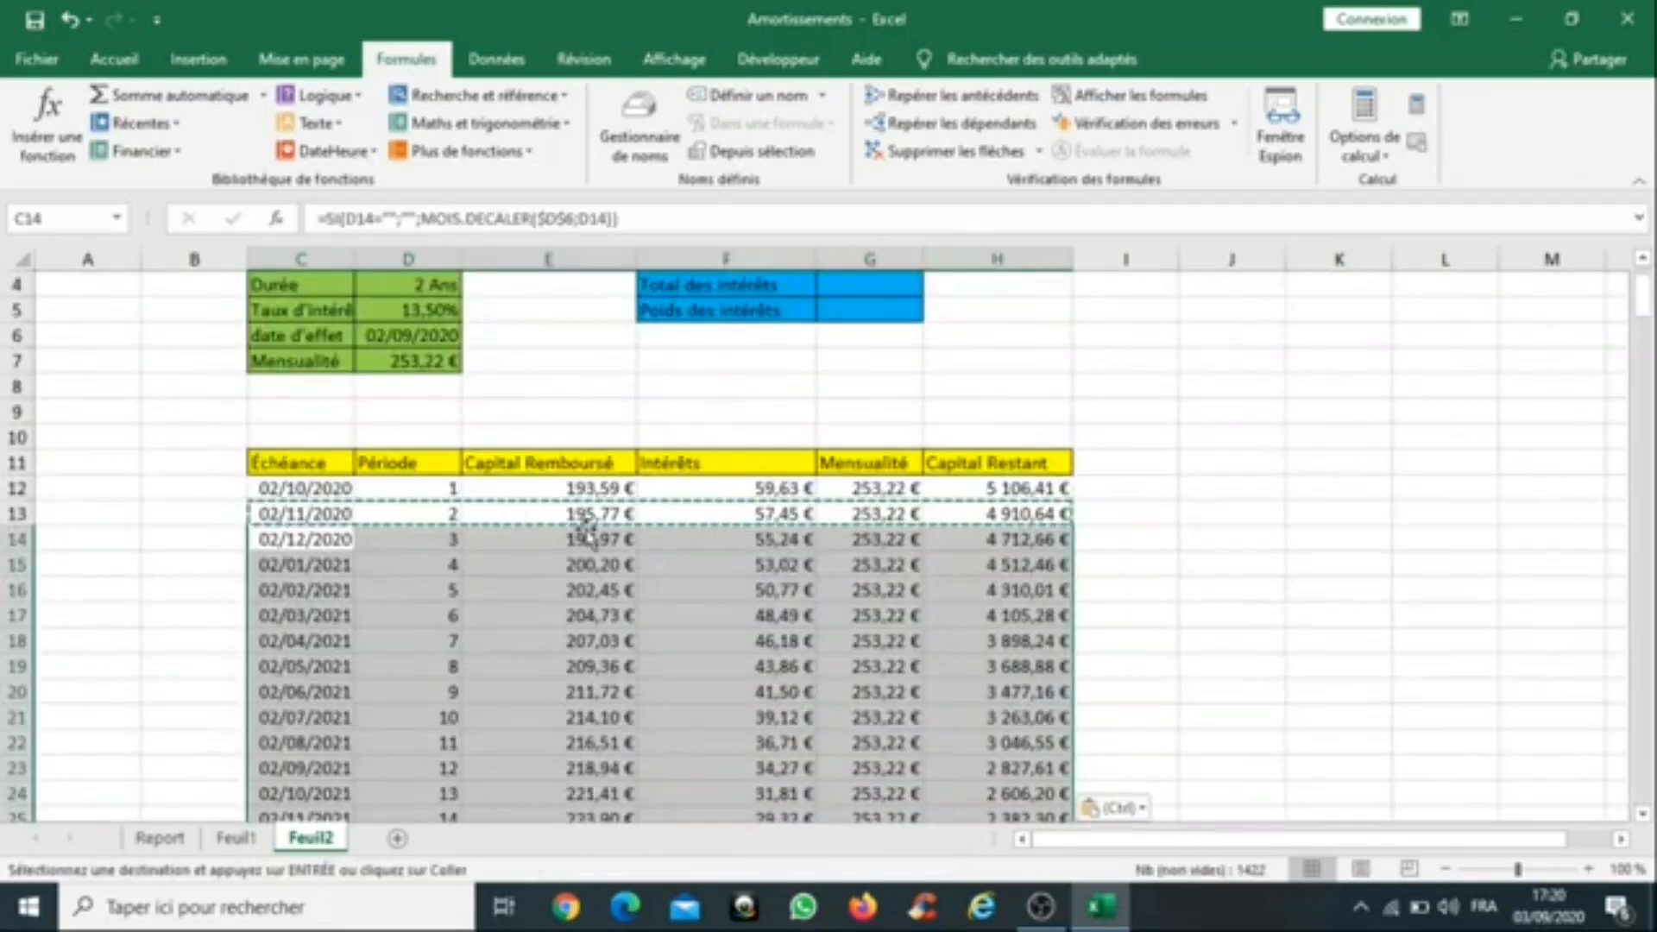
# Step: Check the last filled rows of the schedule against the loan duration in D4
pyautogui.click(764, 594)
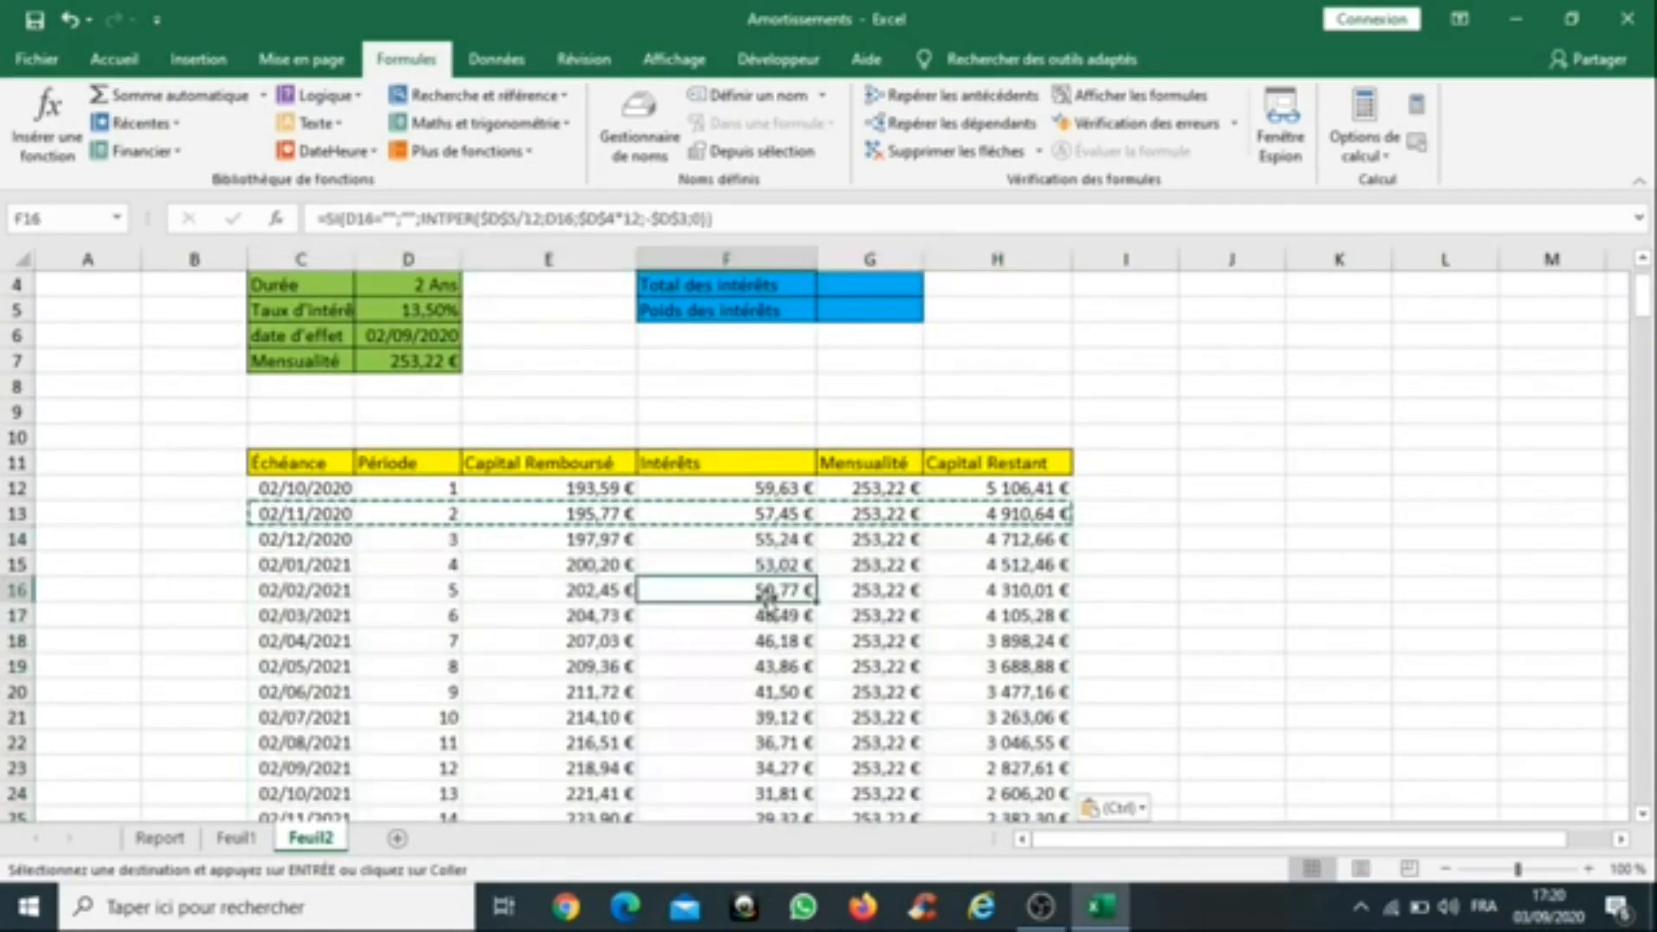
pyautogui.scroll(-7, 770, 602)
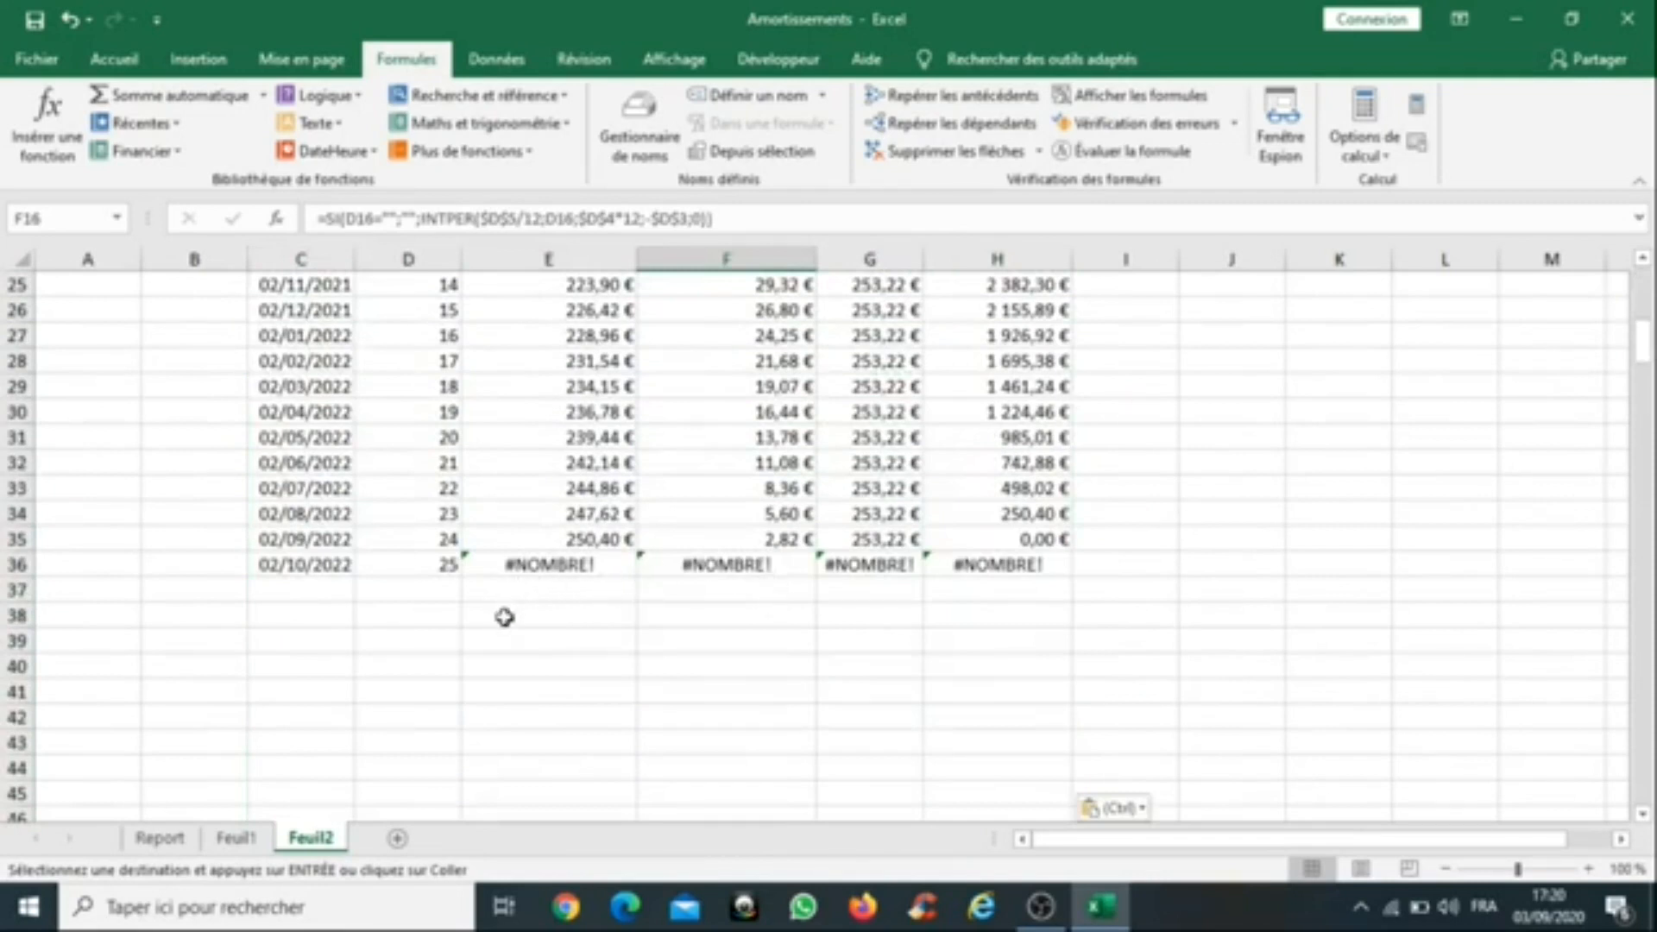
pyautogui.scroll(8, 505, 617)
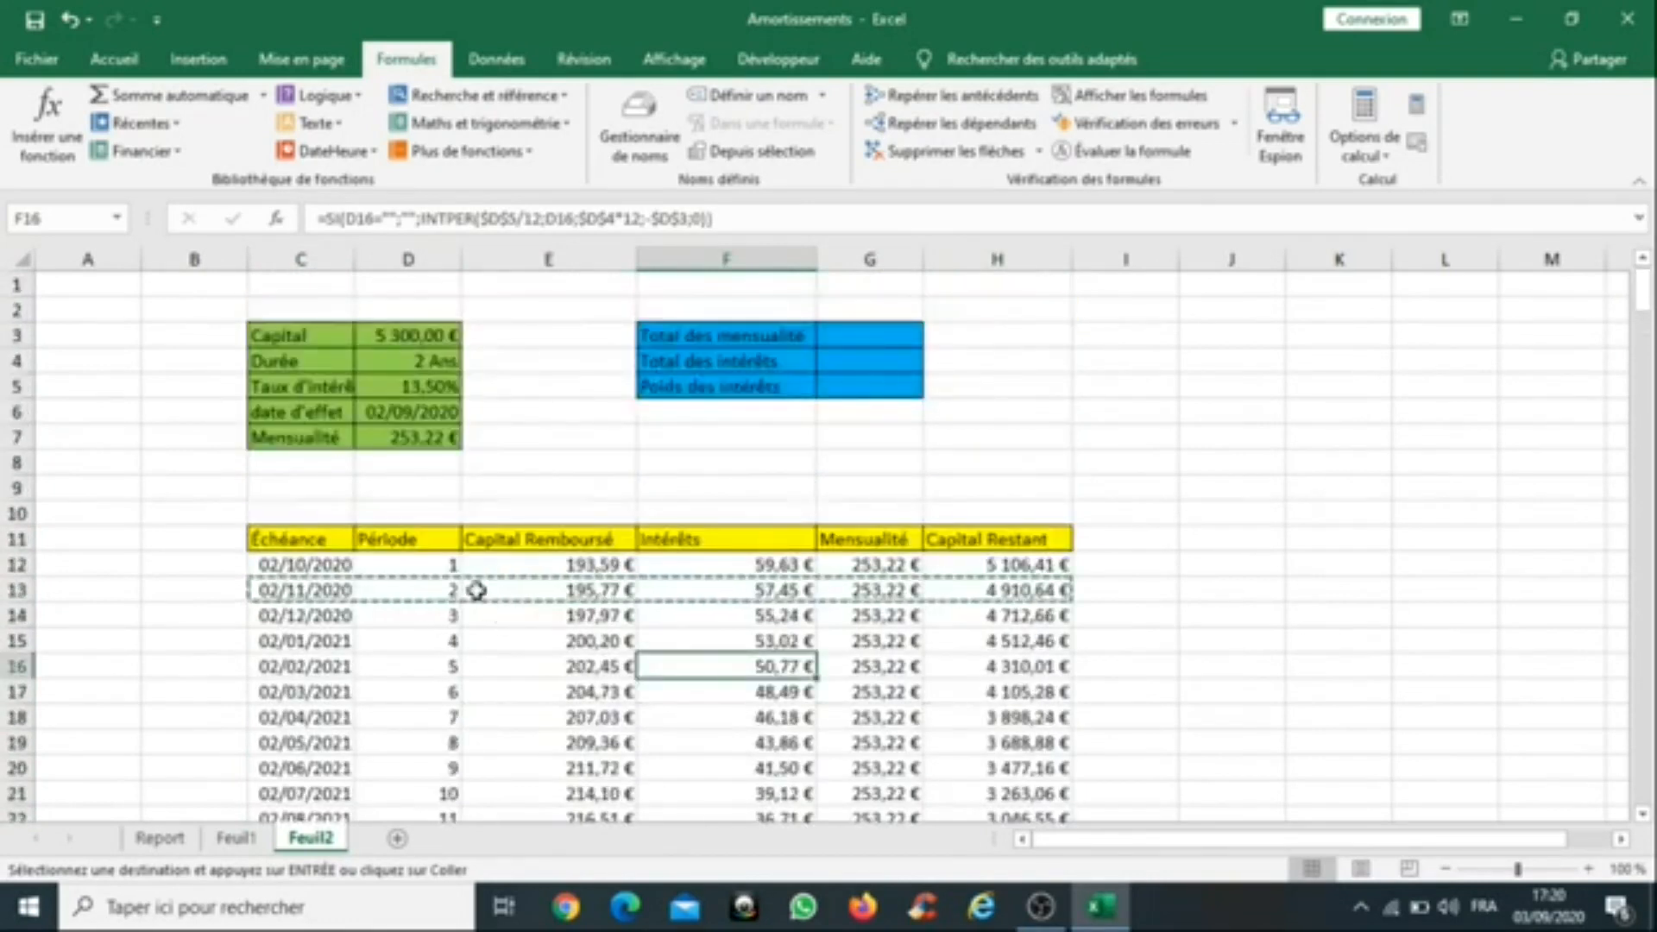
pyautogui.click(416, 374)
pyautogui.scroll(-9, 529, 750)
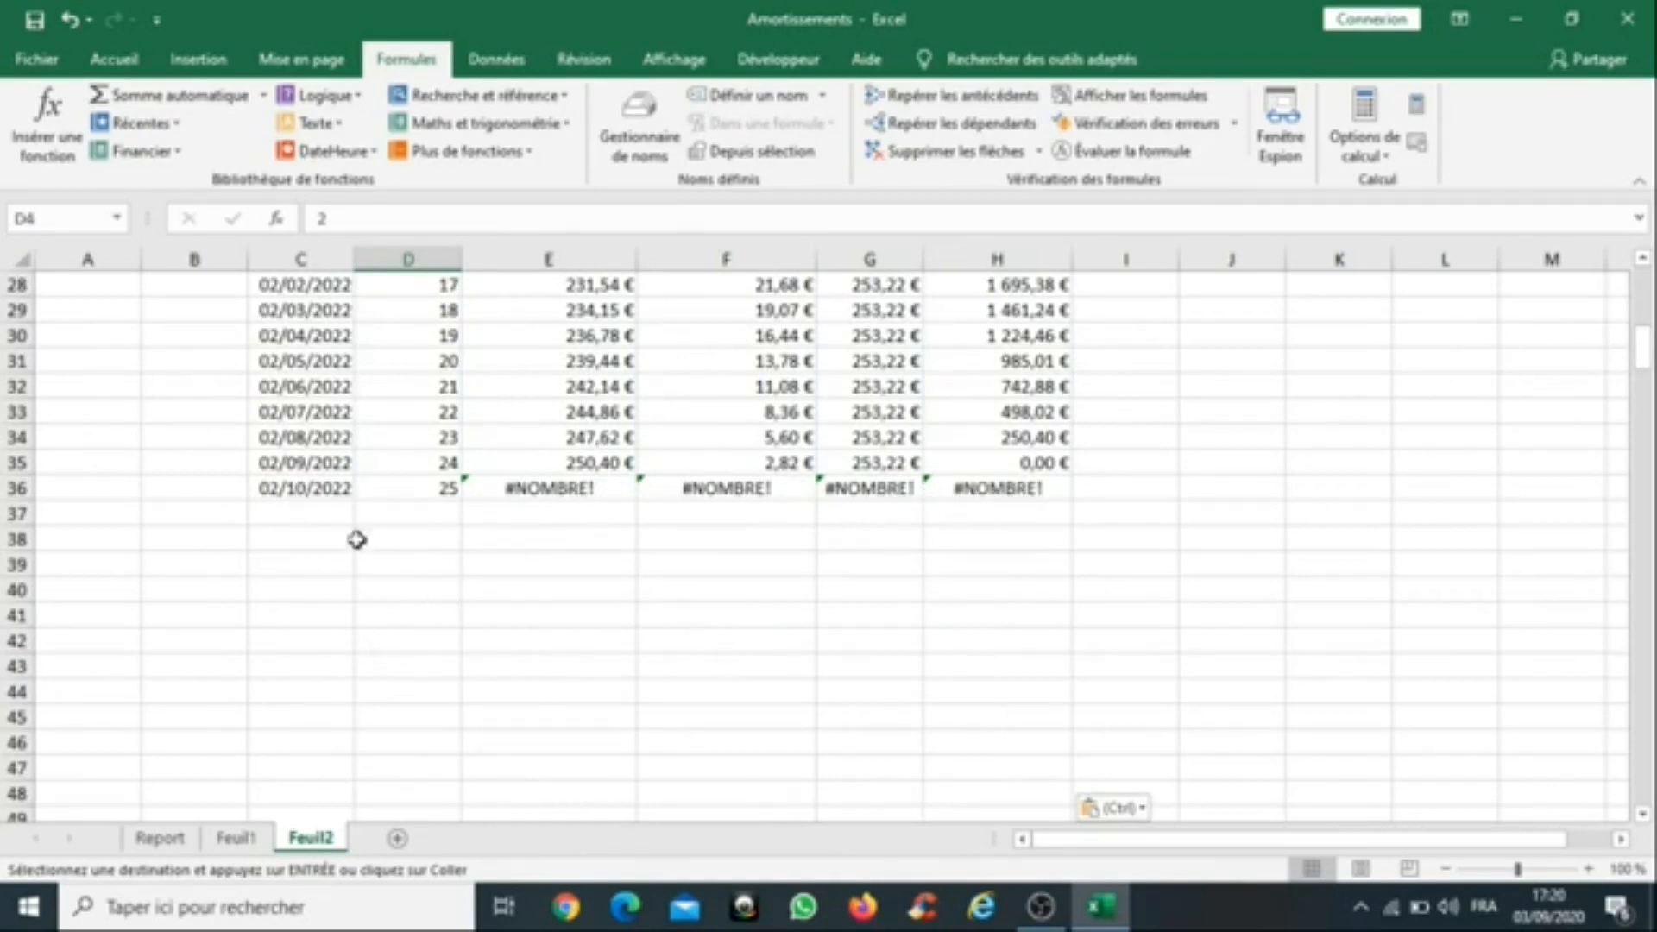
pyautogui.click(298, 463)
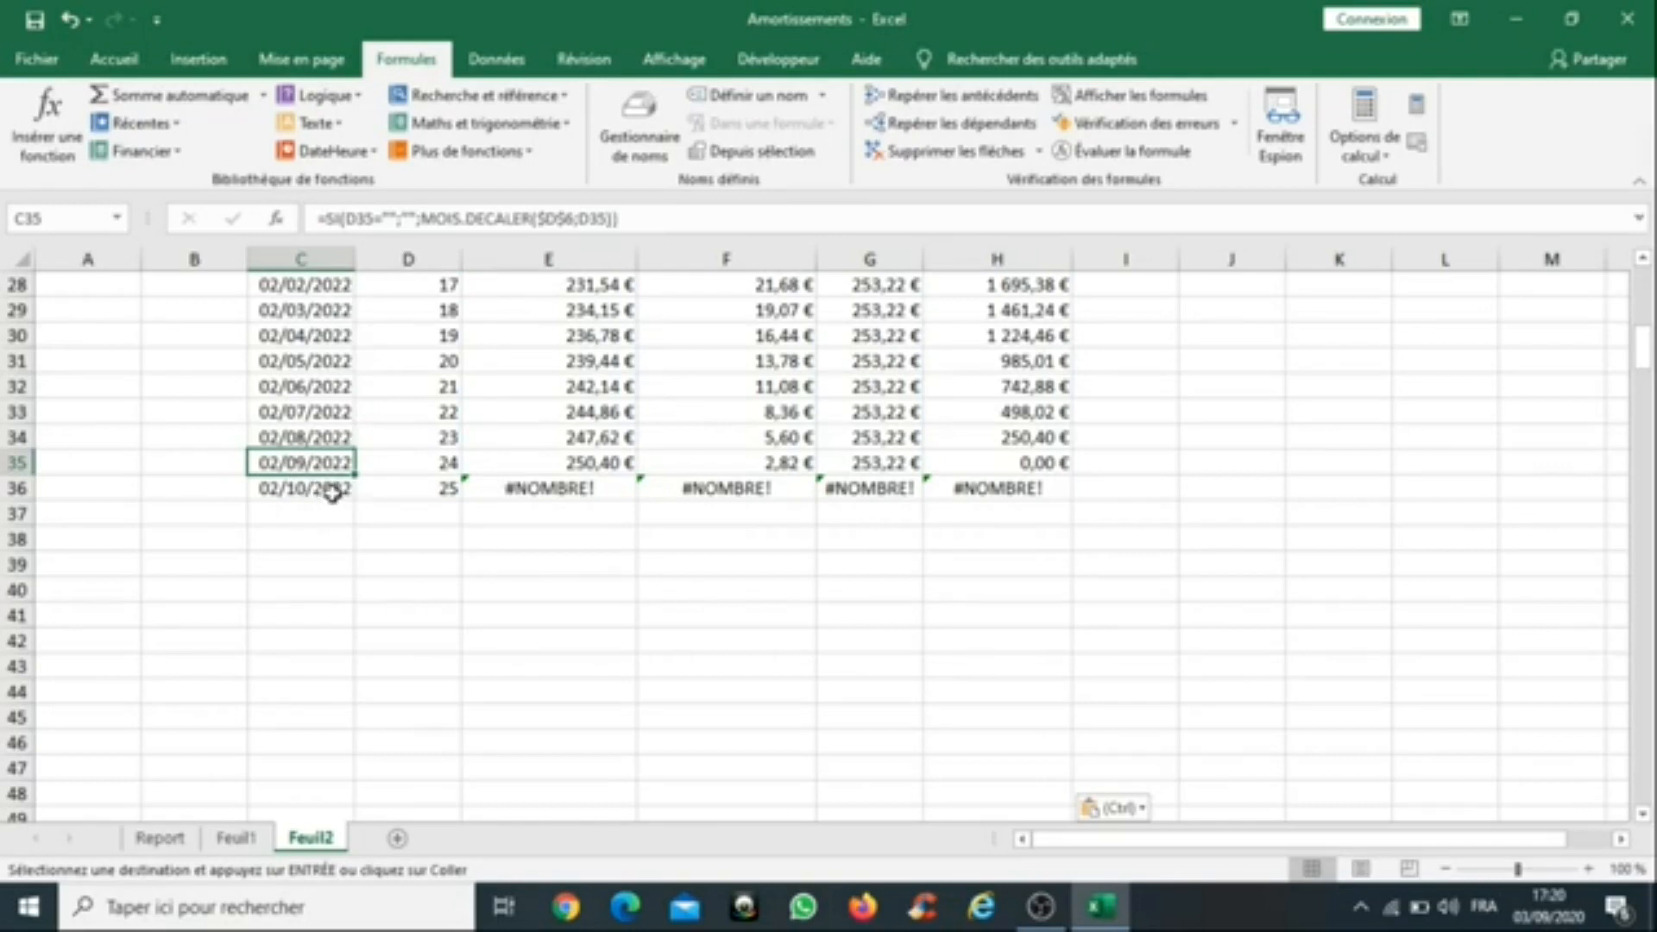
# Step: Change the logical test of the Période formula in D13 to D12>=$D$4*12
pyautogui.scroll(9, 332, 492)
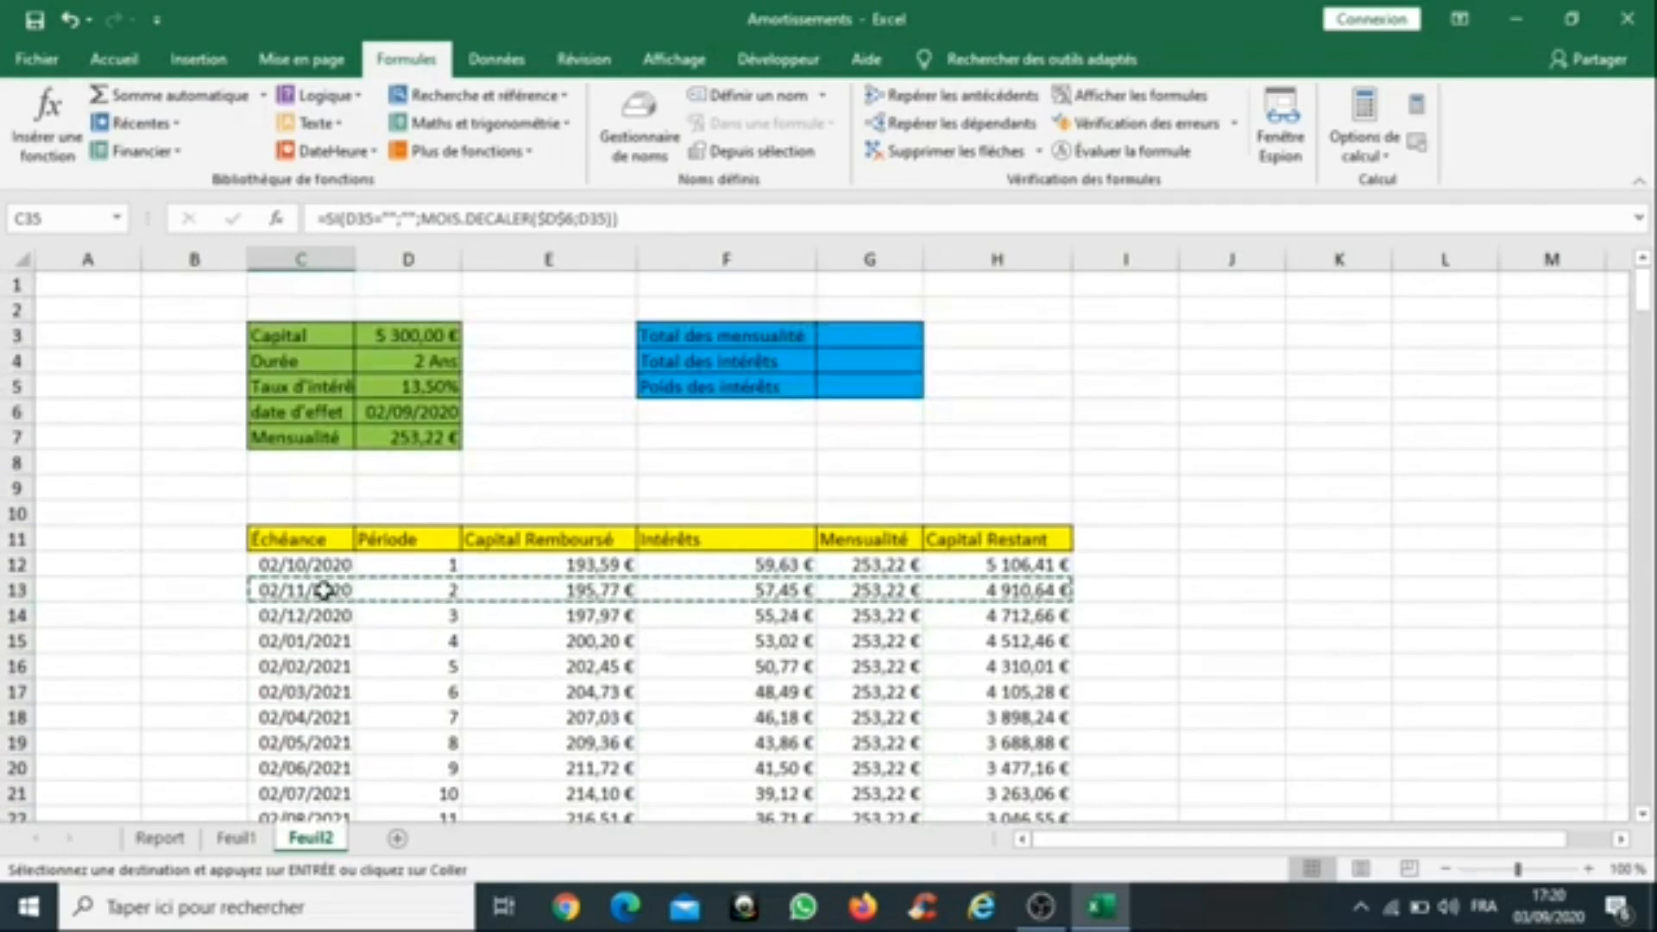
pyautogui.click(384, 220)
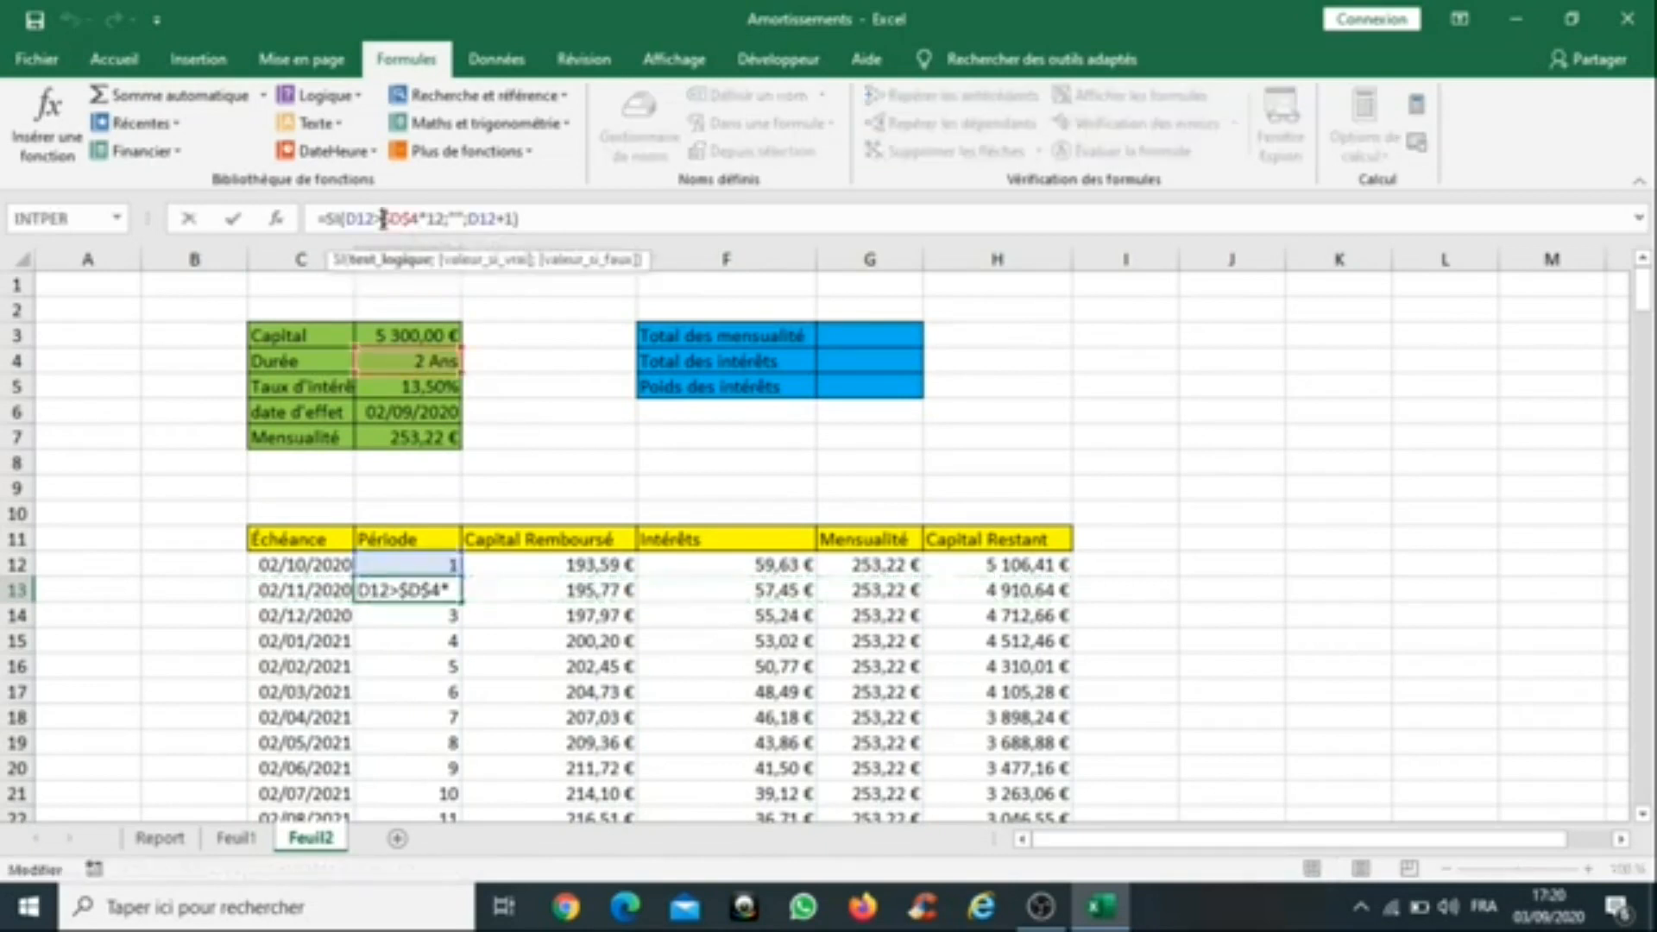
pyautogui.write('=')
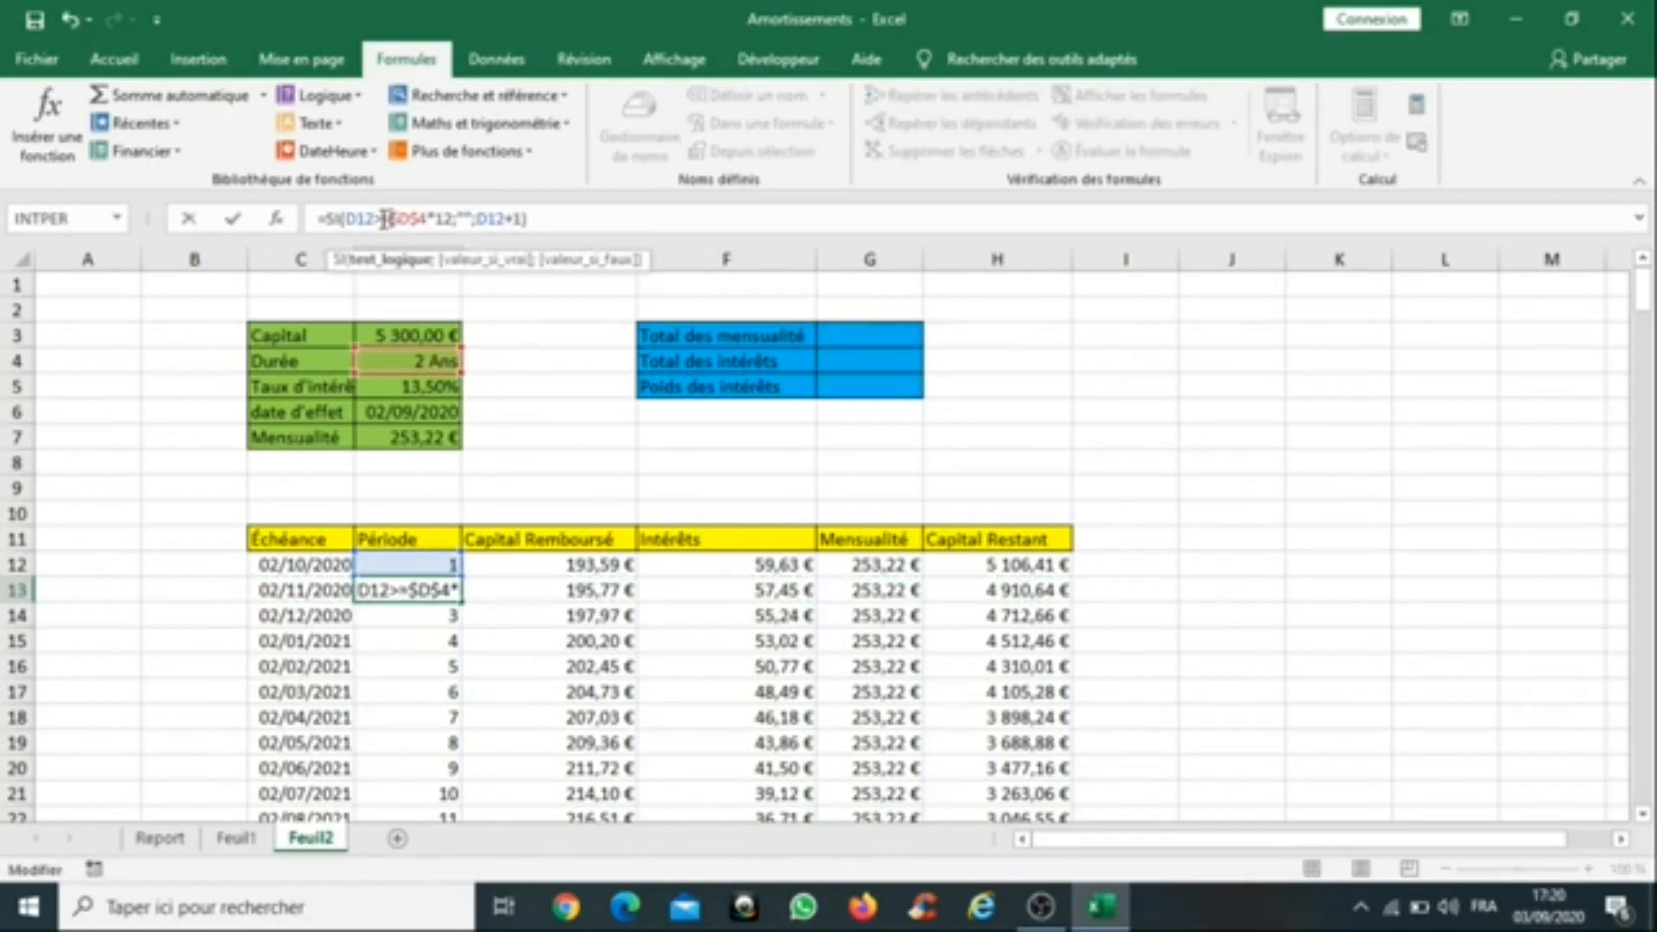
pyautogui.press('Return')
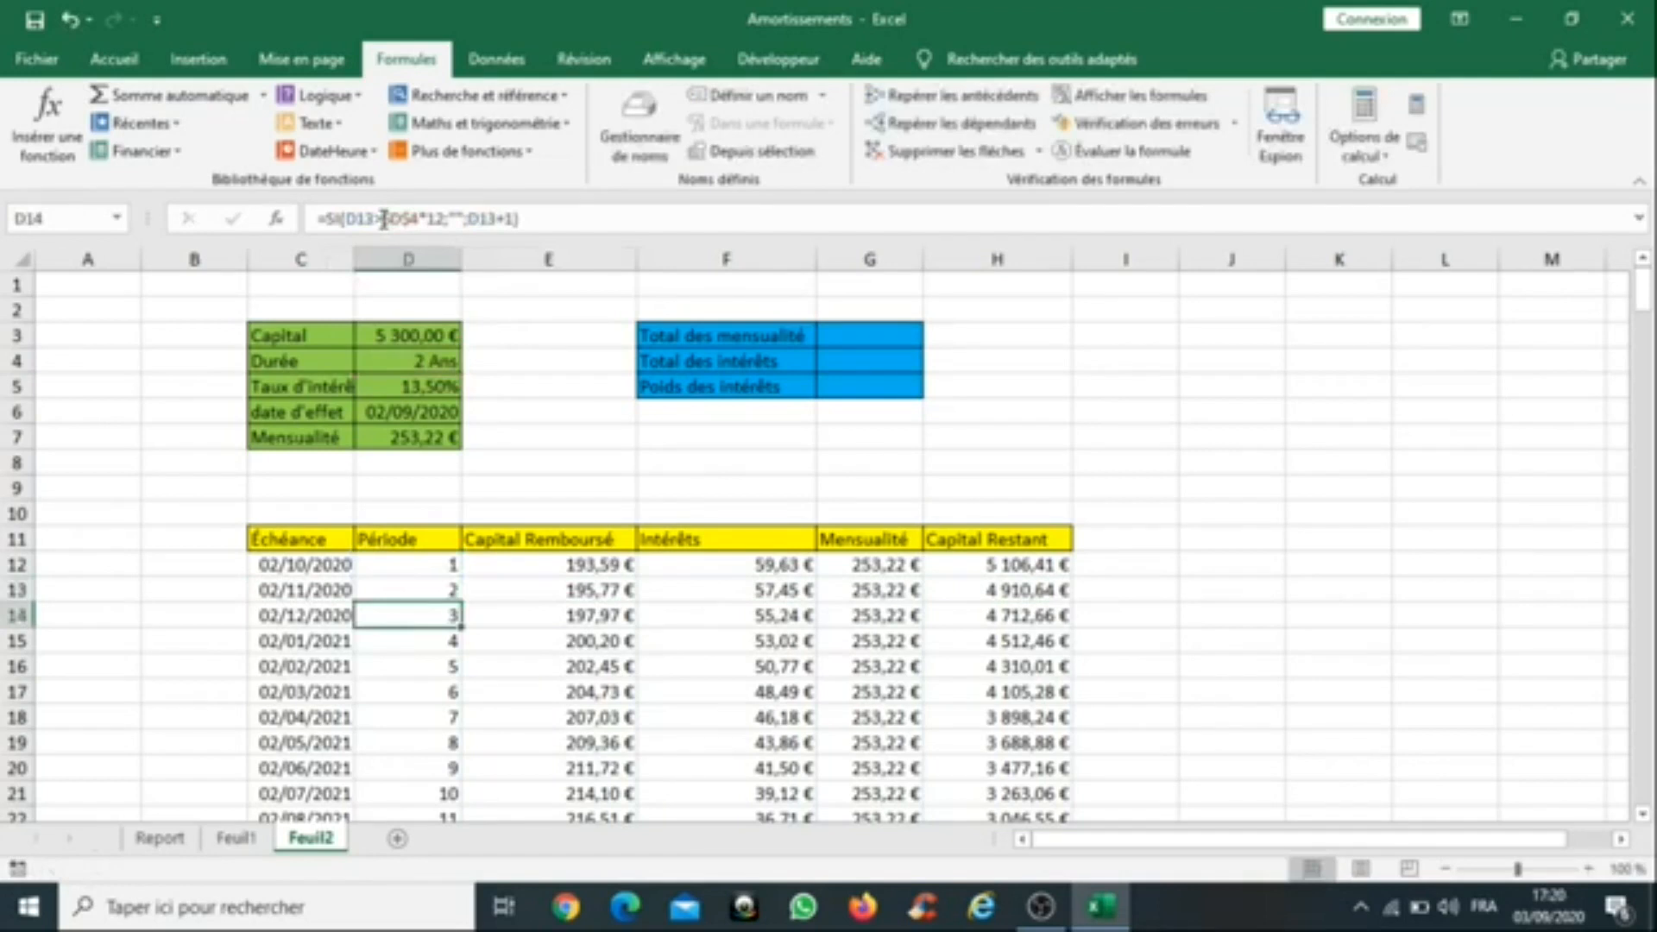
# Step: Copy the corrected row C13:H13 and paste it over the schedule rows from row 14 down
pyautogui.moveTo(283, 586); pyautogui.dragTo(991, 592)
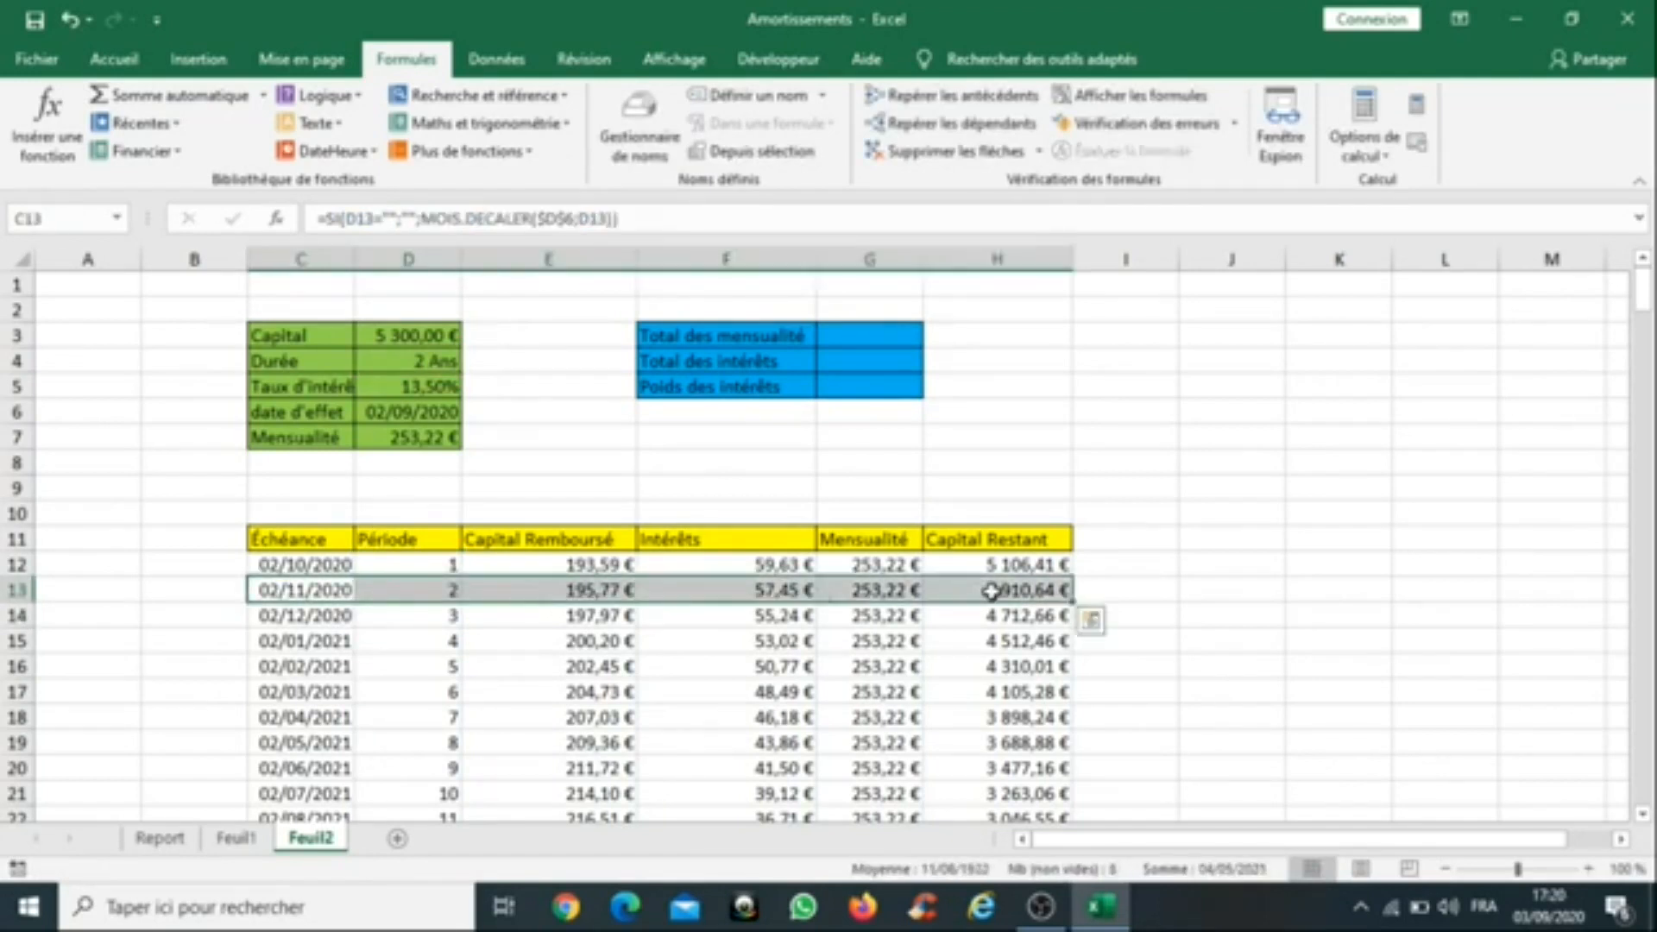
pyautogui.rightClick(991, 591)
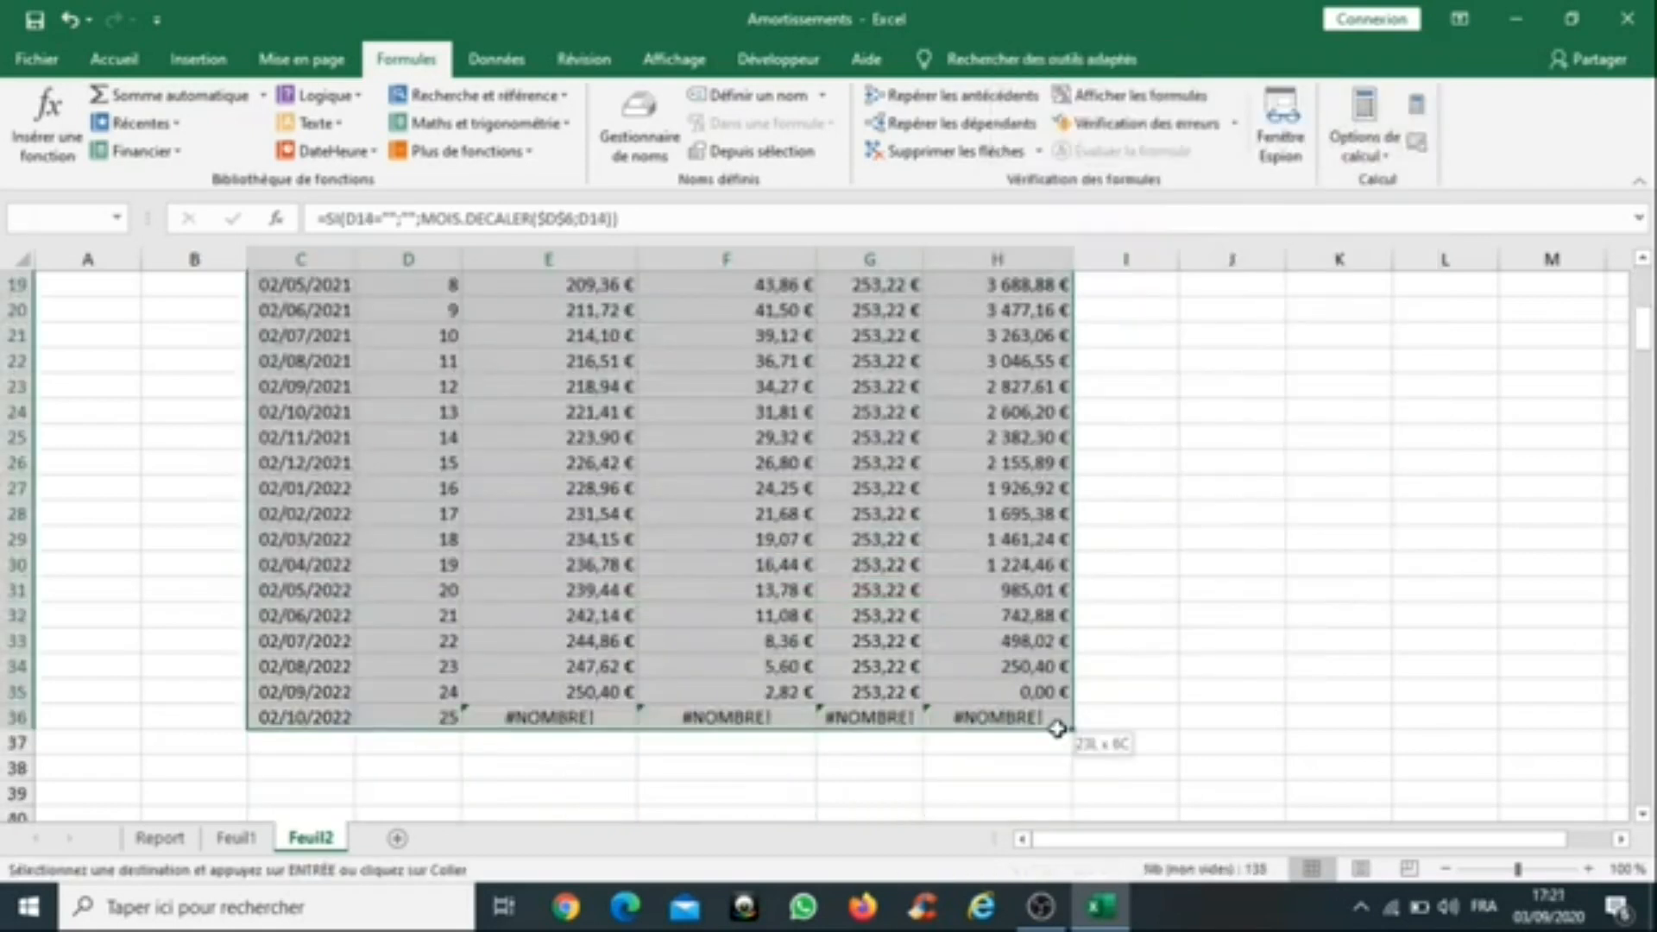
pyautogui.moveTo(1057, 729); pyautogui.dragTo(1057, 926)
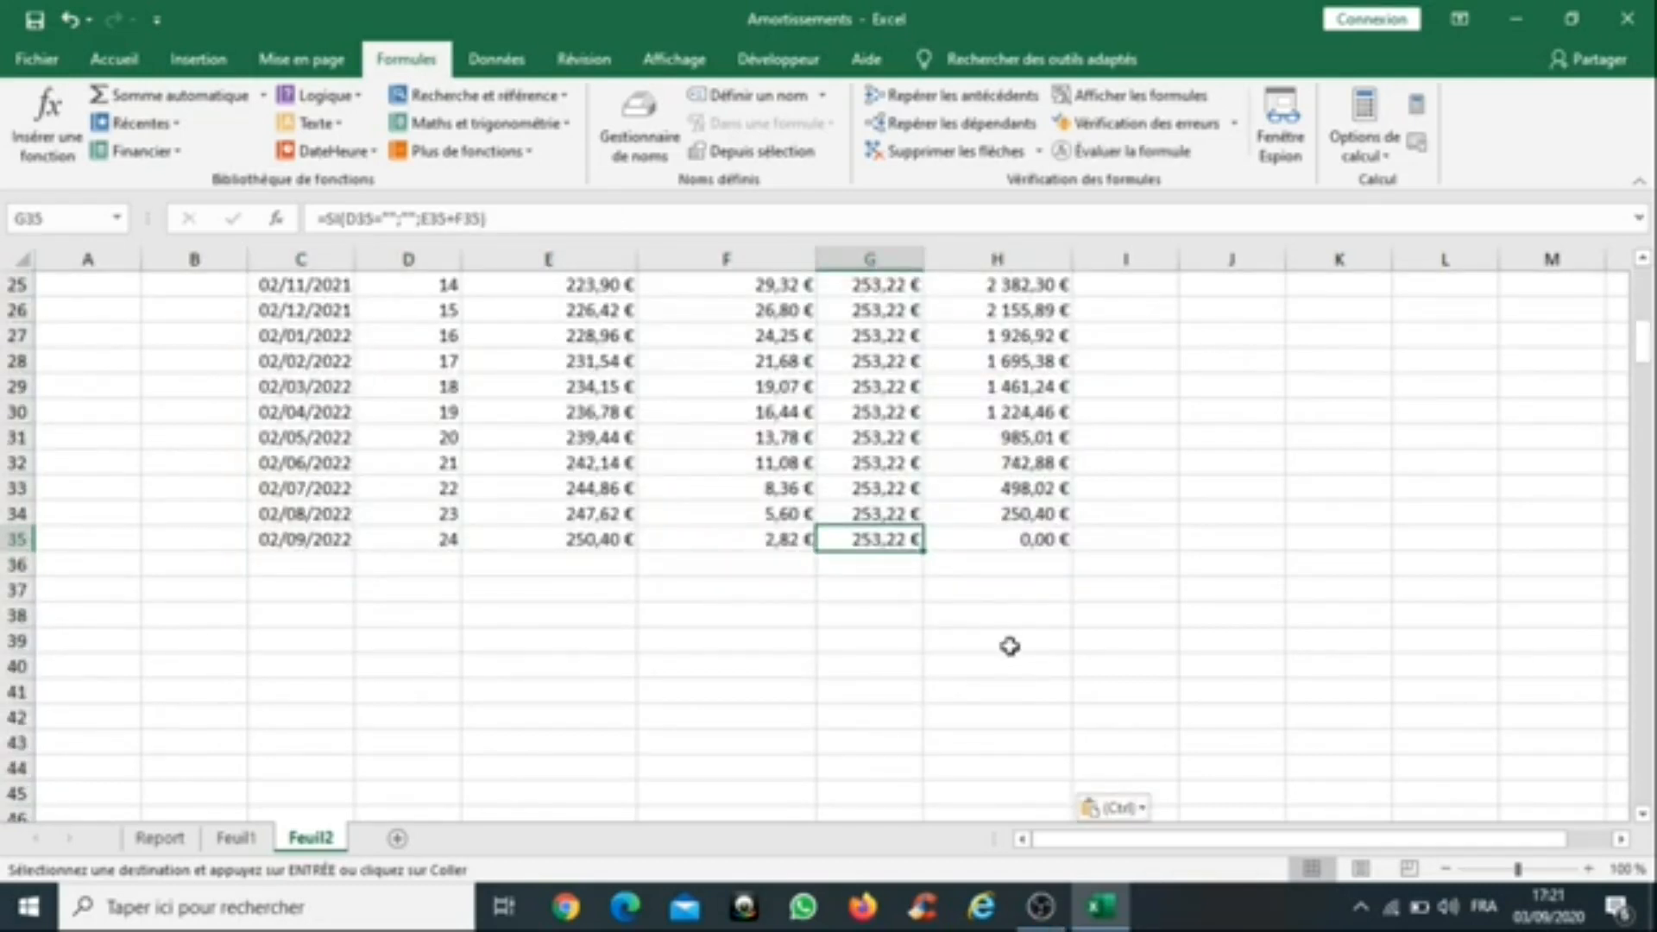
# Step: Check the last Capital Restant cell H35 and test the schedule with the duration in D4 set to 1 year
pyautogui.scroll(2, 1010, 646)
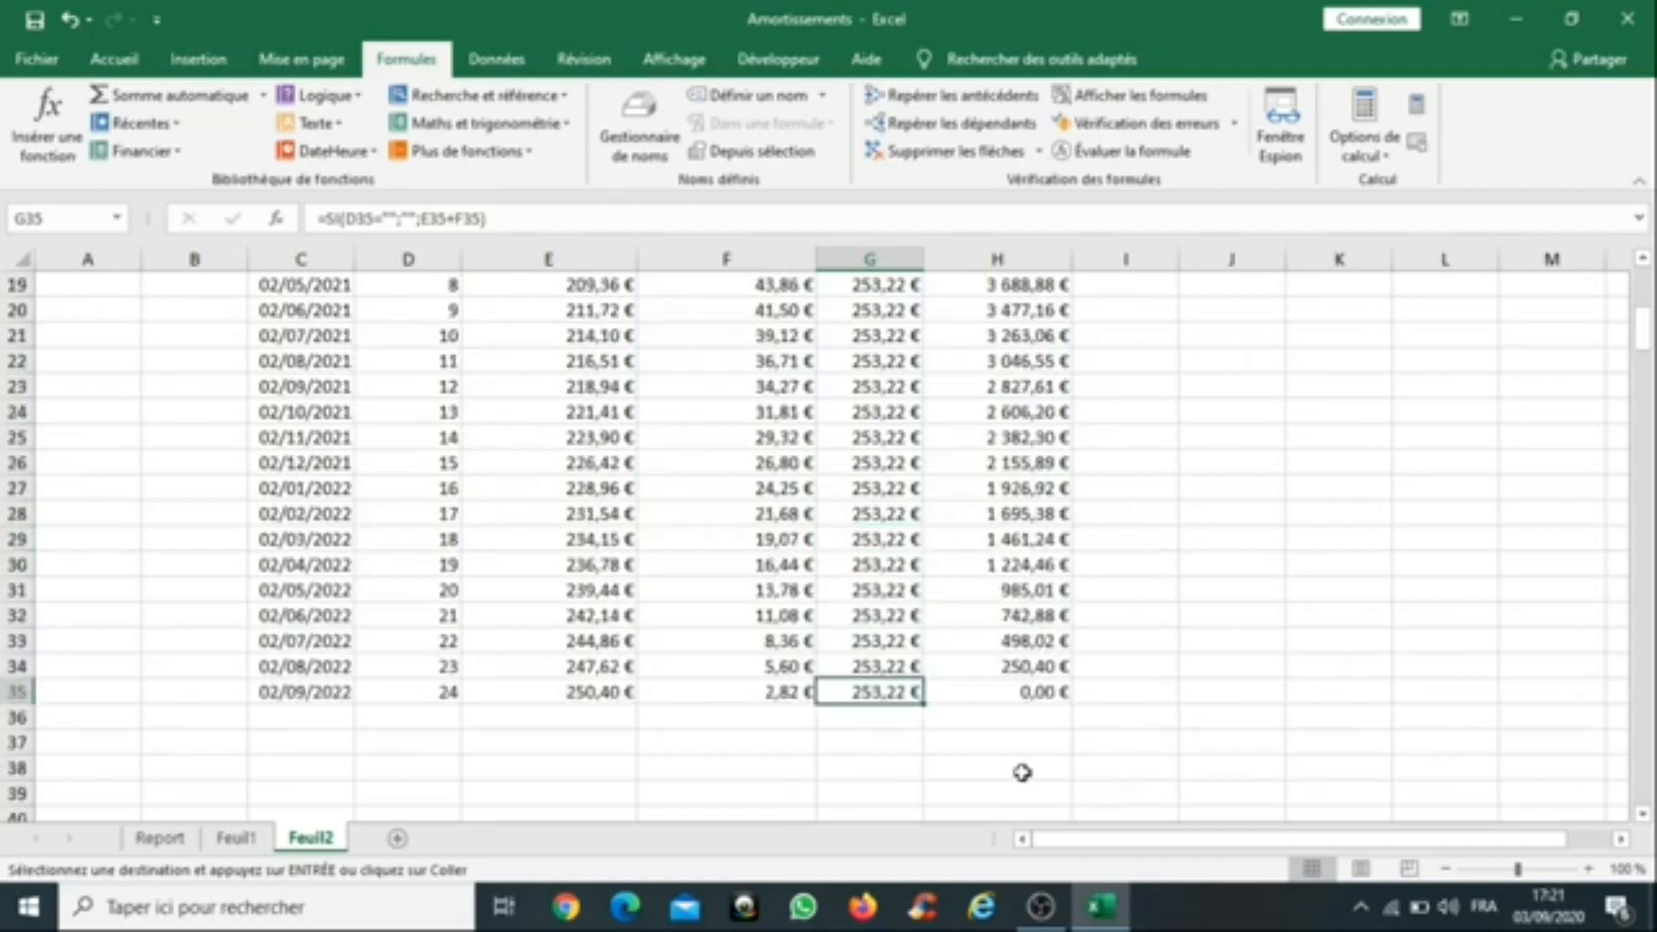
pyautogui.click(1042, 693)
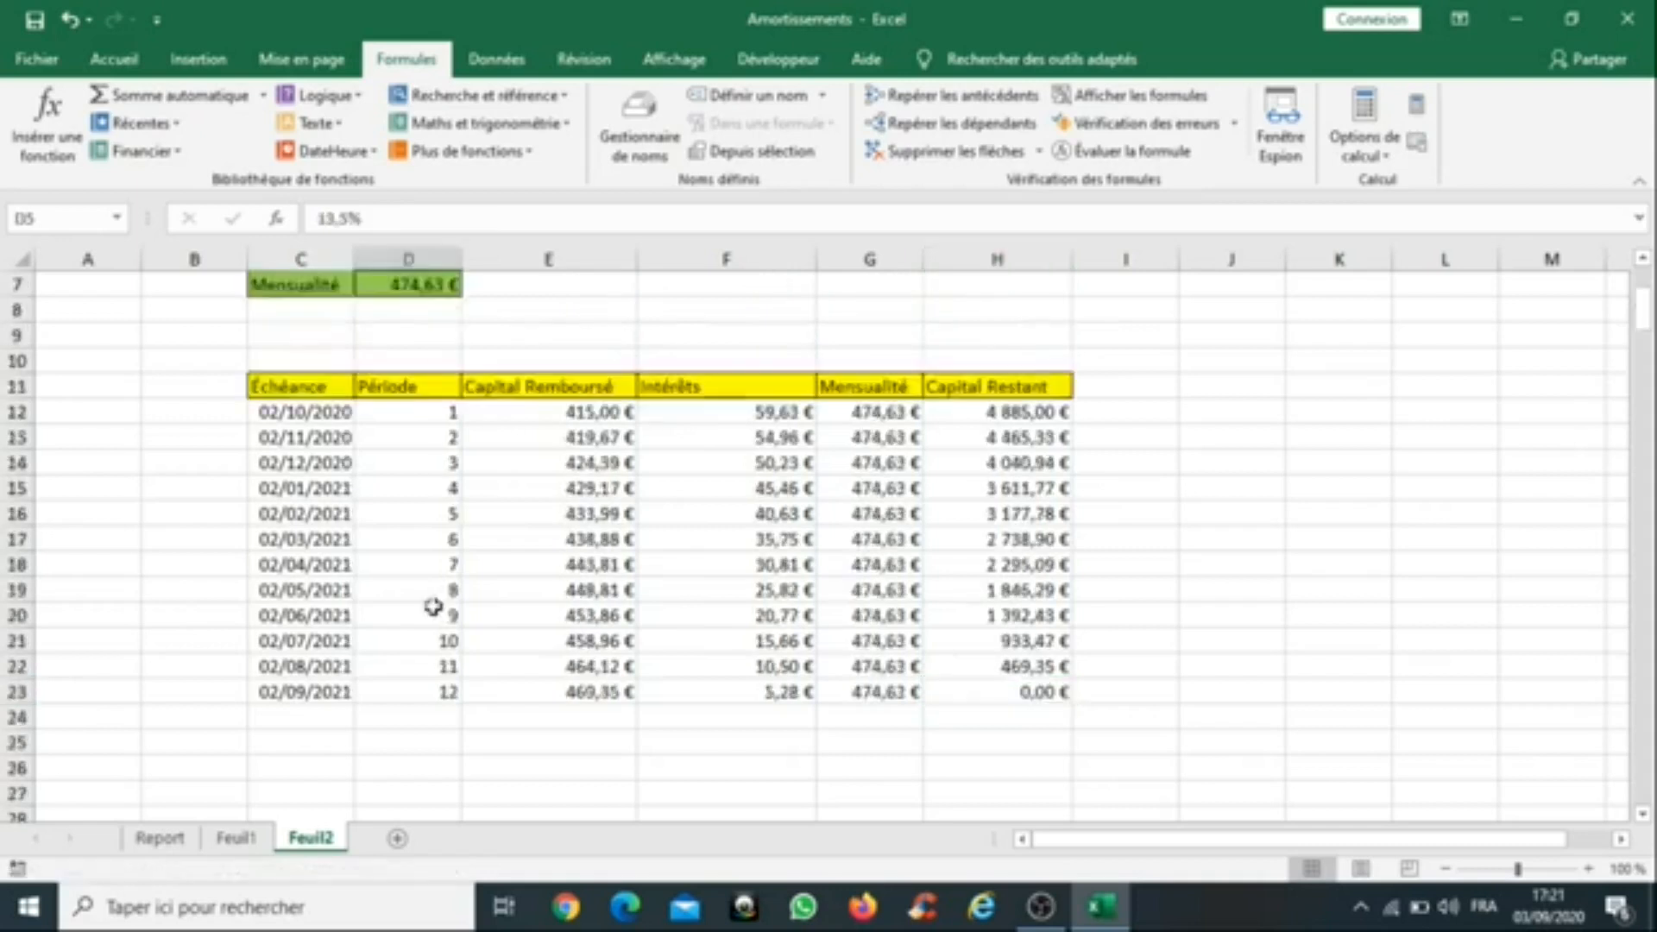
pyautogui.scroll(1, 432, 607)
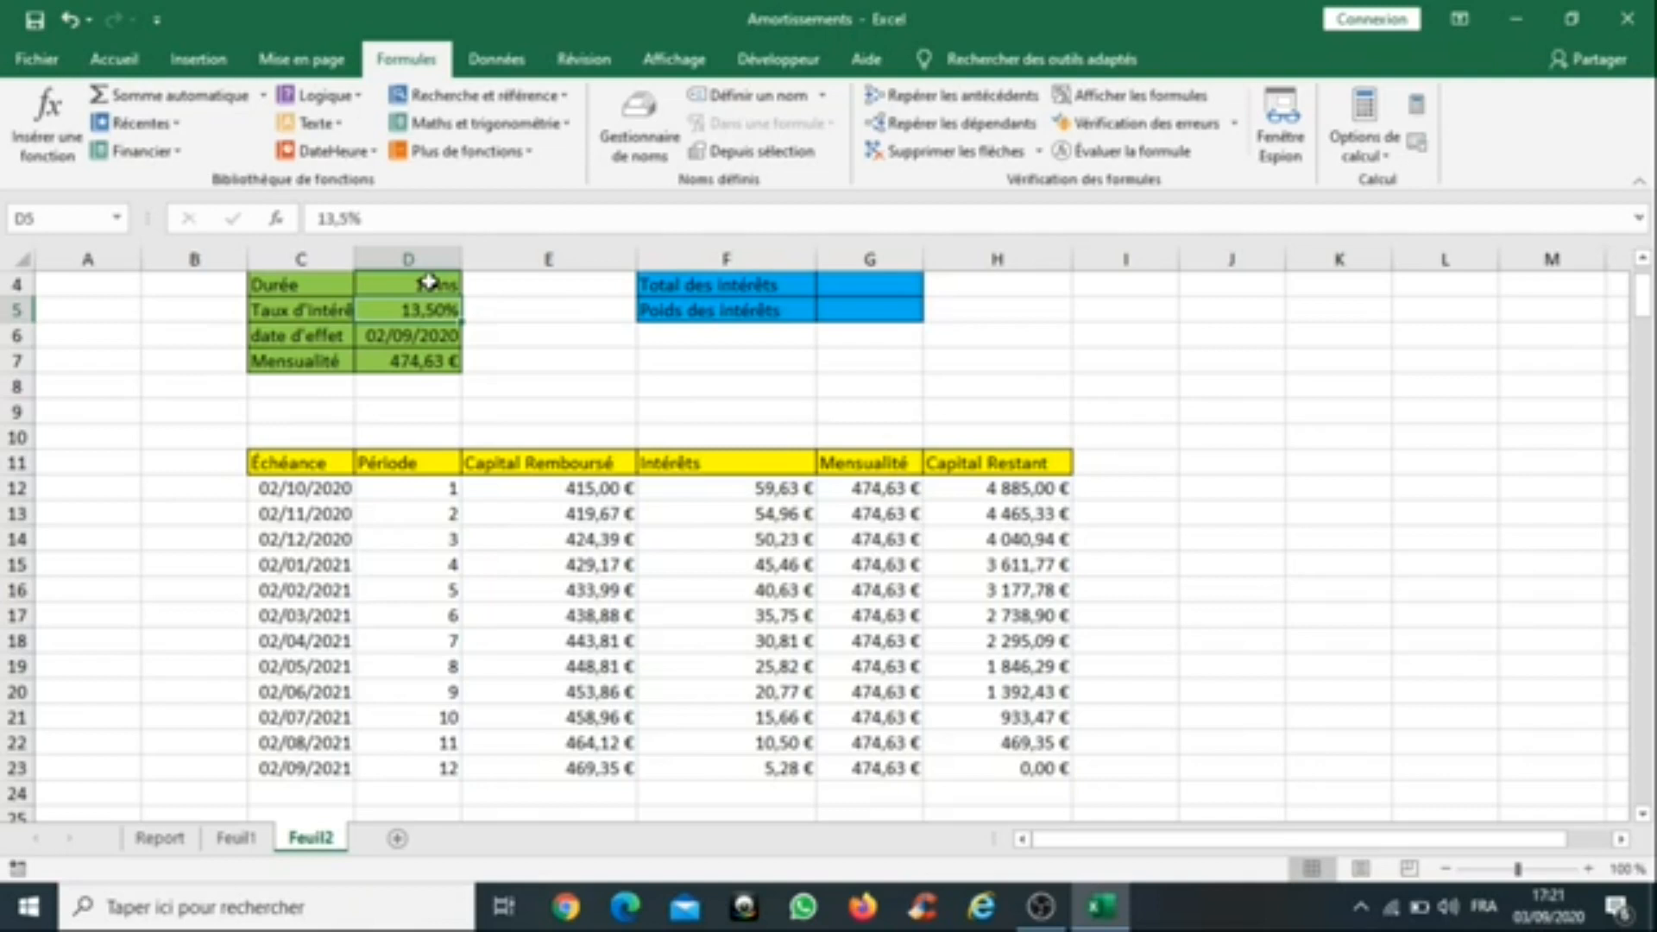
# Step: Test the schedule with the duration in D4 set to 10 years, reviewing it from the first to the last period
pyautogui.scroll(-20, 269, 389)
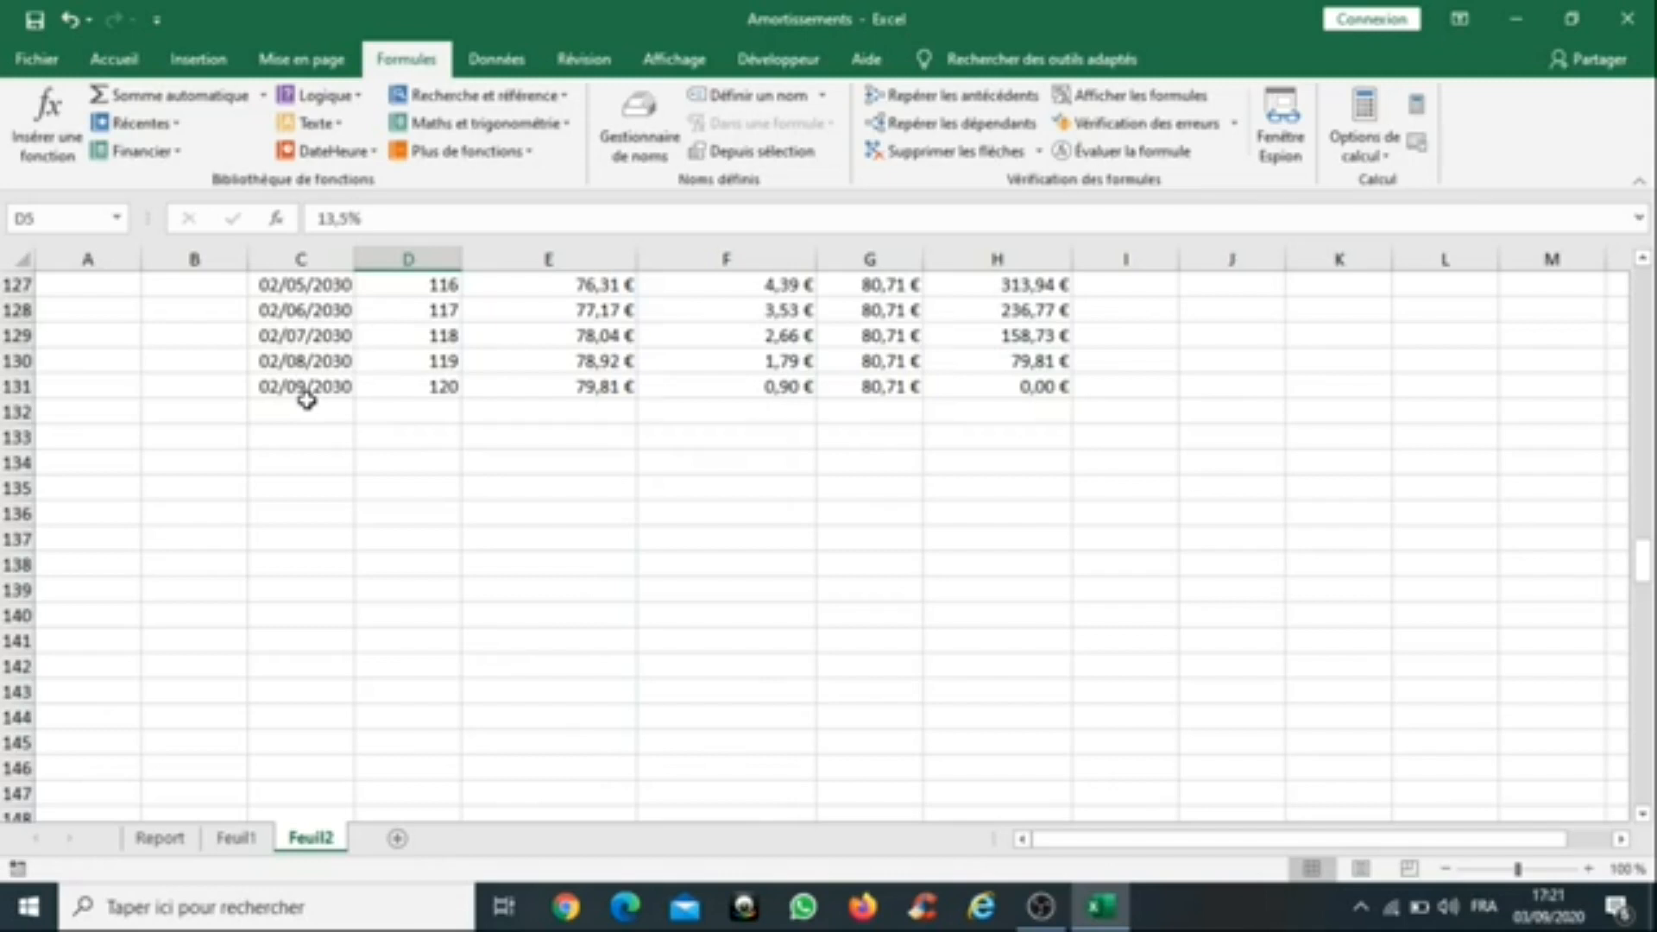
pyautogui.scroll(20, 505, 653)
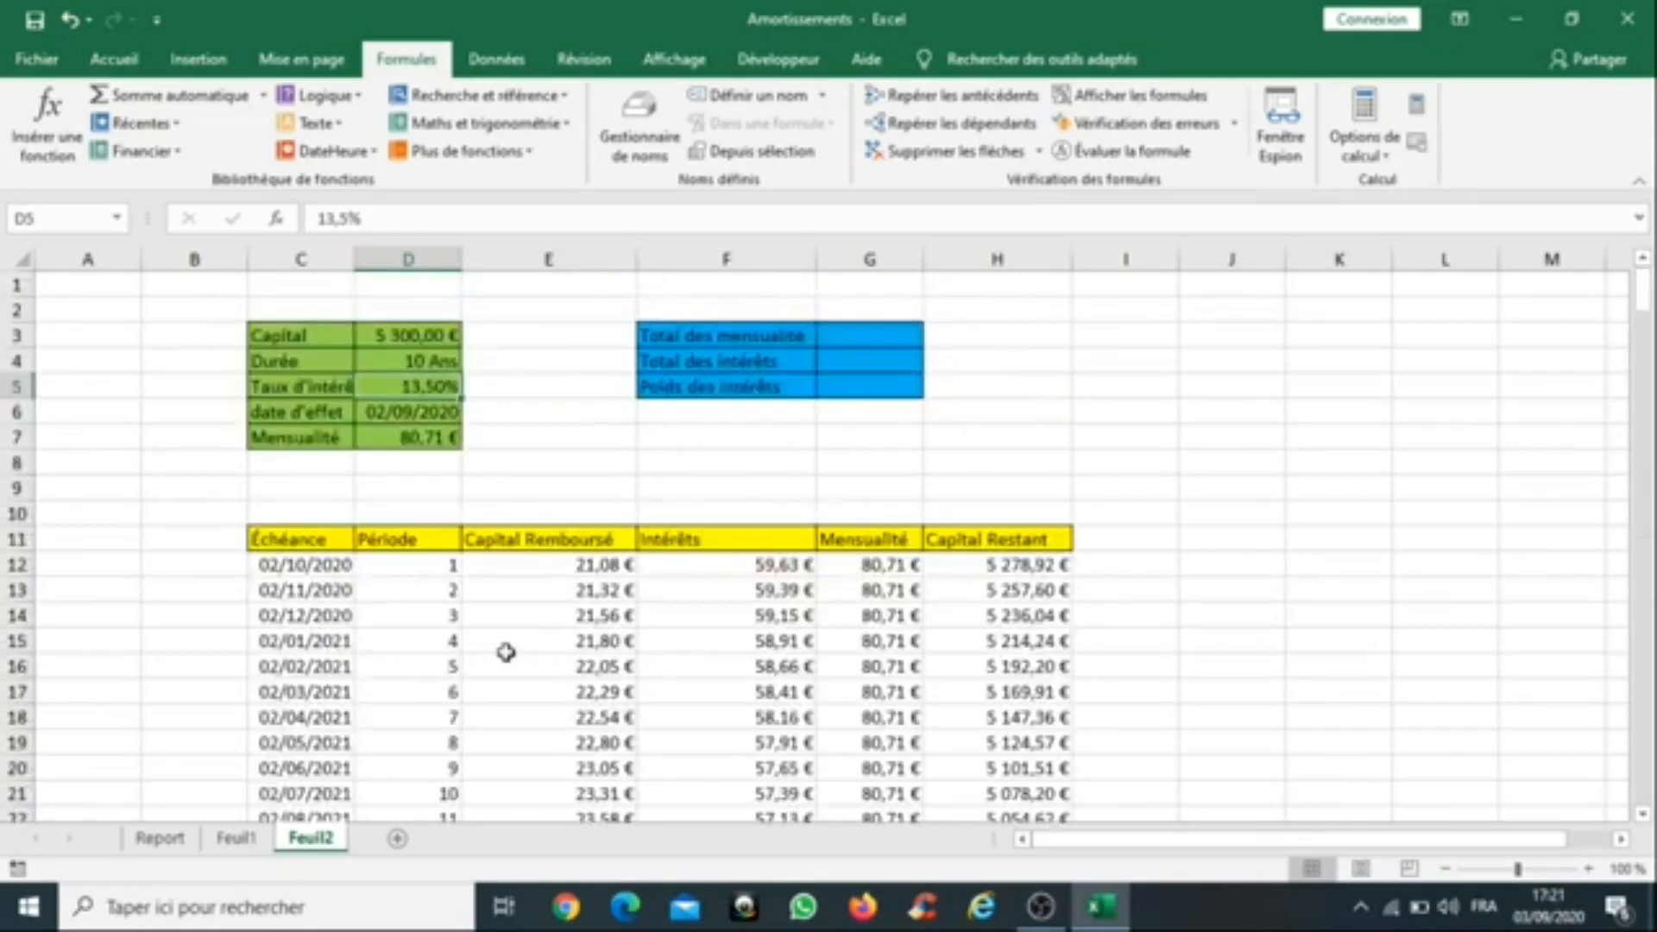
pyautogui.scroll(-20, 506, 652)
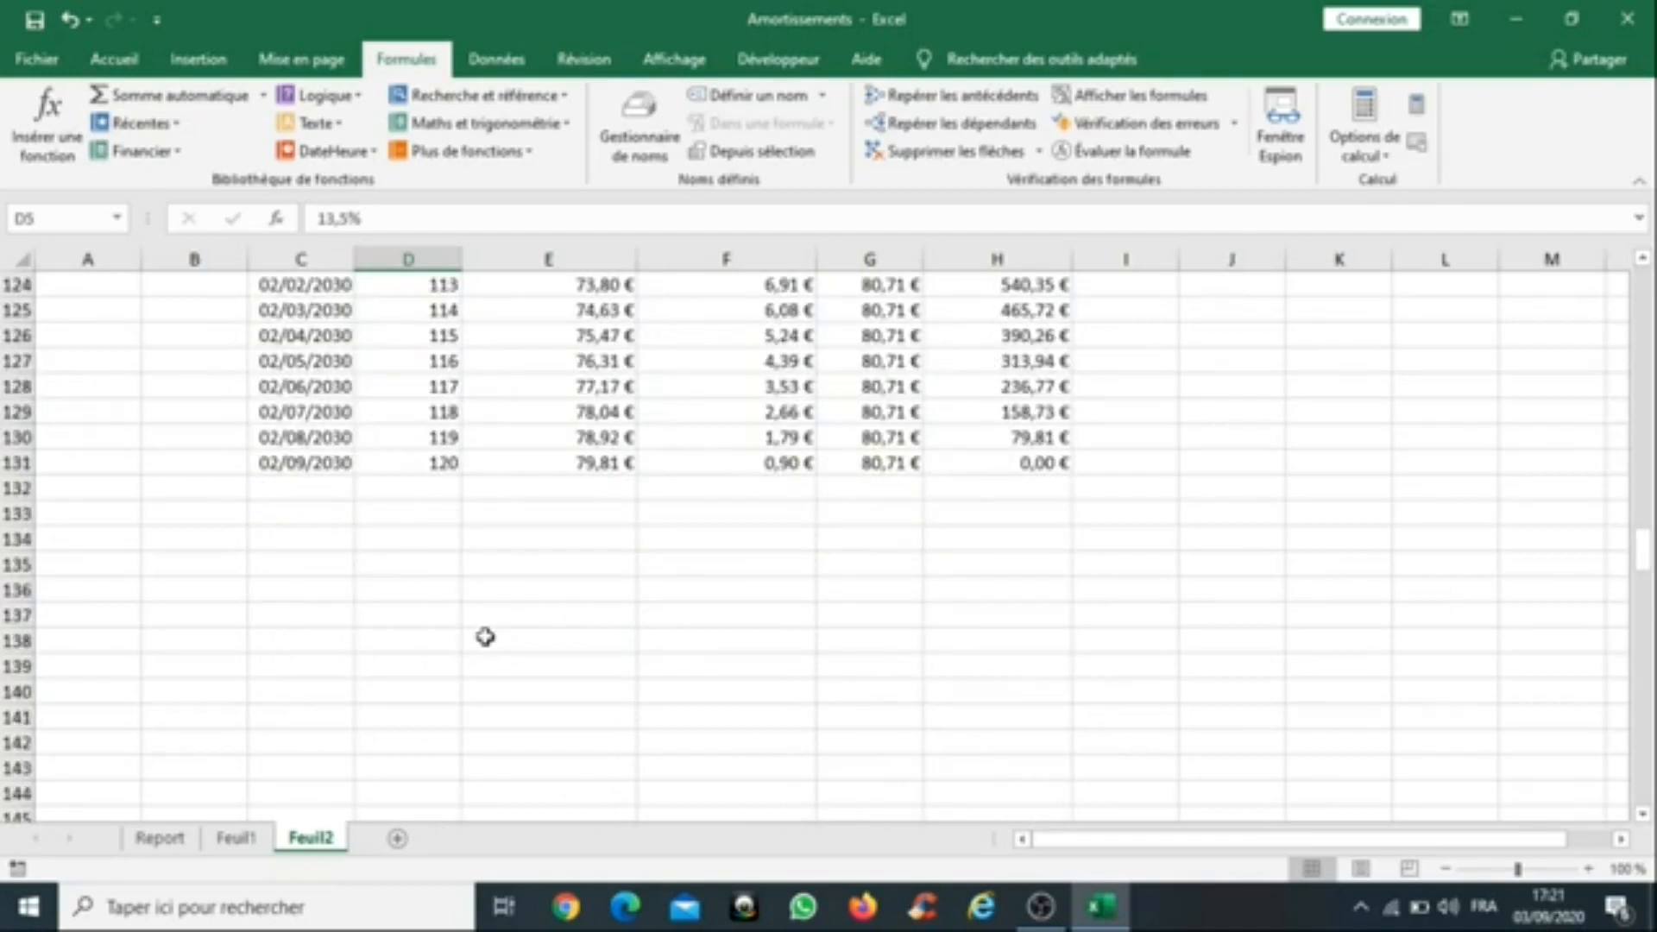
pyautogui.scroll(20, 485, 636)
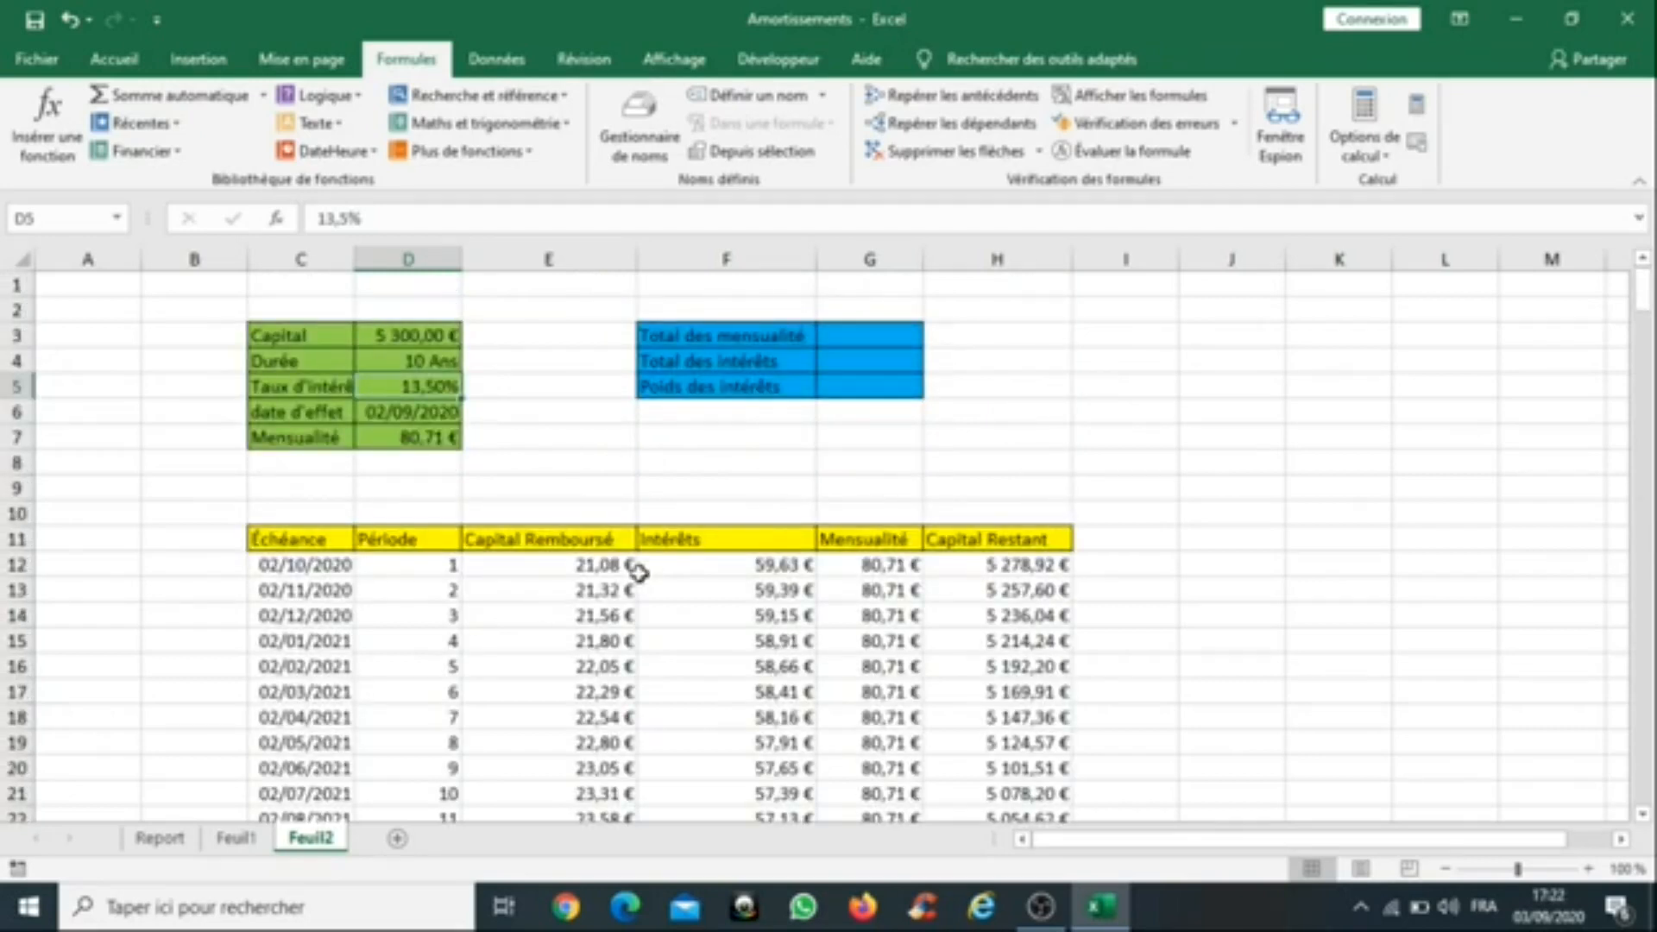
# Step: Set the duration in D4 to 1 year and check the schedule down to its last period
pyautogui.click(419, 359)
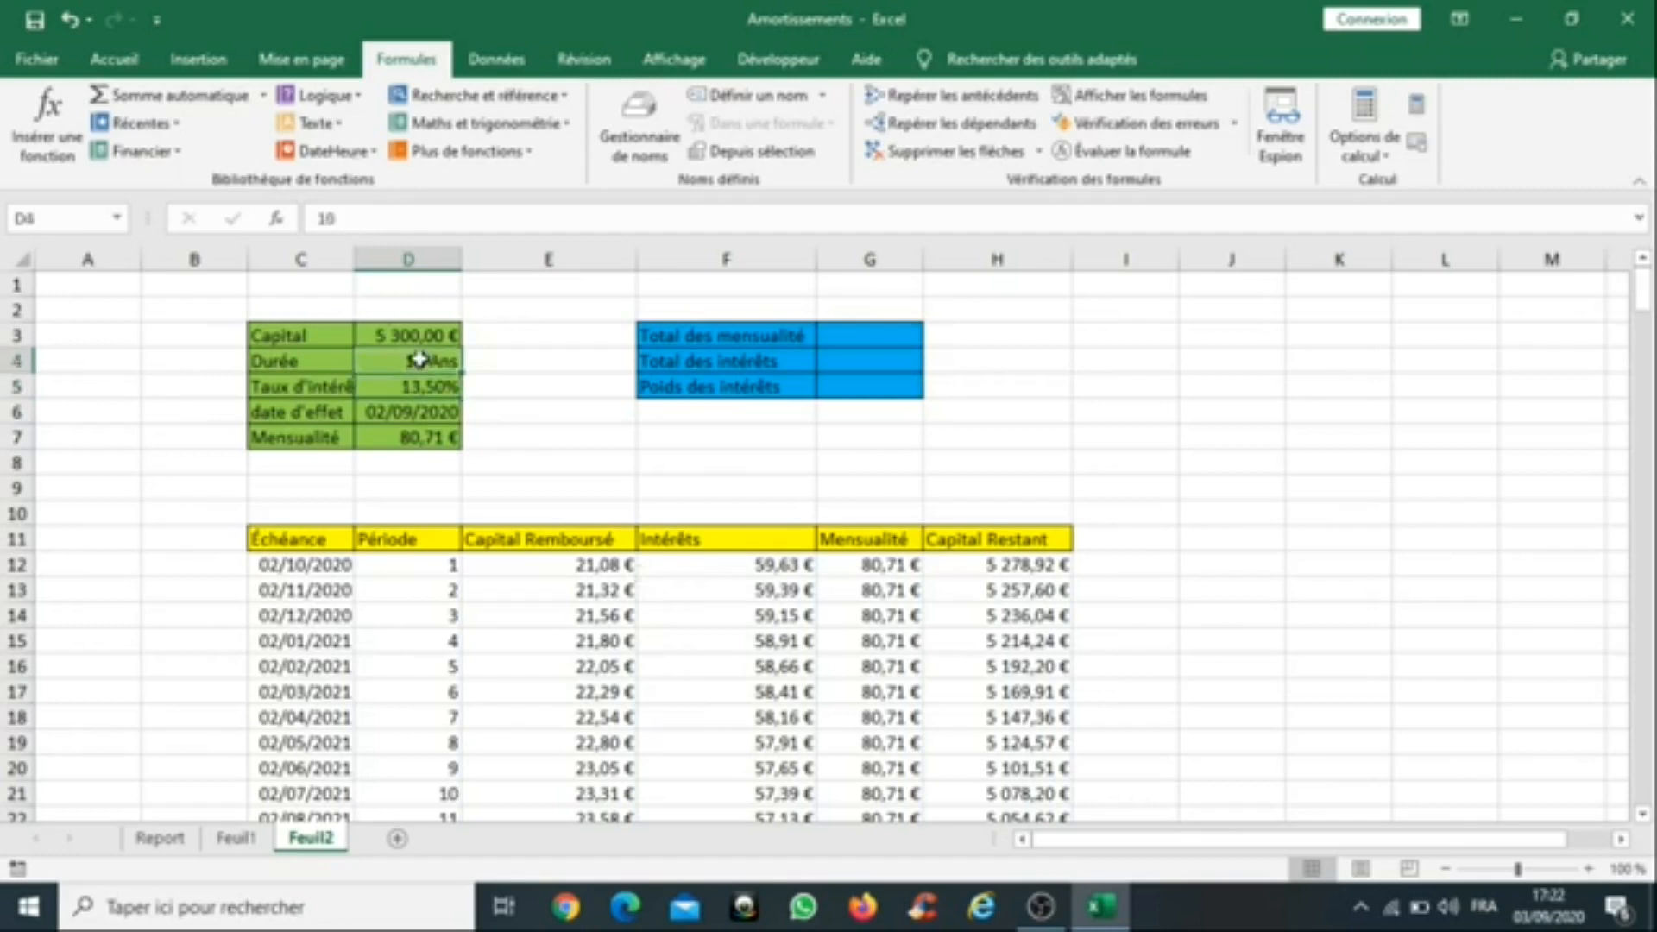
pyautogui.write('10')
pyautogui.press('BackSpace')
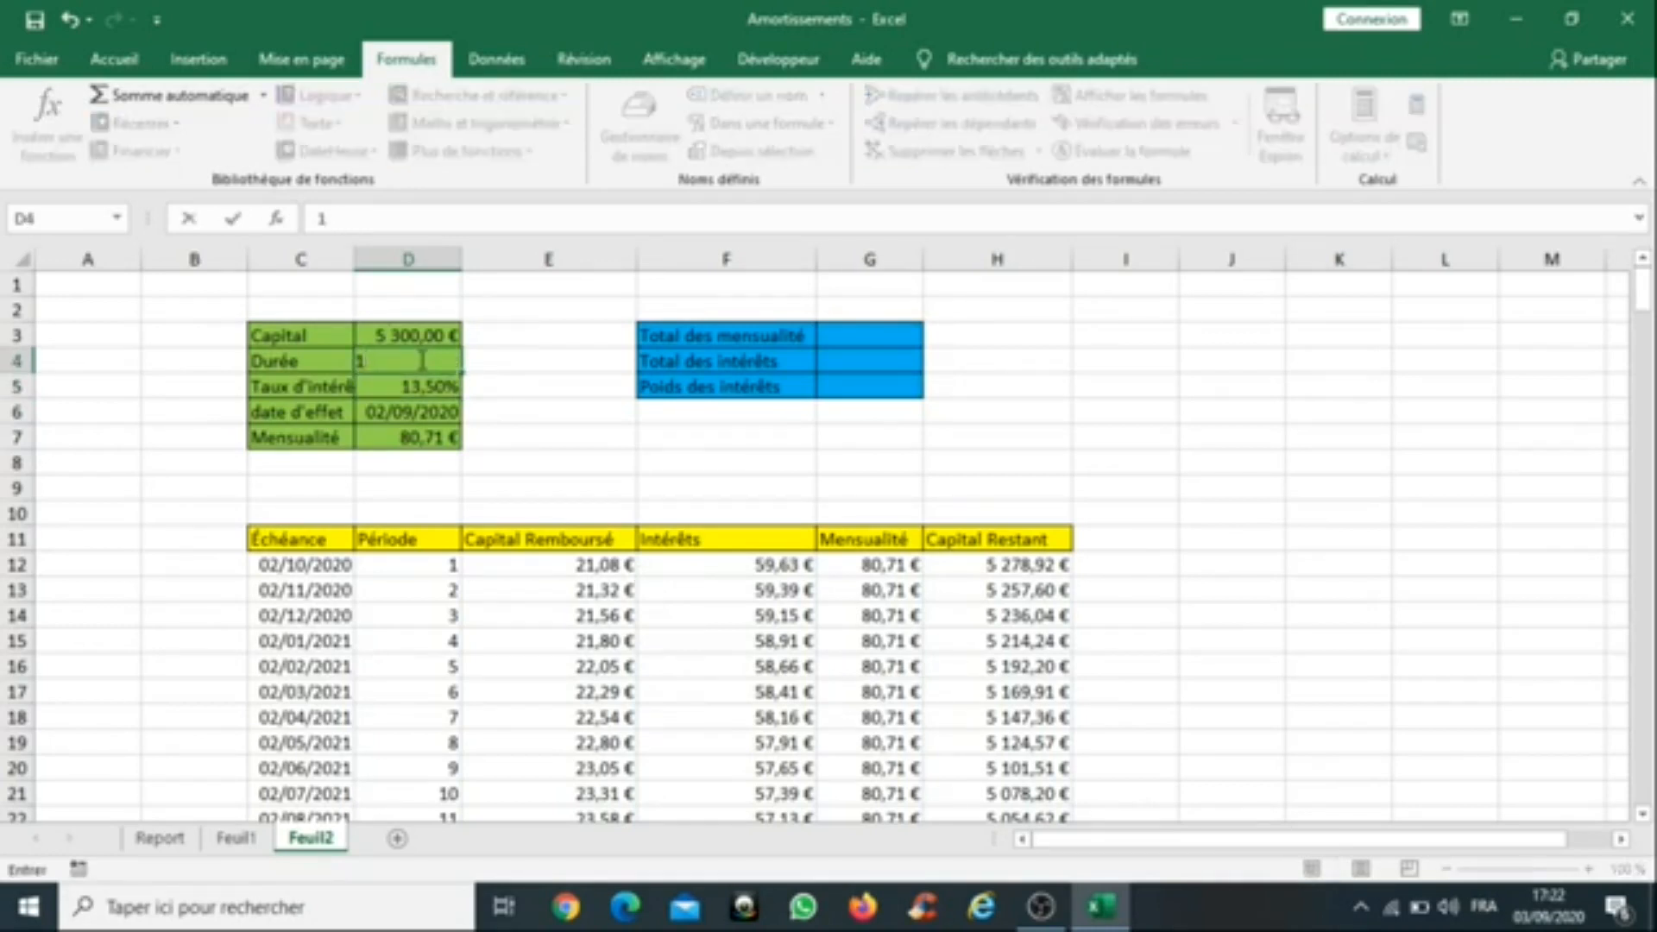
pyautogui.press('Return')
pyautogui.scroll(-5, 721, 692)
pyautogui.scroll(5, 722, 687)
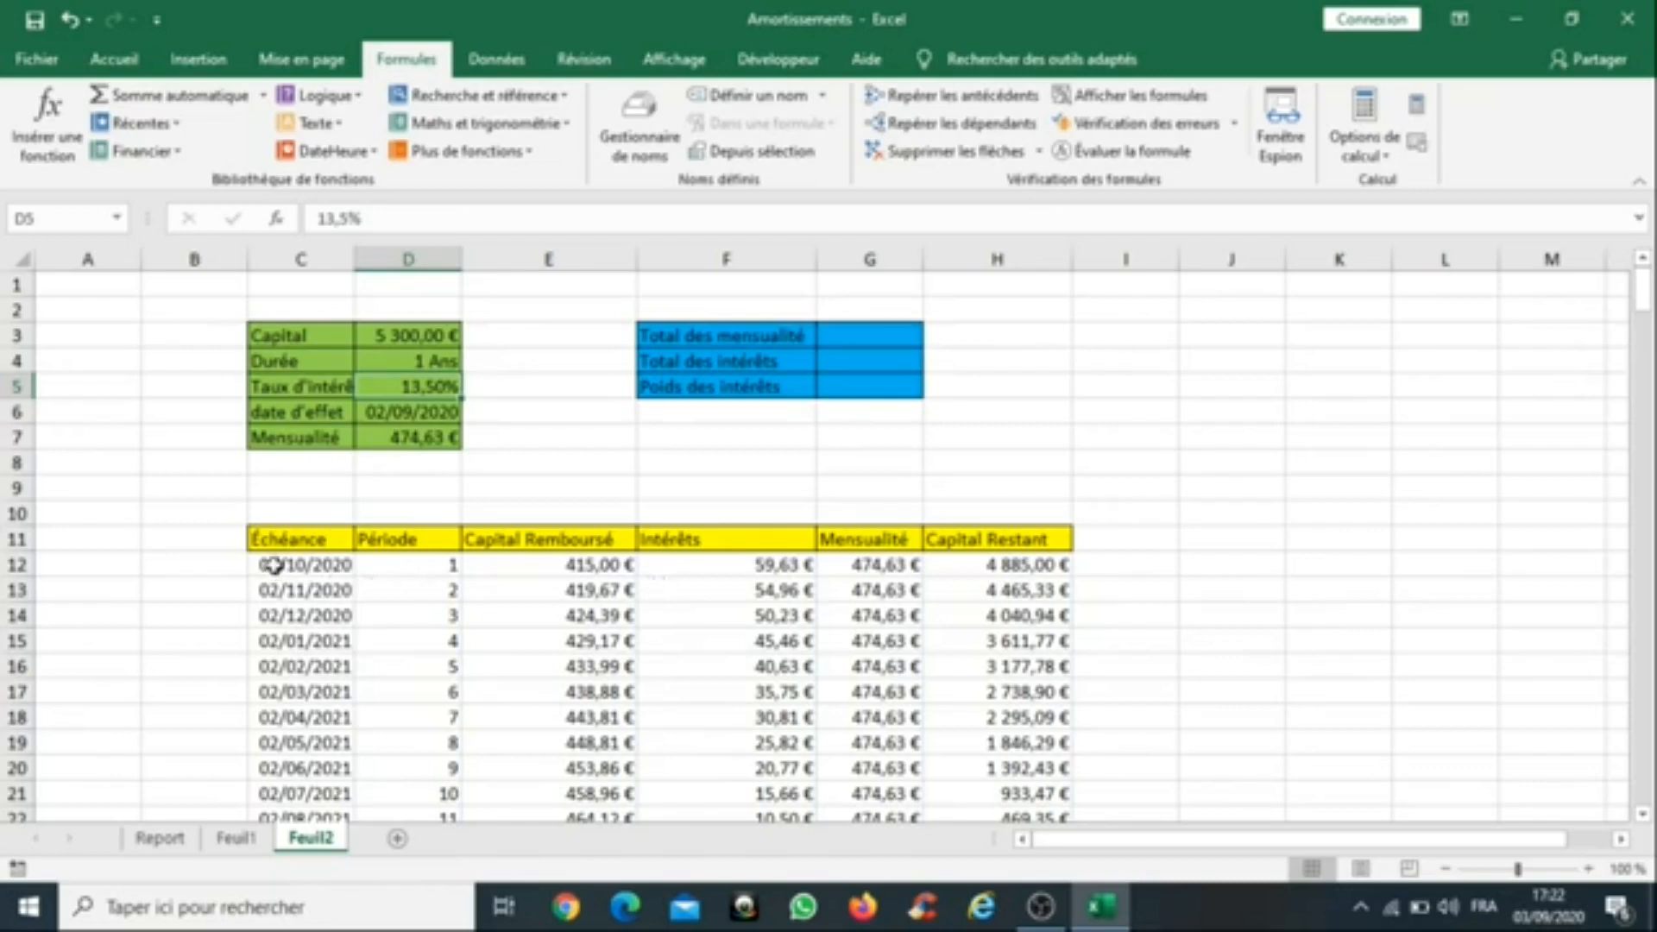
# Step: Start a formula-based conditional formatting rule for the schedule cells from C12:H12 down to row 250
pyautogui.moveTo(274, 566); pyautogui.dragTo(1016, 576)
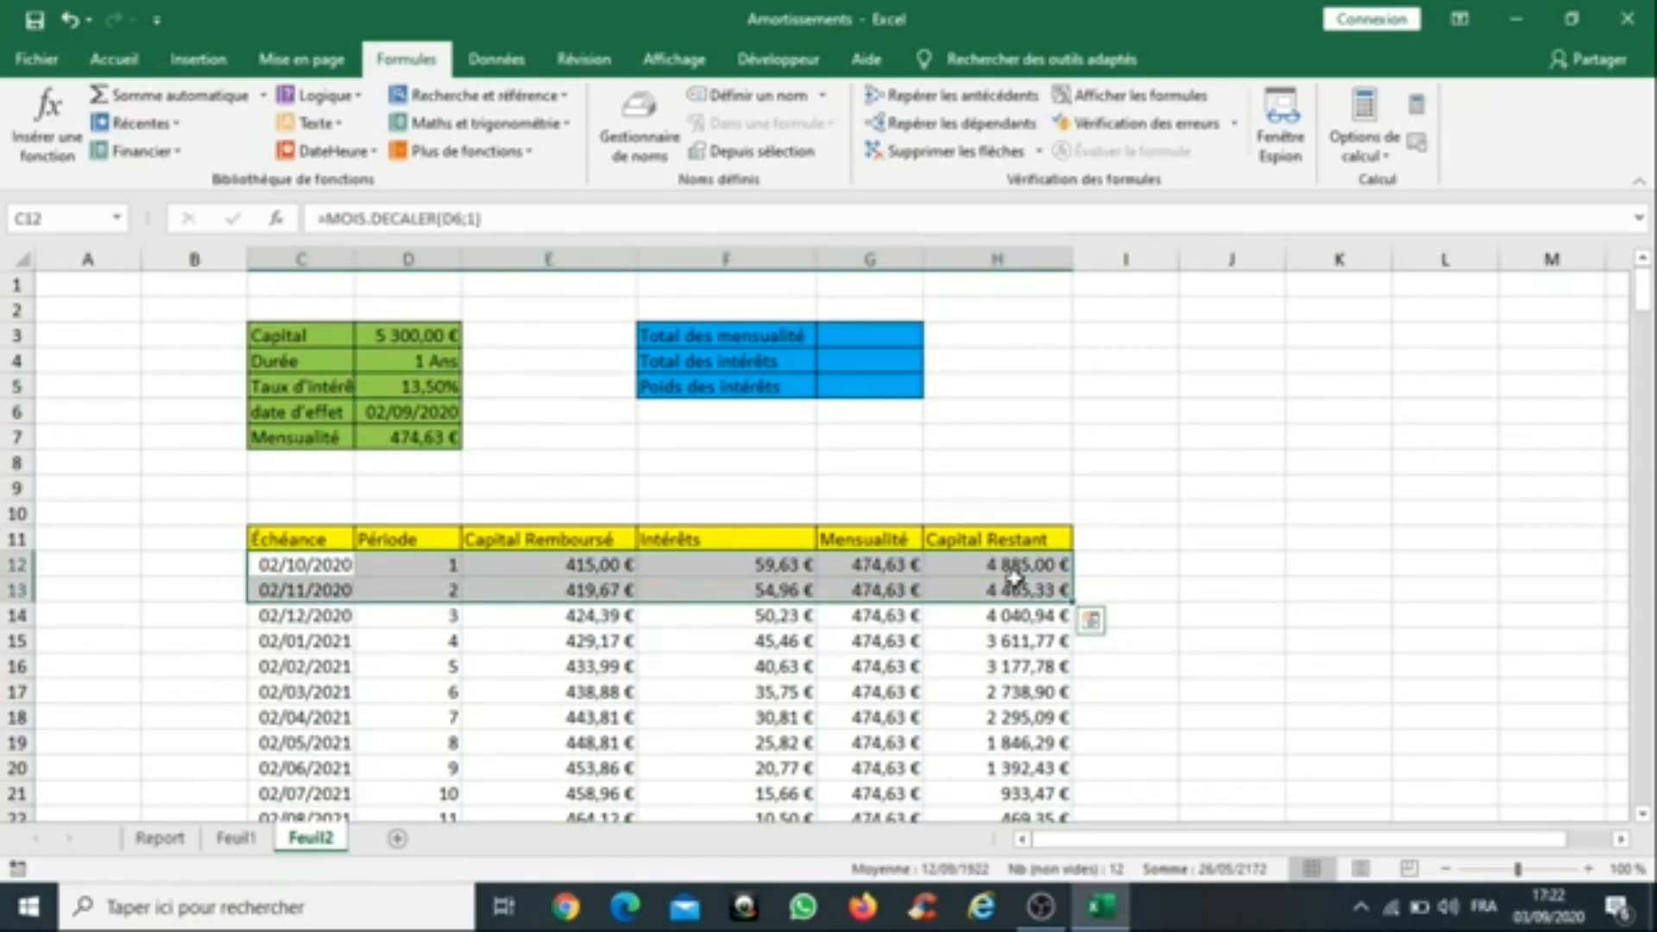
pyautogui.hotkey('ctrl', 'shift', 'Down')
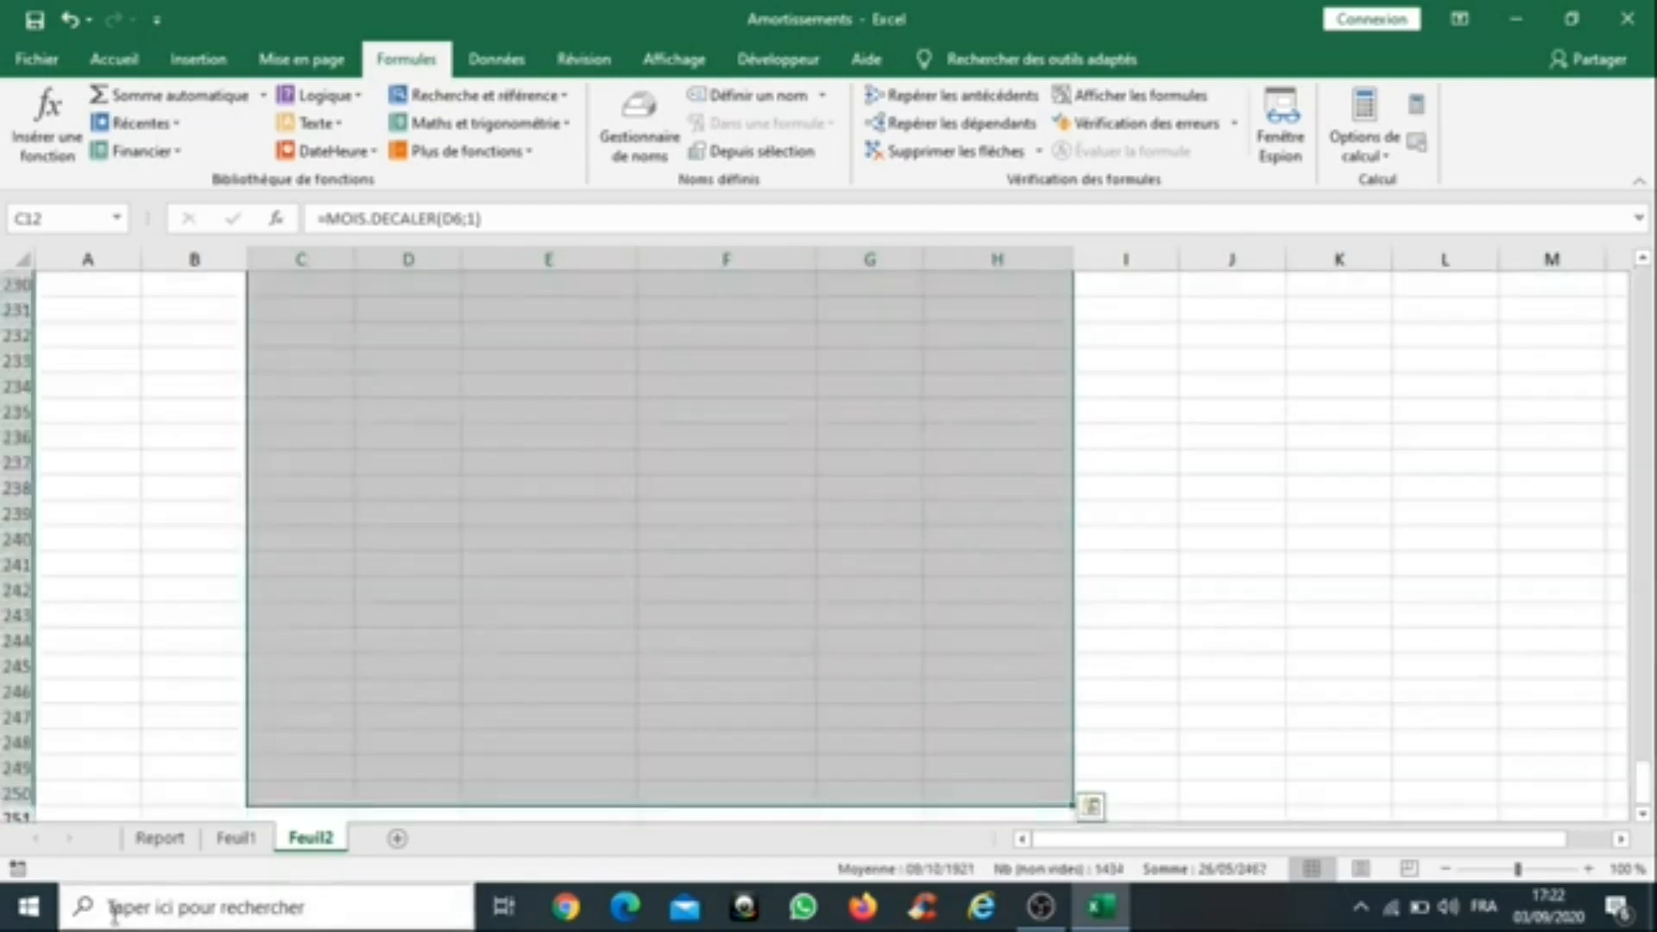
pyautogui.scroll(15, 702, 633)
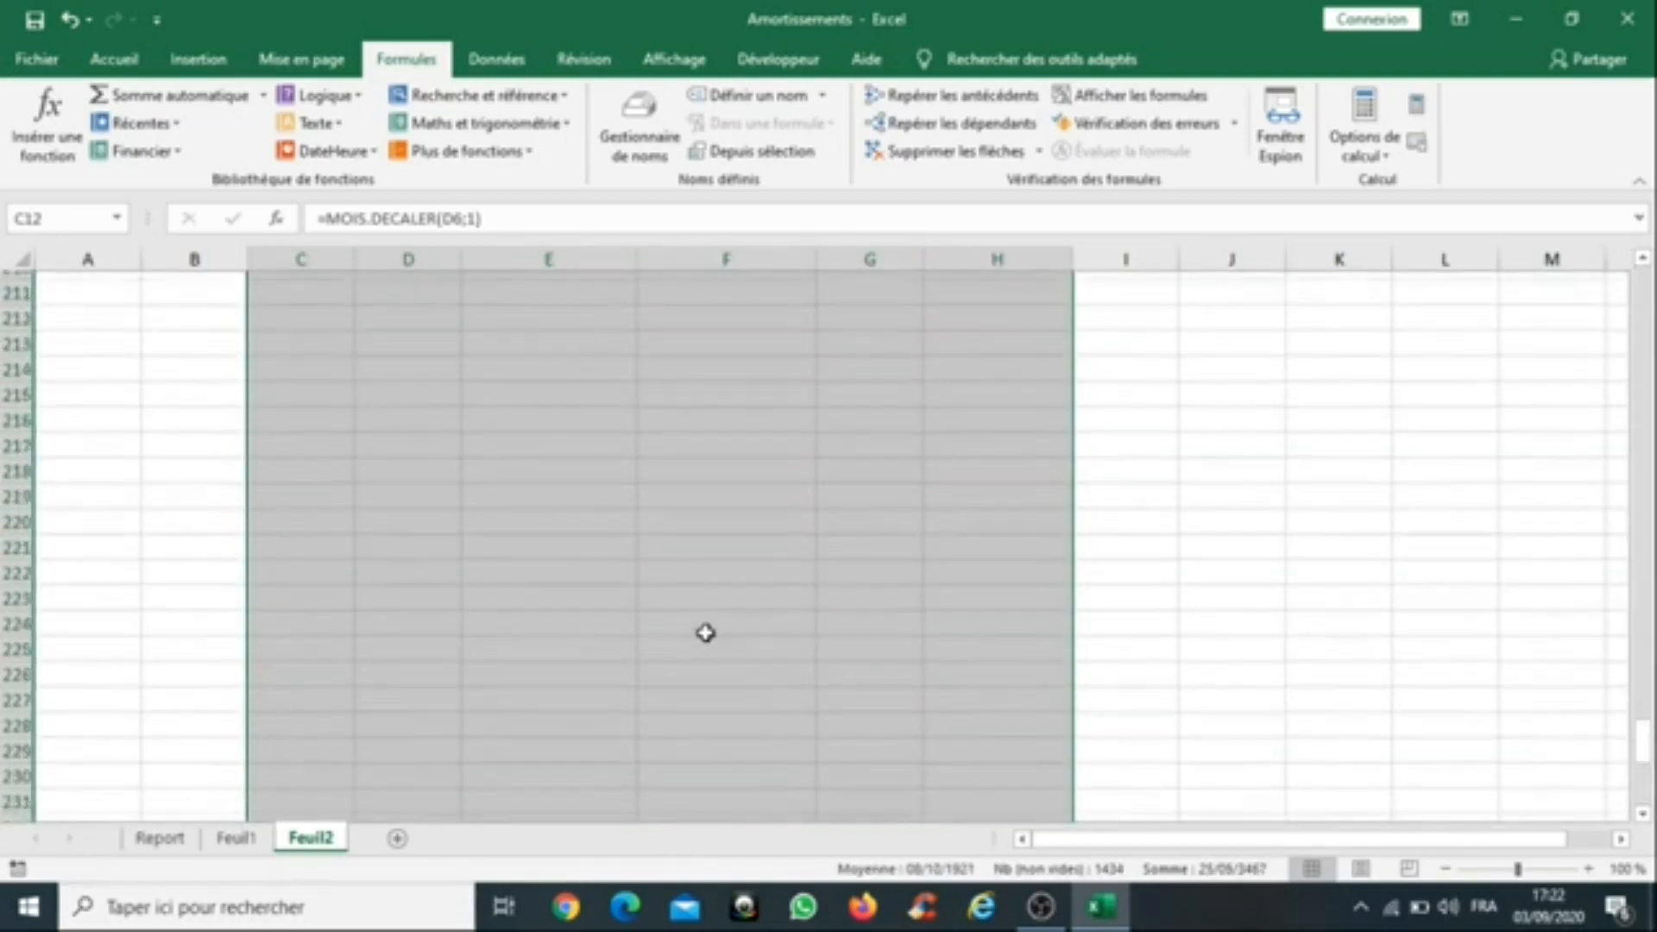
pyautogui.scroll(20, 704, 633)
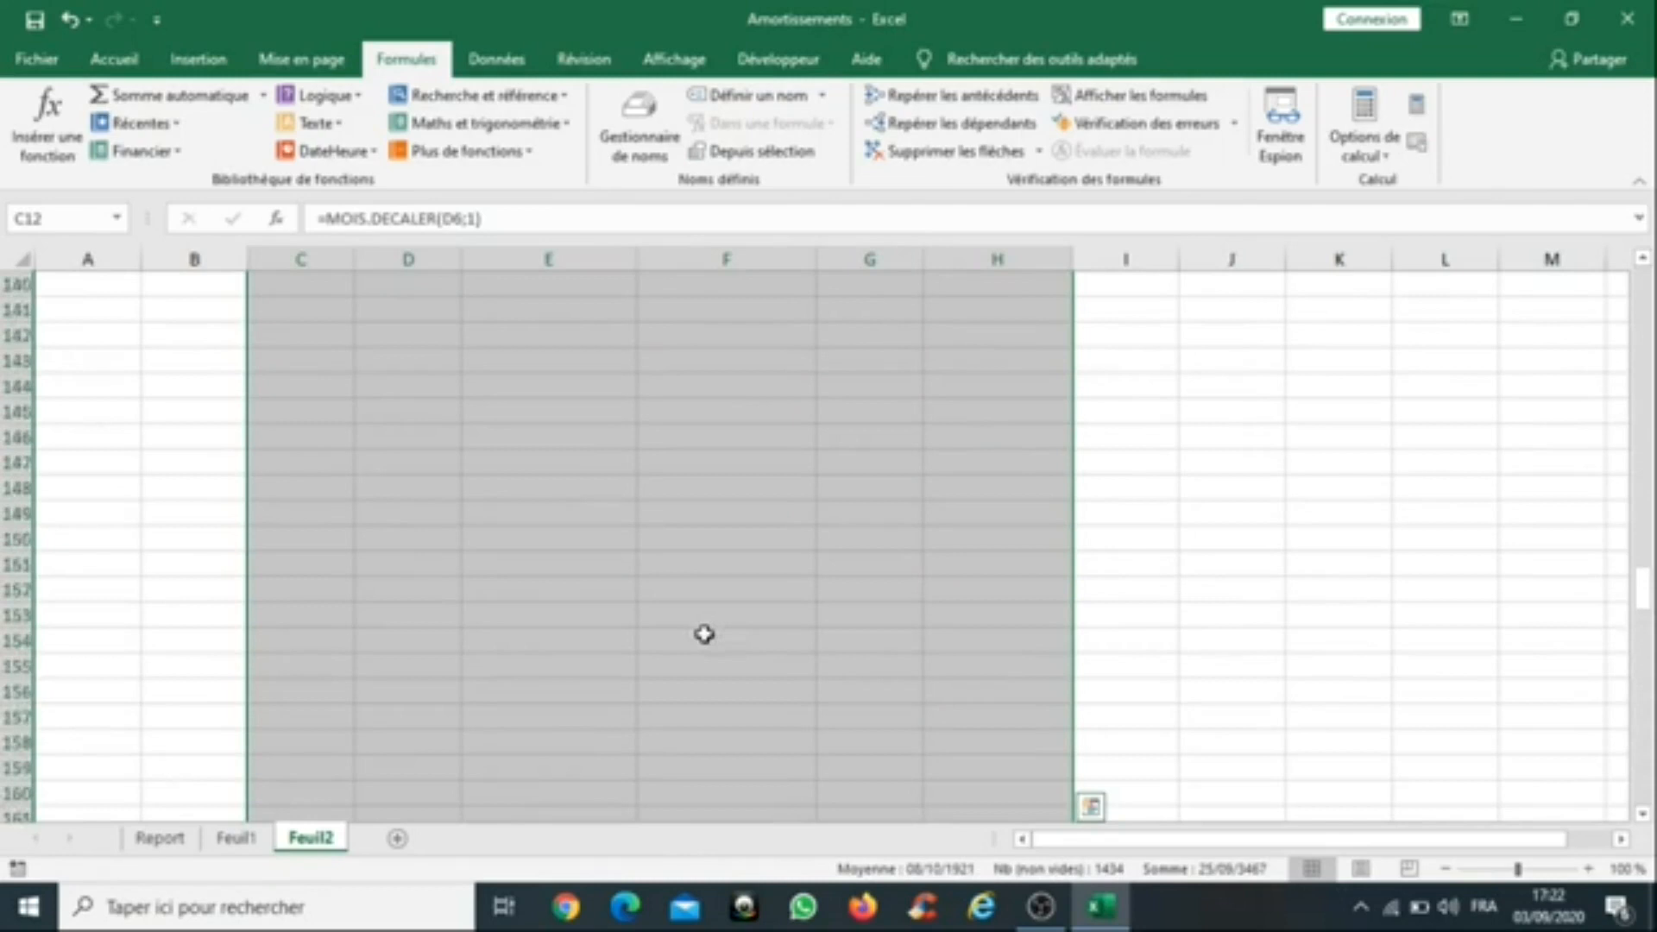
pyautogui.moveTo(1642, 470); pyautogui.dragTo(1642, 289)
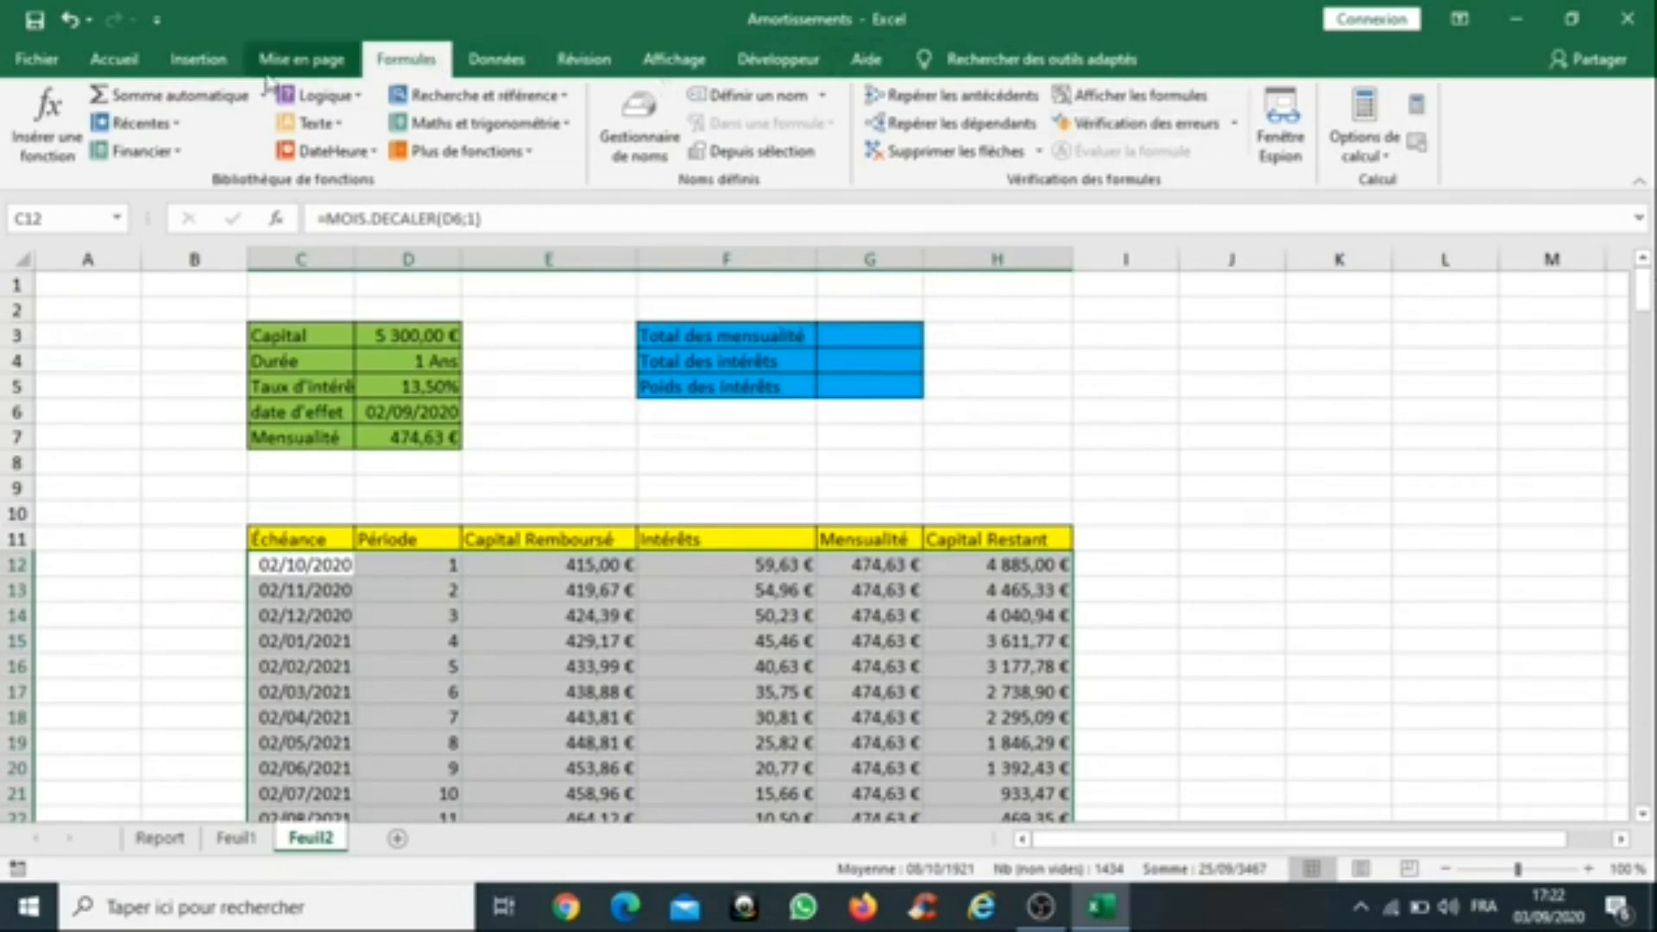
pyautogui.click(117, 62)
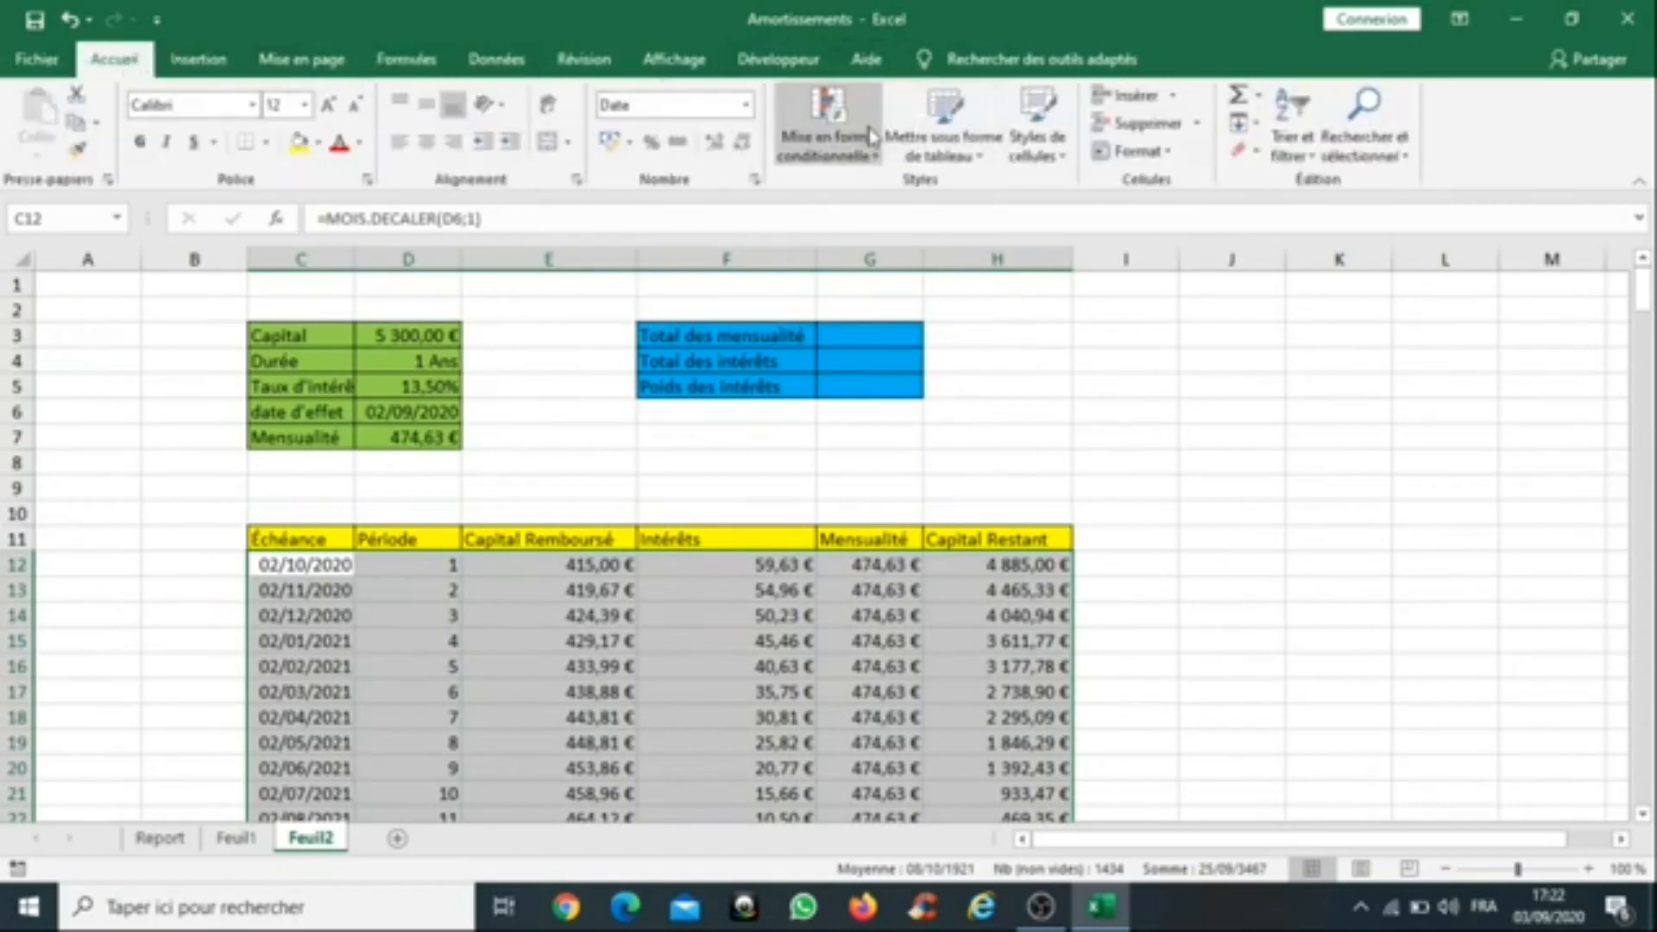
pyautogui.click(874, 160)
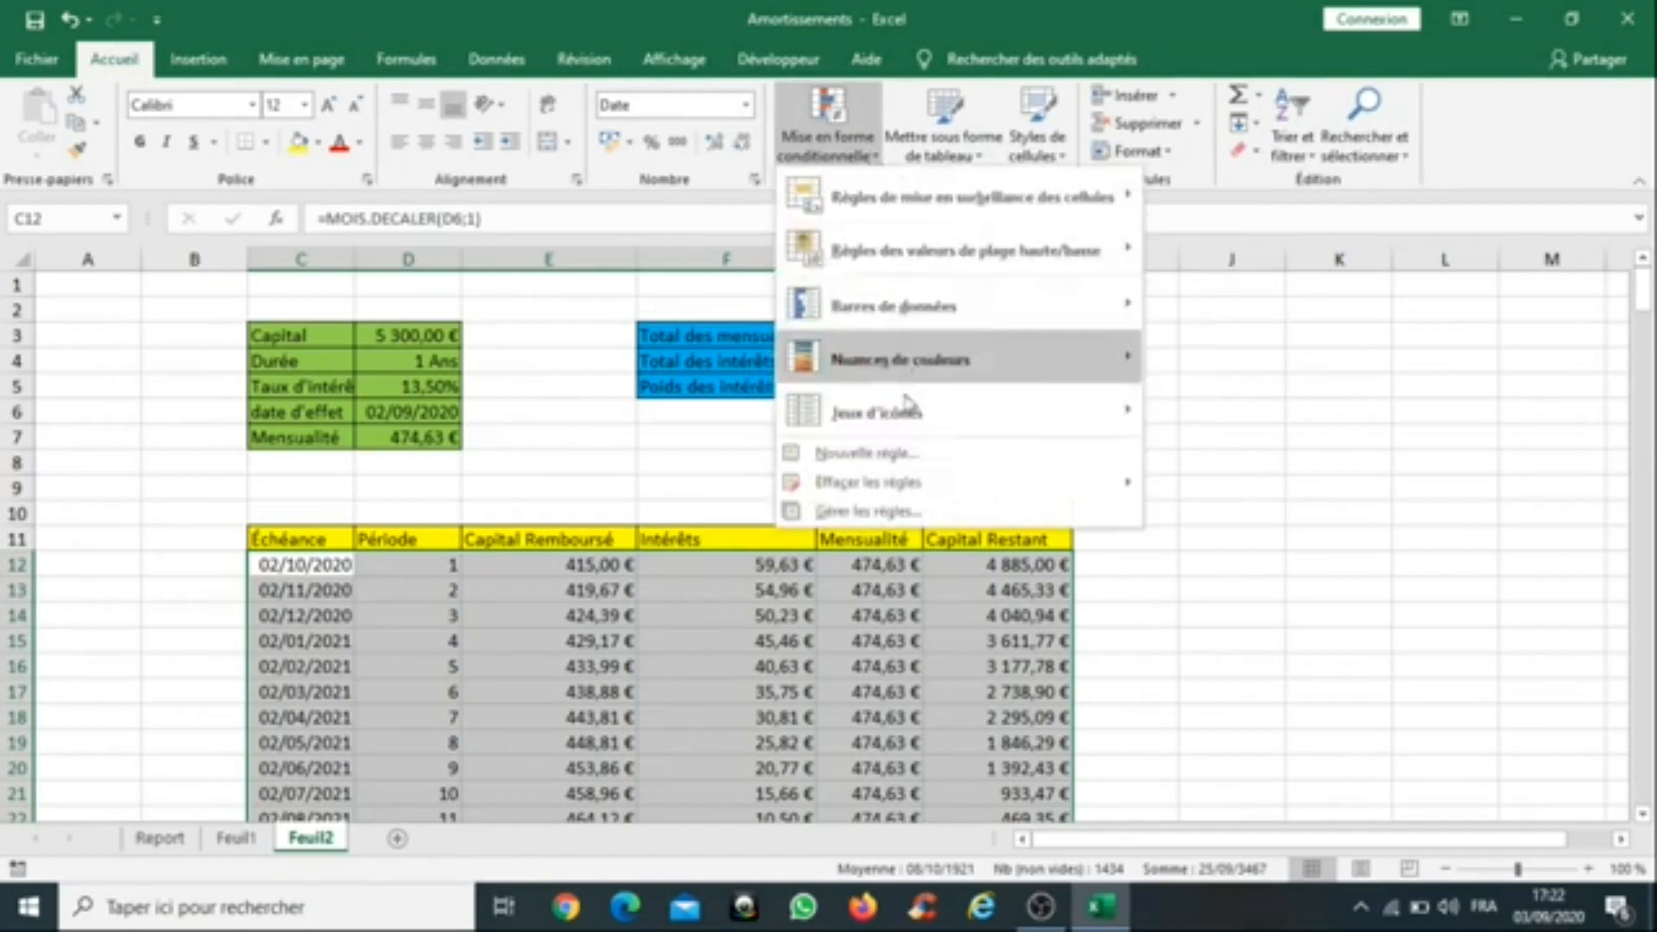
pyautogui.click(897, 466)
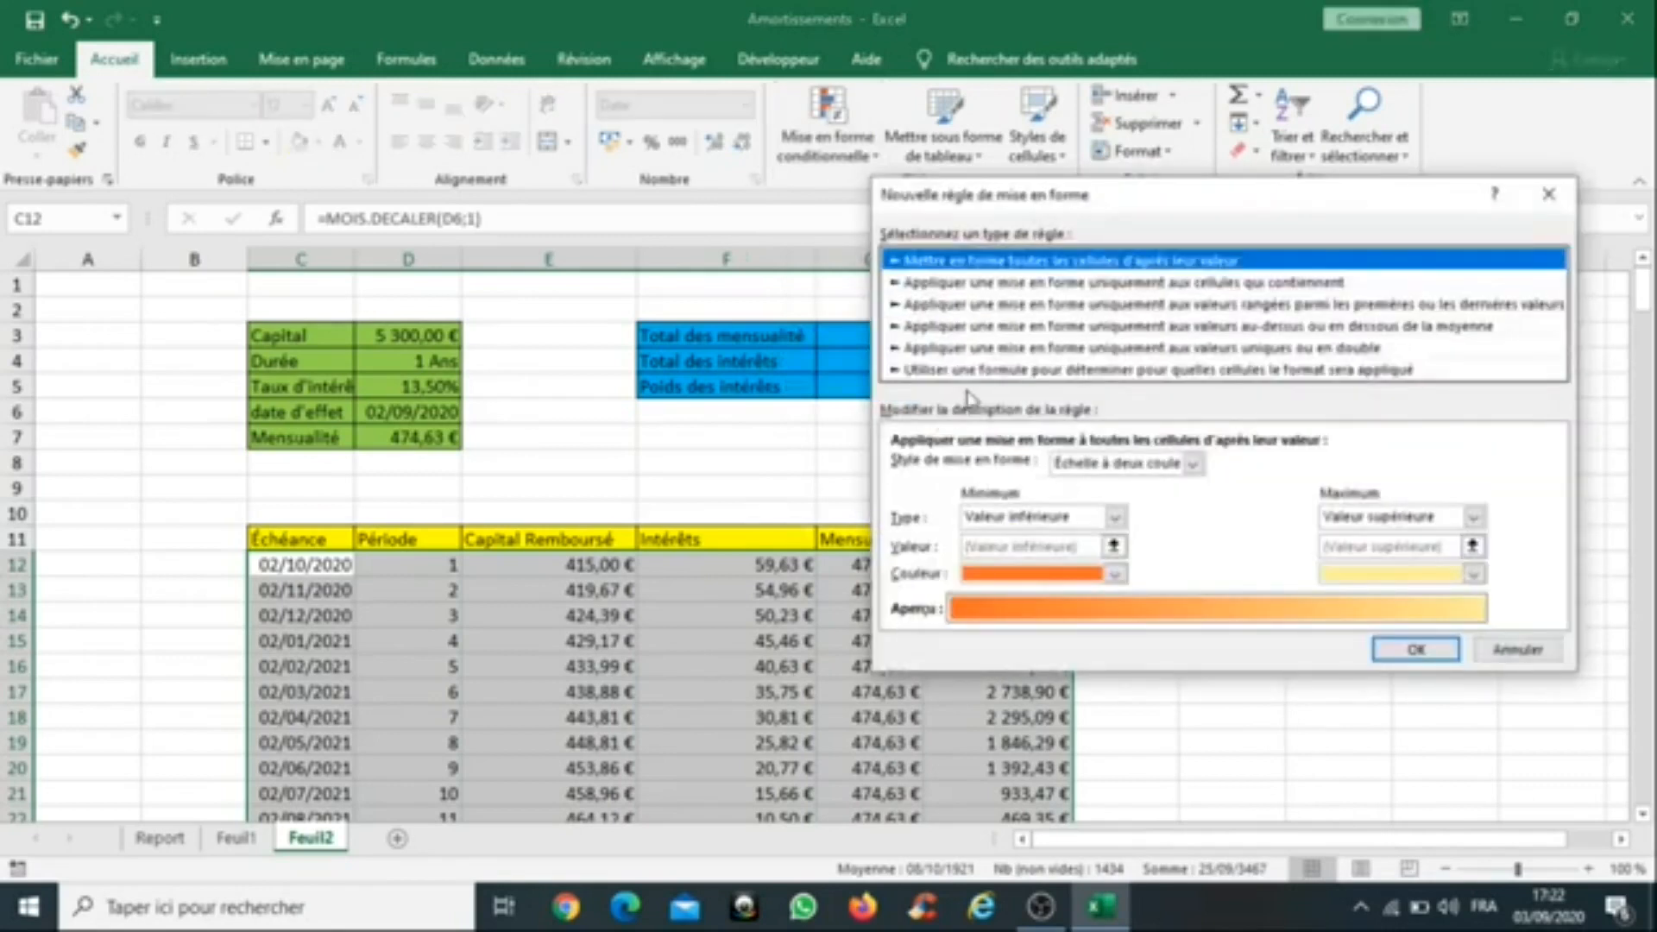
pyautogui.click(1071, 371)
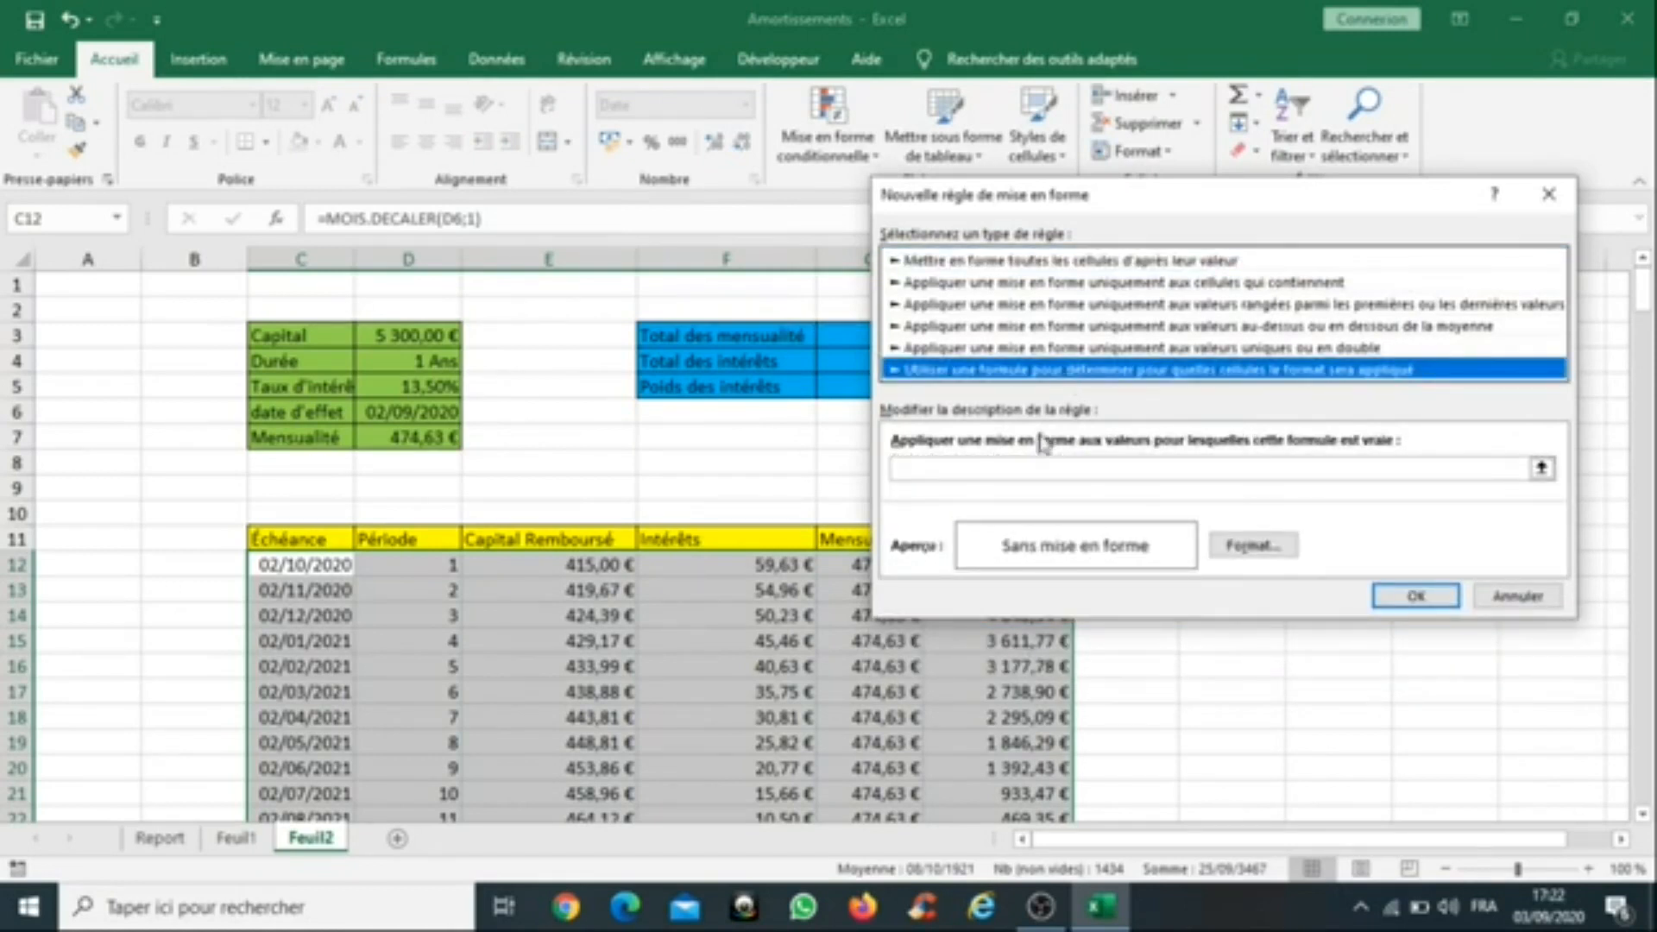
# Step: Enter =C12<>"" as the rule's formula, with a fully relative cell reference
pyautogui.click(934, 472)
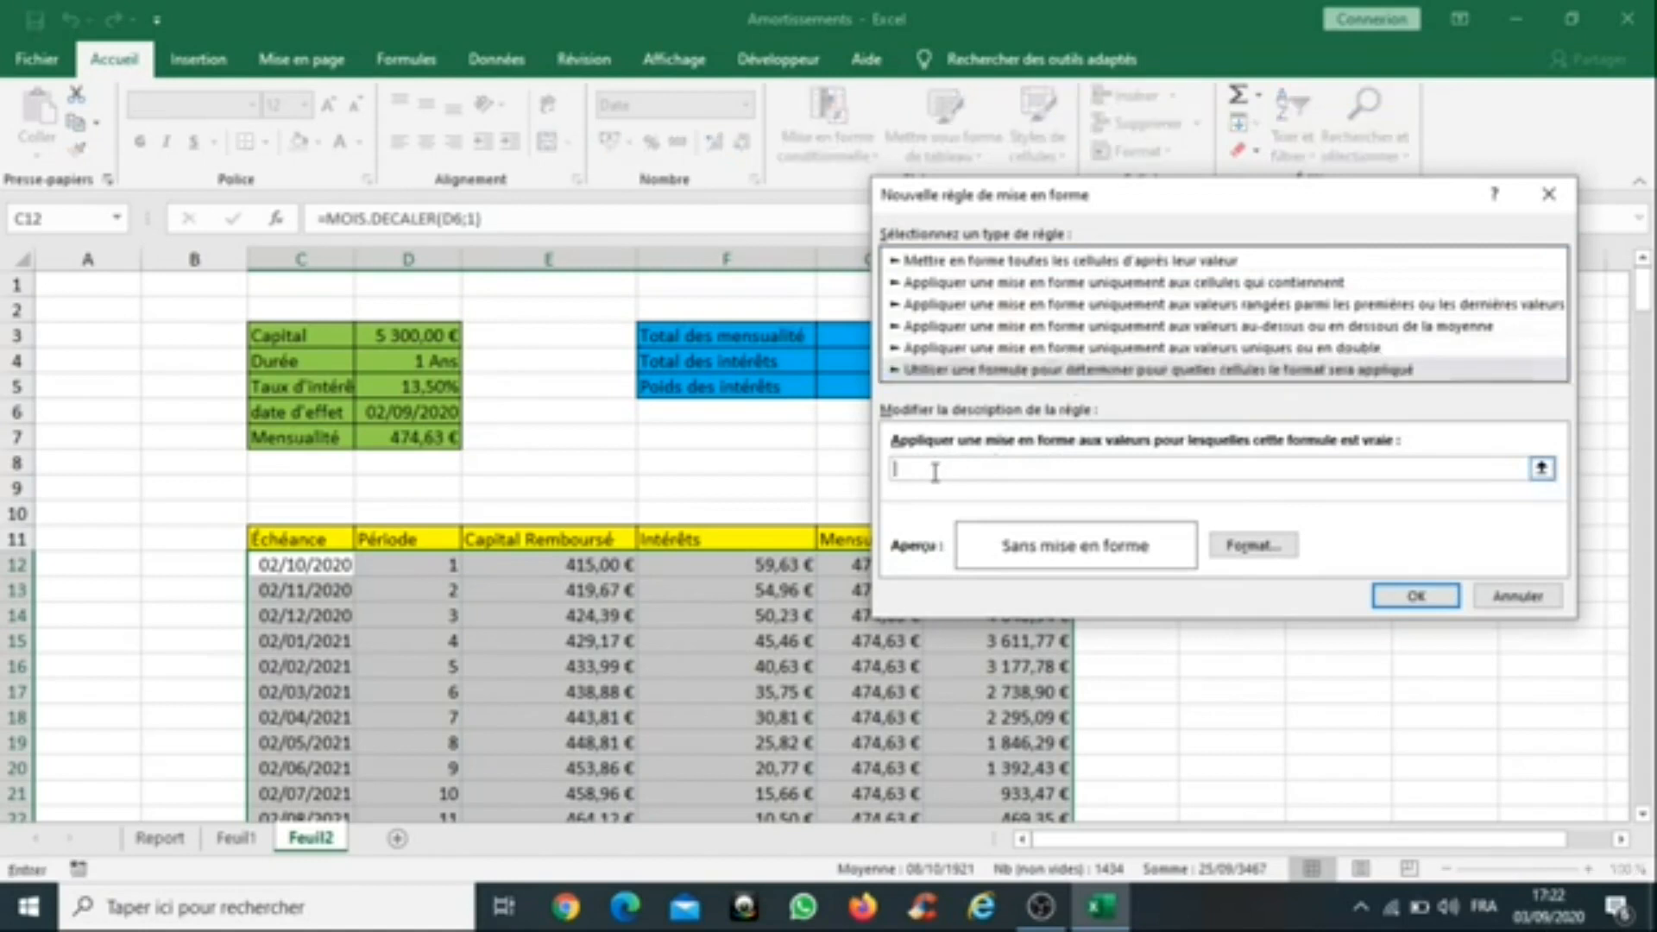
pyautogui.write('=')
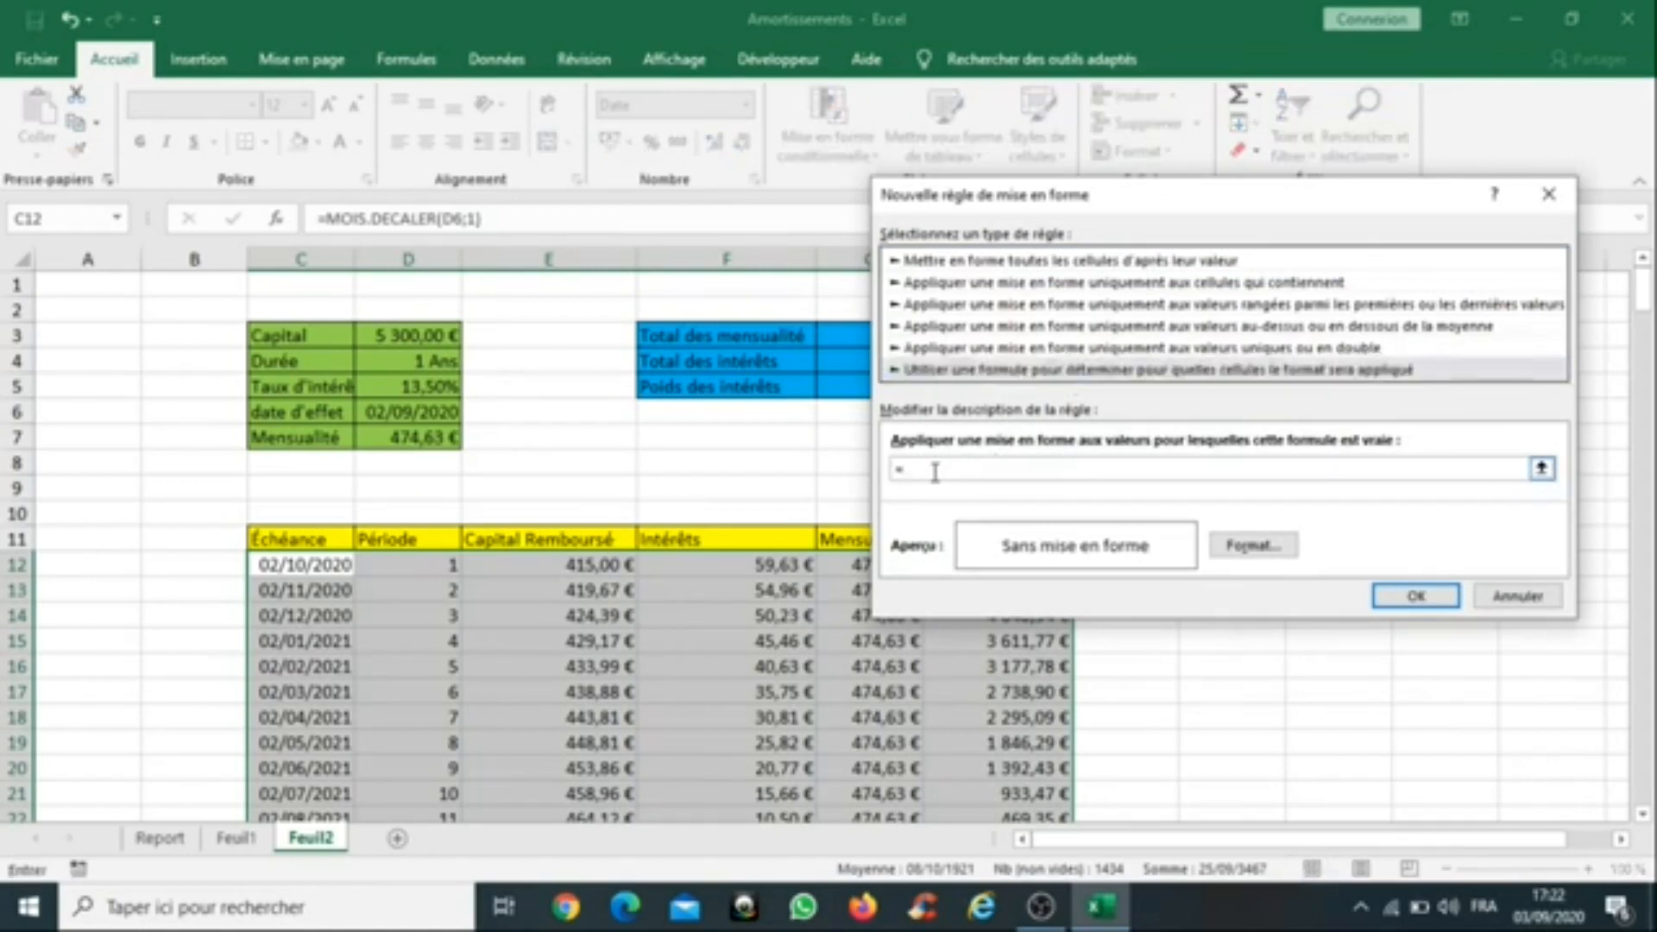
pyautogui.click(311, 567)
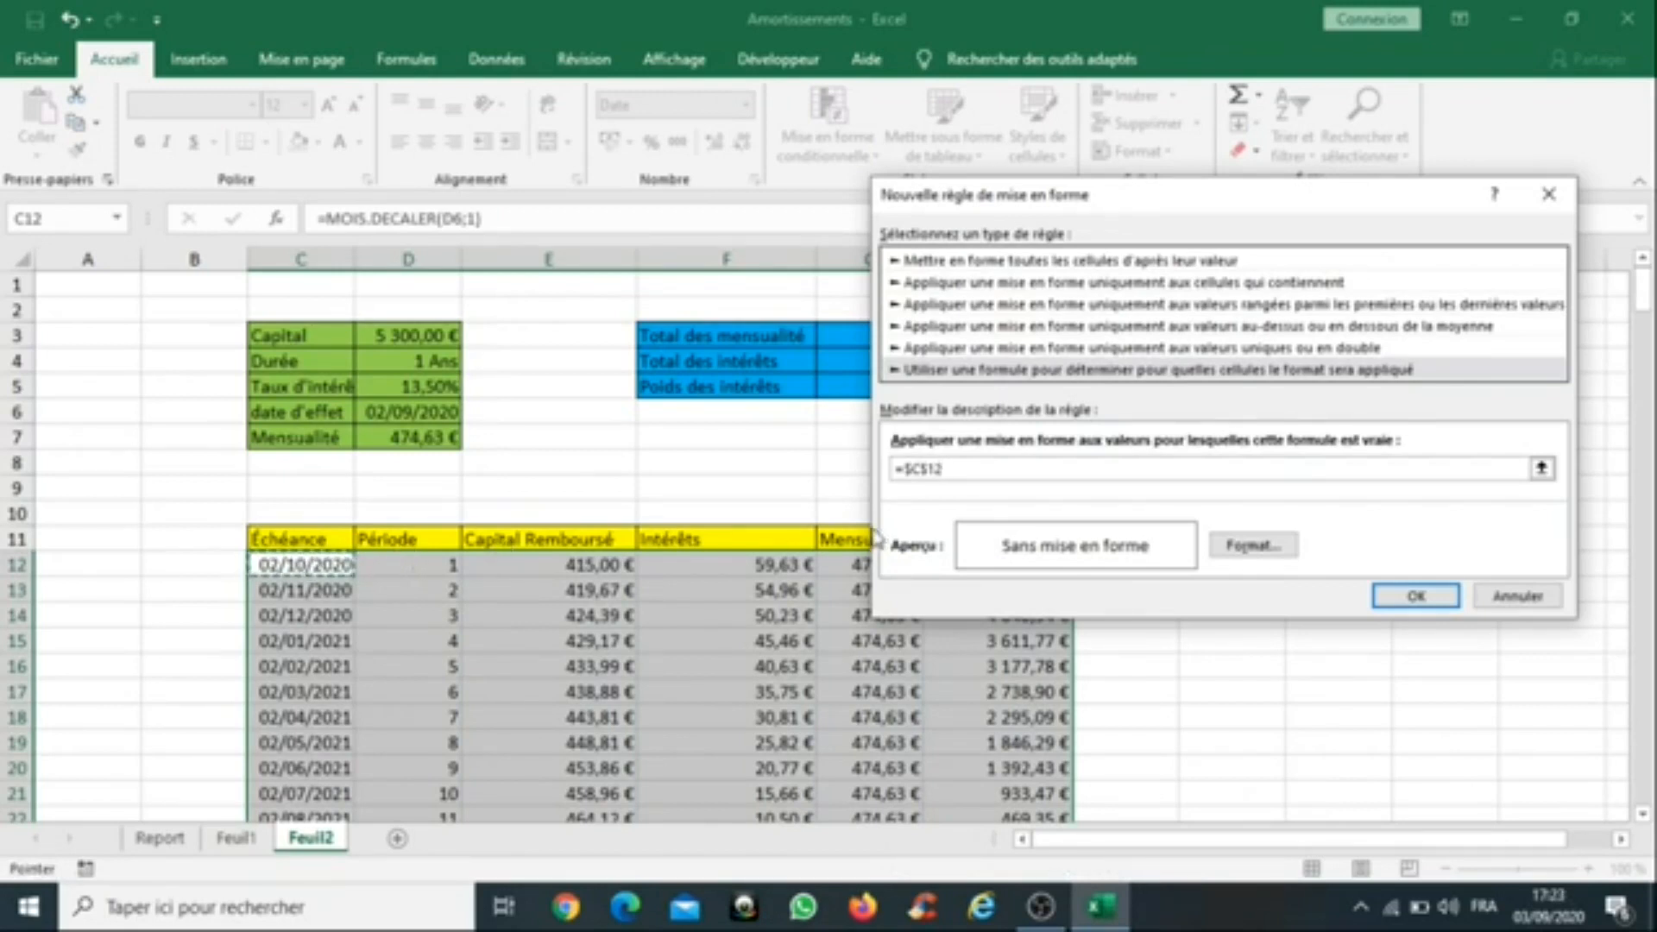
pyautogui.click(928, 470)
pyautogui.press('Delete')
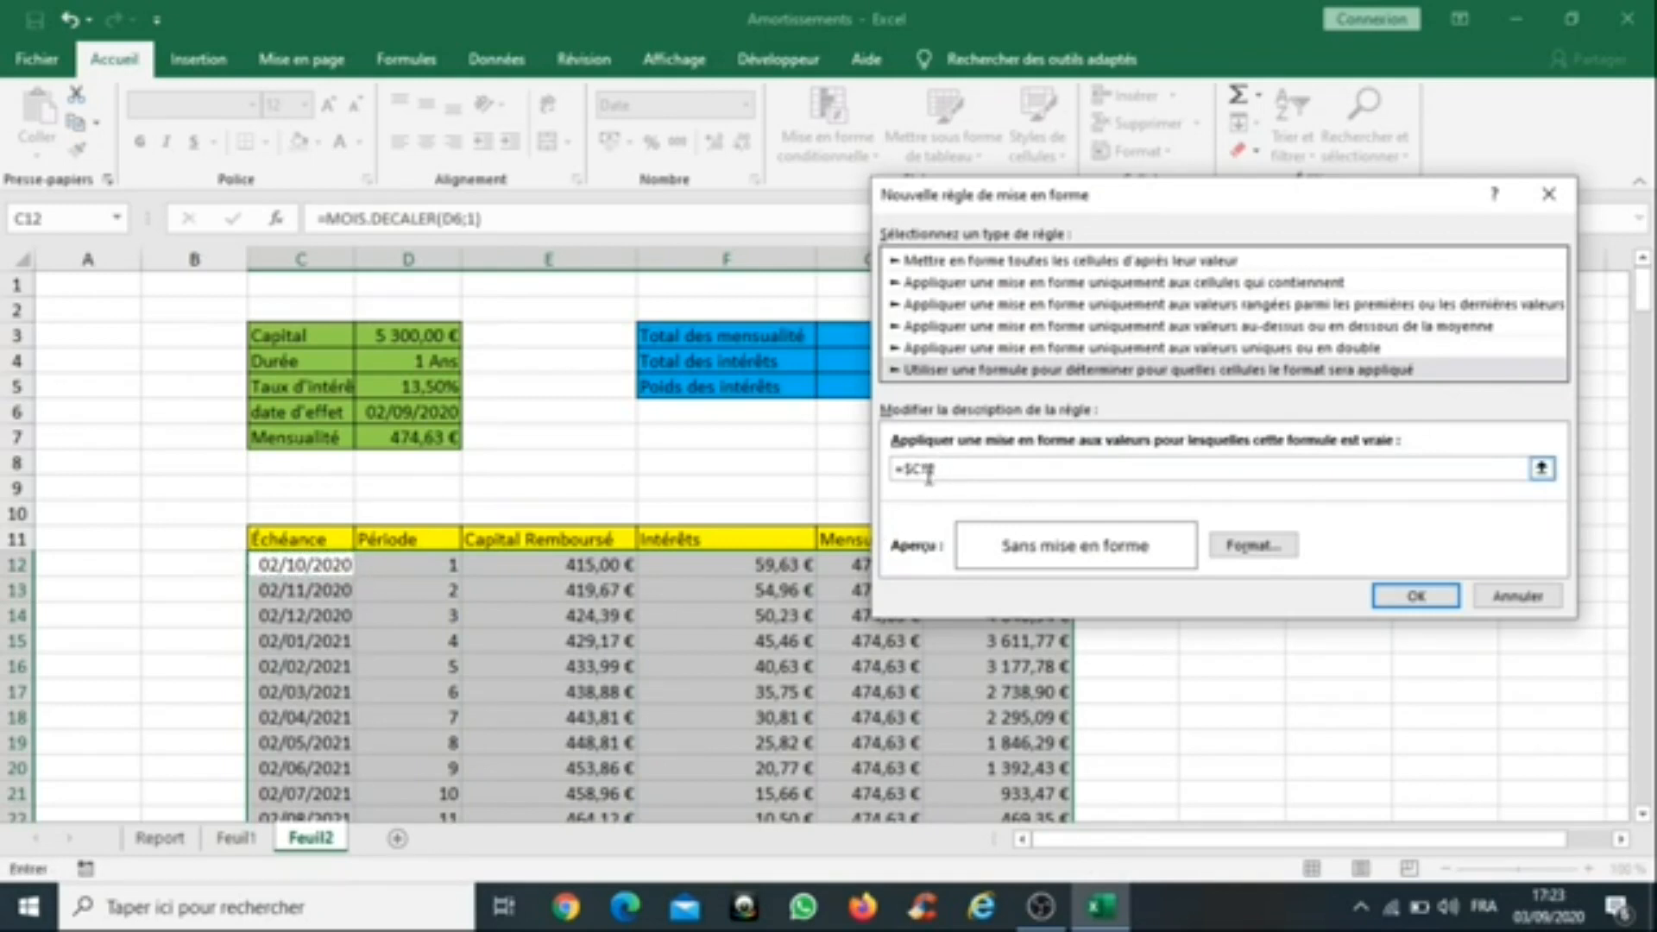
pyautogui.click(916, 470)
pyautogui.press('BackSpace')
pyautogui.write('>1')
pyautogui.press('BackSpace')
pyautogui.write('""')
# Step: Give the rule's format a dash-dot outline border, apply the rule, and check the borders on the schedule rows
pyautogui.click(1258, 549)
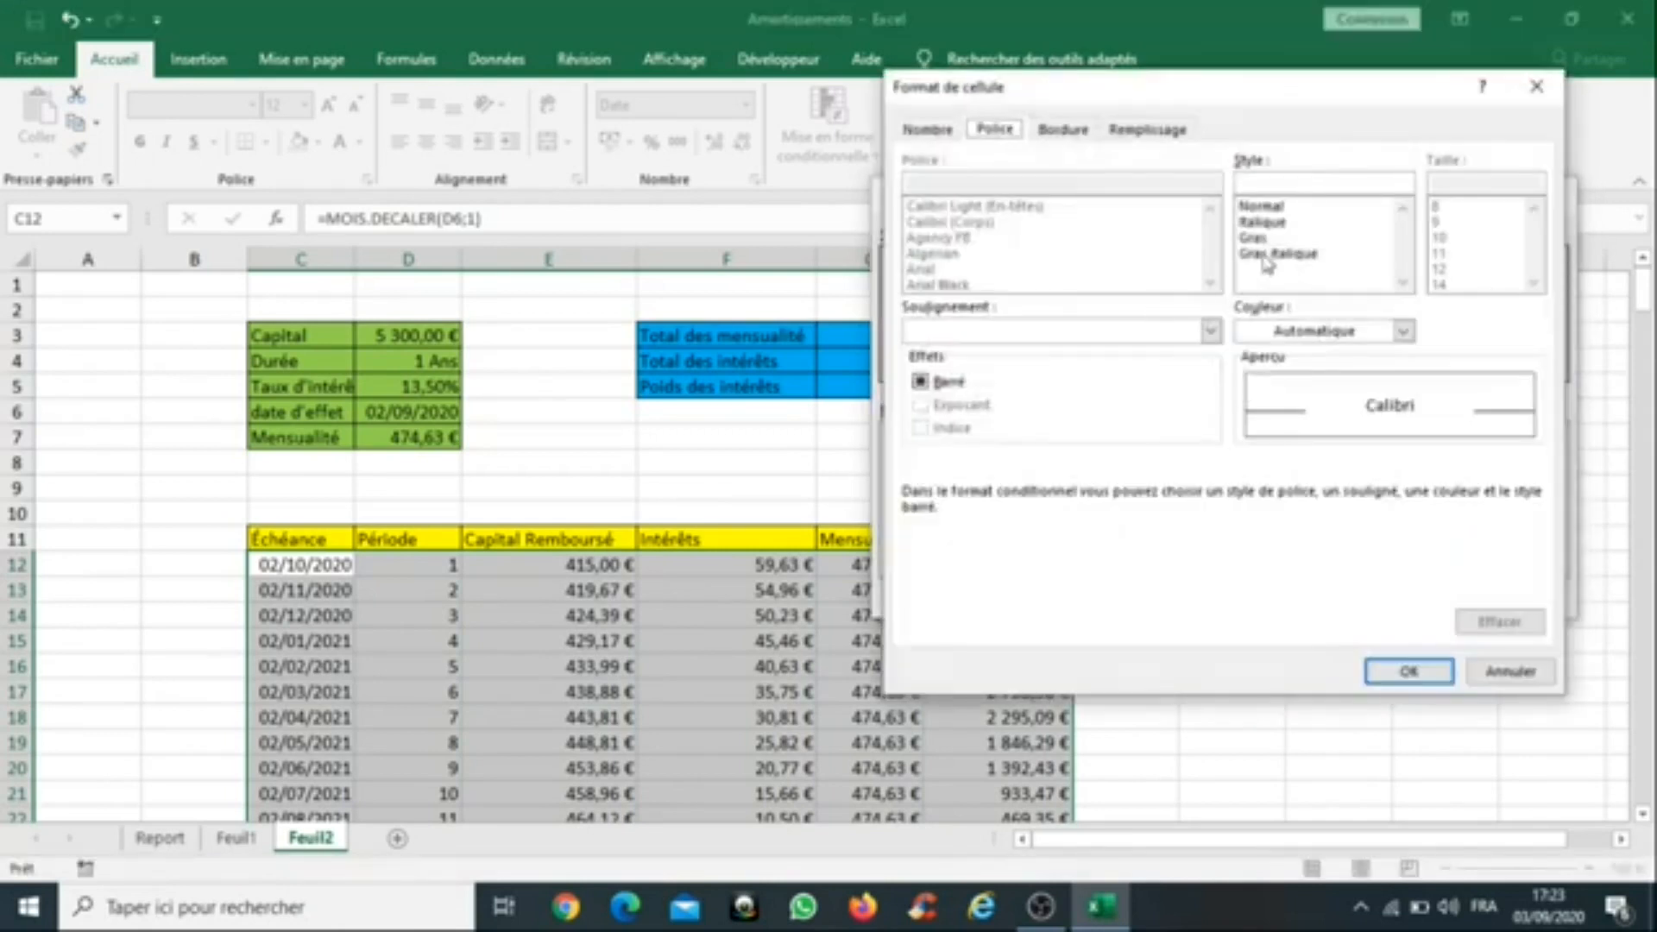
pyautogui.click(1063, 129)
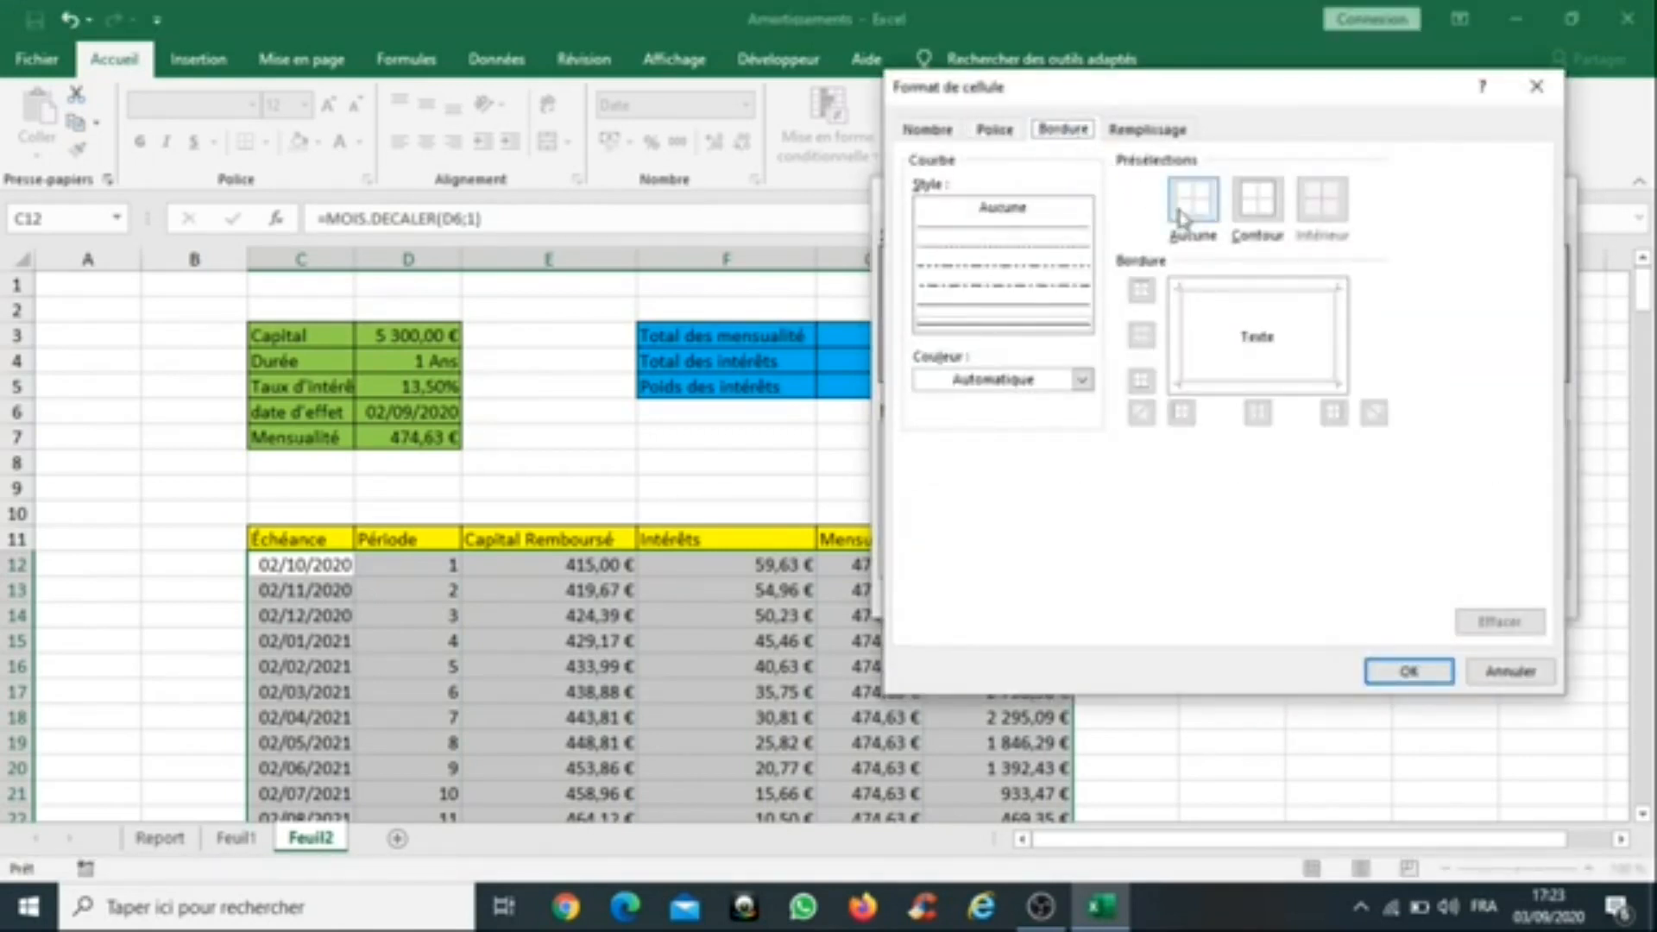
pyautogui.click(1260, 207)
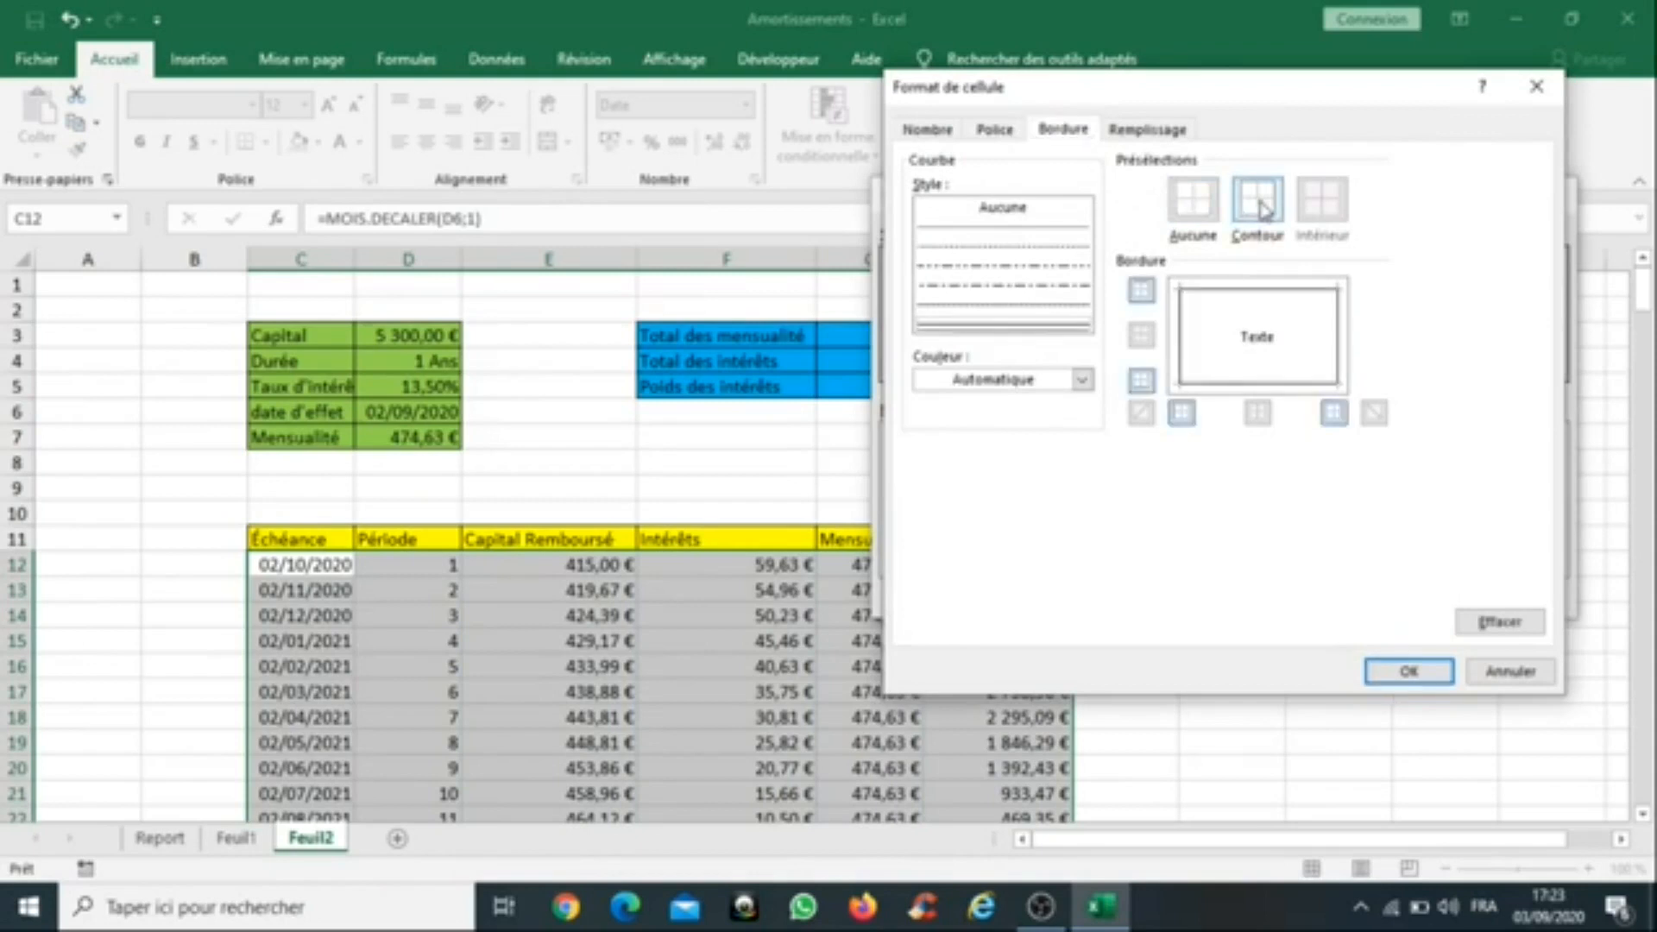
pyautogui.click(1004, 266)
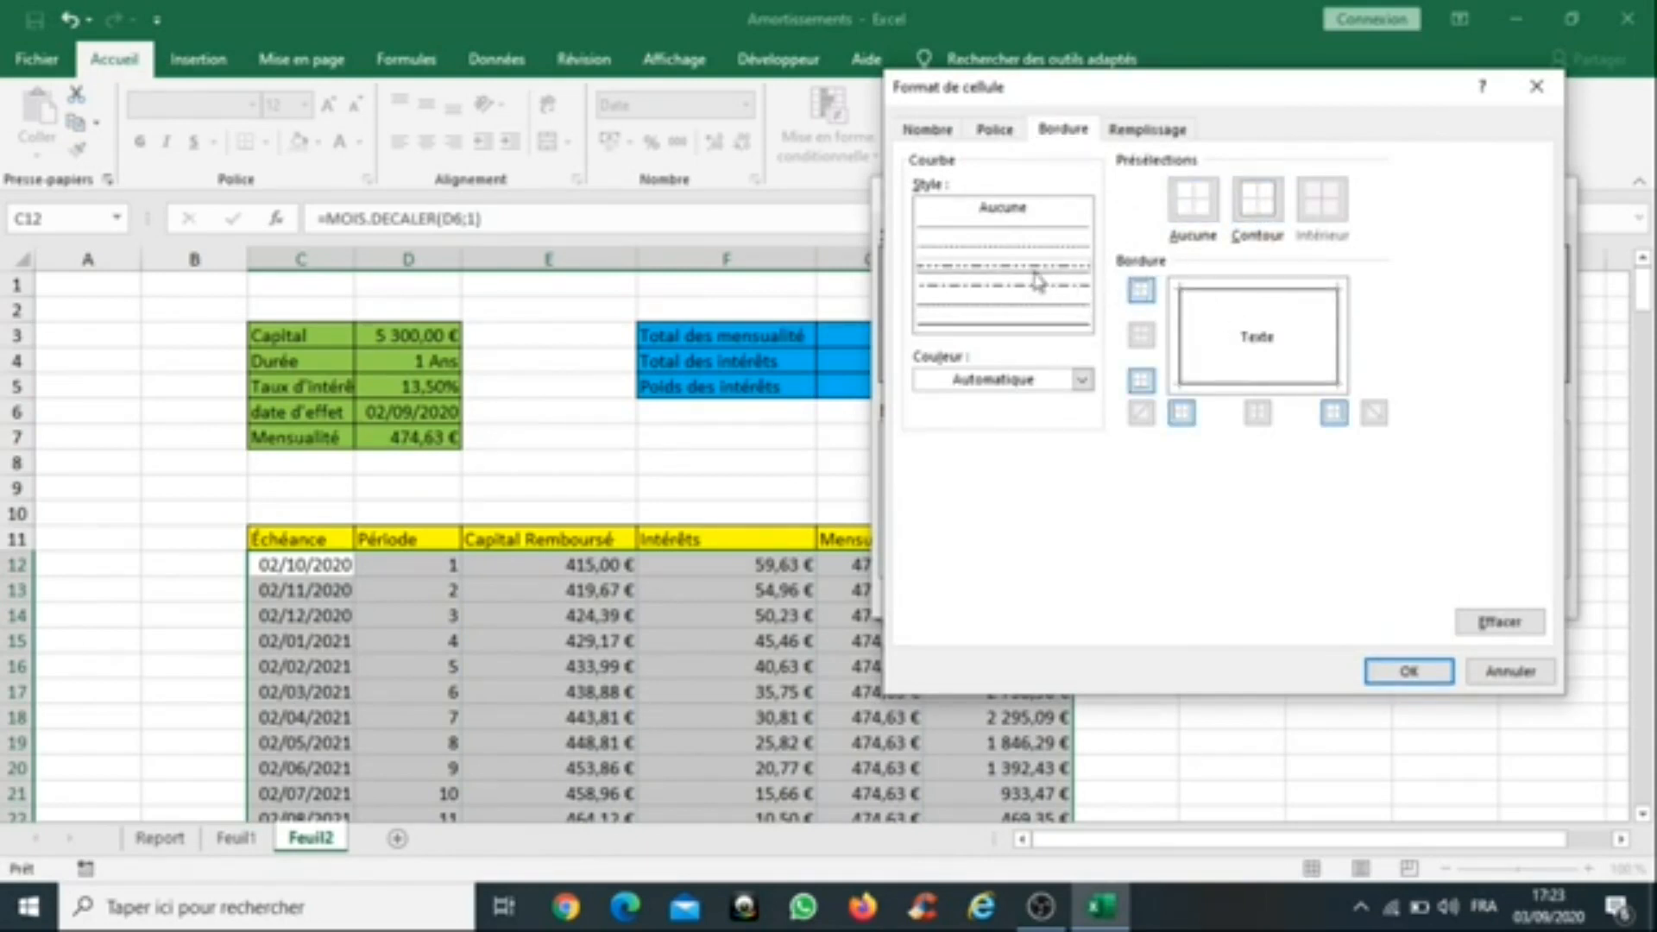
pyautogui.click(1038, 283)
pyautogui.click(1258, 203)
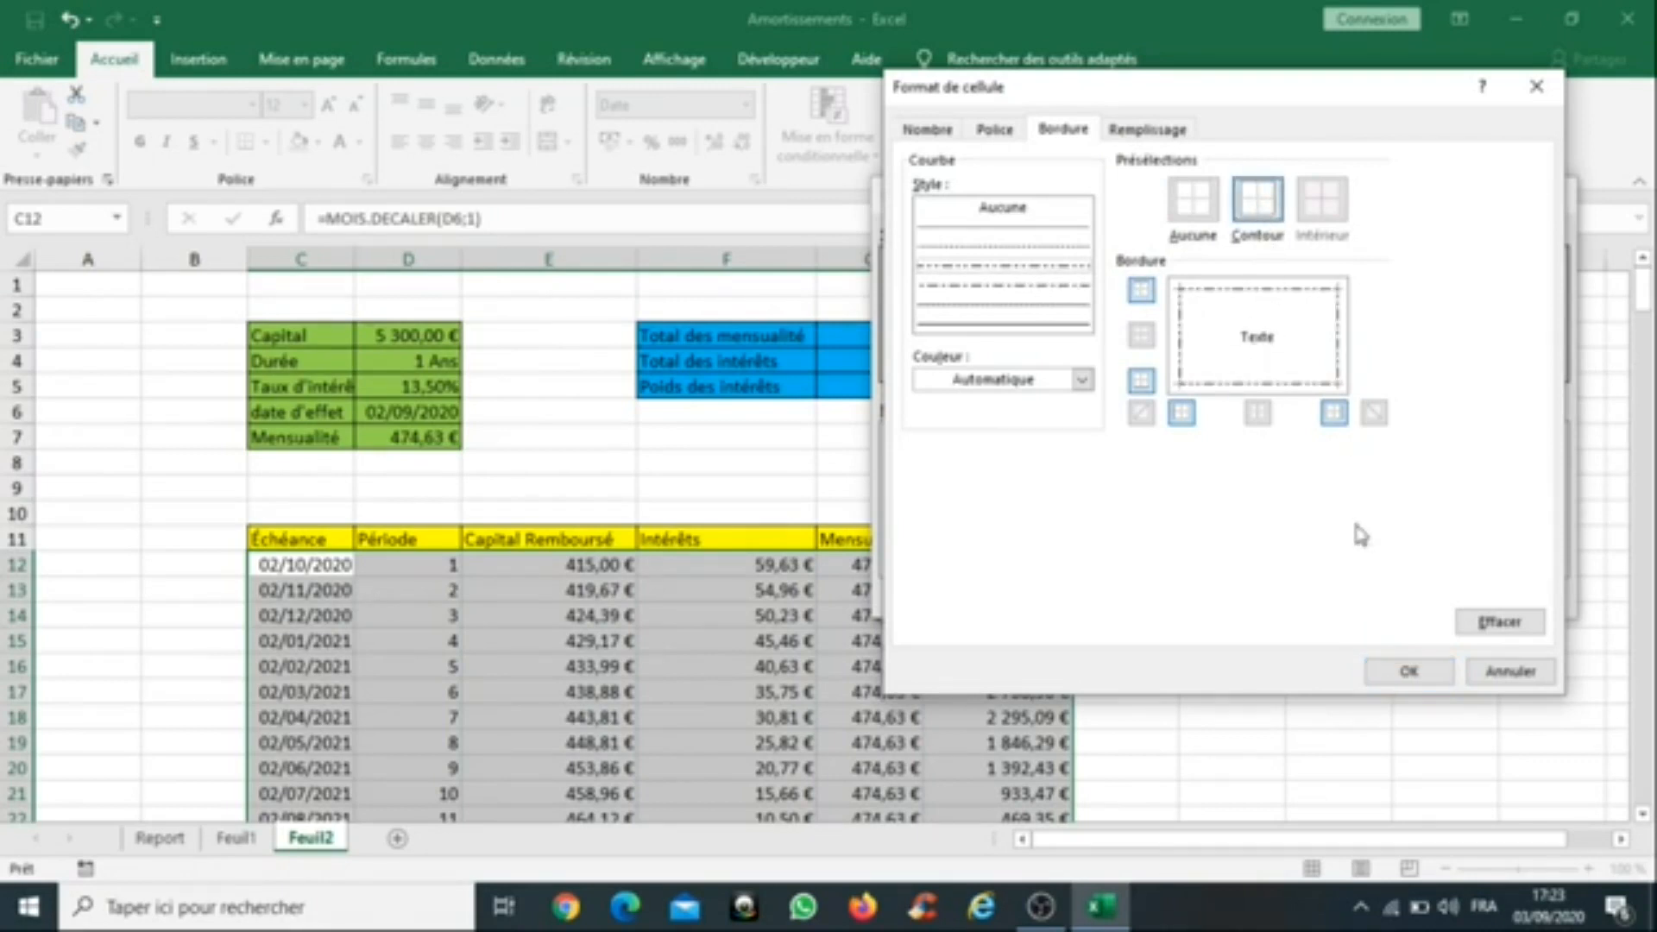
pyautogui.click(1419, 676)
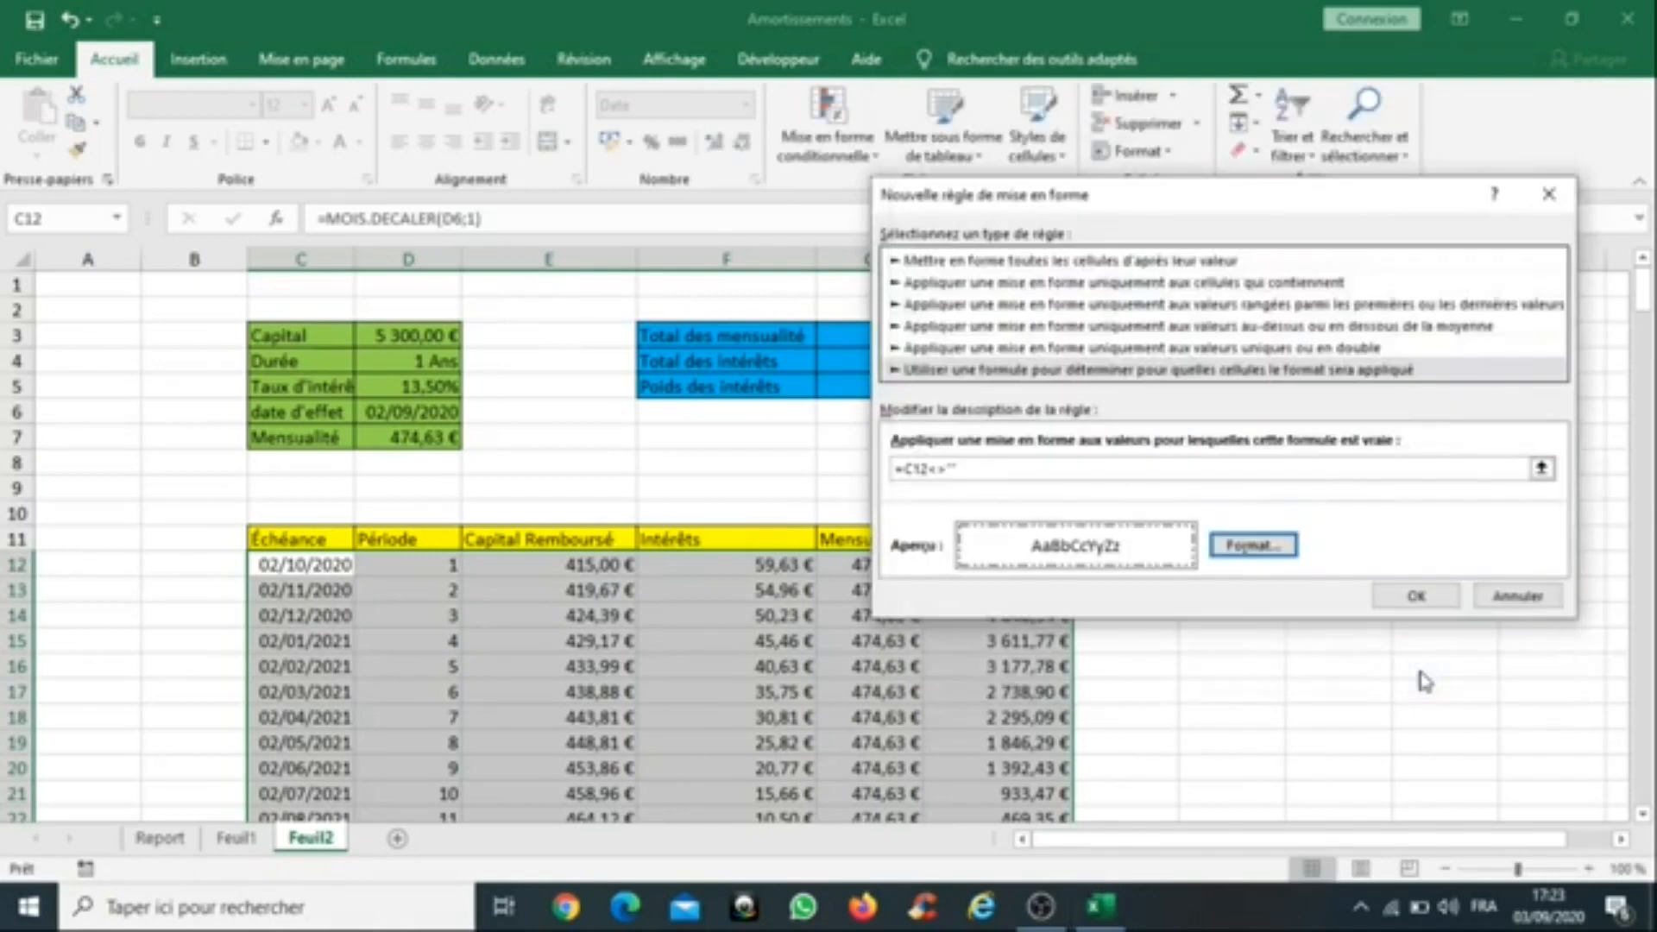
pyautogui.click(1403, 602)
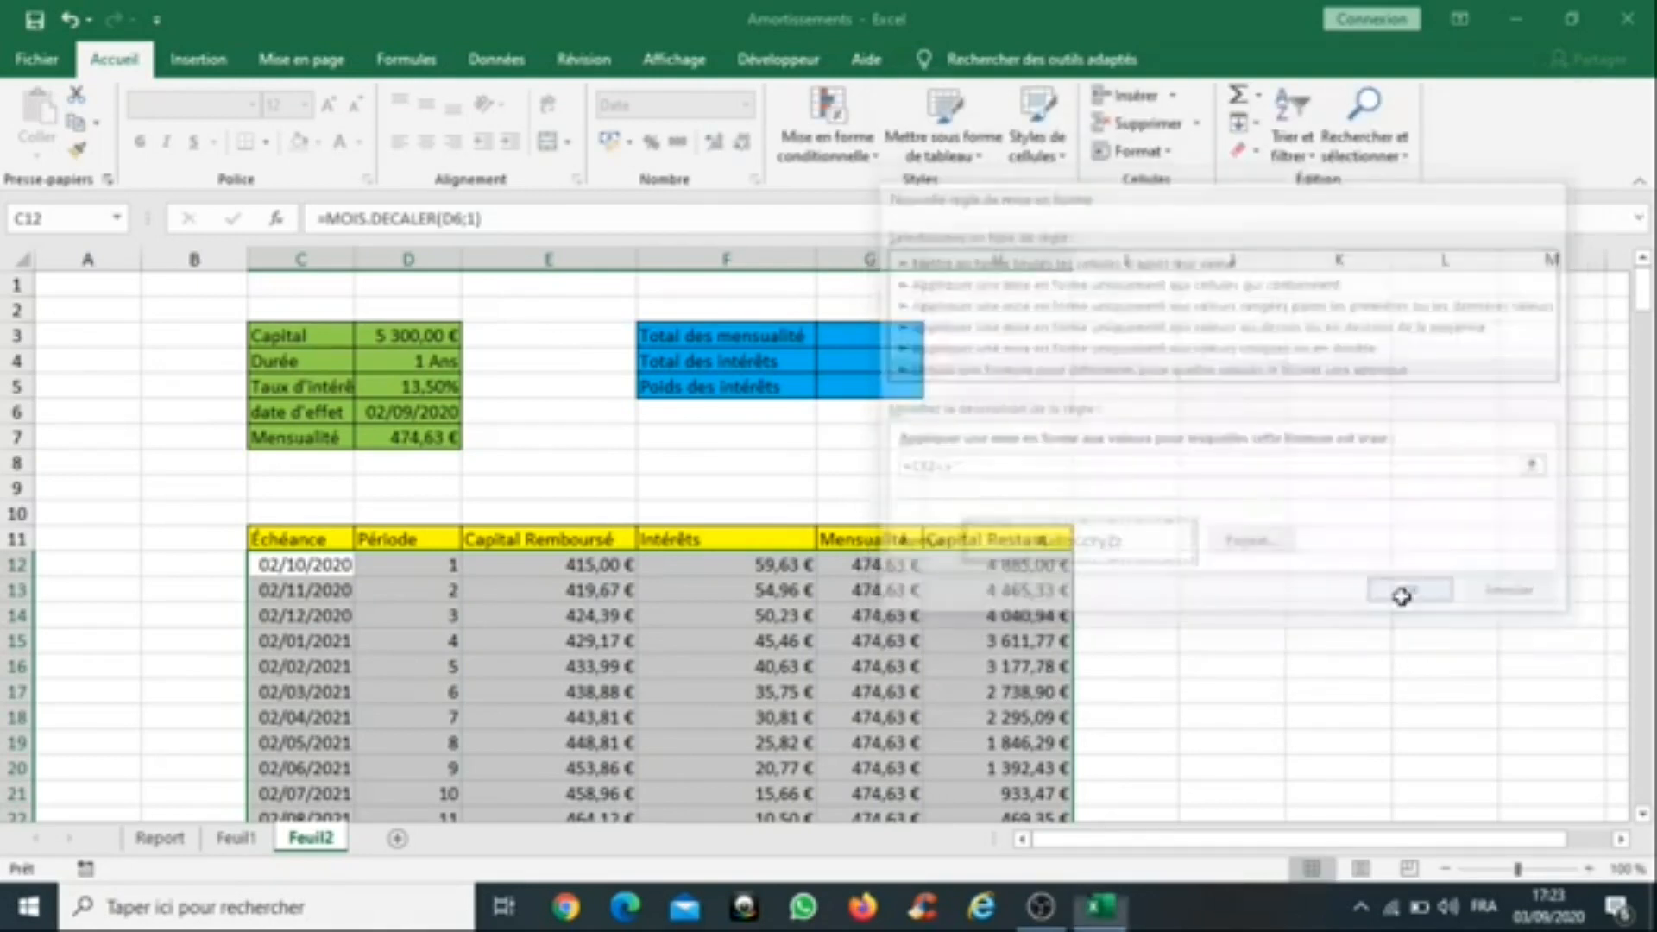
pyautogui.scroll(-4, 779, 621)
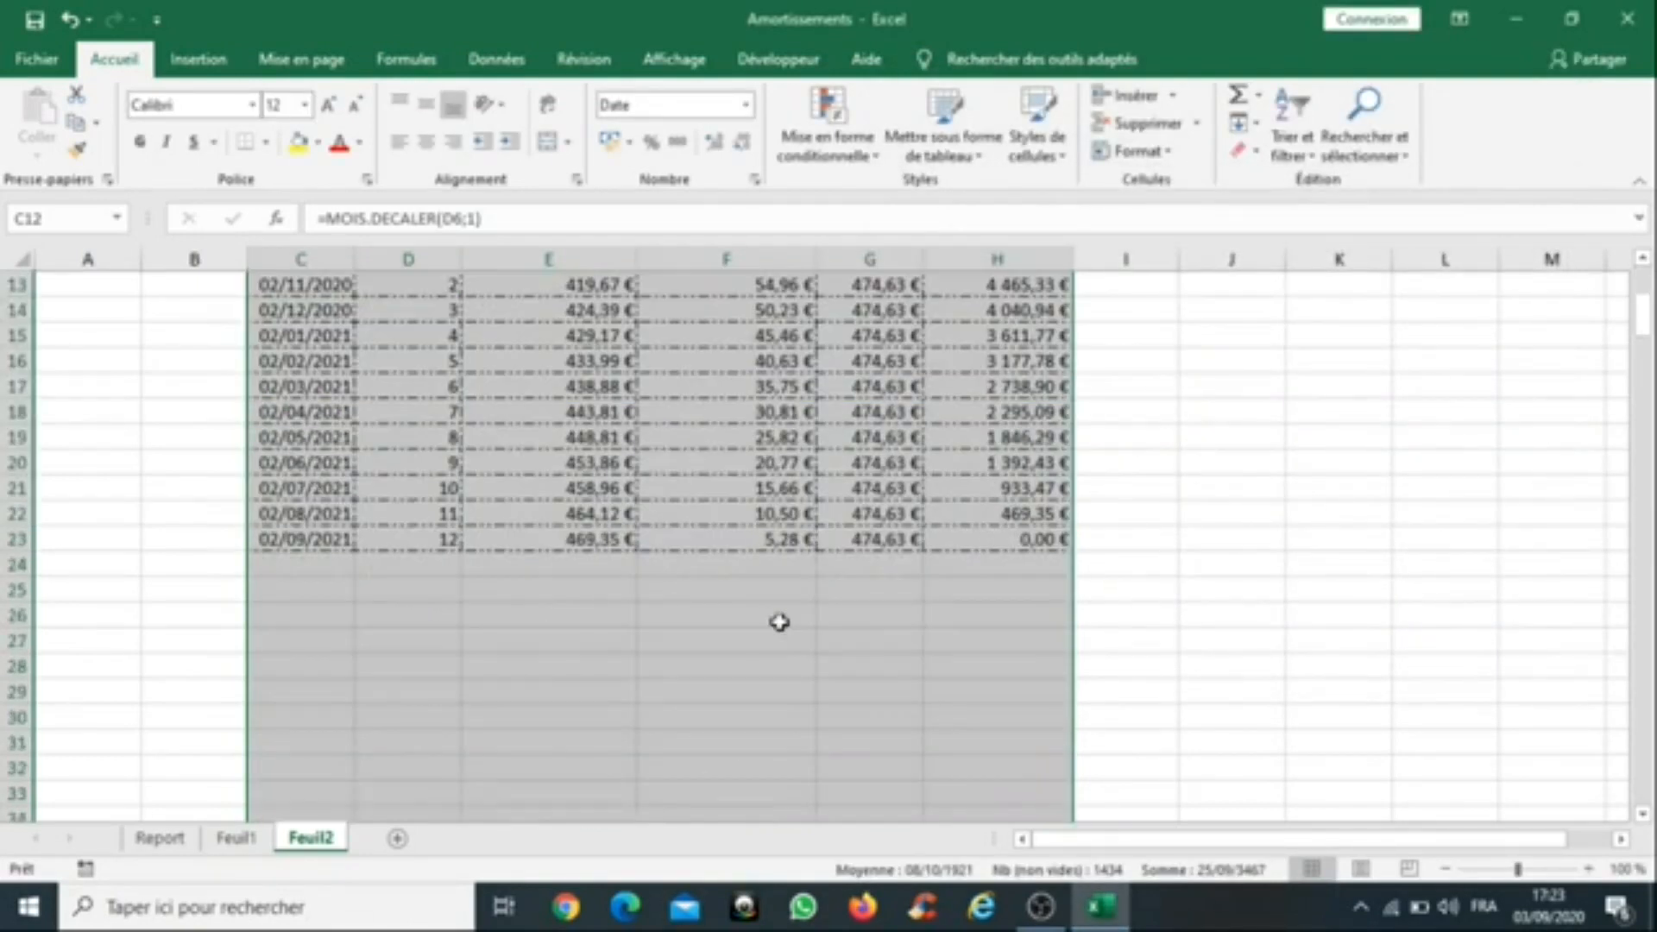
pyautogui.scroll(1, 781, 621)
pyautogui.click(786, 643)
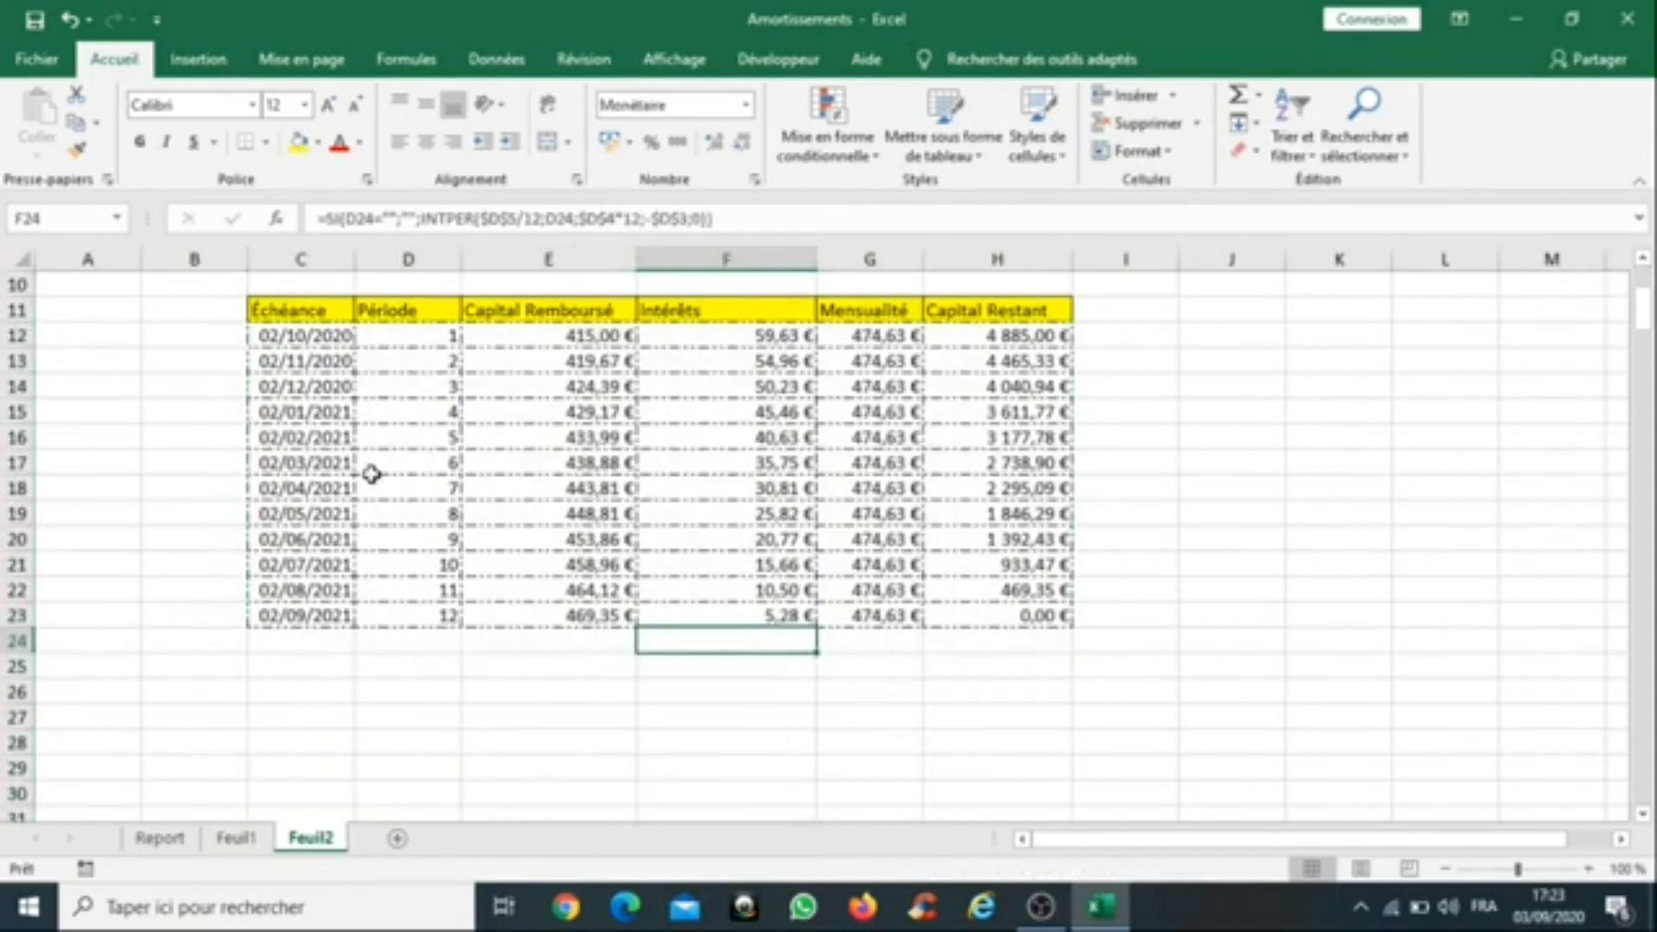
# Step: Set the duration in D4 to 2 years and check that the conditional borders follow the schedule to its last period
pyautogui.scroll(3, 614, 706)
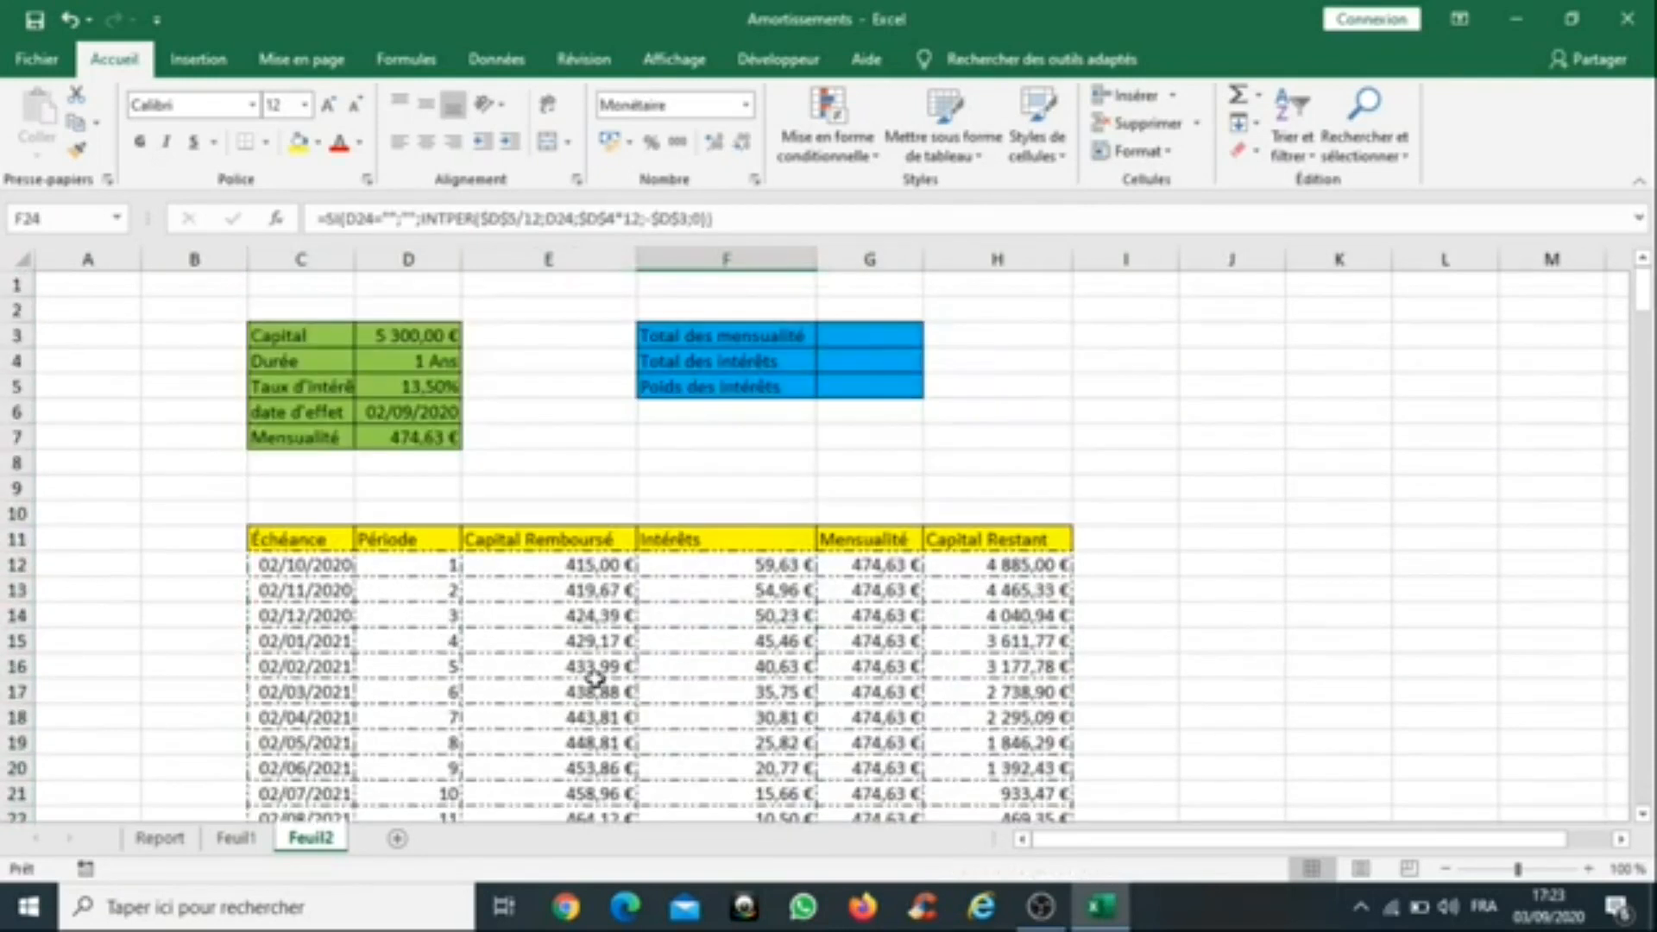
pyautogui.click(423, 363)
pyautogui.write('2')
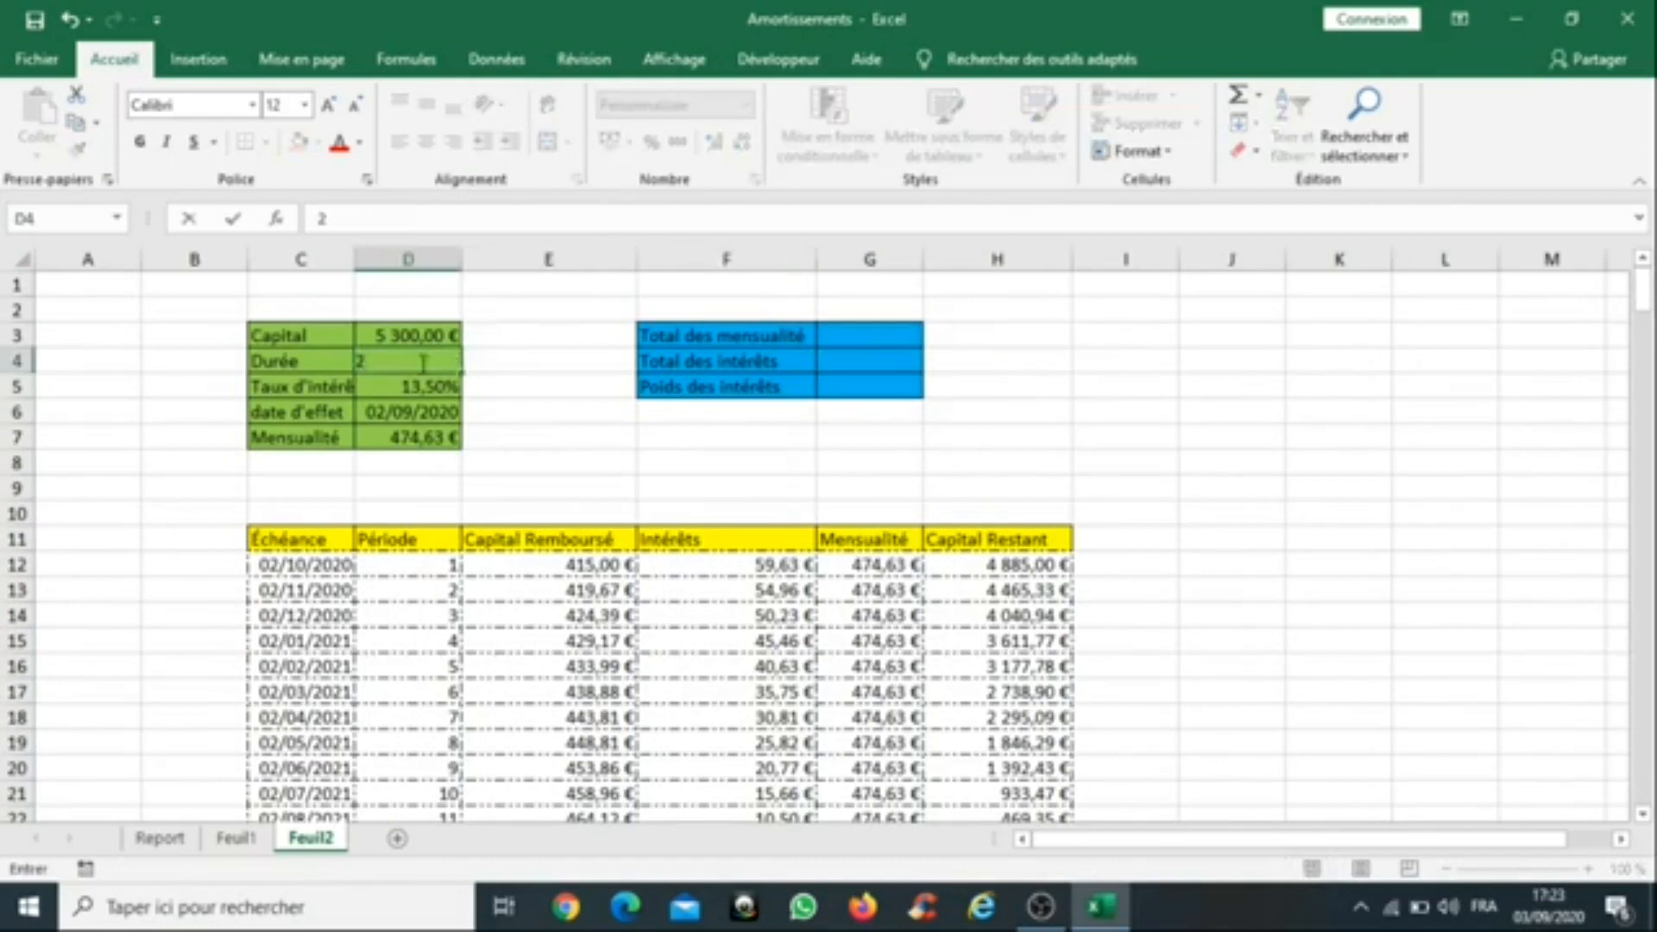
pyautogui.write('4')
pyautogui.press('Return')
pyautogui.scroll(-8, 566, 557)
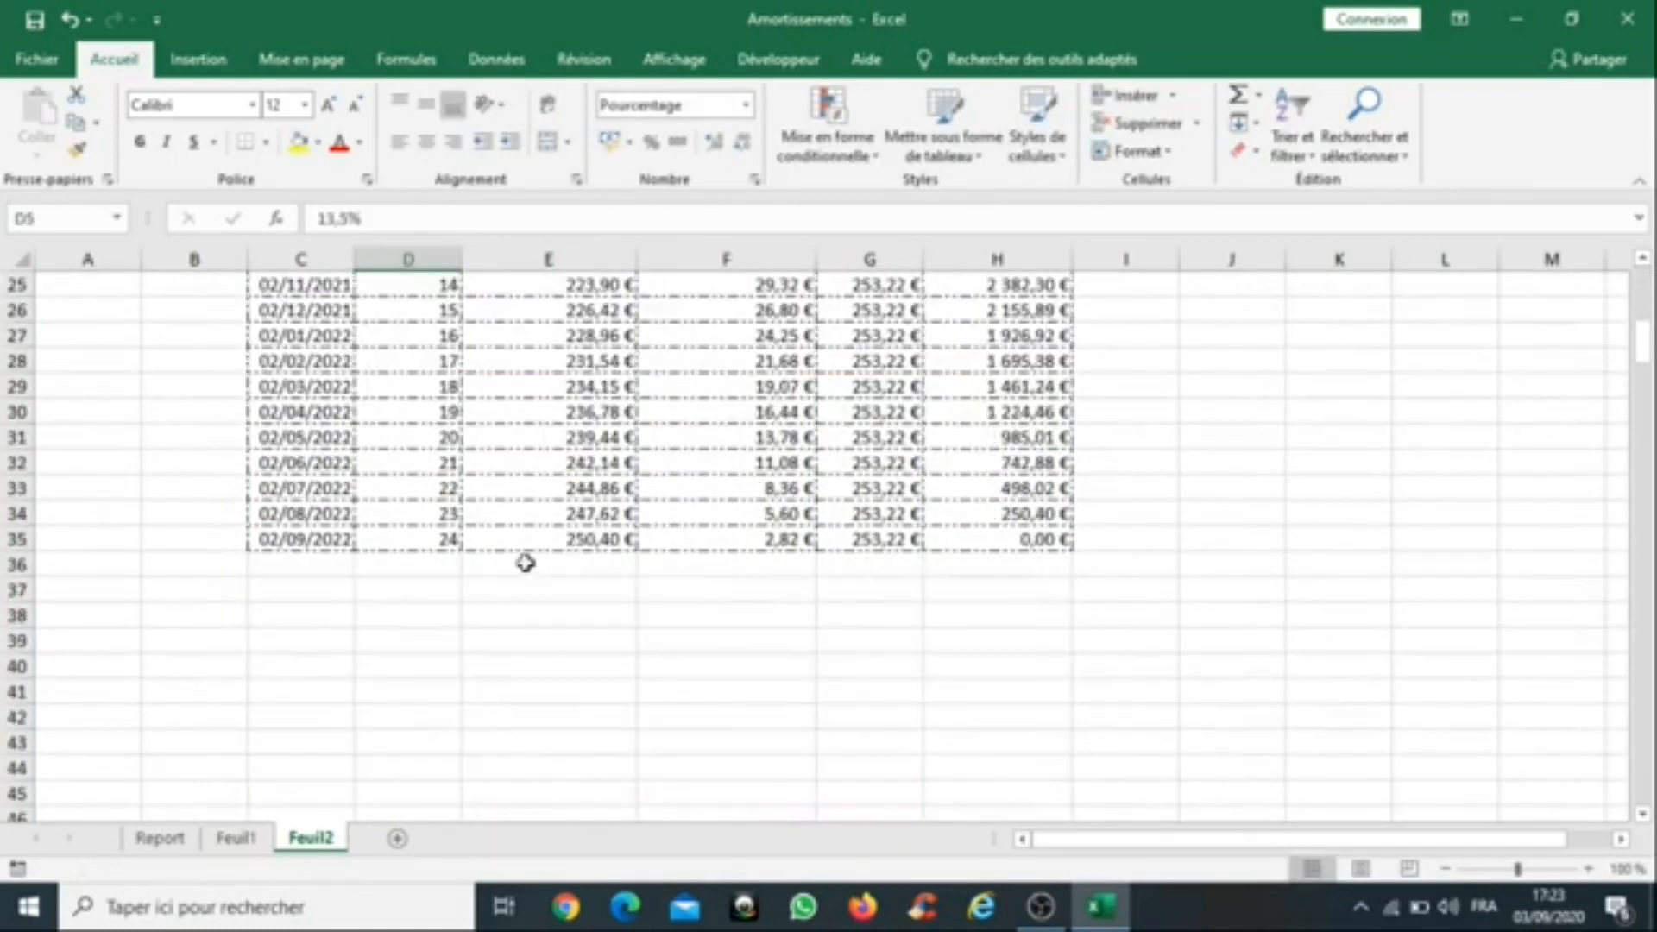
pyautogui.scroll(8, 467, 586)
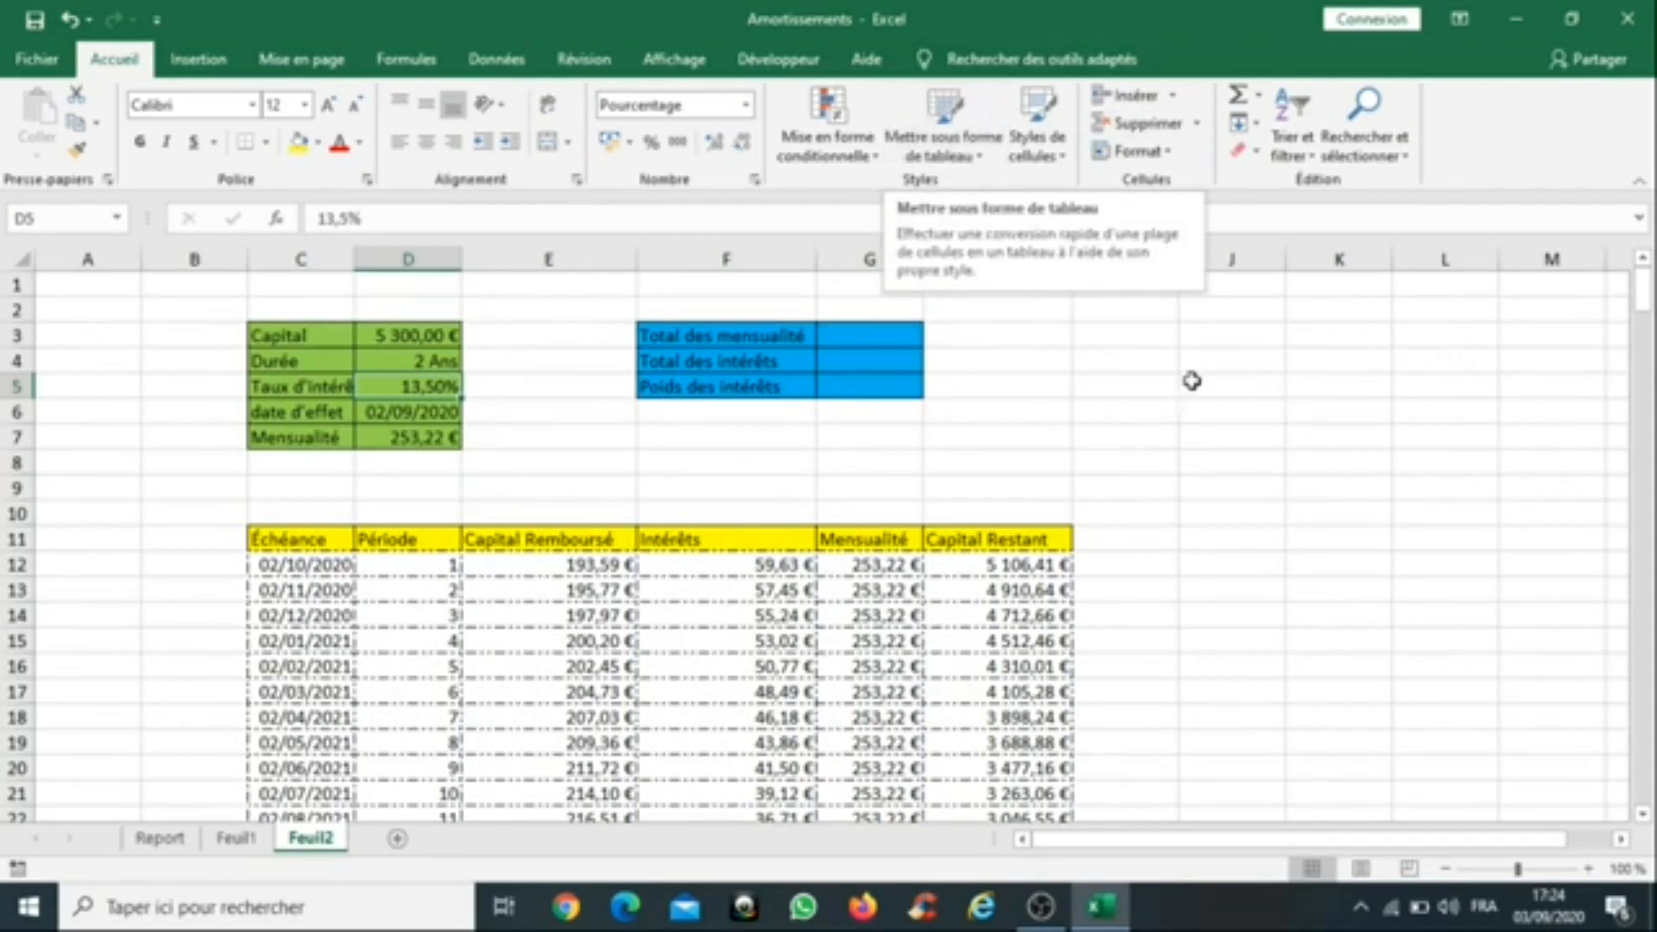
pyautogui.scroll(-1, 1109, 581)
pyautogui.scroll(1, 1111, 581)
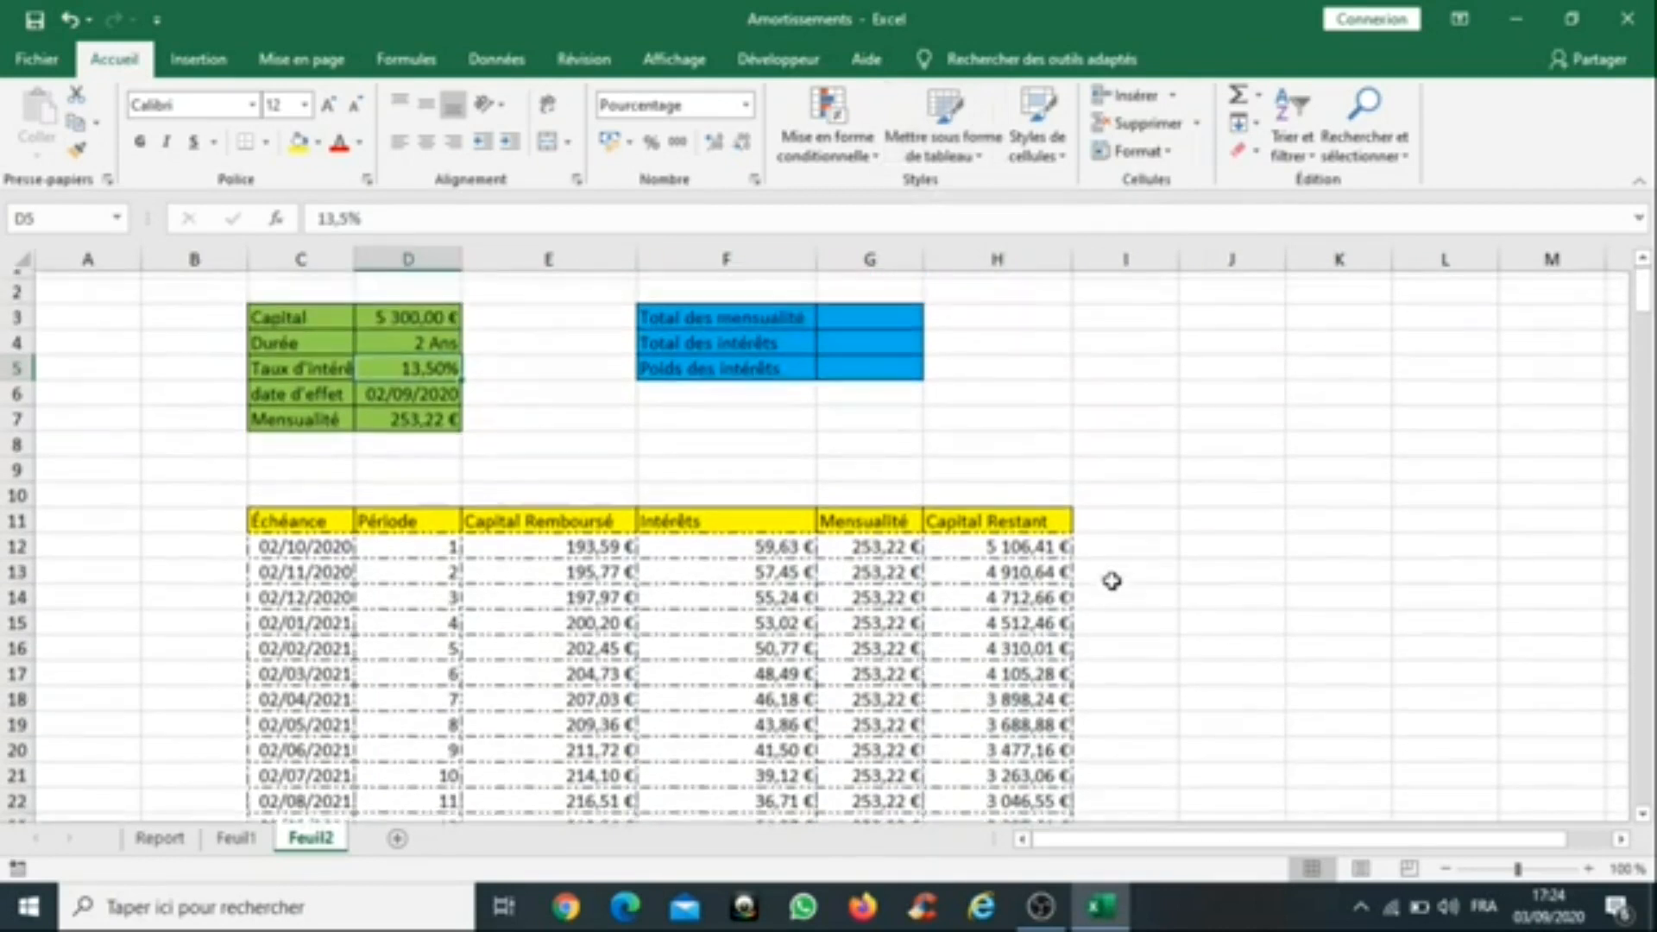